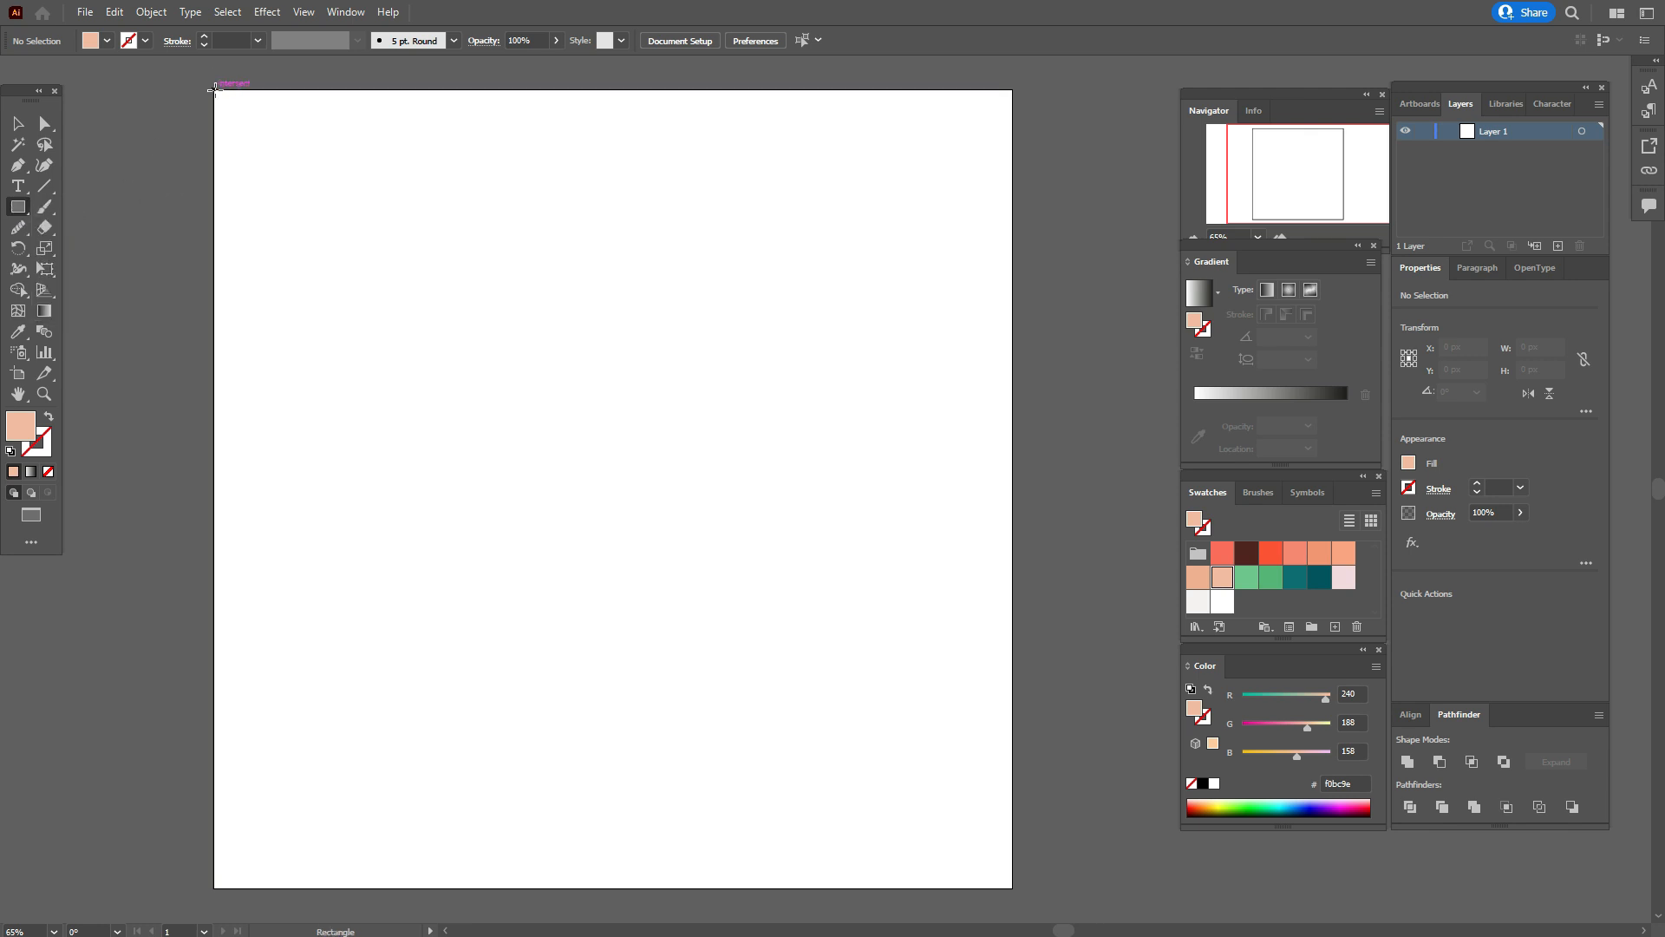
Draw a 1000 × 1000 px peach rectangle covering the whole artboard as the background.
{"action": "left_click_drag", "start_coordinate": [214, 89], "coordinate": [1011, 887]}
{"action": "left_click", "coordinate": [15, 129]}
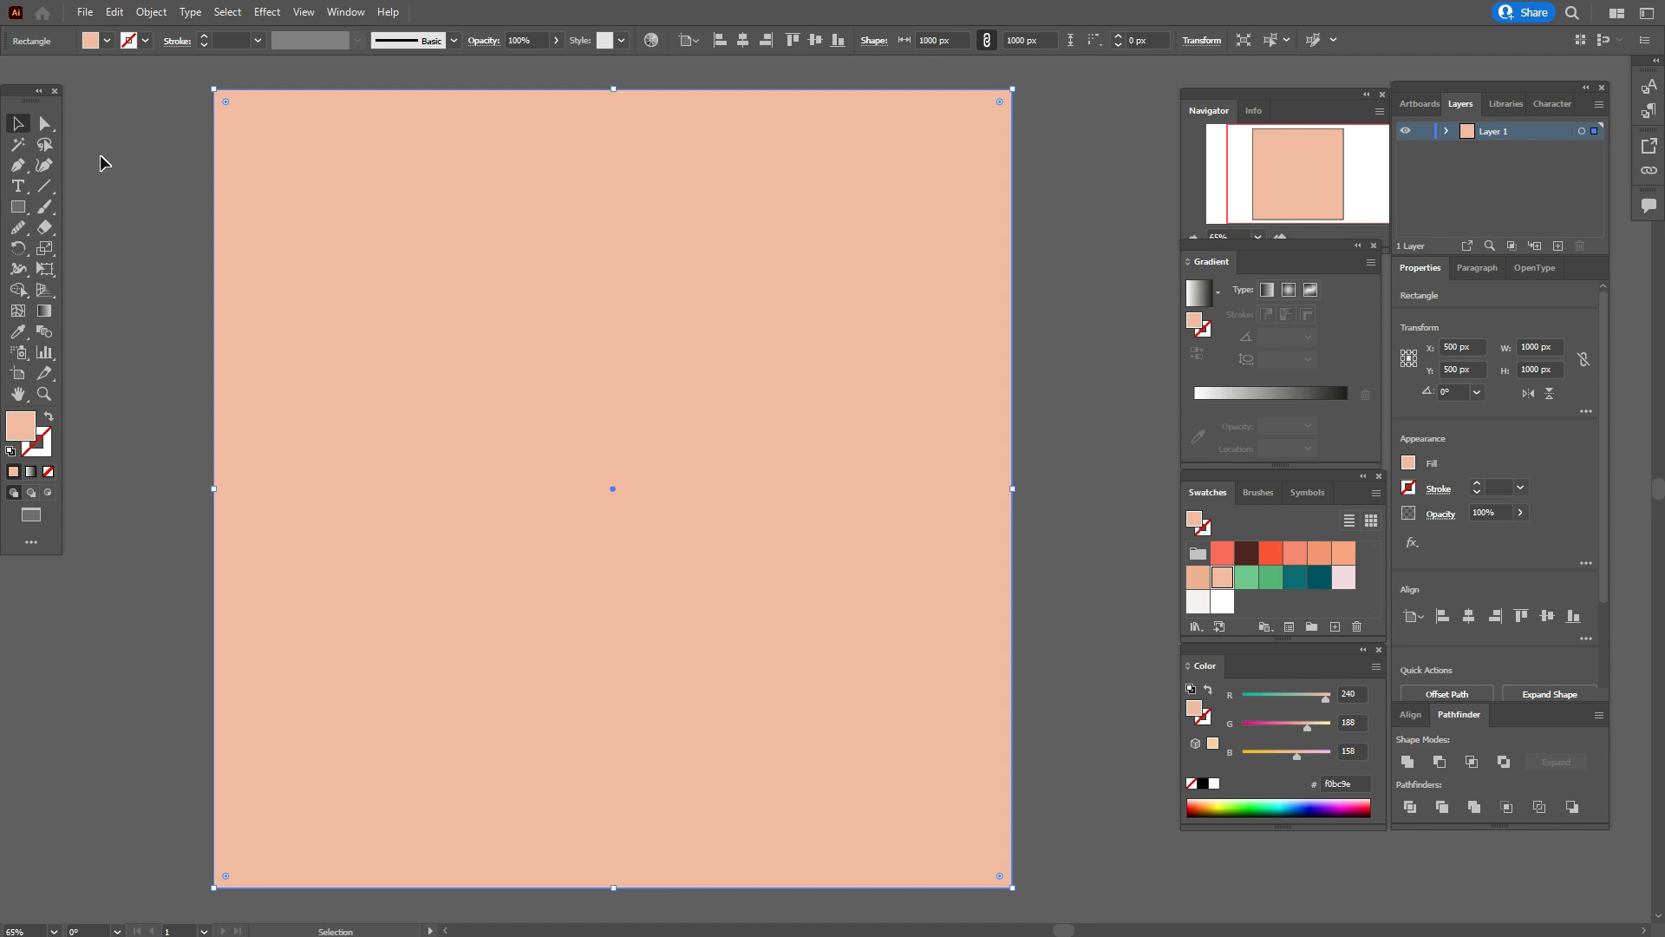
{"action": "left_click", "coordinate": [103, 163]}
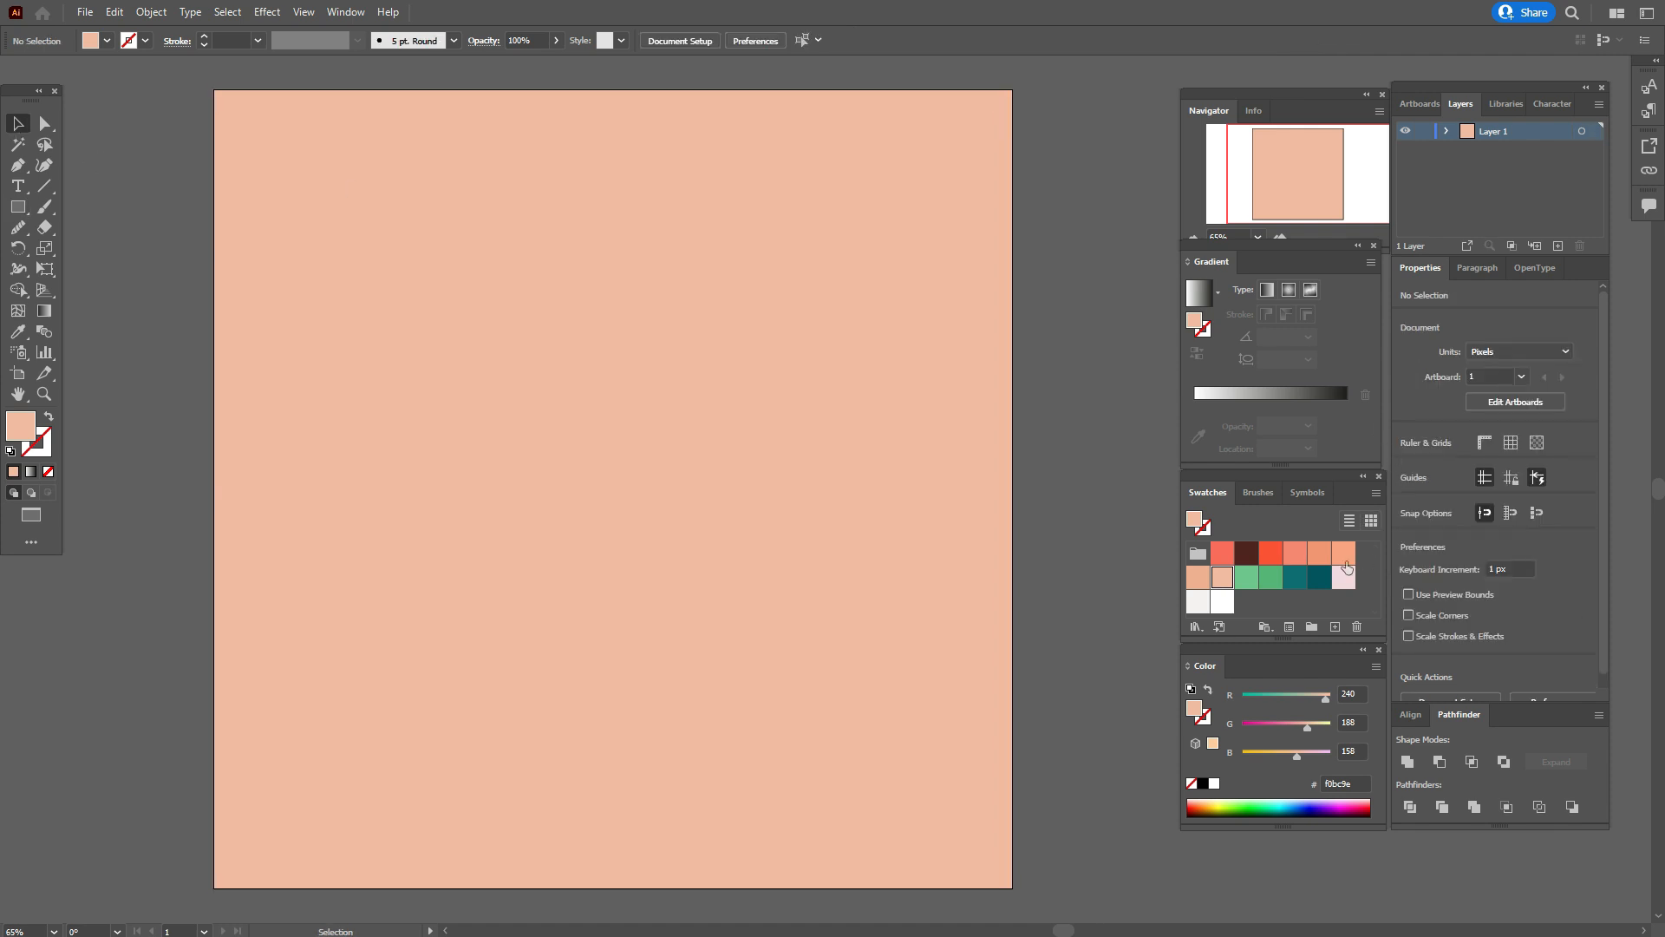
Create a 787 × 787 px circle with the Ellipse tool, filled with the dark teal swatch 04545F.
{"action": "left_click", "coordinate": [1320, 578]}
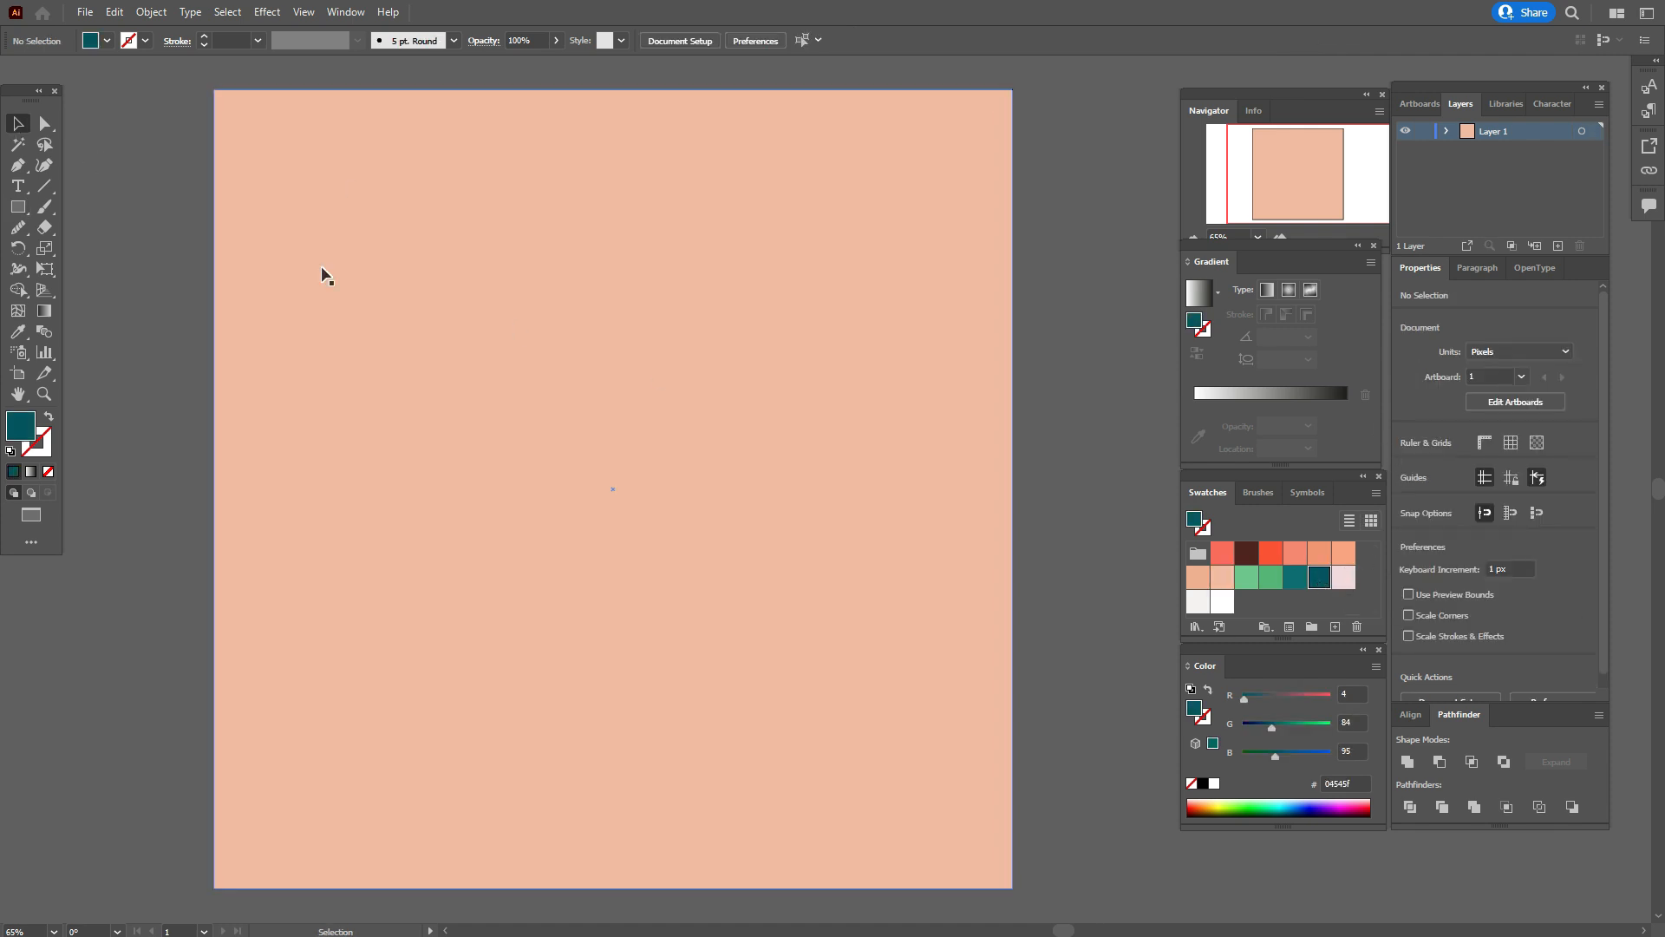
{"action": "left_click_drag", "start_coordinate": [25, 213], "coordinate": [95, 249]}
{"action": "left_click", "coordinate": [545, 423]}
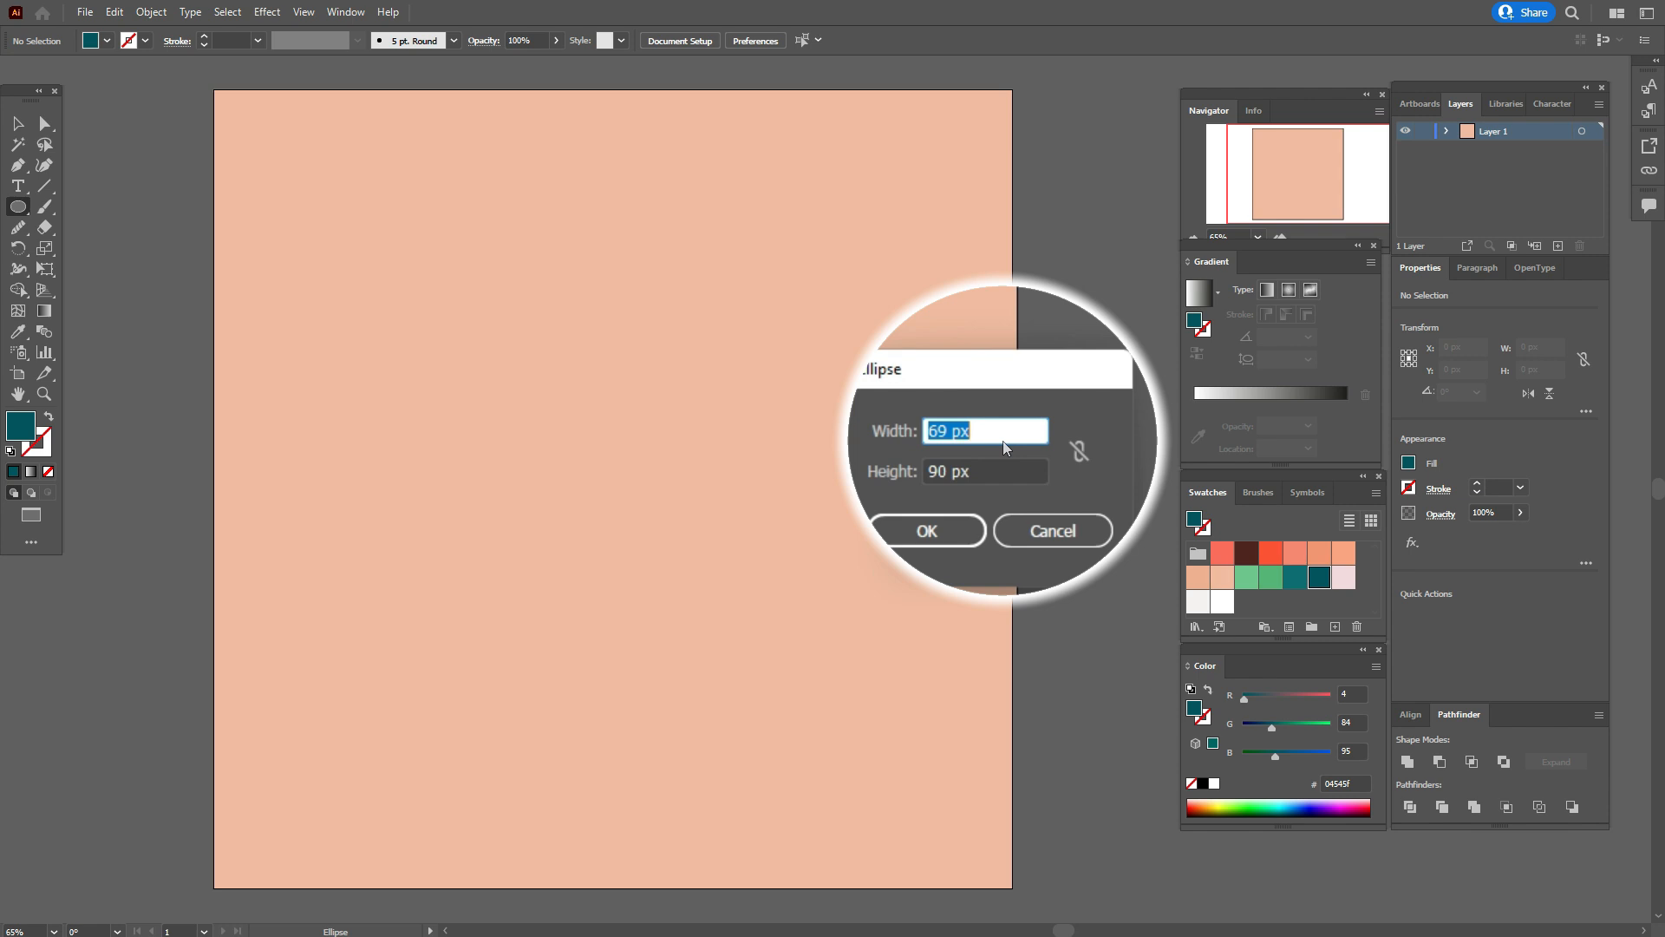
{"action": "type", "text": "787"}
{"action": "key", "text": "Tab"}
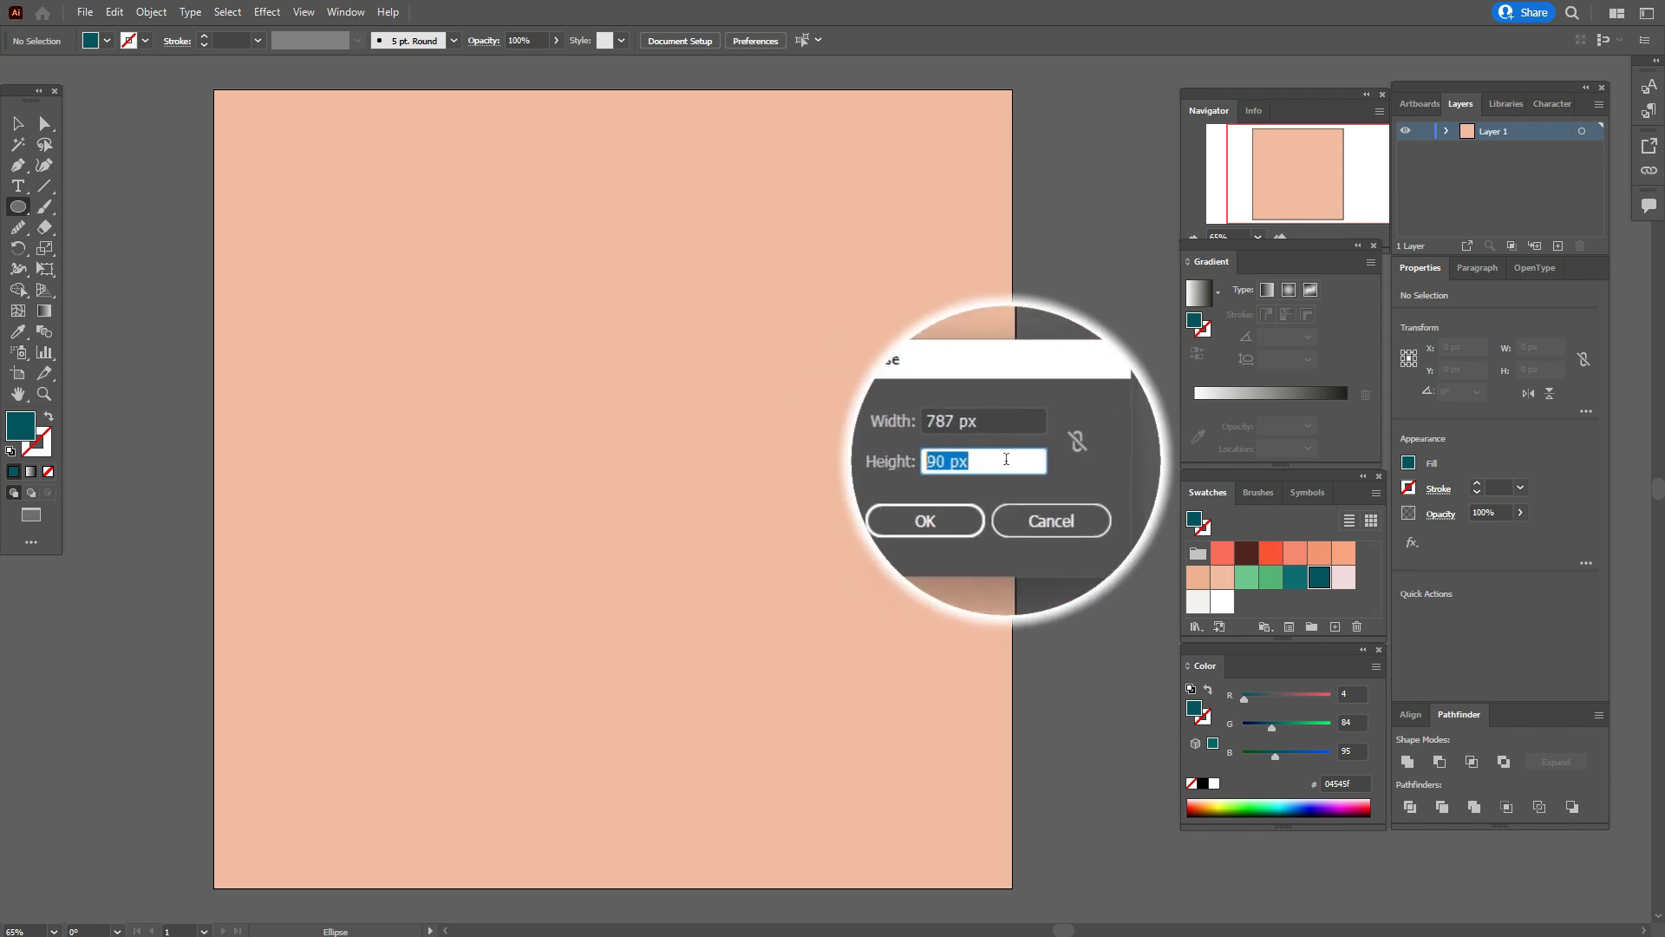
{"action": "type", "text": "787"}
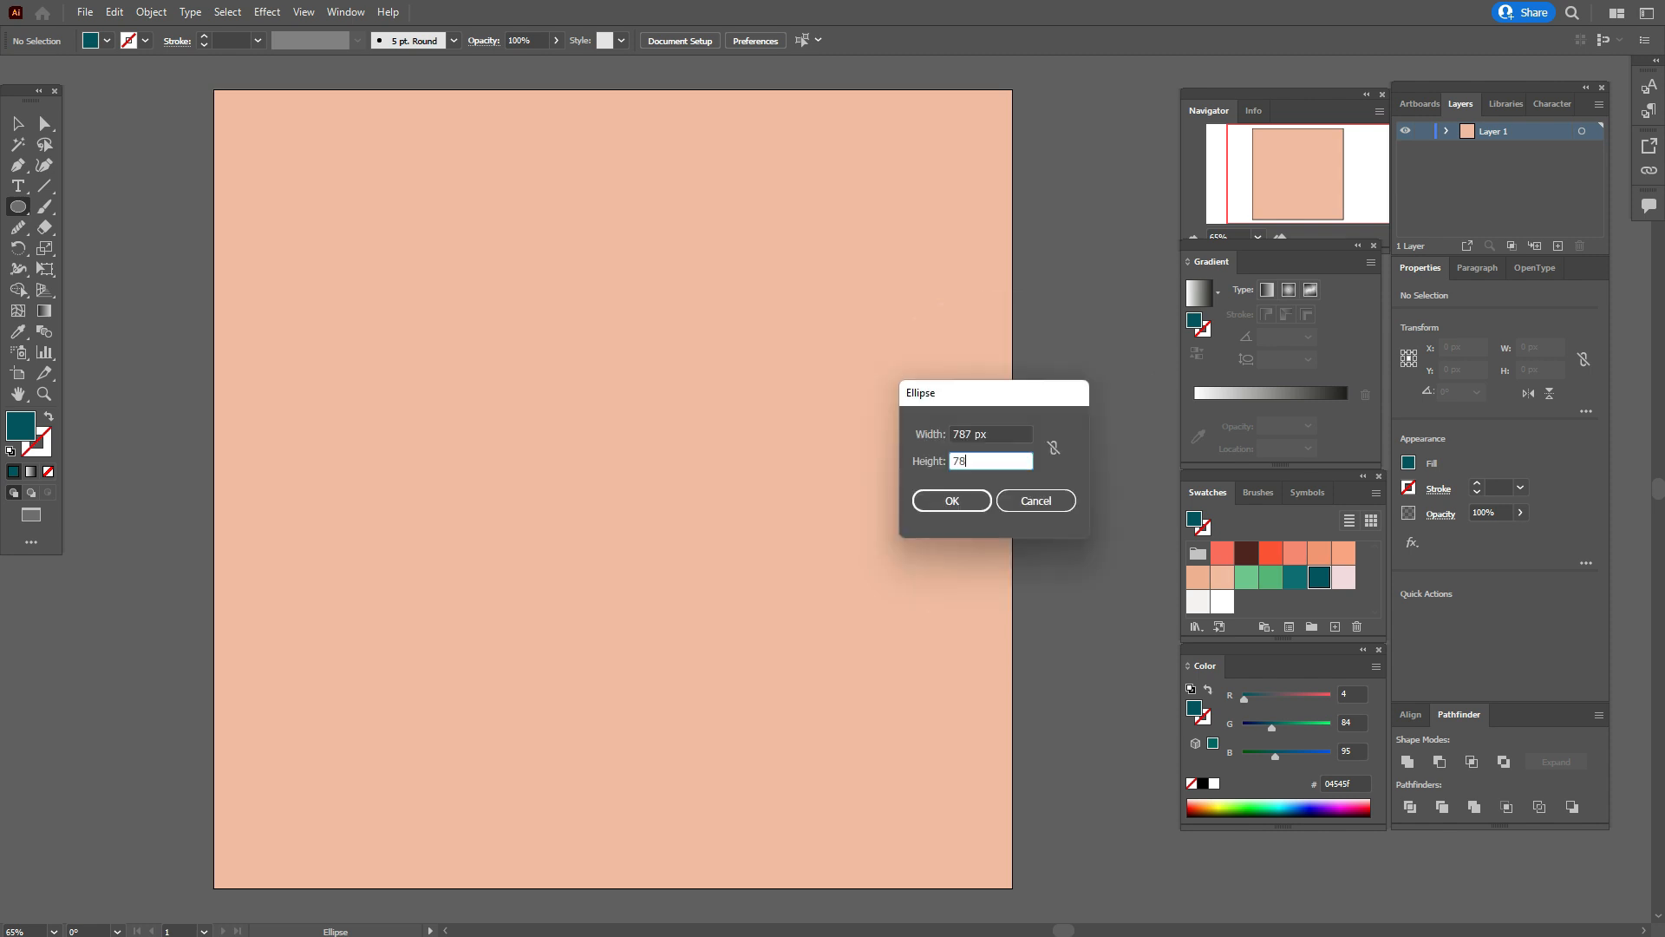
{"action": "left_click", "coordinate": [984, 503]}
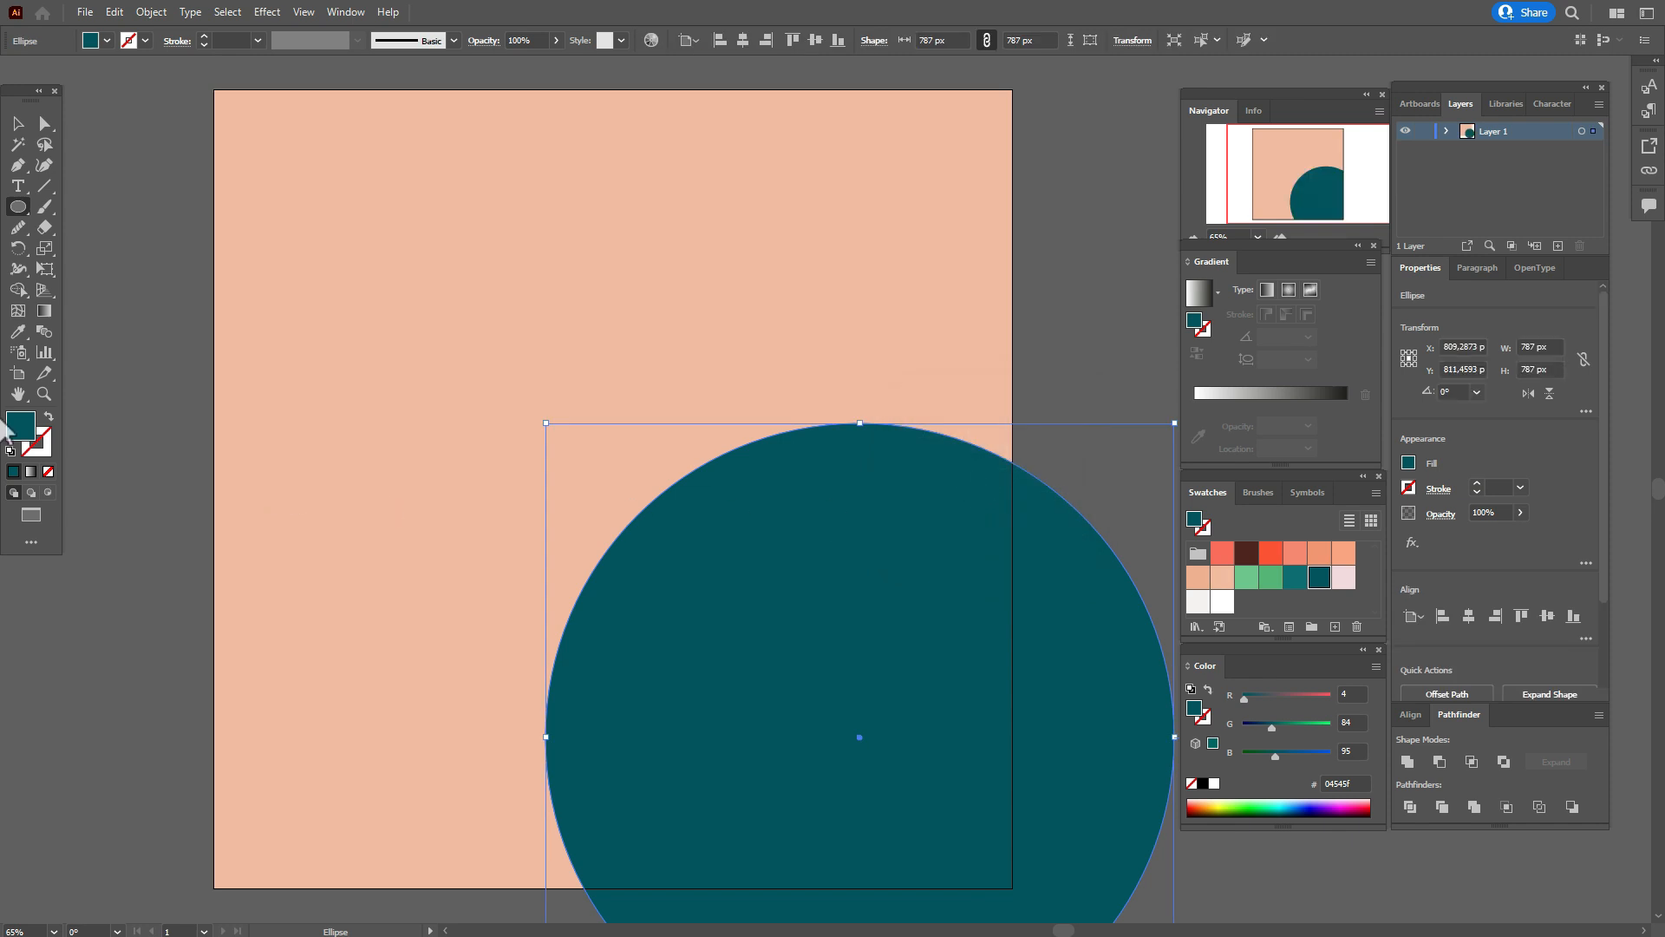
Move the teal circle so its centre sits on the midpoint of the artboard's bottom edge.
{"action": "left_click", "coordinate": [18, 394]}
{"action": "left_click_drag", "start_coordinate": [637, 600], "coordinate": [624, 586]}
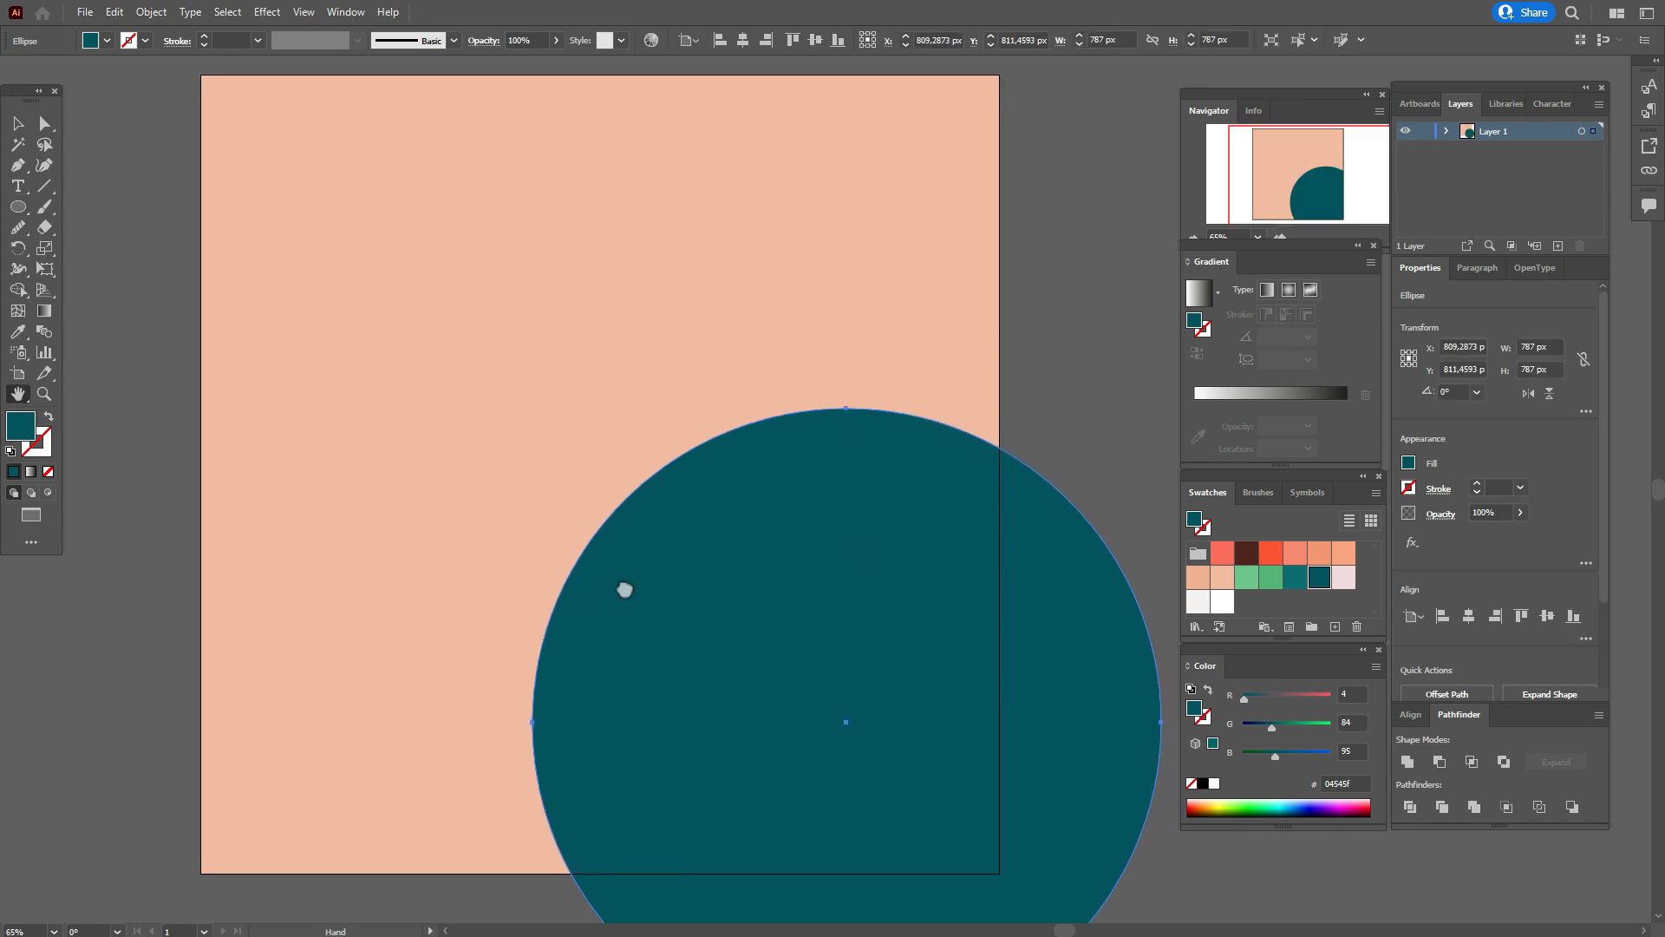
{"action": "left_click", "coordinate": [19, 124]}
{"action": "left_click_drag", "start_coordinate": [1094, 698], "coordinate": [837, 854]}
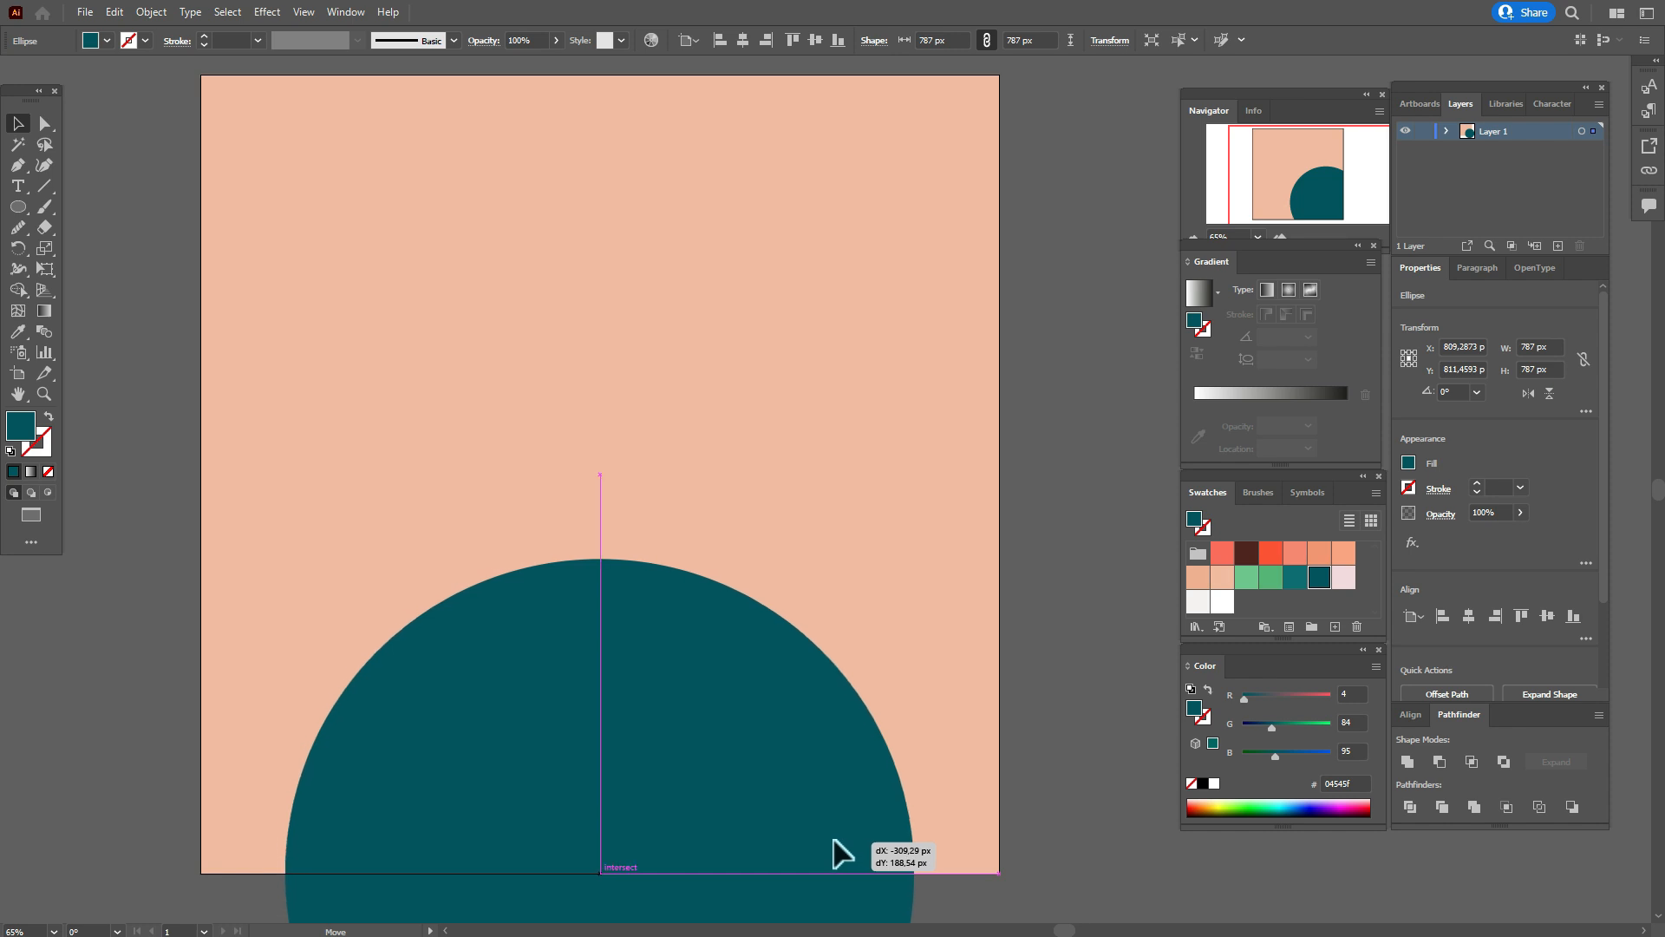
{"action": "left_click_drag", "start_coordinate": [834, 840], "coordinate": [836, 845]}
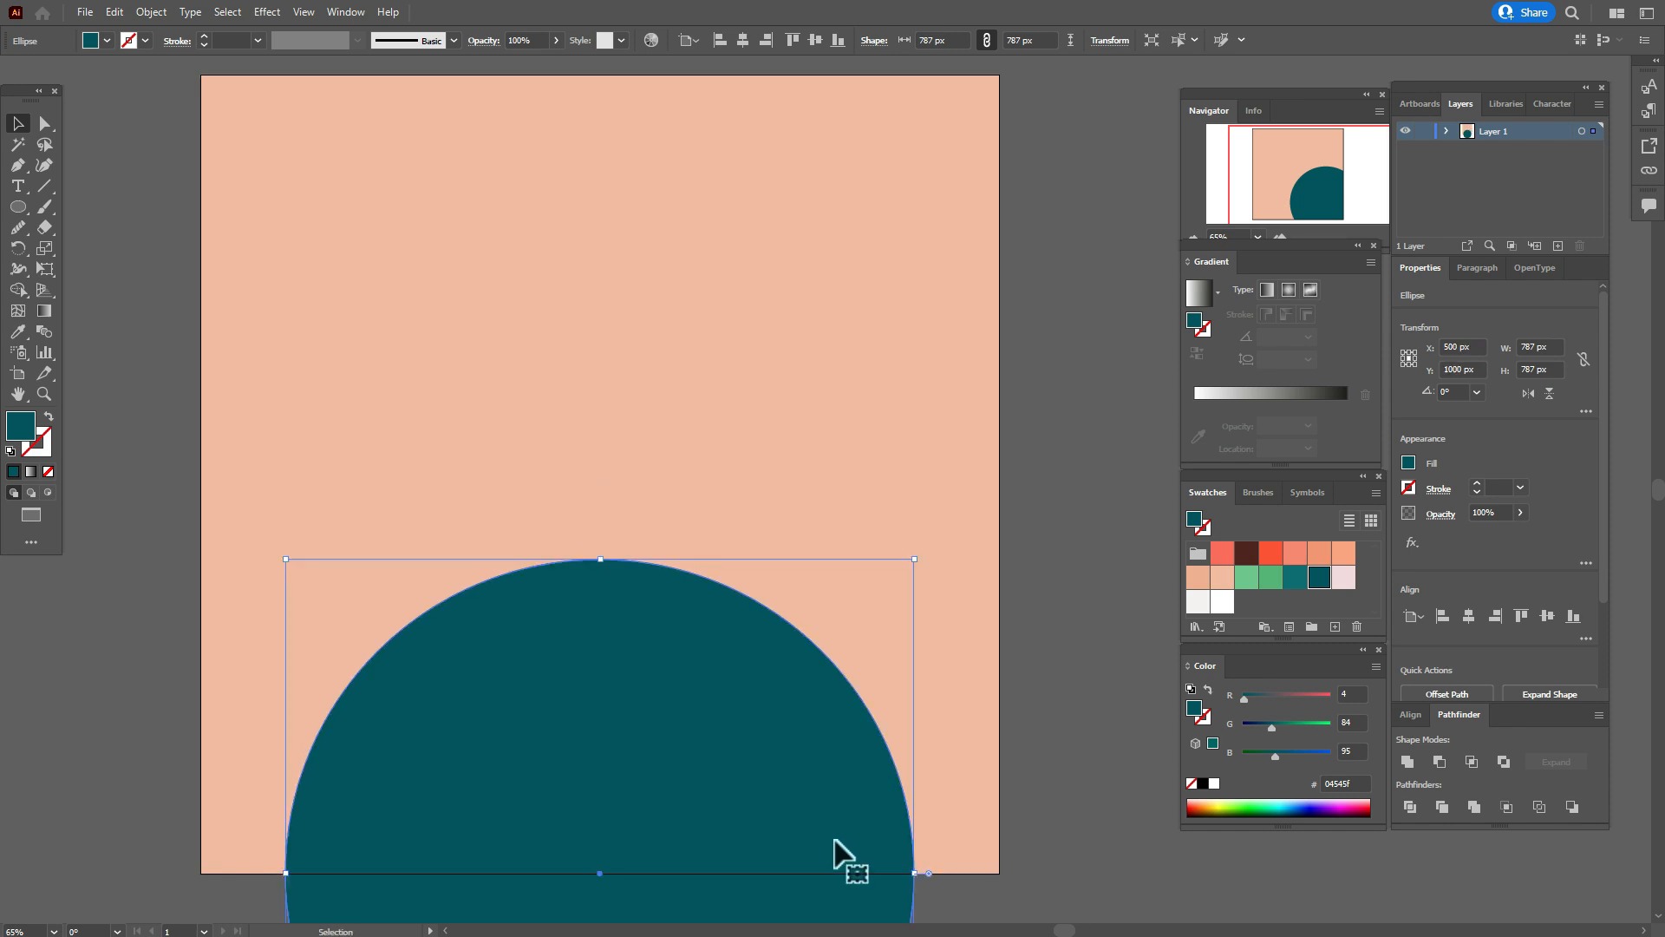
Remove the part of the teal circle below the background square with the Shape Builder tool.
{"action": "left_click", "coordinate": [935, 727], "text": "shift"}
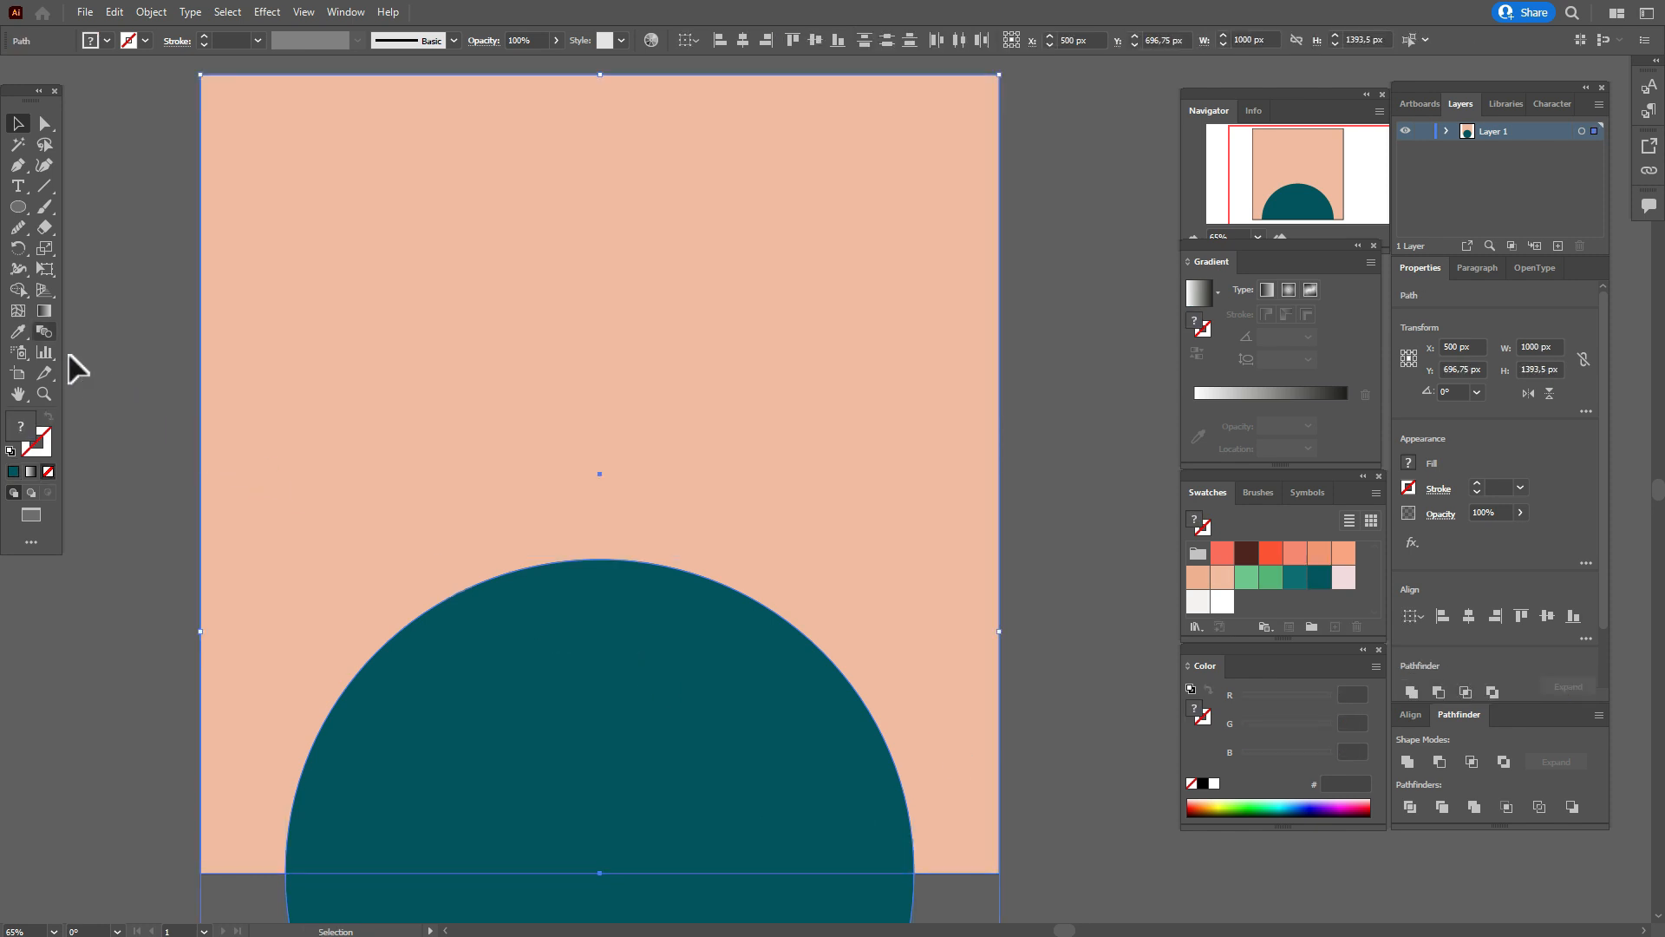
{"action": "left_click", "coordinate": [20, 293]}
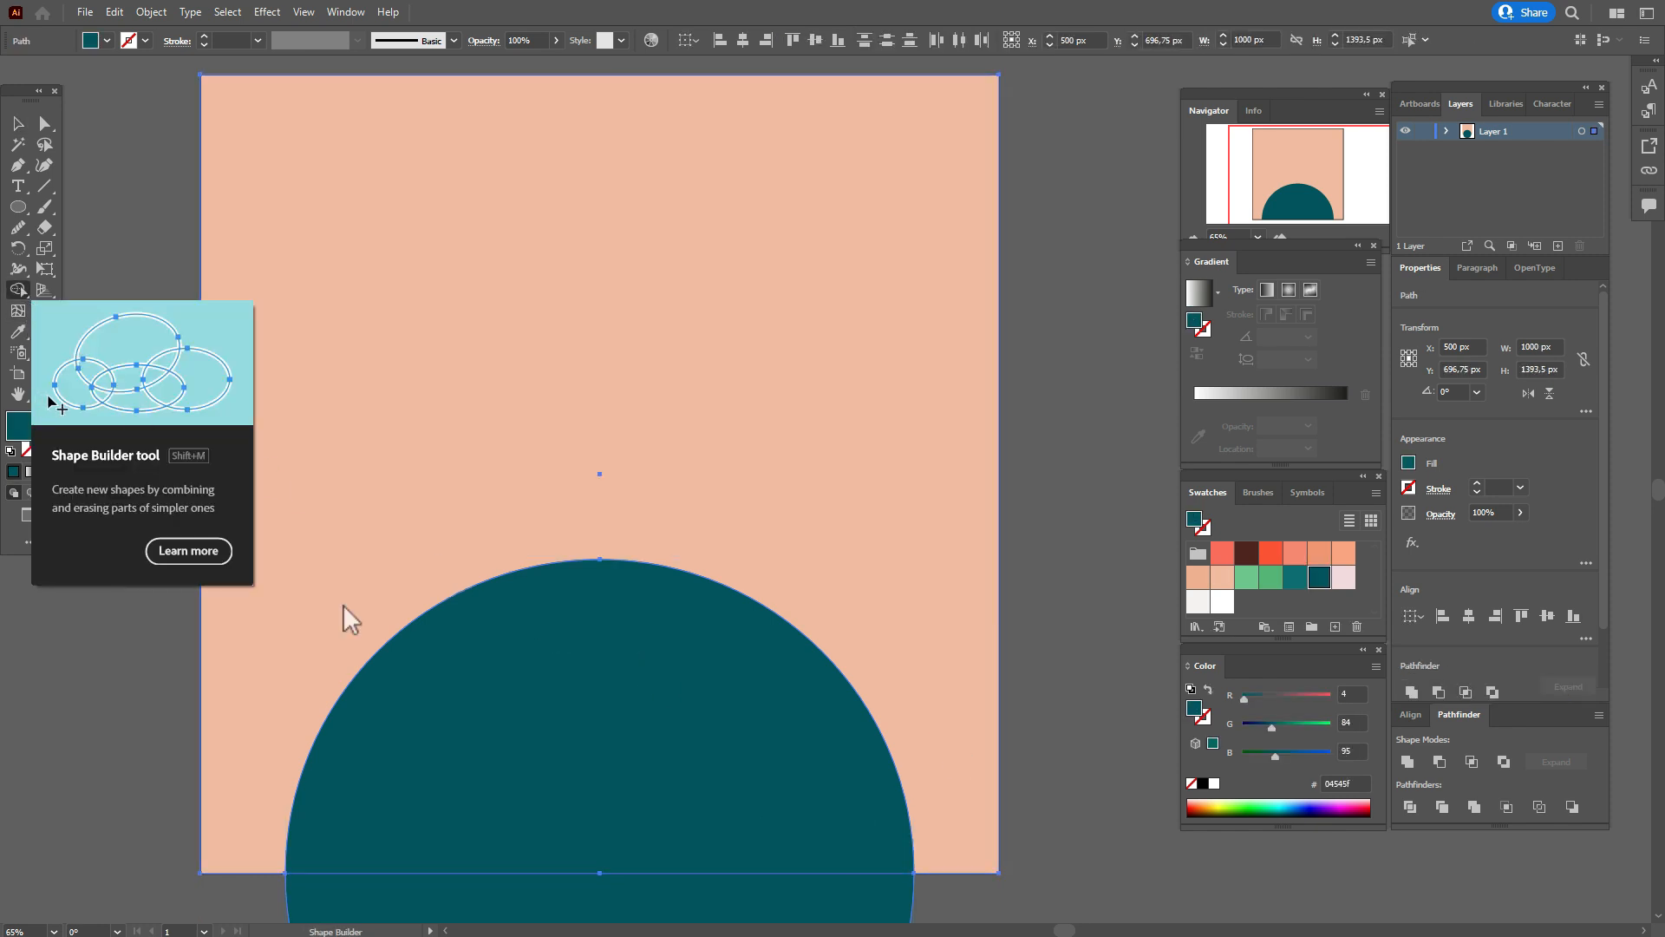
{"action": "key", "text": "alt"}
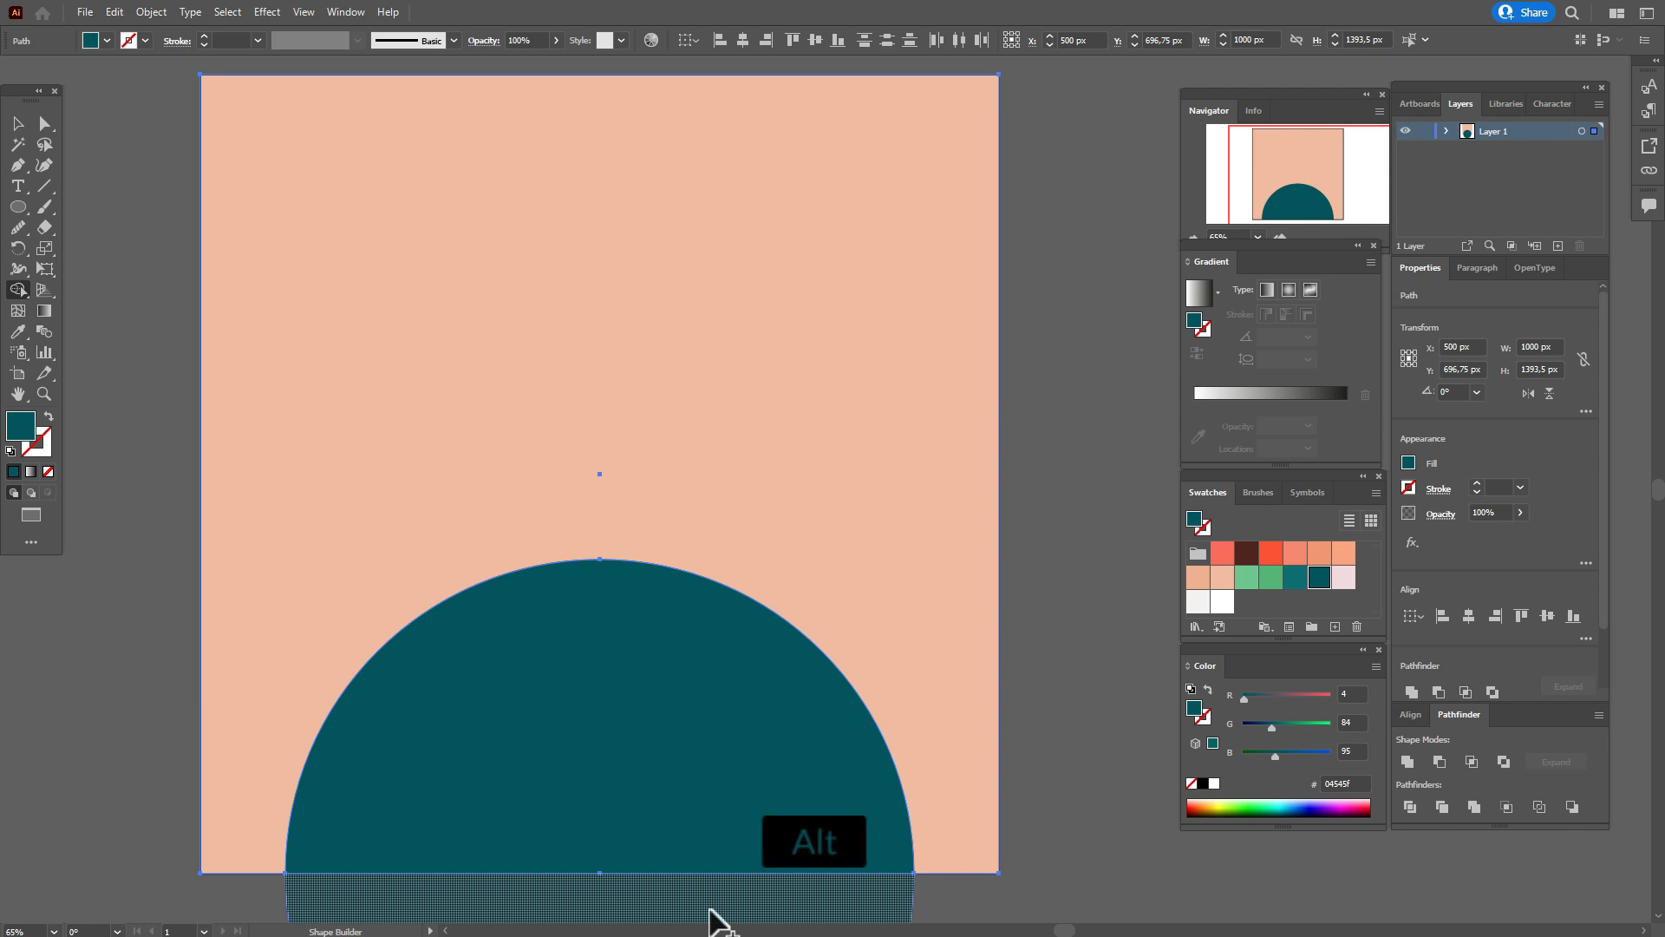
{"action": "left_click", "coordinate": [710, 910], "text": "alt"}
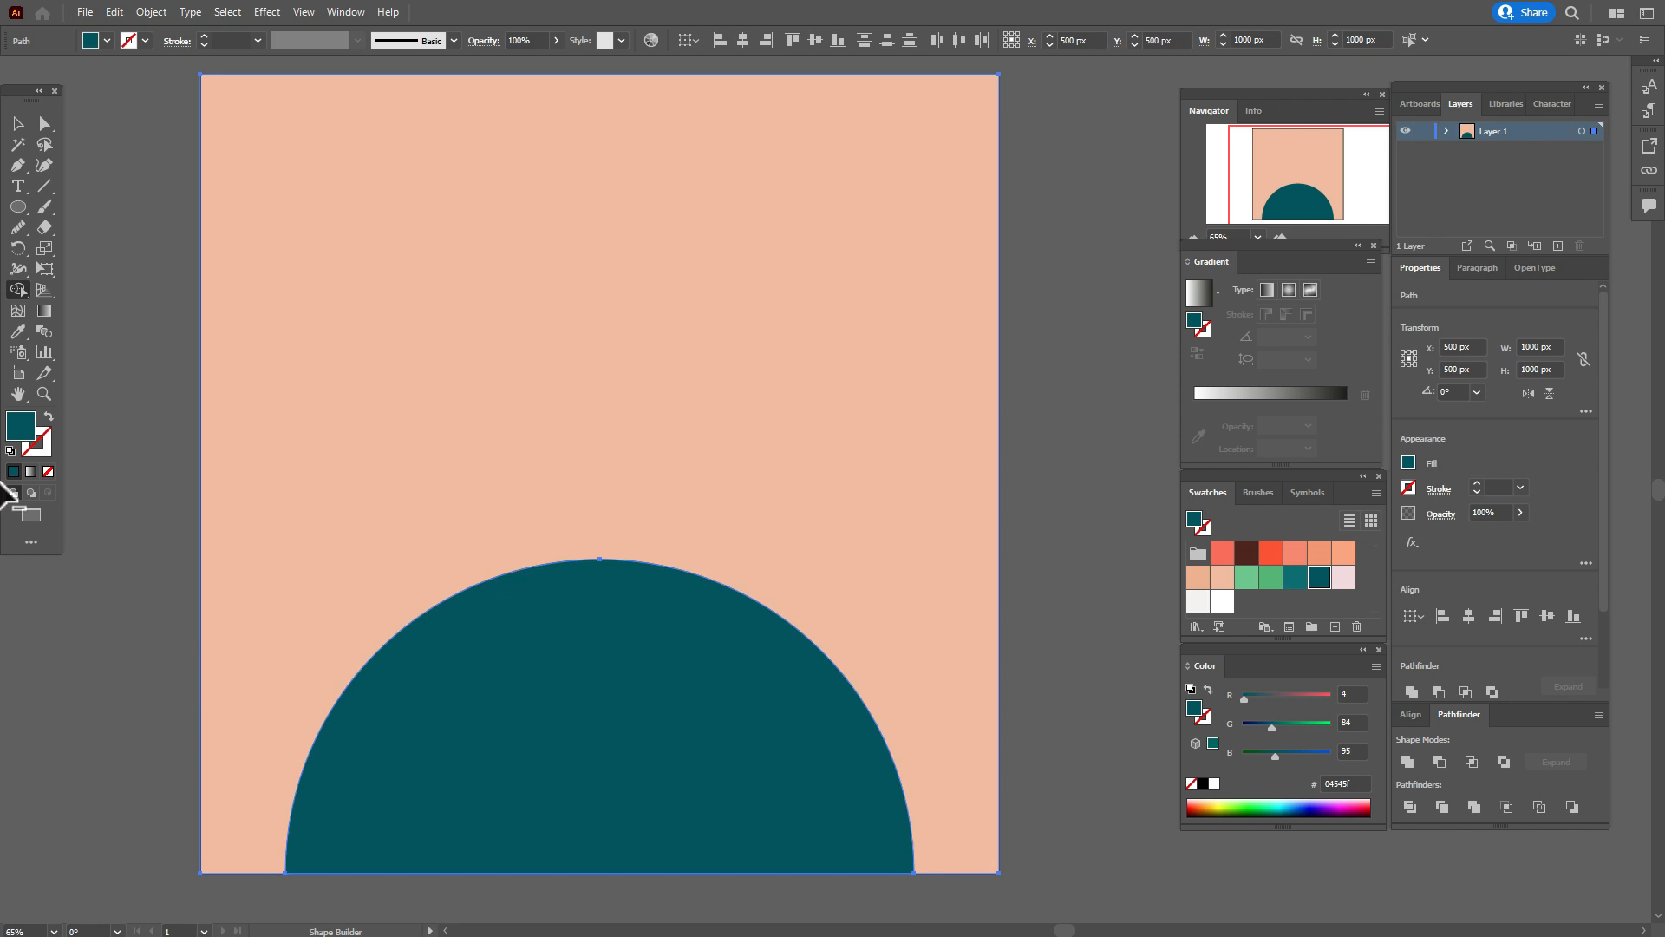
{"action": "left_click", "coordinate": [21, 125]}
{"action": "left_click", "coordinate": [99, 236]}
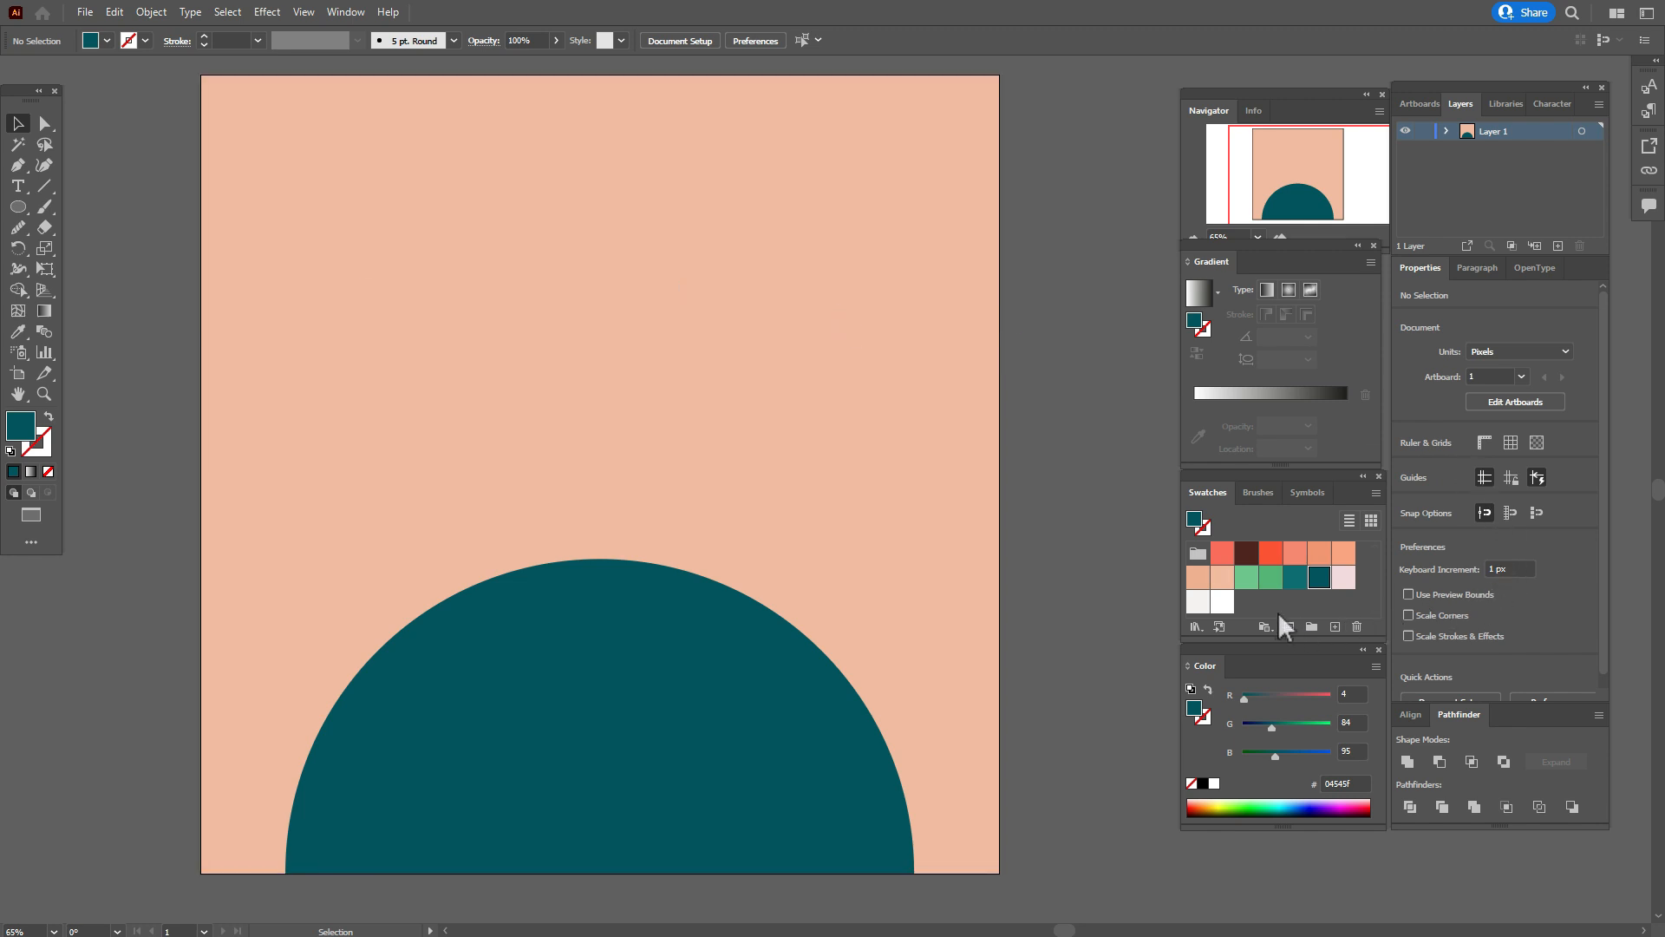
Paint a closed wavy landmass outline over the semicircle's upper left side with the Paintbrush, using the light green swatch 71c78a as stroke.
{"action": "left_click", "coordinate": [1247, 581]}
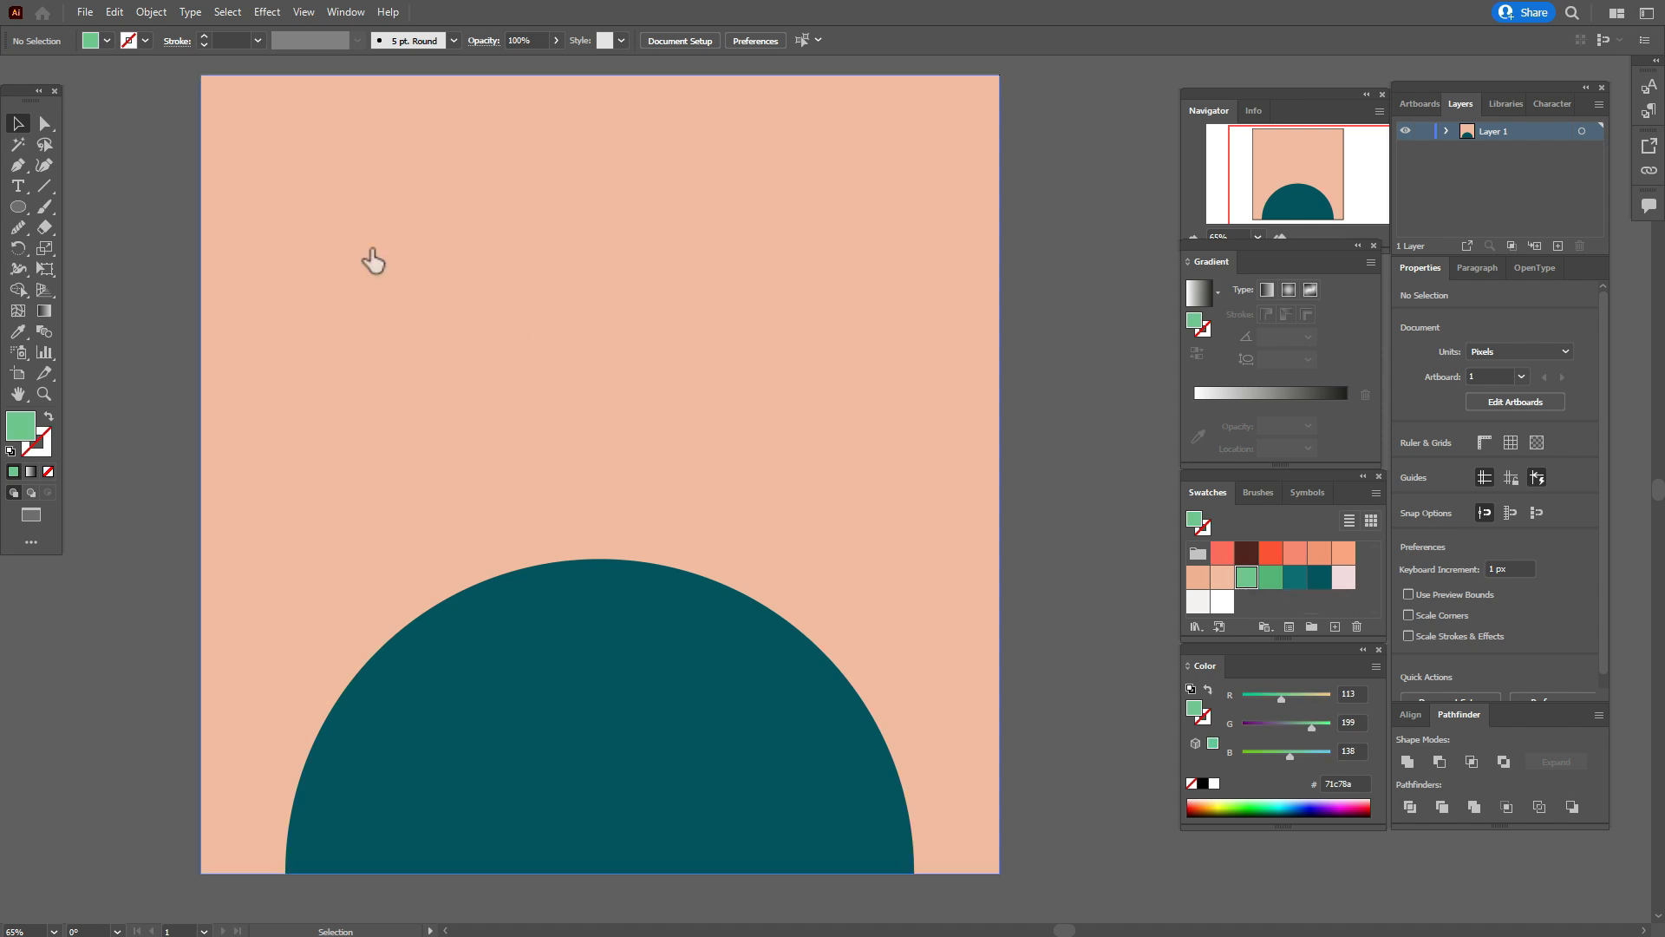
{"action": "double_click", "coordinate": [45, 206]}
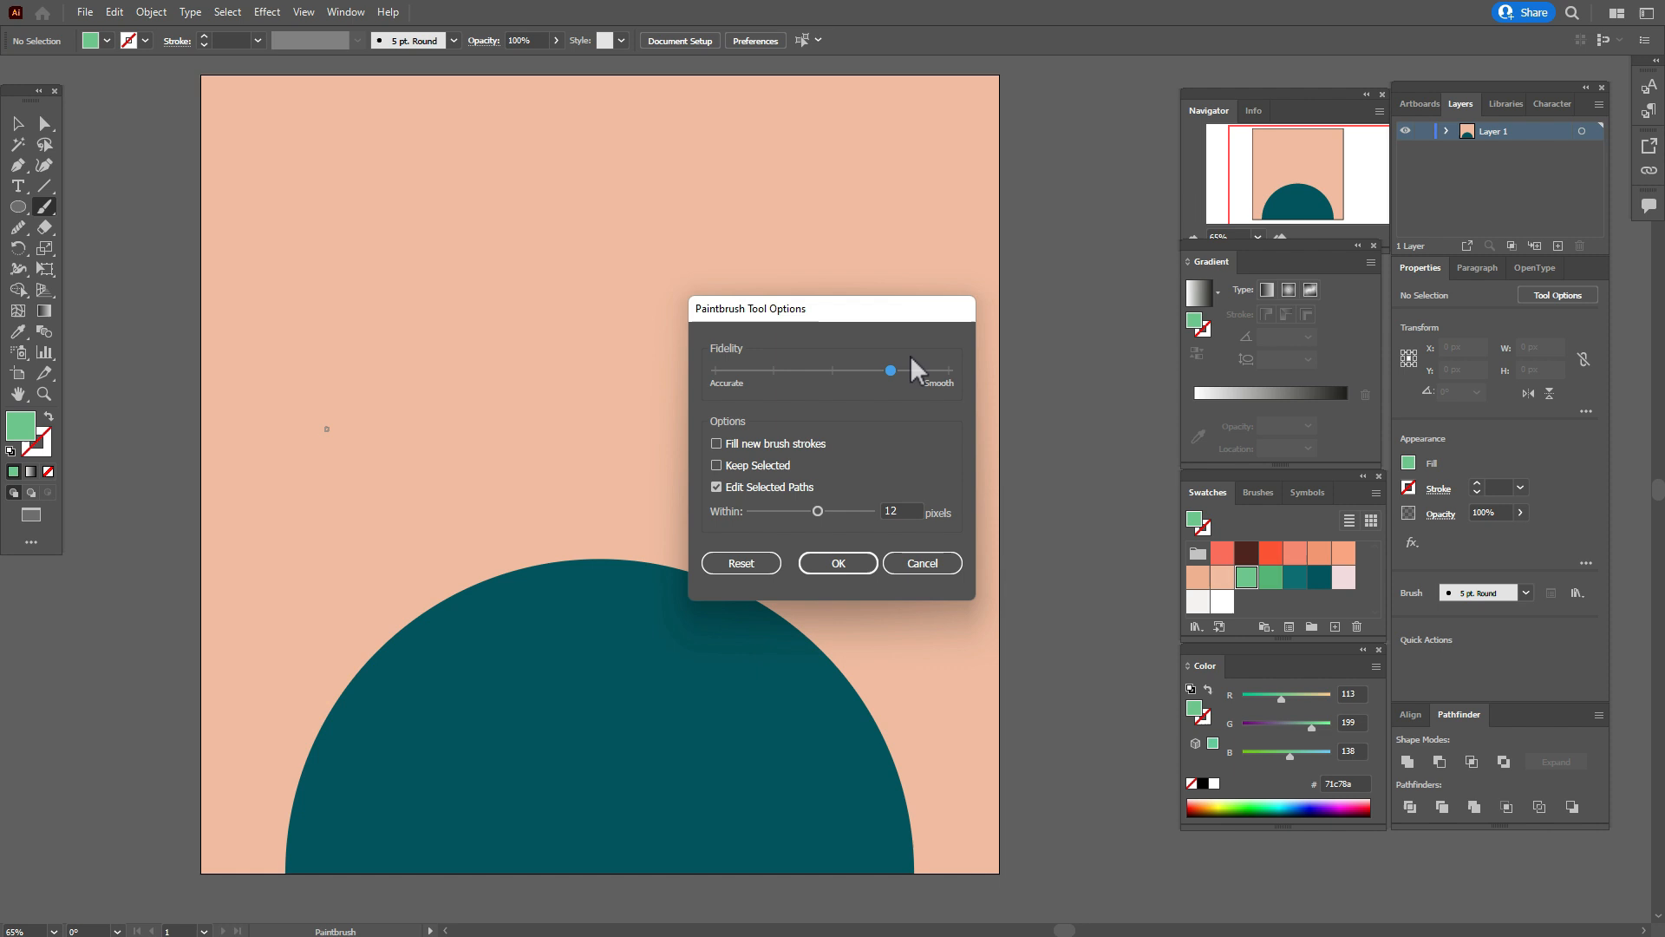
{"action": "left_click", "coordinate": [858, 566]}
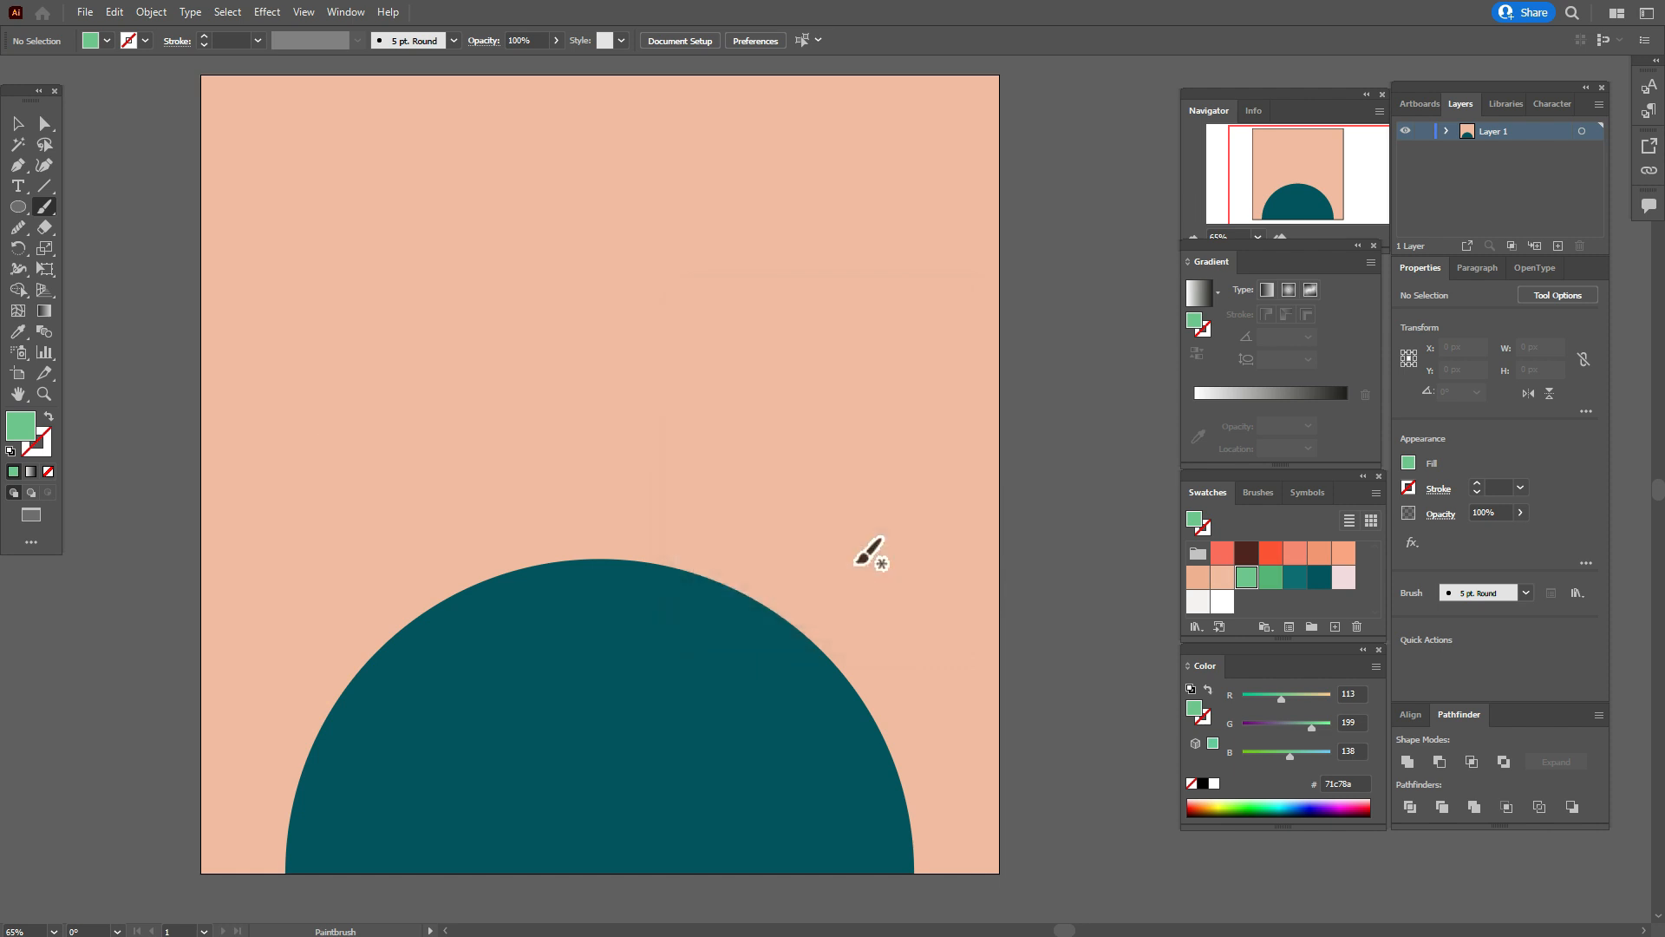
{"action": "key", "text": "shift+x"}
{"action": "scroll", "coordinate": [240, 749], "scroll_direction": "down", "scroll_amount": 1}
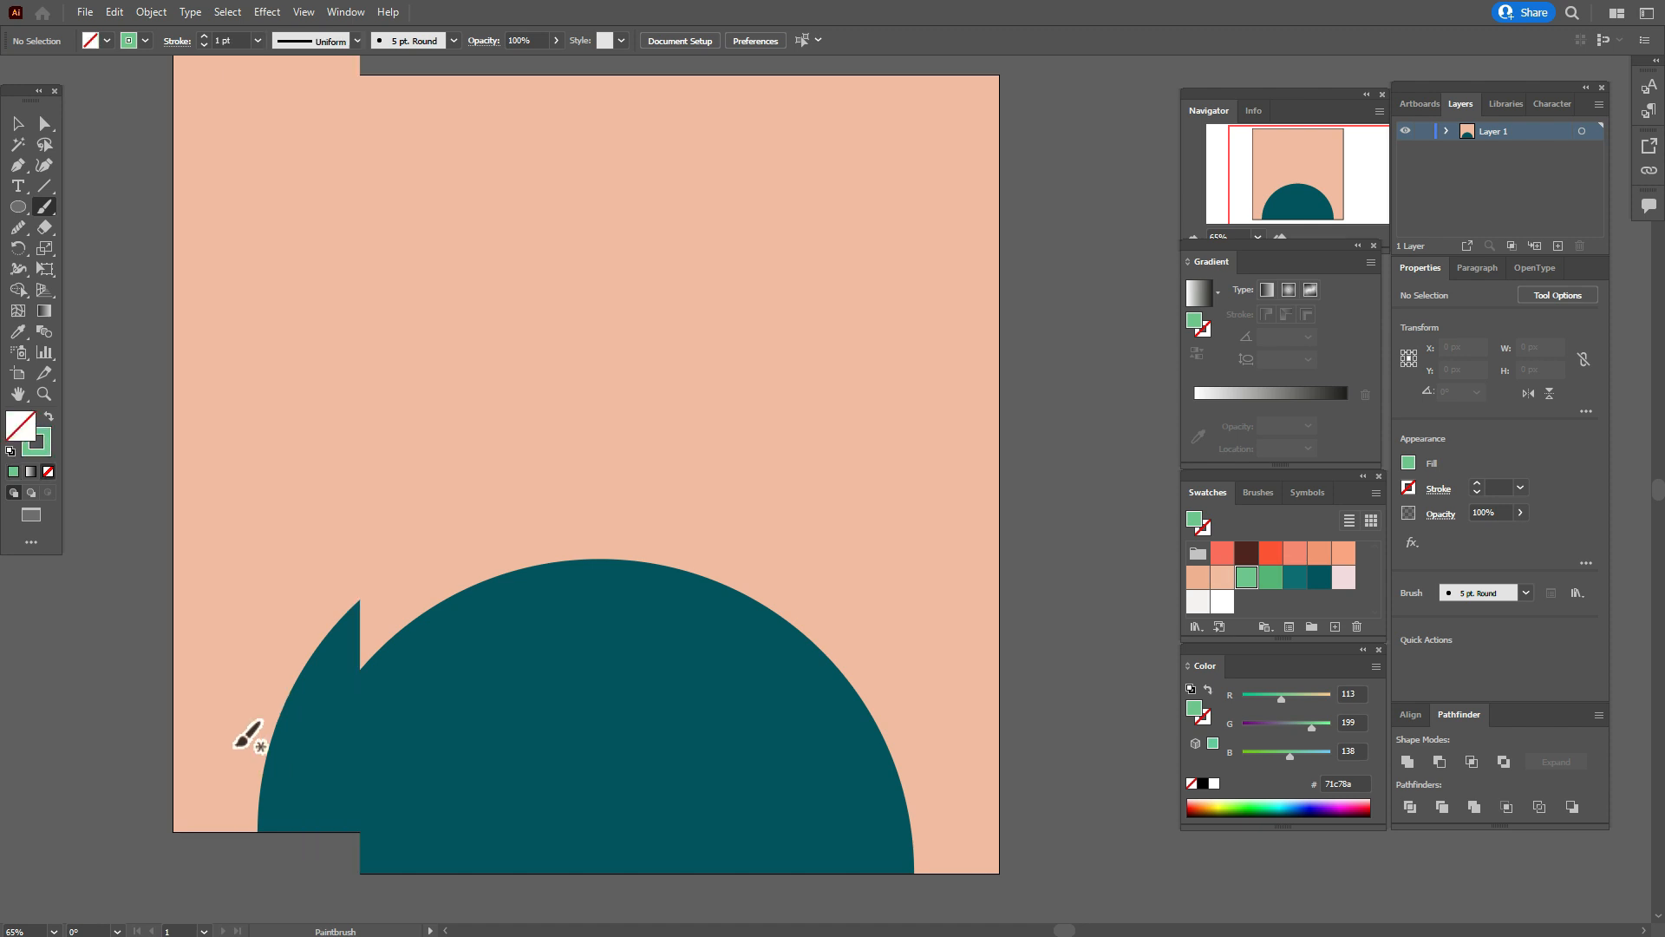
{"action": "left_click_drag", "start_coordinate": [239, 733], "coordinate": [346, 794]}
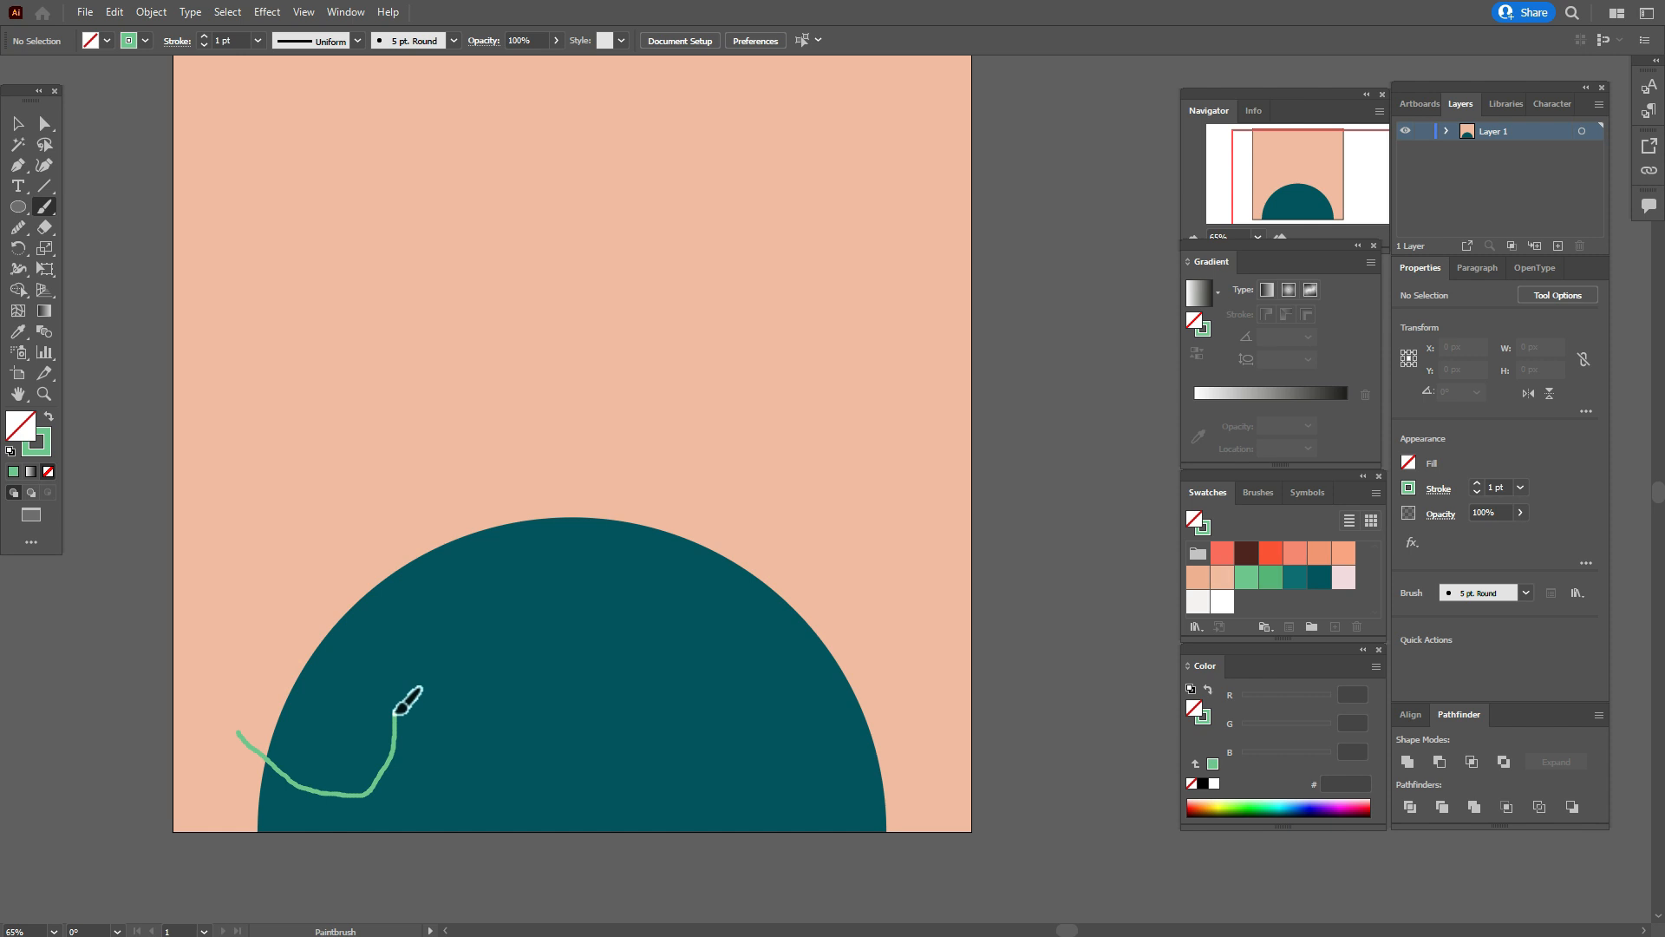
{"action": "mouse_move", "coordinate": [411, 693]}
{"action": "left_mouse_down"}
{"action": "mouse_move", "coordinate": [475, 723]}
{"action": "mouse_move", "coordinate": [503, 707]}
{"action": "mouse_move", "coordinate": [517, 679]}
{"action": "mouse_move", "coordinate": [503, 621]}
{"action": "mouse_move", "coordinate": [555, 593]}
{"action": "mouse_move", "coordinate": [584, 542]}
{"action": "mouse_move", "coordinate": [563, 496]}
{"action": "mouse_move", "coordinate": [489, 488]}
{"action": "mouse_move", "coordinate": [363, 521]}
{"action": "mouse_move", "coordinate": [243, 597]}
{"action": "mouse_move", "coordinate": [222, 643]}
{"action": "mouse_move", "coordinate": [243, 726]}
{"action": "left_mouse_up"}
{"action": "key", "text": "alt"}
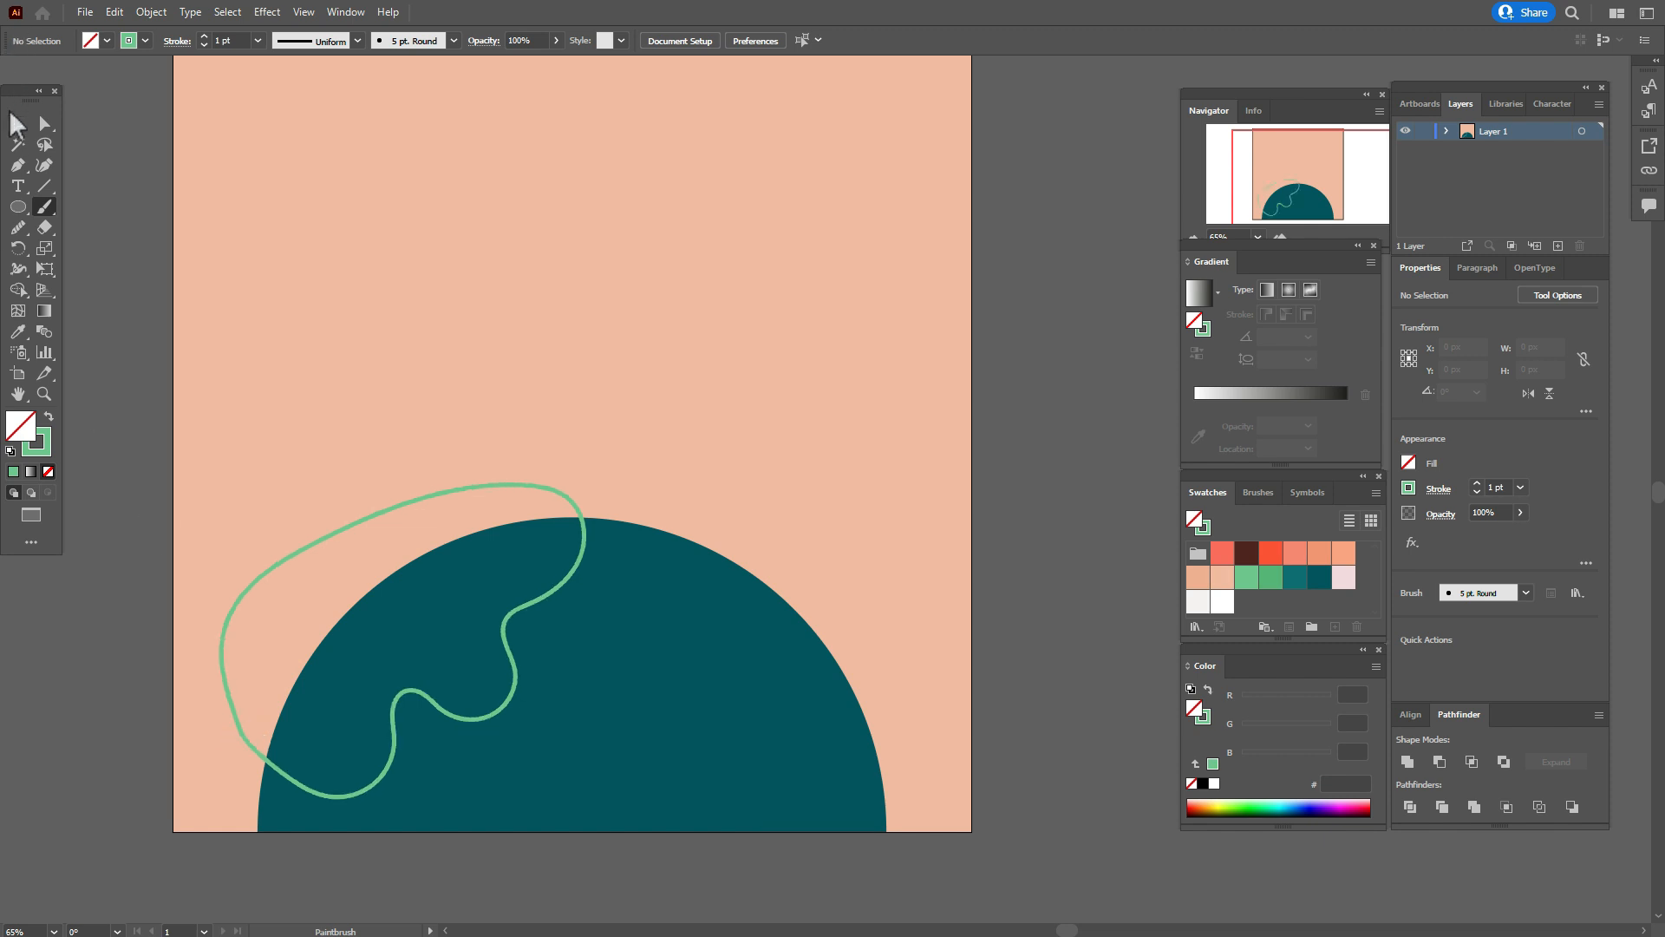
{"action": "left_click", "coordinate": [17, 124]}
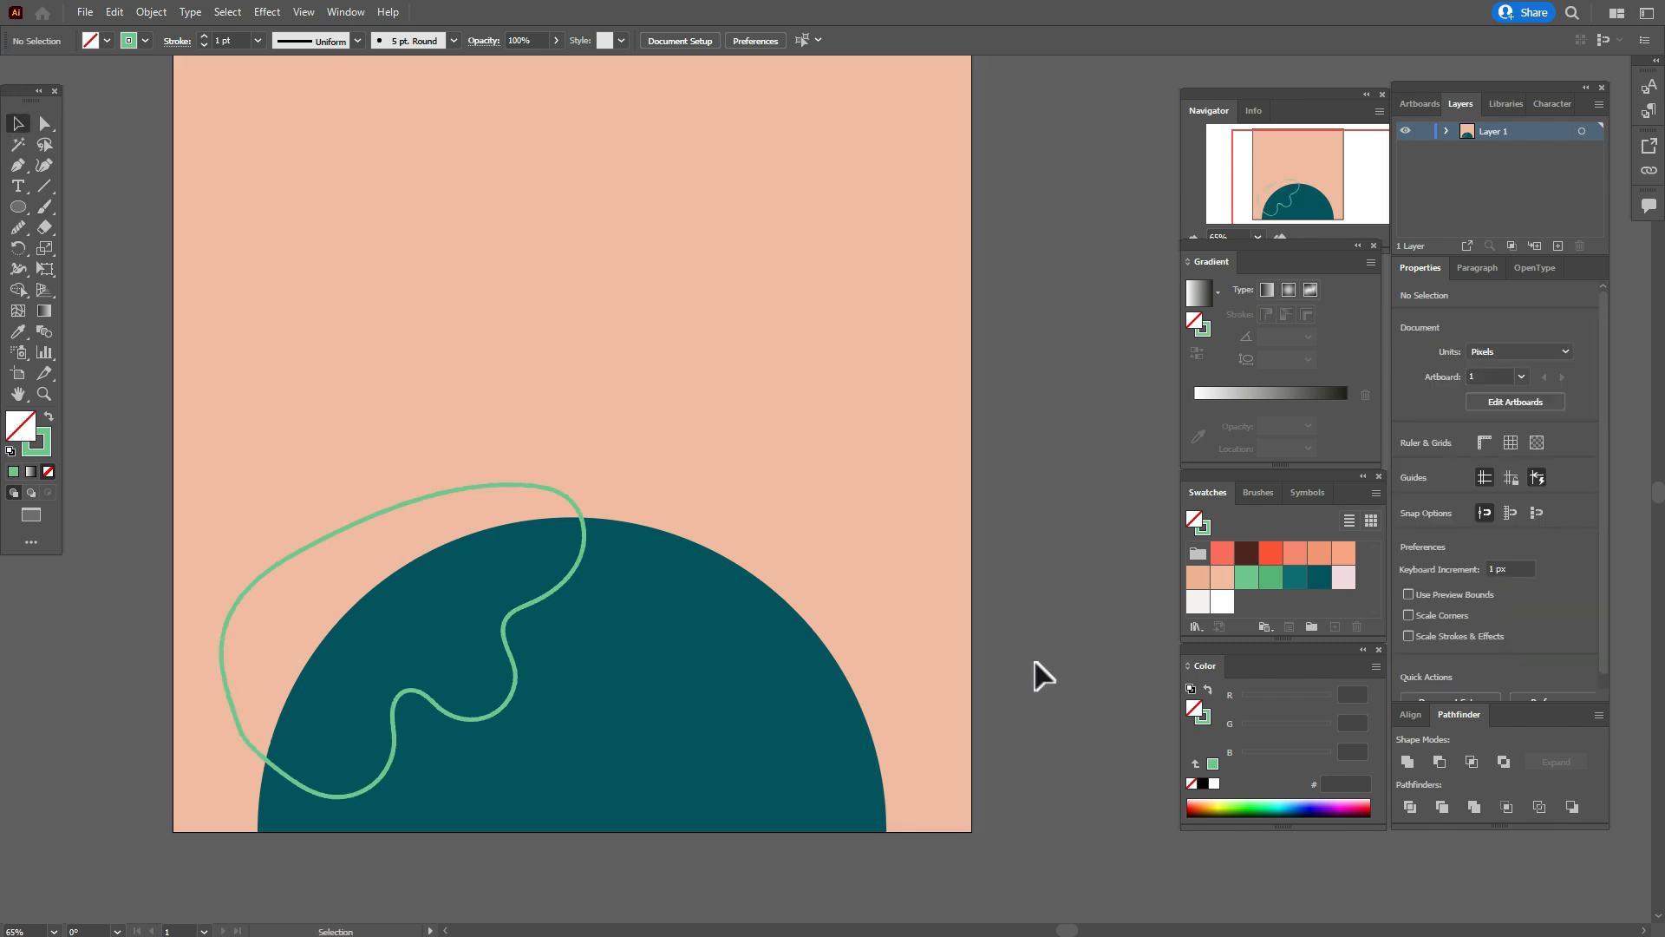
Paint two more closed light green landmass outlines, one over the semicircle's right edge and one across its bottom edge.
{"action": "left_click", "coordinate": [45, 206]}
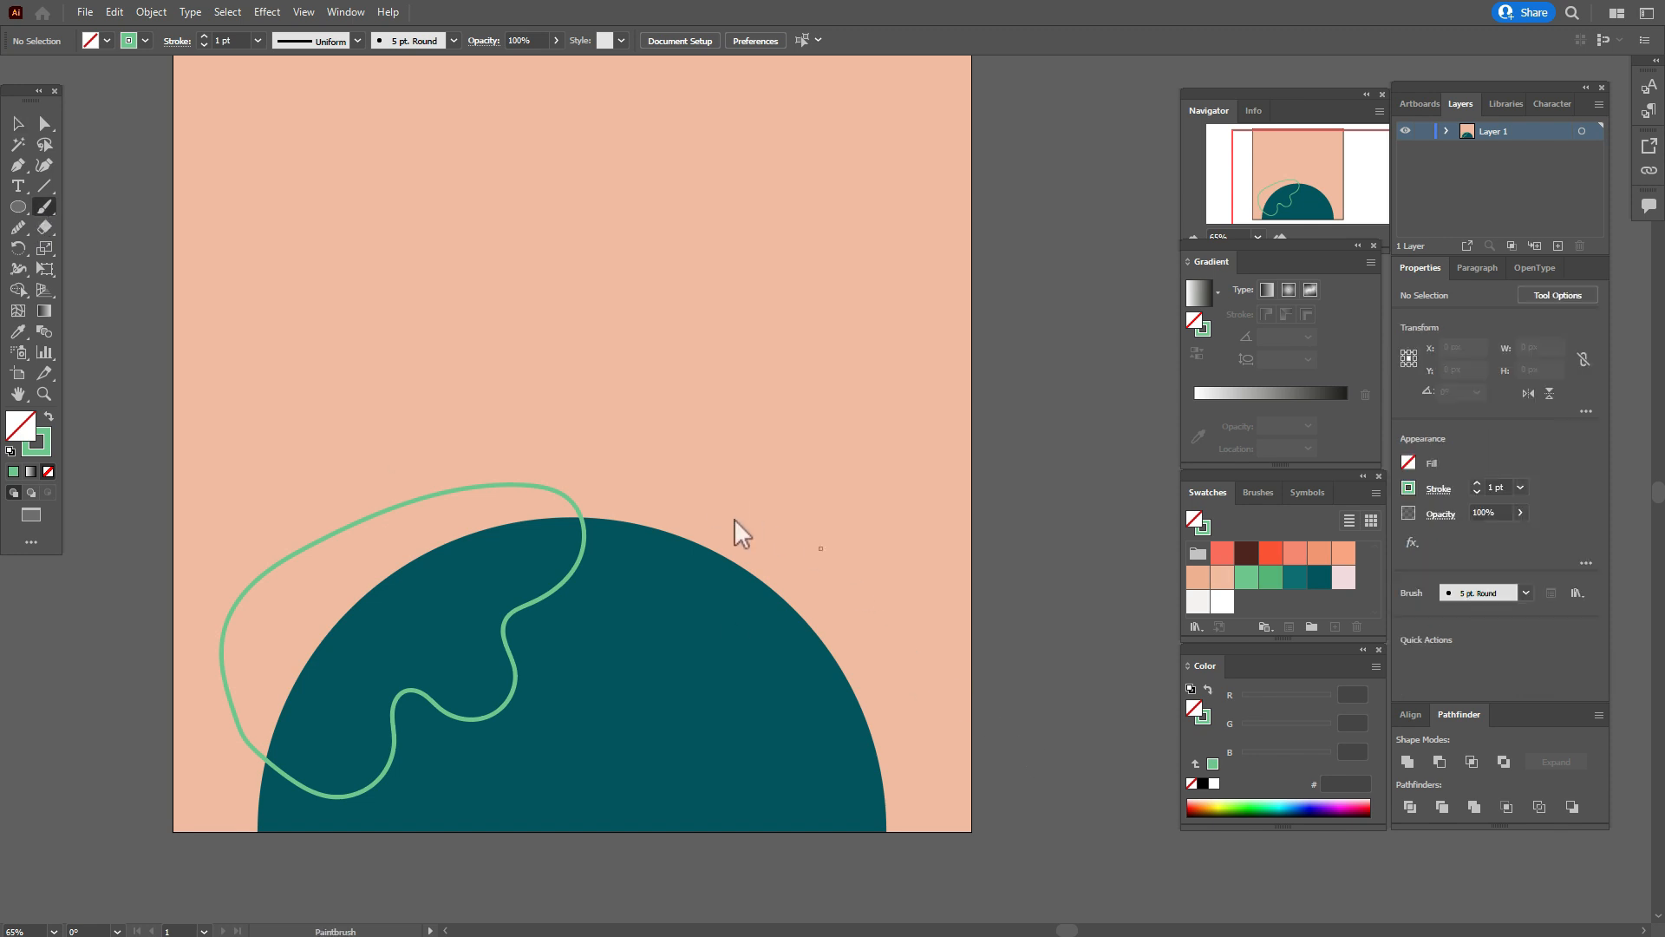
{"action": "mouse_move", "coordinate": [722, 527]}
{"action": "left_mouse_down"}
{"action": "mouse_move", "coordinate": [691, 686]}
{"action": "mouse_move", "coordinate": [719, 729]}
{"action": "mouse_move", "coordinate": [795, 754]}
{"action": "mouse_move", "coordinate": [848, 748]}
{"action": "mouse_move", "coordinate": [896, 715]}
{"action": "mouse_move", "coordinate": [919, 636]}
{"action": "mouse_move", "coordinate": [858, 563]}
{"action": "mouse_move", "coordinate": [725, 525]}
{"action": "left_mouse_up"}
{"action": "key", "text": "alt"}
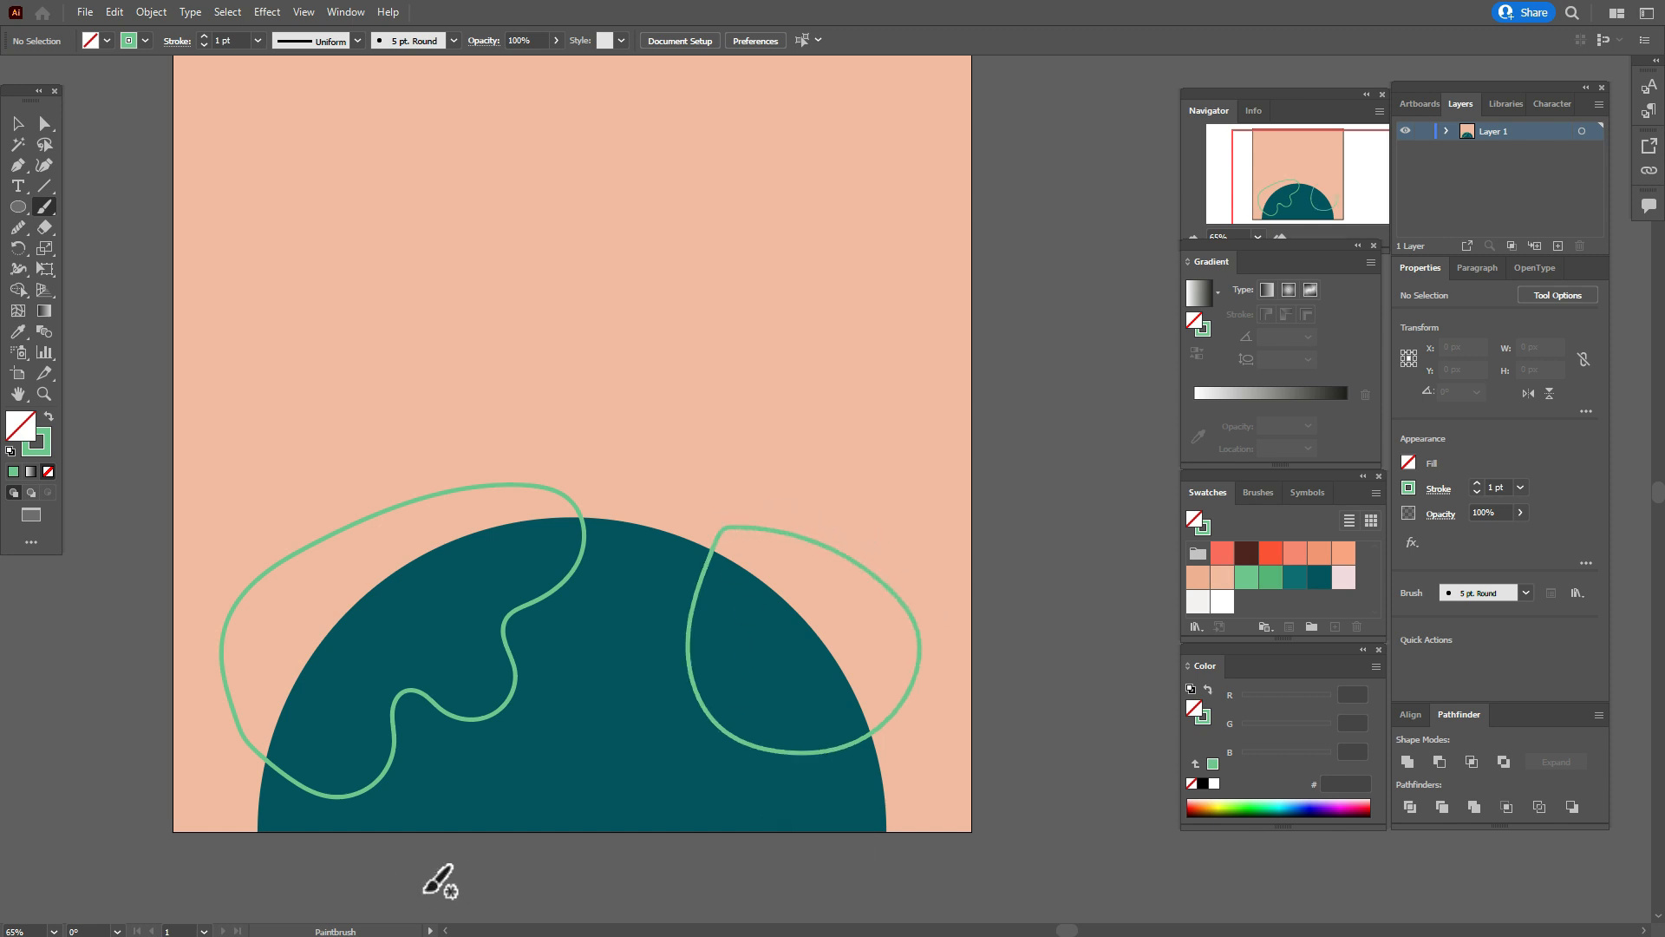
{"action": "mouse_move", "coordinate": [451, 861]}
{"action": "left_mouse_down"}
{"action": "mouse_move", "coordinate": [464, 763]}
{"action": "mouse_move", "coordinate": [573, 790]}
{"action": "mouse_move", "coordinate": [609, 752]}
{"action": "mouse_move", "coordinate": [666, 739]}
{"action": "mouse_move", "coordinate": [730, 776]}
{"action": "mouse_move", "coordinate": [756, 844]}
{"action": "mouse_move", "coordinate": [708, 897]}
{"action": "mouse_move", "coordinate": [607, 904]}
{"action": "mouse_move", "coordinate": [512, 890]}
{"action": "mouse_move", "coordinate": [446, 843]}
{"action": "left_mouse_up"}
{"action": "key", "text": "alt"}
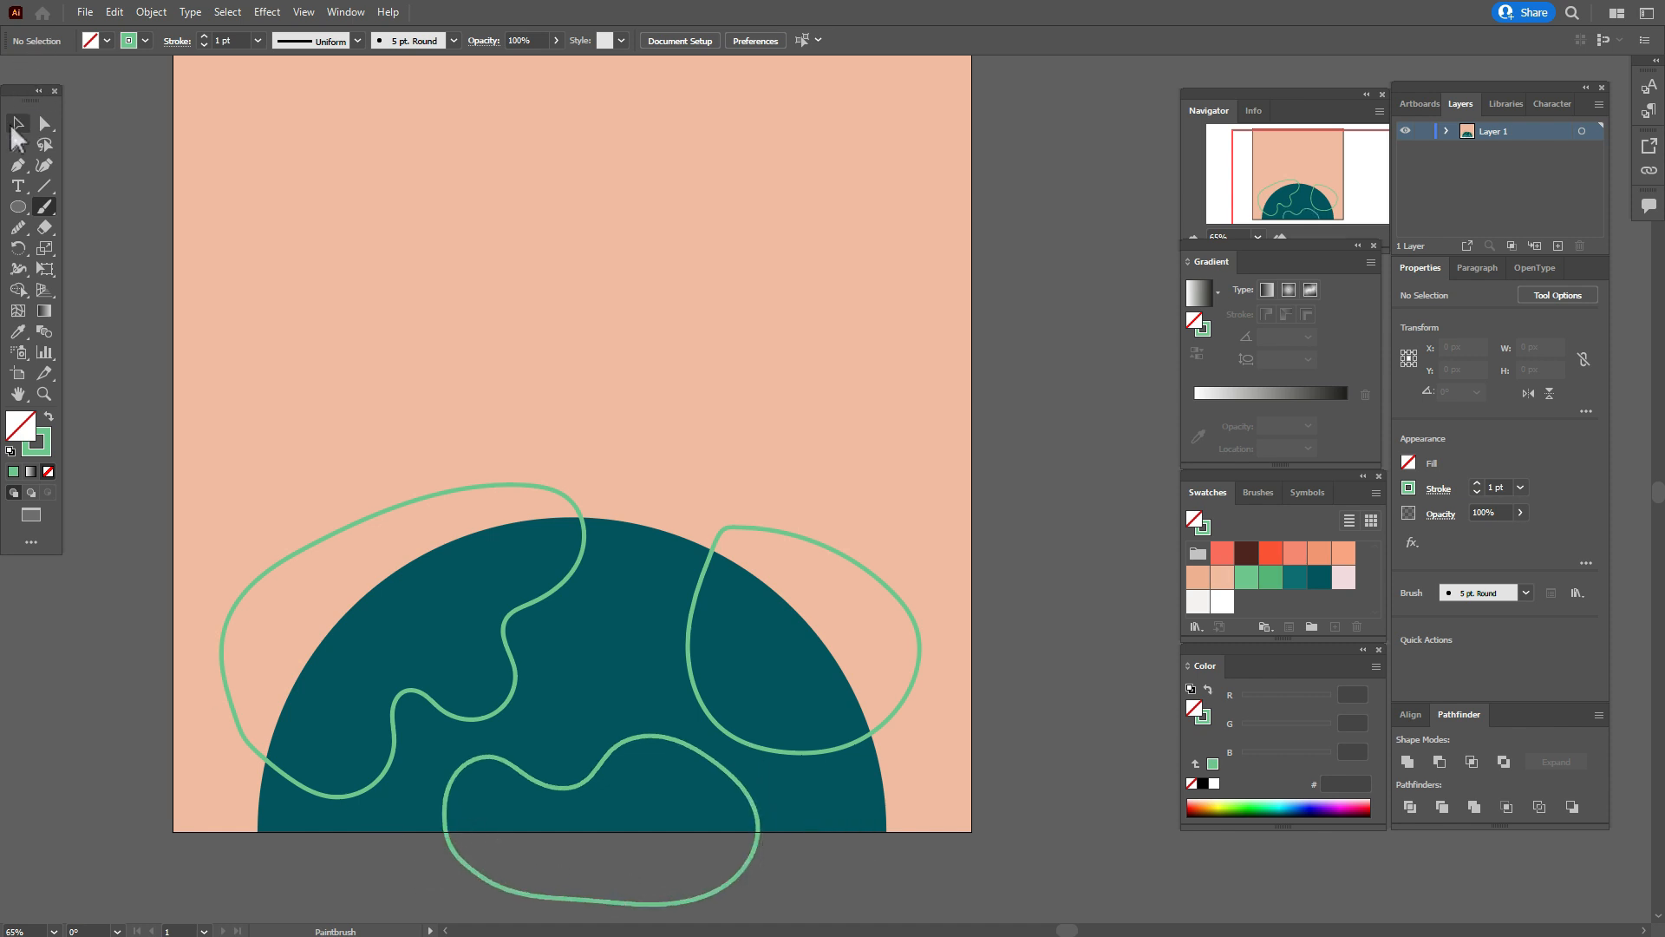
{"action": "left_click", "coordinate": [13, 130]}
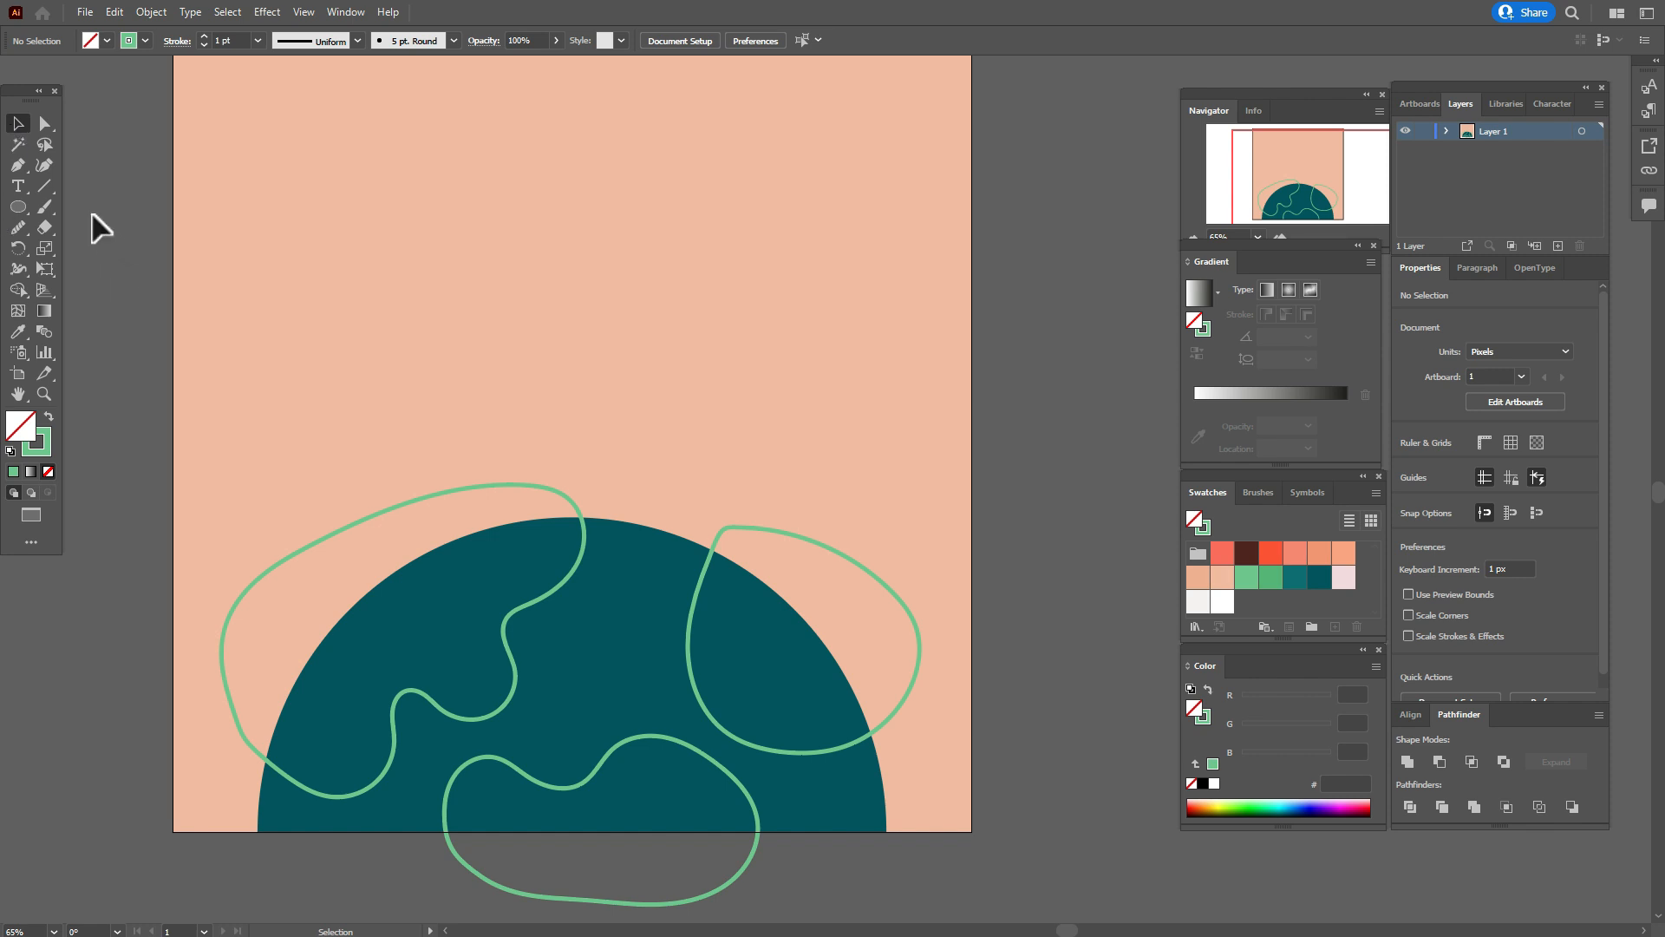
Swap fill and stroke on the three landmass outlines so they have a light green fill and no stroke.
{"action": "left_click", "coordinate": [507, 648]}
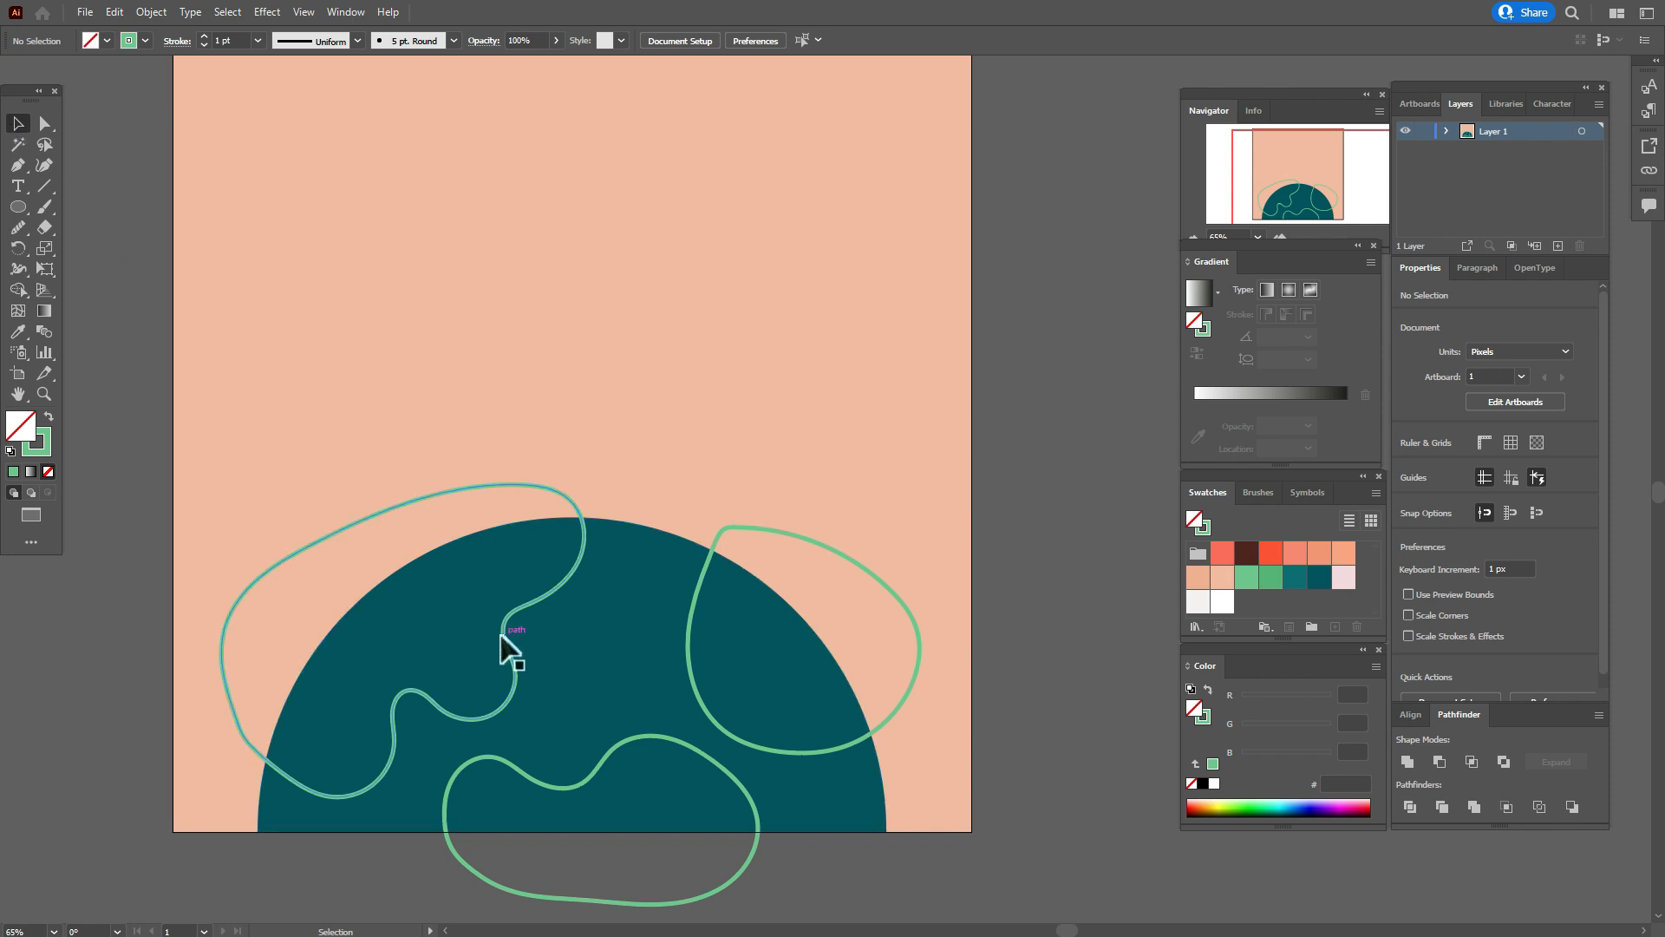
{"action": "left_click", "coordinate": [689, 742], "text": "shift"}
{"action": "left_click", "coordinate": [732, 743], "text": "shift"}
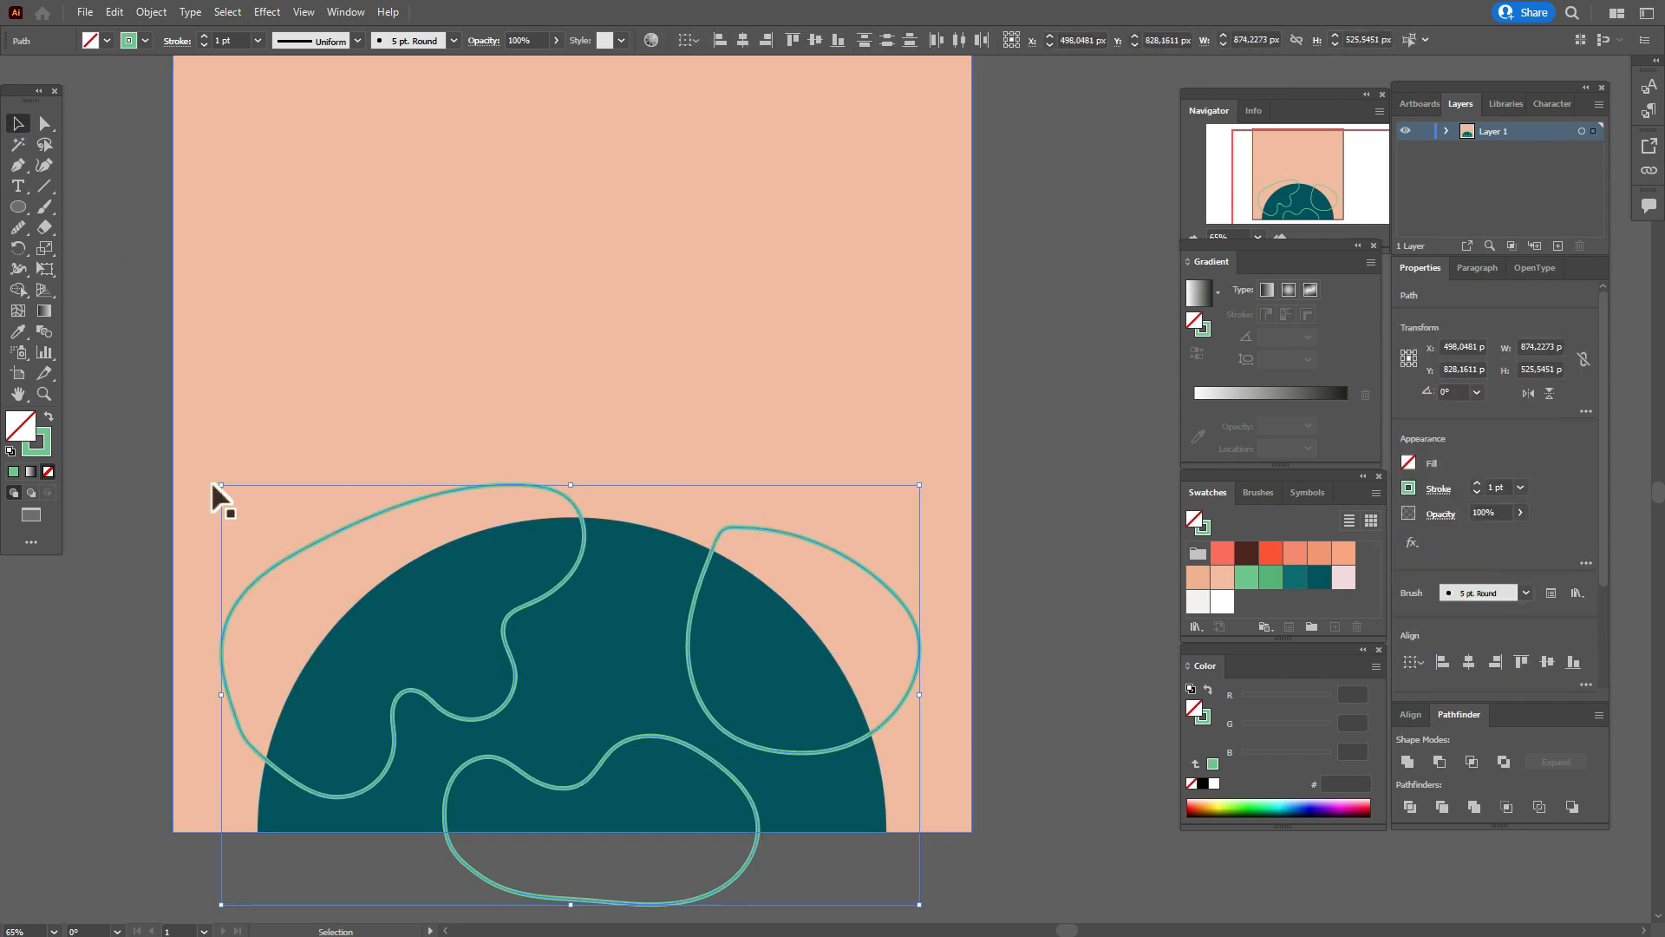
{"action": "left_click", "coordinate": [48, 415]}
Trim the parts of the three green landmasses that extend beyond the teal semicircle with the Shape Builder tool.
{"action": "left_click", "coordinate": [621, 688]}
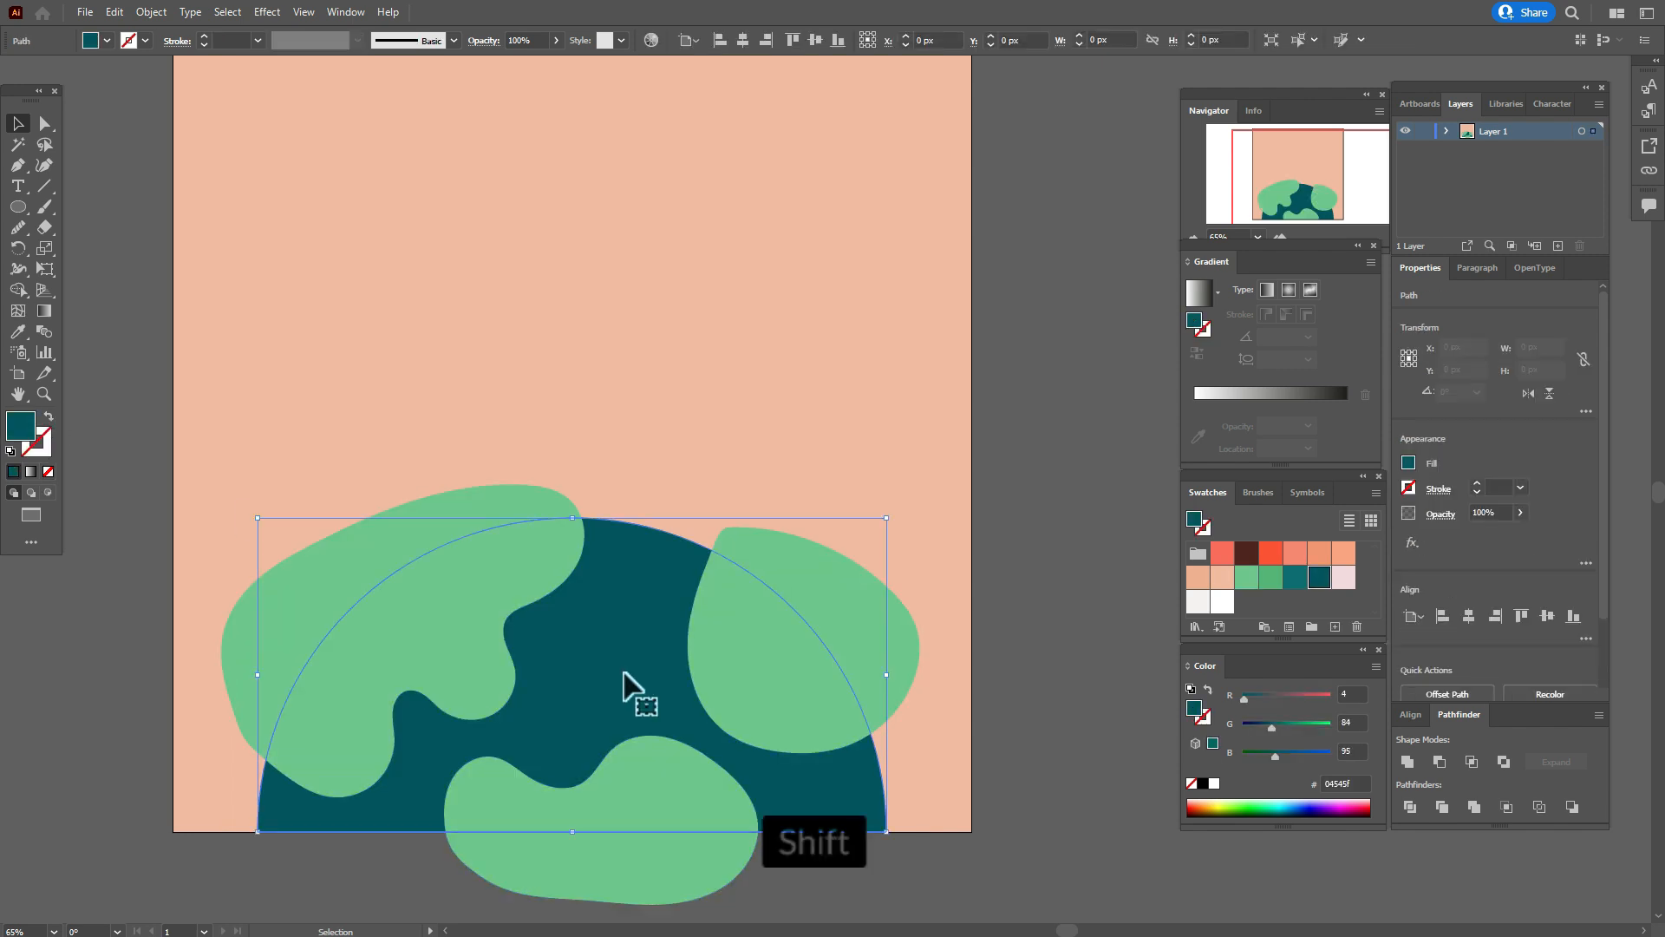
{"action": "left_click", "coordinate": [790, 697], "text": "shift"}
{"action": "left_click", "coordinate": [471, 654], "text": "shift"}
{"action": "left_click", "coordinate": [570, 798], "text": "shift"}
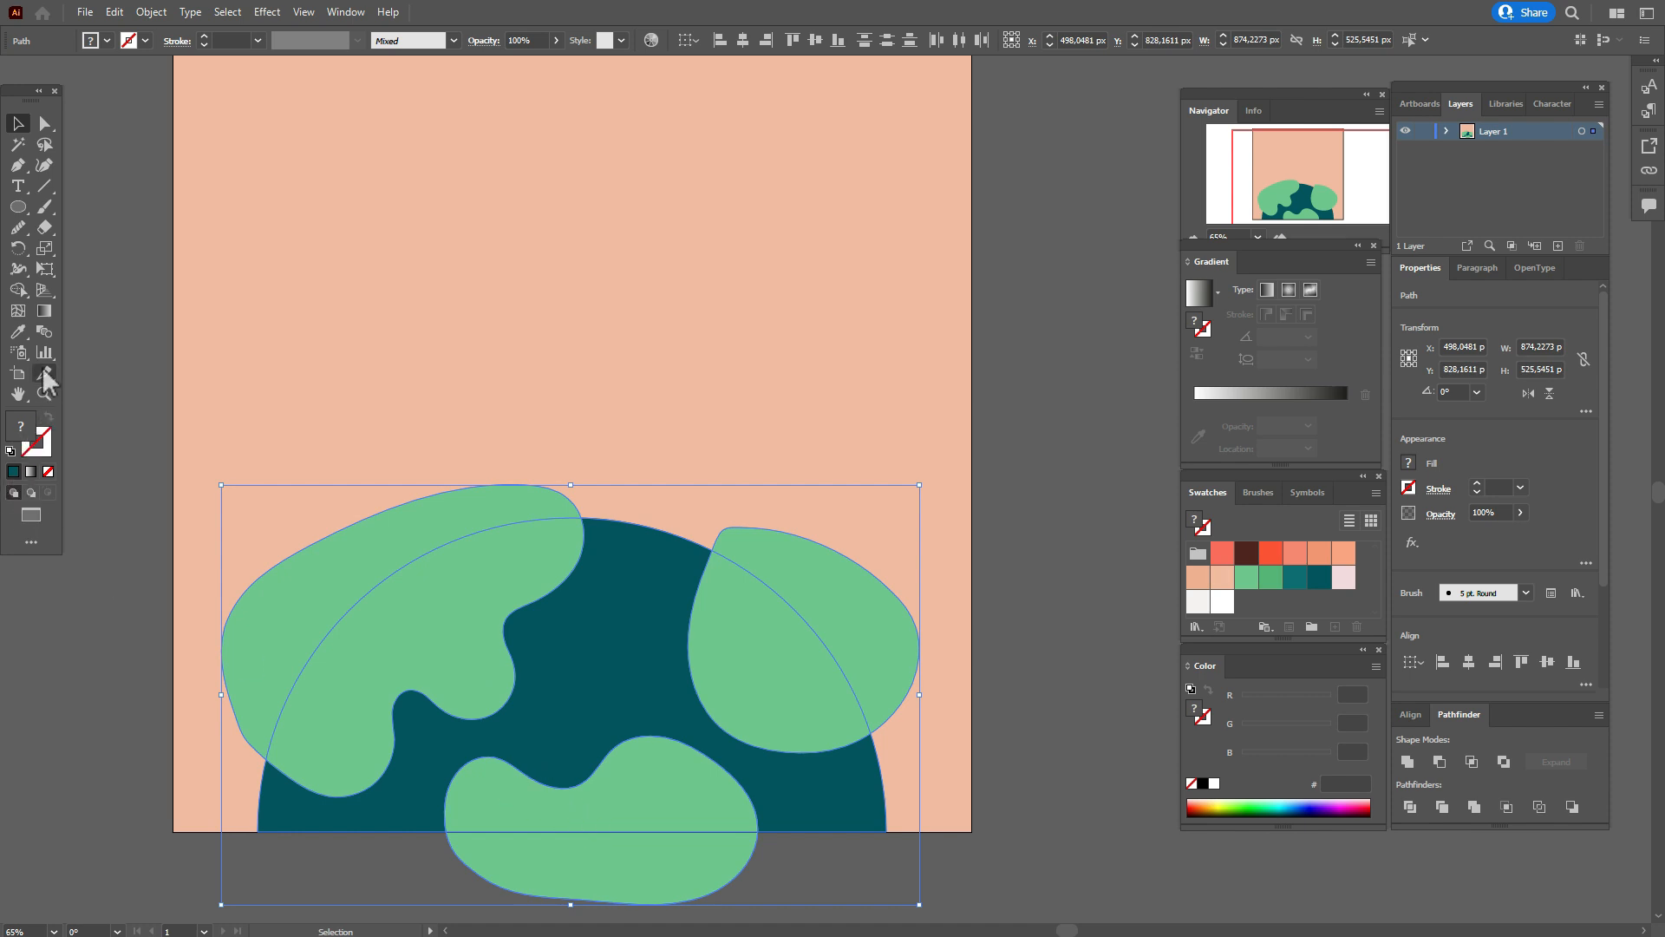
{"action": "left_click", "coordinate": [19, 291]}
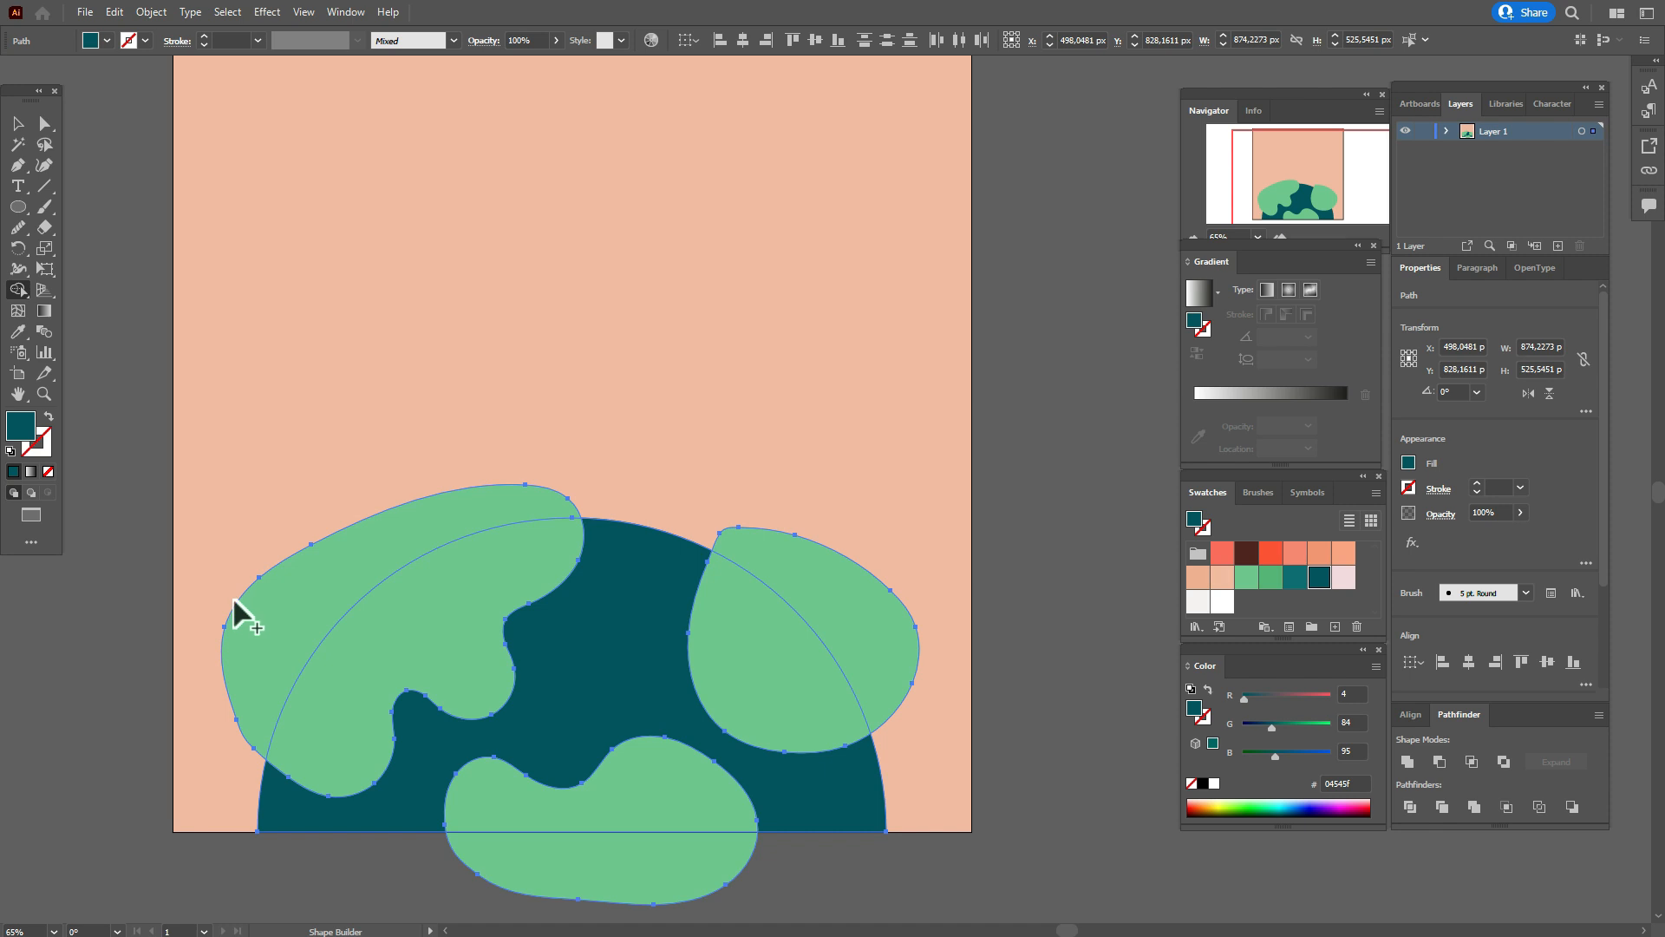
{"action": "left_click", "coordinate": [247, 633], "text": "alt"}
{"action": "left_click", "coordinate": [626, 889], "text": "alt"}
{"action": "left_click", "coordinate": [881, 652], "text": "alt"}
{"action": "left_click", "coordinate": [18, 123]}
{"action": "left_click", "coordinate": [113, 205]}
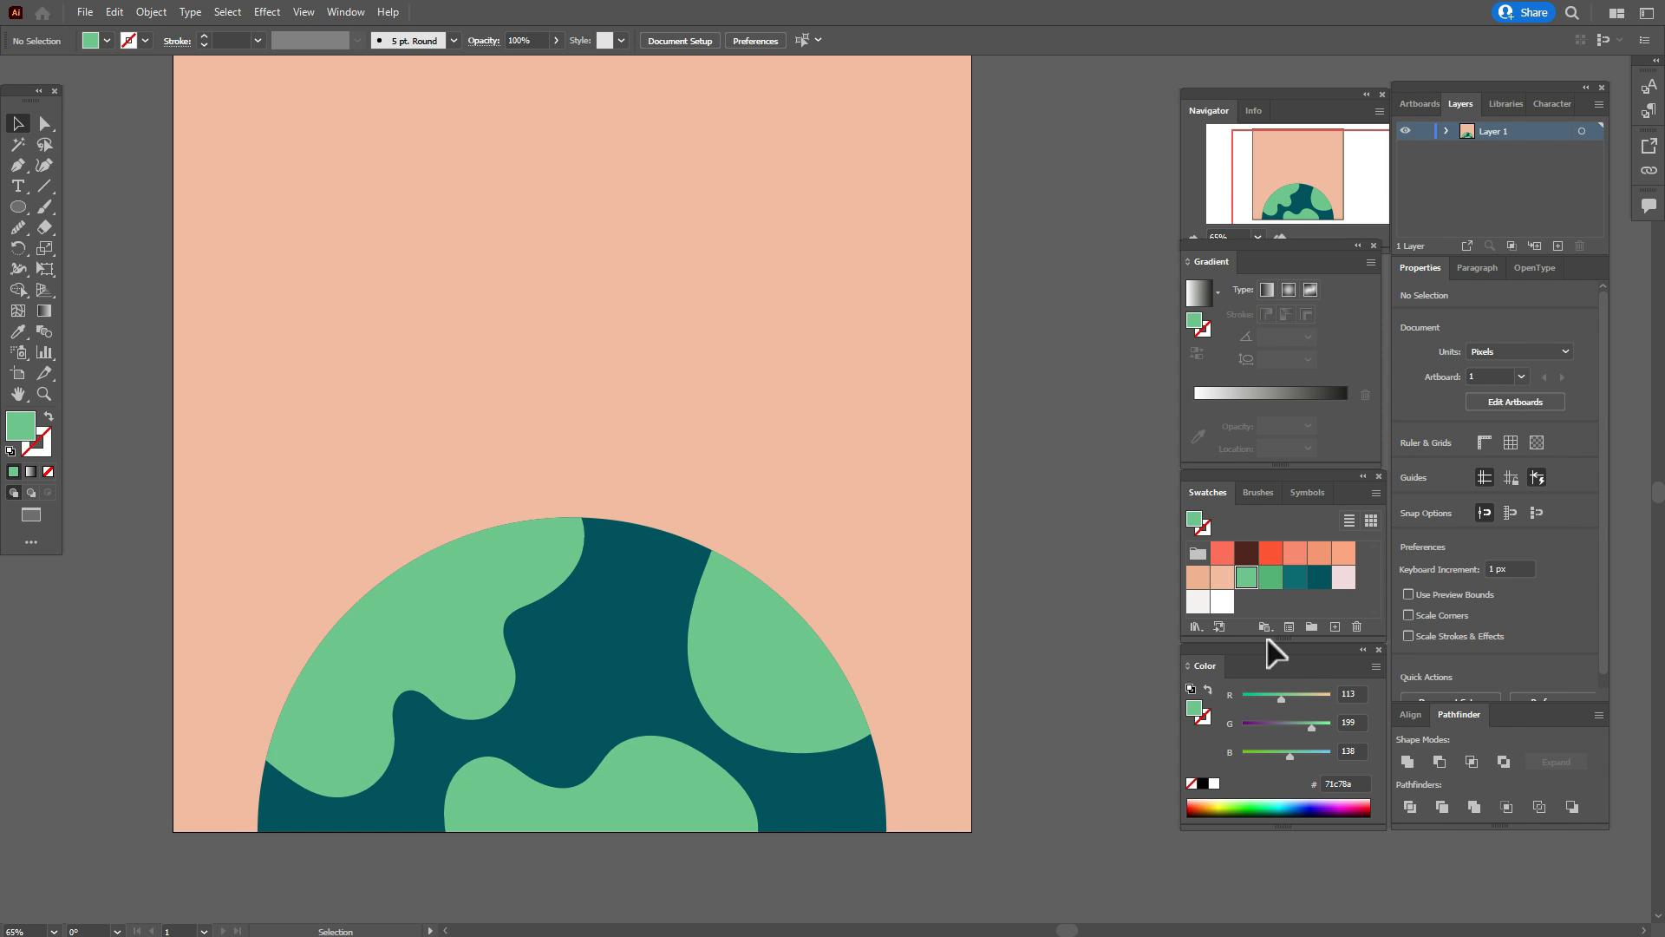
Paint a closed curved shading outline inside the lower tip of the left landmass with the Paintbrush in darker green 56b573.
{"action": "left_click", "coordinate": [1271, 578]}
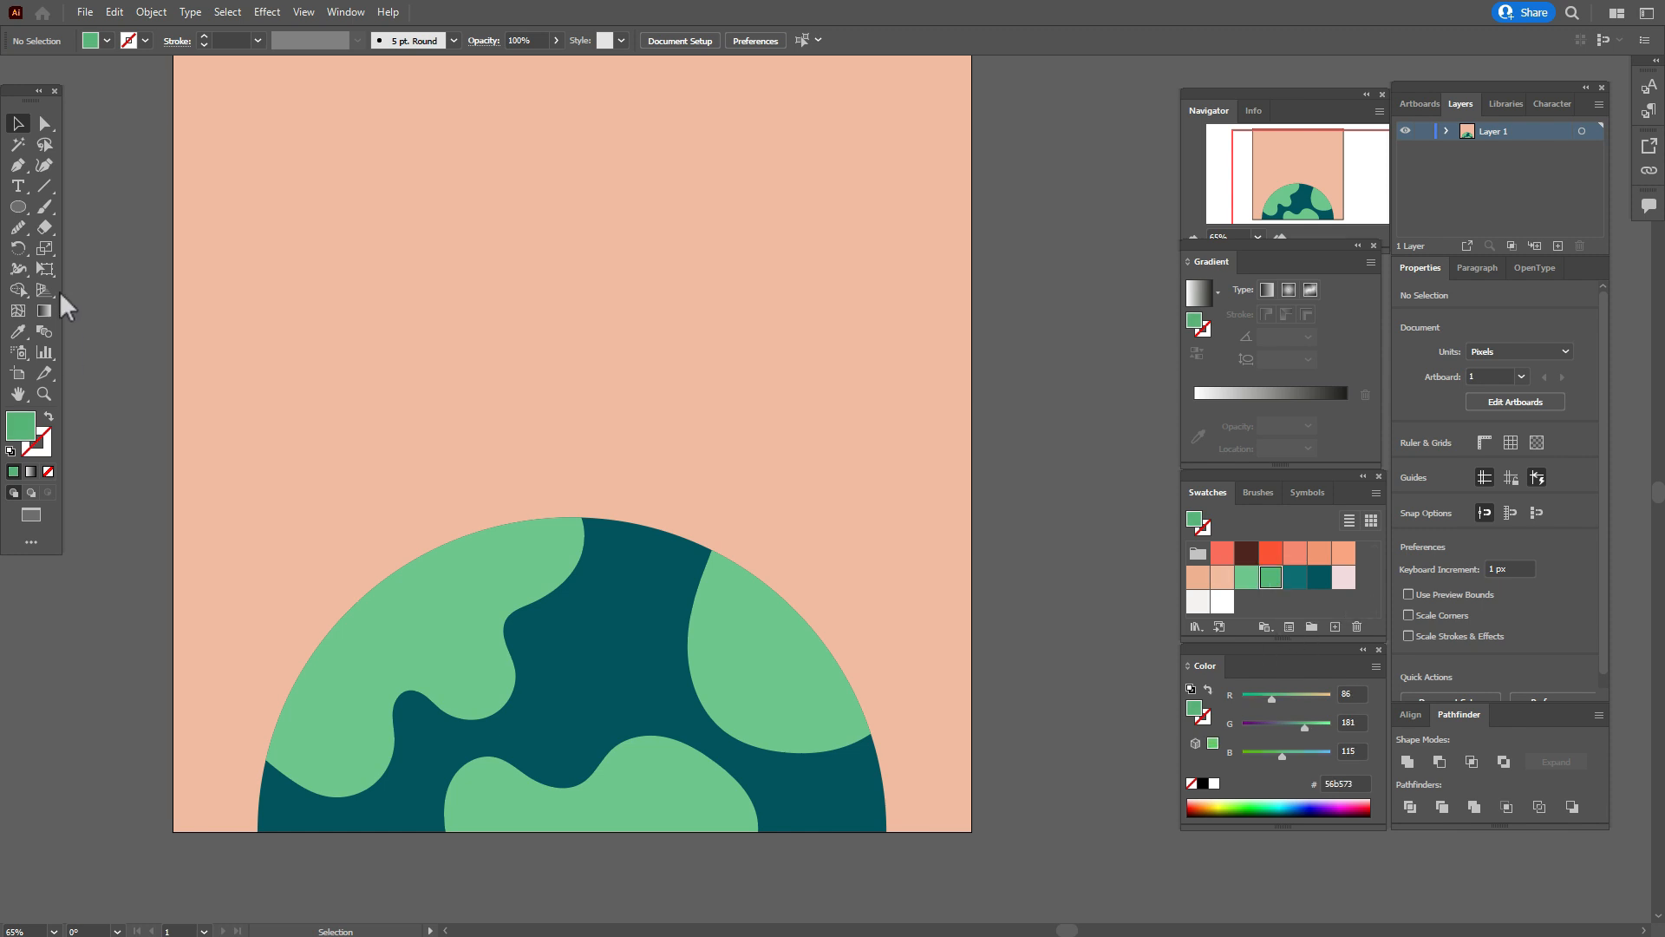
{"action": "left_click", "coordinate": [50, 212]}
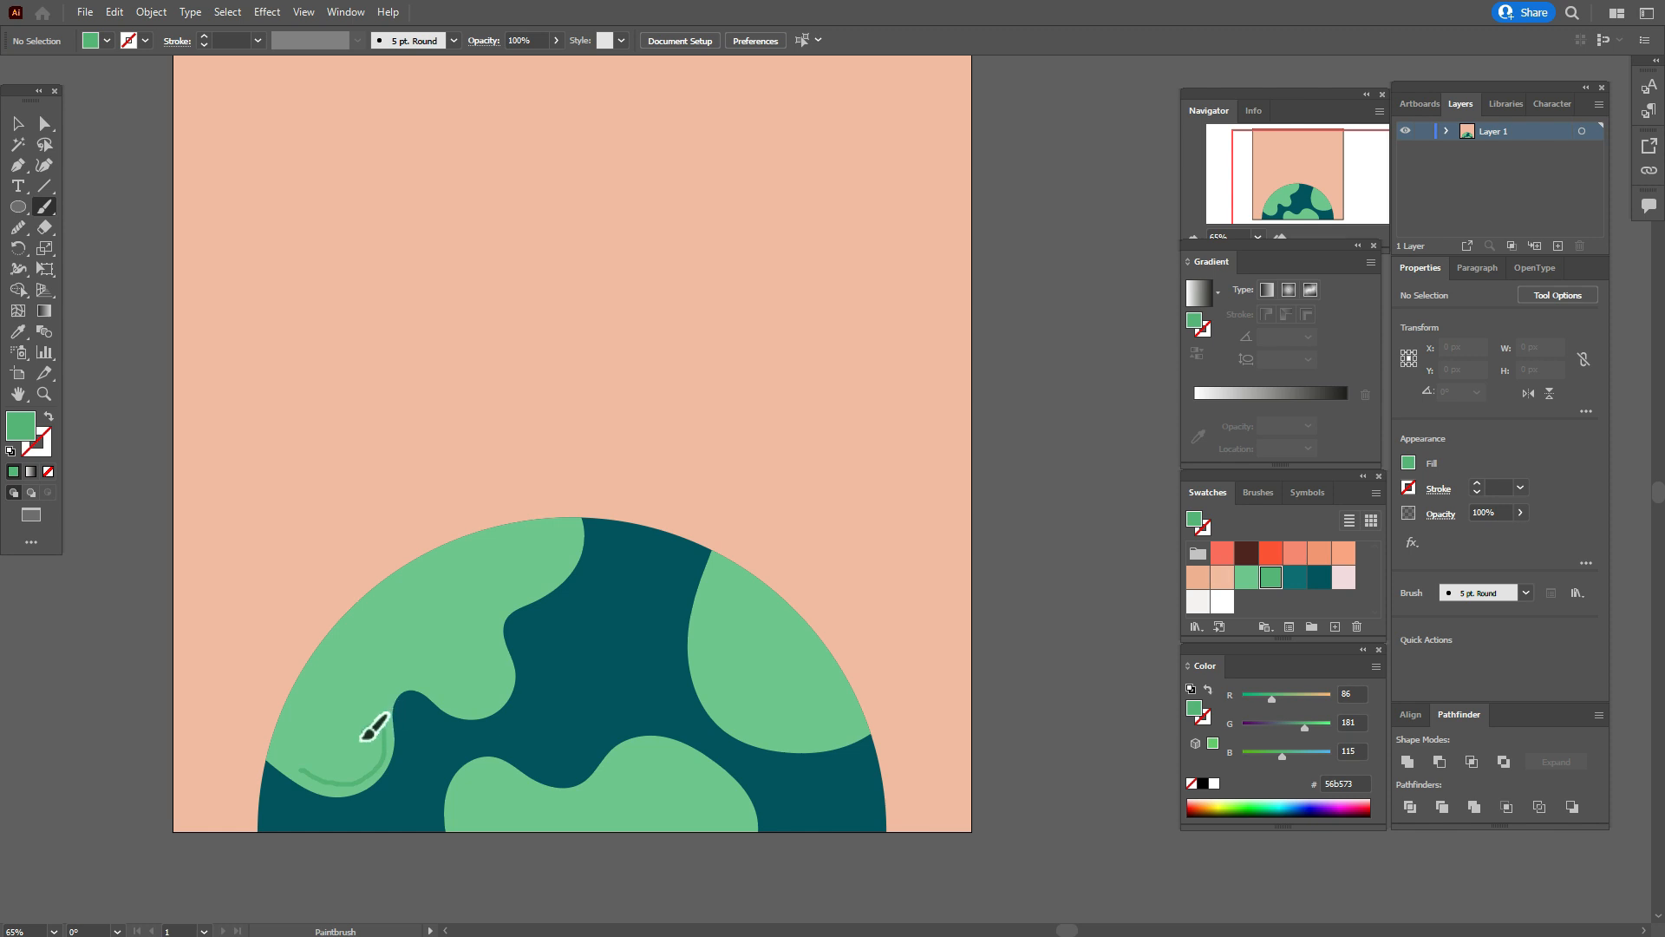
{"action": "mouse_move", "coordinate": [352, 747]}
{"action": "left_mouse_down"}
{"action": "mouse_move", "coordinate": [327, 736]}
{"action": "mouse_move", "coordinate": [305, 763]}
{"action": "left_mouse_up"}
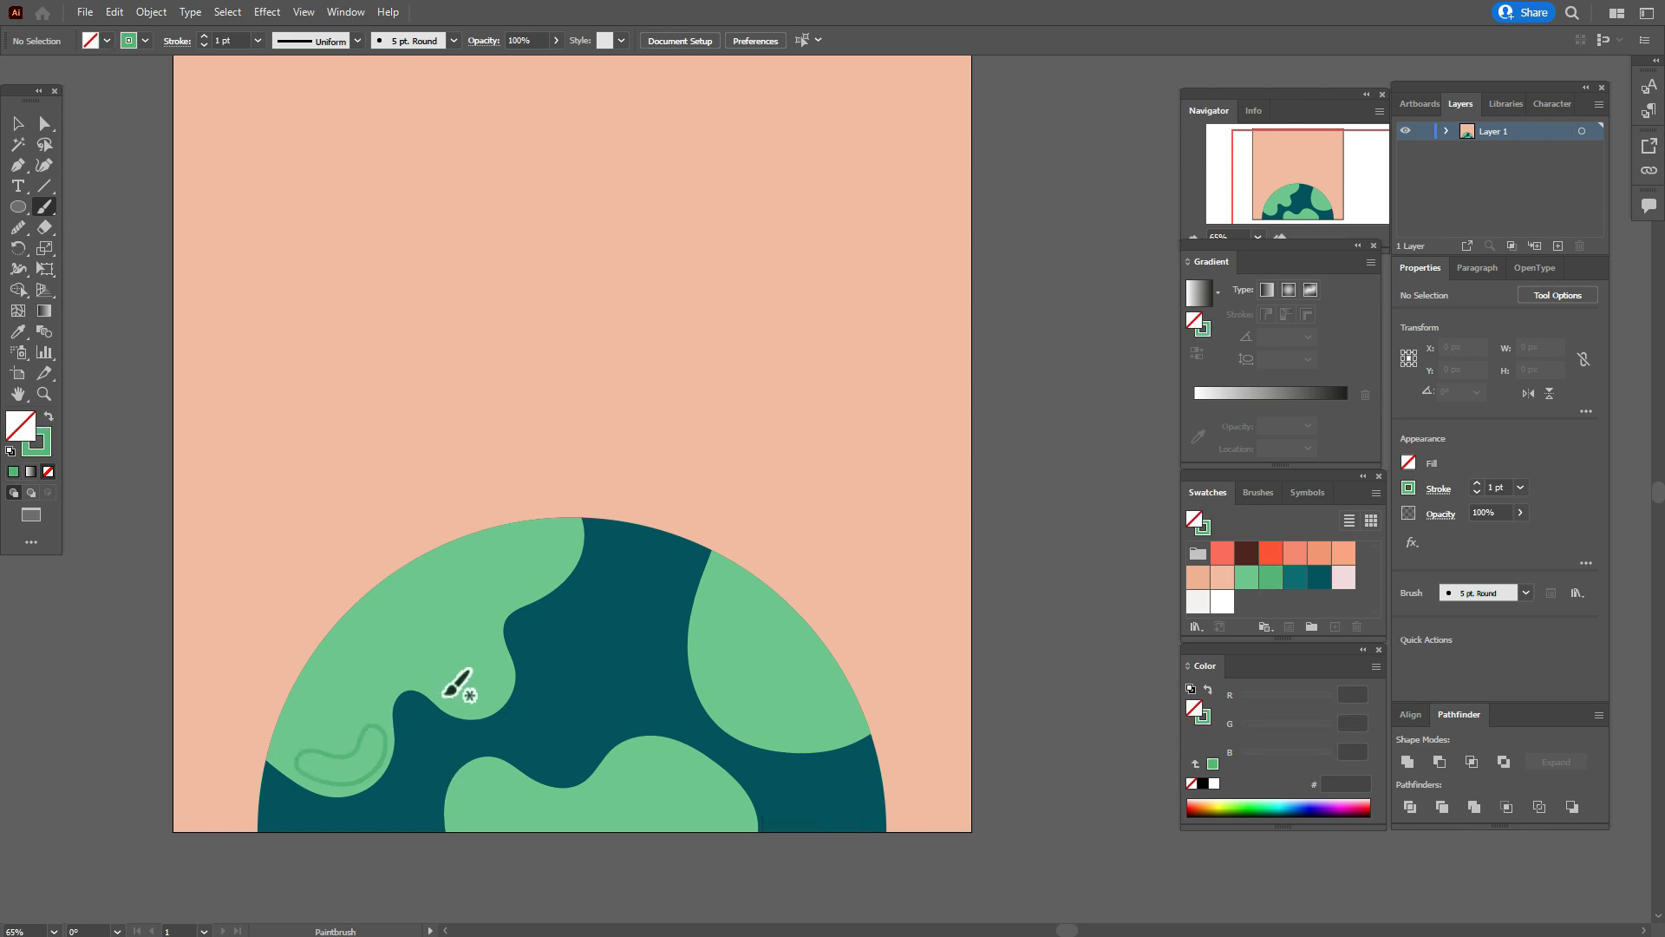
Paint three more closed darker green shading outlines: on the left landmass's second tip, the right landmass and the bottom landmass.
{"action": "mouse_move", "coordinate": [447, 692]}
{"action": "left_mouse_down"}
{"action": "mouse_move", "coordinate": [498, 686]}
{"action": "mouse_move", "coordinate": [449, 685]}
{"action": "left_mouse_up"}
{"action": "mouse_move", "coordinate": [713, 593]}
{"action": "left_mouse_down"}
{"action": "mouse_move", "coordinate": [743, 712]}
{"action": "mouse_move", "coordinate": [815, 728]}
{"action": "mouse_move", "coordinate": [742, 651]}
{"action": "mouse_move", "coordinate": [725, 587]}
{"action": "left_mouse_up"}
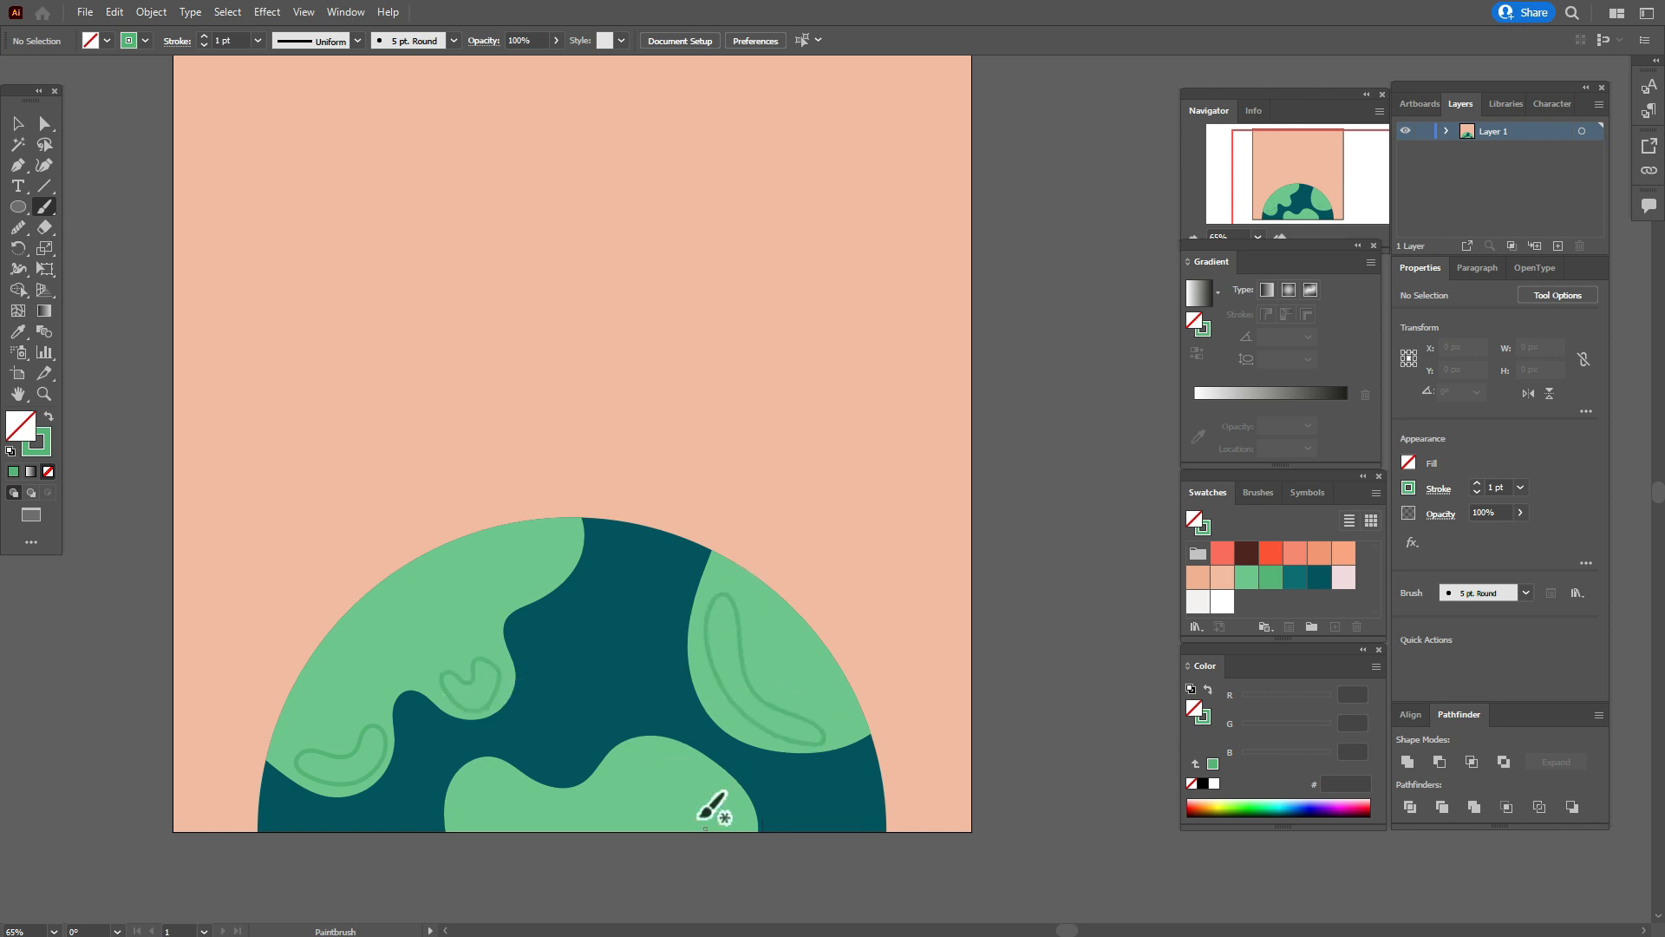
{"action": "mouse_move", "coordinate": [588, 810]}
{"action": "left_mouse_down"}
{"action": "mouse_move", "coordinate": [634, 755]}
{"action": "mouse_move", "coordinate": [707, 776]}
{"action": "mouse_move", "coordinate": [604, 826]}
{"action": "mouse_move", "coordinate": [584, 809]}
{"action": "mouse_move", "coordinate": [654, 820]}
{"action": "left_mouse_up"}
Swap fill and stroke on the four shading outlines so they have a darker green fill and no stroke.
{"action": "key", "text": "v"}
{"action": "left_click", "coordinate": [384, 749]}
{"action": "left_click", "coordinate": [485, 706], "text": "shift"}
{"action": "left_click", "coordinate": [616, 771], "text": "shift"}
{"action": "left_click", "coordinate": [757, 723], "text": "shift"}
{"action": "left_click", "coordinate": [48, 417]}
{"action": "left_click", "coordinate": [121, 463]}
Adjust the positions of the darker green shading shapes within their landmasses and deselect everything.
{"action": "left_click", "coordinate": [637, 785]}
{"action": "left_click", "coordinate": [785, 721]}
{"action": "left_click_drag", "start_coordinate": [823, 744], "coordinate": [749, 720]}
{"action": "left_click", "coordinate": [1057, 733]}
{"action": "left_click", "coordinate": [479, 684]}
{"action": "left_click_drag", "start_coordinate": [471, 658], "coordinate": [472, 663]}
{"action": "left_click_drag", "start_coordinate": [478, 679], "coordinate": [478, 676]}
{"action": "left_click_drag", "start_coordinate": [369, 746], "coordinate": [363, 741]}
{"action": "left_click", "coordinate": [972, 668]}
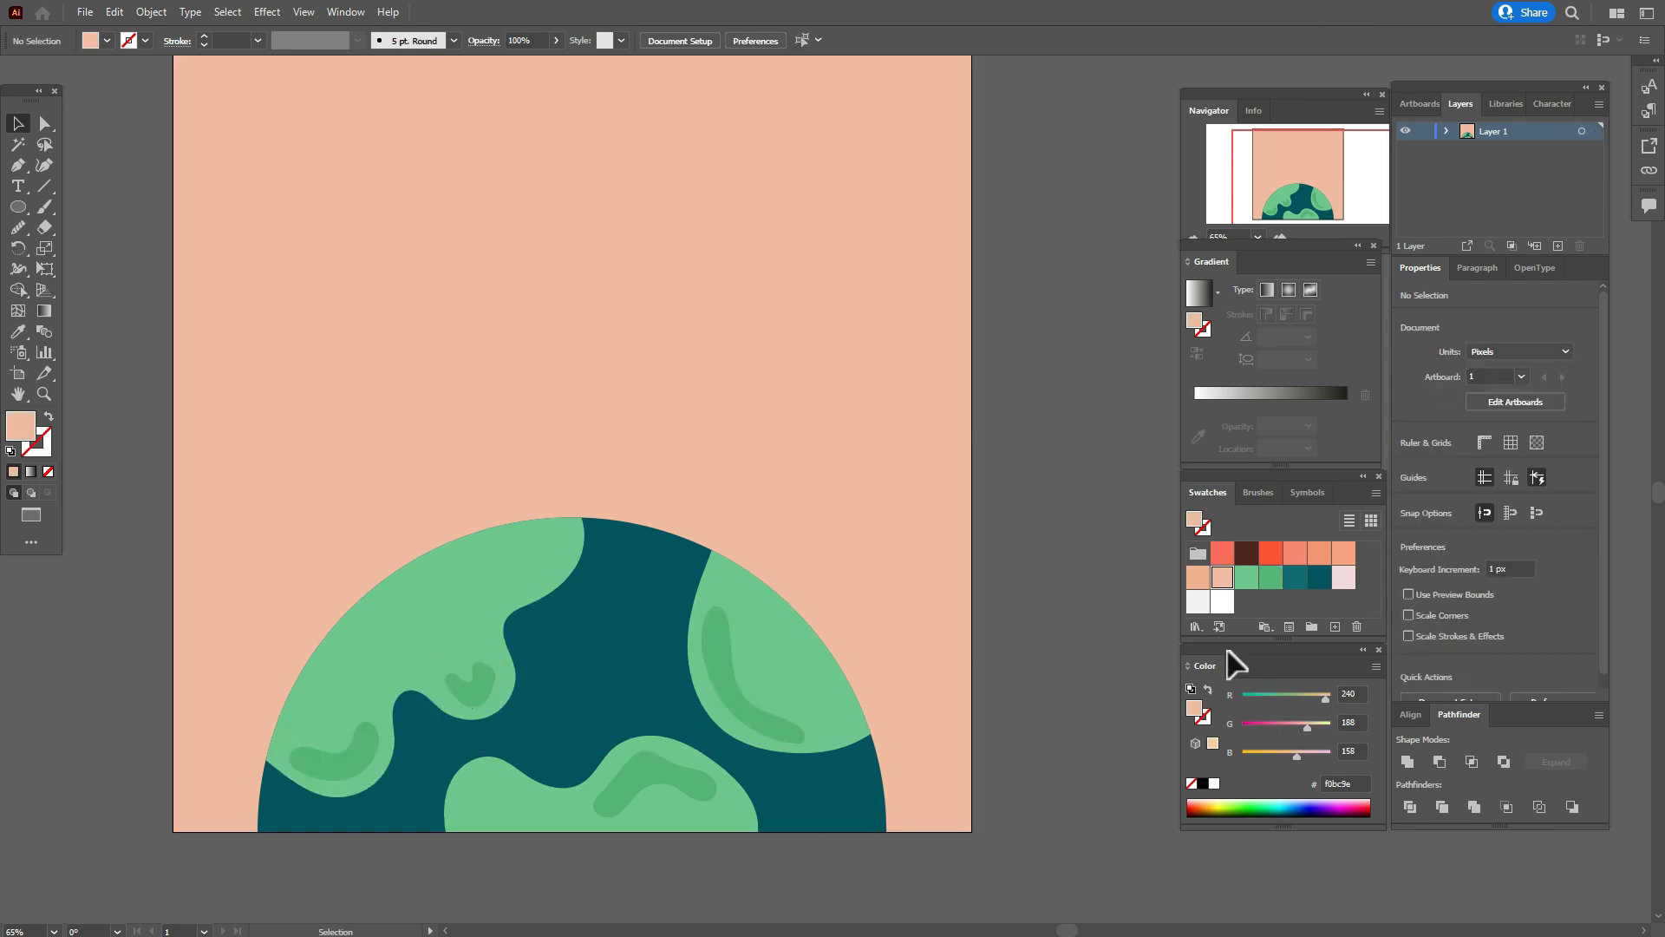
Paint three open off-white f5f1f2 lines with the Paintbrush along the ocean-side edges of the left, right and bottom landmasses.
{"action": "left_click", "coordinate": [1195, 607]}
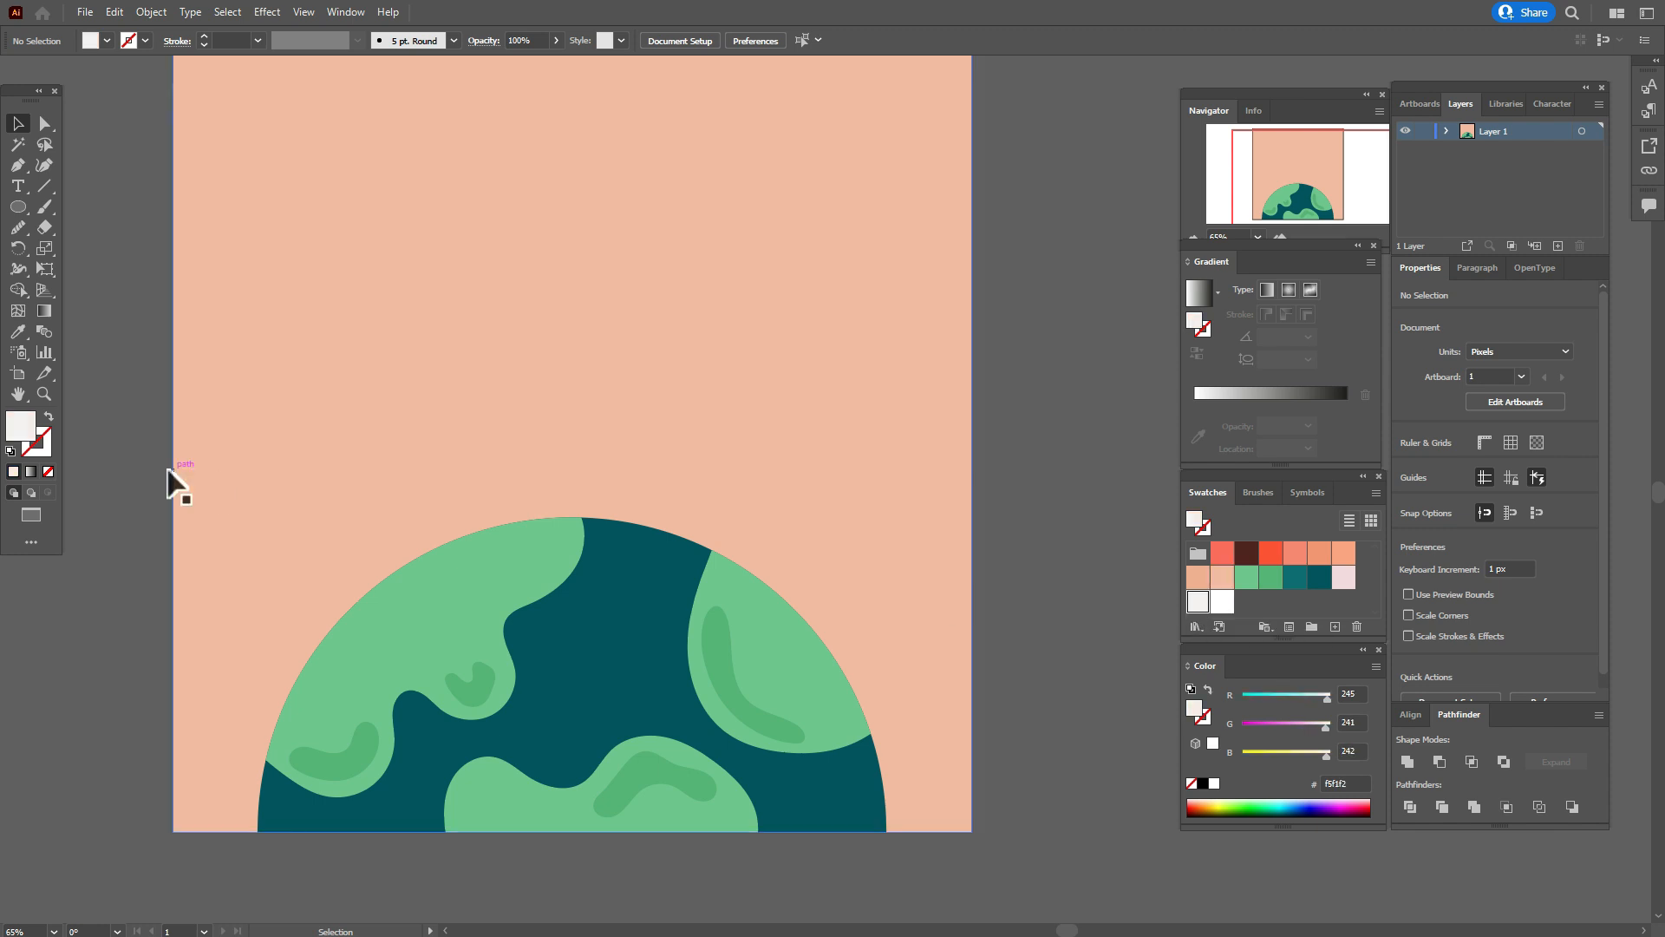
{"action": "left_click", "coordinate": [49, 418]}
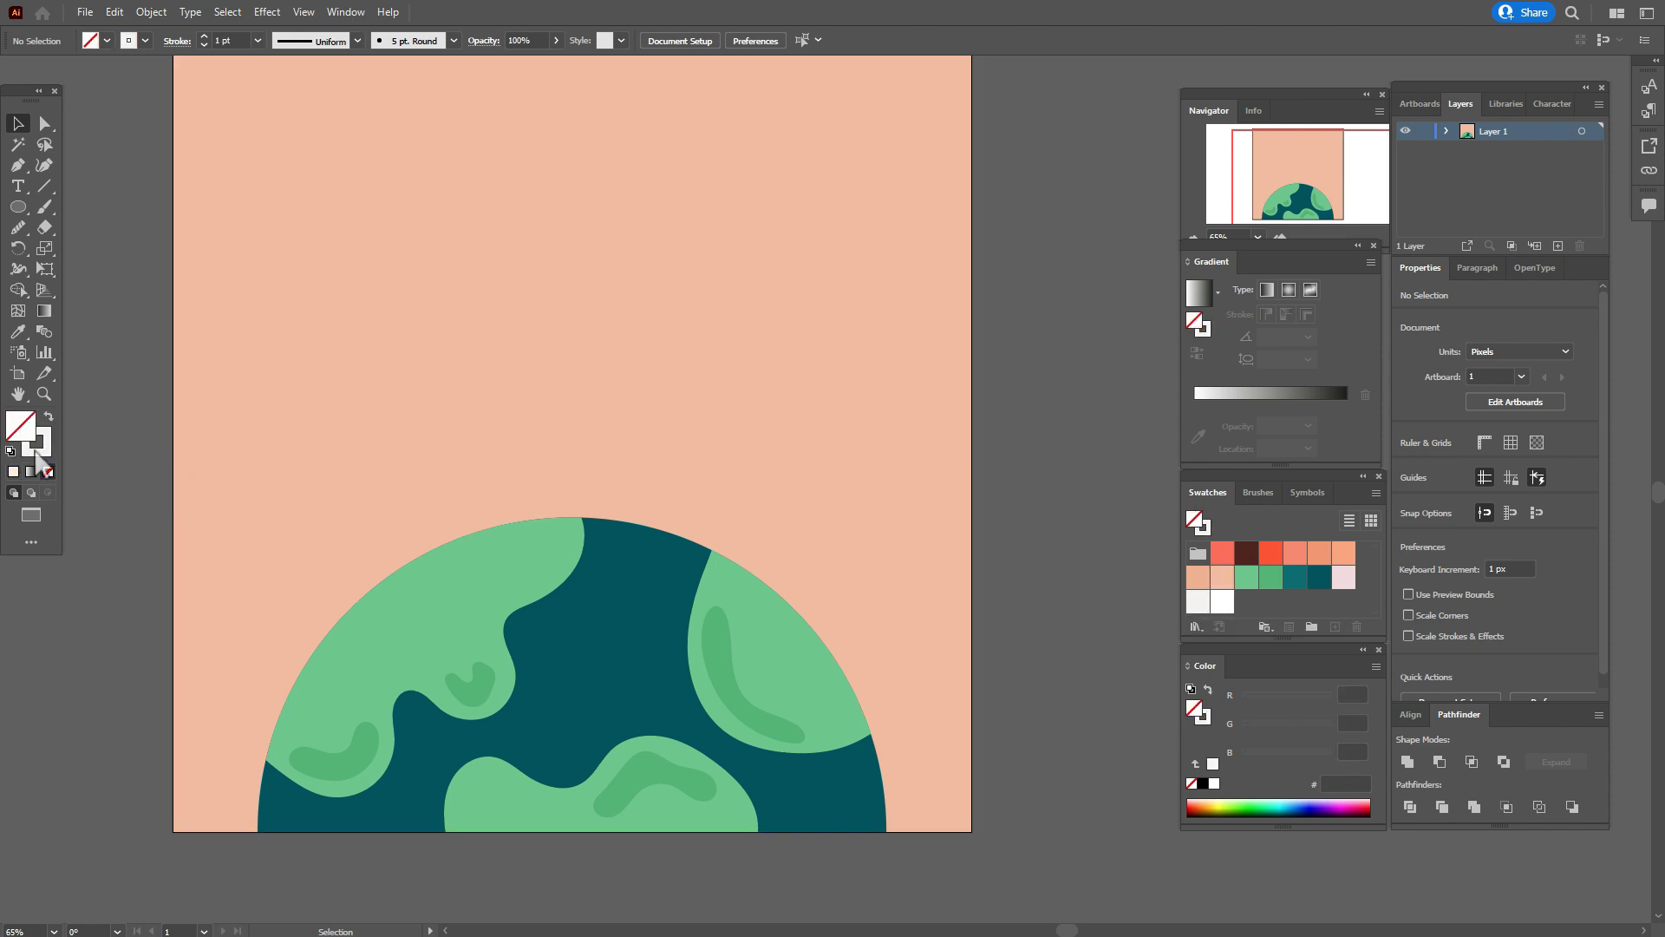
{"action": "left_click", "coordinate": [46, 208]}
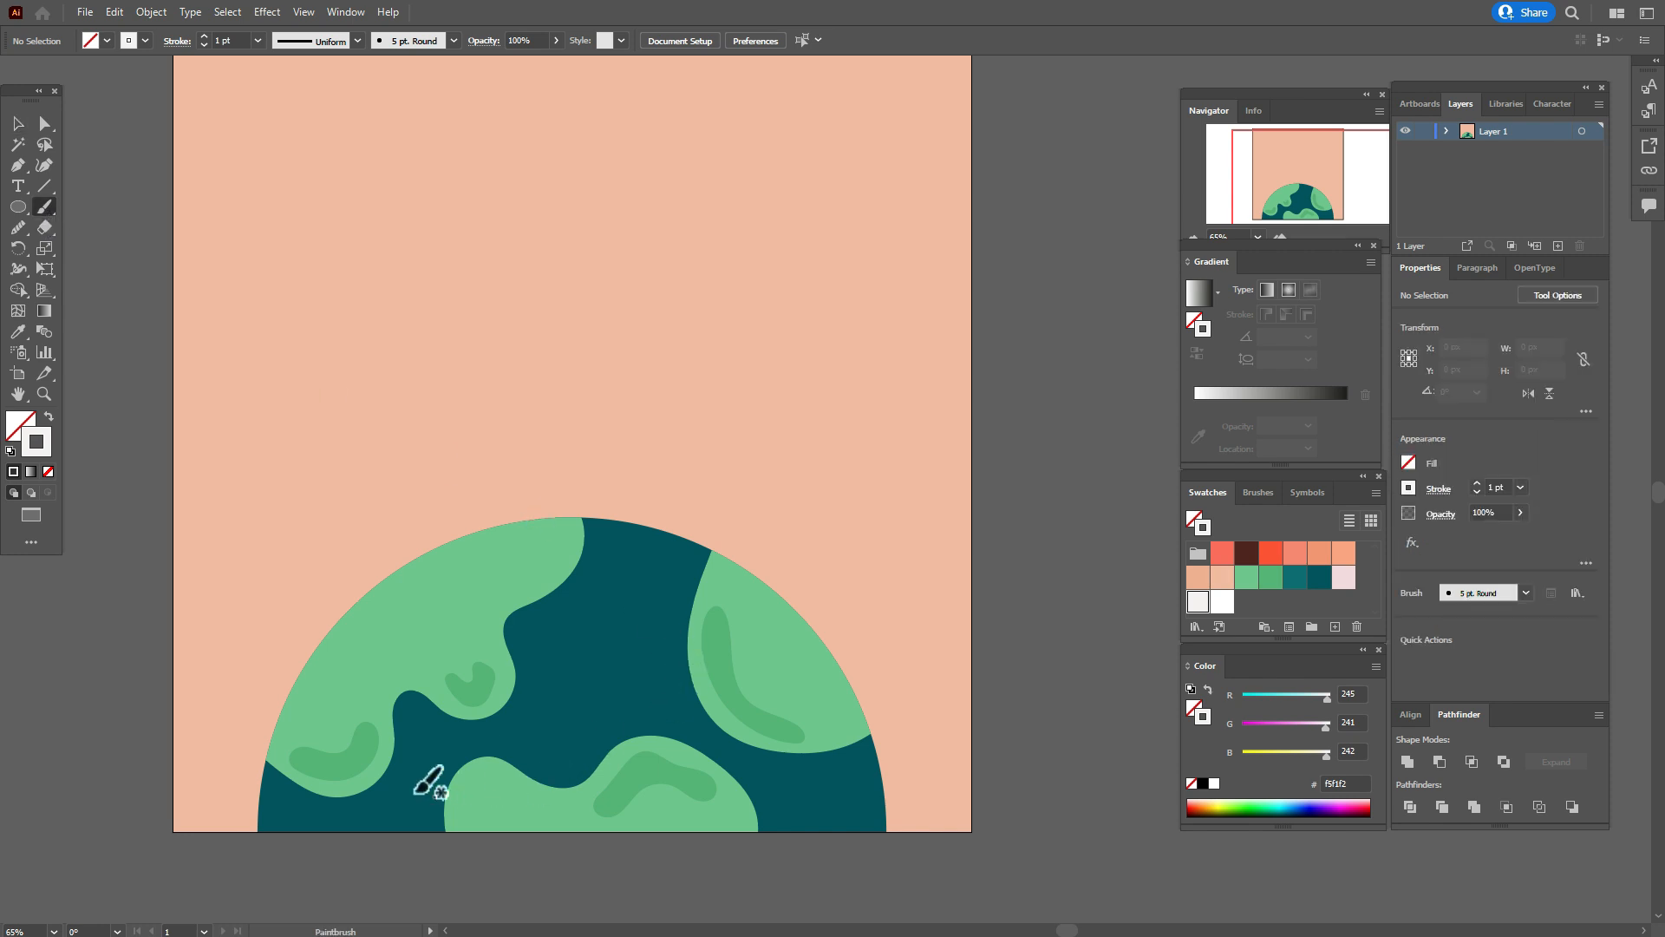
{"action": "mouse_move", "coordinate": [280, 769]}
{"action": "left_mouse_down"}
{"action": "mouse_move", "coordinate": [322, 799]}
{"action": "mouse_move", "coordinate": [388, 792]}
{"action": "mouse_move", "coordinate": [412, 697]}
{"action": "mouse_move", "coordinate": [466, 723]}
{"action": "mouse_move", "coordinate": [521, 687]}
{"action": "mouse_move", "coordinate": [509, 632]}
{"action": "mouse_move", "coordinate": [577, 582]}
{"action": "left_mouse_up"}
{"action": "mouse_move", "coordinate": [702, 566]}
{"action": "left_mouse_down"}
{"action": "mouse_move", "coordinate": [718, 719]}
{"action": "mouse_move", "coordinate": [857, 746]}
{"action": "left_mouse_up"}
{"action": "mouse_move", "coordinate": [443, 824]}
{"action": "left_mouse_down"}
{"action": "mouse_move", "coordinate": [446, 808]}
{"action": "mouse_move", "coordinate": [648, 742]}
{"action": "mouse_move", "coordinate": [738, 793]}
{"action": "left_mouse_up"}
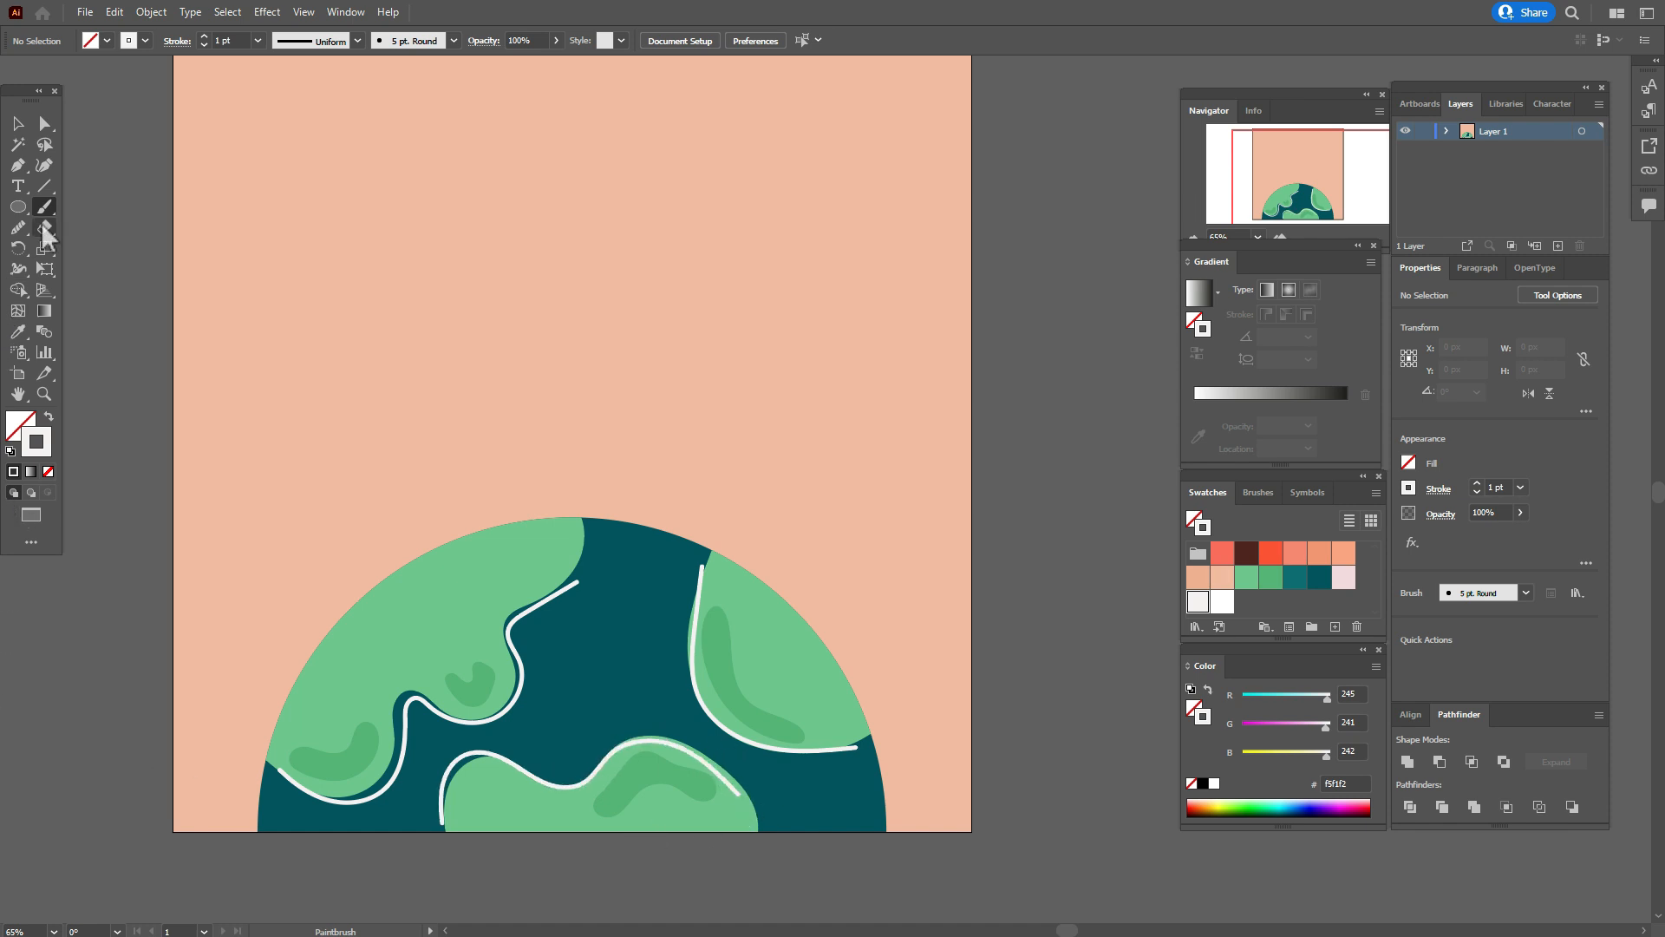
Select the three off-white coastline strokes and apply the Basic brush to them.
{"action": "left_click", "coordinate": [18, 123]}
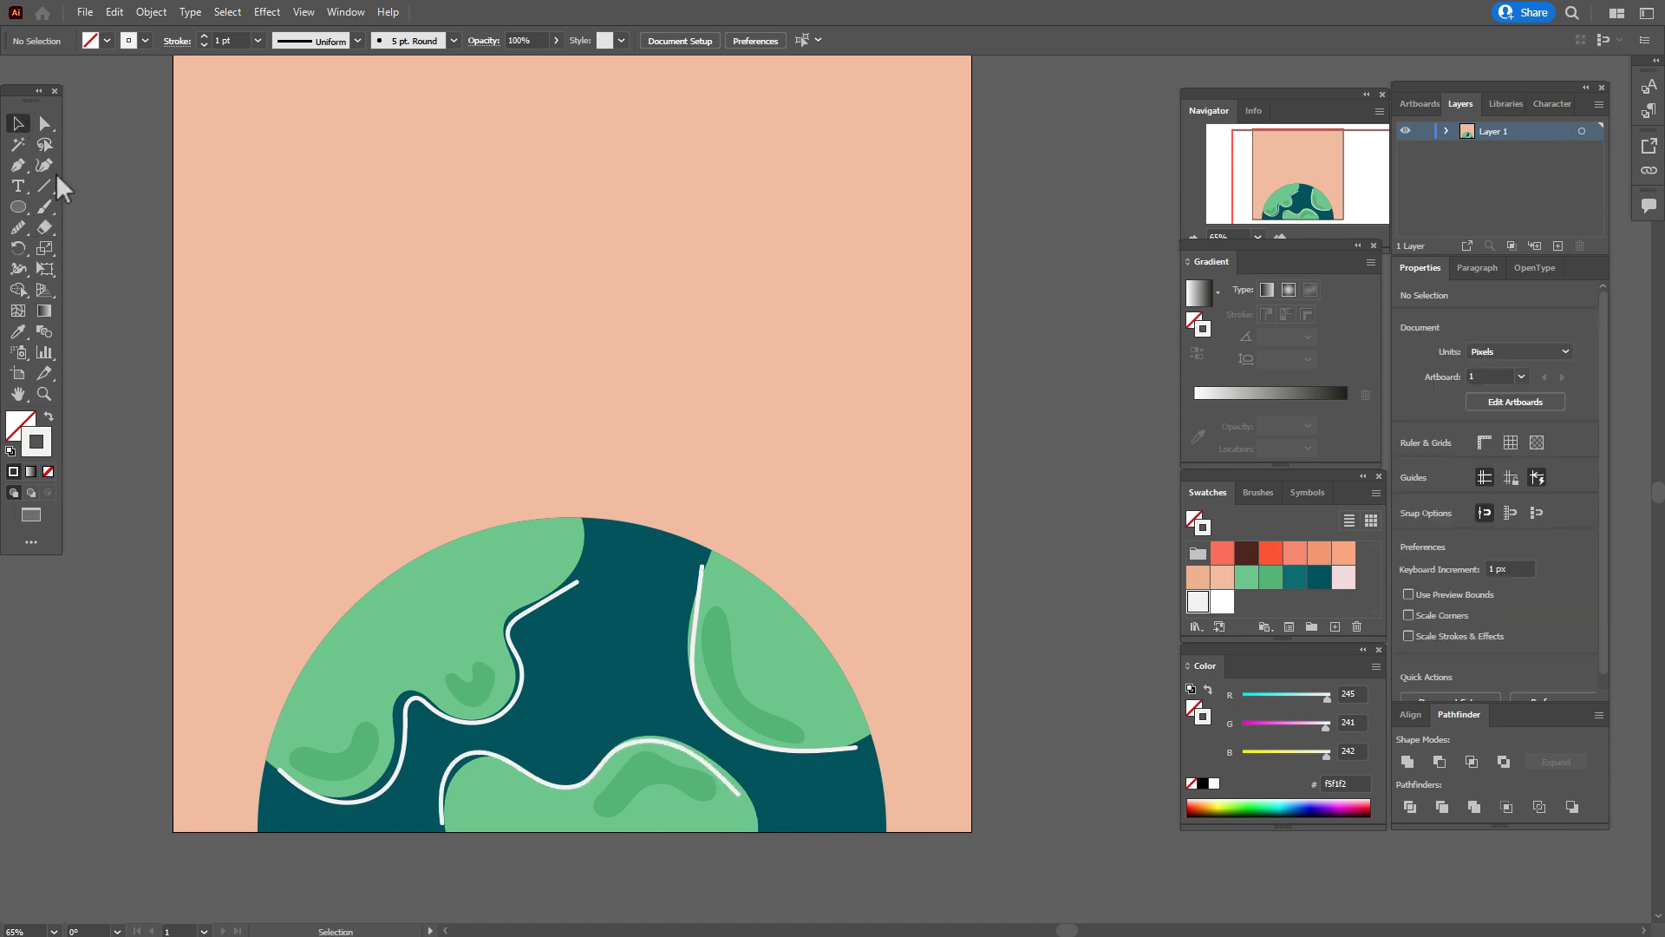
{"action": "left_click", "coordinate": [523, 675]}
{"action": "left_click", "coordinate": [701, 716], "text": "shift"}
{"action": "left_click", "coordinate": [698, 754], "text": "shift"}
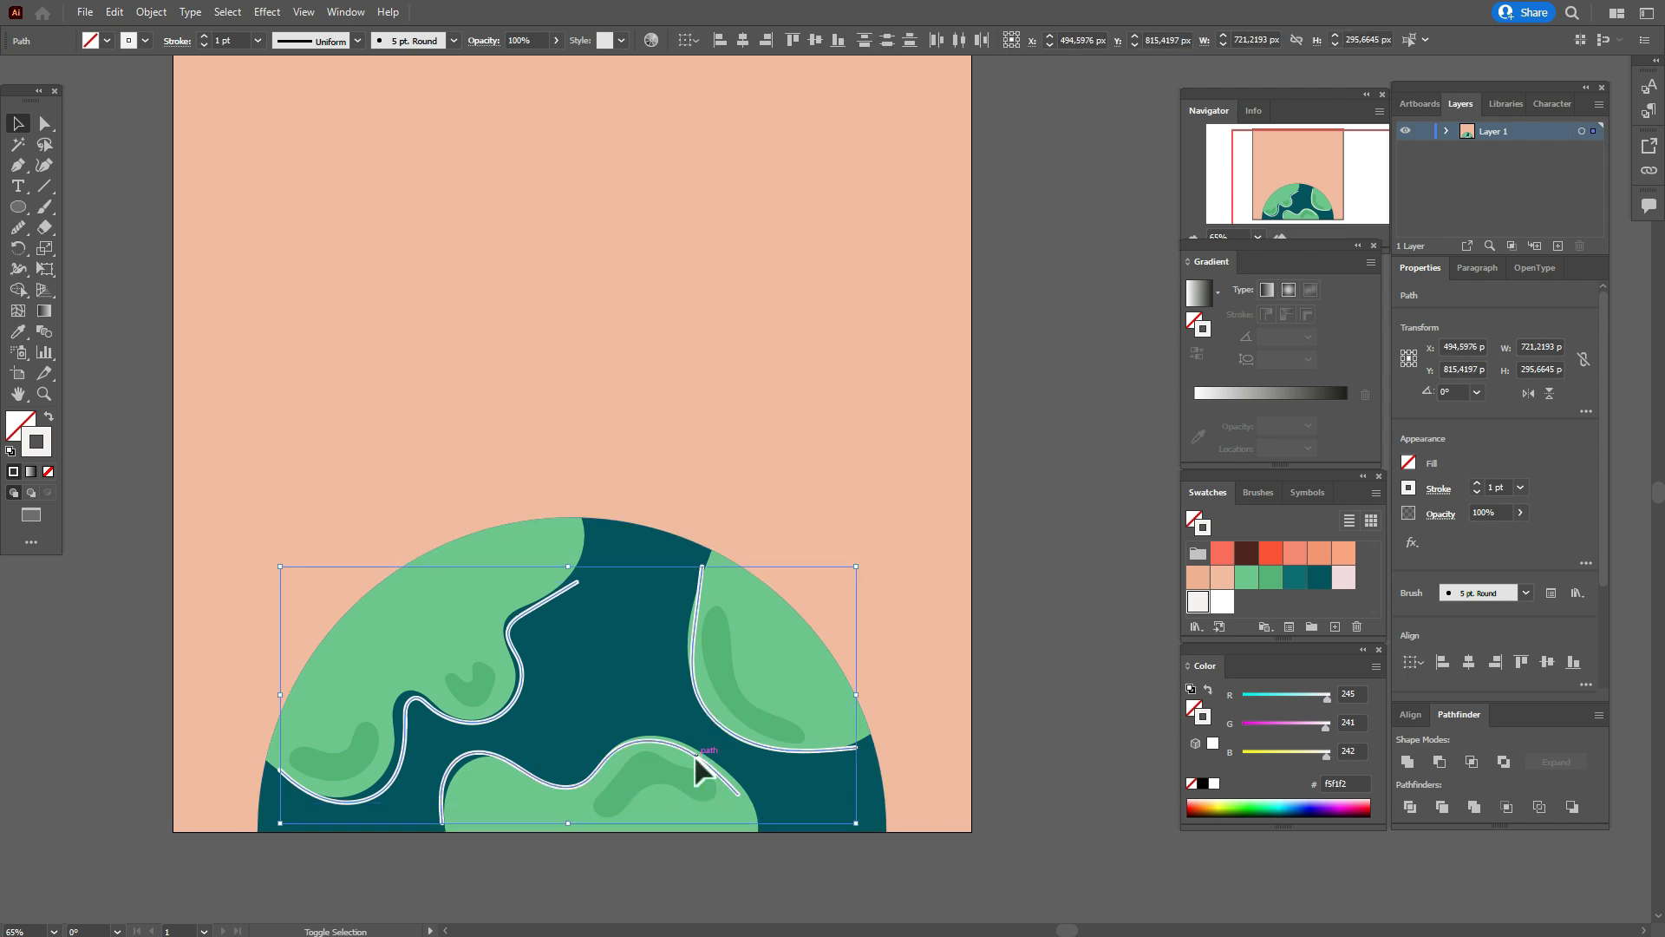
{"action": "left_click", "coordinate": [1241, 496]}
{"action": "left_click", "coordinate": [1287, 557]}
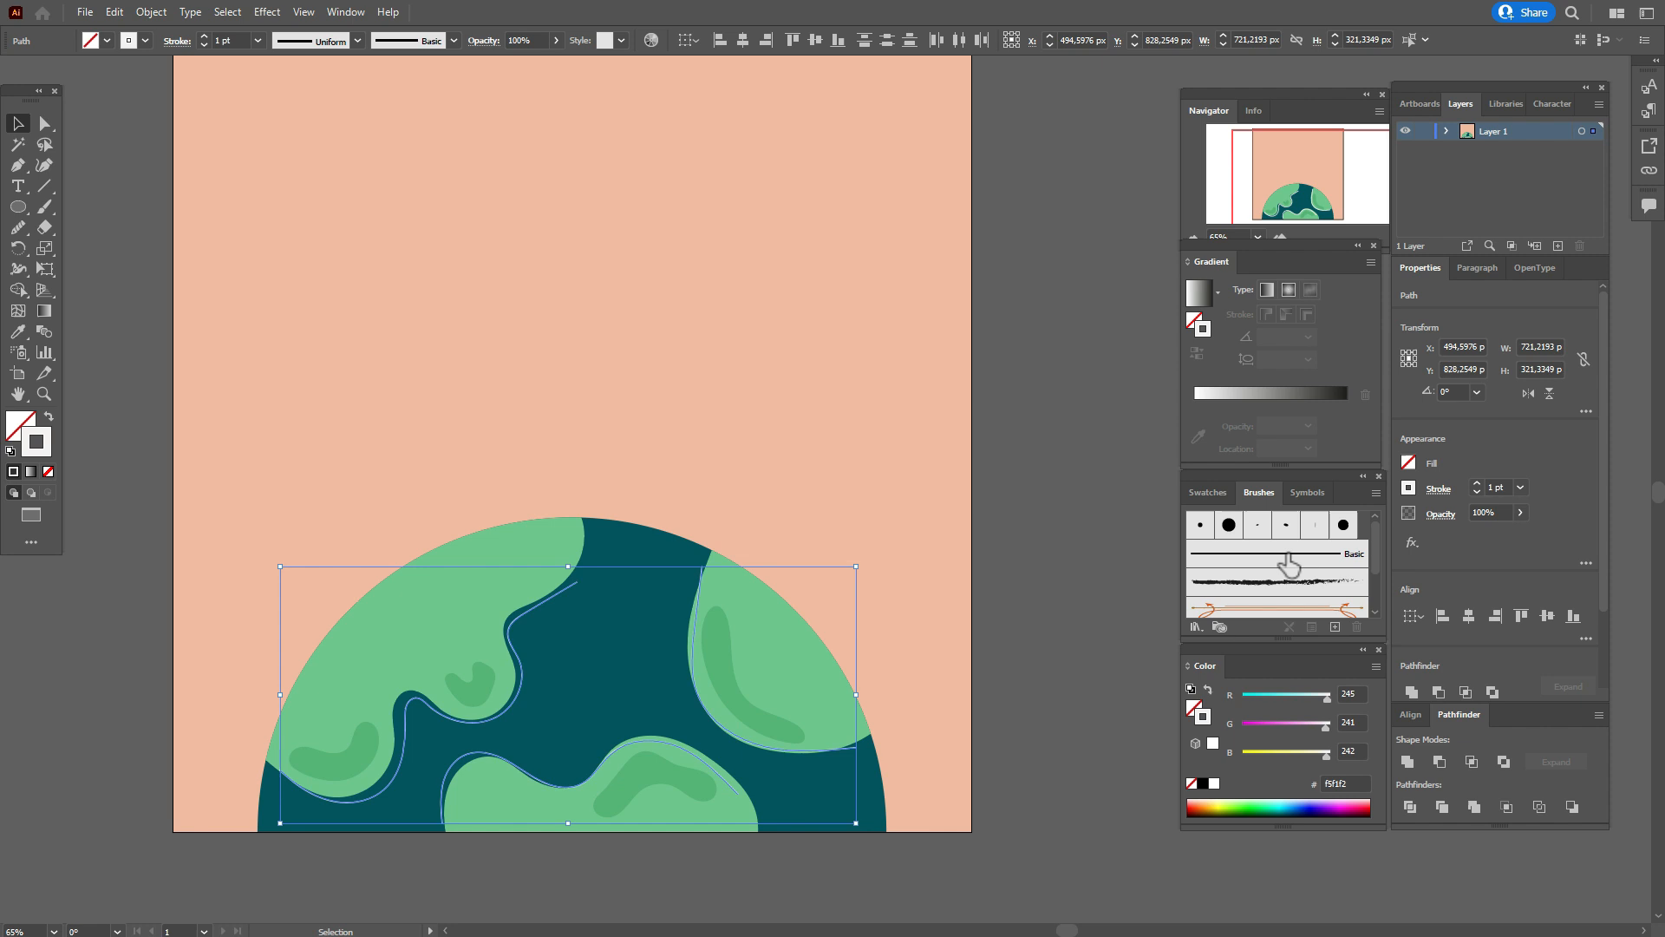
Give the three off-white lines Width Profile 1 and a 3 pt stroke weight, and deselect them.
{"action": "left_click", "coordinate": [360, 43]}
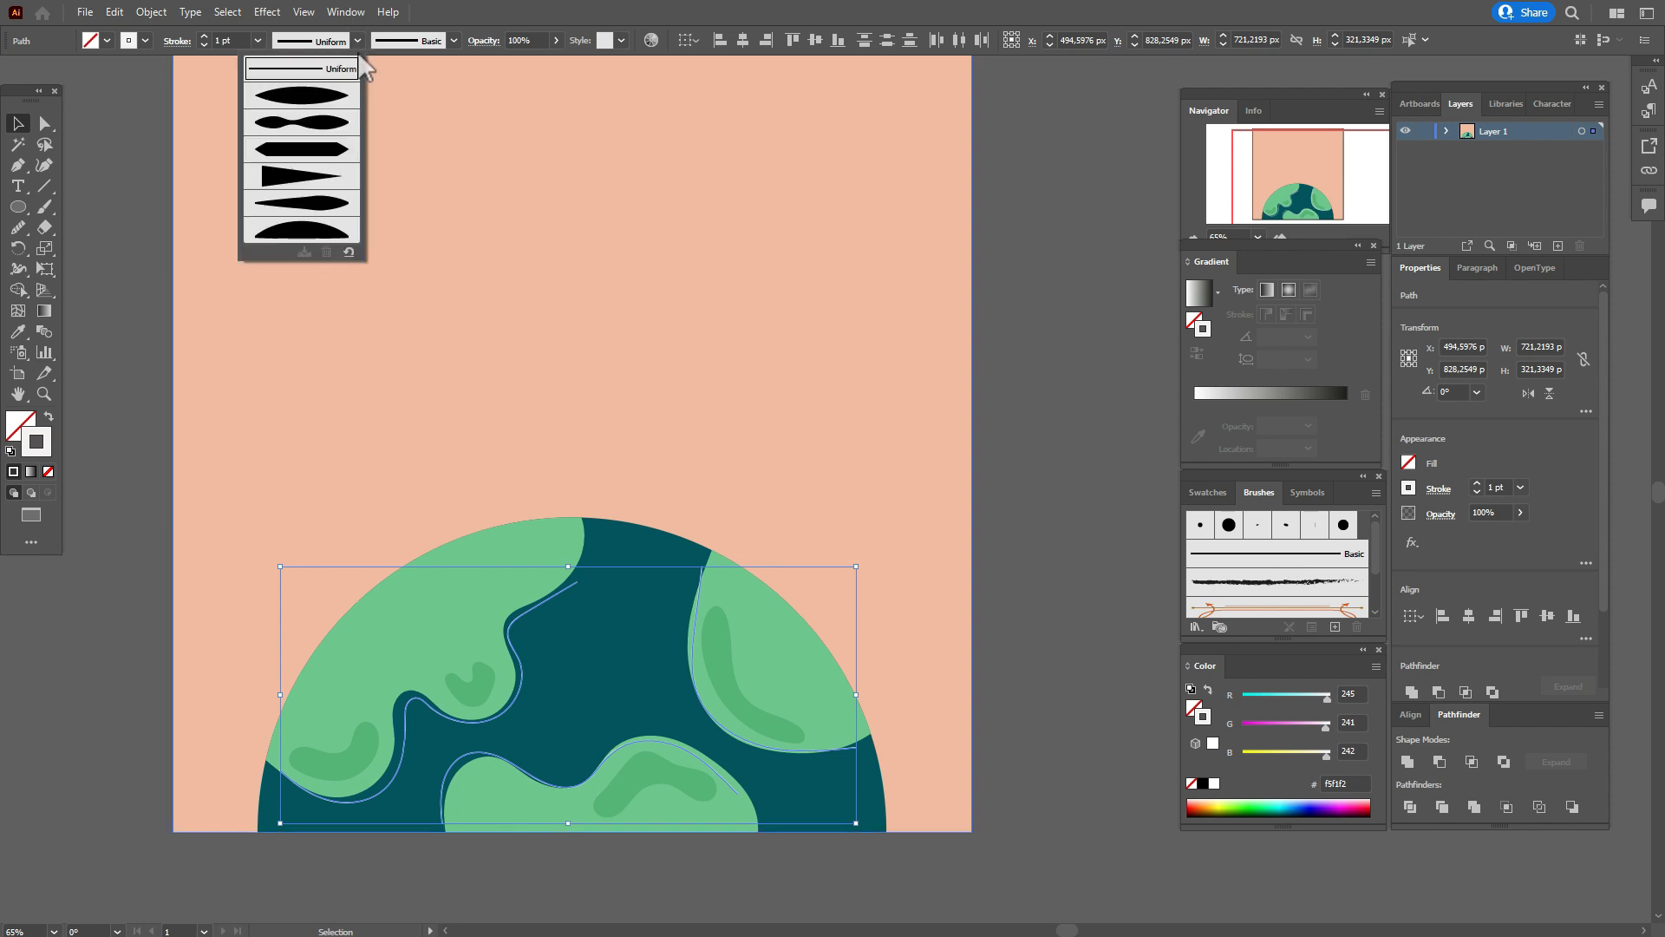
{"action": "left_click", "coordinate": [334, 95]}
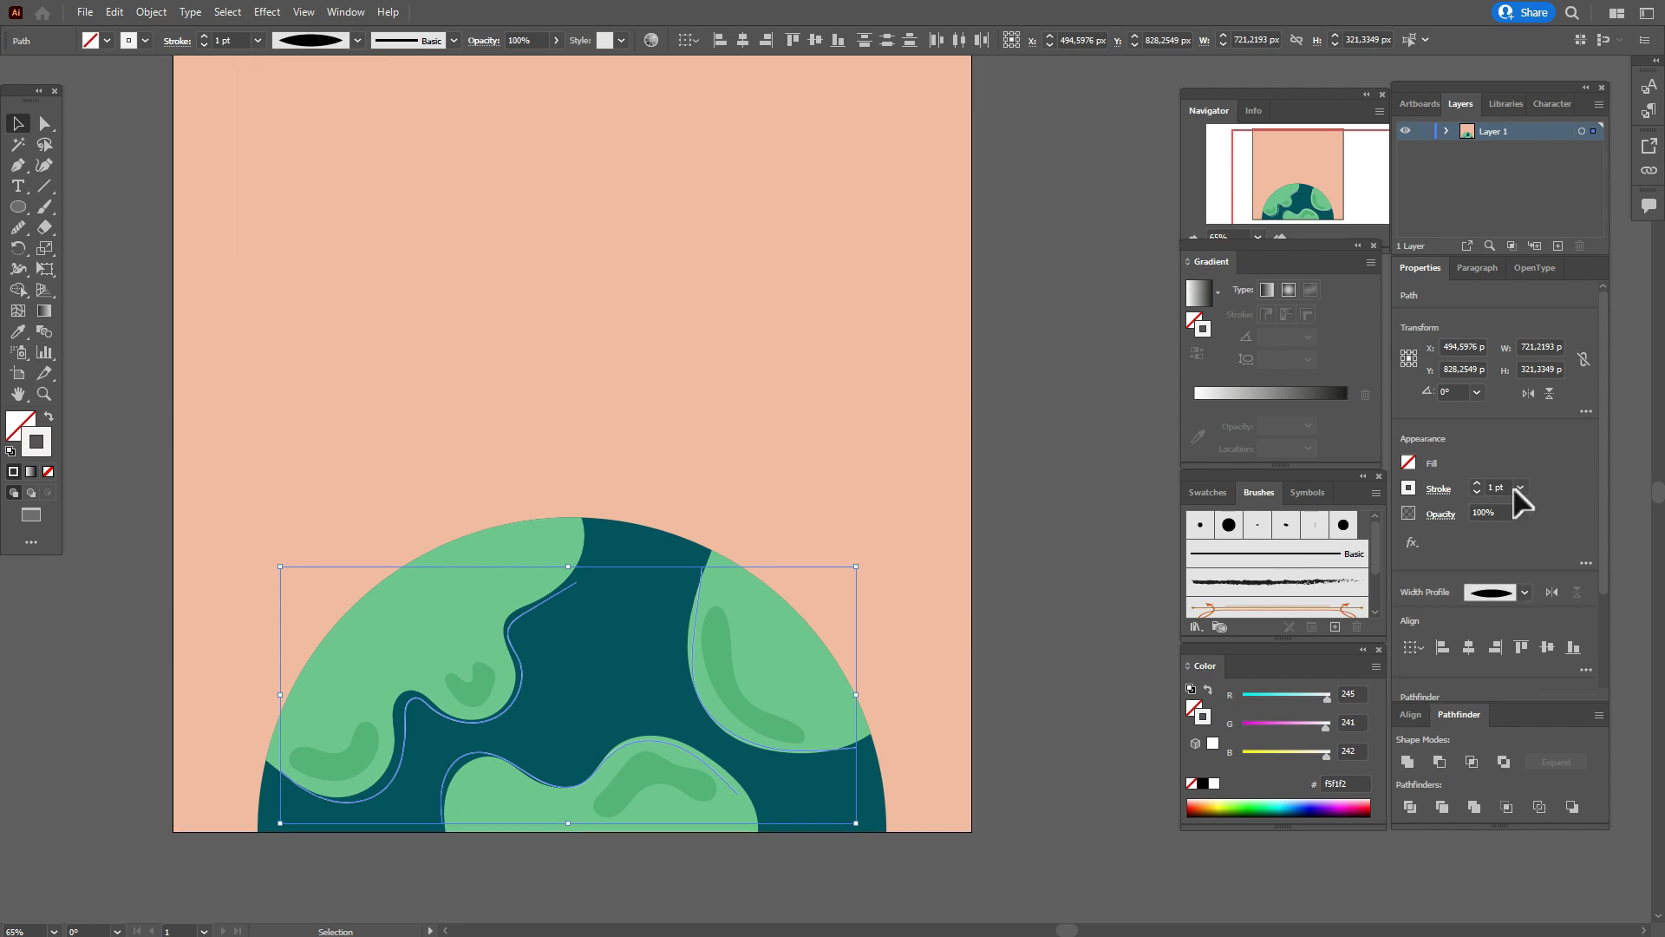
{"action": "type", "text": "3"}
{"action": "key", "text": "Return"}
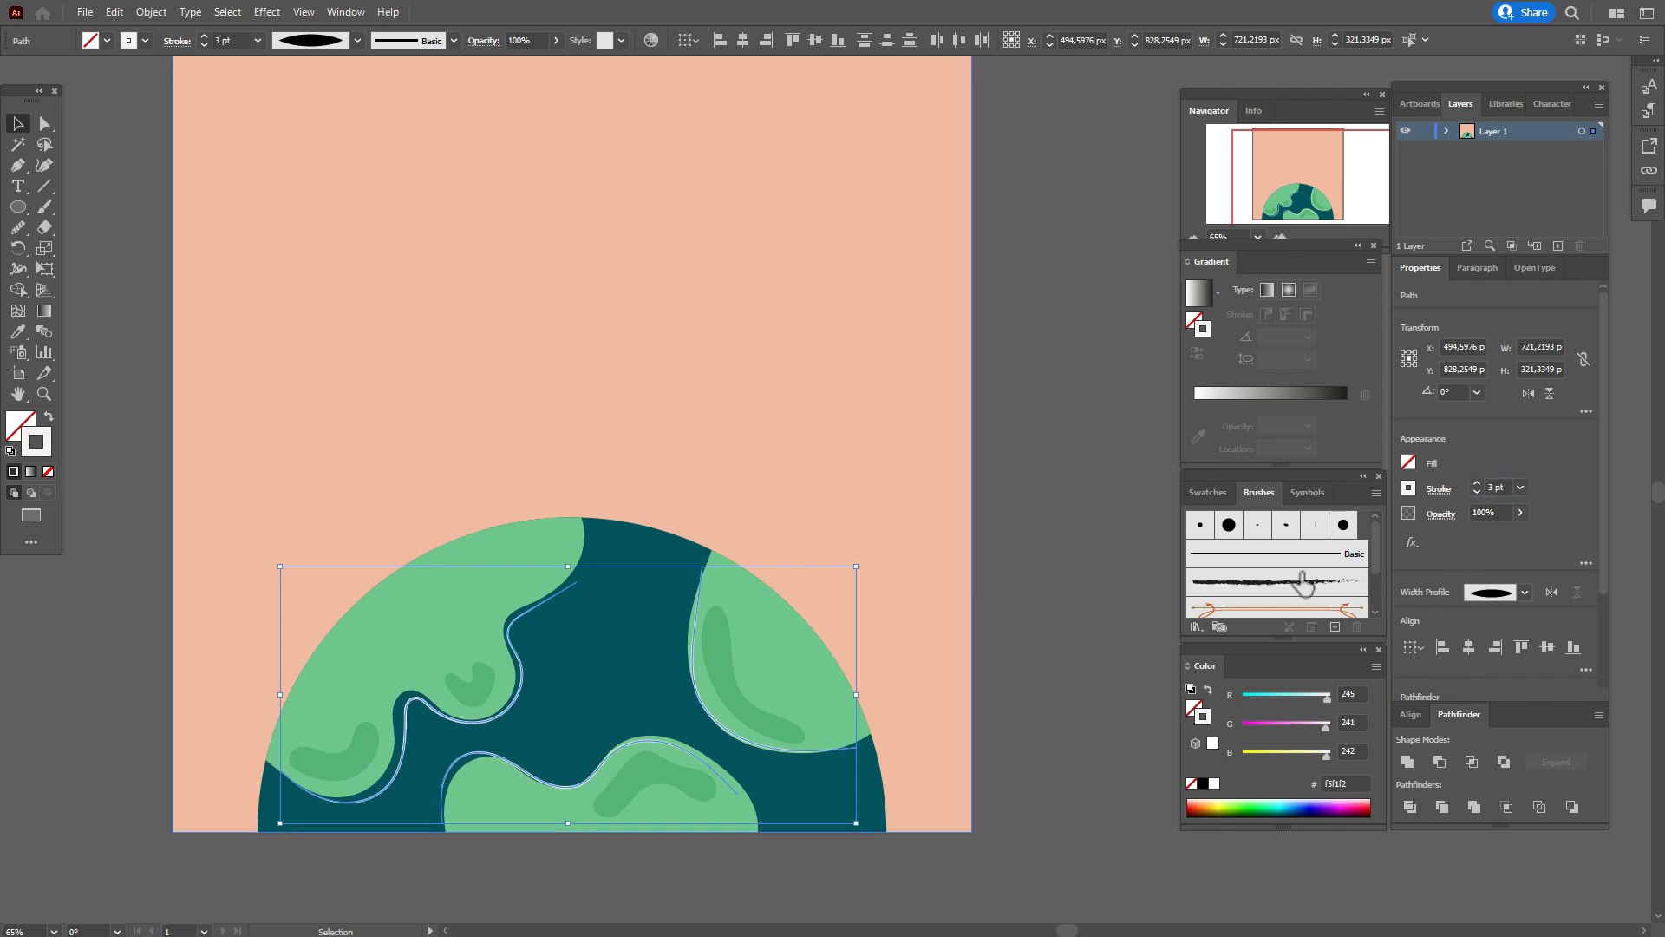
{"action": "left_click", "coordinate": [1127, 579]}
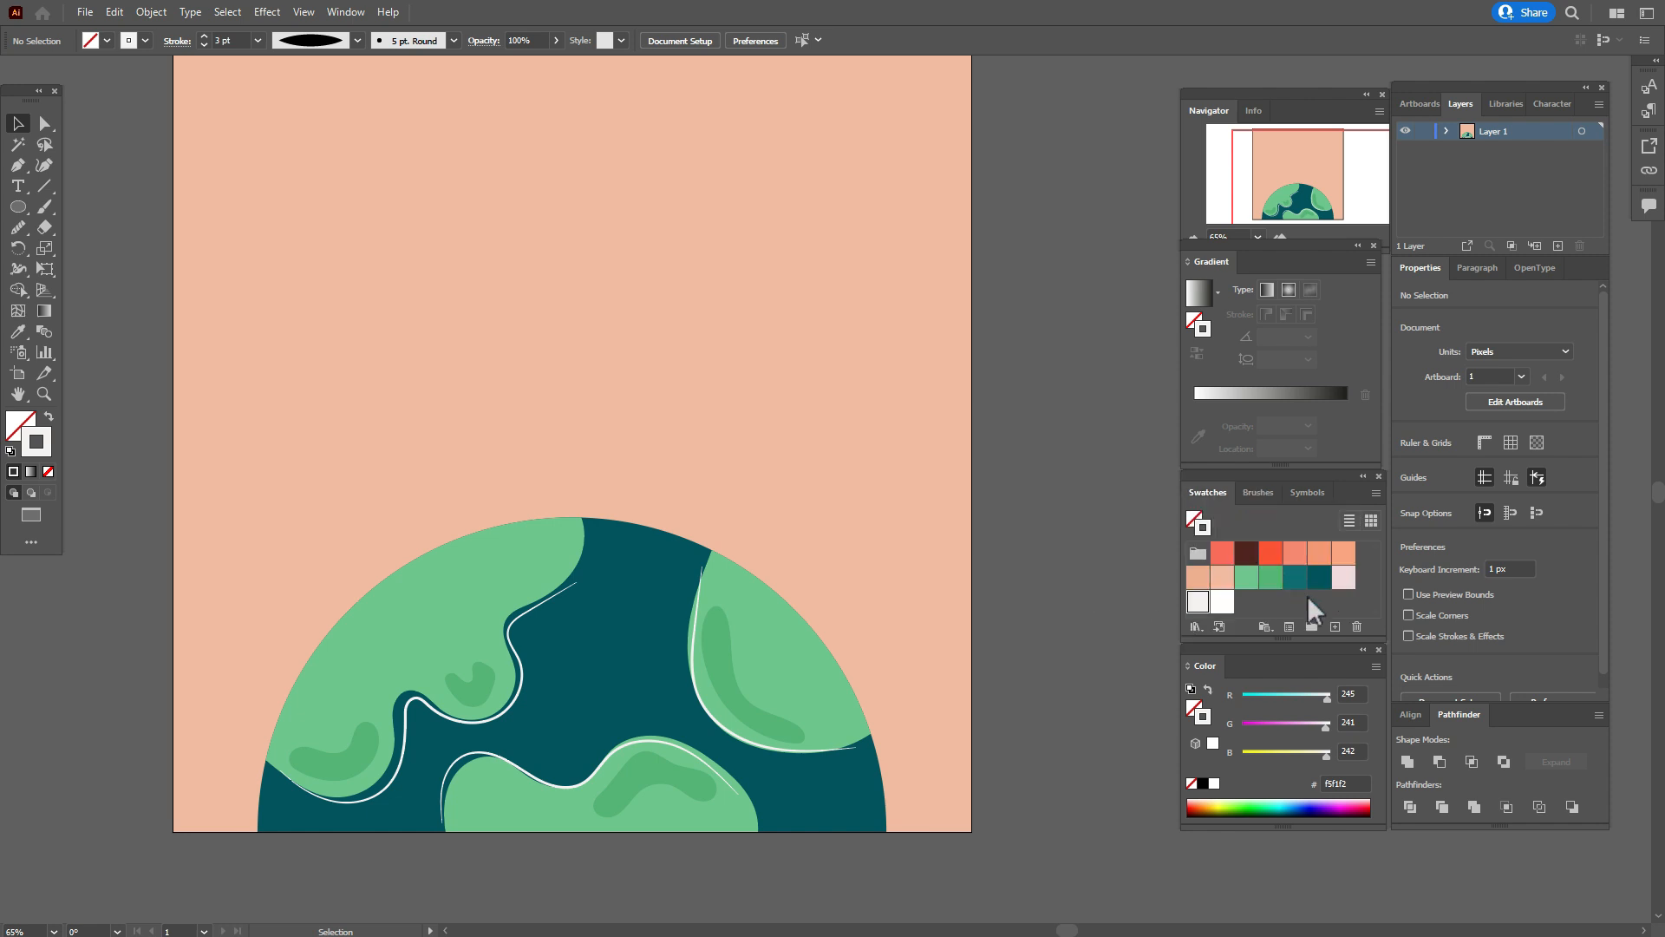
Paint a closed curved band outline in teal 106e75 across the upper ocean, overlapping the left and right landmasses.
{"action": "left_click", "coordinate": [1294, 577]}
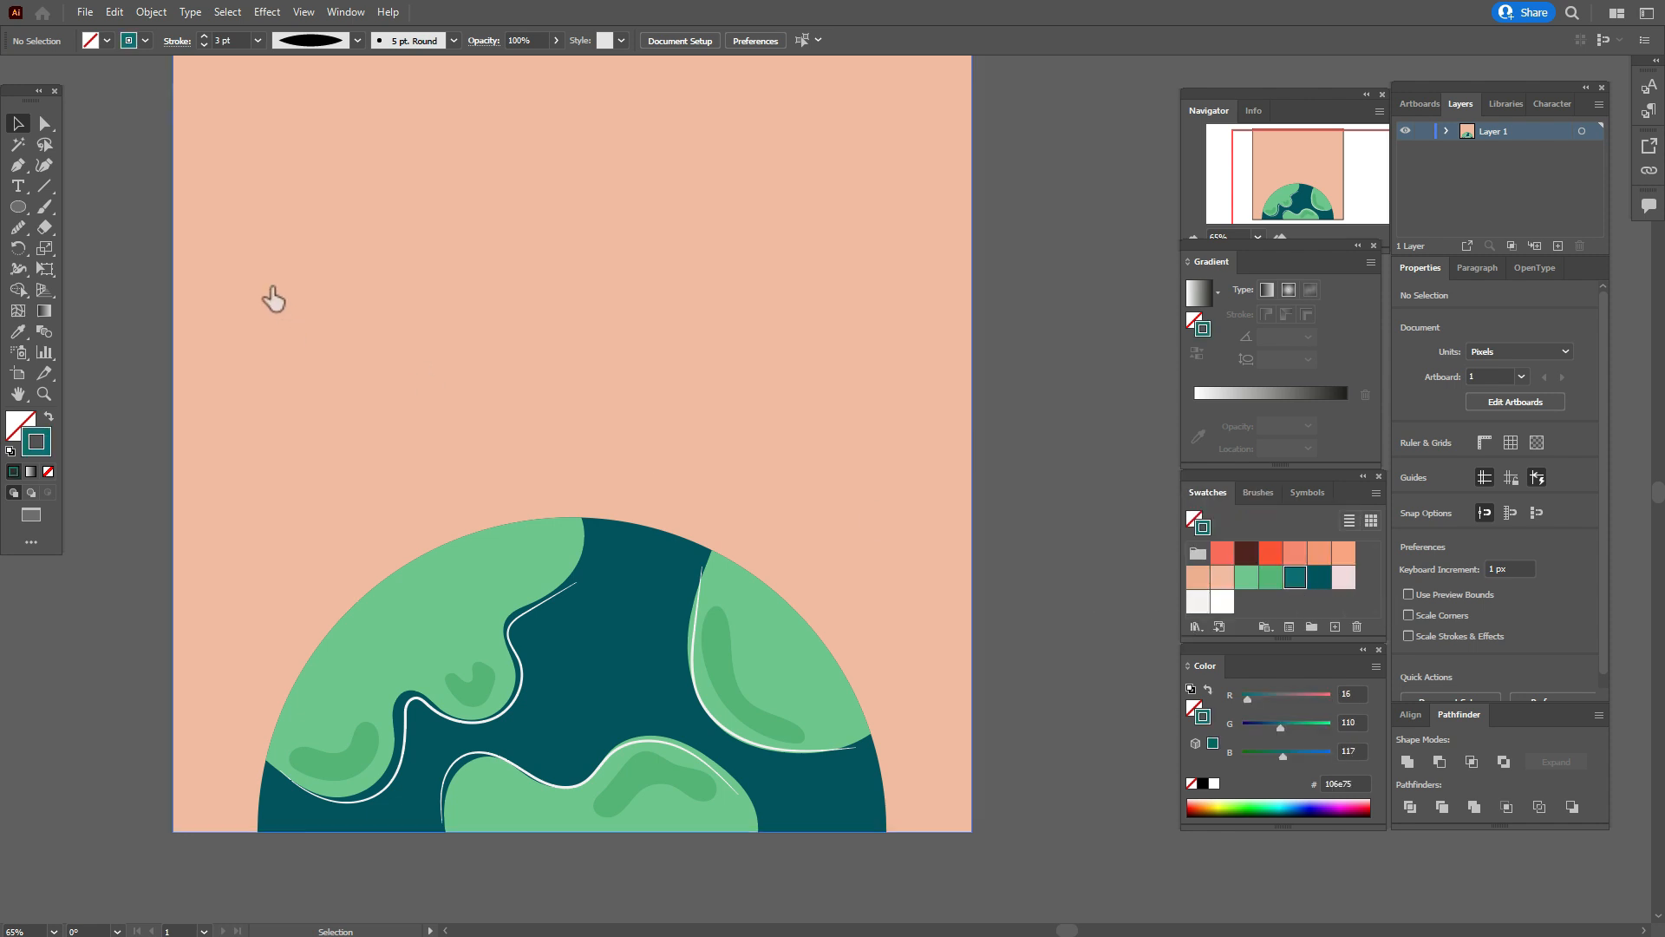
{"action": "left_click", "coordinate": [44, 207]}
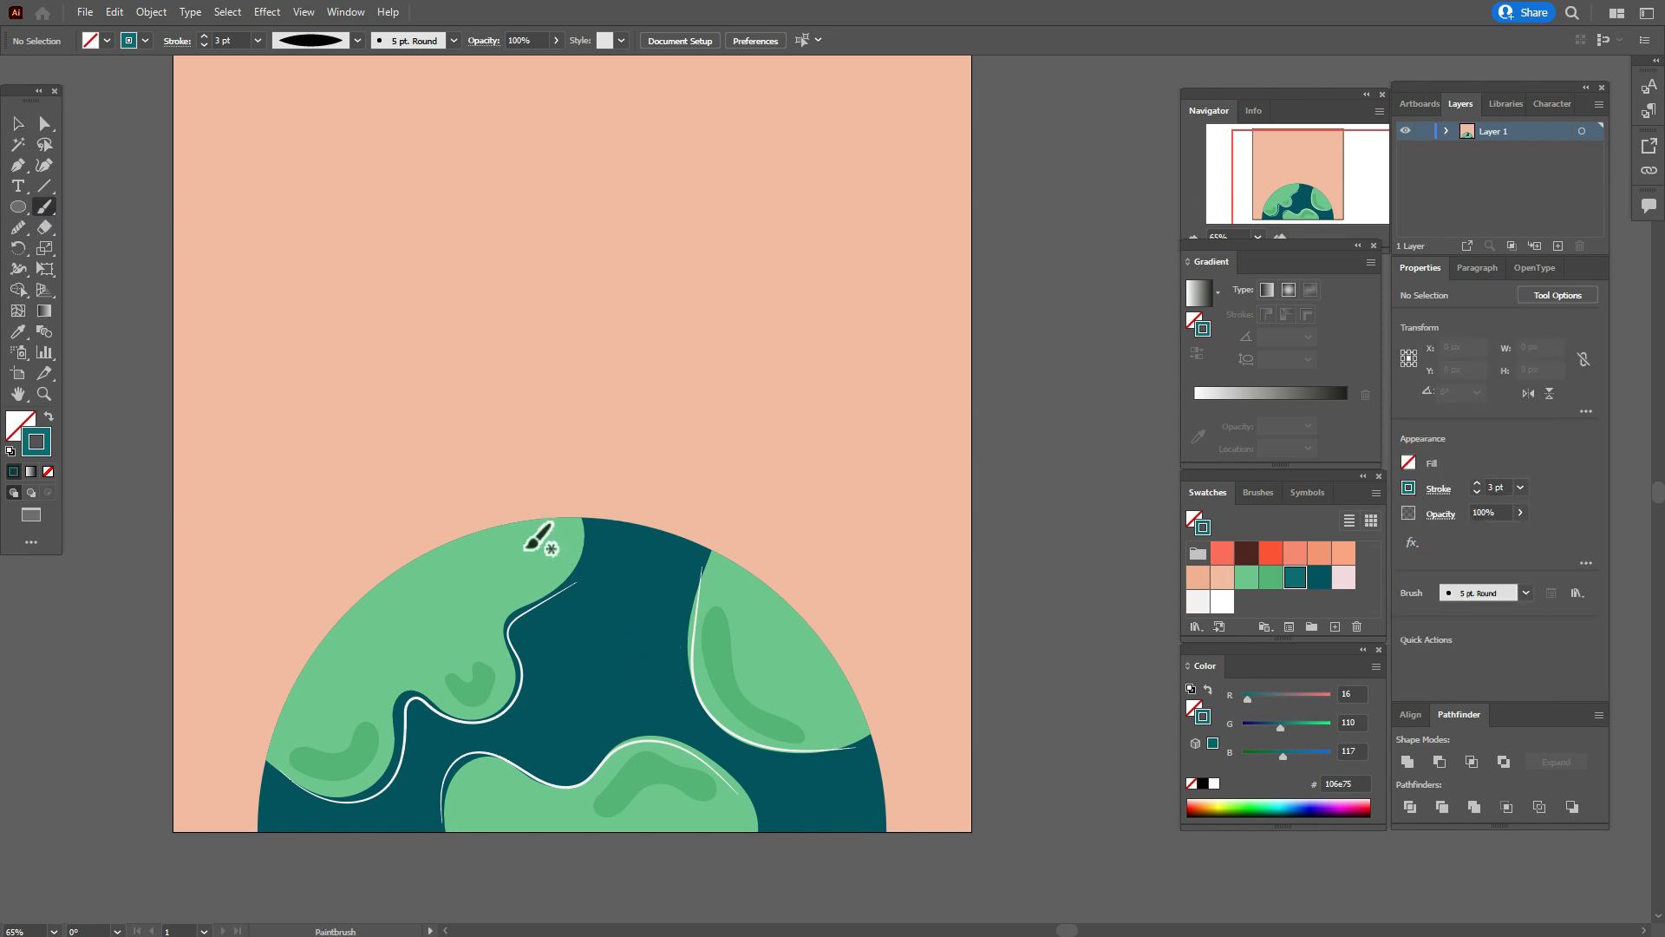
{"action": "left_click_drag", "start_coordinate": [519, 537], "coordinate": [653, 558]}
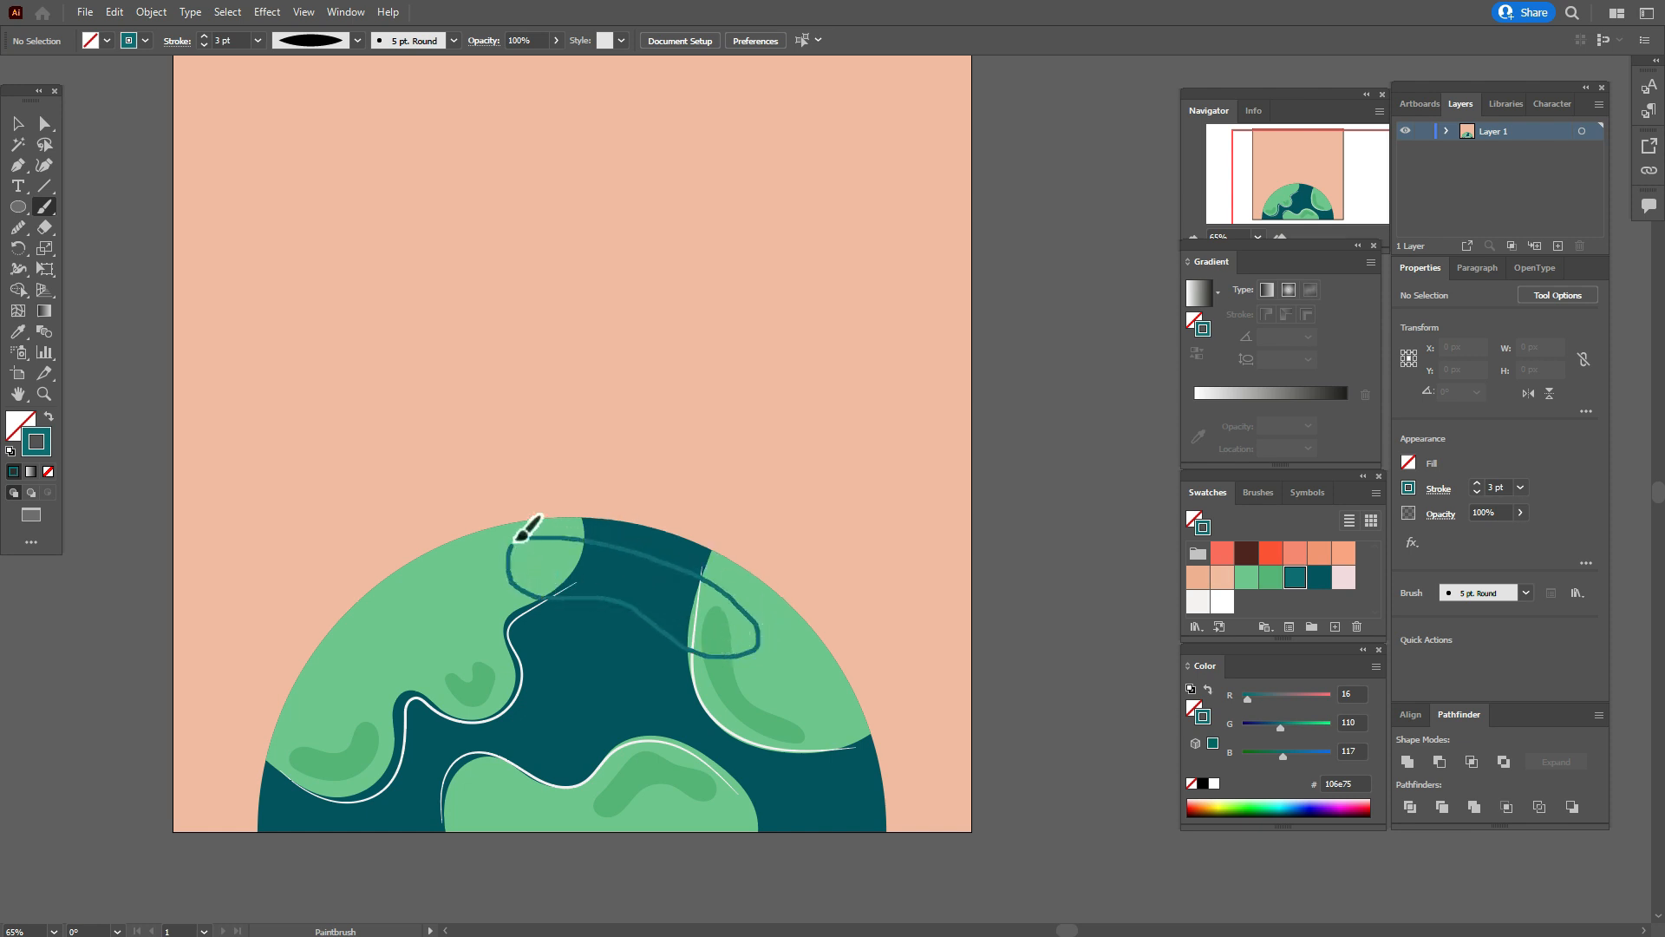
{"action": "left_click_drag", "start_coordinate": [538, 525], "coordinate": [531, 531]}
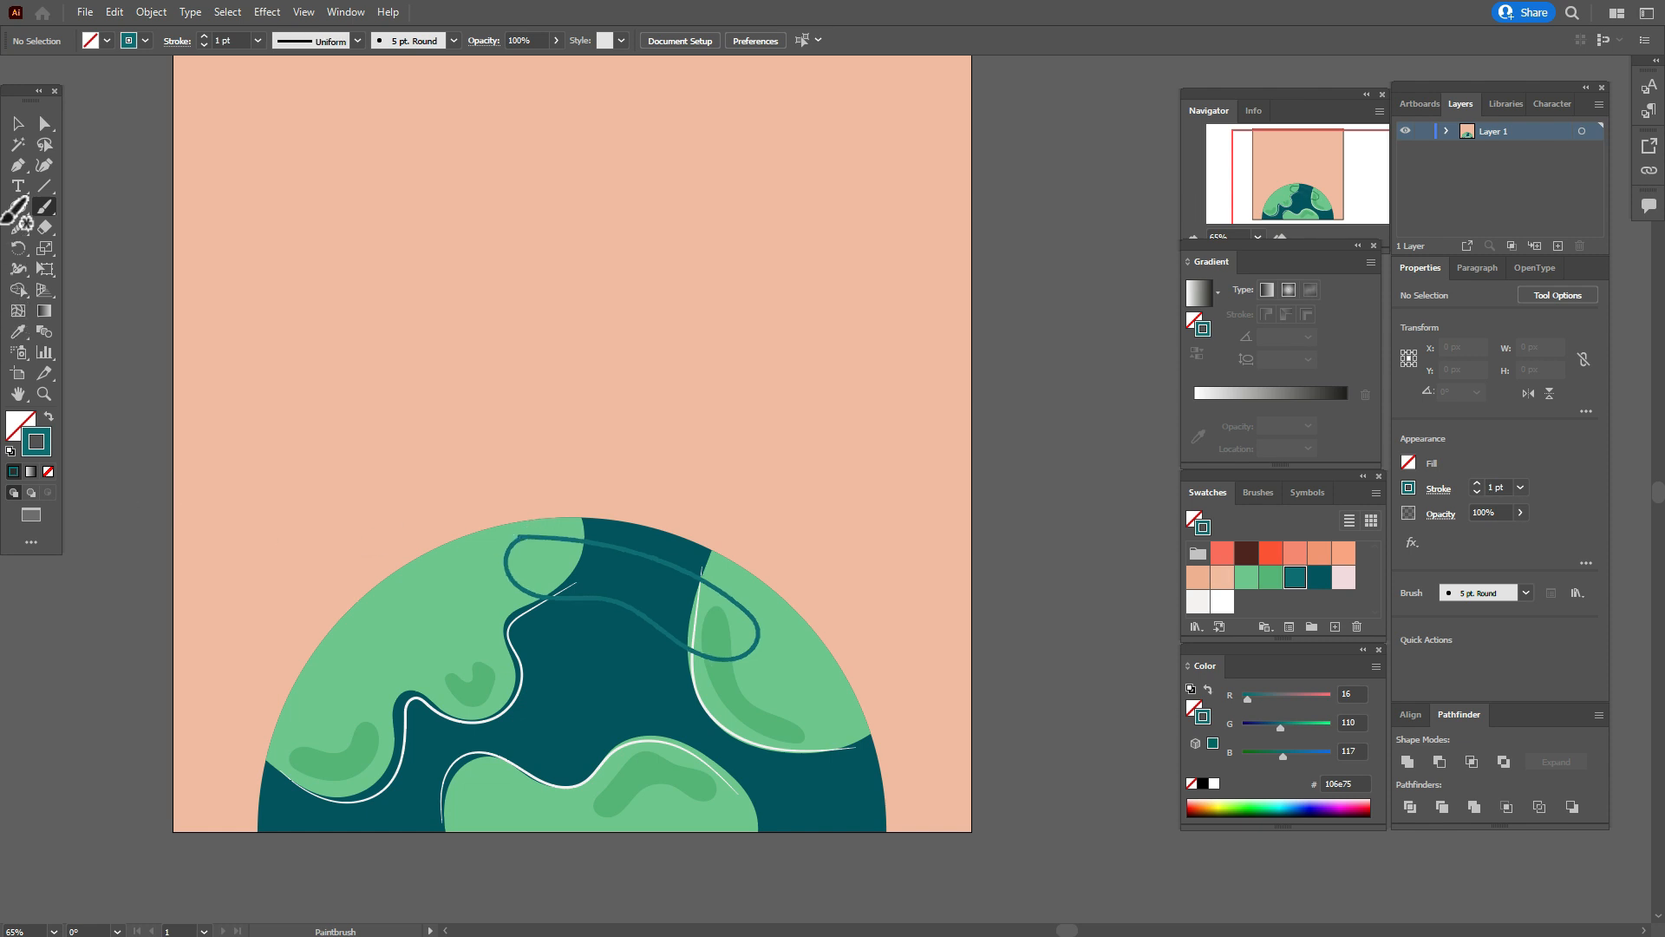
Swap fill and stroke on the curved band so it has a solid teal fill and no stroke.
{"action": "left_click", "coordinate": [13, 122]}
{"action": "left_click", "coordinate": [668, 570]}
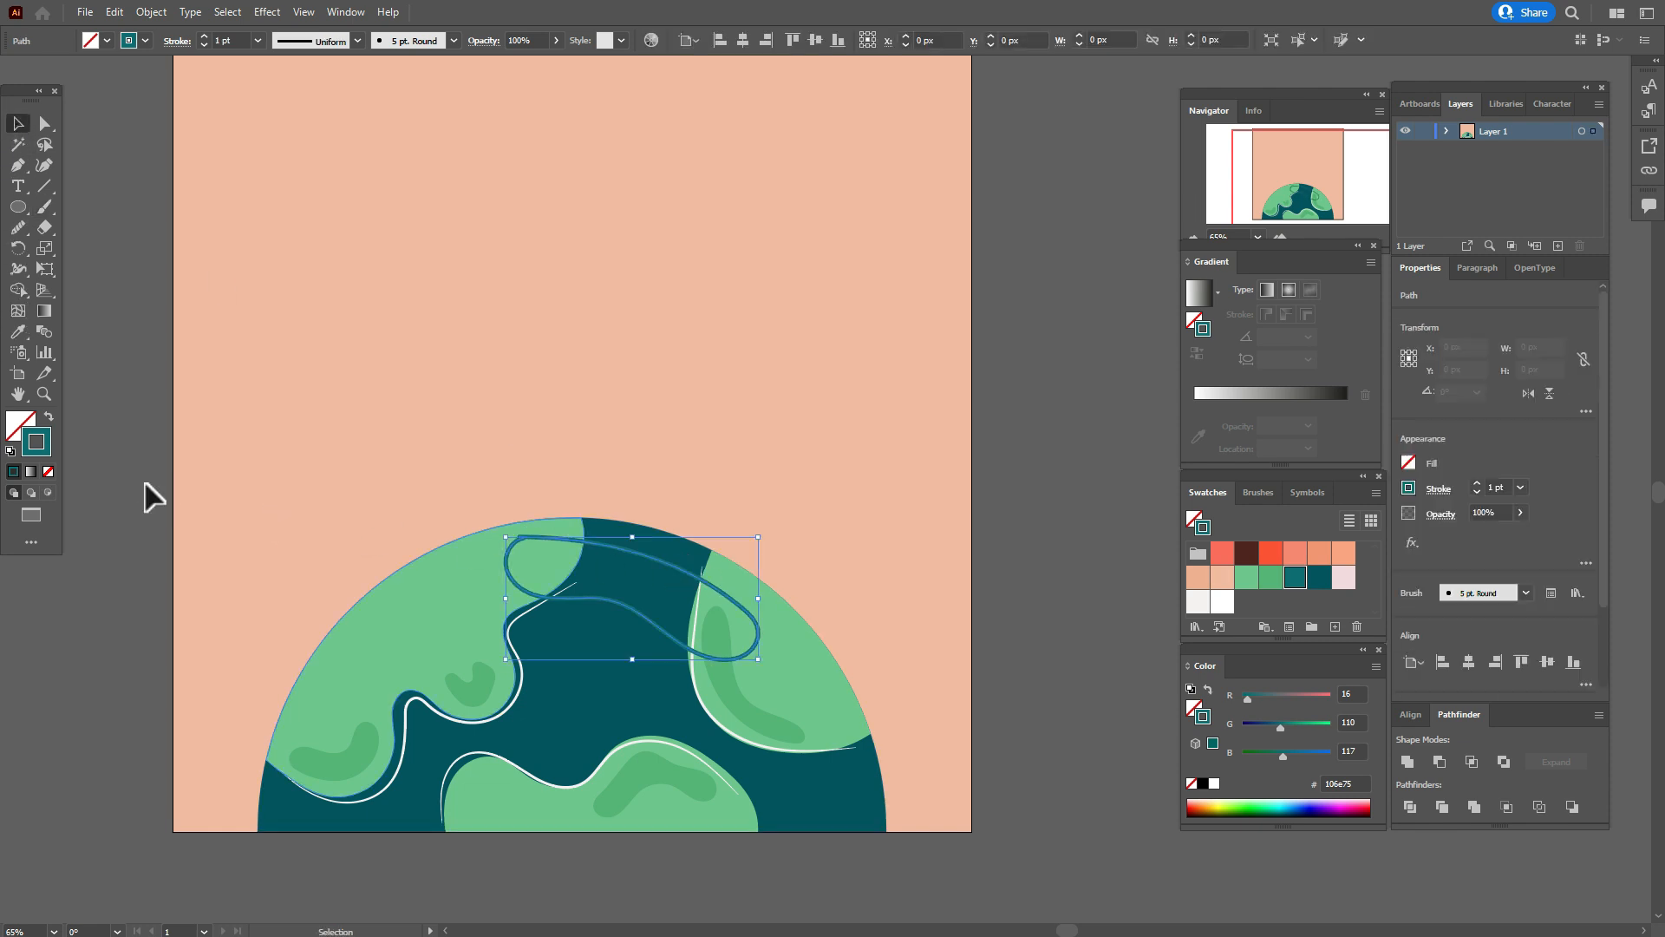
{"action": "left_click", "coordinate": [50, 419]}
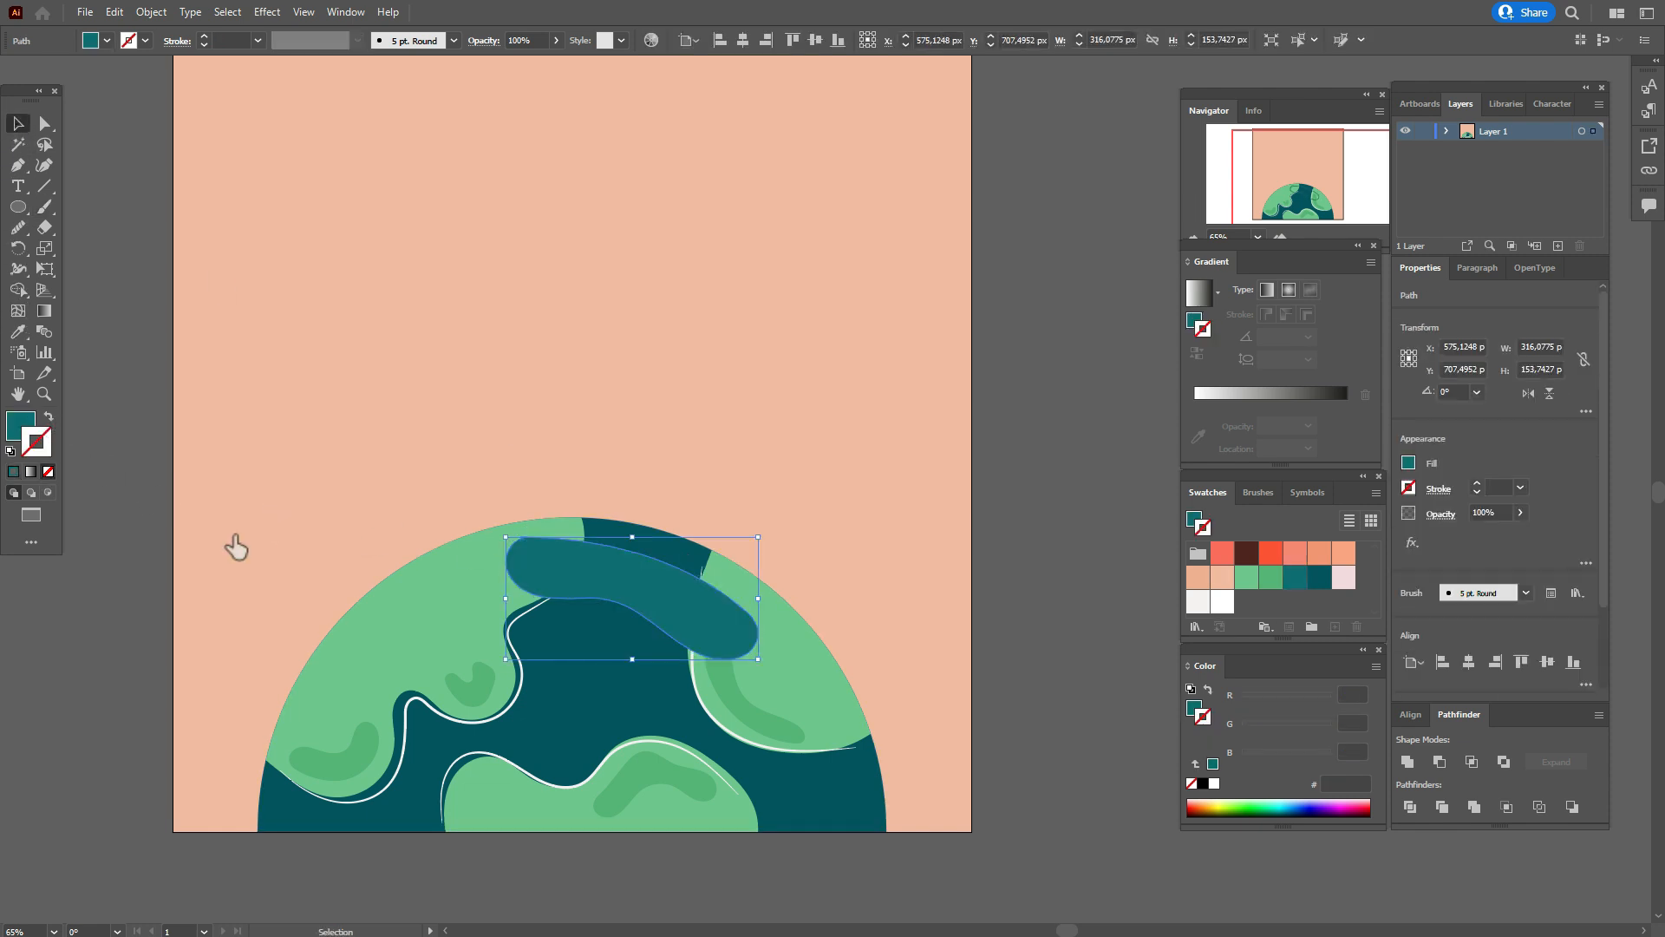
Send the teal band, semicircle and background to the back together, and nudge the band slightly up and to the right.
{"action": "left_click", "coordinate": [606, 658], "text": "shift"}
{"action": "right_click", "coordinate": [833, 564]}
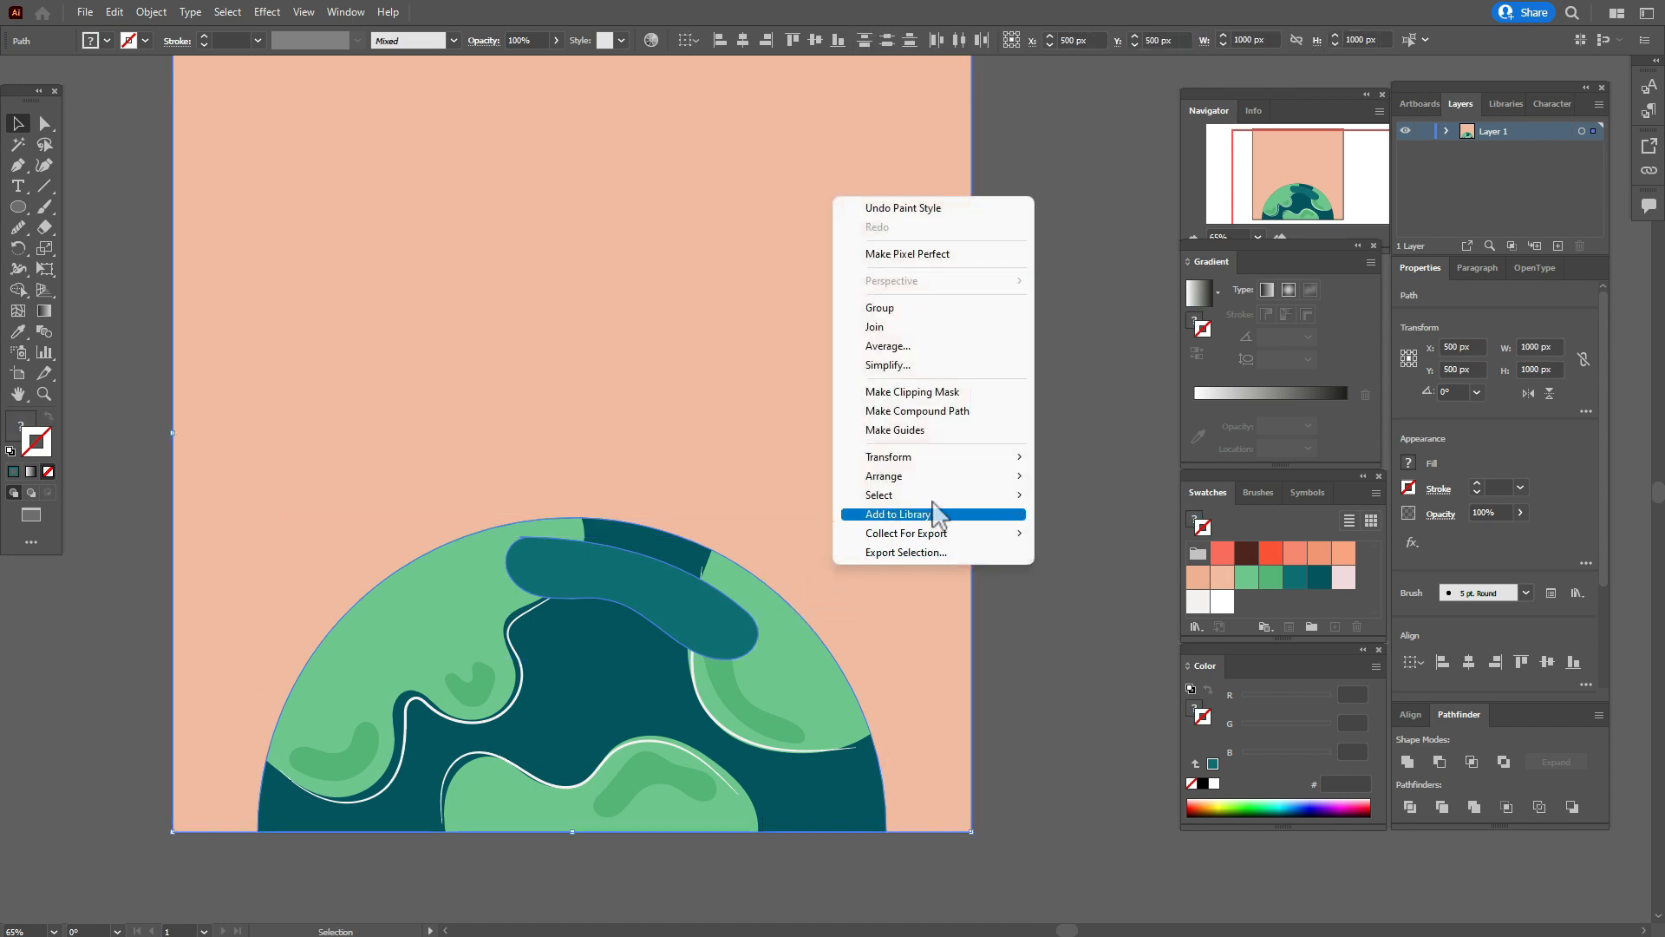
{"action": "mouse_move", "coordinate": [942, 486]}
{"action": "left_click", "coordinate": [1066, 532]}
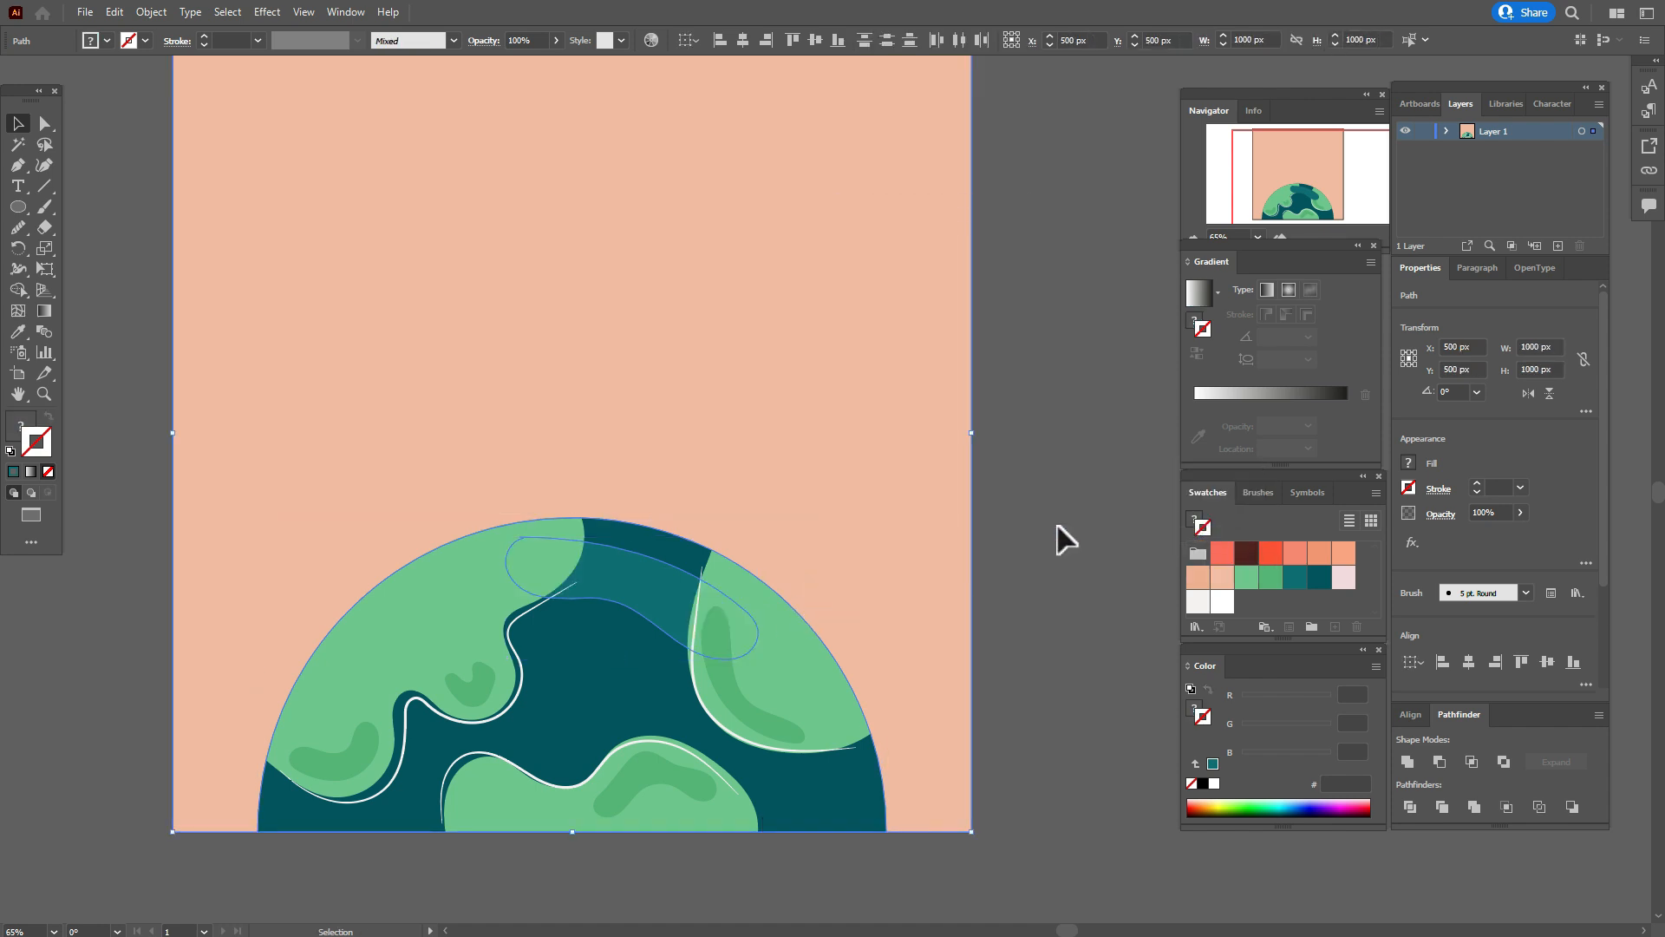
{"action": "left_click", "coordinate": [1055, 543]}
{"action": "left_click", "coordinate": [662, 595]}
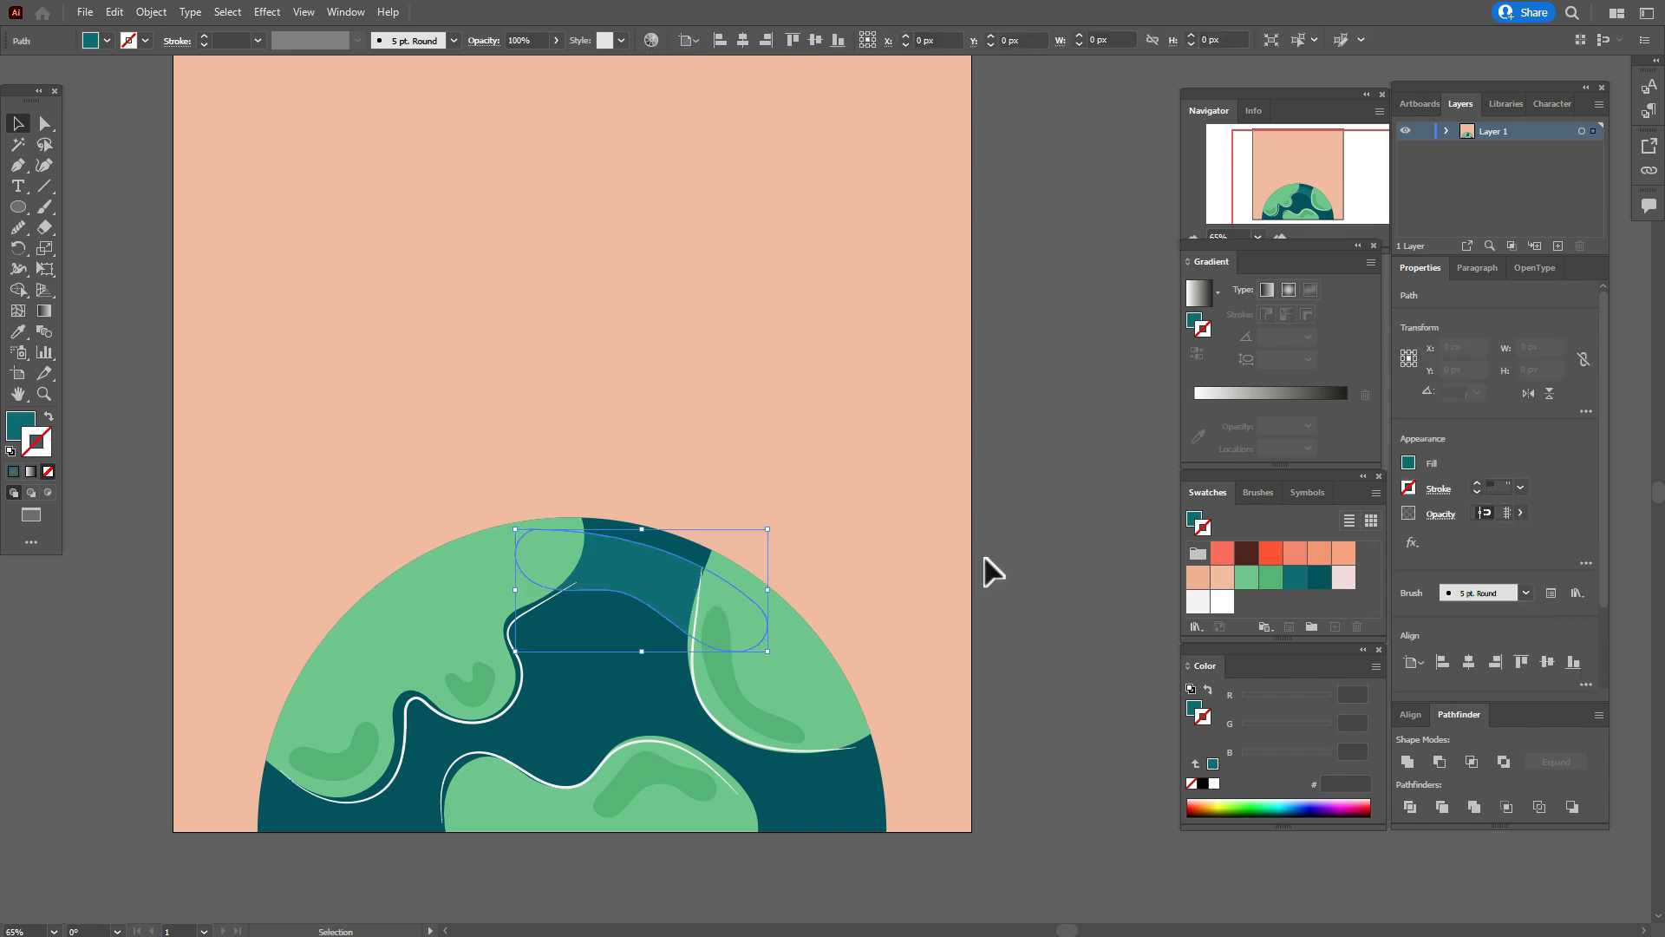
{"action": "left_click_drag", "start_coordinate": [583, 586], "coordinate": [574, 517]}
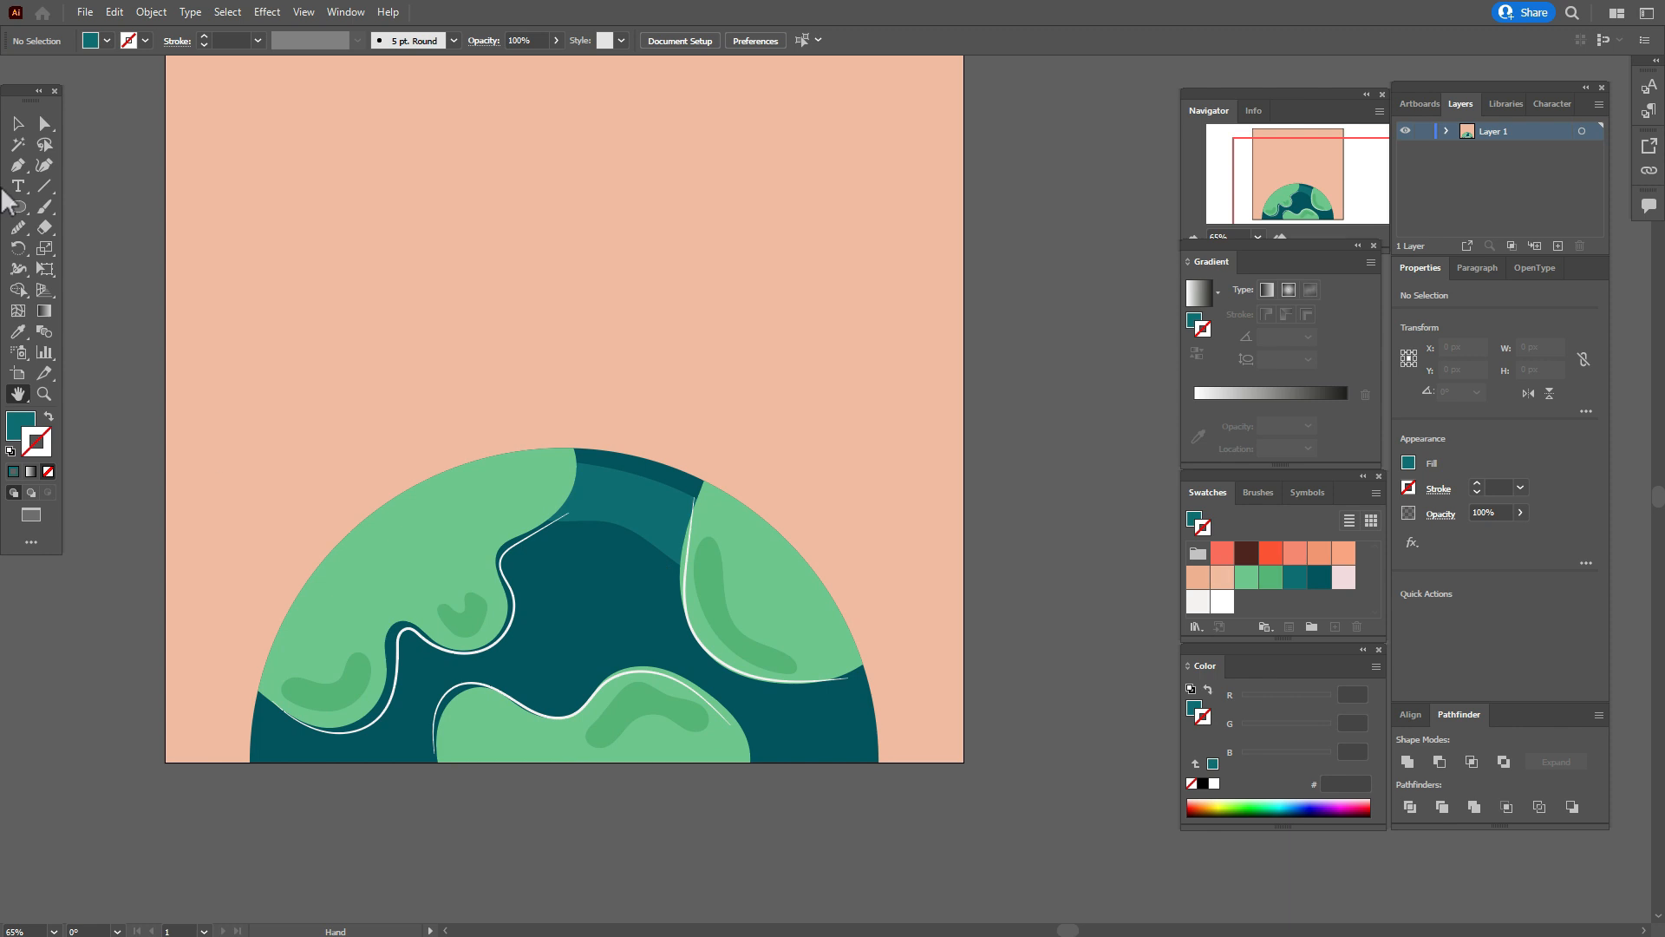
Paint two small closed curved outlines in teal 106e75 in the ocean between the left and bottom landmasses.
{"action": "left_click", "coordinate": [45, 208]}
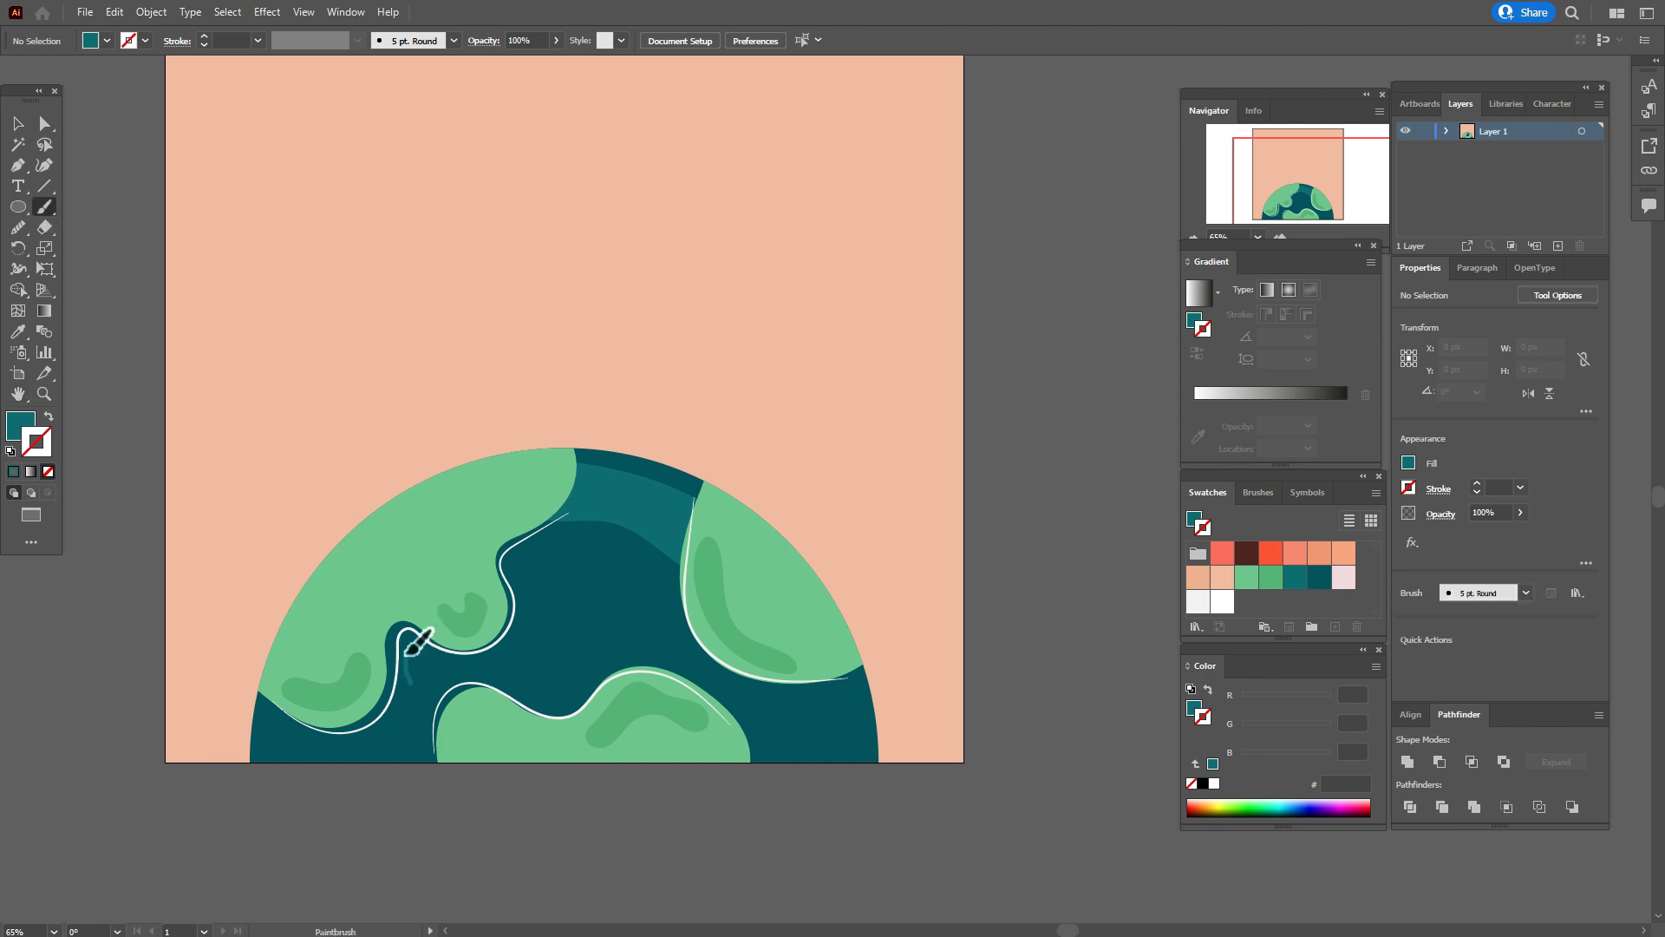
{"action": "key", "text": "shift+x"}
{"action": "mouse_move", "coordinate": [521, 685]}
{"action": "left_mouse_down"}
{"action": "mouse_move", "coordinate": [544, 707]}
{"action": "mouse_move", "coordinate": [579, 681]}
{"action": "left_mouse_up"}
Swap fill and stroke on the two small ocean outlines so they have a teal fill and no stroke.
{"action": "key", "text": "v"}
{"action": "left_click", "coordinate": [439, 688]}
{"action": "left_click", "coordinate": [546, 694], "text": "shift"}
{"action": "key", "text": "shift+x"}
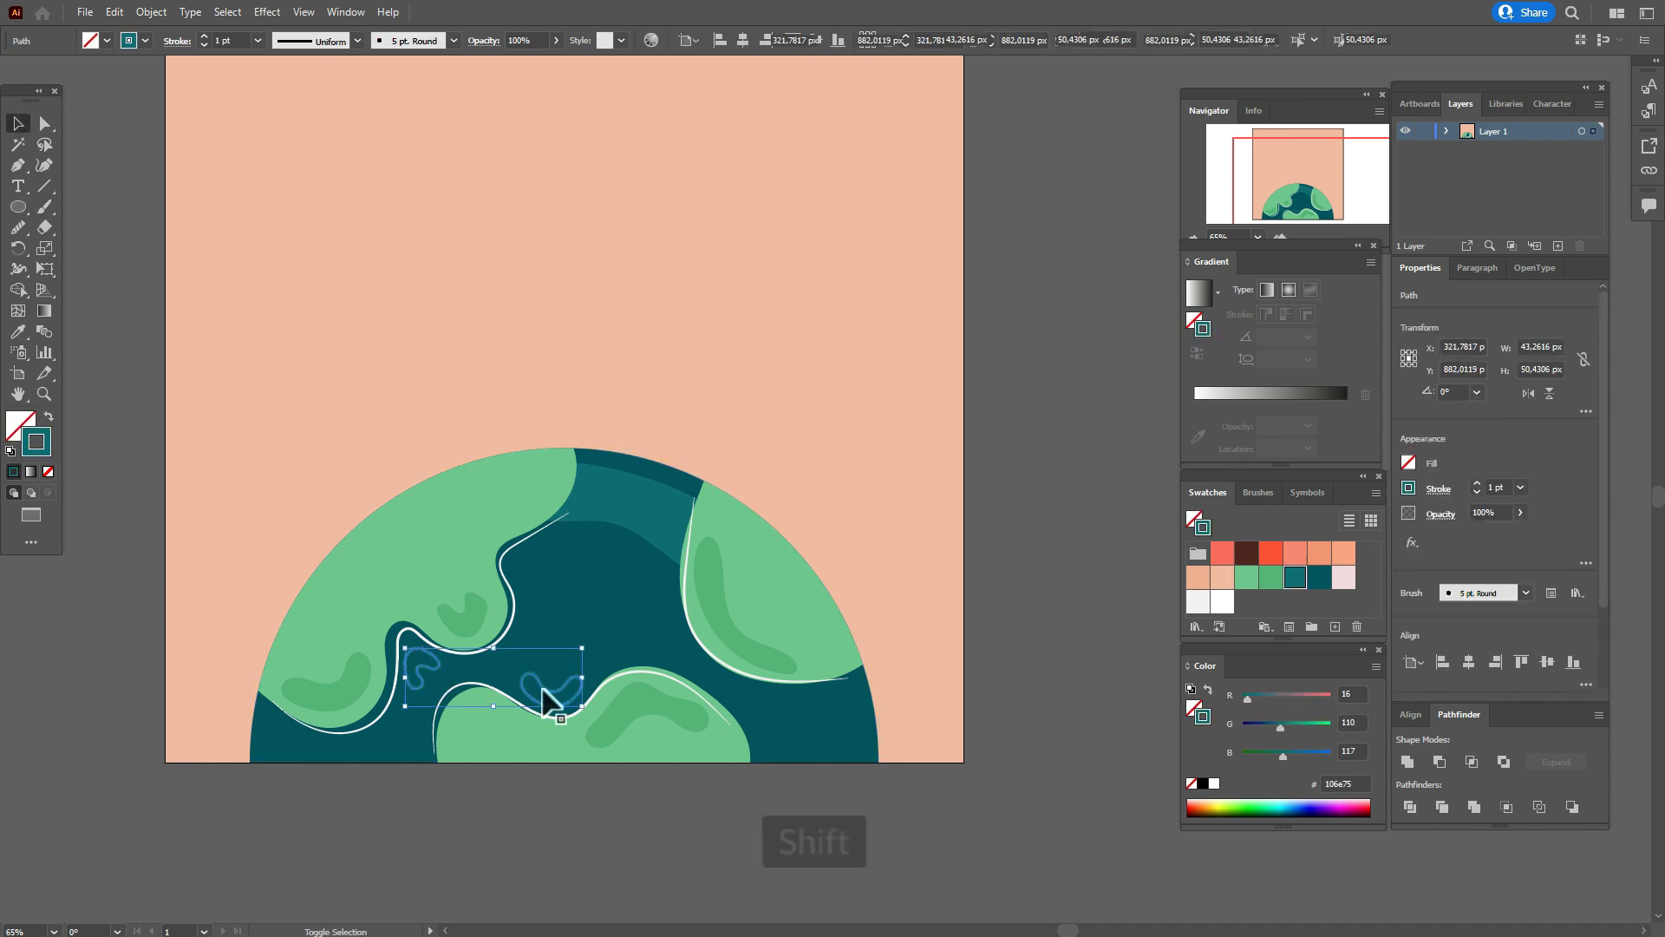
{"action": "left_click", "coordinate": [108, 455]}
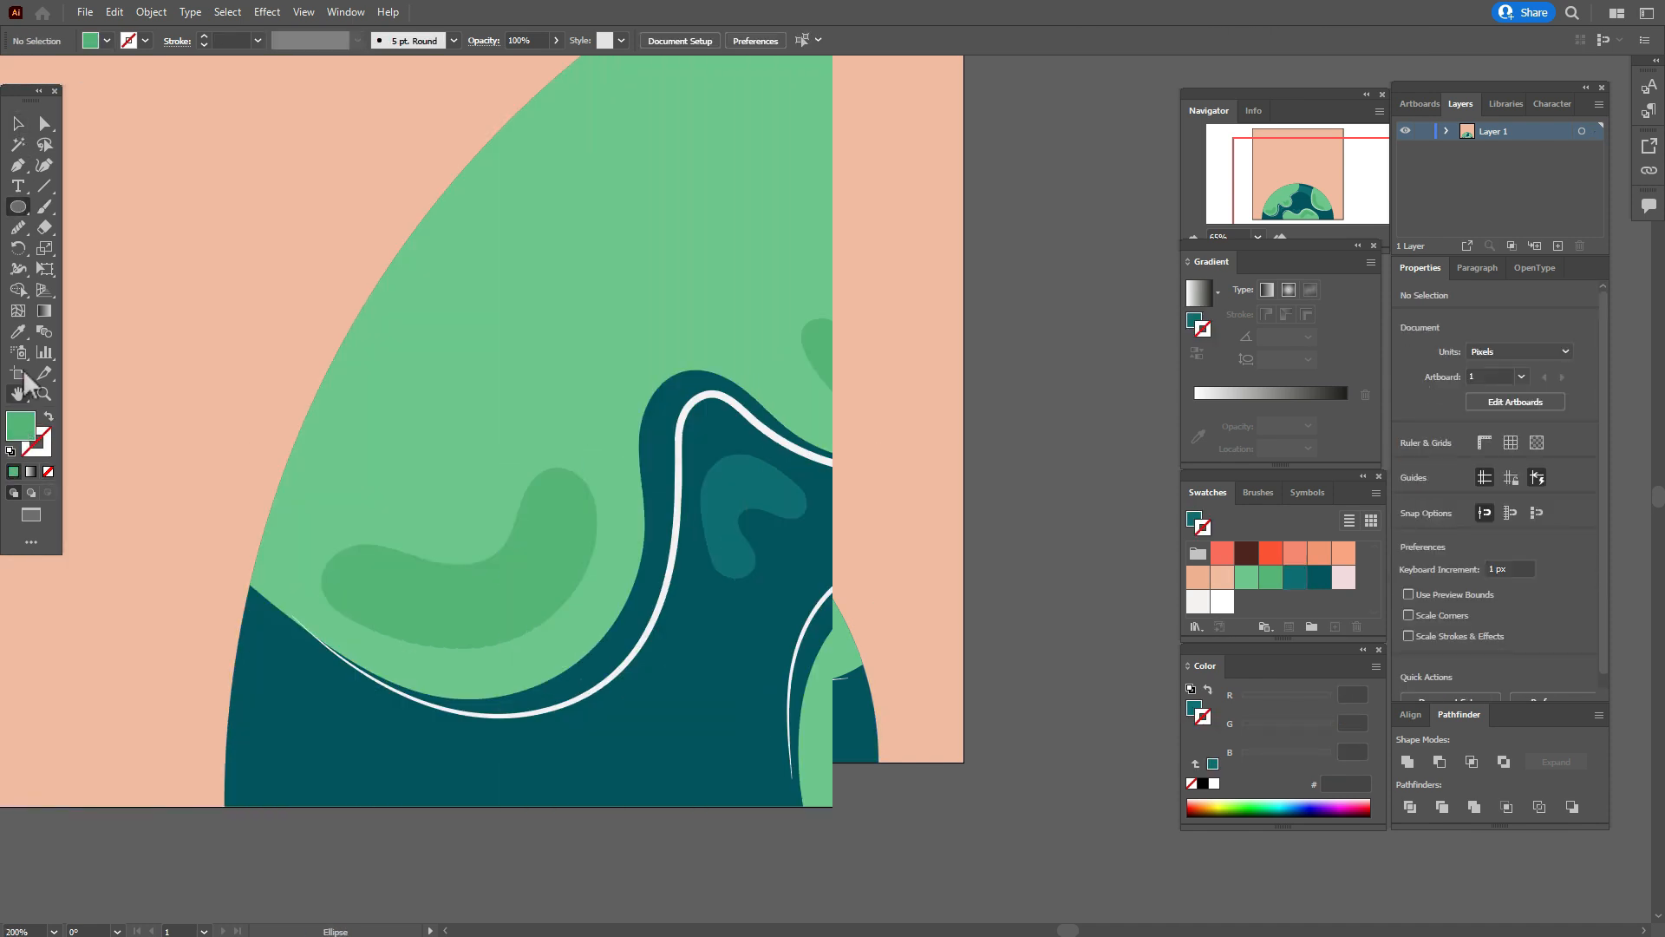
Sample the darker green 56b573 and draw a cluster of five tiny circles above the left landmass's second shading shape.
{"action": "left_click", "coordinate": [17, 333]}
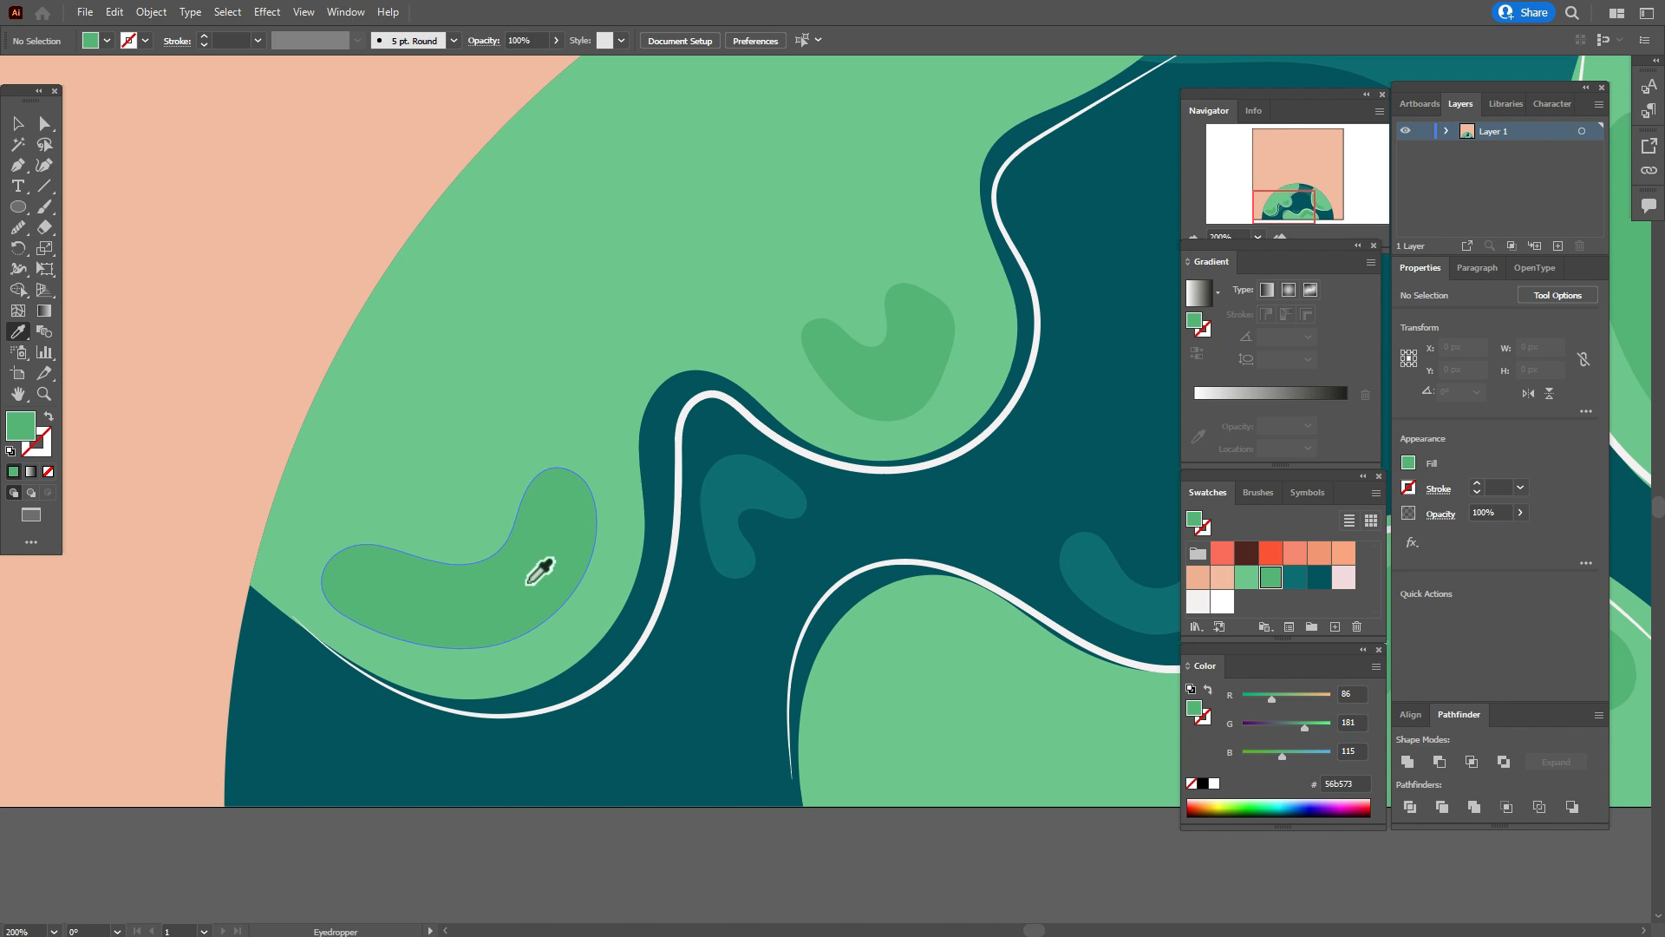
{"action": "left_click", "coordinate": [18, 206]}
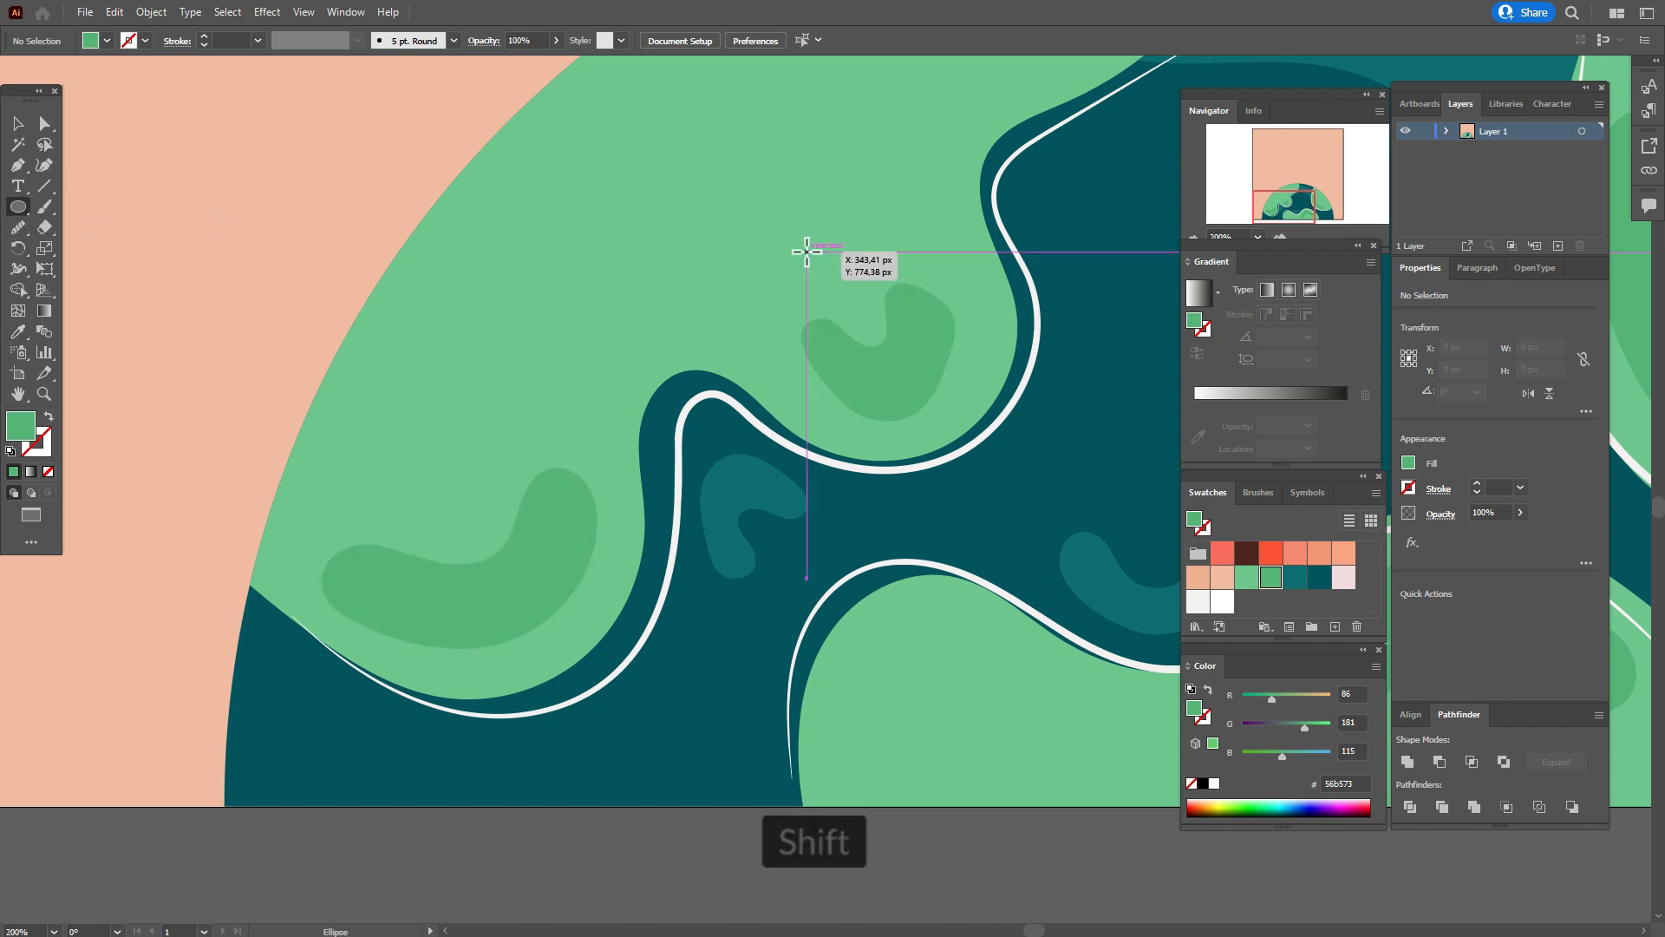
{"action": "left_click_drag", "start_coordinate": [808, 252], "coordinate": [818, 261]}
{"action": "left_click_drag", "start_coordinate": [785, 231], "coordinate": [792, 230]}
{"action": "left_click_drag", "start_coordinate": [819, 222], "coordinate": [826, 228]}
{"action": "left_click_drag", "start_coordinate": [793, 283], "coordinate": [843, 275]}
Group the five tiny green circles and move the group slightly left and down on the left landmass.
{"action": "left_click", "coordinate": [18, 123]}
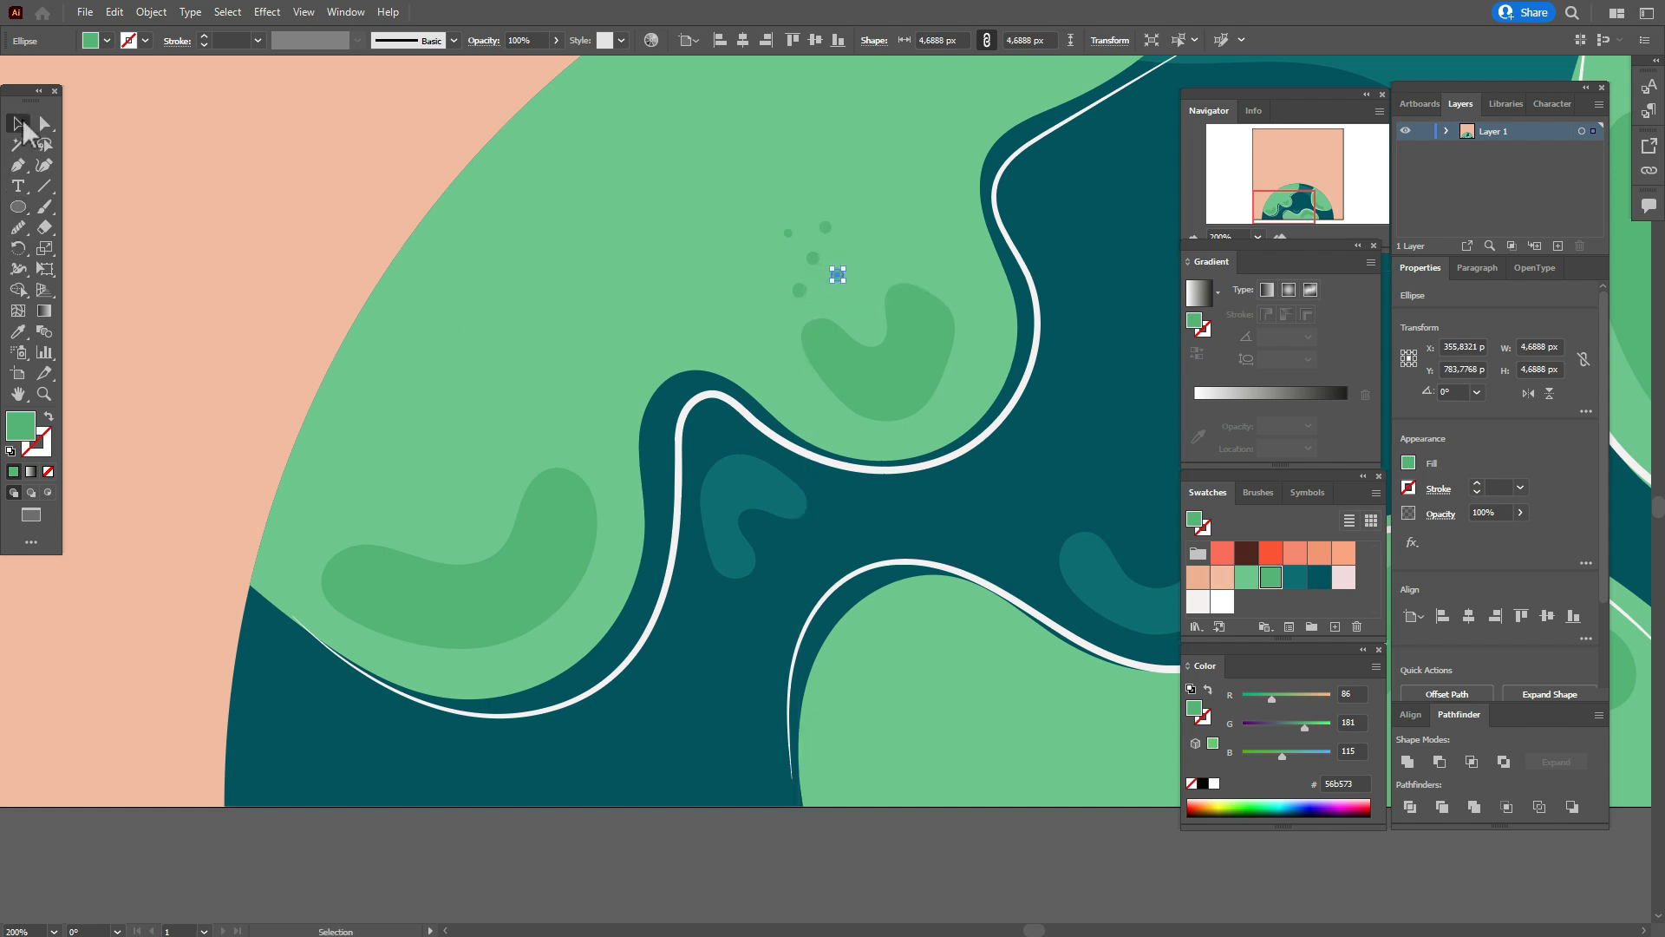
{"action": "left_click", "coordinate": [799, 292], "text": "shift"}
{"action": "left_click", "coordinate": [824, 227], "text": "shift"}
{"action": "left_click", "coordinate": [788, 233], "text": "shift"}
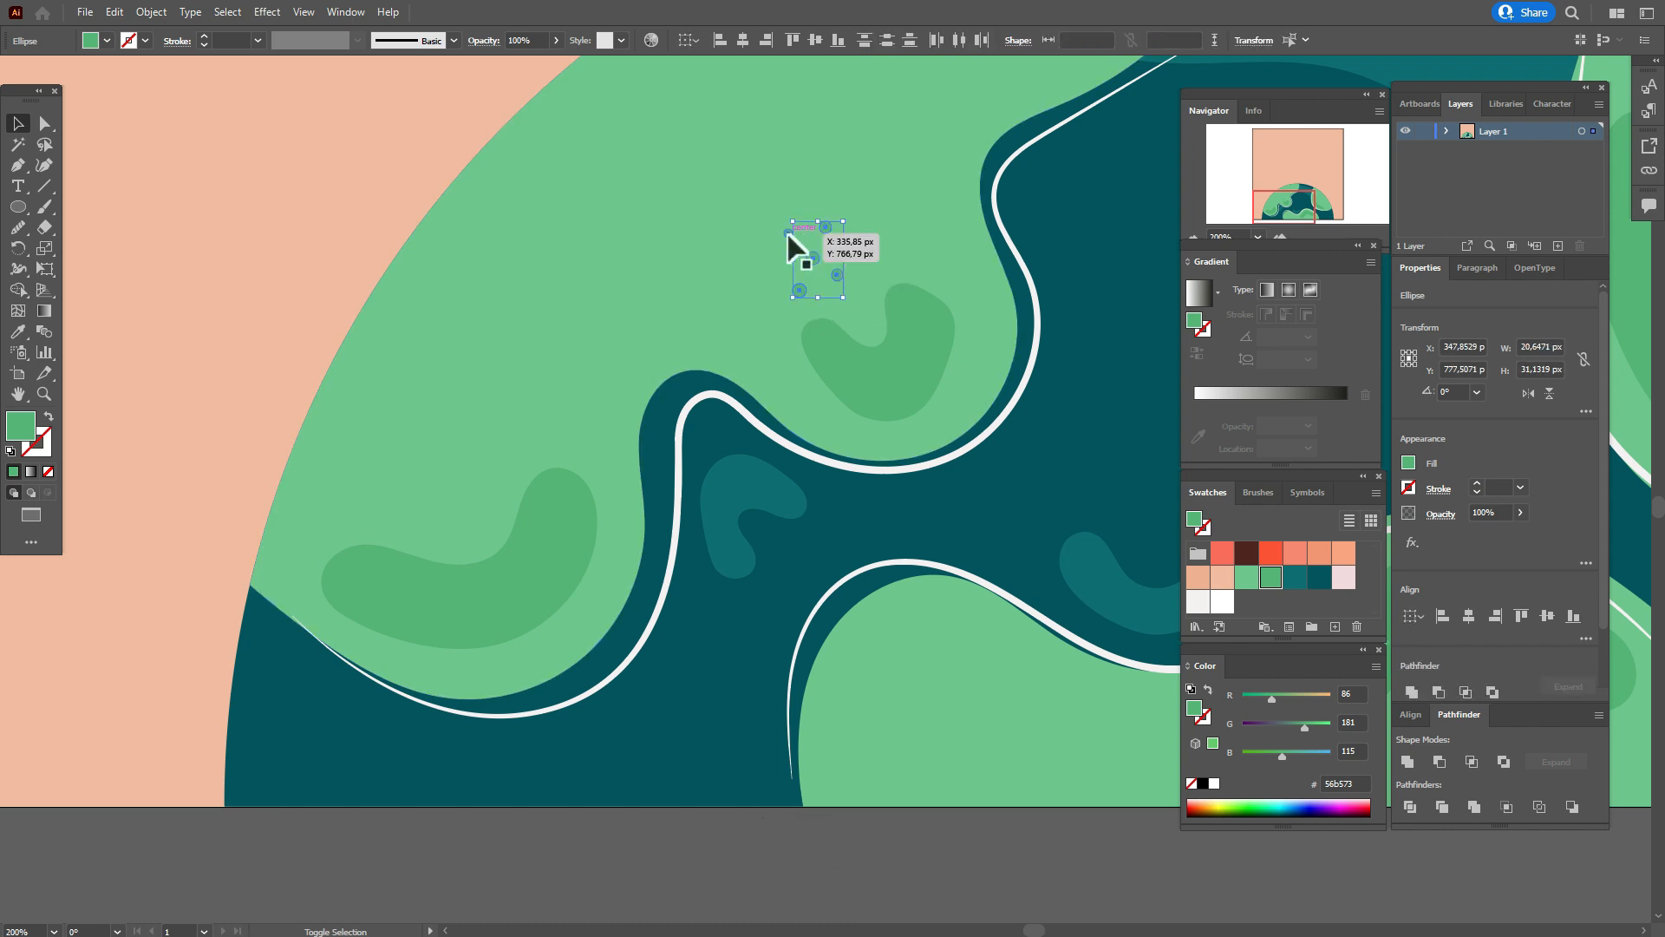
{"action": "right_click", "coordinate": [851, 239]}
{"action": "left_click", "coordinate": [931, 355]}
{"action": "left_click_drag", "start_coordinate": [838, 272], "coordinate": [774, 297]}
Copy the dot group onto the right landmass and the upper ocean band, and fill the ocean copy with dark teal 04545f.
{"action": "left_click", "coordinate": [17, 394]}
{"action": "left_click_drag", "start_coordinate": [1064, 407], "coordinate": [260, 497]}
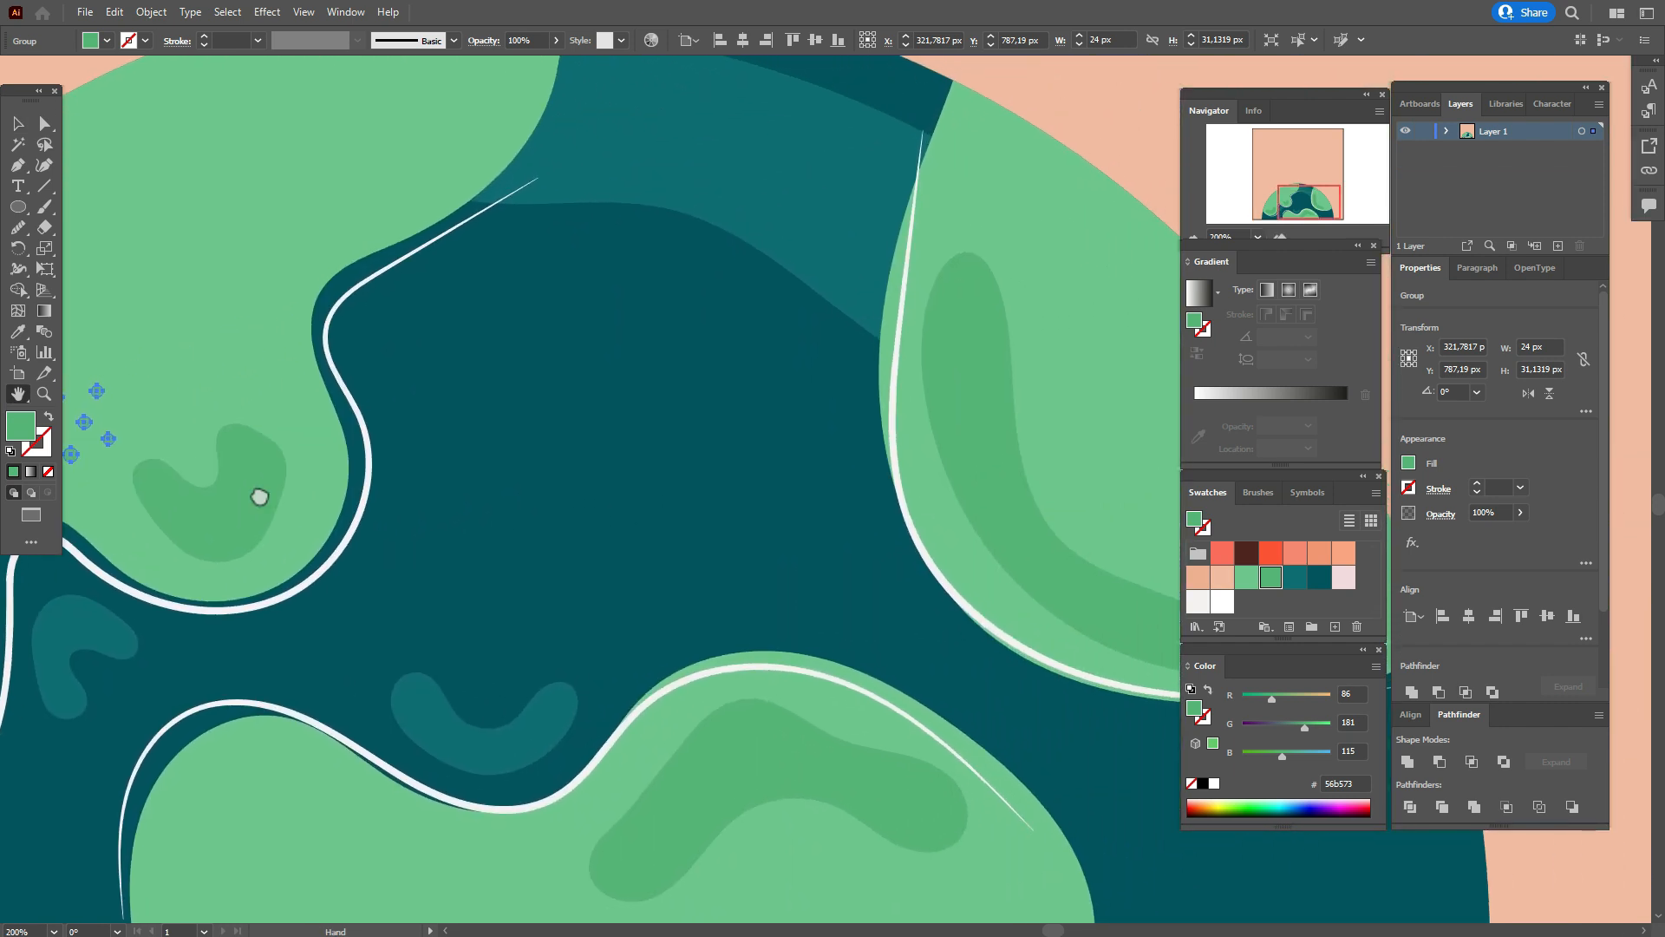
{"action": "left_click", "coordinate": [17, 123]}
{"action": "left_click_drag", "start_coordinate": [118, 401], "coordinate": [643, 107]}
{"action": "left_click", "coordinate": [1318, 581]}
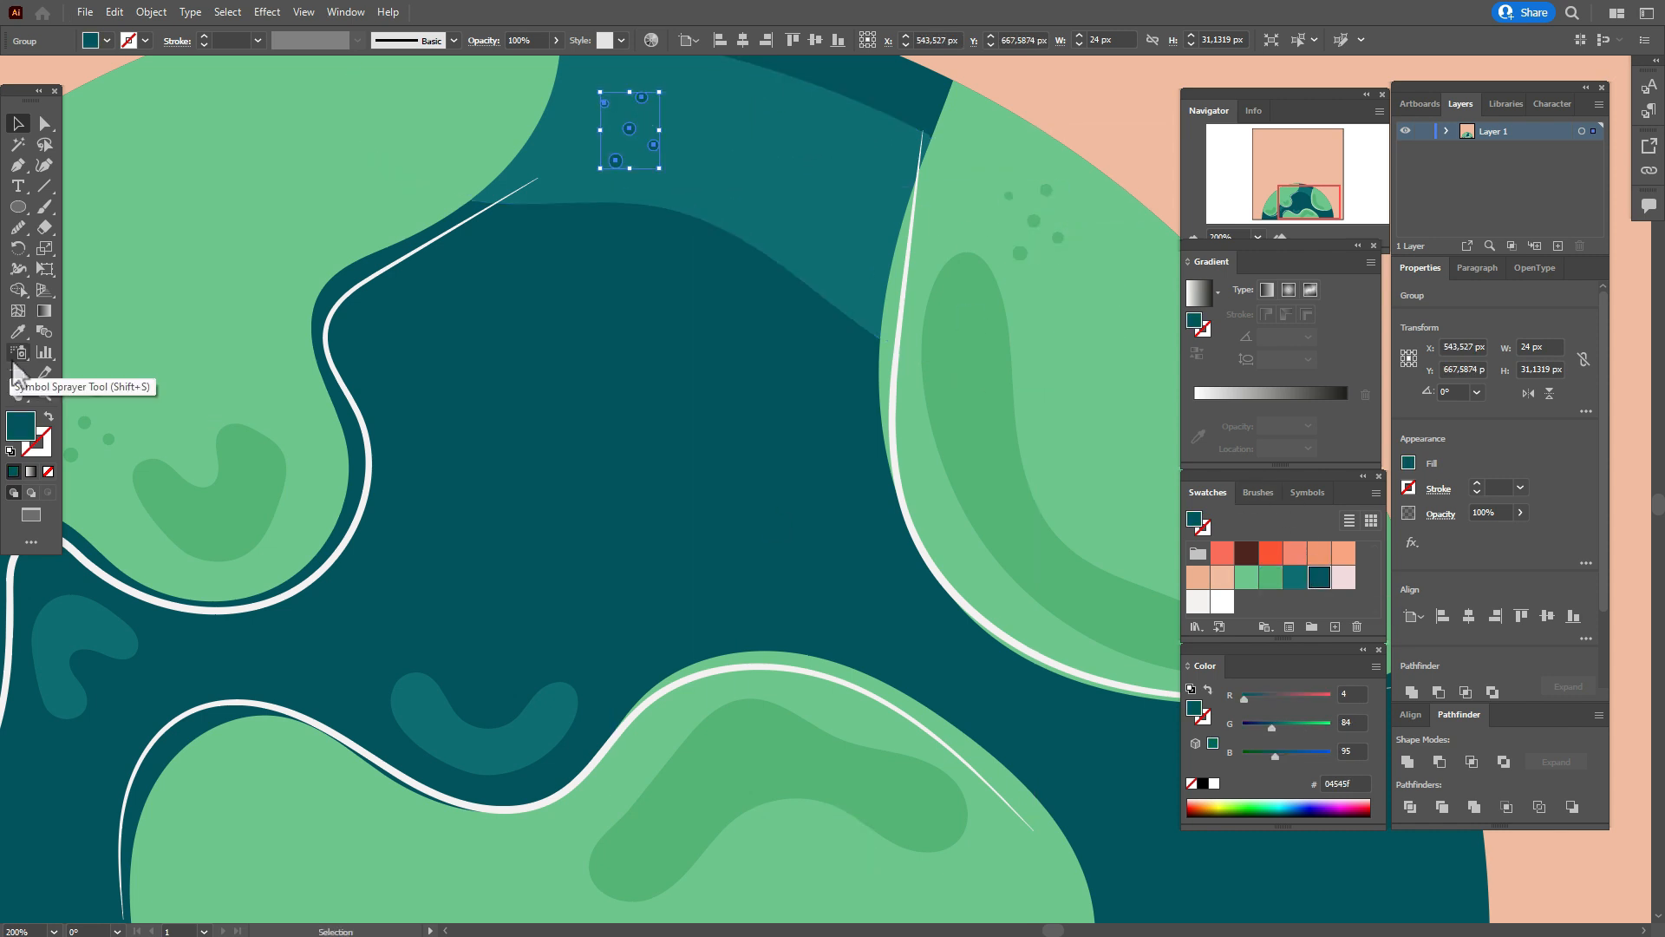
Copy the green dot group from the left landmass onto the left part of the bottom landmass.
{"action": "left_click", "coordinate": [19, 394]}
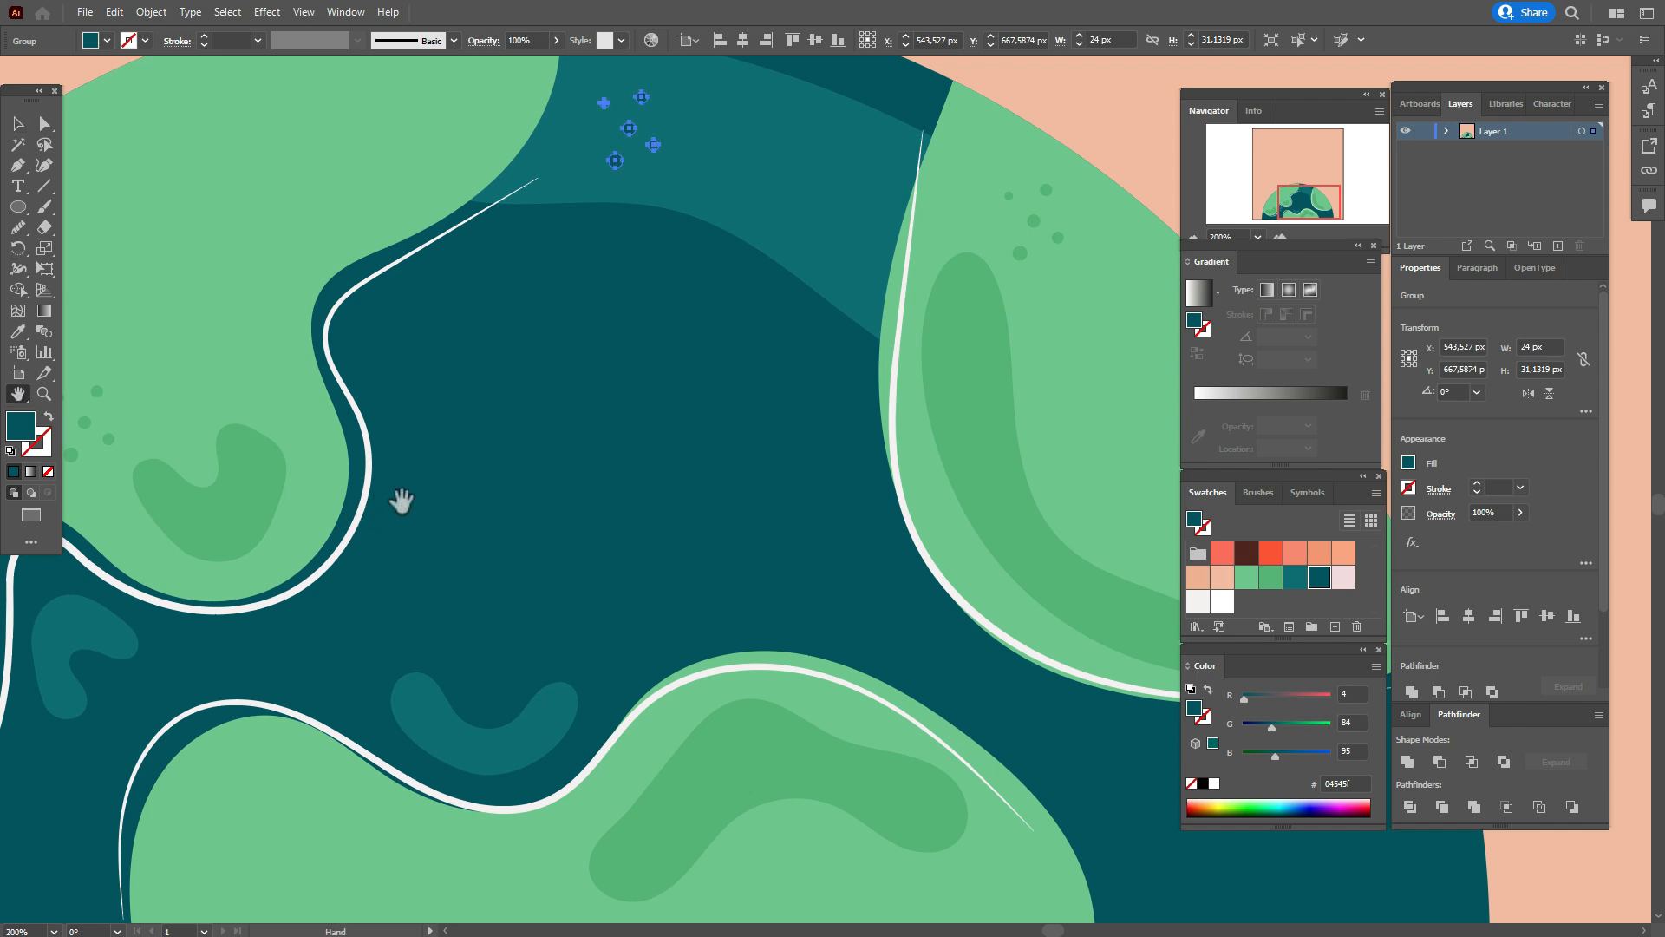
{"action": "left_click_drag", "start_coordinate": [432, 495], "coordinate": [595, 307]}
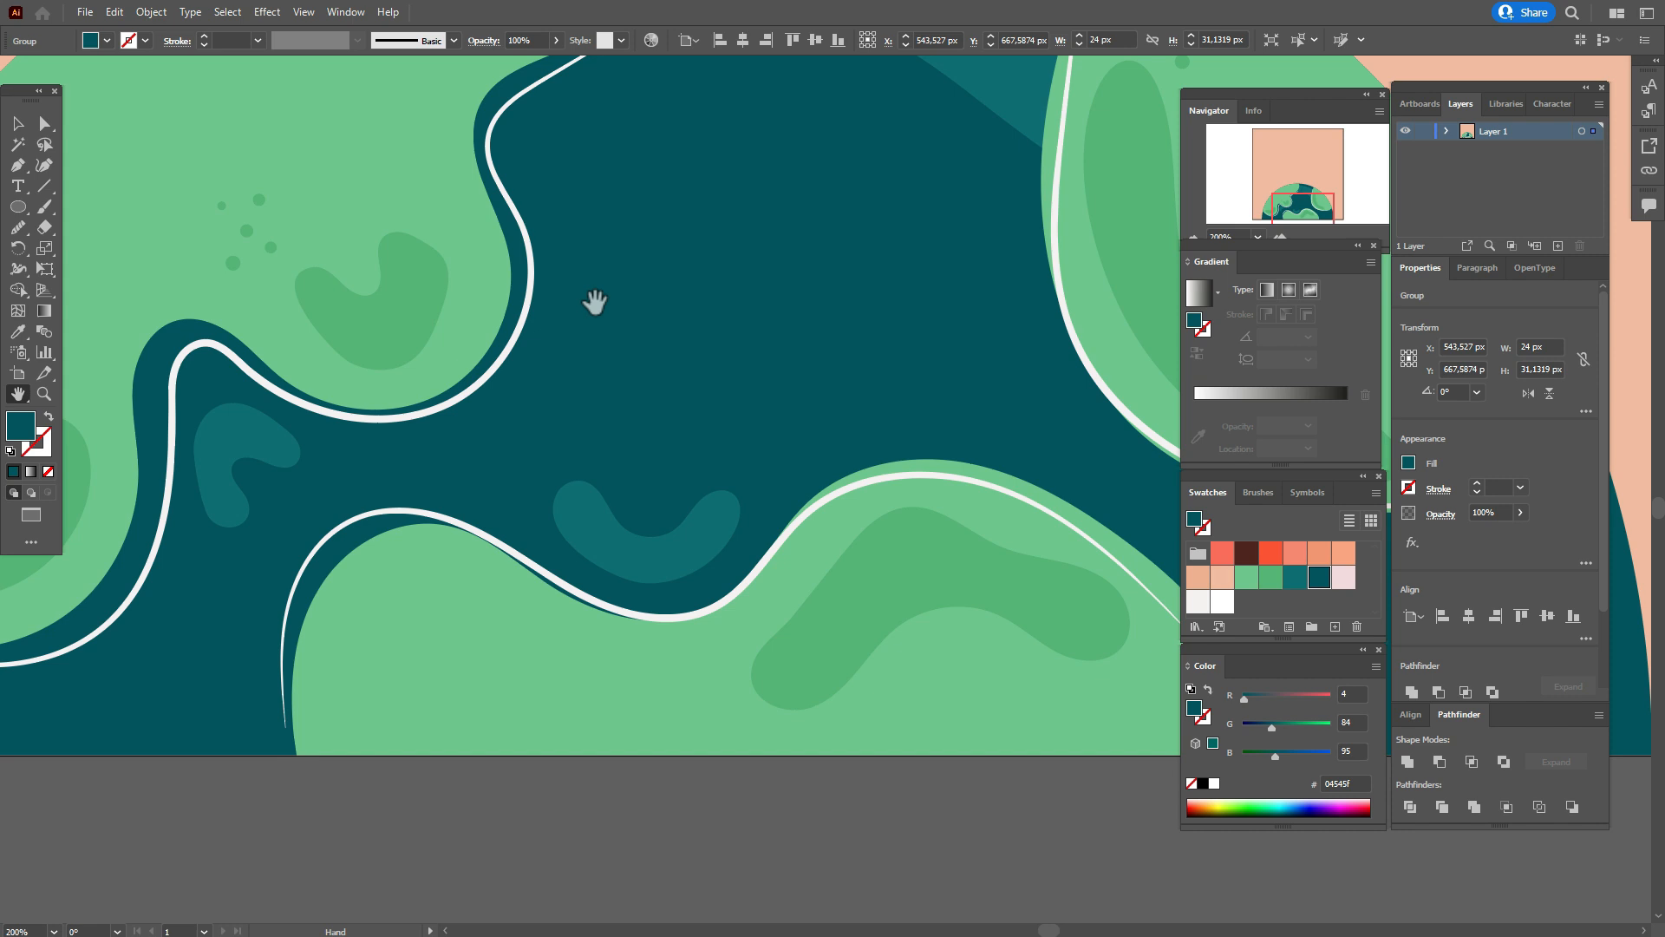
{"action": "left_click", "coordinate": [19, 126]}
{"action": "left_click_drag", "start_coordinate": [249, 243], "coordinate": [415, 626]}
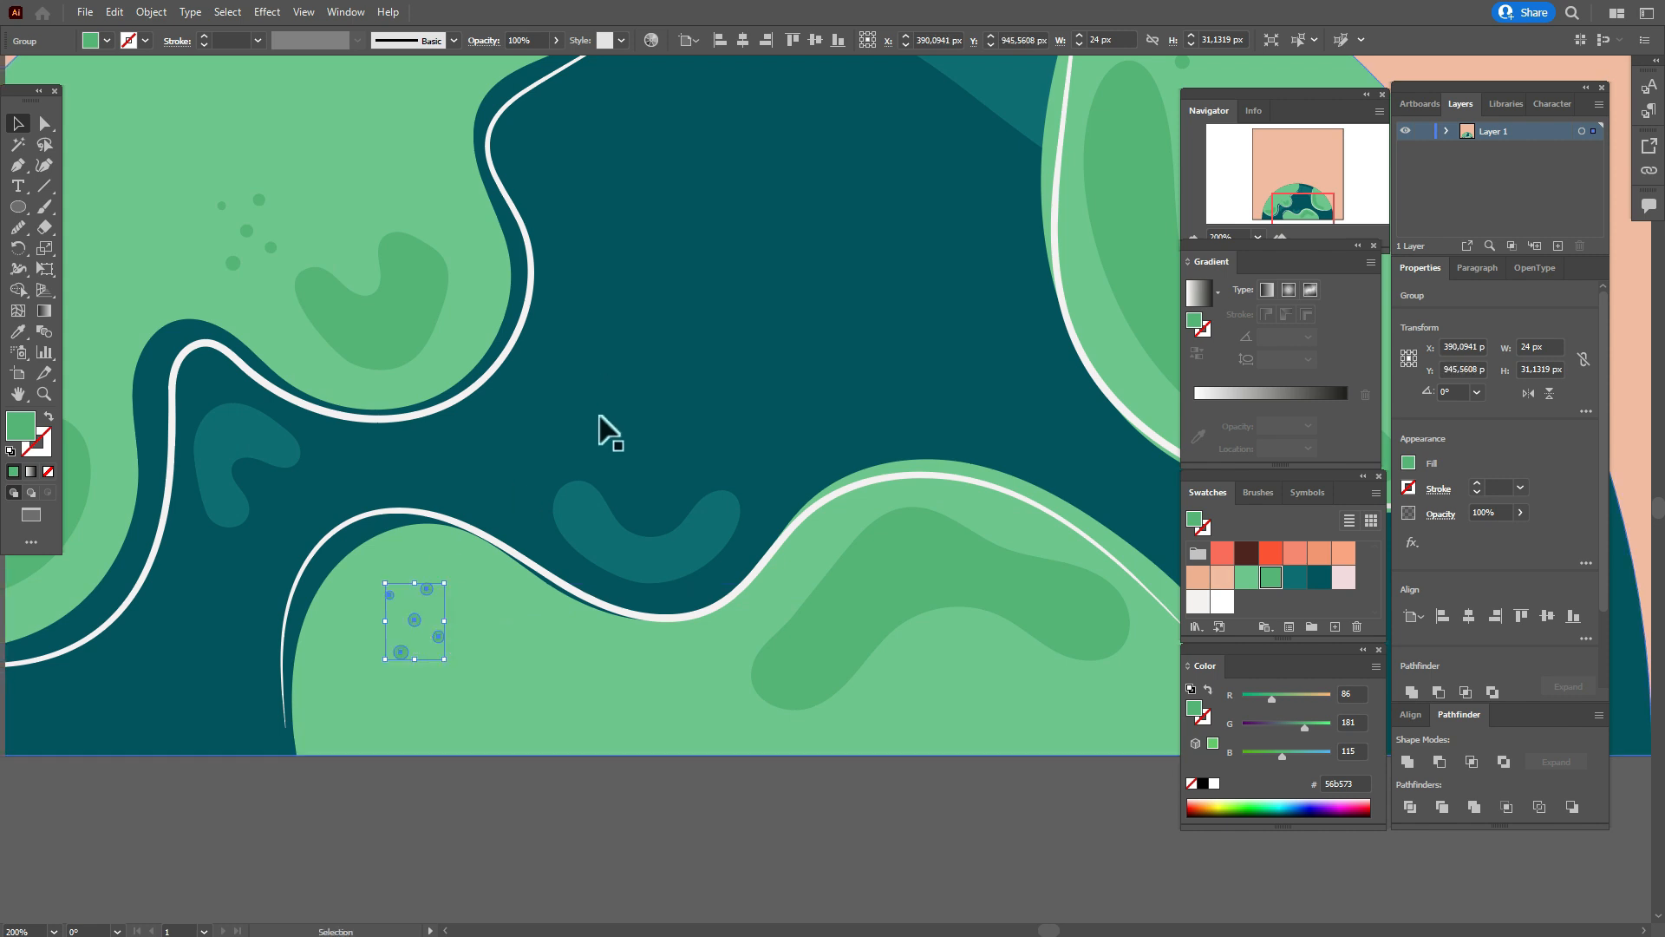
Set the fill to orange-peach faa37c and draw an ellipse 401 px wide and 665 px high.
{"action": "key", "text": "ctrl+0"}
{"action": "left_click", "coordinate": [1082, 577]}
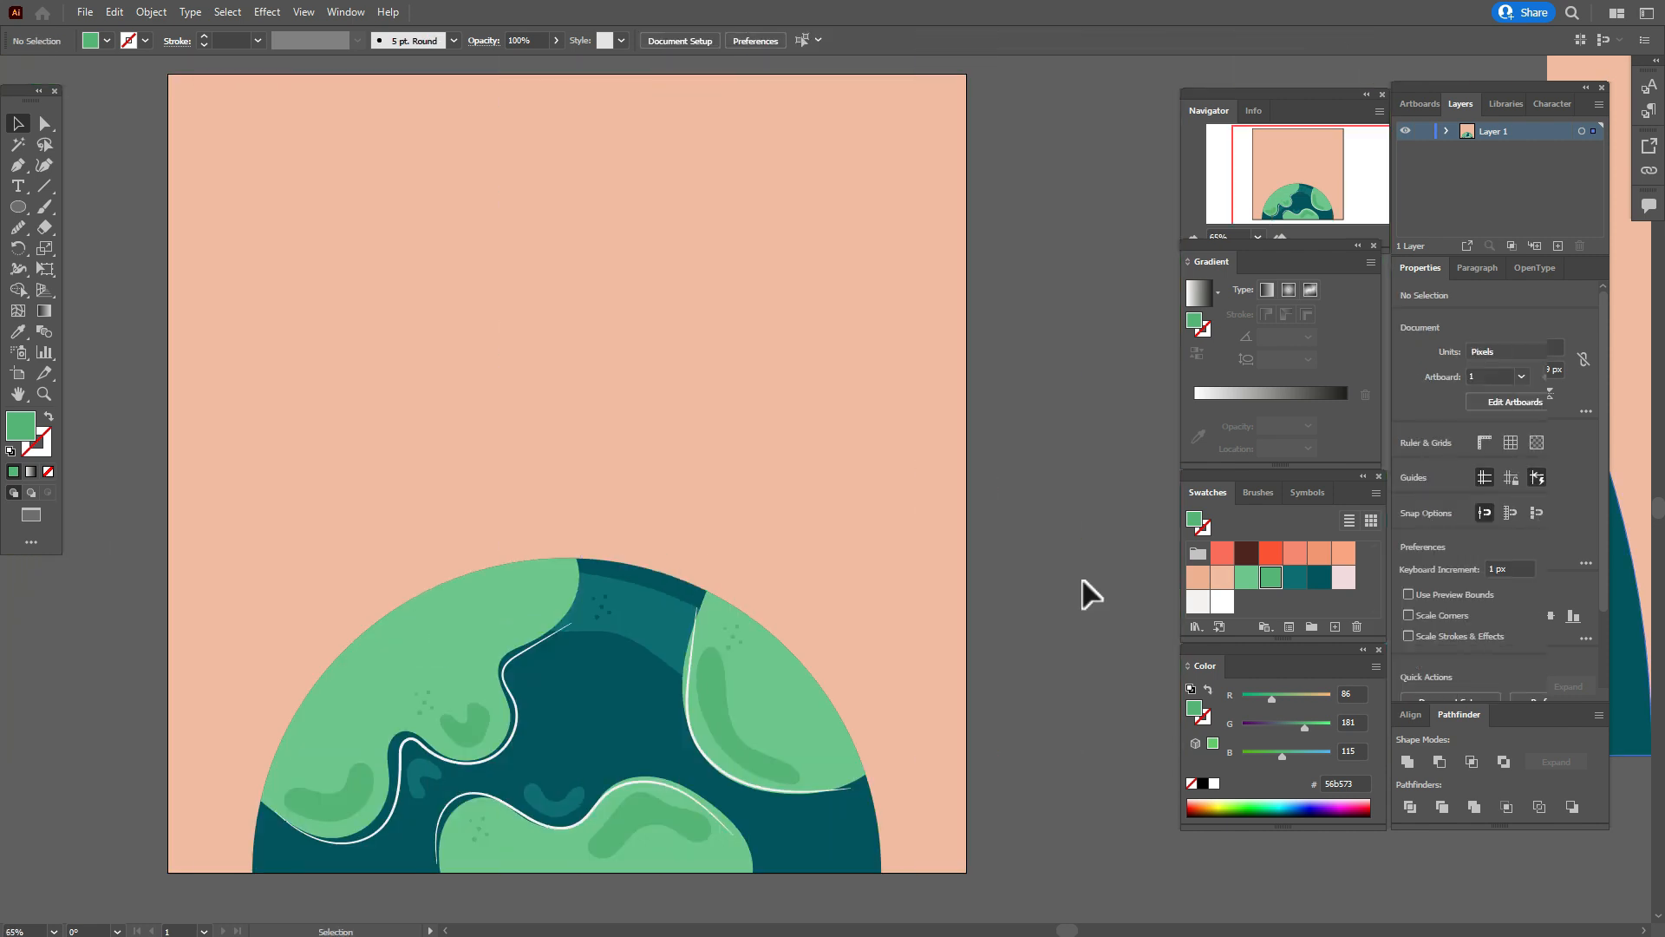
{"action": "left_click", "coordinate": [1342, 555]}
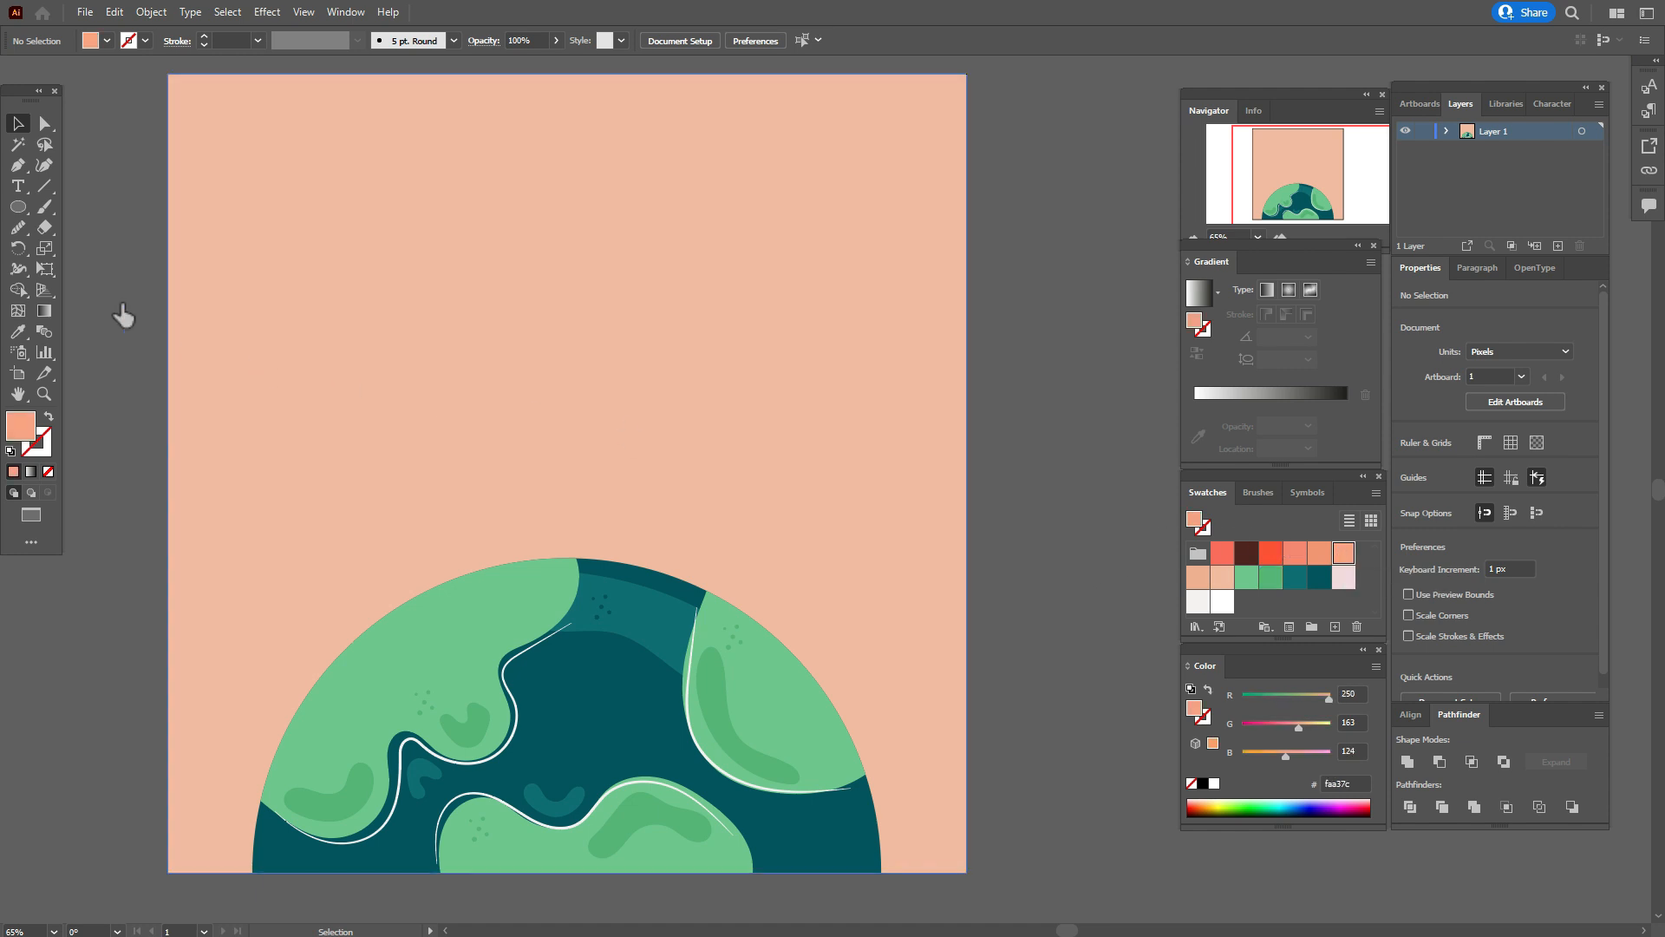
{"action": "left_click", "coordinate": [17, 206]}
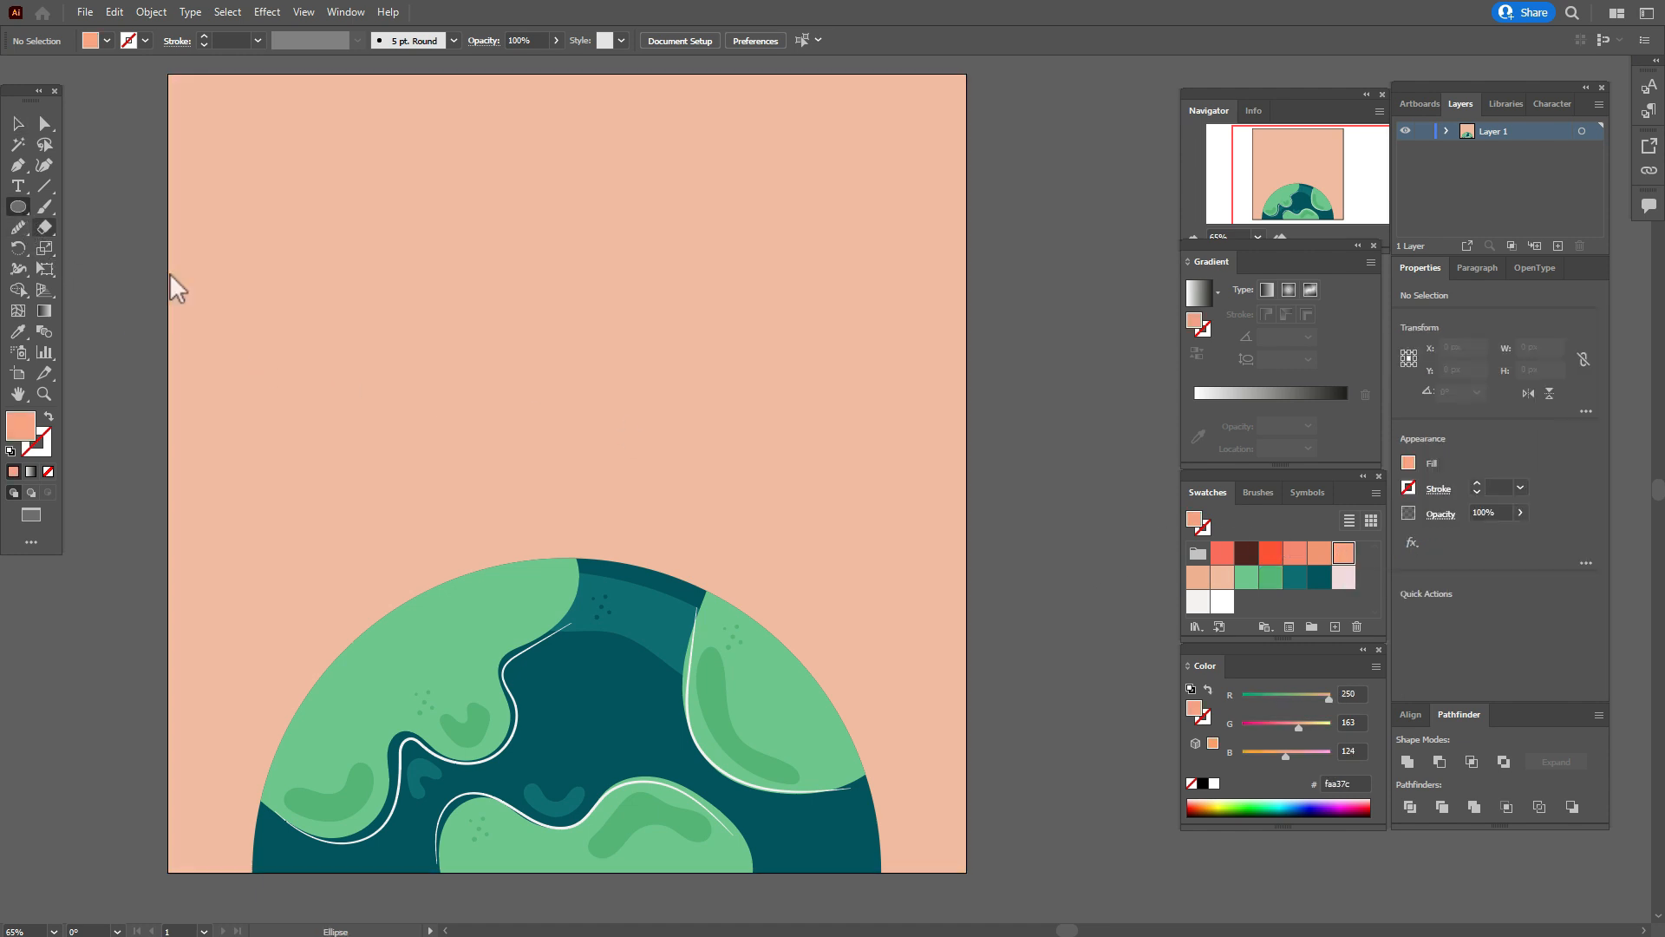
{"action": "left_click", "coordinate": [379, 347]}
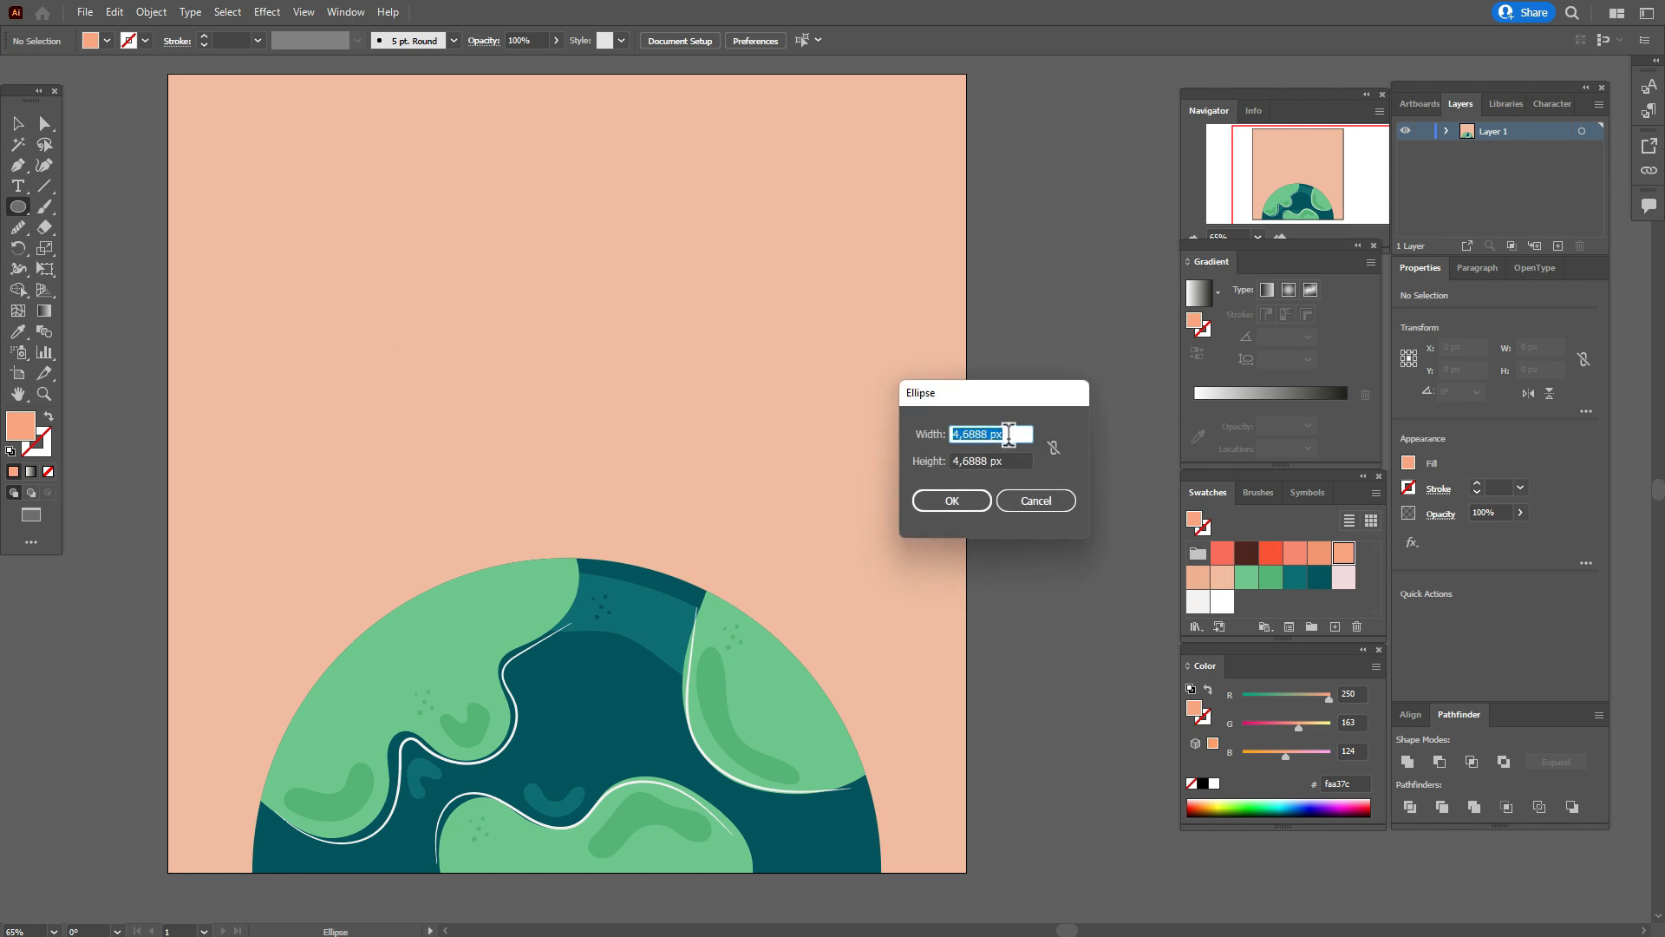
{"action": "type", "text": "0"}
{"action": "key", "text": "BackSpace"}
{"action": "type", "text": "401"}
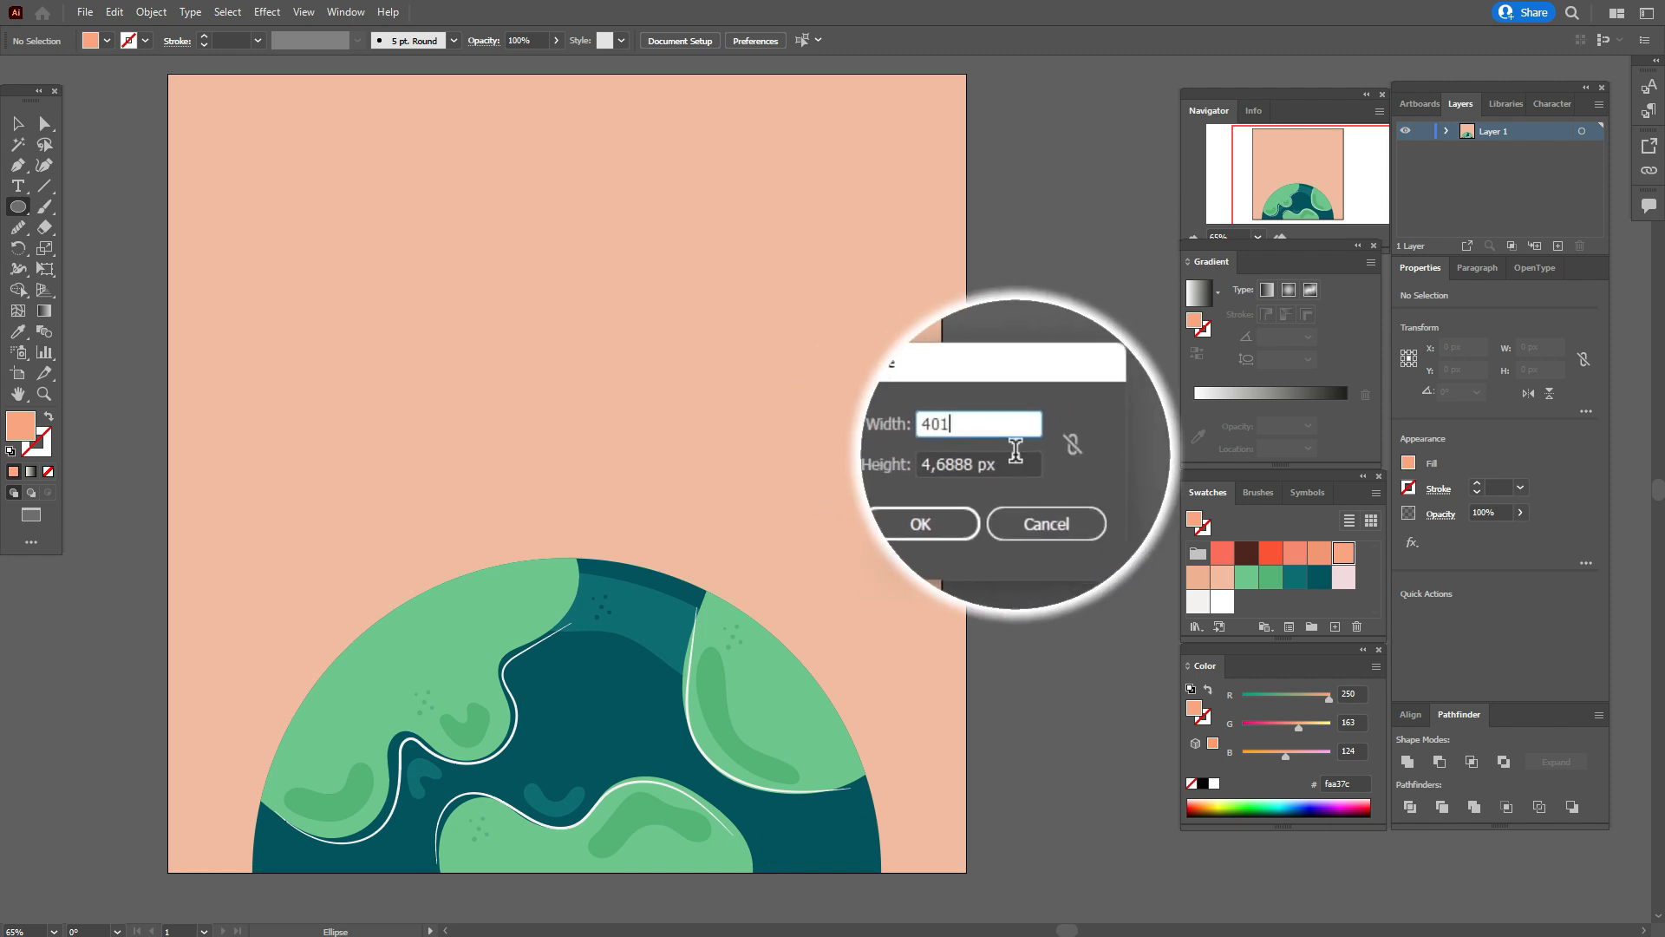
{"action": "key", "text": "Tab"}
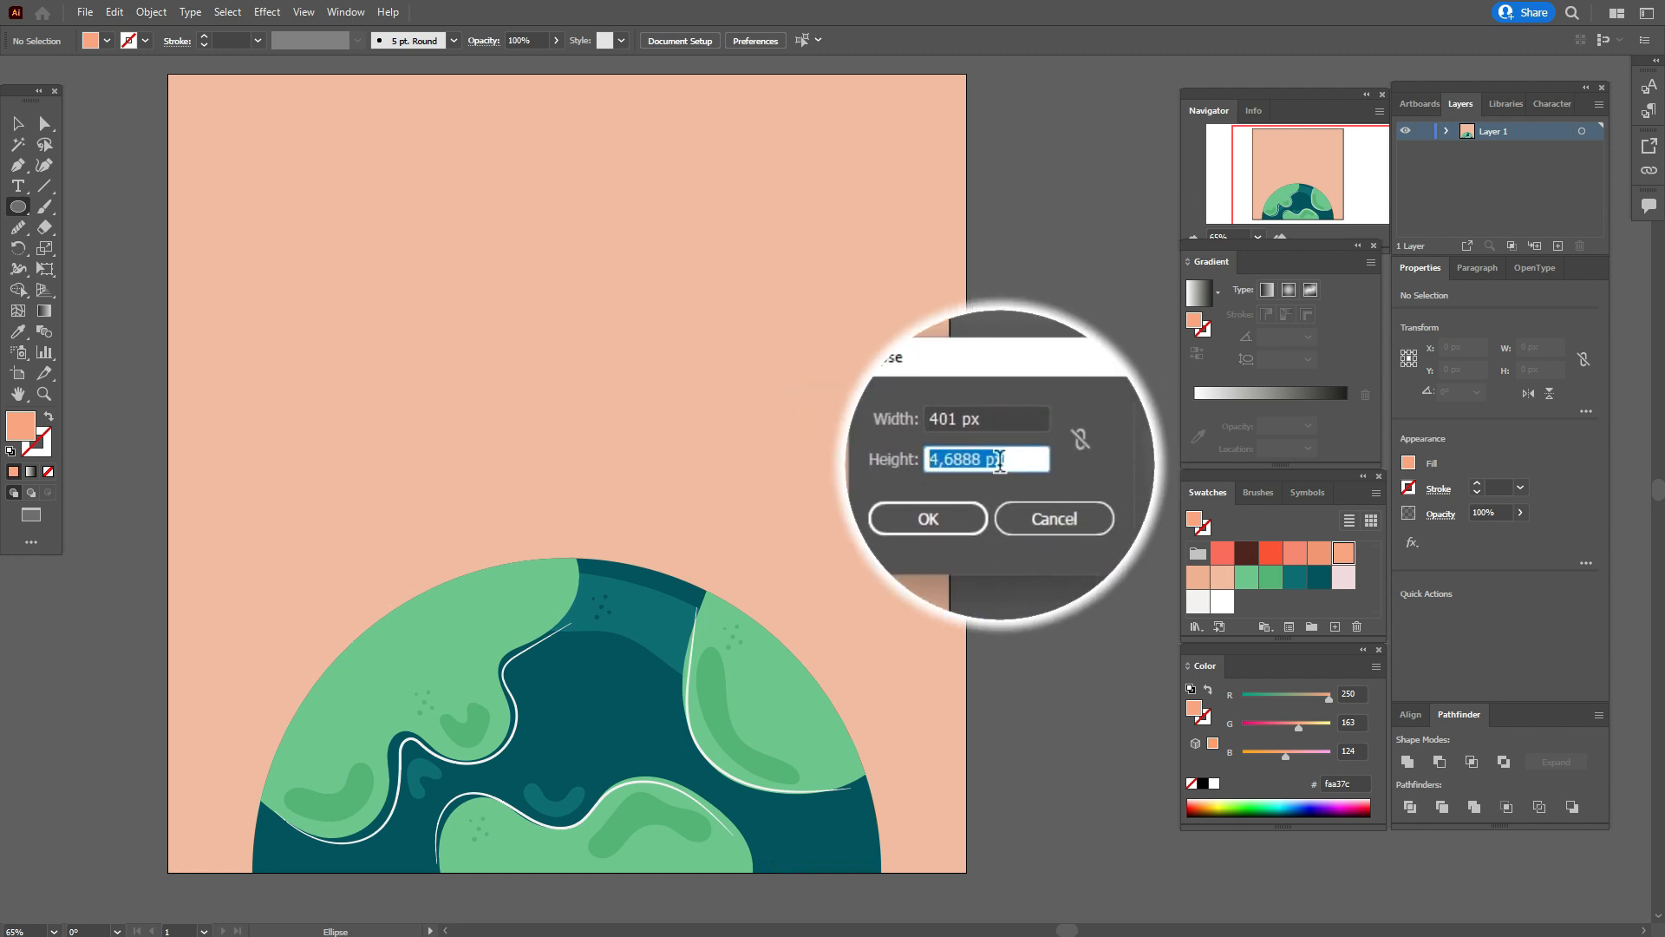
{"action": "type", "text": "665"}
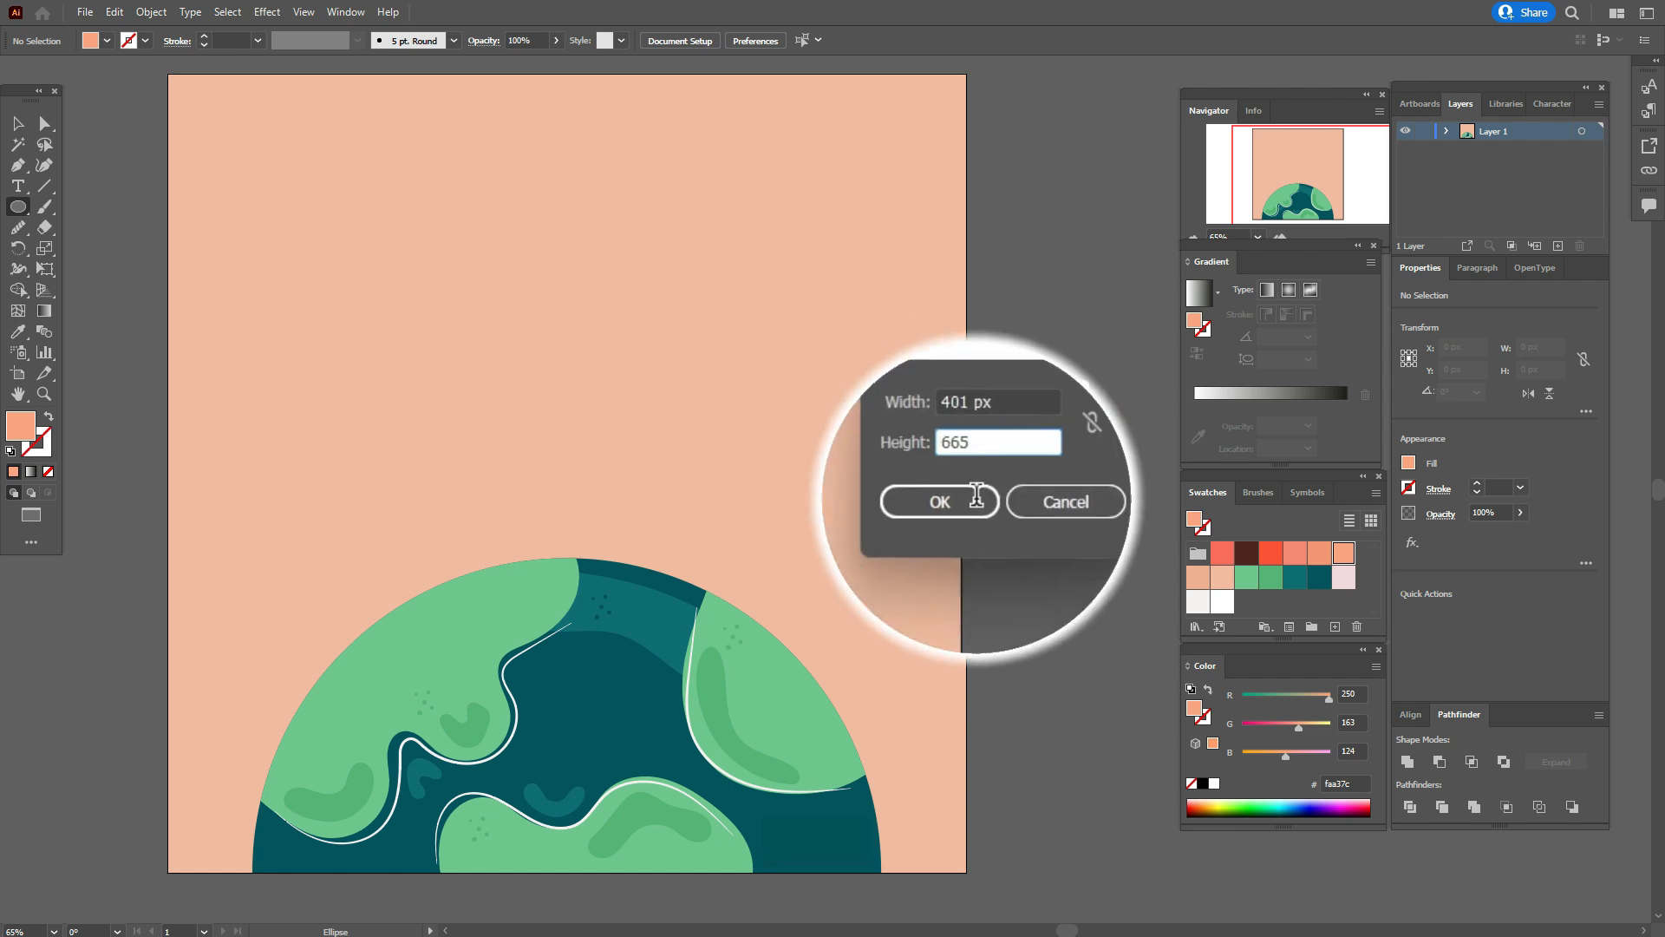
{"action": "left_click", "coordinate": [976, 494]}
Move the ellipse to the globe's left side, about X 216, Y 809 px, and send it to the back together with the background.
{"action": "left_click", "coordinate": [18, 393]}
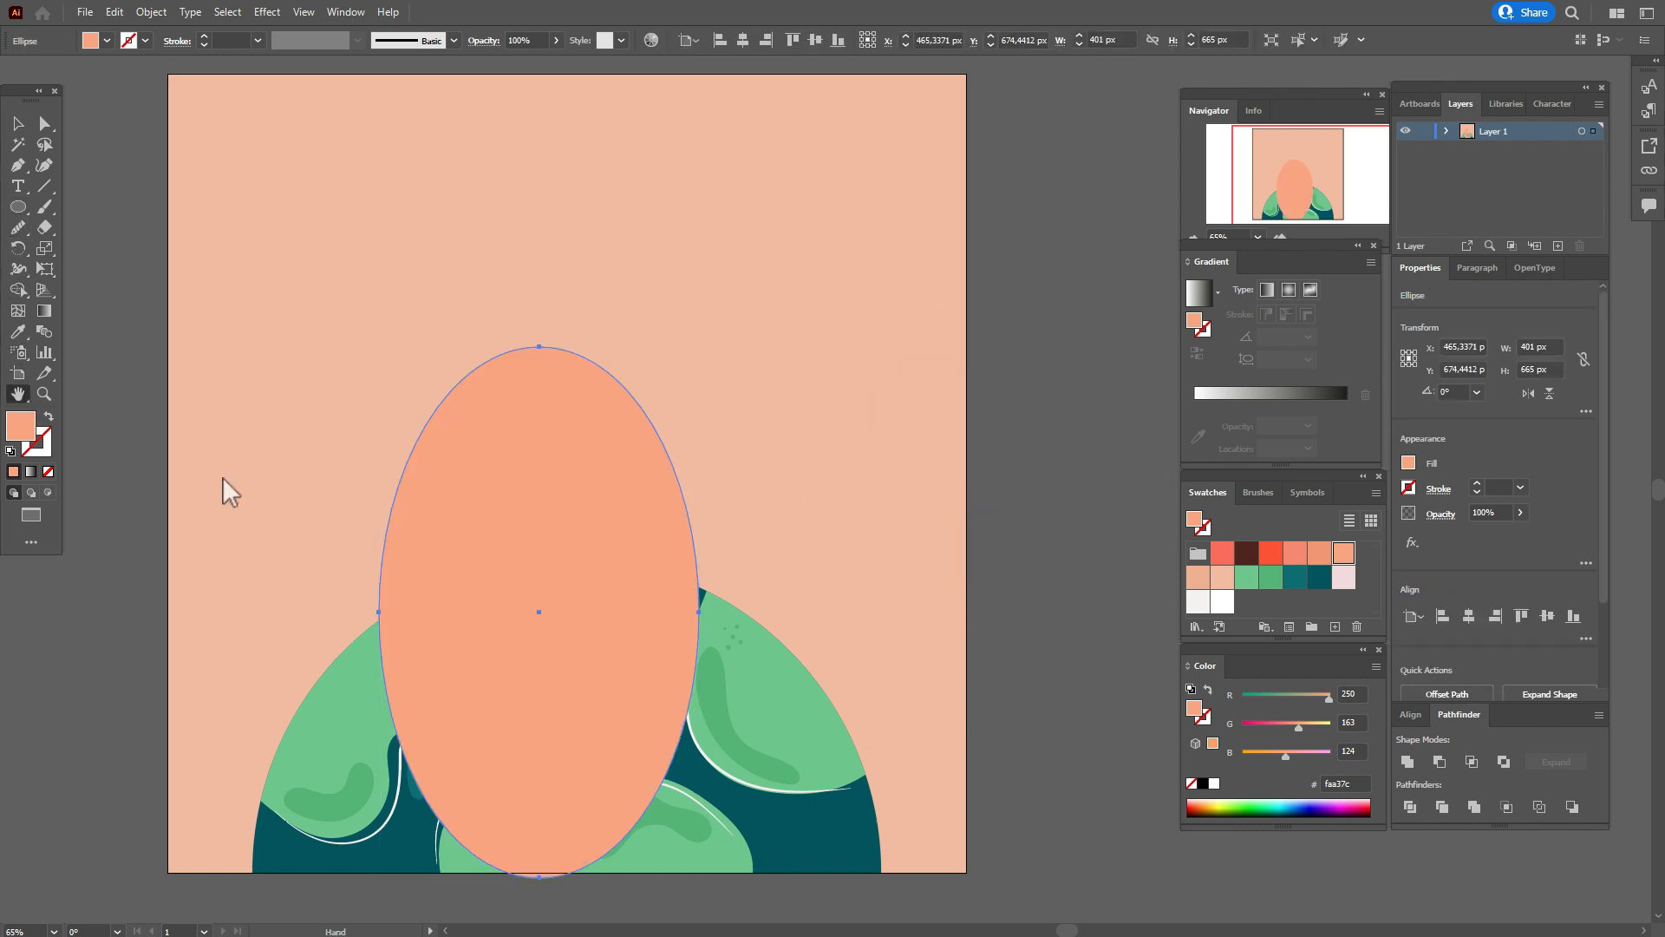
{"action": "left_click_drag", "start_coordinate": [555, 512], "coordinate": [606, 477]}
{"action": "left_click", "coordinate": [17, 123]}
{"action": "left_click_drag", "start_coordinate": [625, 449], "coordinate": [425, 560]}
{"action": "left_click", "coordinate": [672, 479], "text": "shift"}
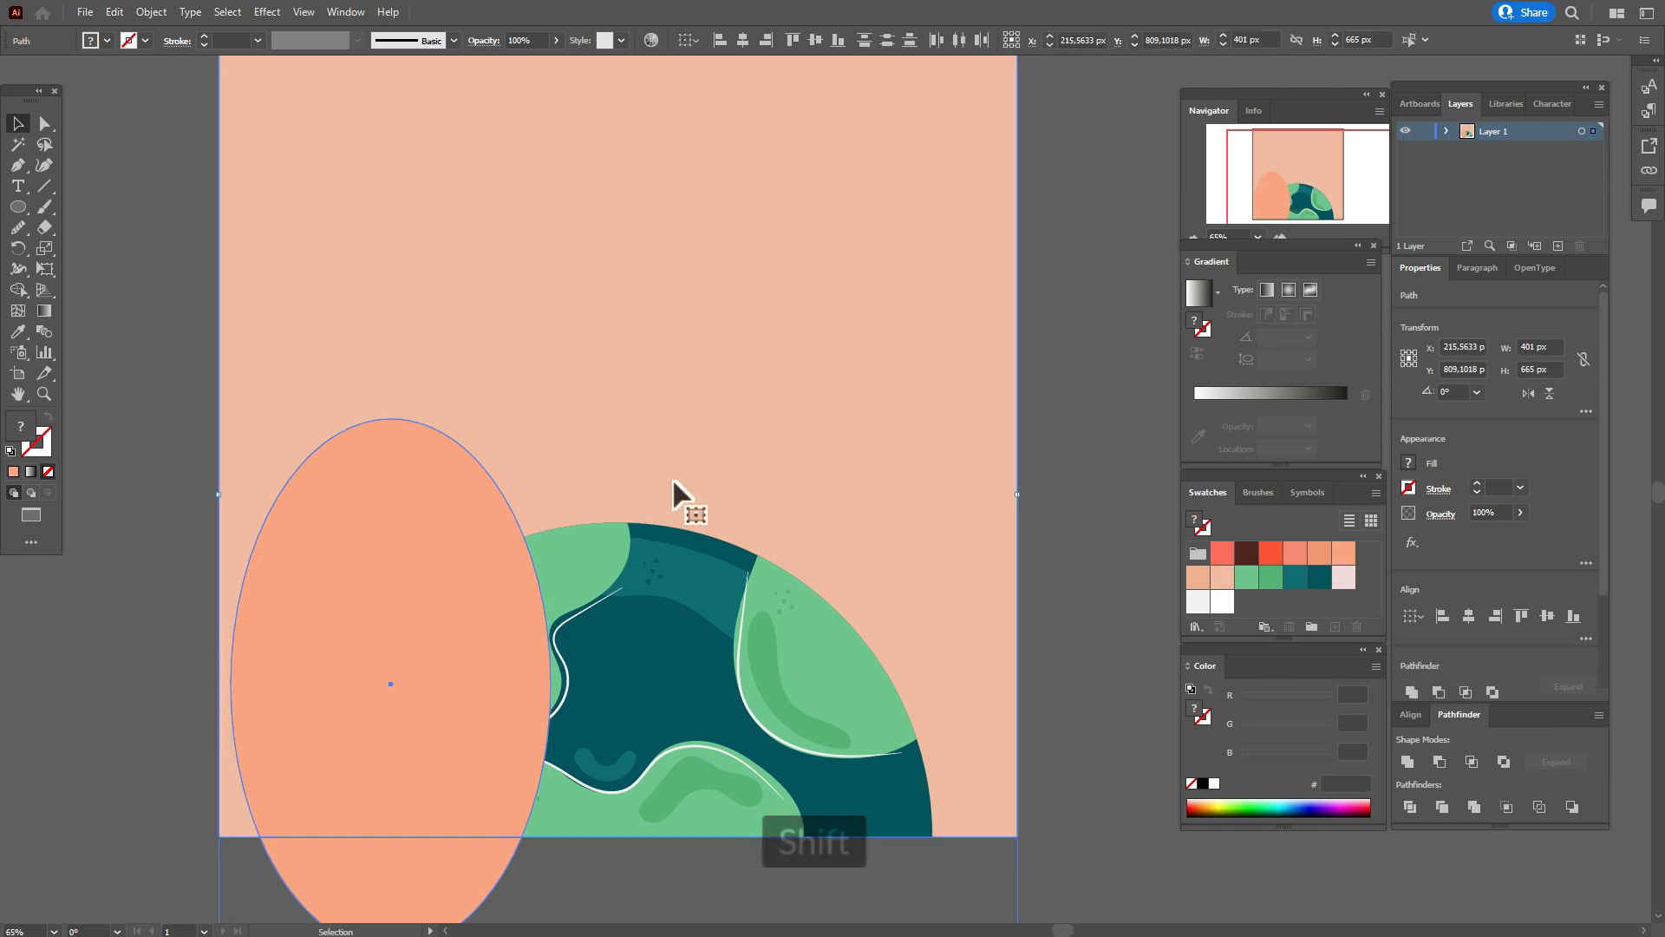
{"action": "right_click", "coordinate": [672, 478]}
{"action": "mouse_move", "coordinate": [833, 761]}
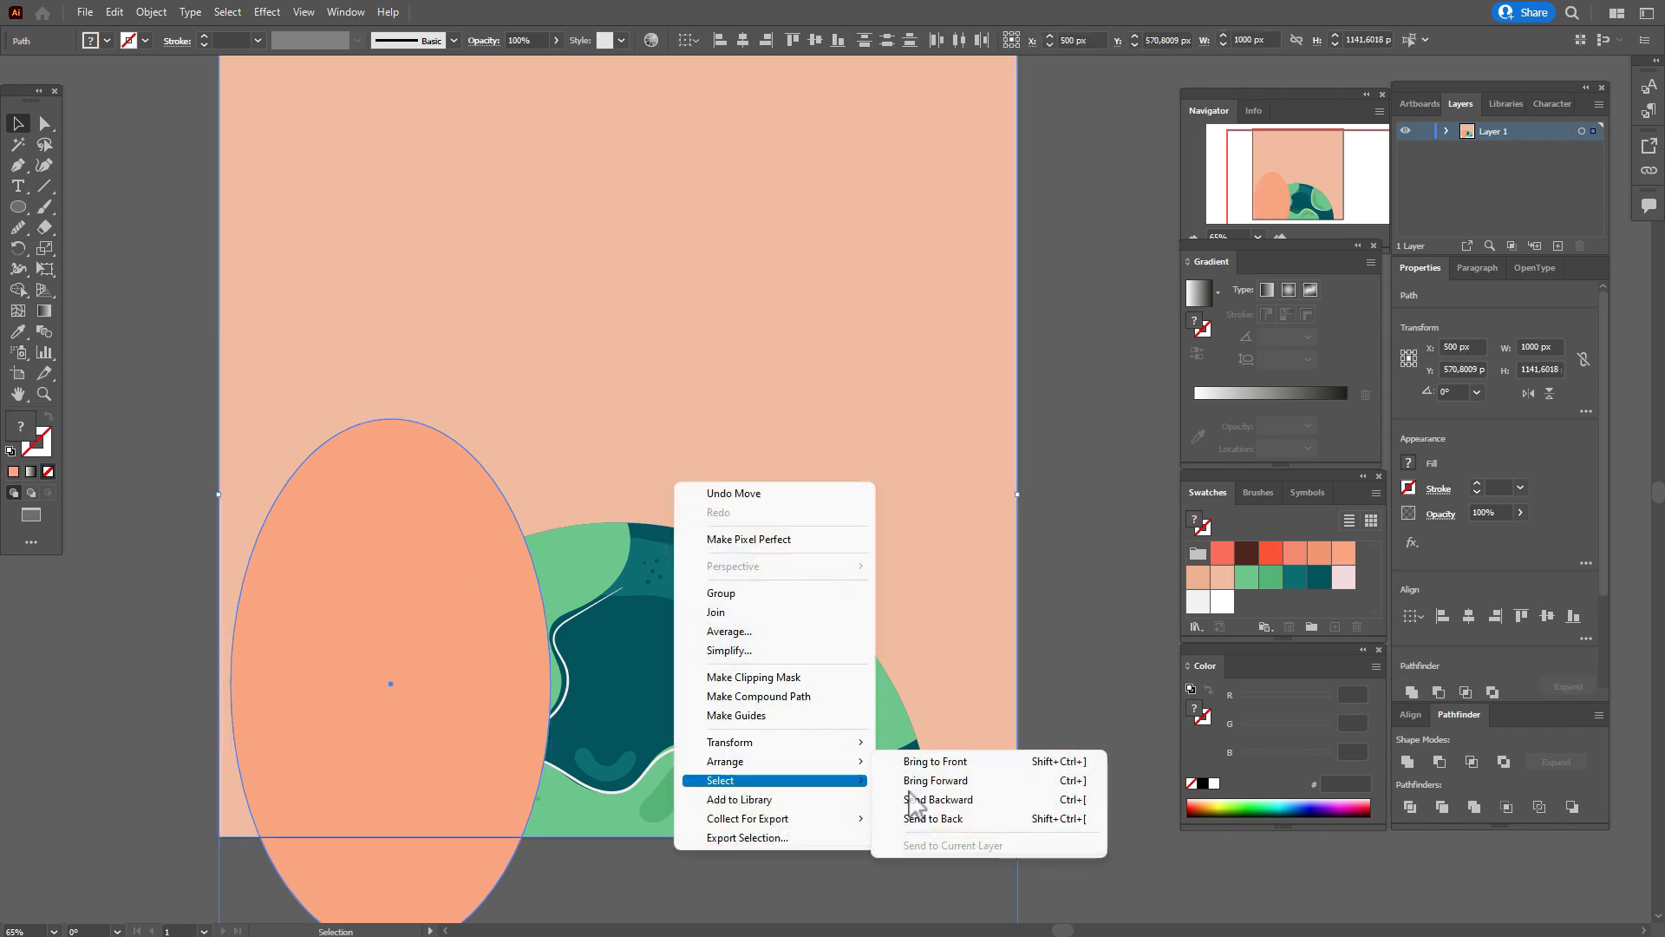
{"action": "left_click", "coordinate": [937, 824]}
{"action": "left_click", "coordinate": [1084, 631]}
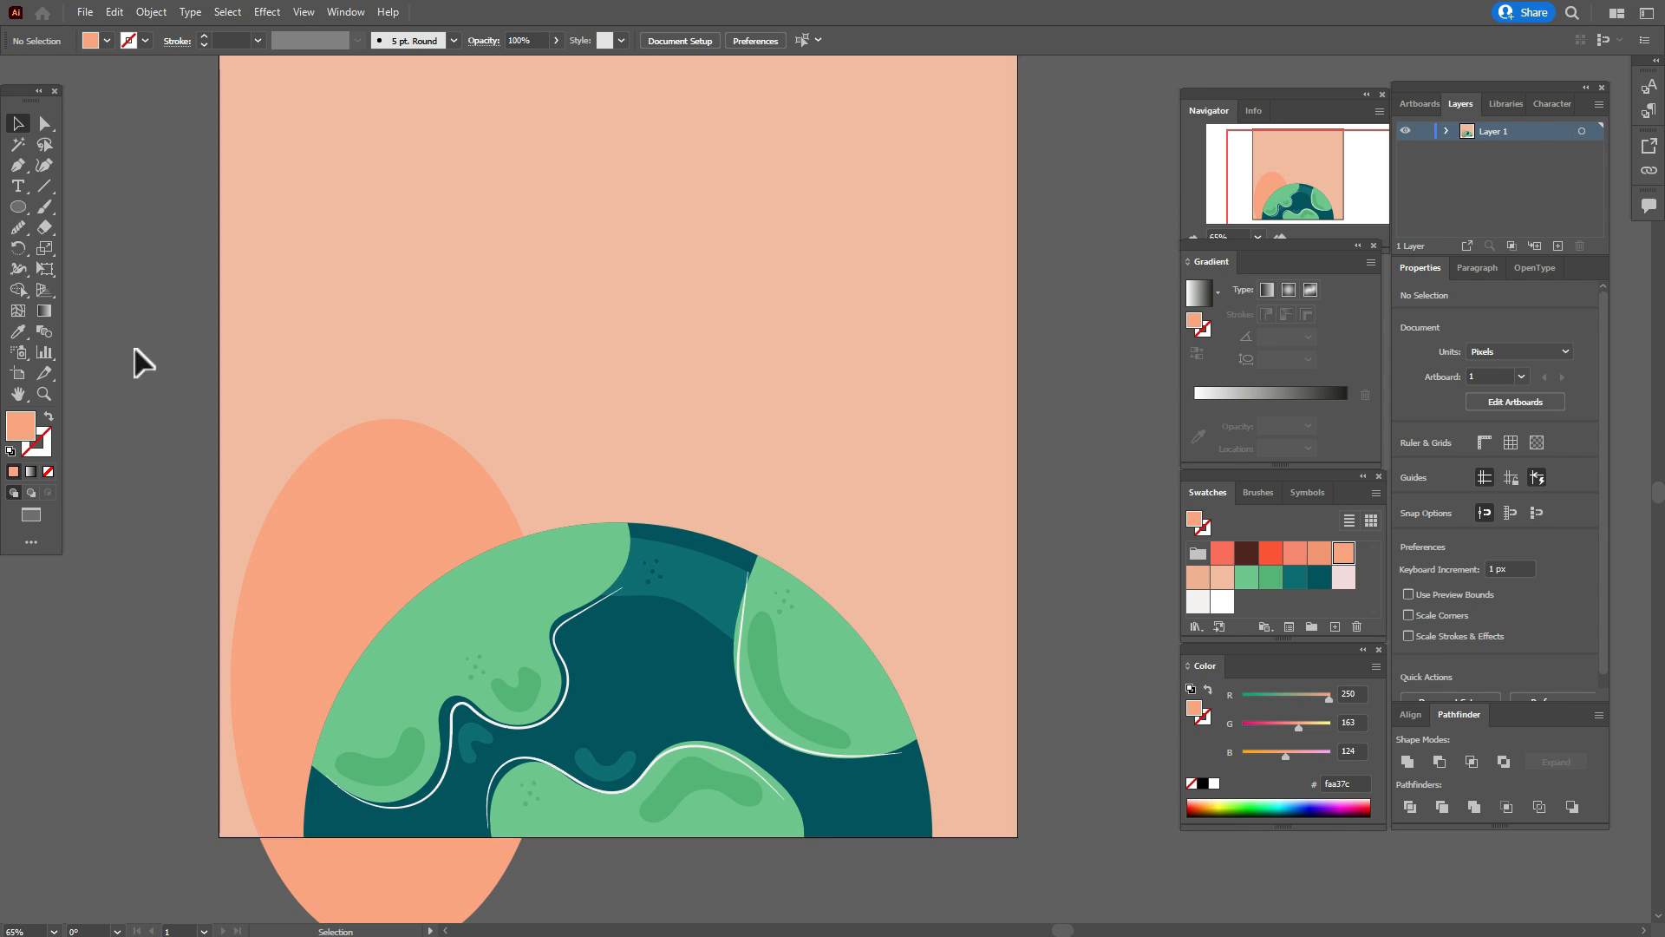
Draw a 138 by 94 px rectangle and place it against the ellipse's upper right edge, at about X 372, Y 574 px.
{"action": "left_click_drag", "start_coordinate": [17, 206], "coordinate": [88, 210]}
{"action": "left_click", "coordinate": [667, 414]}
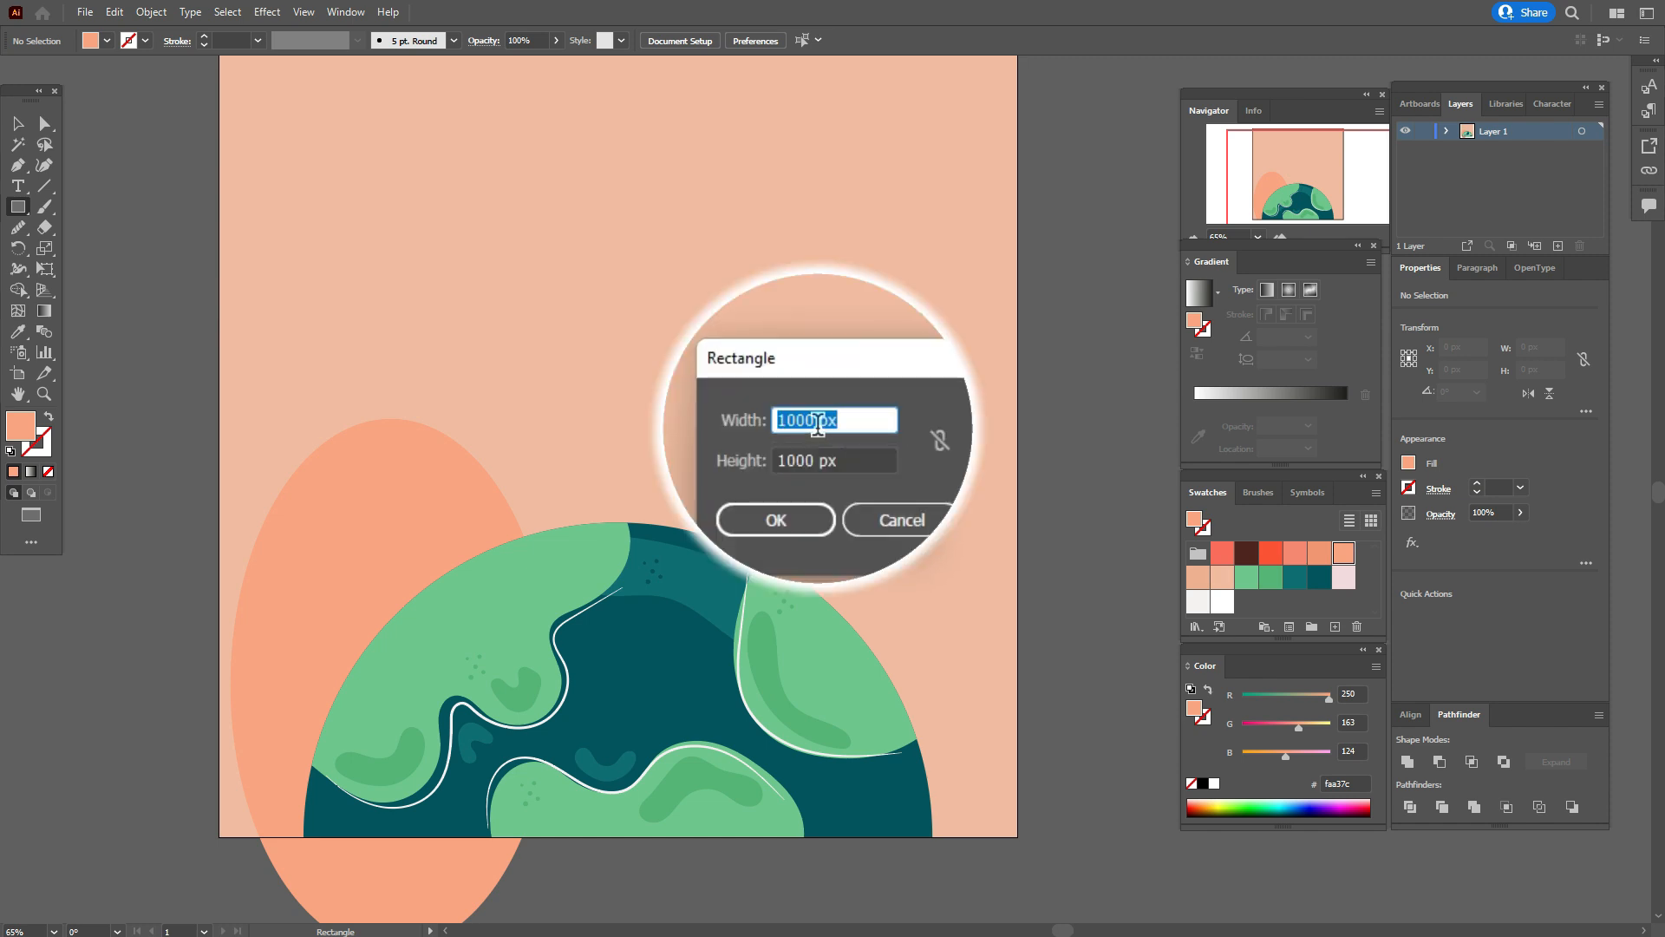
{"action": "type", "text": "138"}
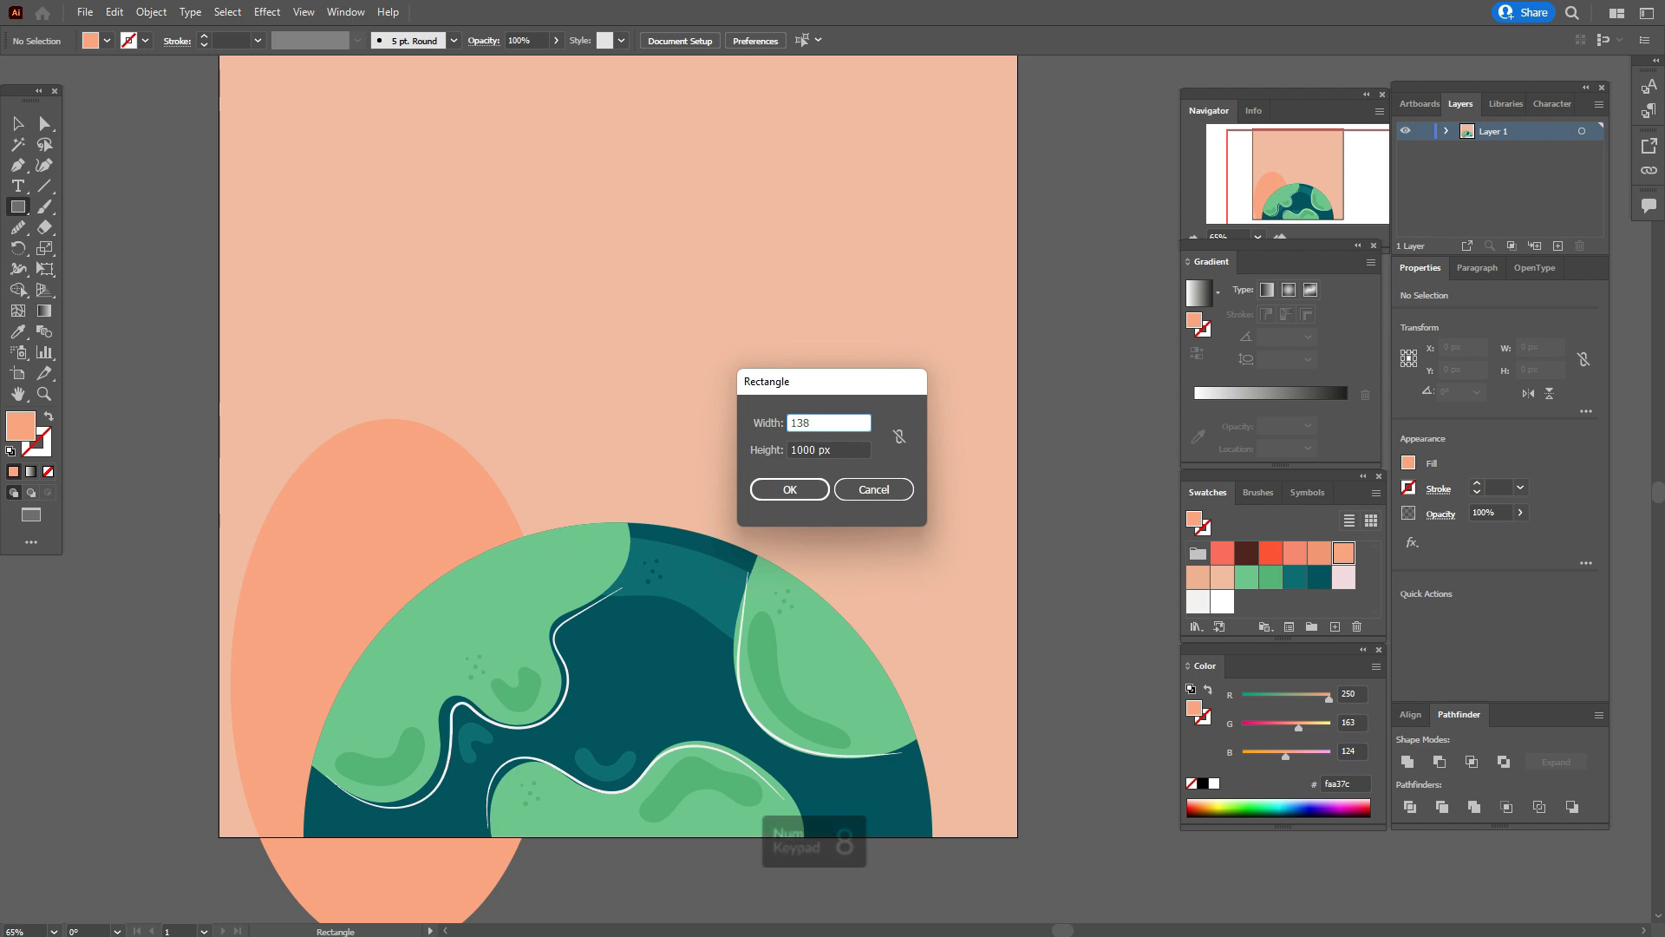
{"action": "key", "text": "Tab"}
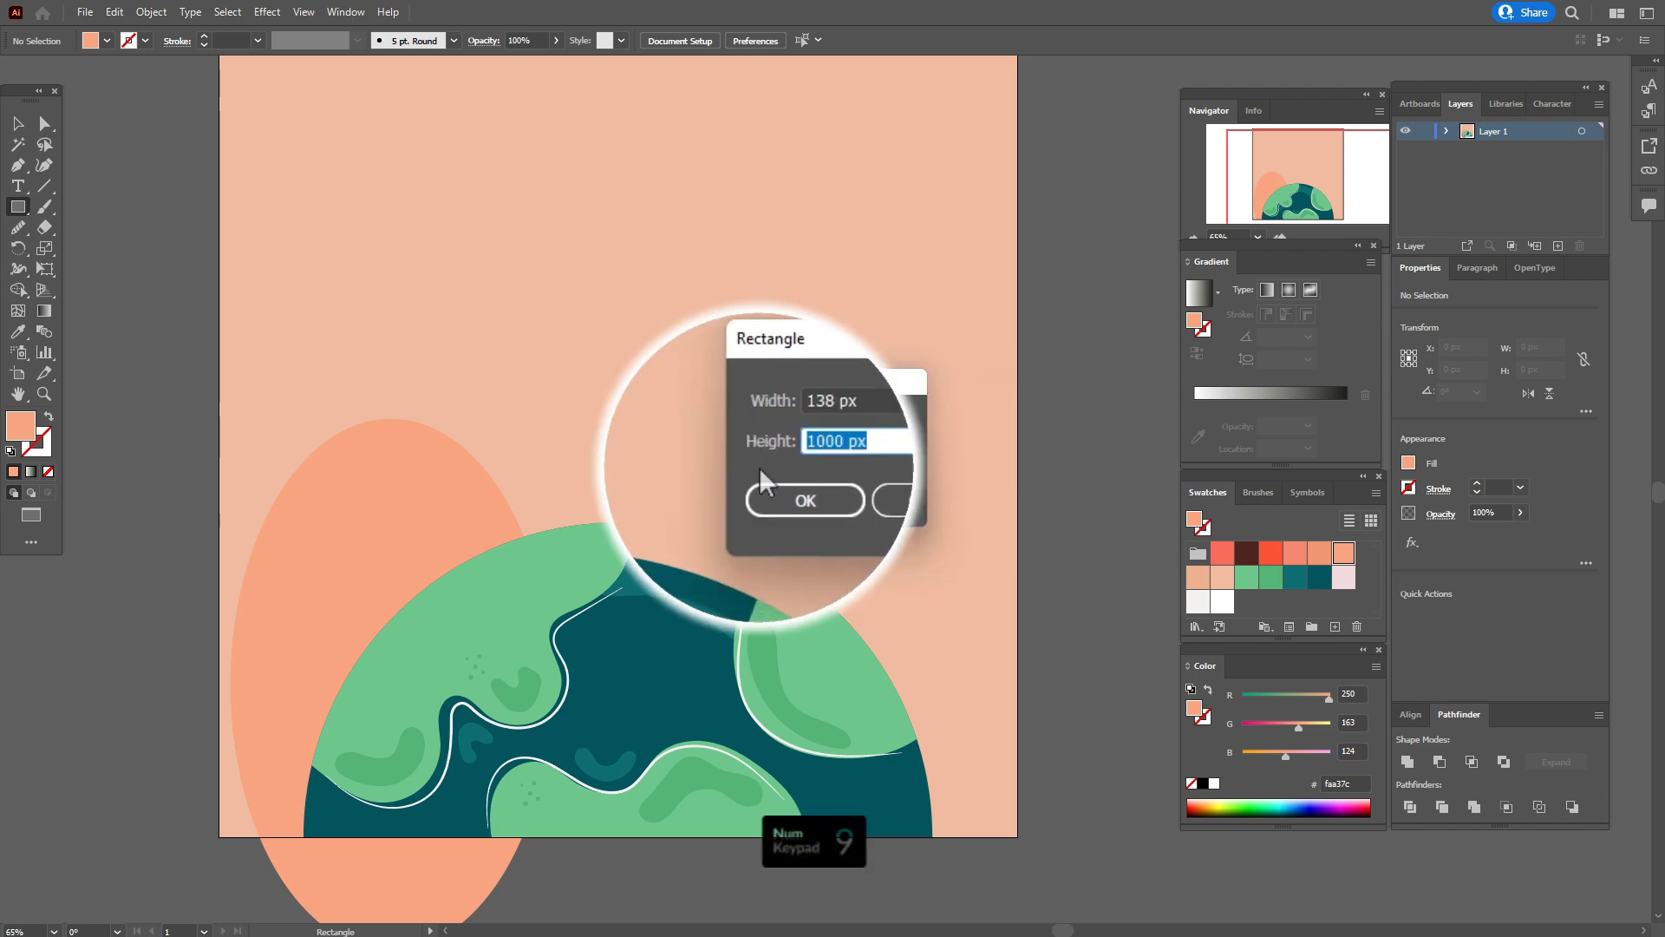
{"action": "type", "text": "94"}
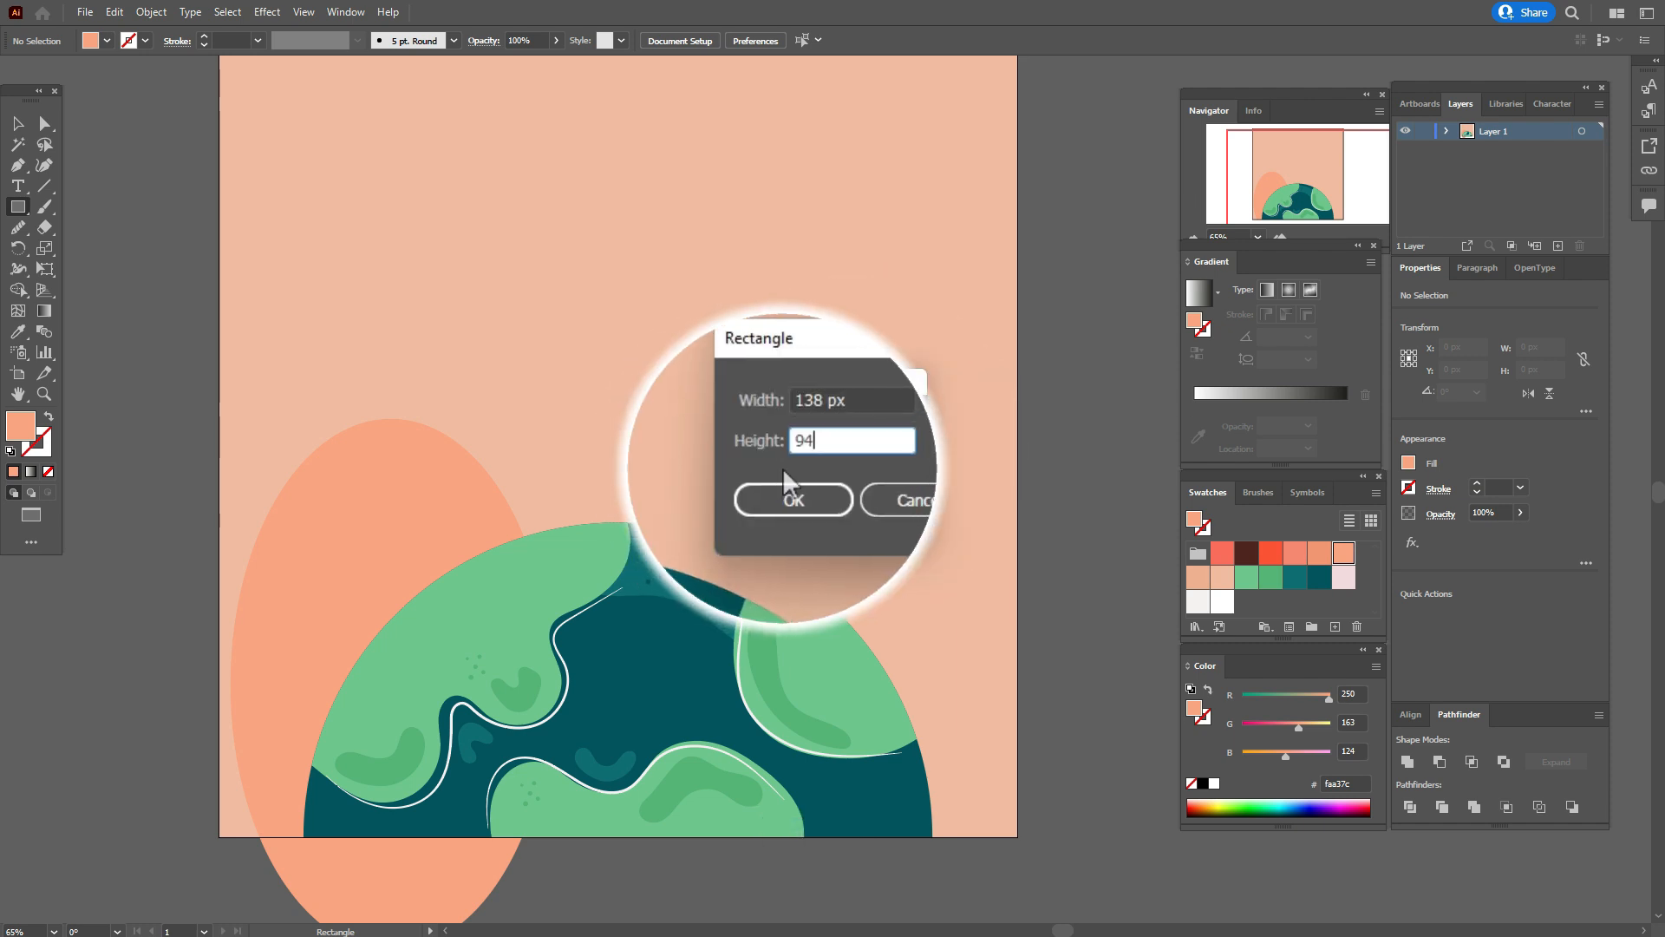
{"action": "left_click", "coordinate": [787, 489]}
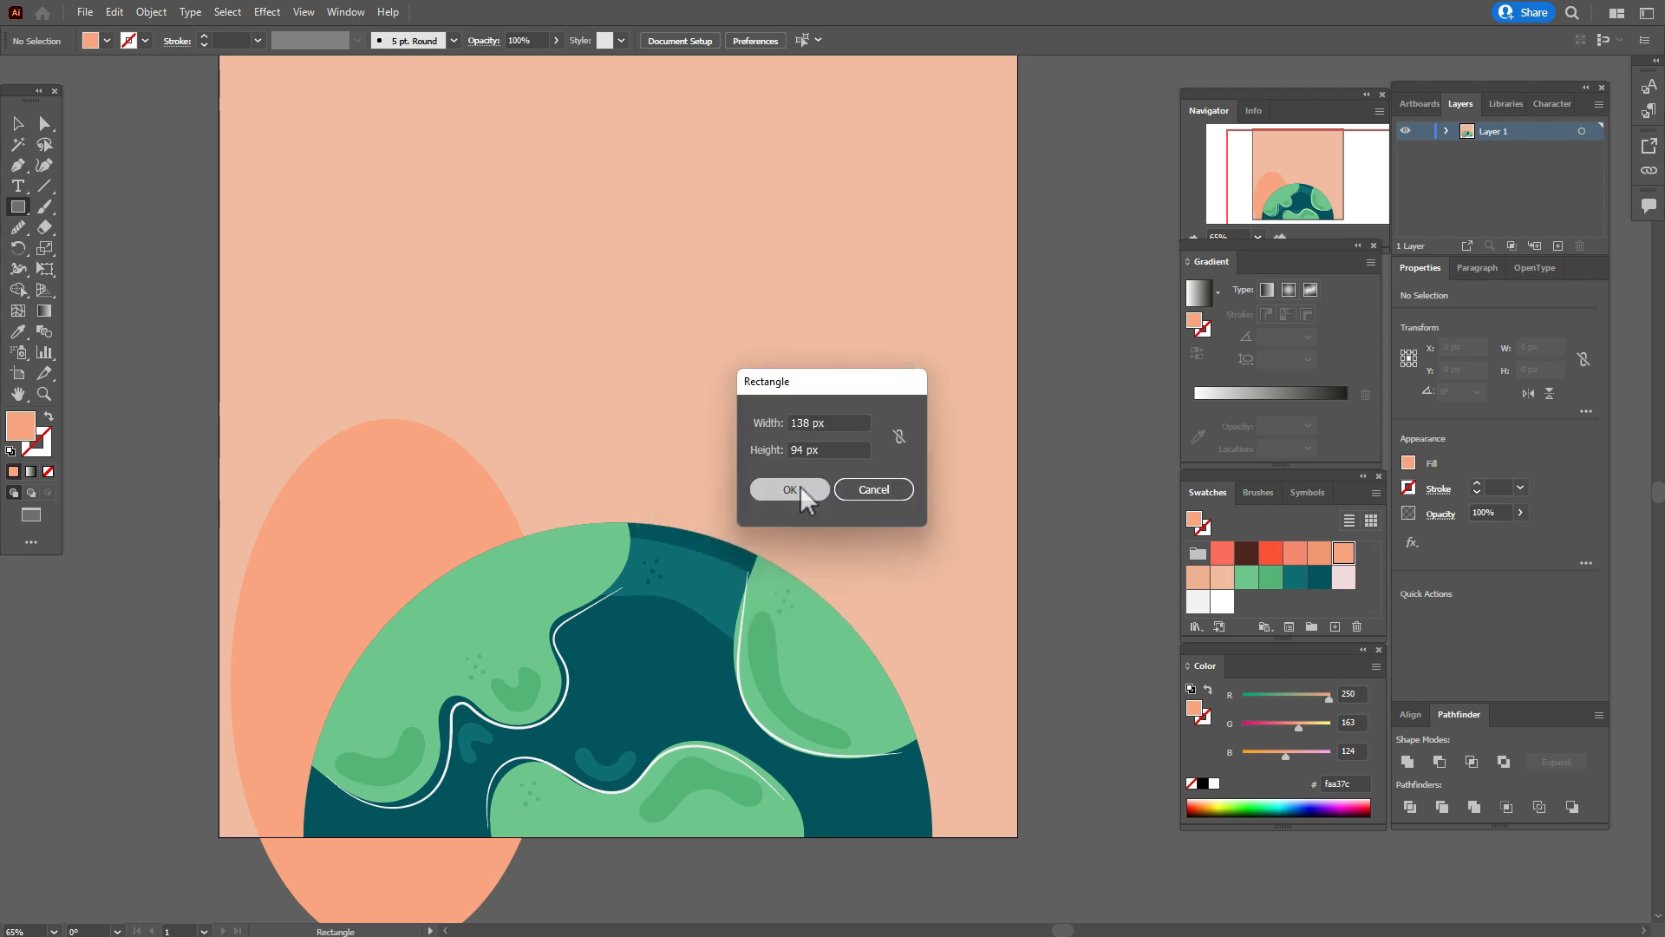
{"action": "left_click", "coordinate": [18, 123]}
{"action": "left_click_drag", "start_coordinate": [706, 476], "coordinate": [525, 511]}
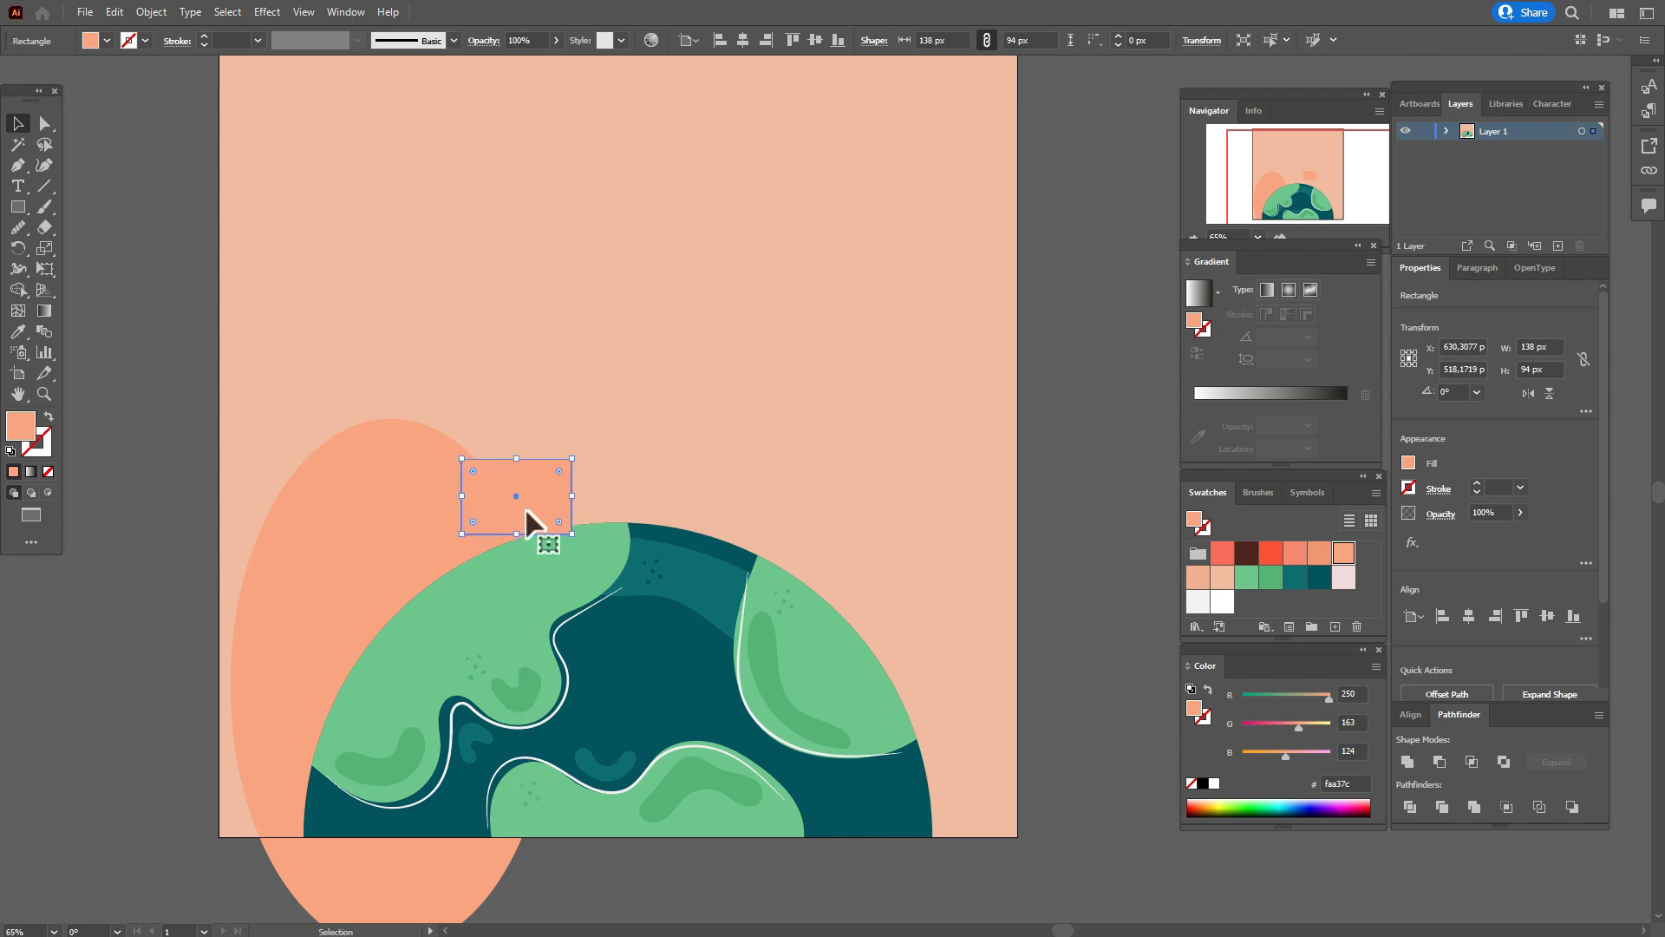
{"action": "left_click", "coordinate": [1068, 532]}
Draw a 307 by 307 px circle and place it over the globe's top, overlapping the rectangle, at about X 556, Y 547 px.
{"action": "left_click_drag", "start_coordinate": [19, 208], "coordinate": [121, 251]}
{"action": "left_click", "coordinate": [675, 429]}
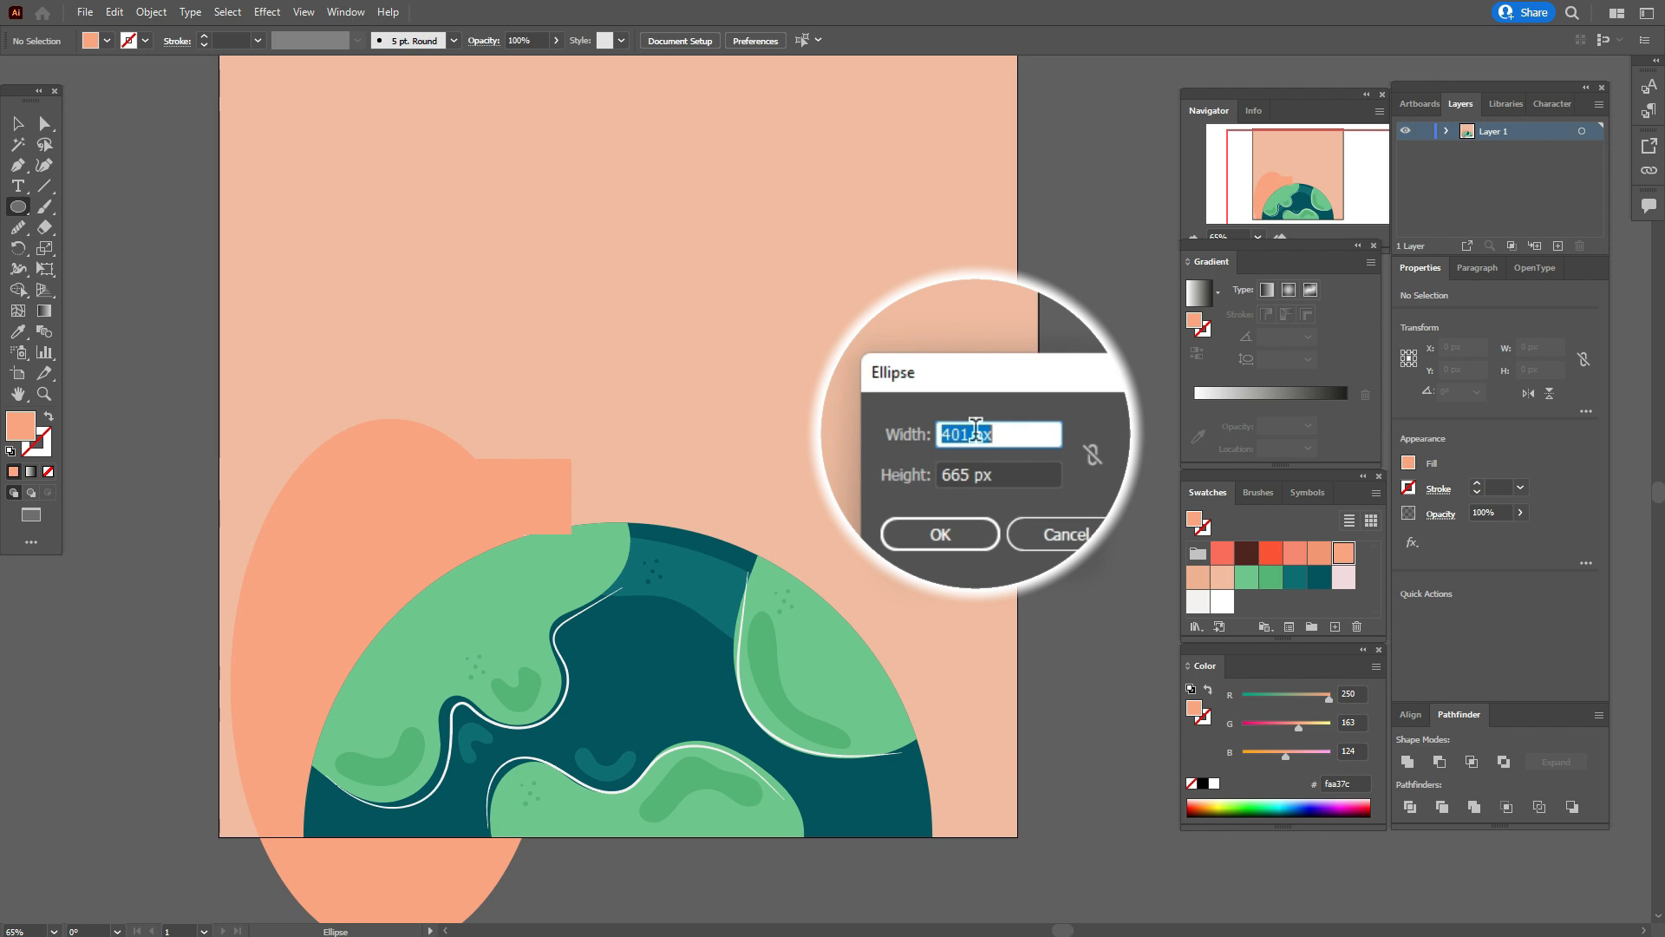
{"action": "type", "text": "307"}
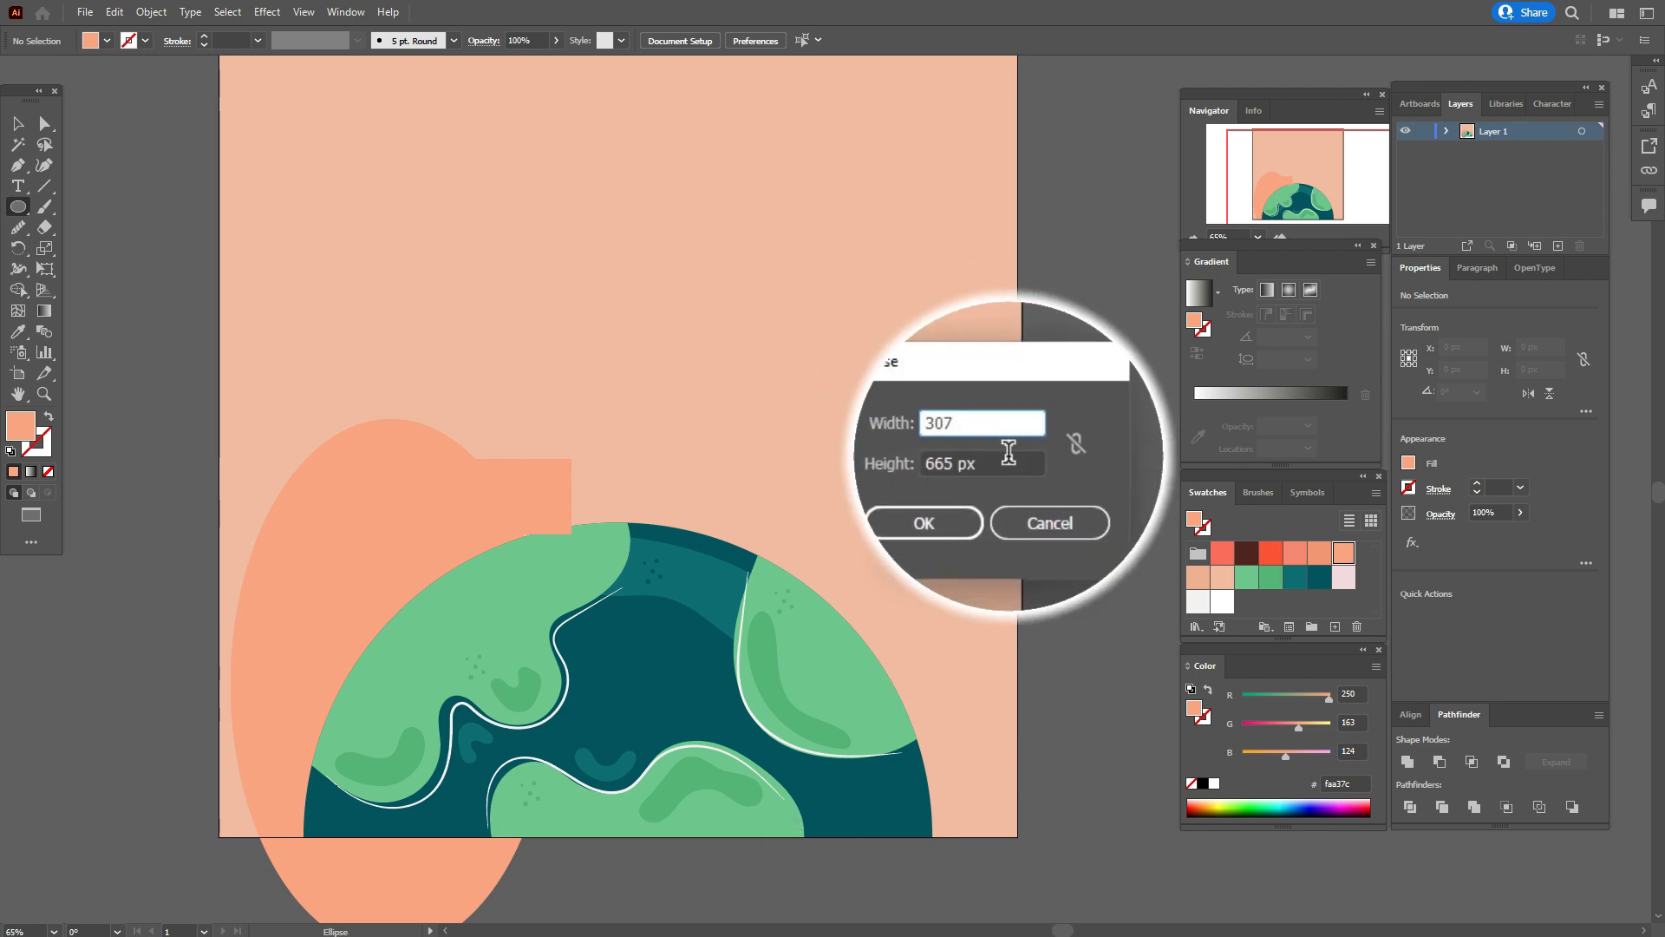
{"action": "key", "text": "Tab"}
{"action": "type", "text": "37"}
{"action": "key", "text": "BackSpace"}
{"action": "type", "text": "07"}
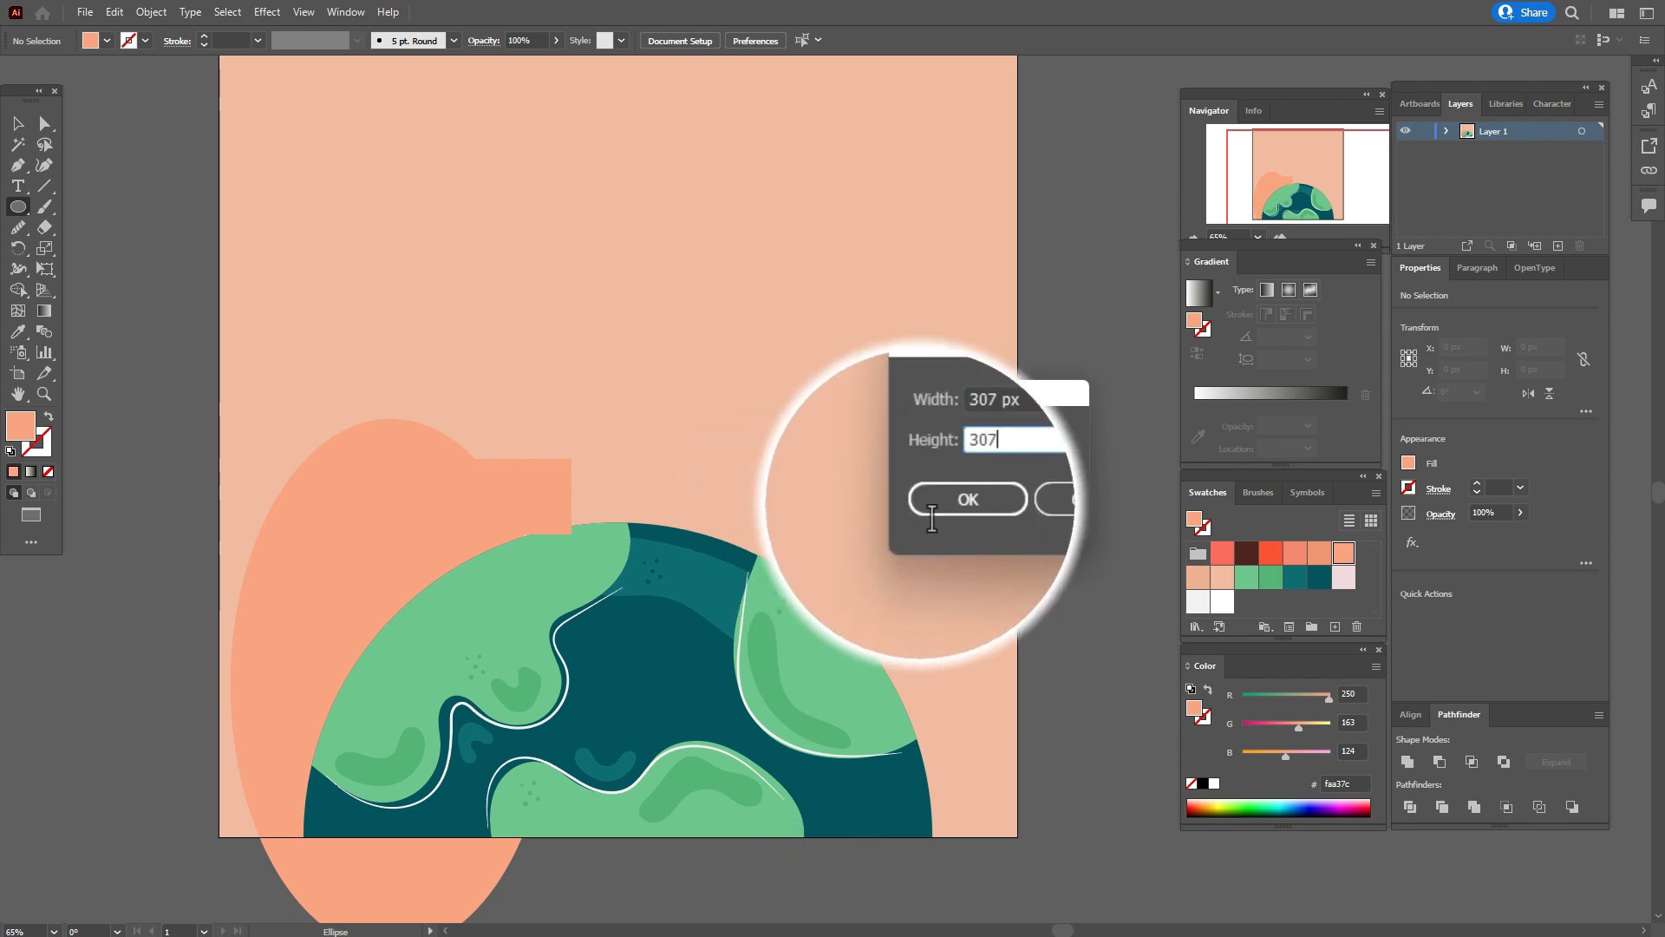
{"action": "key", "text": "Return"}
{"action": "key", "text": "v"}
{"action": "left_click_drag", "start_coordinate": [843, 525], "coordinate": [705, 449]}
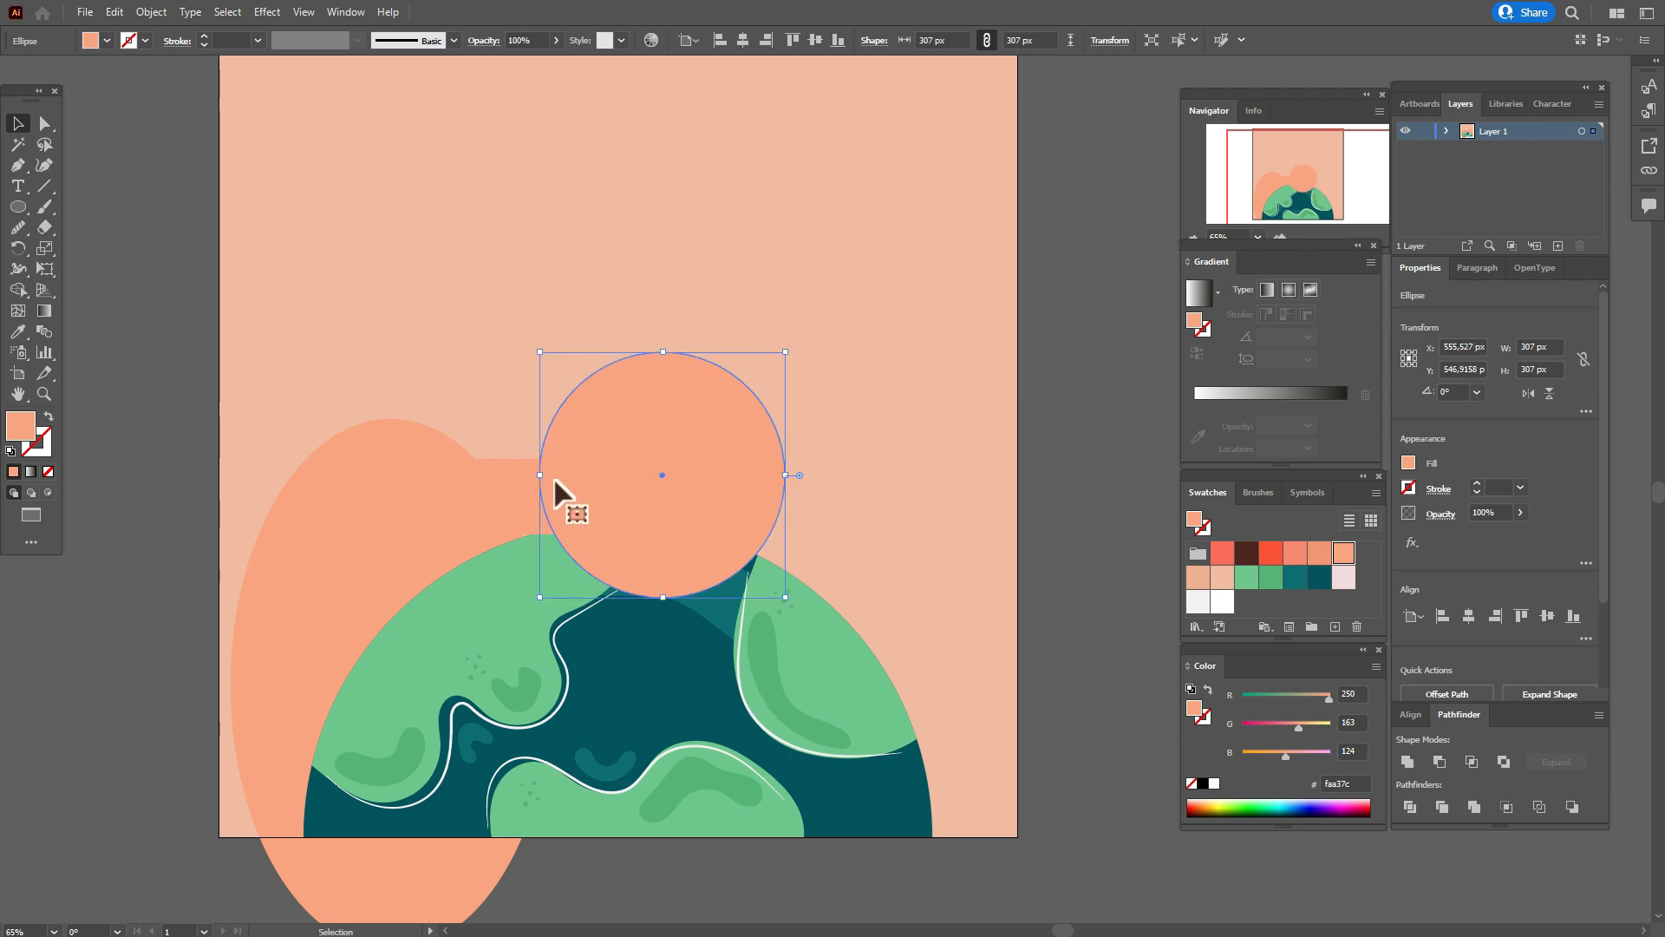
Send the circle, rectangle, large ellipse and peach background to the back, behind the globe.
{"action": "left_click", "coordinate": [518, 485], "text": "shift"}
{"action": "left_click", "coordinate": [395, 502], "text": "shift"}
{"action": "left_click", "coordinate": [826, 482], "text": "shift"}
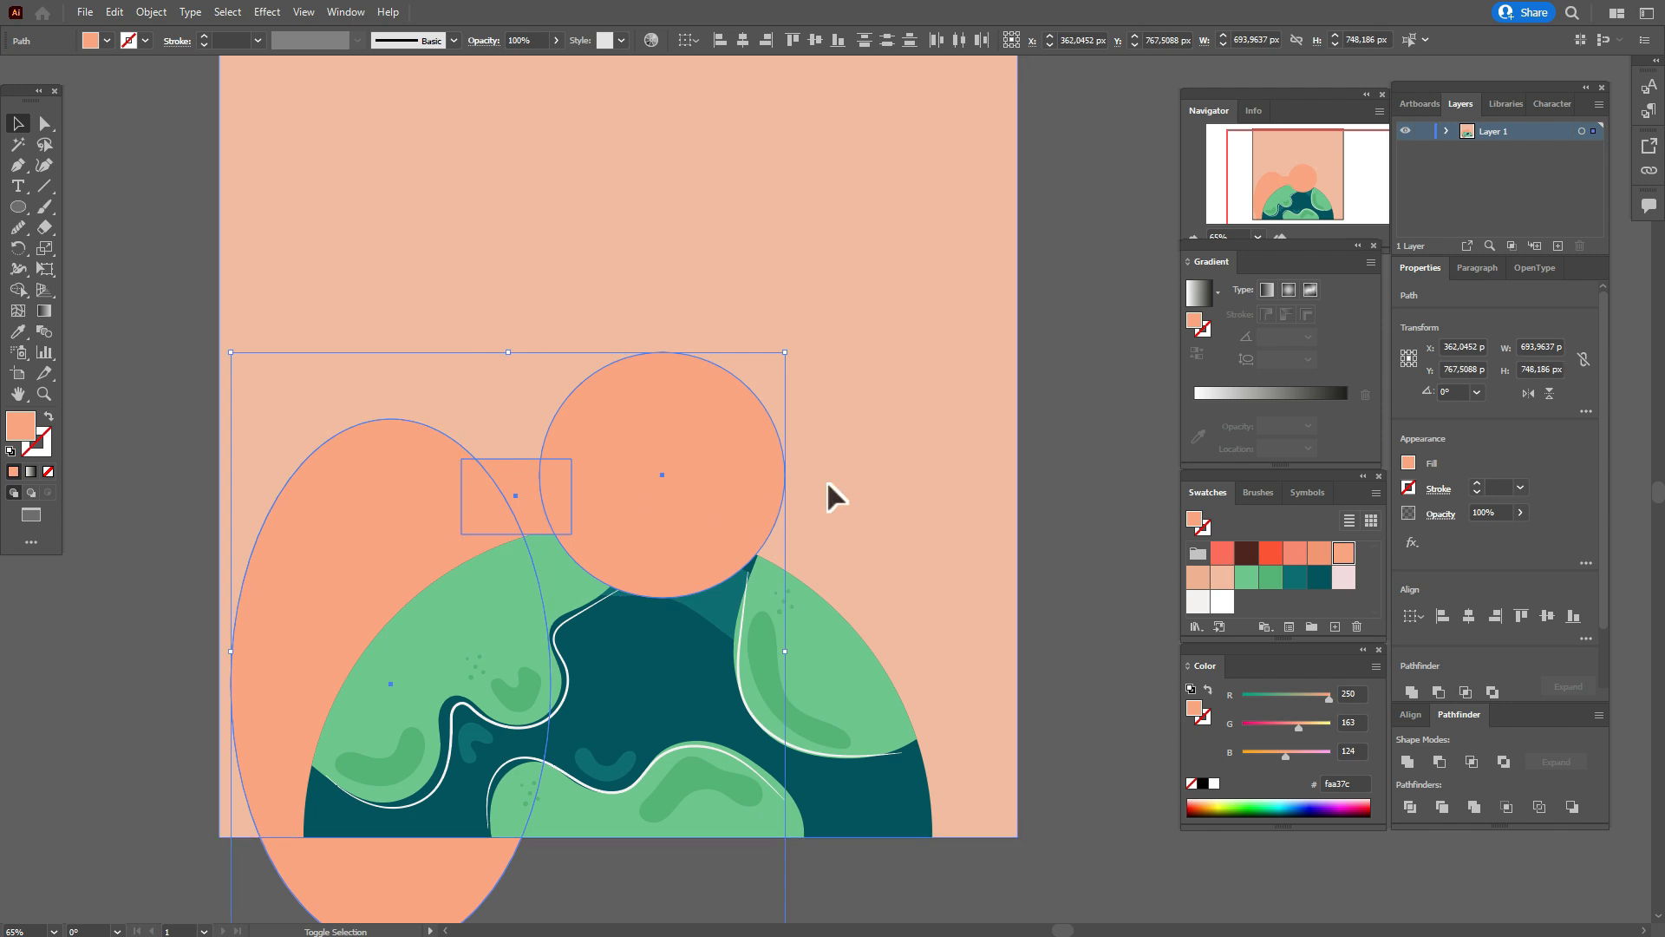
{"action": "right_click", "coordinate": [846, 482]}
{"action": "mouse_move", "coordinate": [998, 767]}
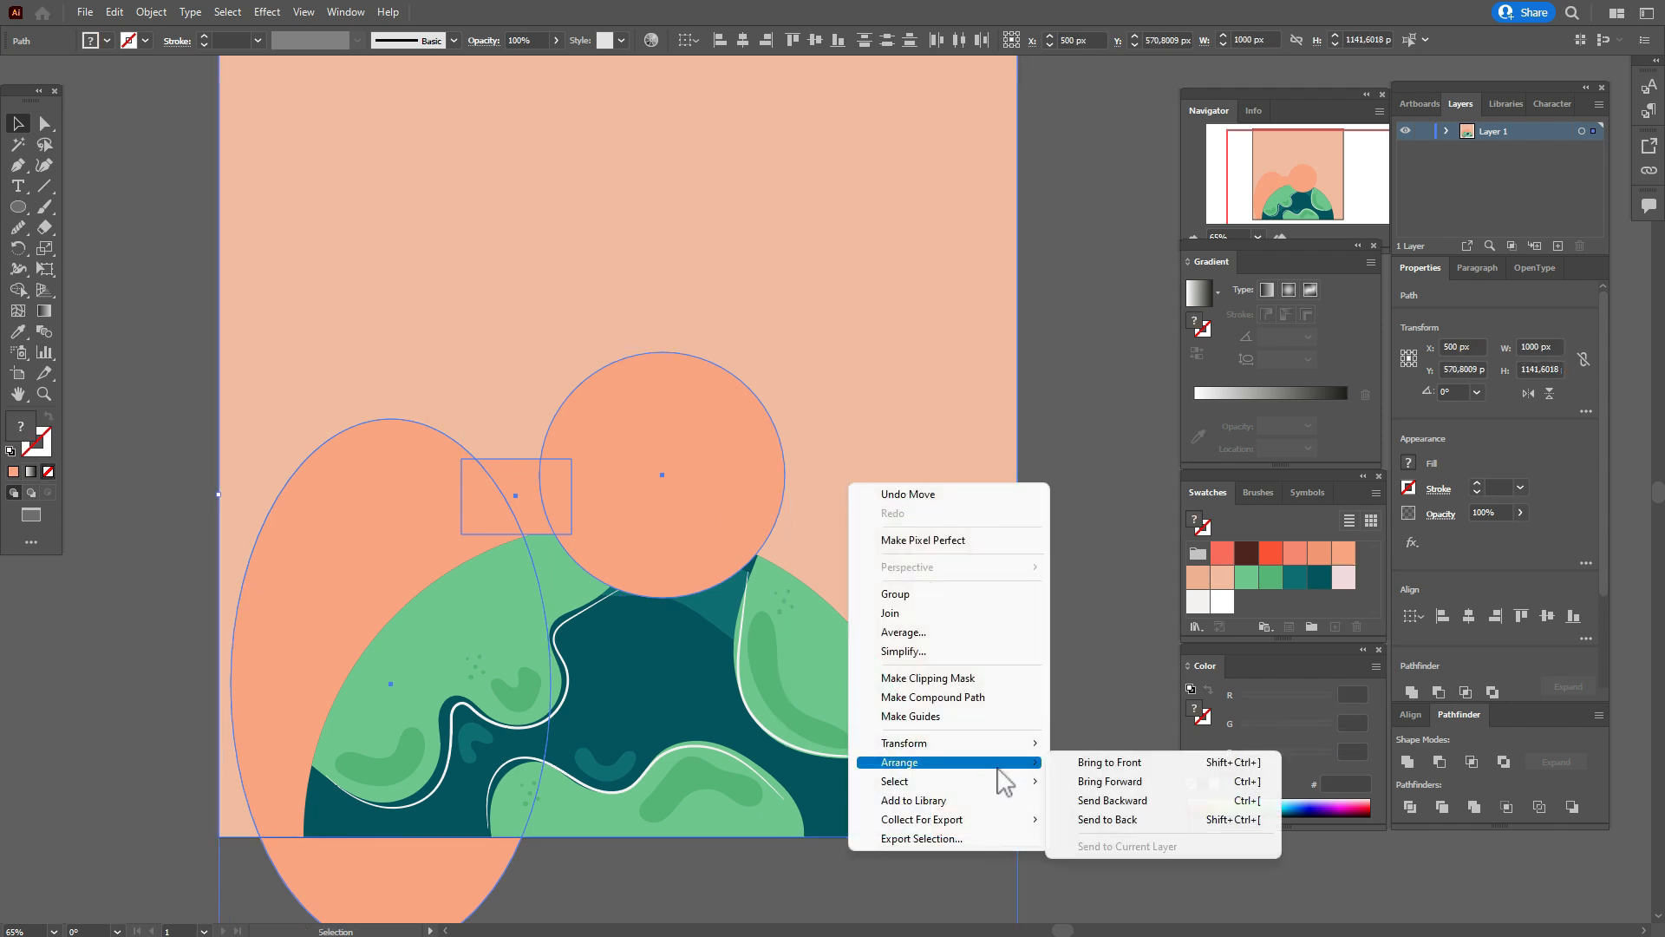
{"action": "left_click", "coordinate": [1080, 821]}
{"action": "left_click", "coordinate": [1078, 694]}
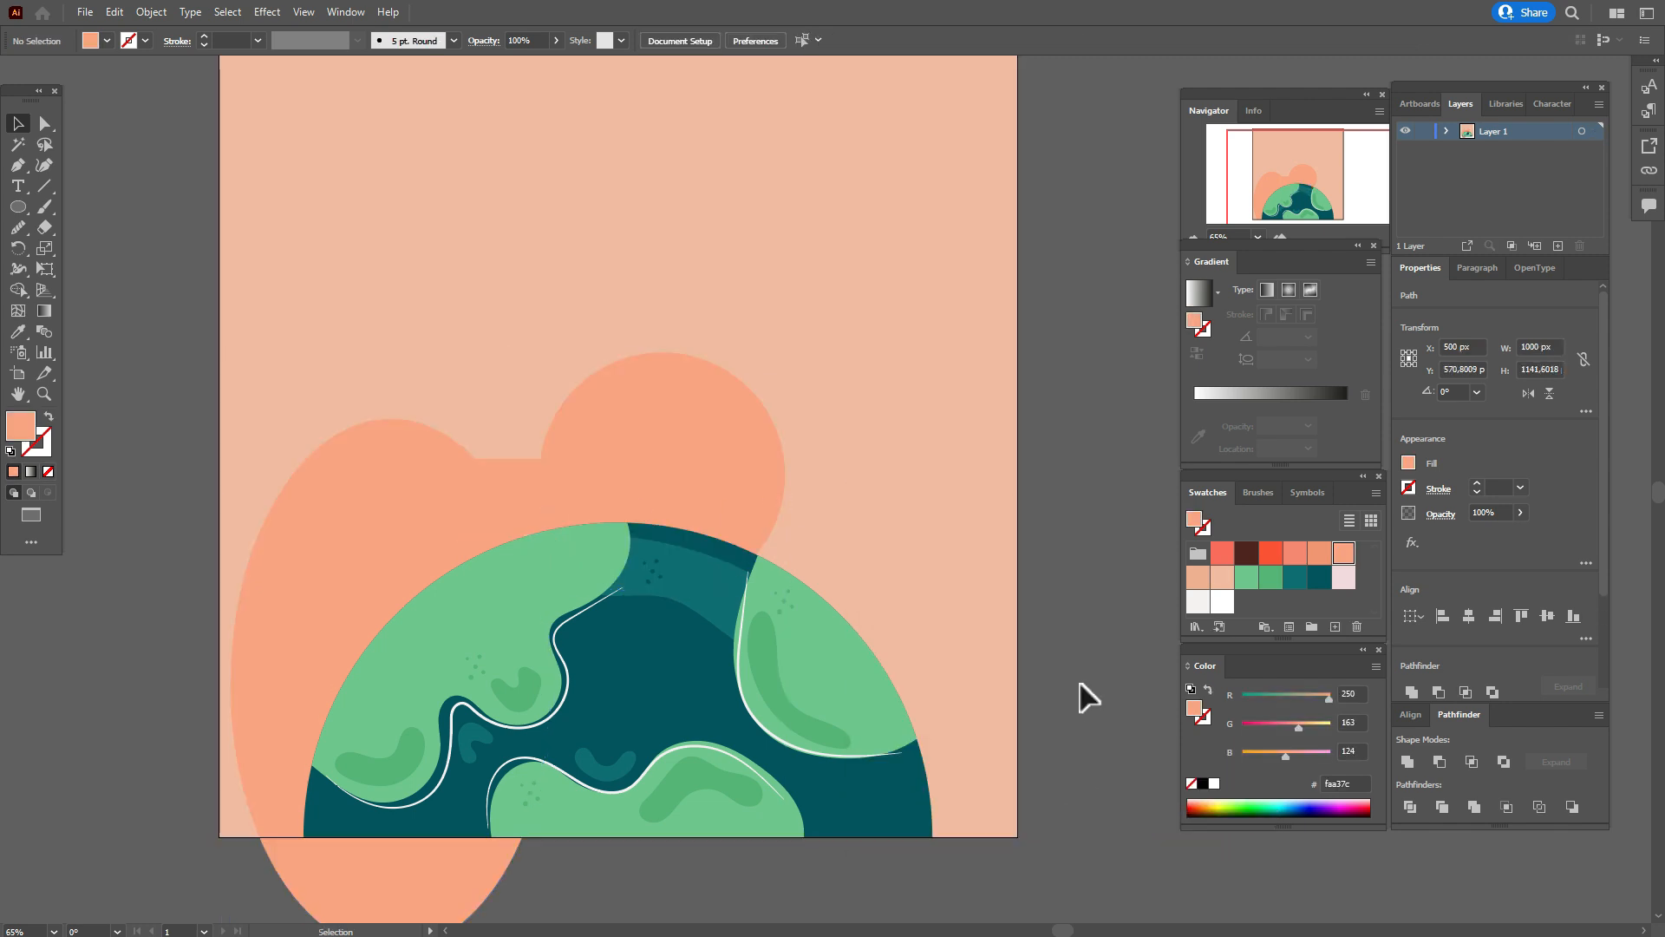
Move the circle, rectangle and large ellipse together about 10 px up.
{"action": "left_click", "coordinate": [519, 506]}
{"action": "left_click", "coordinate": [394, 517], "text": "shift"}
{"action": "left_click", "coordinate": [624, 488], "text": "shift"}
{"action": "left_click_drag", "start_coordinate": [652, 466], "coordinate": [652, 458]}
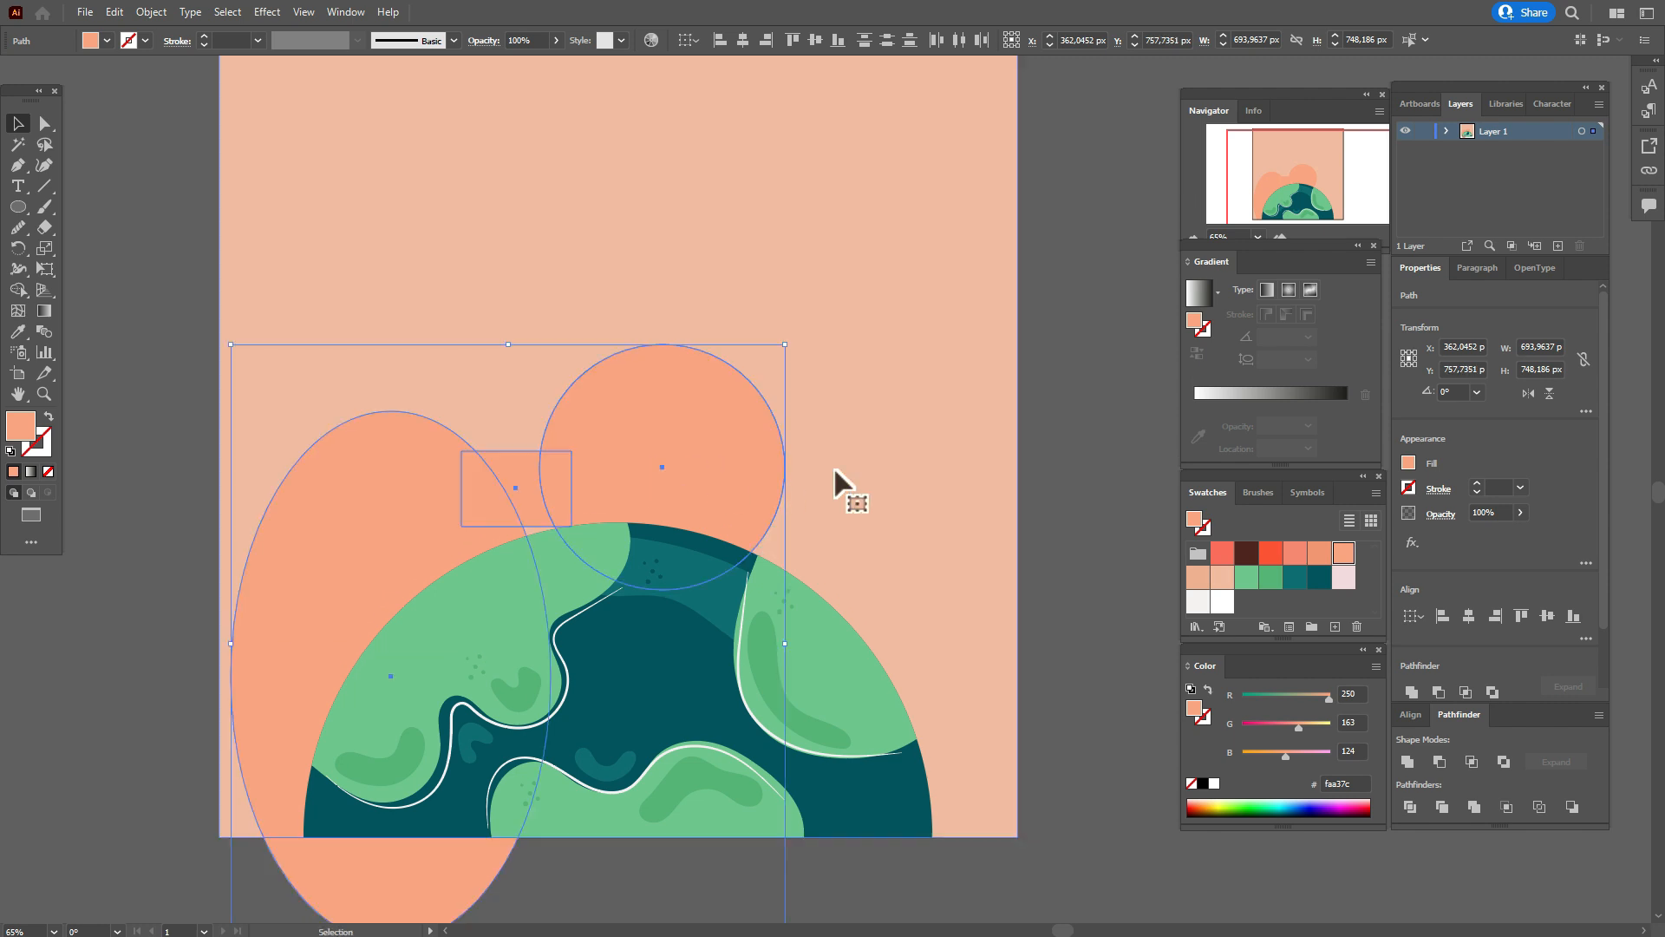
{"action": "left_click", "coordinate": [1054, 481]}
Shift the rectangle slightly right and down between the large ellipse and the circle, to about X 381, Y 581 px.
{"action": "left_click_drag", "start_coordinate": [510, 480], "coordinate": [518, 493]}
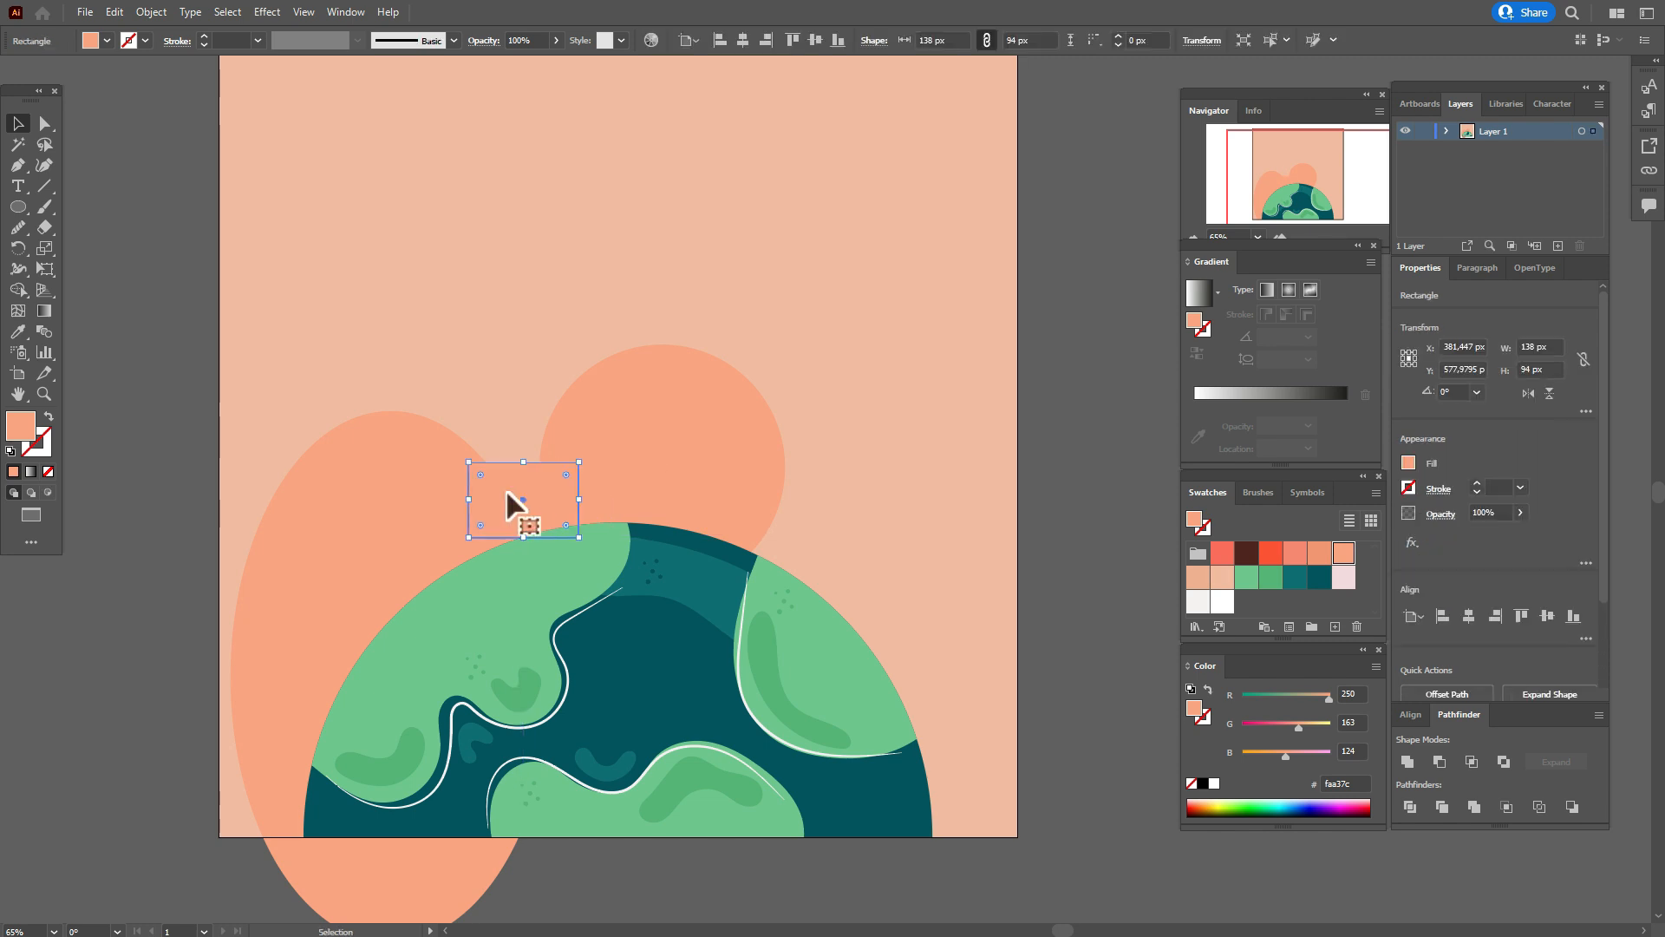
{"action": "key", "text": "Down"}
{"action": "key", "text": "Down"}
{"action": "key", "text": "Down"}
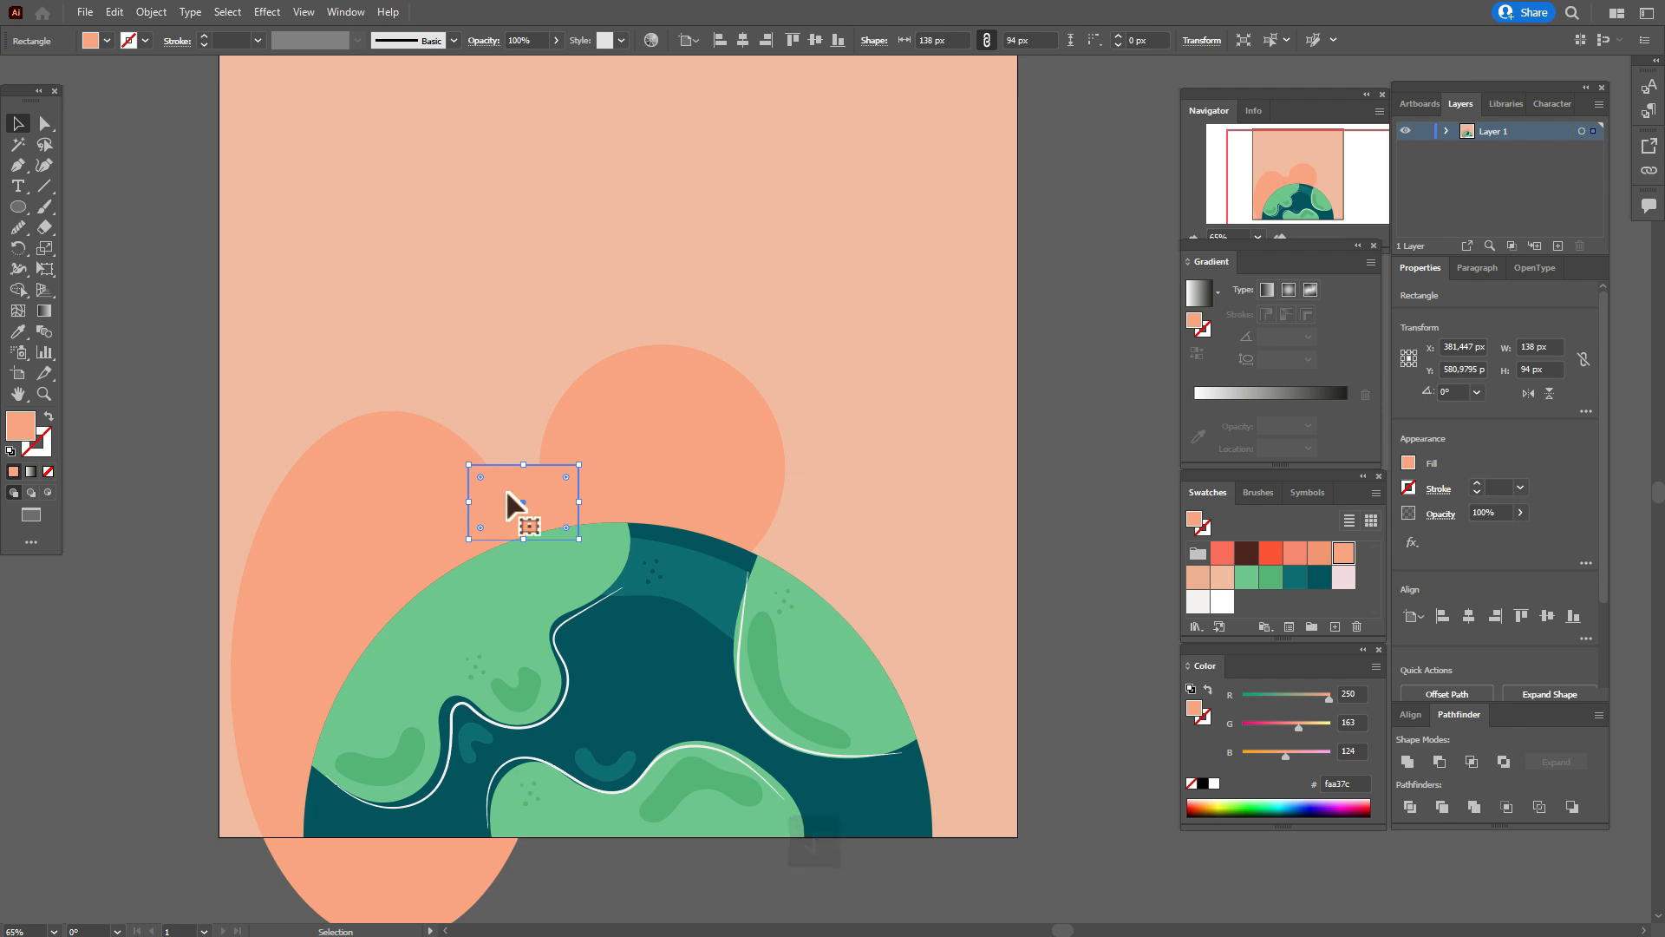
{"action": "left_click", "coordinate": [1030, 511]}
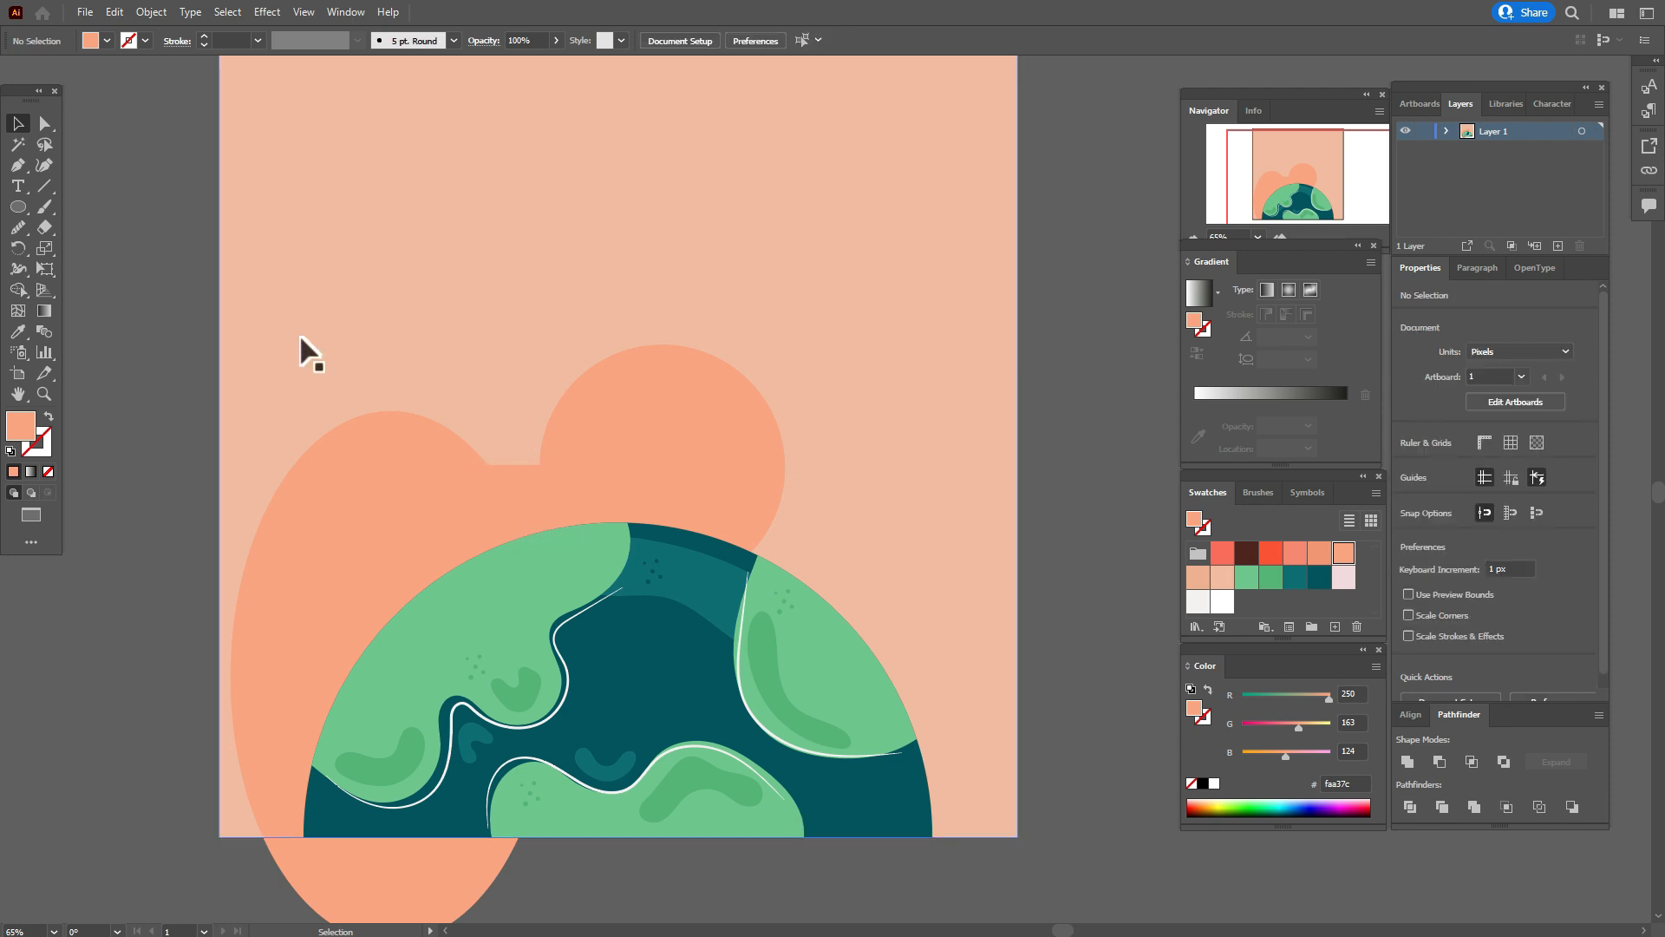
Draw a small ellipse 69 px wide and 90 px high on the background right of the circle.
{"action": "key", "text": "l"}
{"action": "left_click", "coordinate": [846, 372]}
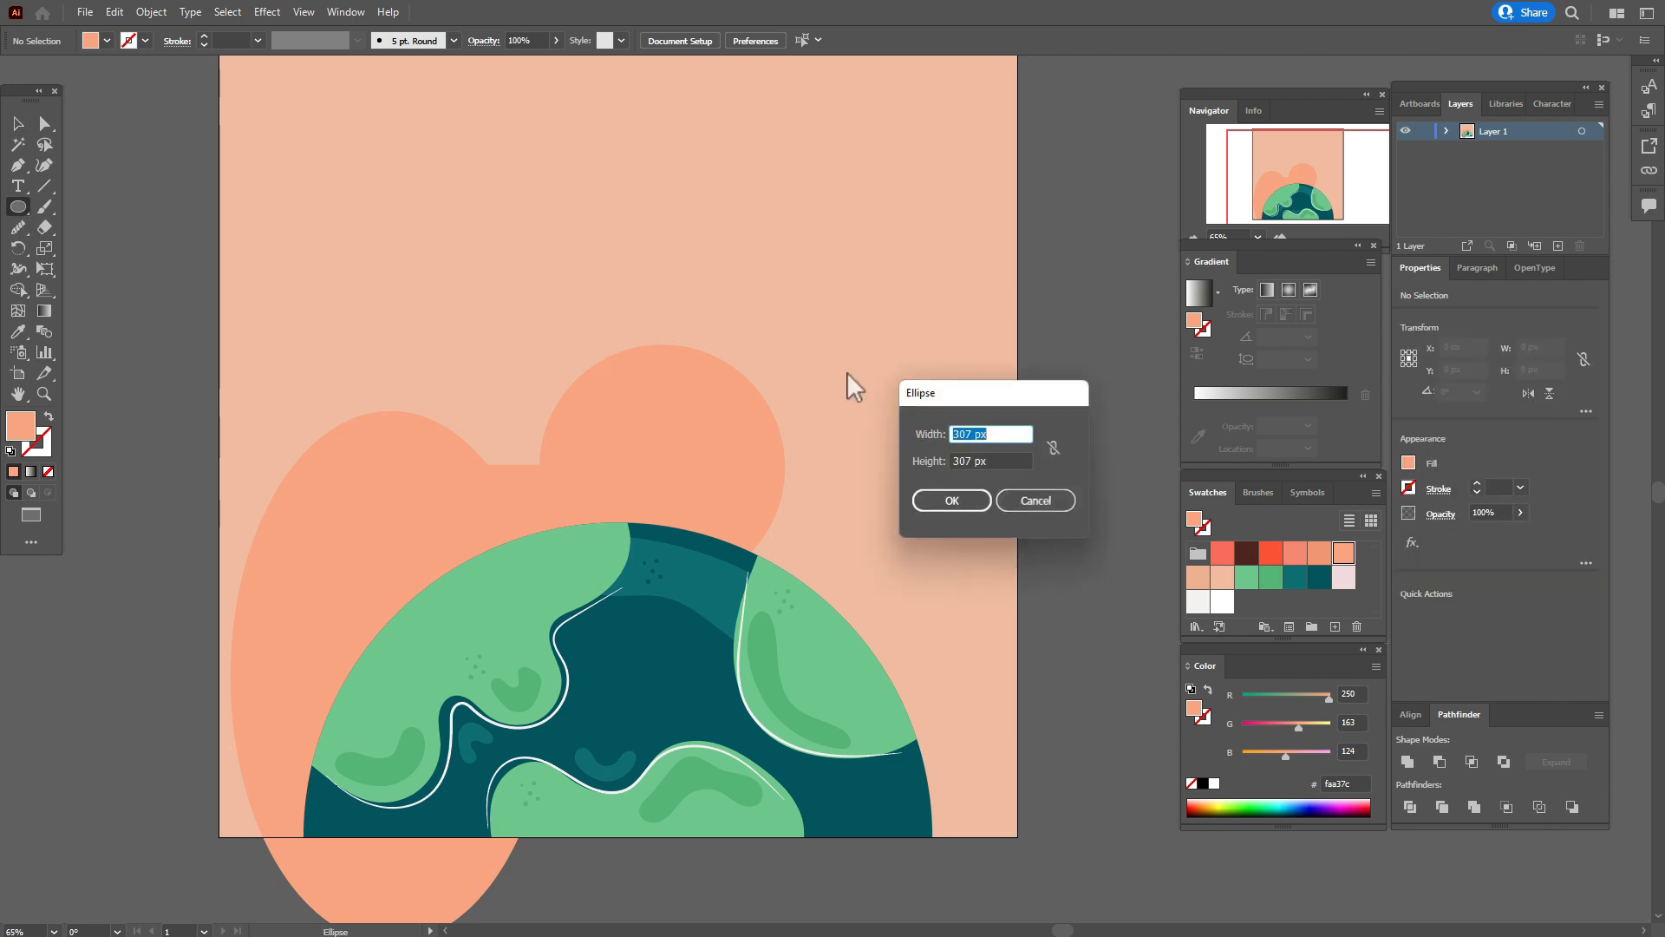
{"action": "type", "text": "69"}
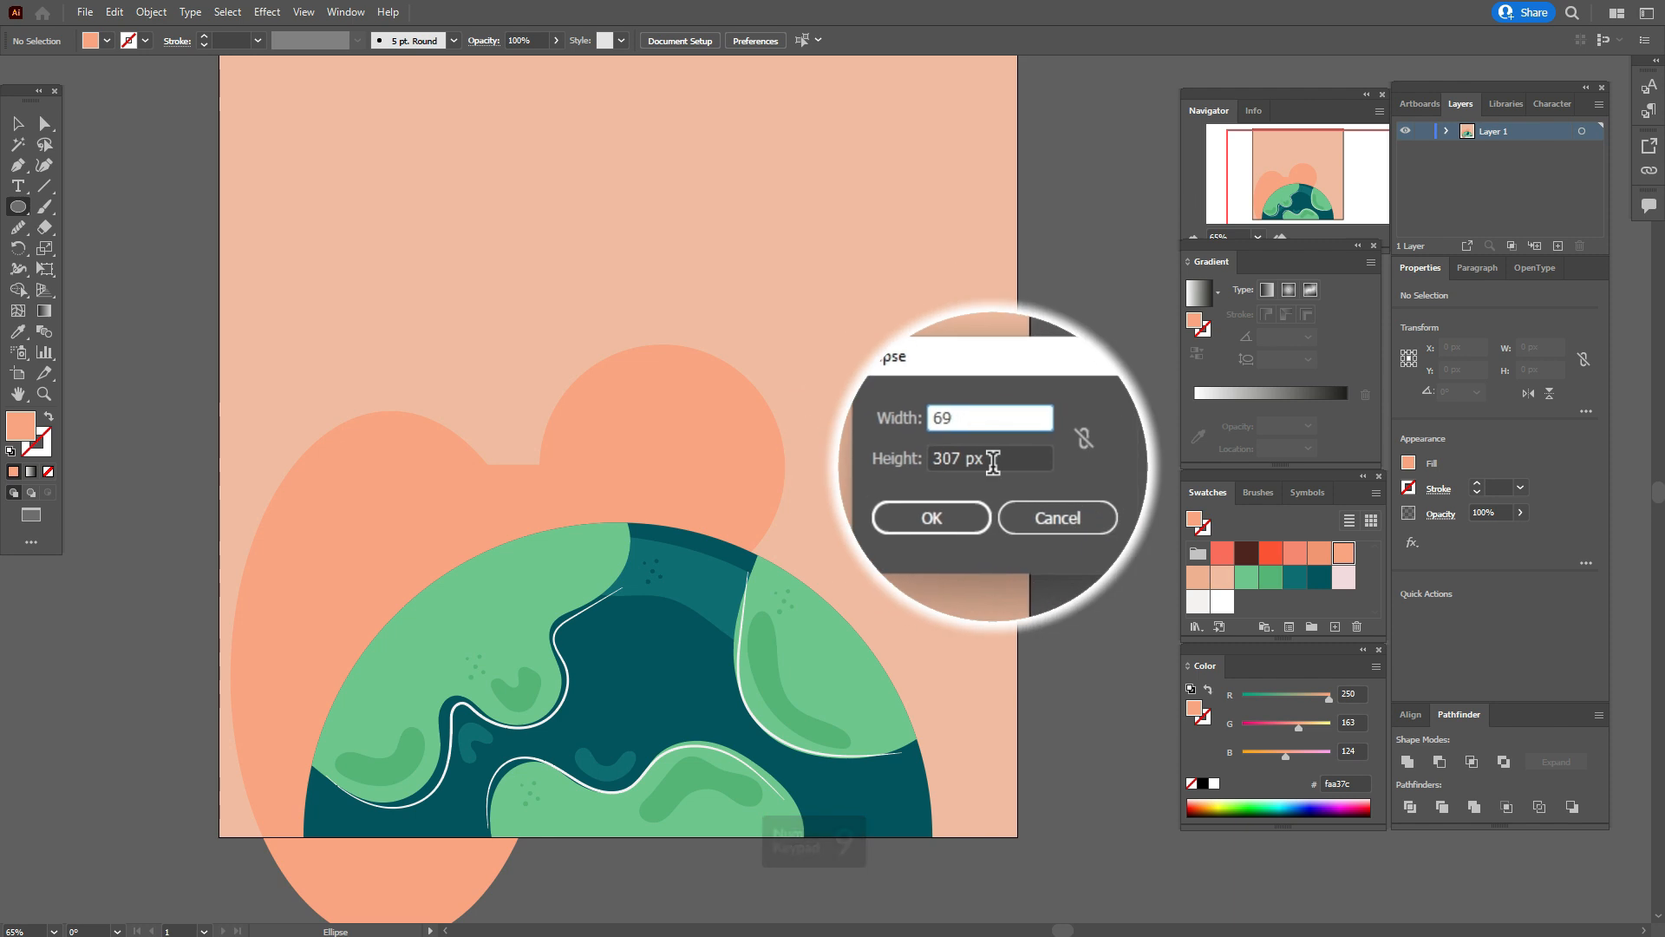
{"action": "key", "text": "Tab"}
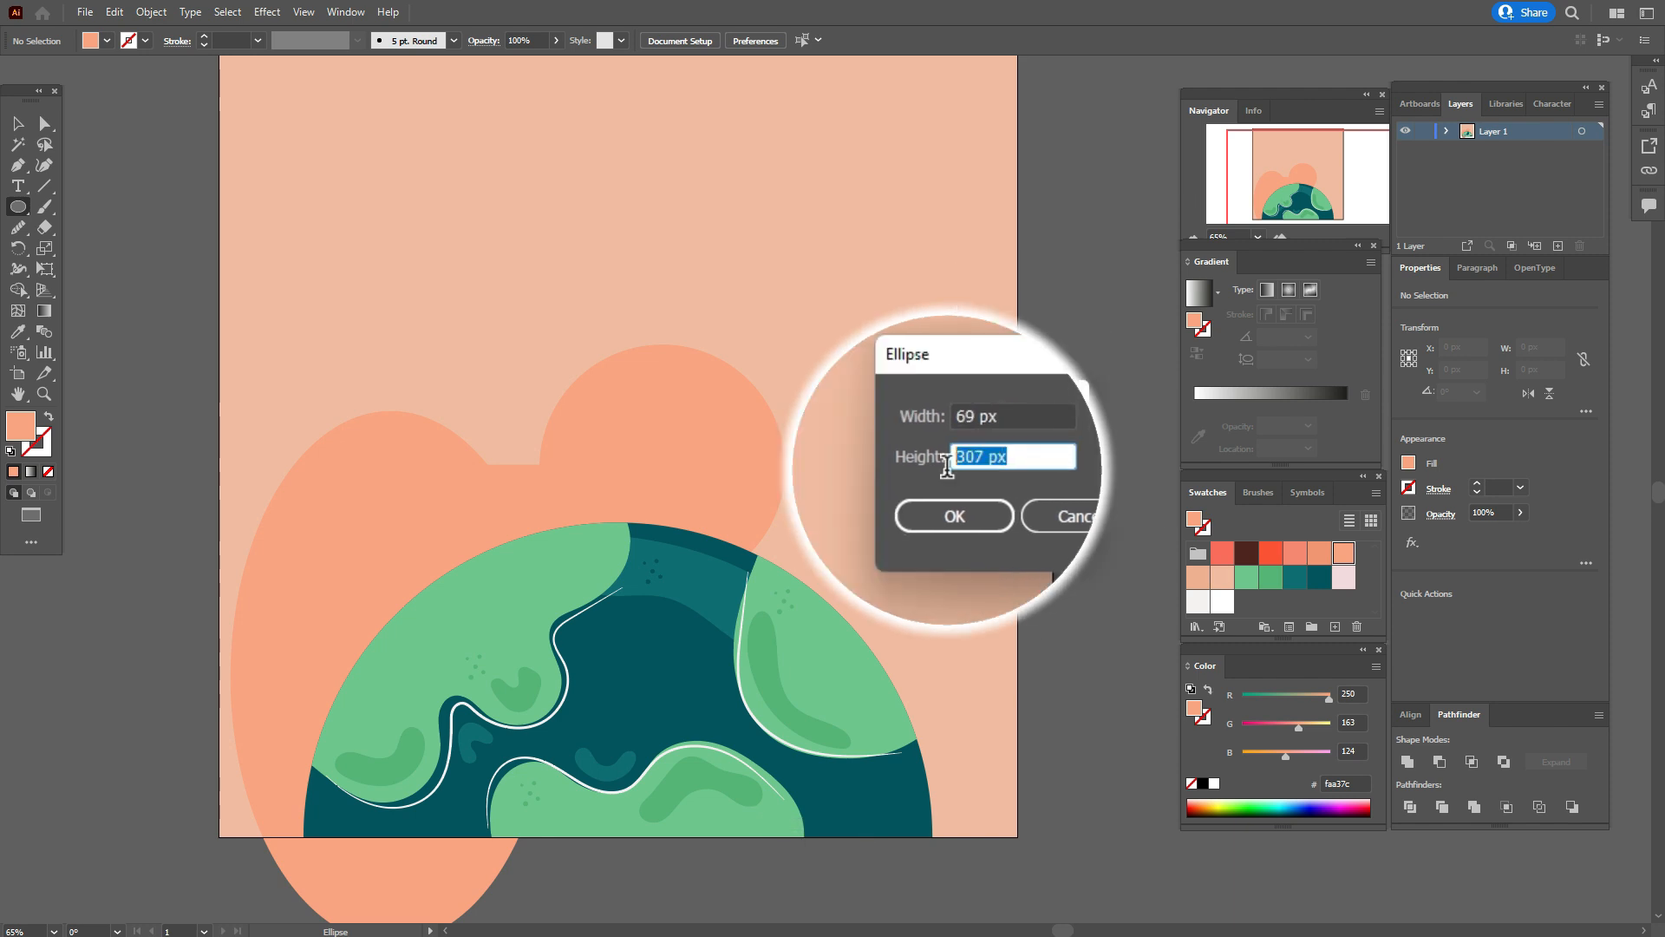
{"action": "type", "text": "90"}
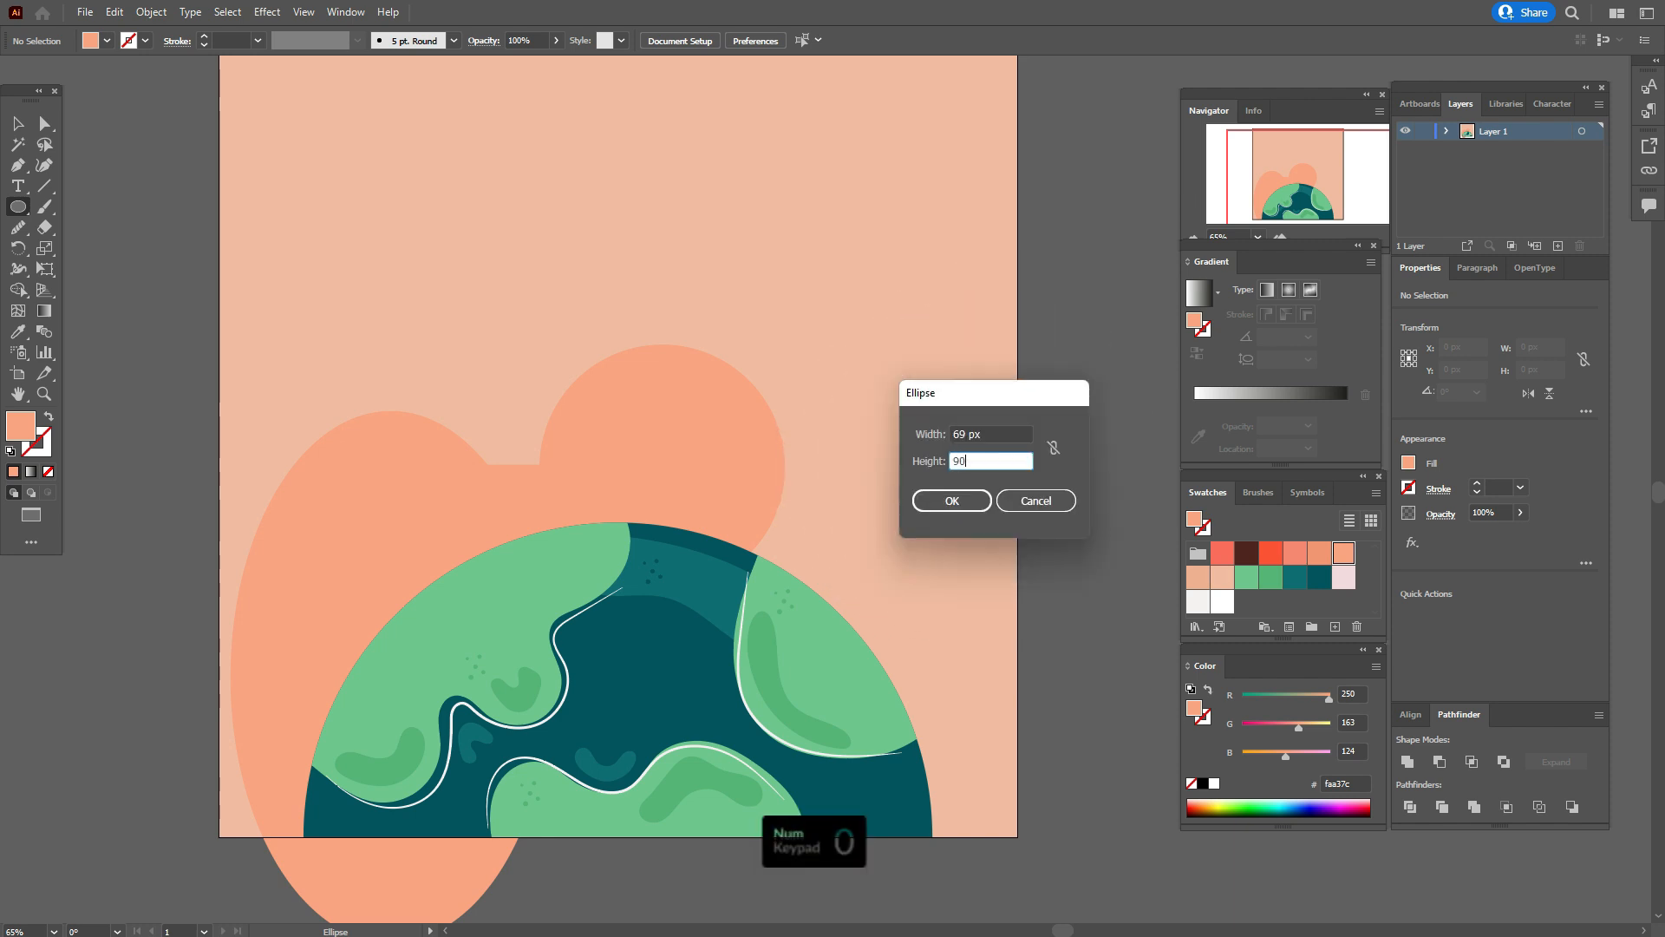
{"action": "left_click", "coordinate": [956, 498]}
Lower the small ellipse's top anchor to make it about 82 px tall and place it on the circle's top edge, about X 573, Y 382 px.
{"action": "left_click", "coordinate": [18, 124]}
{"action": "left_click", "coordinate": [45, 127]}
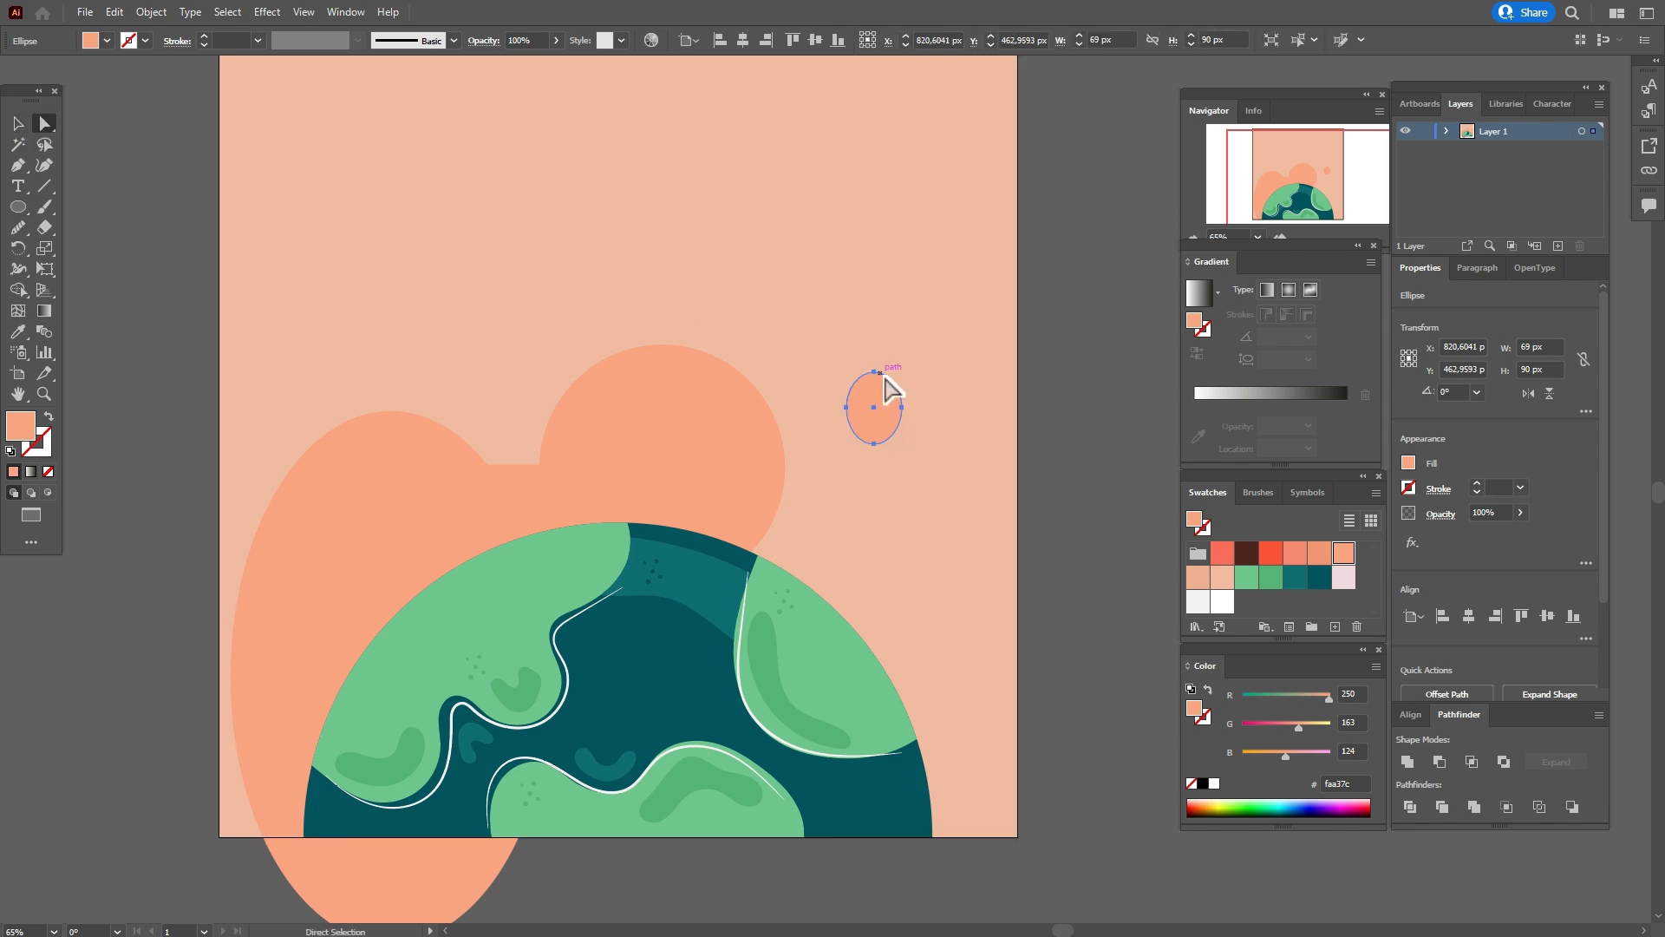
{"action": "left_click_drag", "start_coordinate": [874, 376], "coordinate": [673, 338]}
{"action": "left_click", "coordinate": [19, 124]}
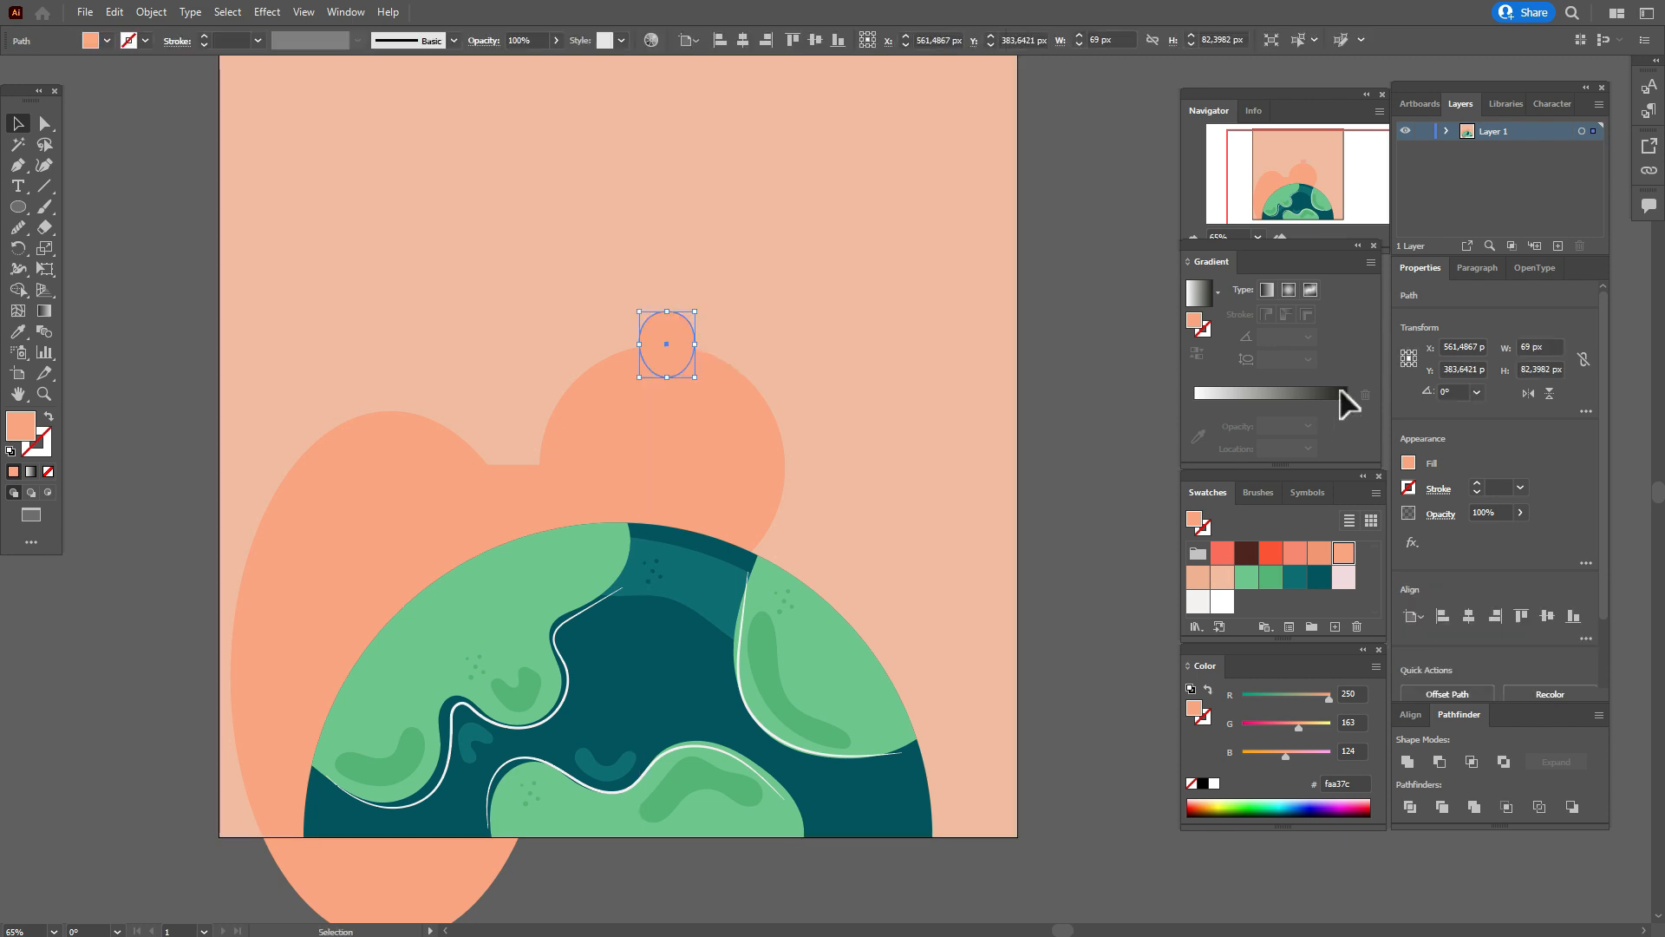
{"action": "key", "text": "Right"}
{"action": "key", "text": "Right"}
{"action": "key", "text": "Right"}
{"action": "key", "text": "Right"}
{"action": "key", "text": "Right"}
{"action": "key", "text": "Right"}
{"action": "key", "text": "Right"}
{"action": "key", "text": "Right"}
{"action": "key", "text": "Right"}
{"action": "key", "text": "Right"}
{"action": "key", "text": "Right"}
{"action": "key", "text": "Up"}
{"action": "key", "text": "Up"}
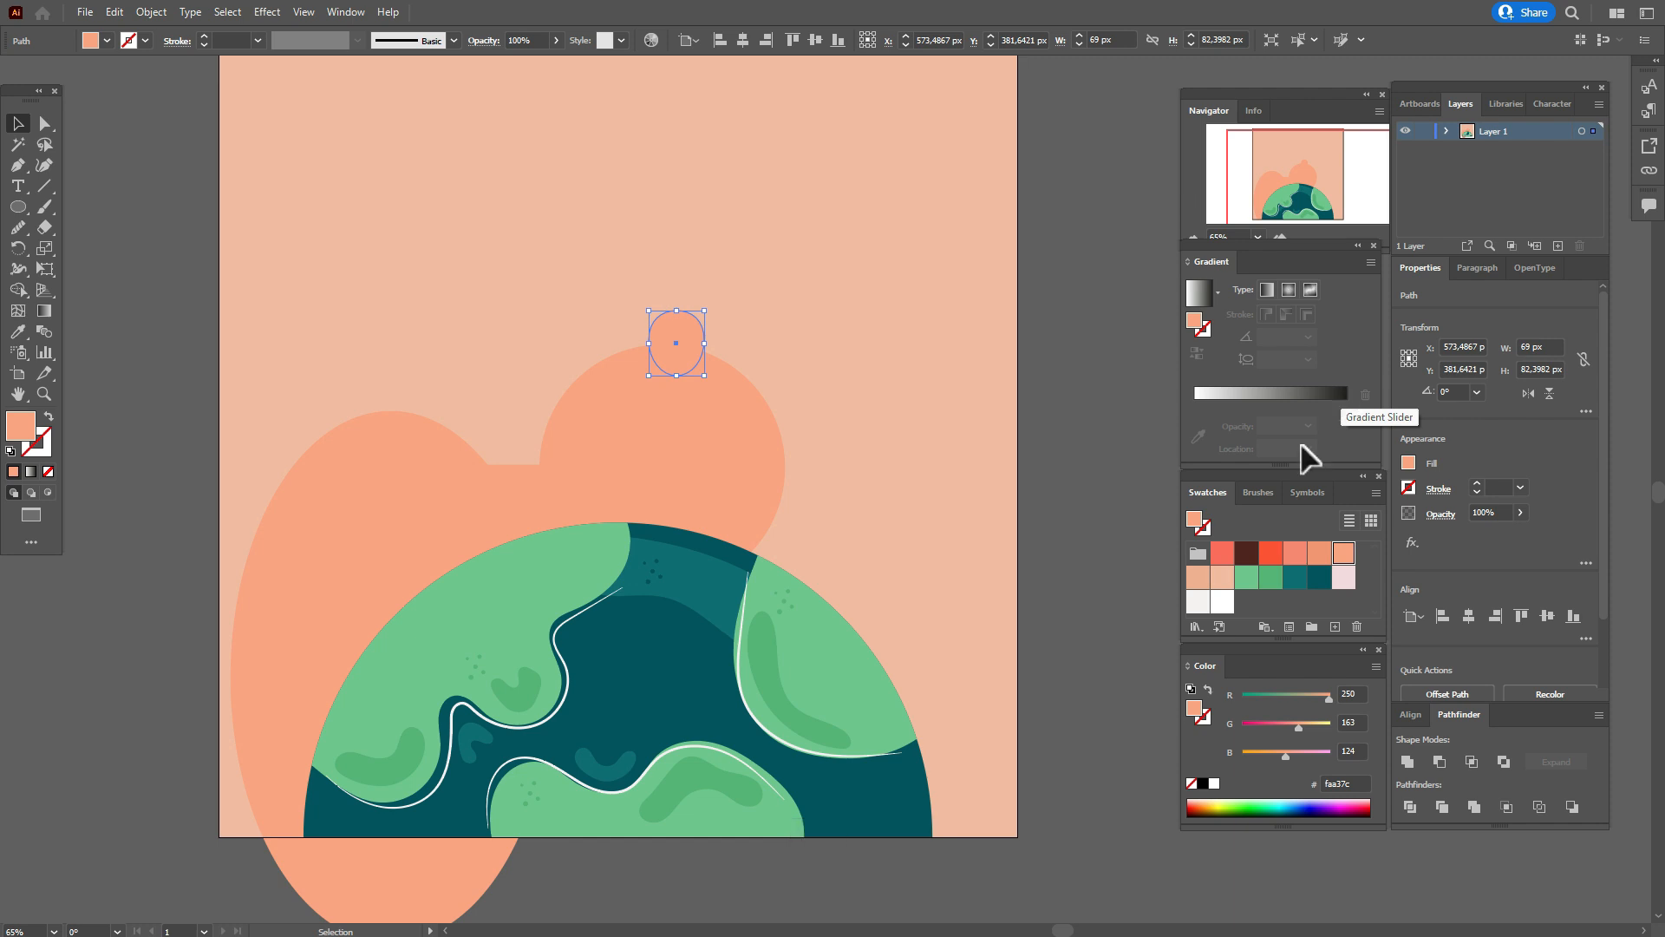
Unite the circle, the rectangle and the large ellipse into a single orange shape.
{"action": "left_click", "coordinate": [1167, 499]}
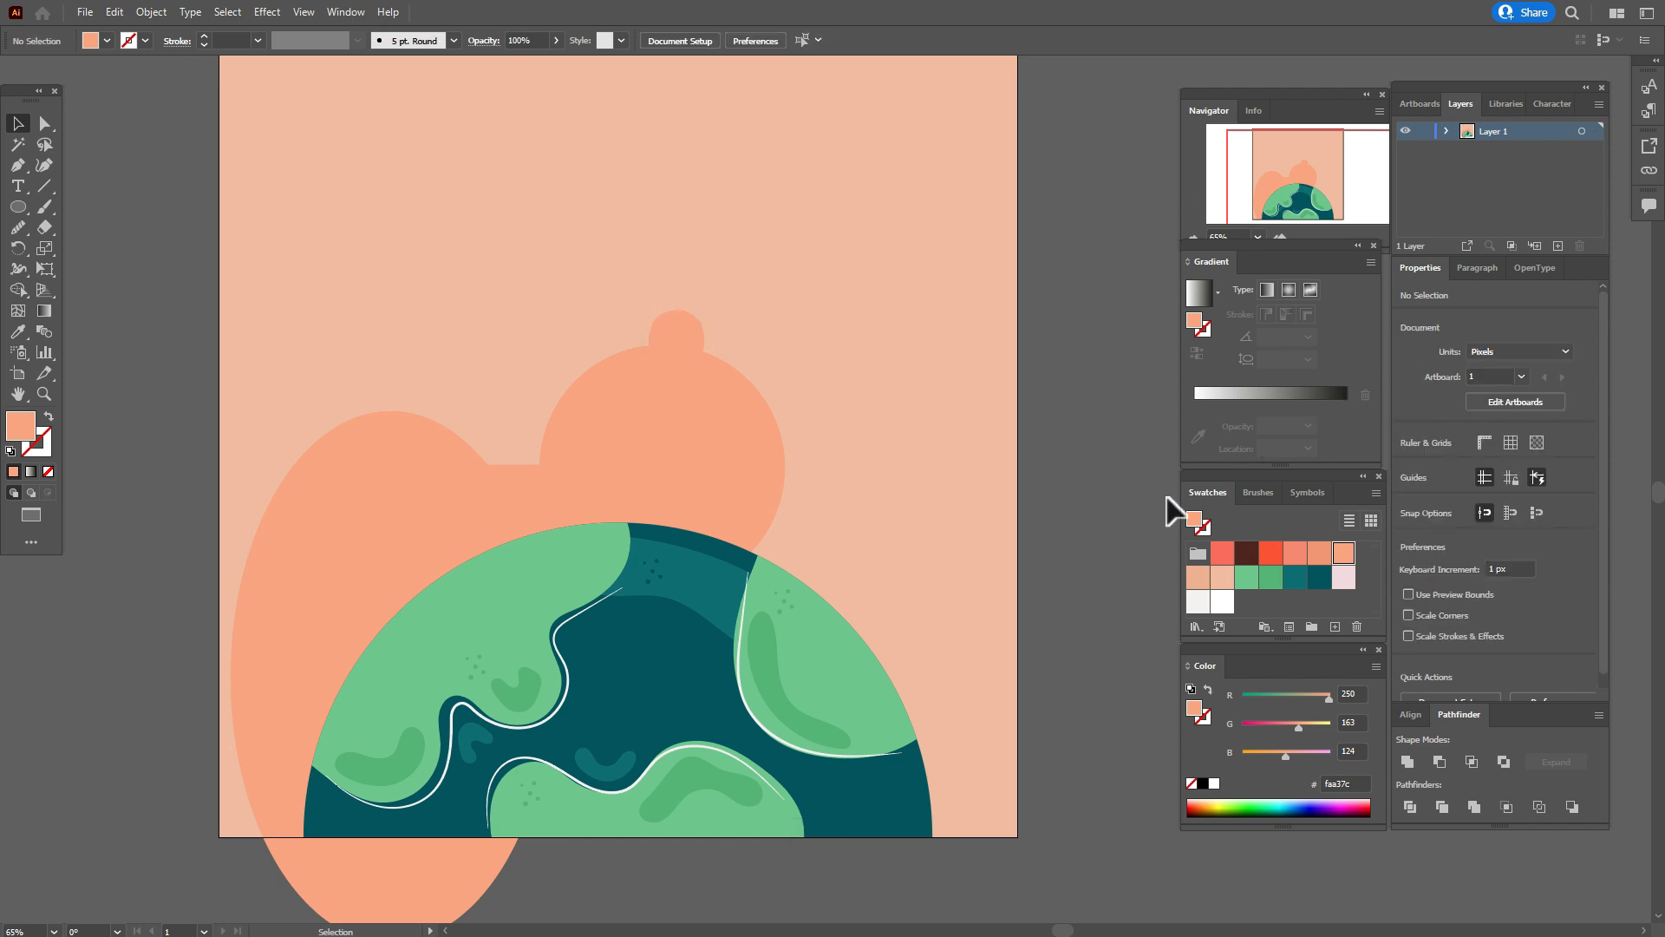
{"action": "left_click", "coordinate": [628, 420]}
{"action": "left_click", "coordinate": [416, 493], "text": "shift"}
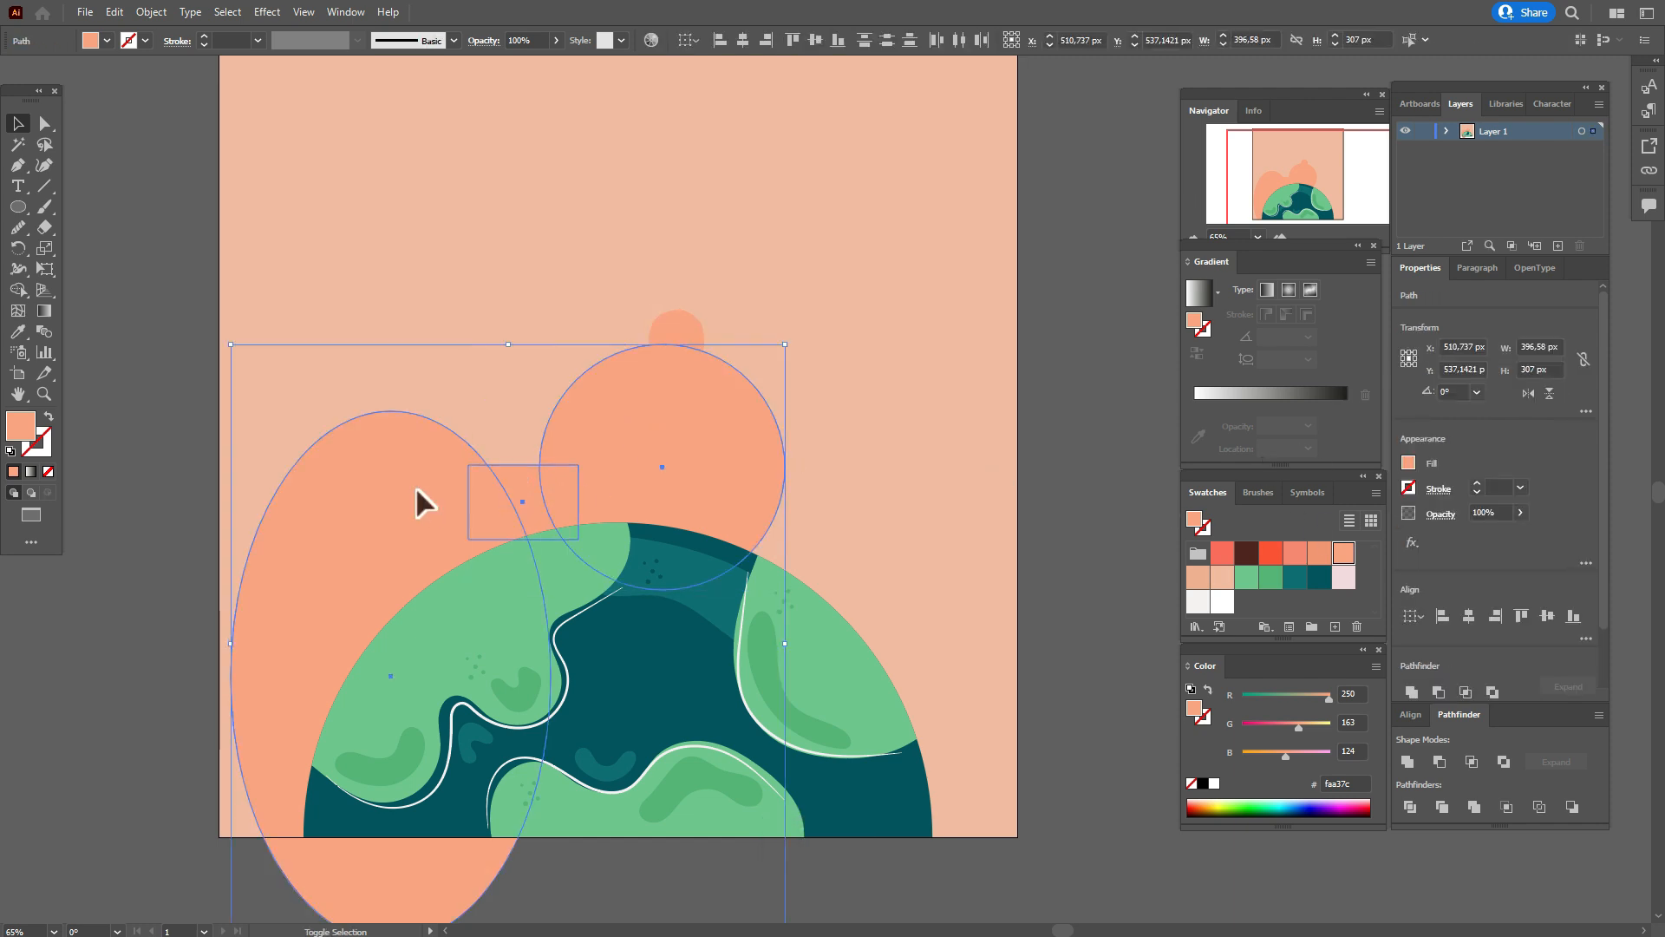
{"action": "left_click", "coordinate": [1406, 761]}
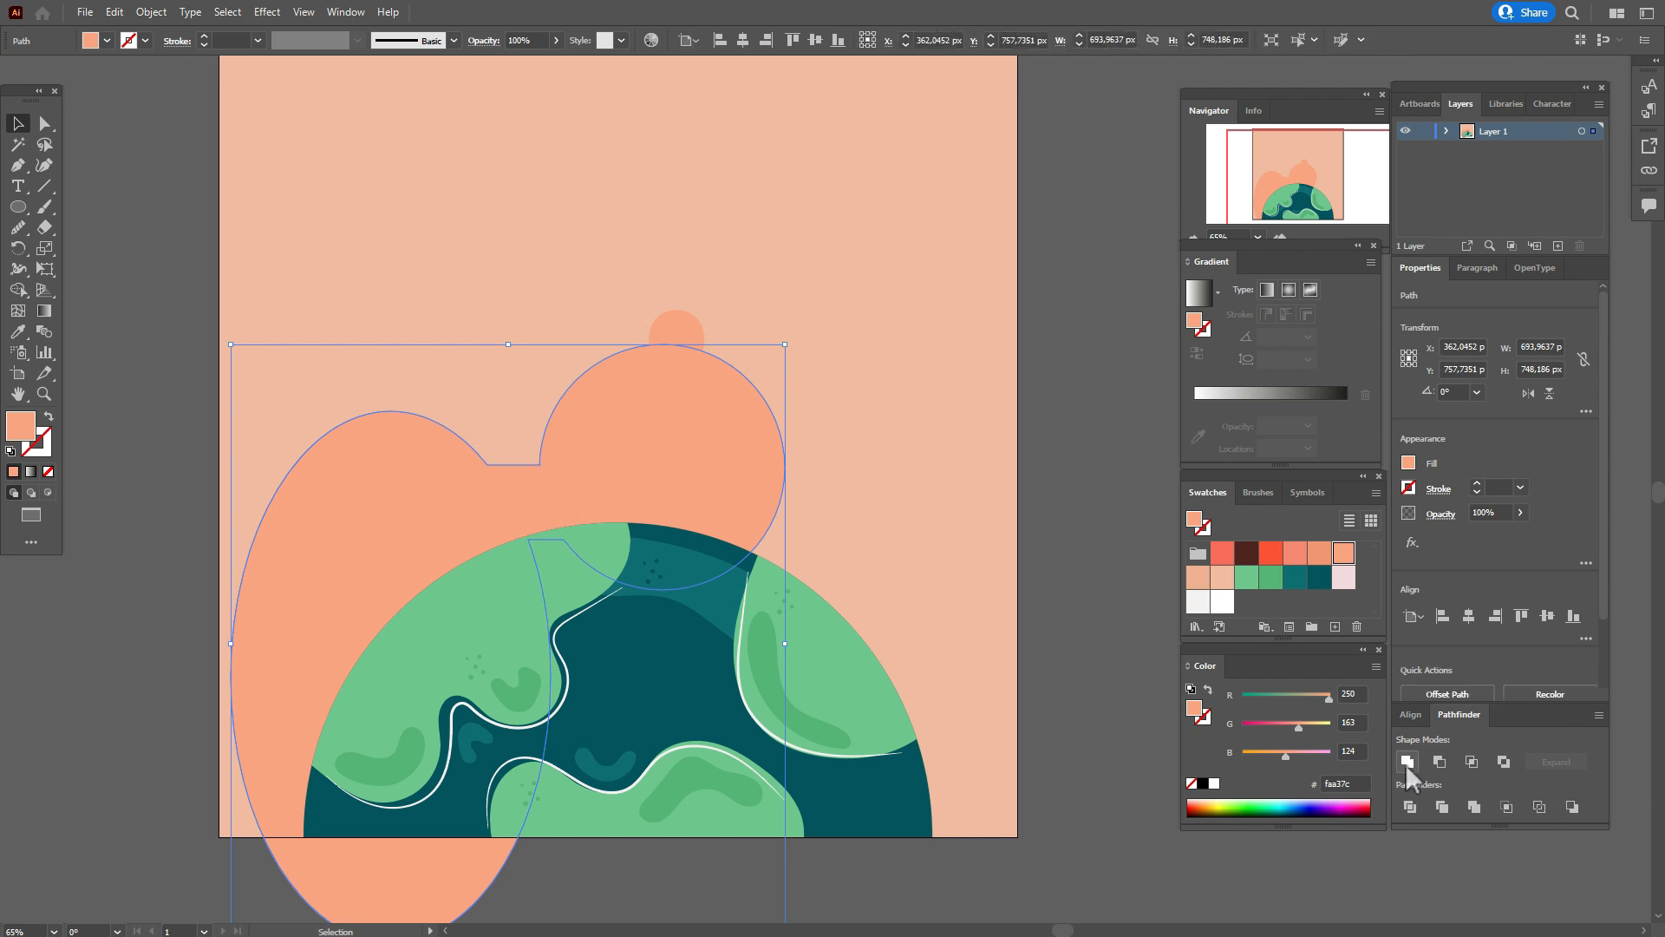
{"action": "left_click", "coordinate": [1104, 556]}
Round the two corners of the notch between the large ellipse and the circle, the left one by about 76 px.
{"action": "left_click", "coordinate": [45, 123]}
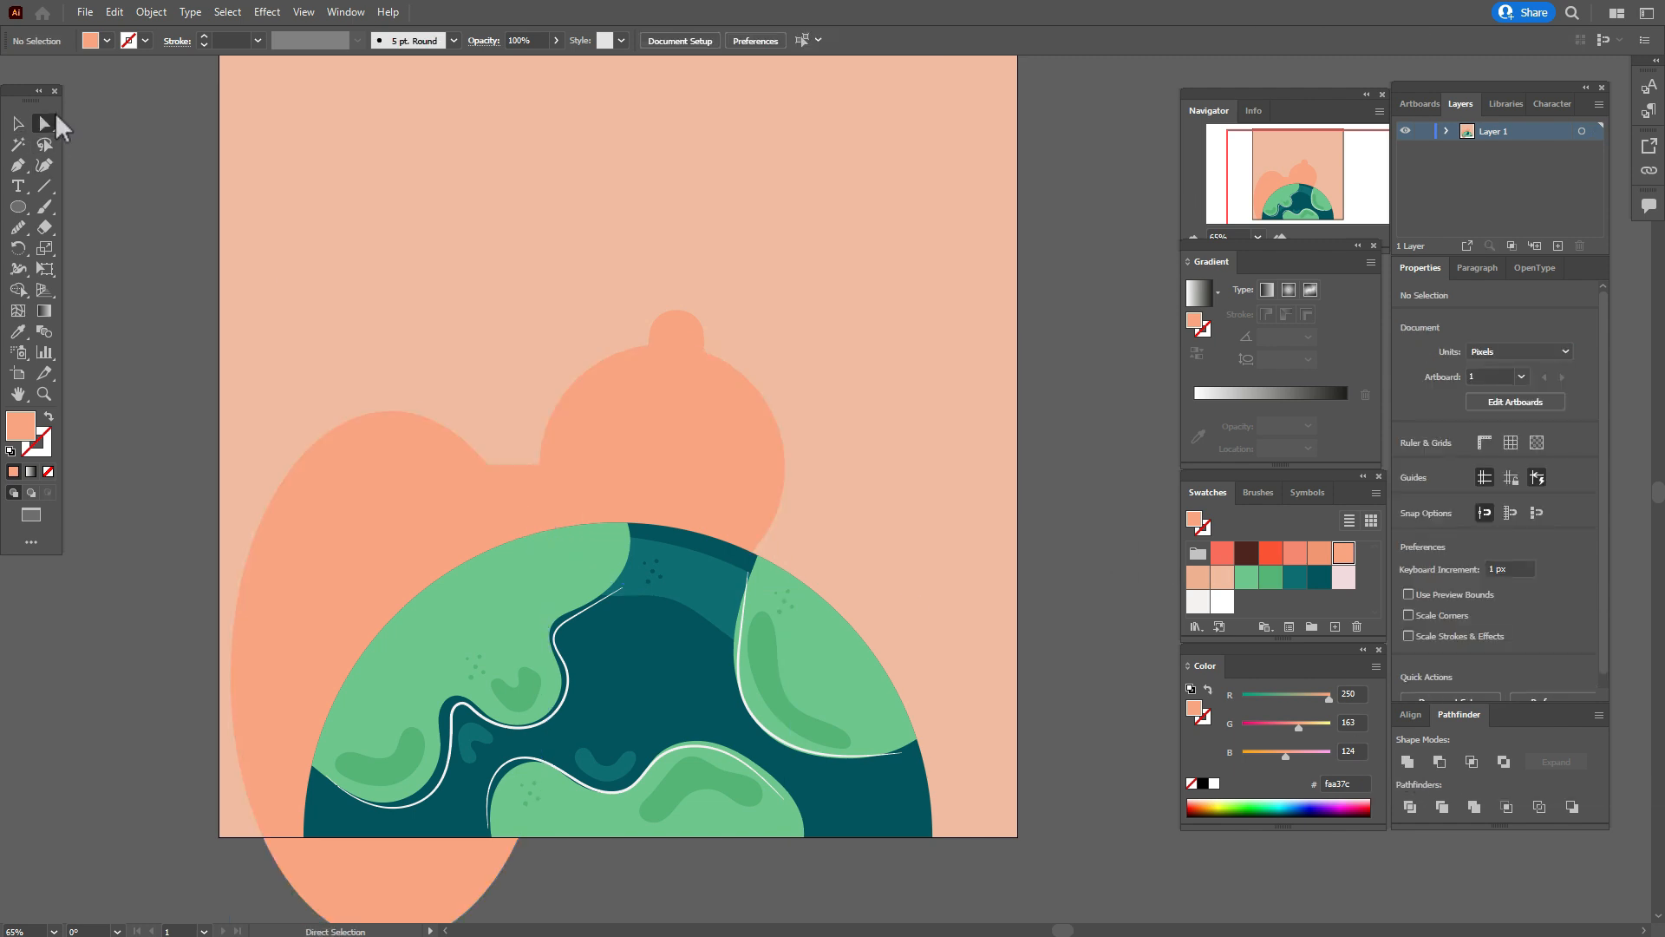
{"action": "left_click", "coordinate": [488, 466]}
{"action": "left_click_drag", "start_coordinate": [492, 459], "coordinate": [517, 405]}
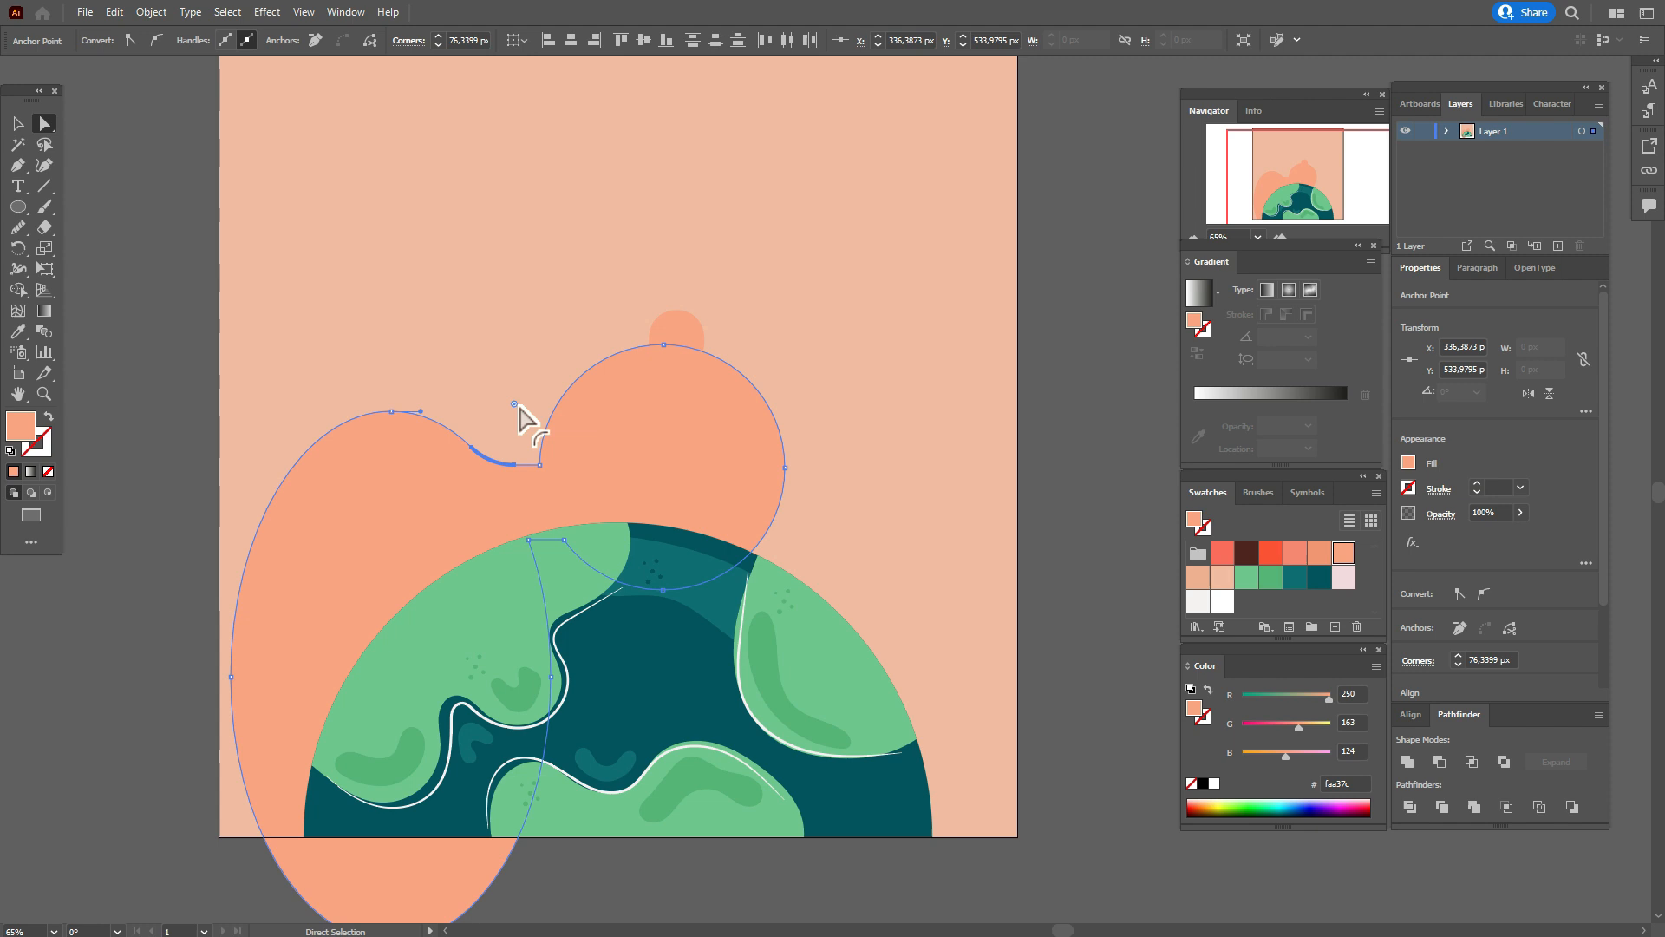
{"action": "left_click", "coordinate": [542, 470]}
{"action": "left_click", "coordinate": [539, 463]}
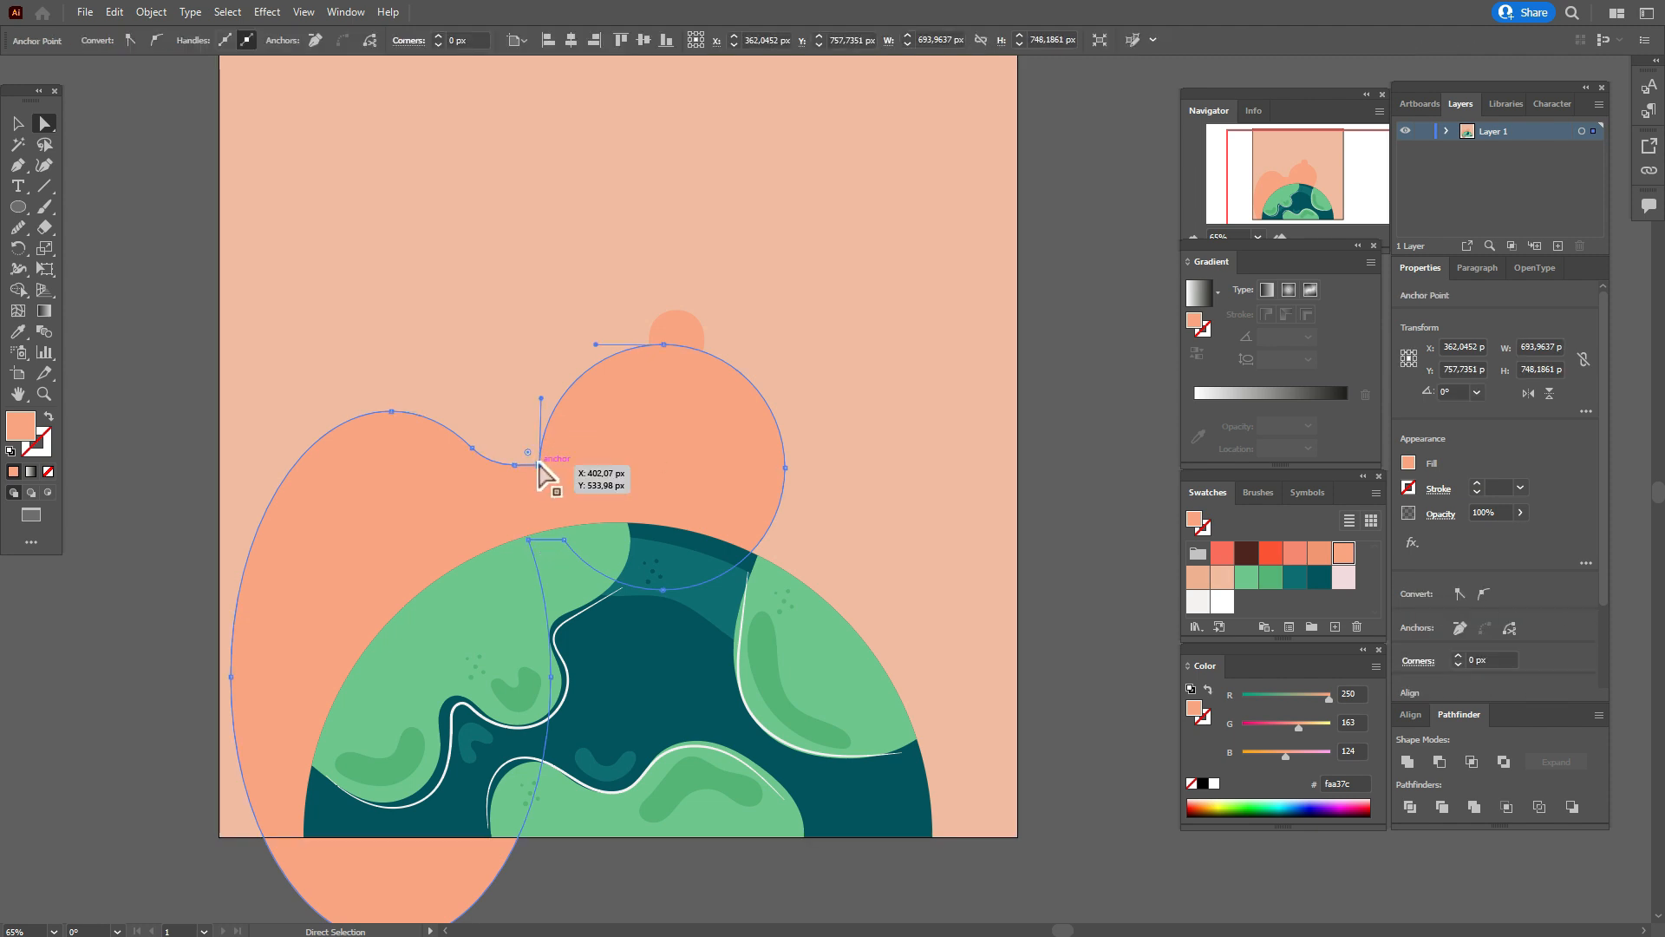
{"action": "left_click_drag", "start_coordinate": [527, 451], "coordinate": [522, 442]}
{"action": "left_click", "coordinate": [1068, 517]}
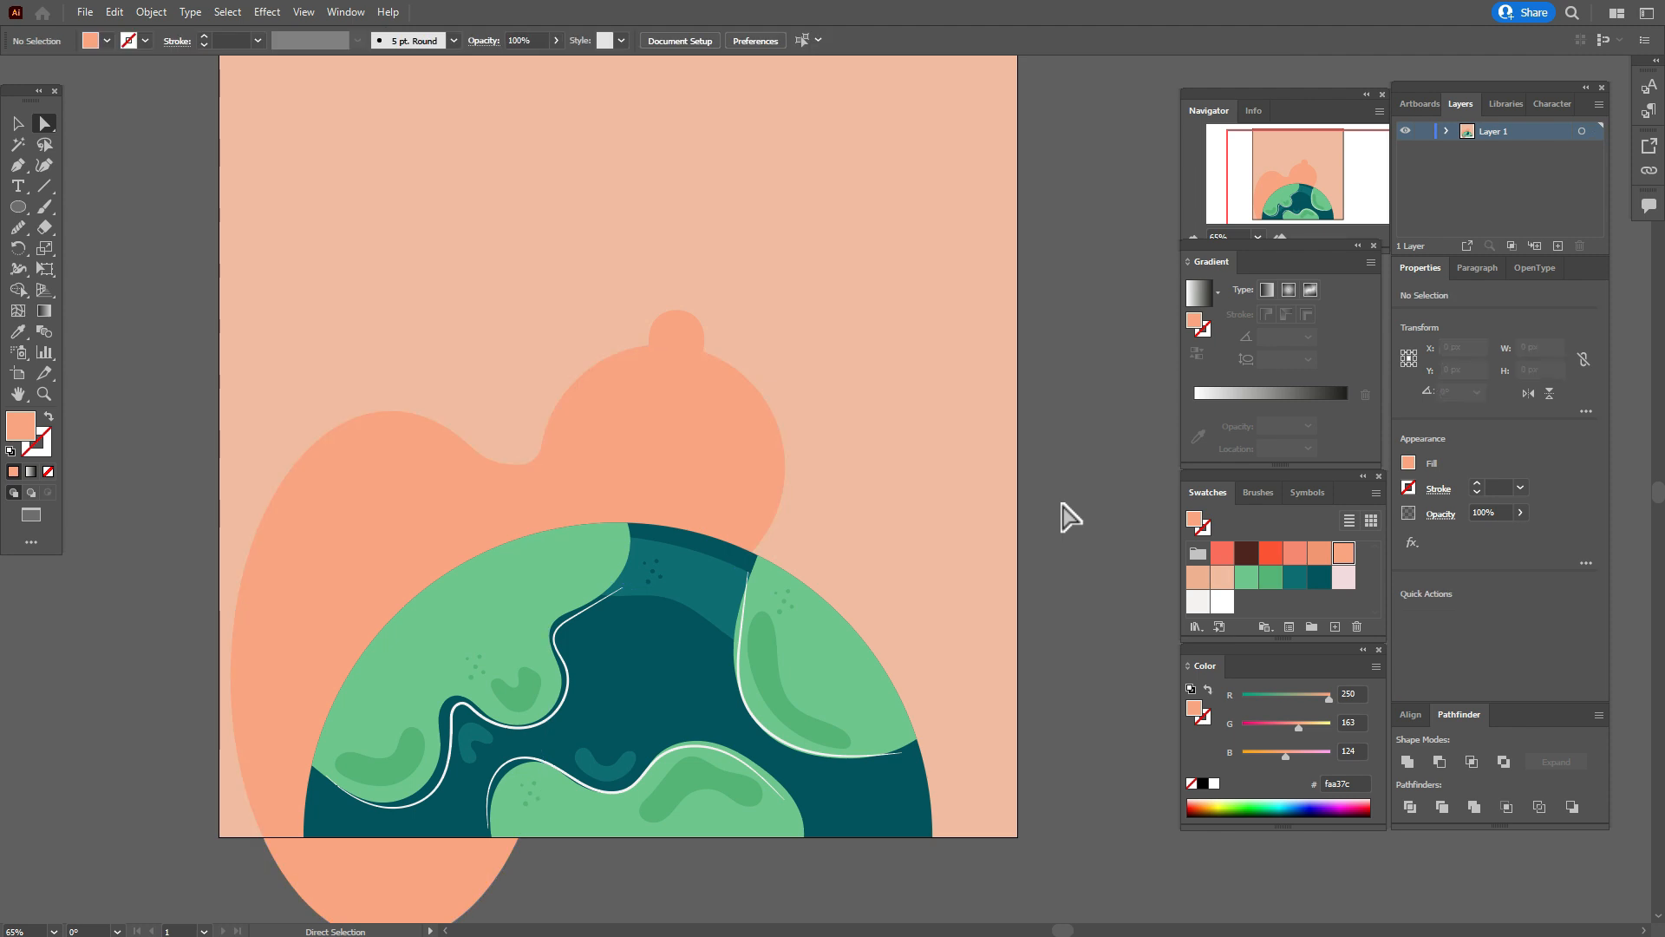
Trim away the part of the merged orange shape that extends below the background using the Shape Builder.
{"action": "left_click", "coordinate": [17, 123]}
{"action": "key", "text": "shift"}
{"action": "left_click", "coordinate": [452, 319]}
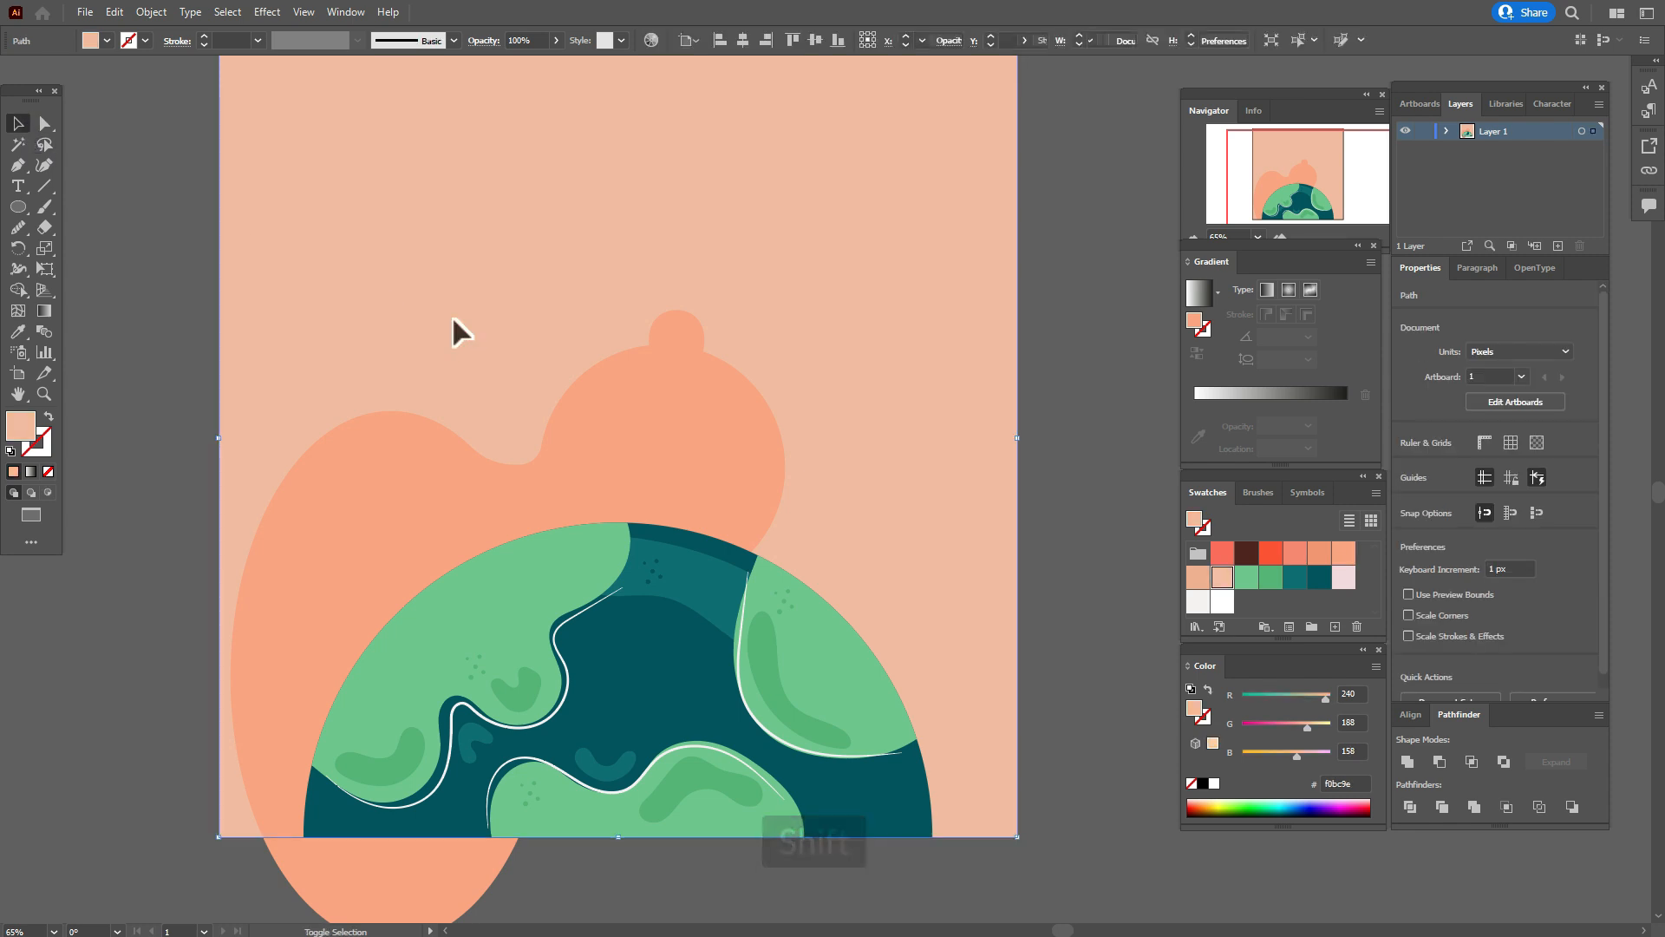
{"action": "left_click", "coordinate": [445, 502]}
{"action": "left_click", "coordinate": [432, 300], "text": "shift"}
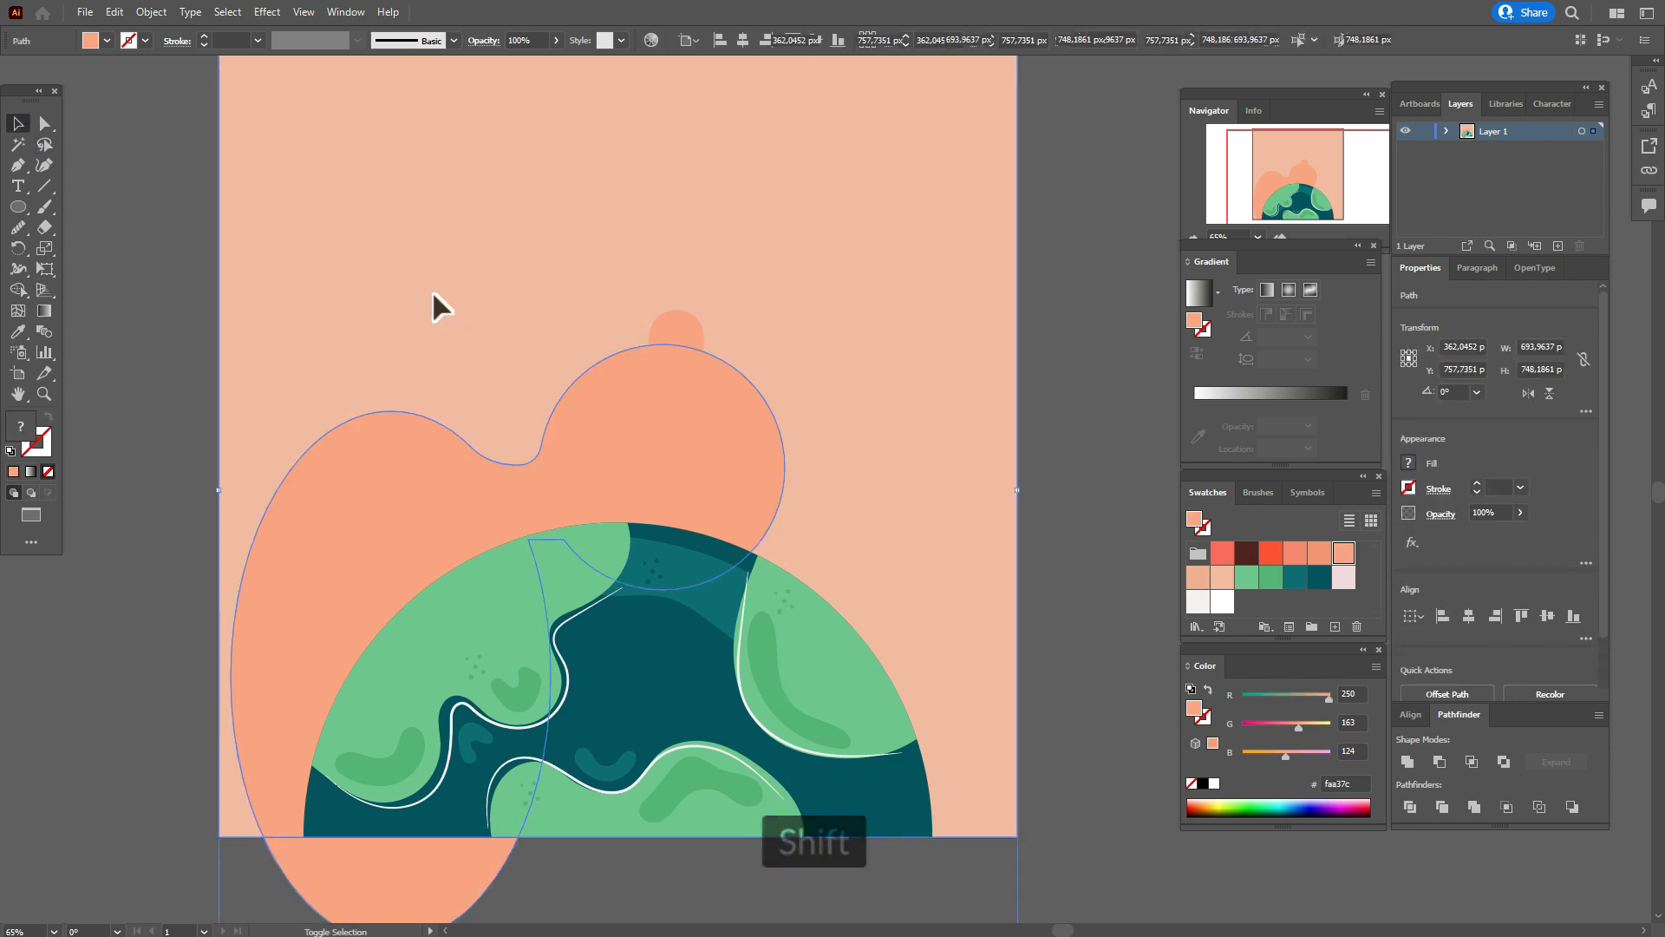
{"action": "left_click", "coordinate": [18, 291]}
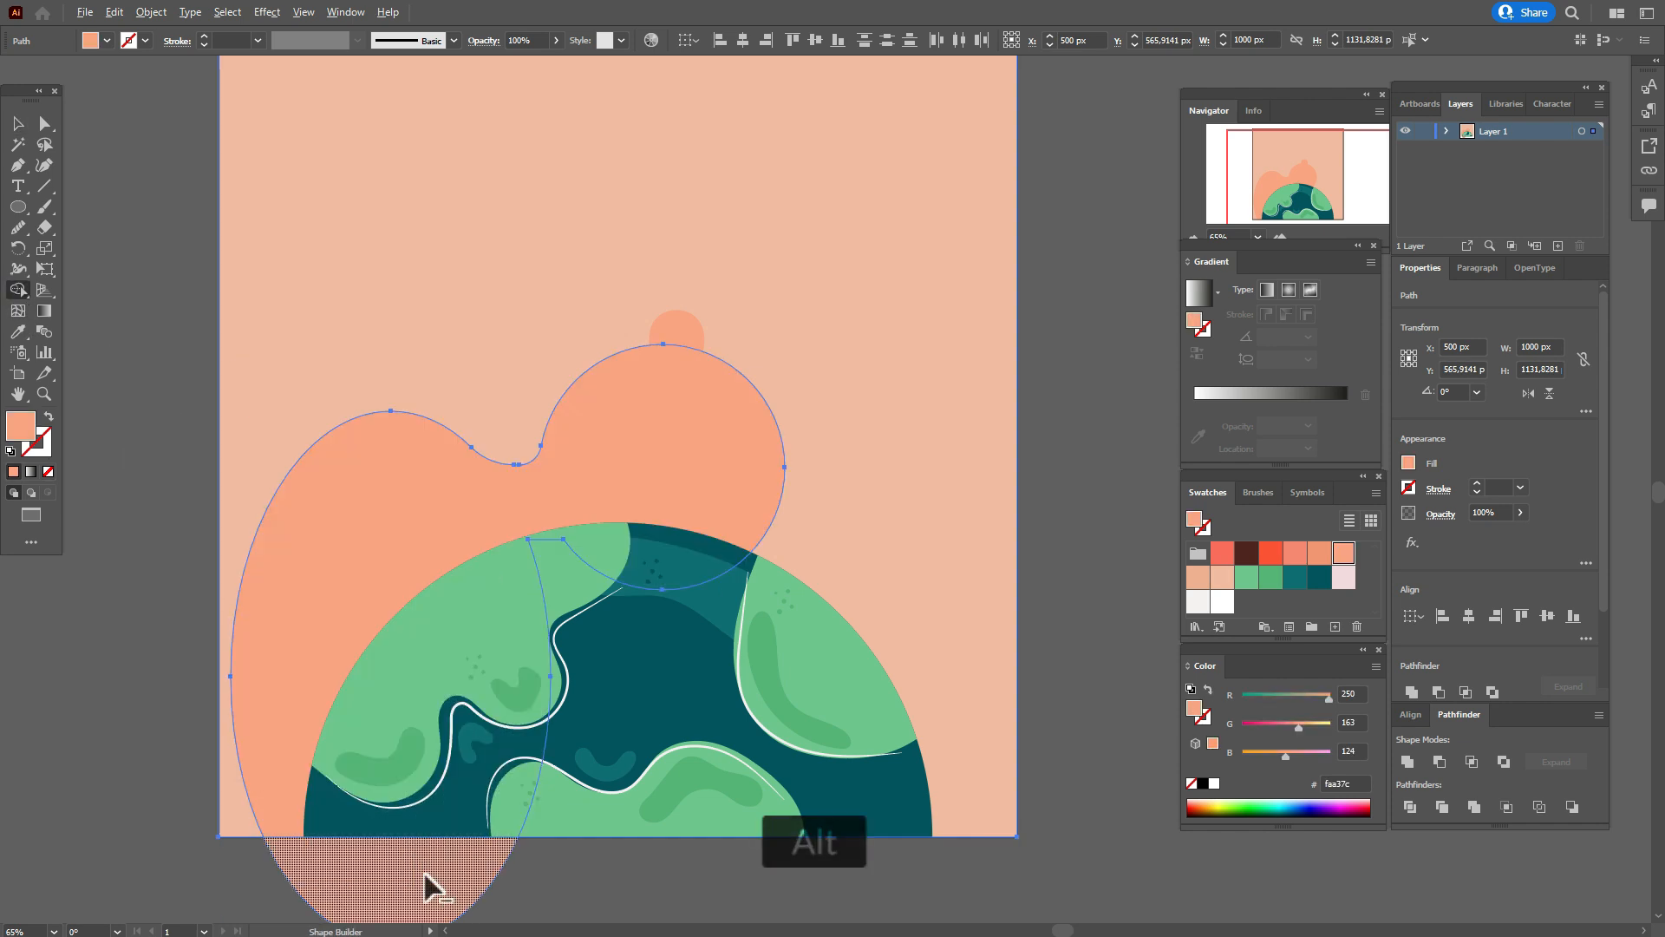
{"action": "left_click", "coordinate": [424, 874], "text": "alt"}
{"action": "left_click", "coordinate": [18, 124]}
{"action": "left_click", "coordinate": [104, 221]}
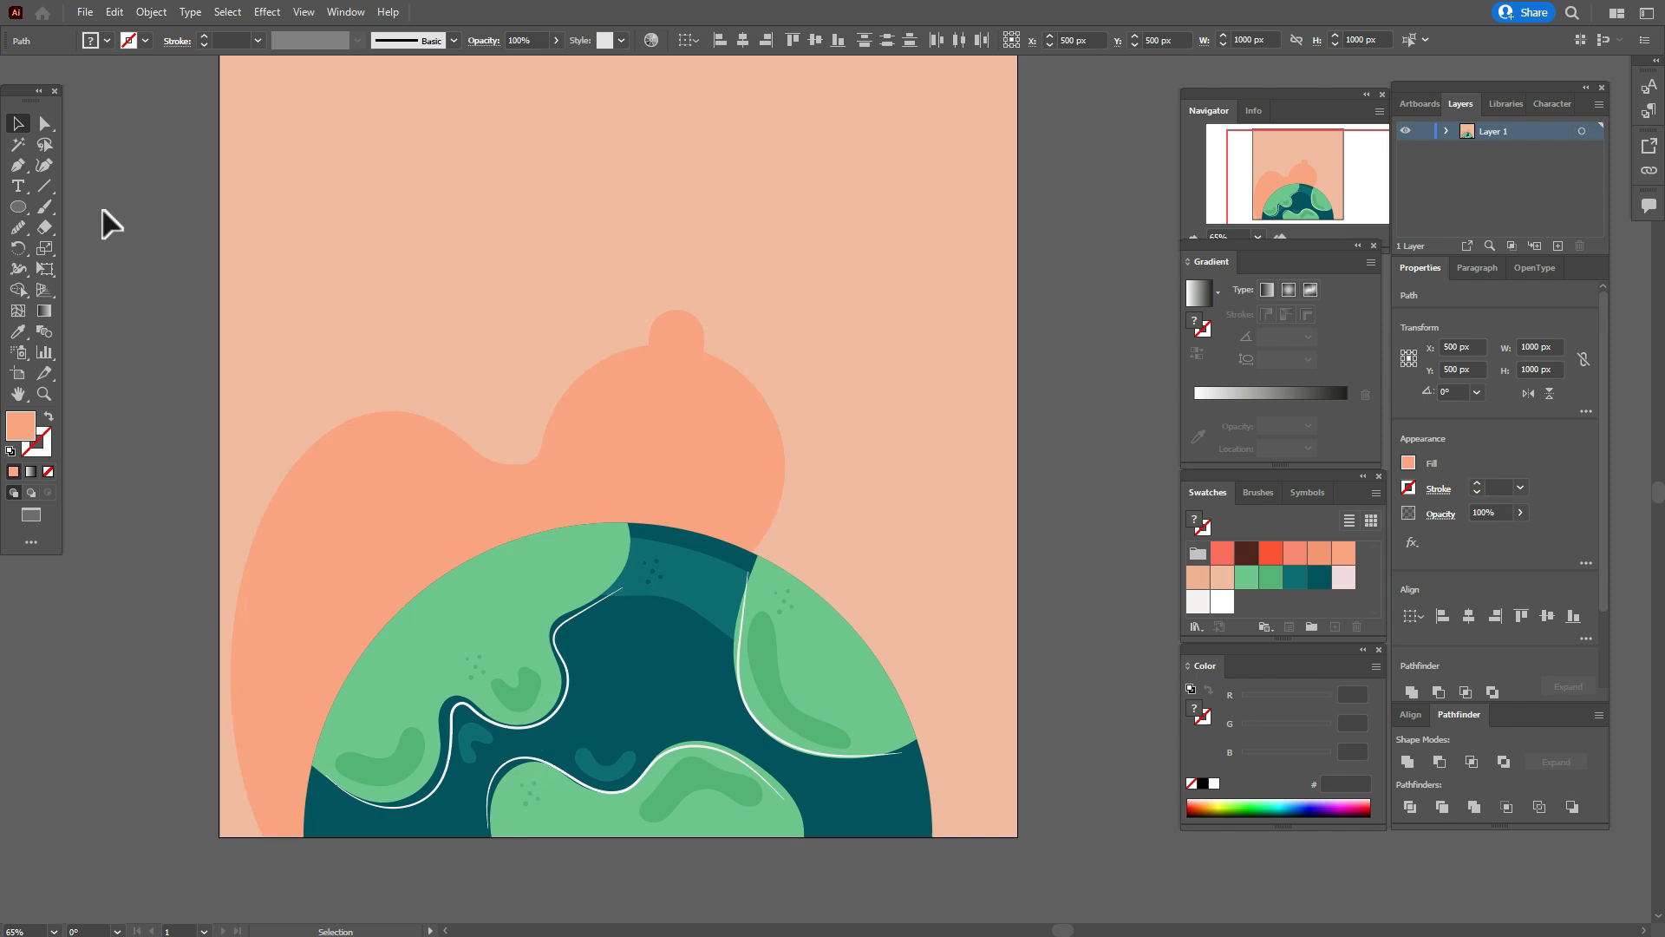
Start an off-white (#f5f1f2) Curvature path at the small ellipse and run it leftwards above the orange shape, up to a curl's tip.
{"action": "left_click", "coordinate": [19, 396]}
{"action": "left_click_drag", "start_coordinate": [975, 546], "coordinate": [974, 580]}
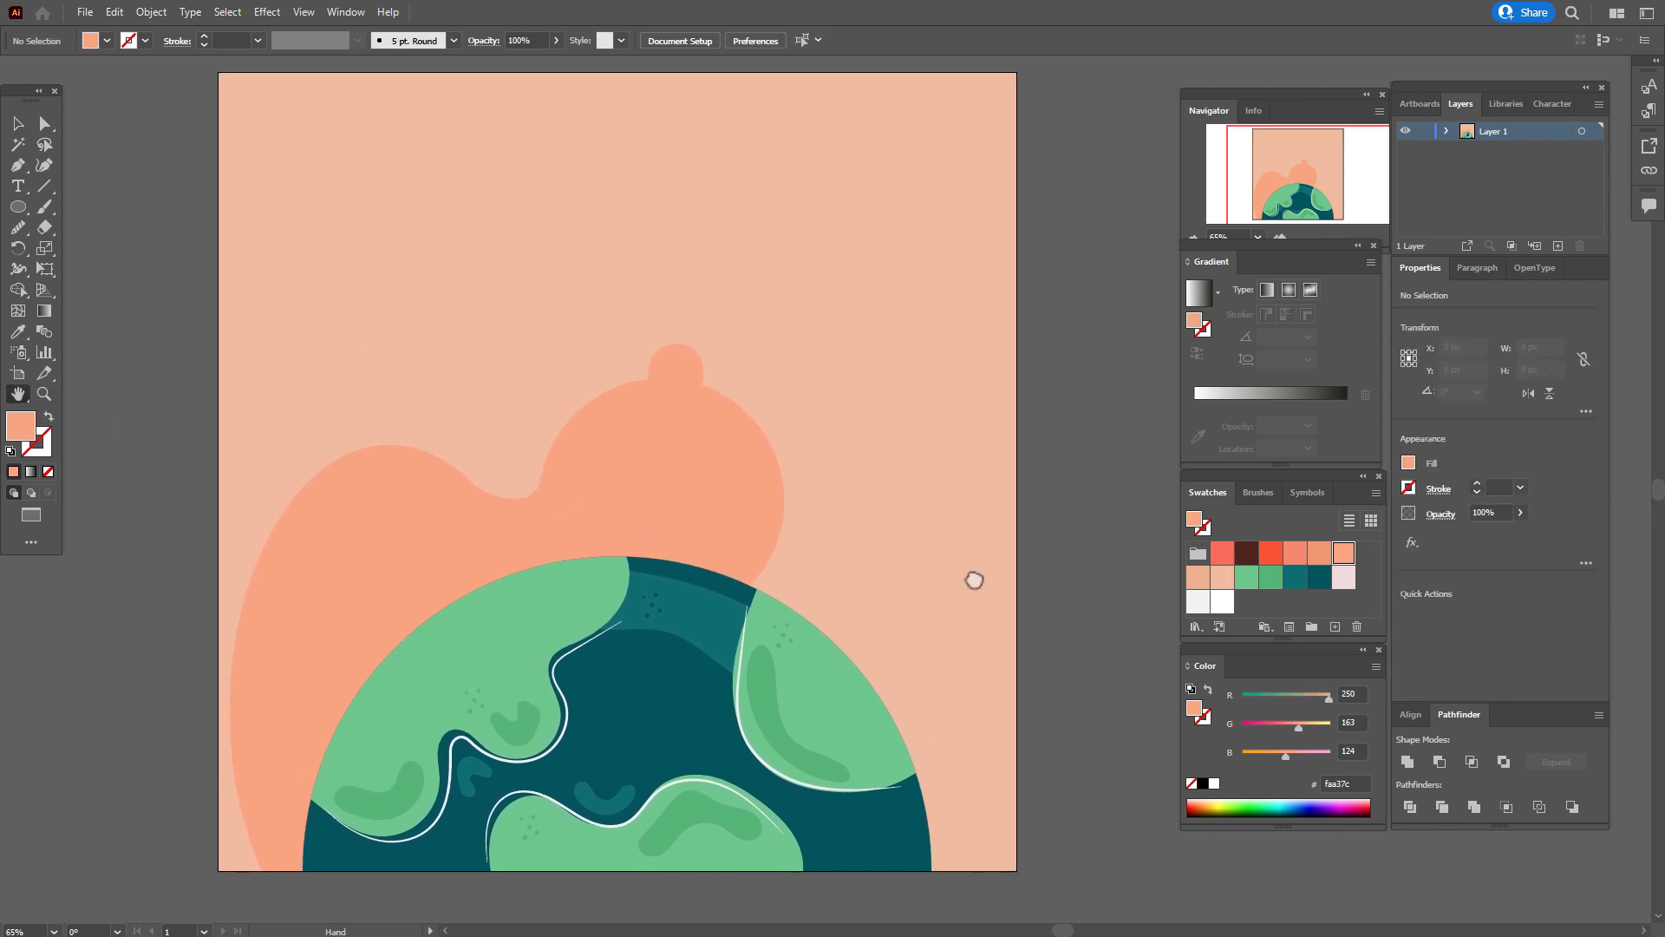
{"action": "left_click", "coordinate": [1198, 602]}
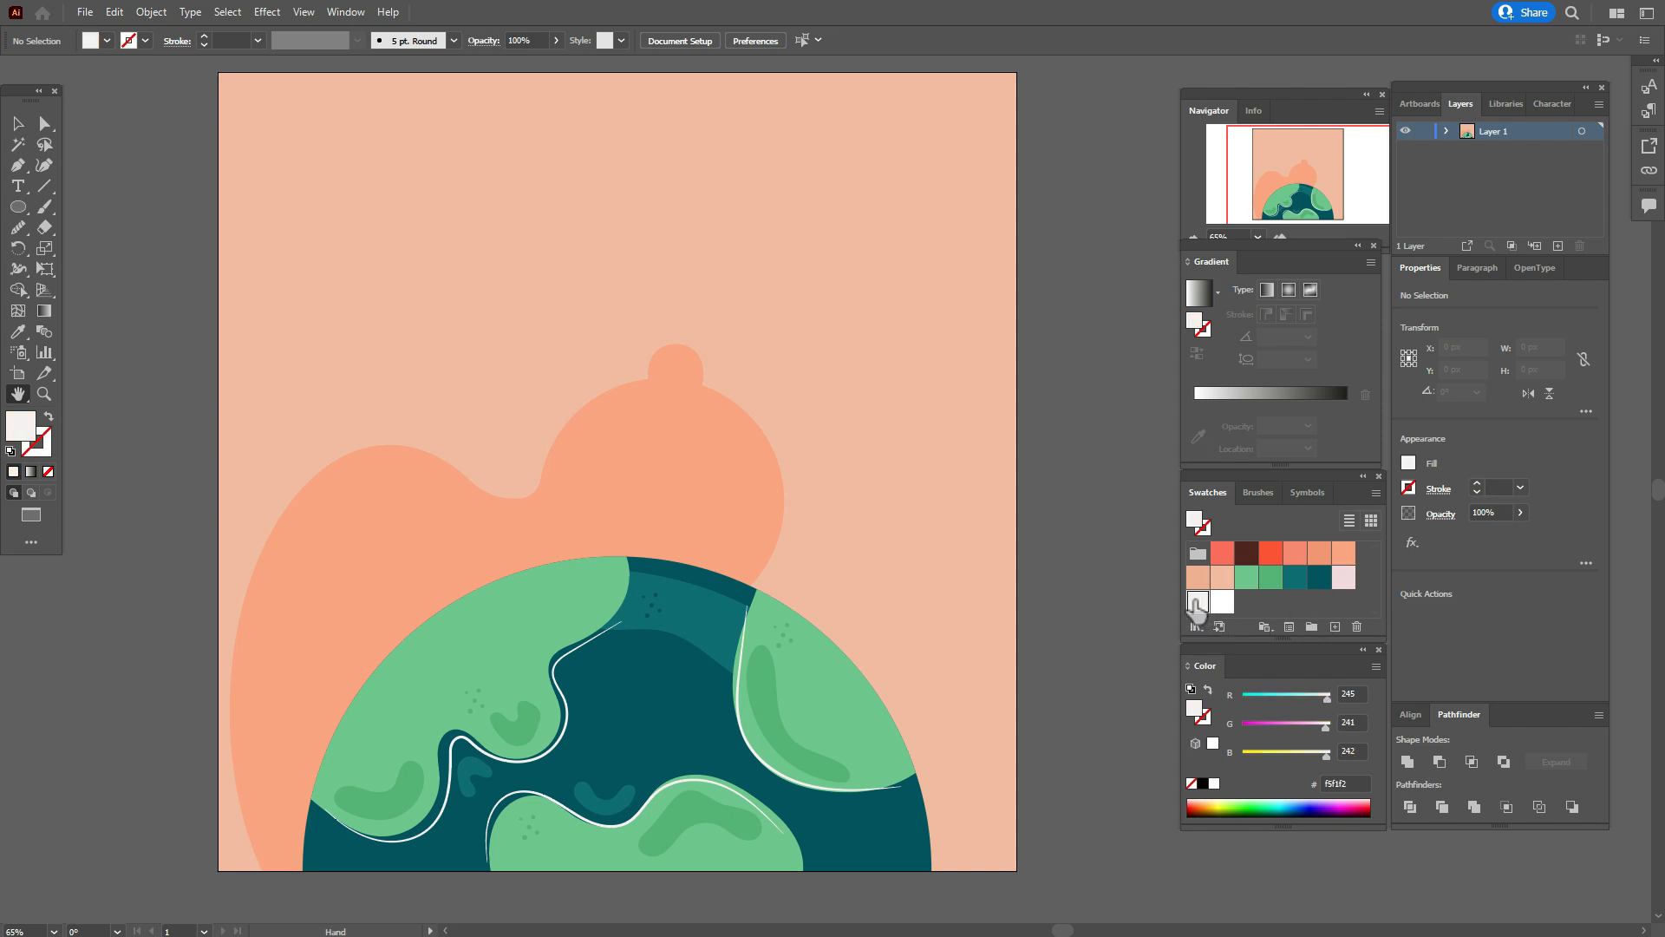
{"action": "left_click", "coordinate": [43, 165]}
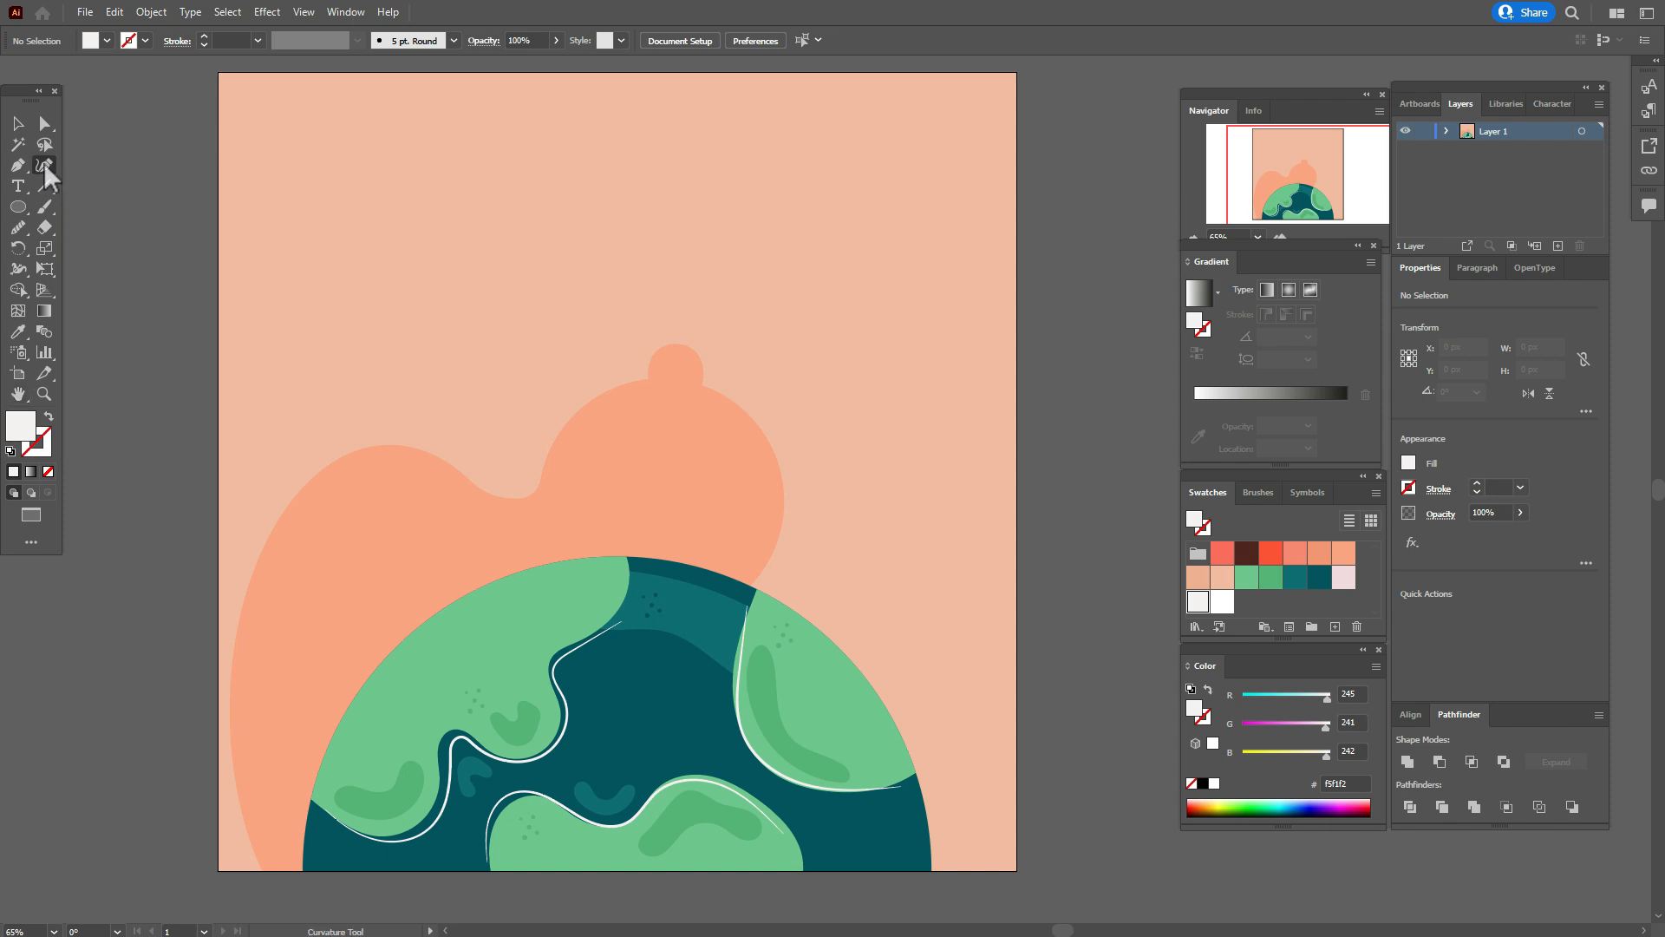
{"action": "left_click", "coordinate": [661, 362]}
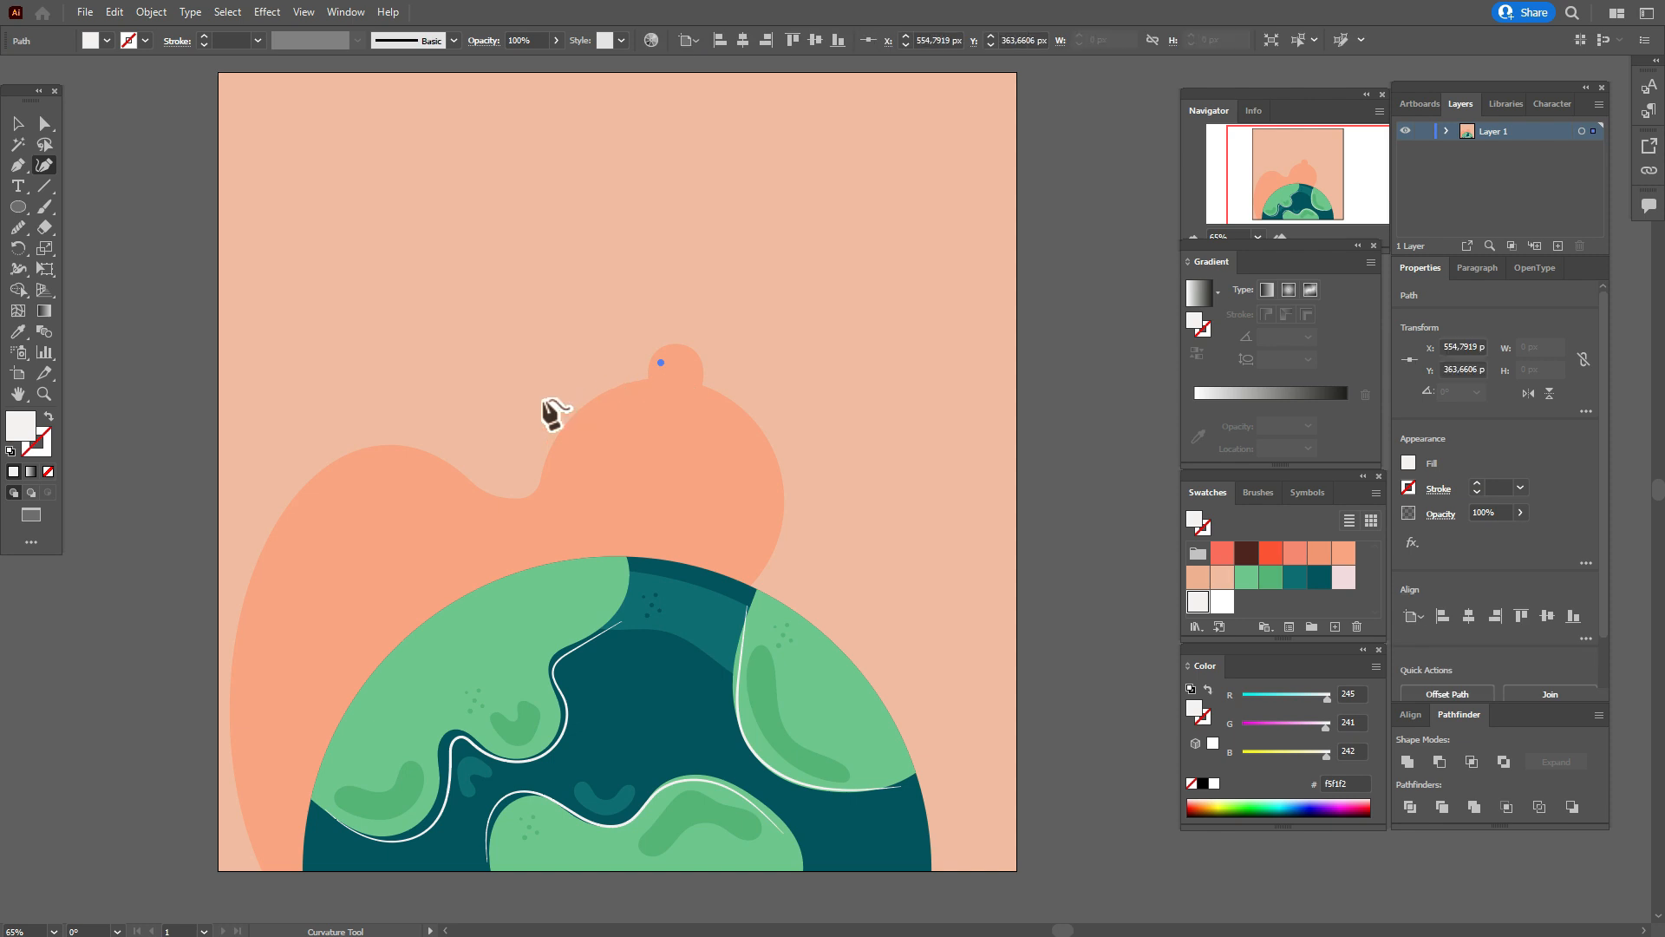
{"action": "left_click", "coordinate": [539, 396]}
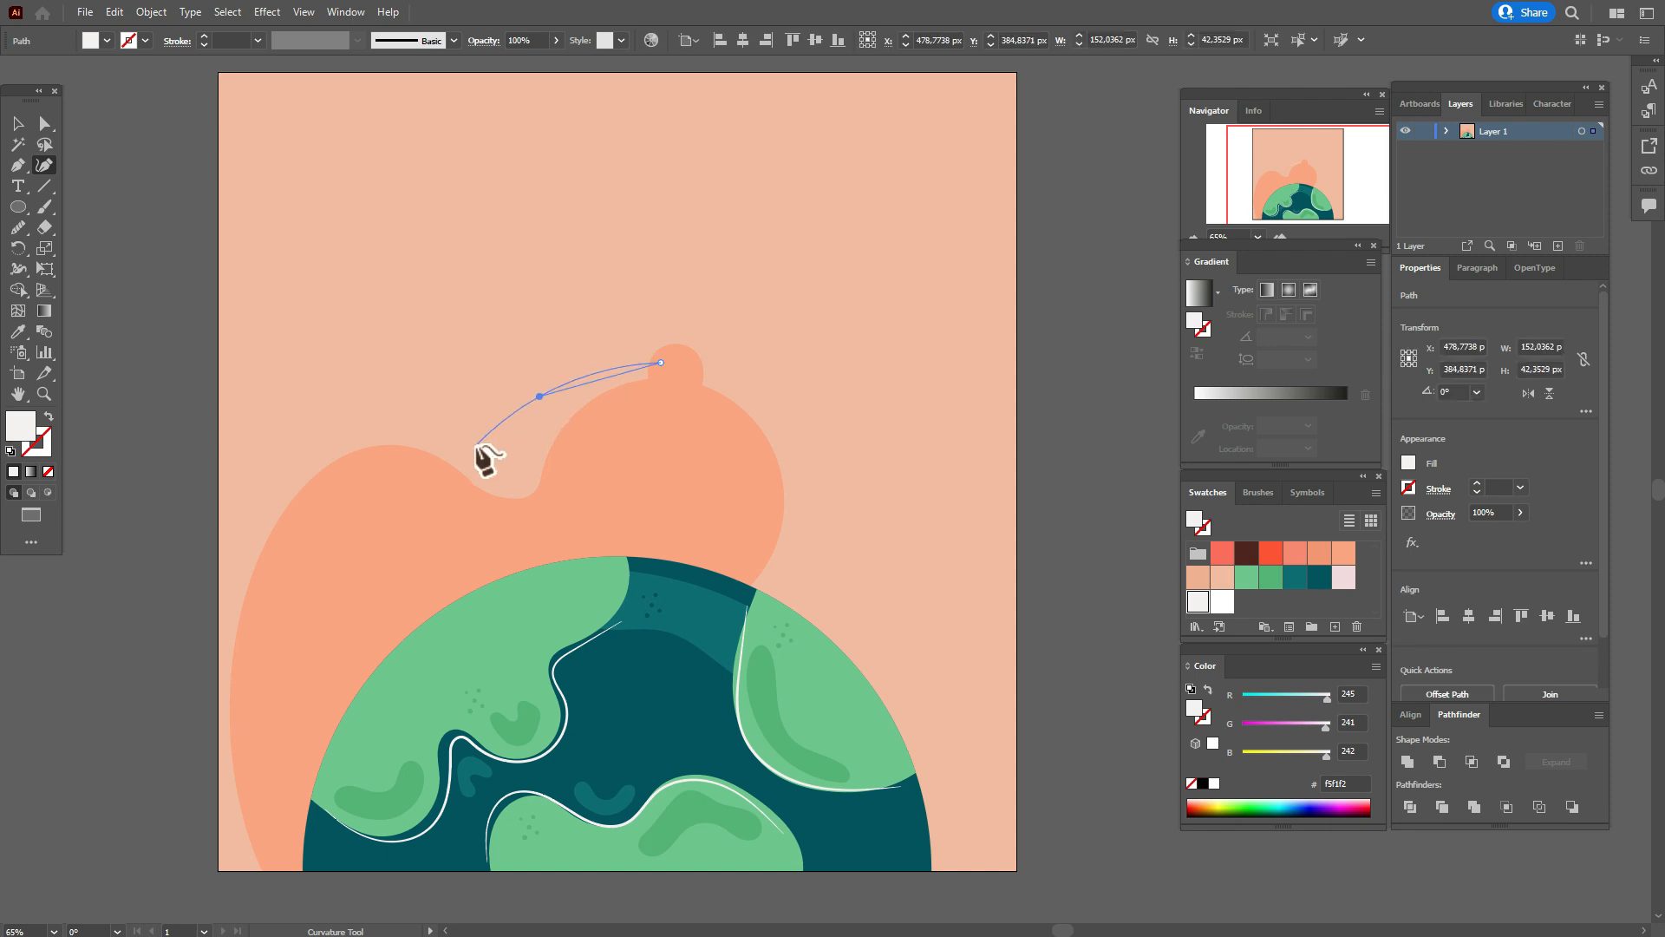
{"action": "left_click", "coordinate": [476, 445]}
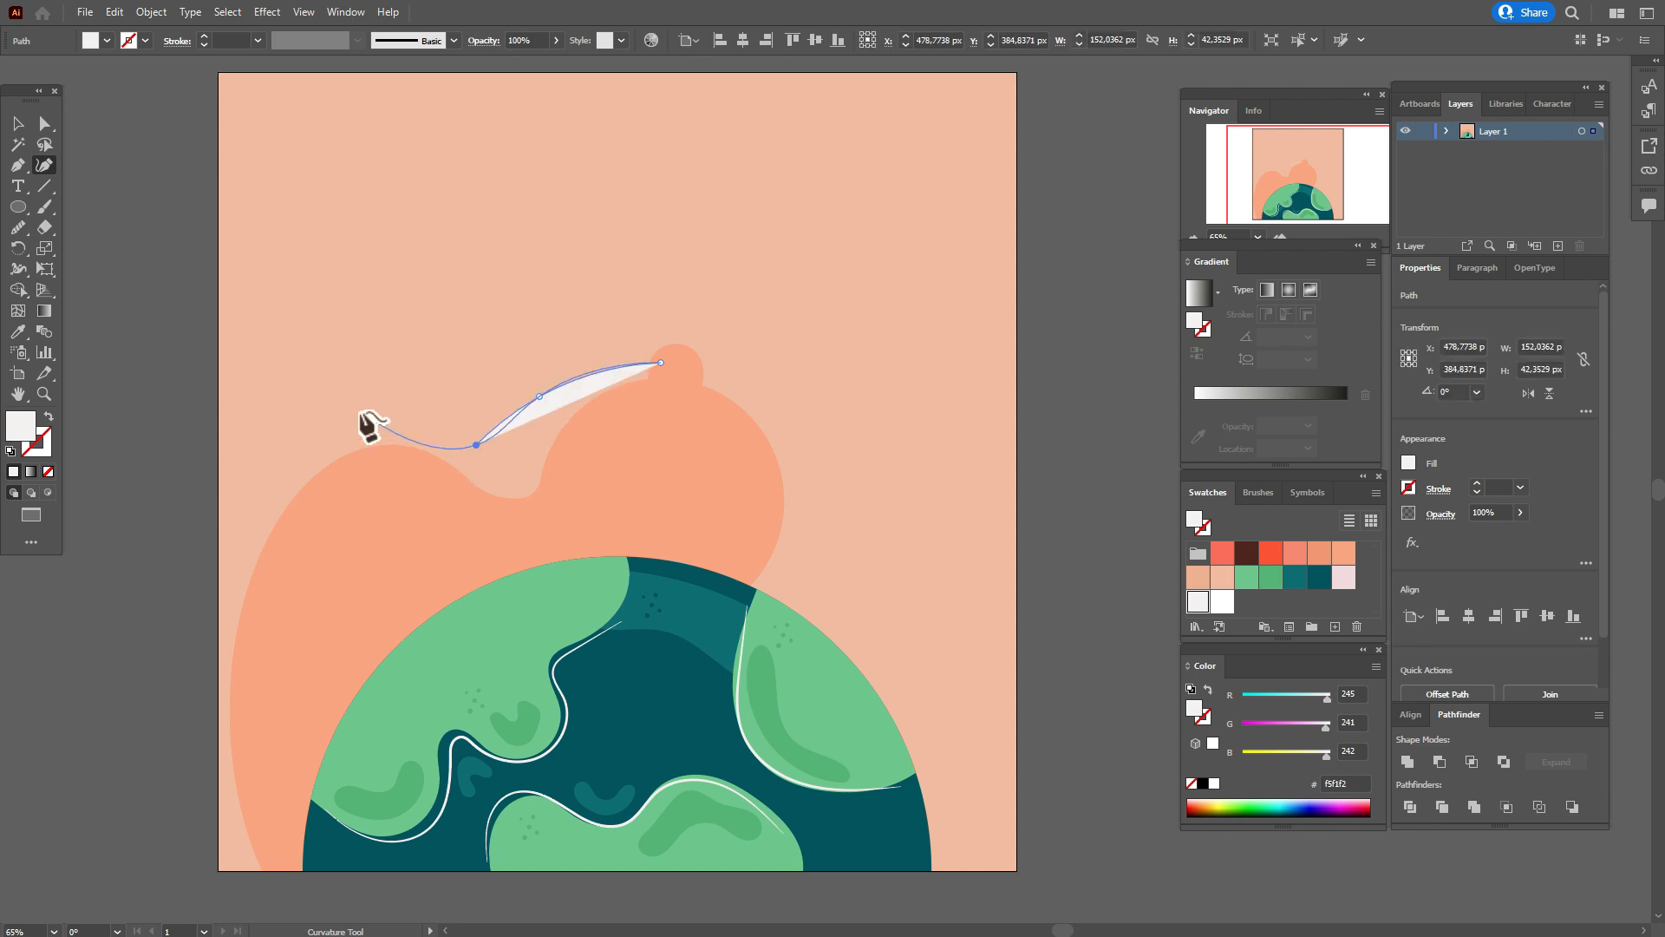
{"action": "left_click", "coordinate": [360, 410]}
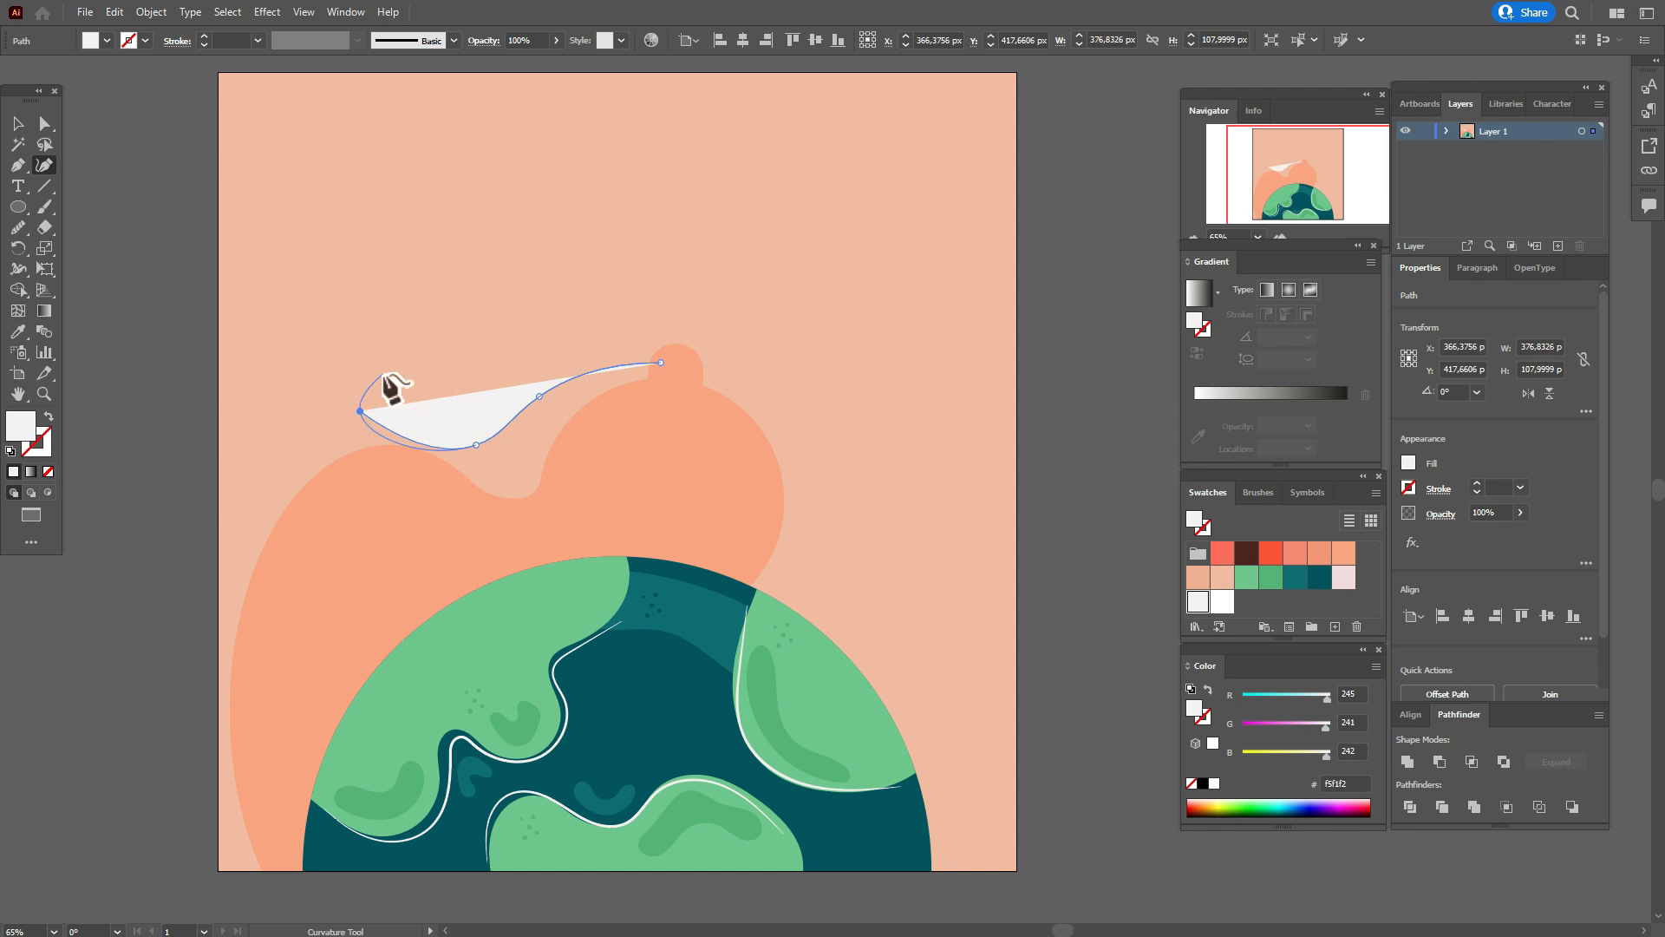
{"action": "left_click", "coordinate": [384, 373]}
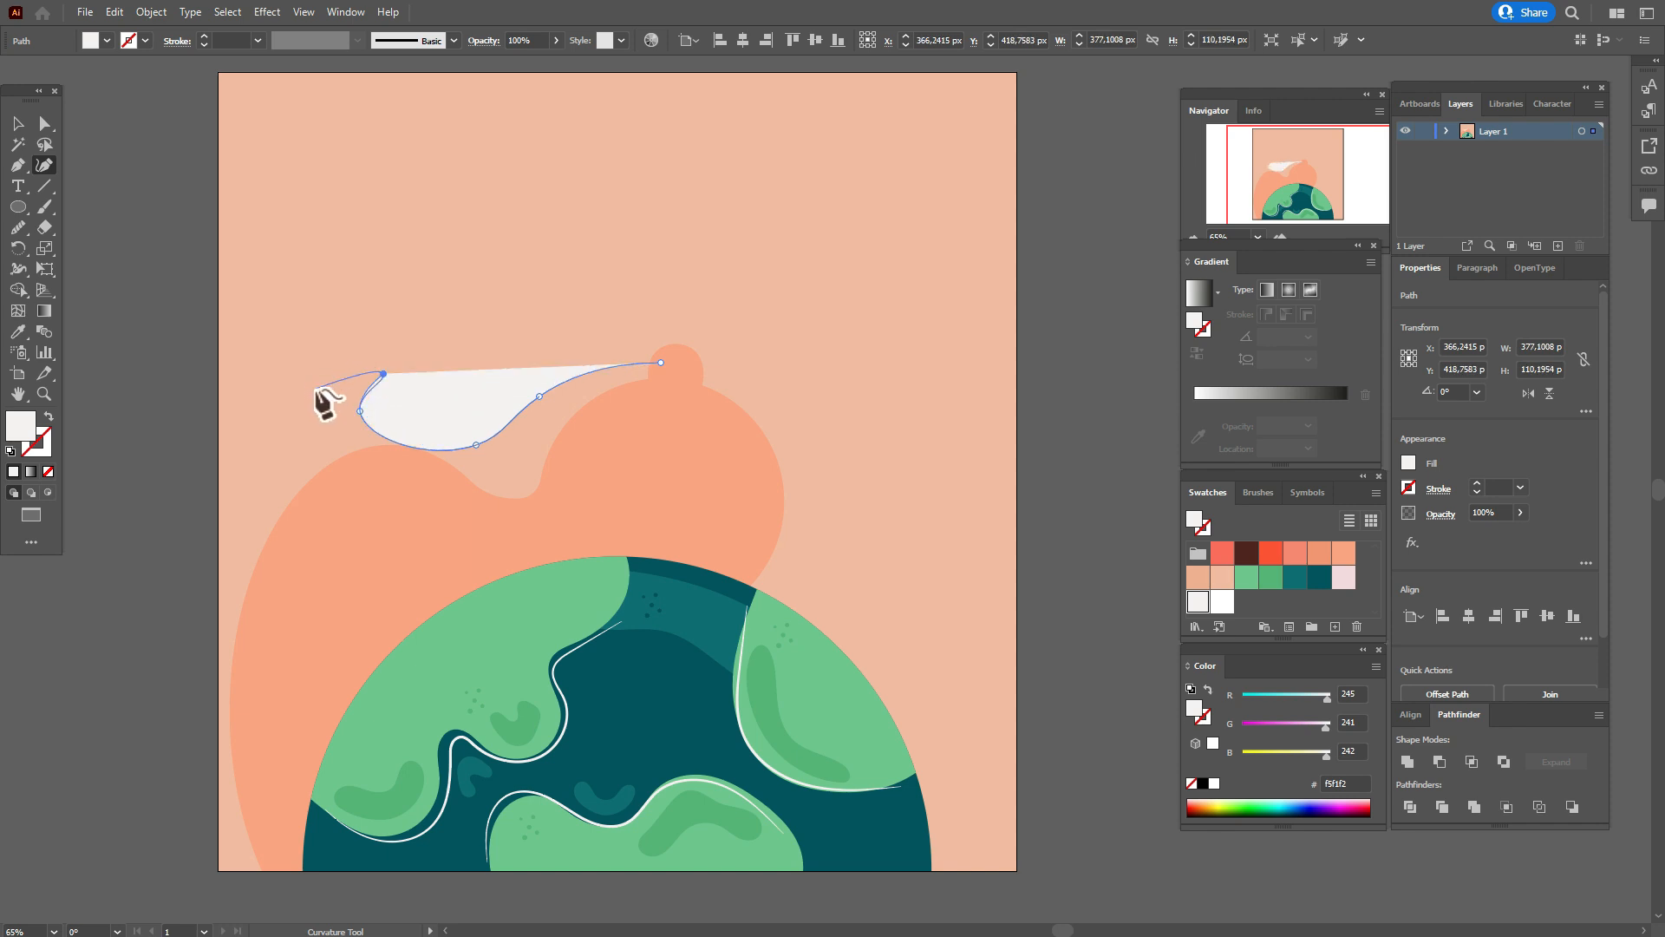
Continue the off-white path down the curl's left side and across to the left edge of the background.
{"action": "left_click", "coordinate": [315, 388]}
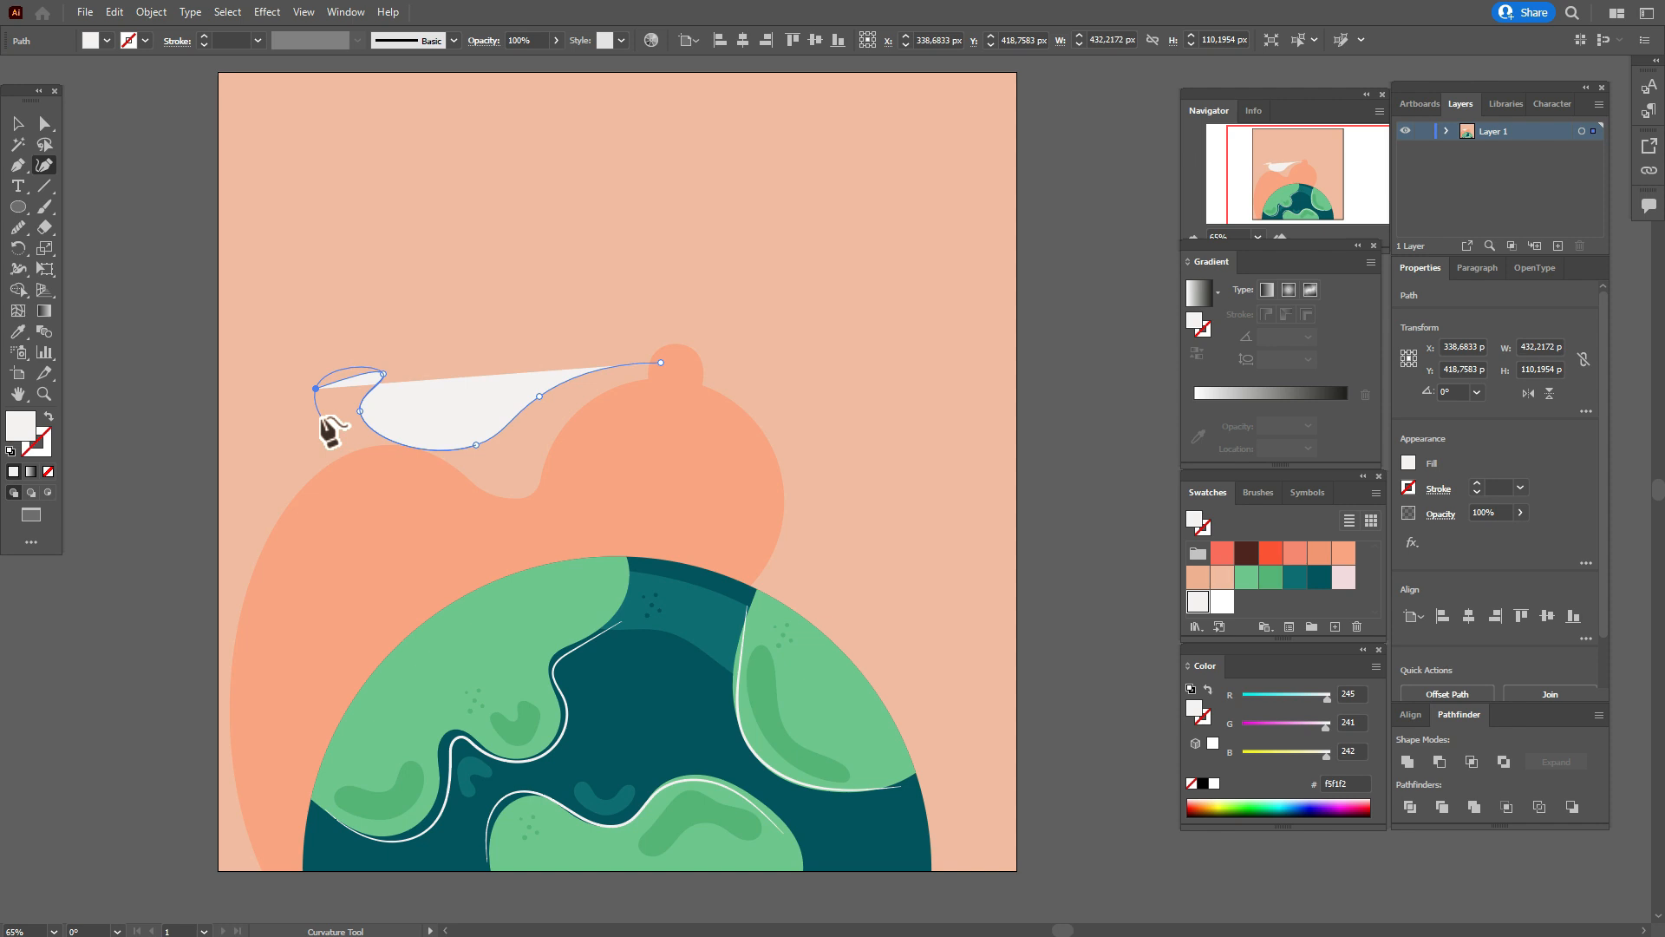
{"action": "key", "text": "ctrl+z"}
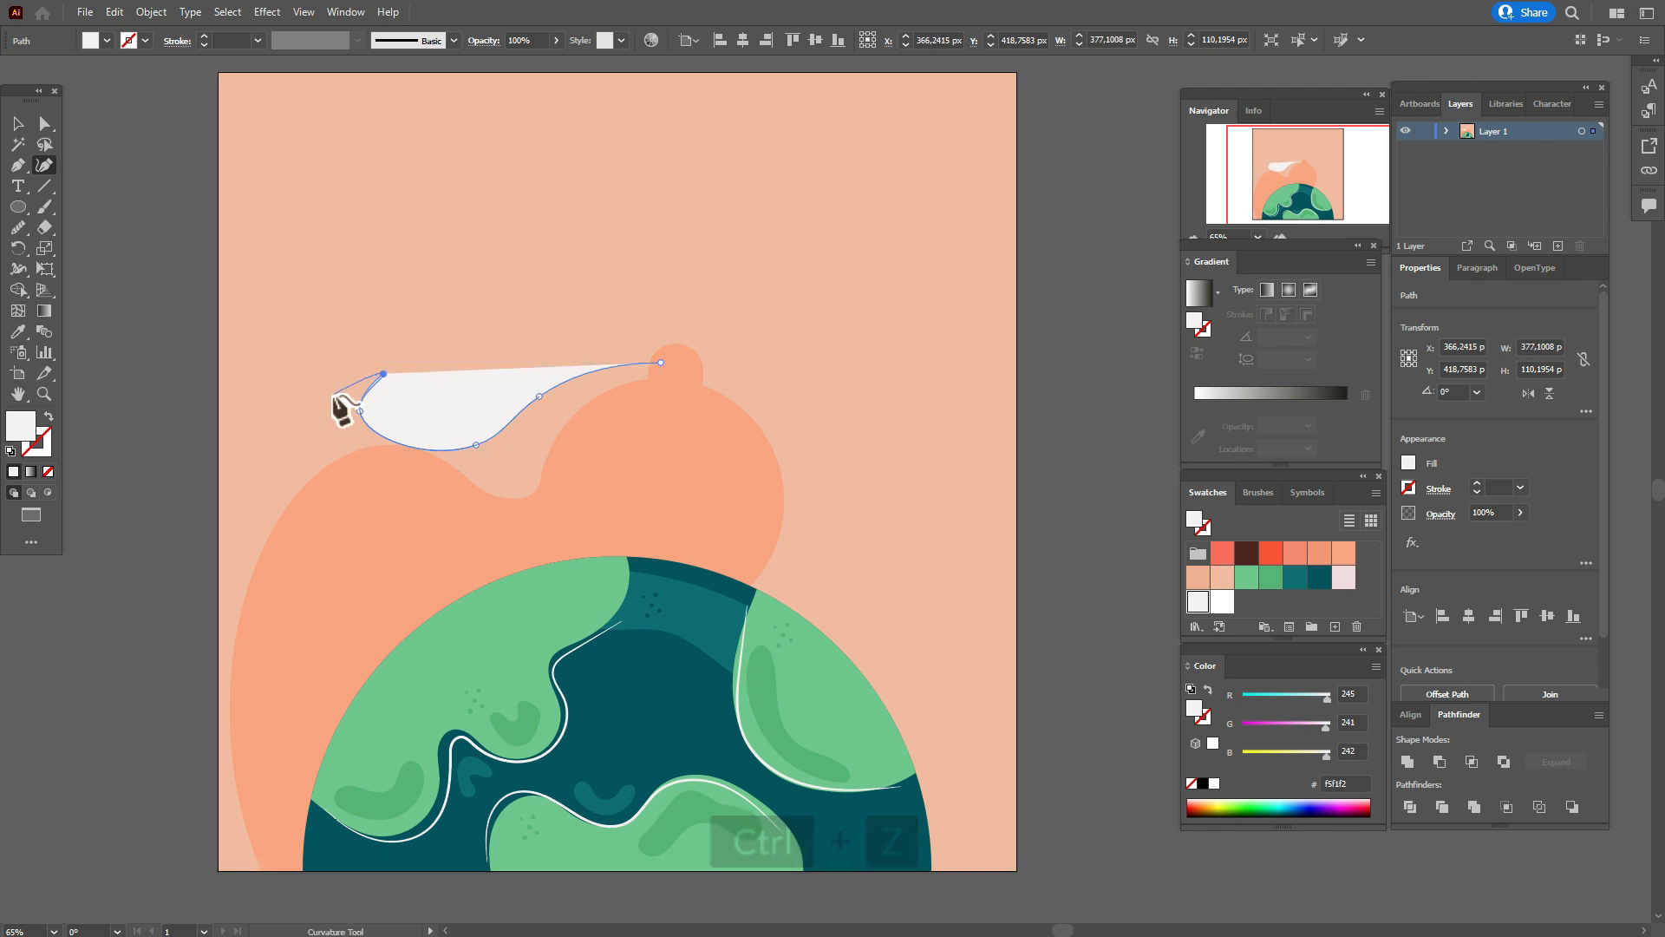
{"action": "left_click", "coordinate": [333, 391]}
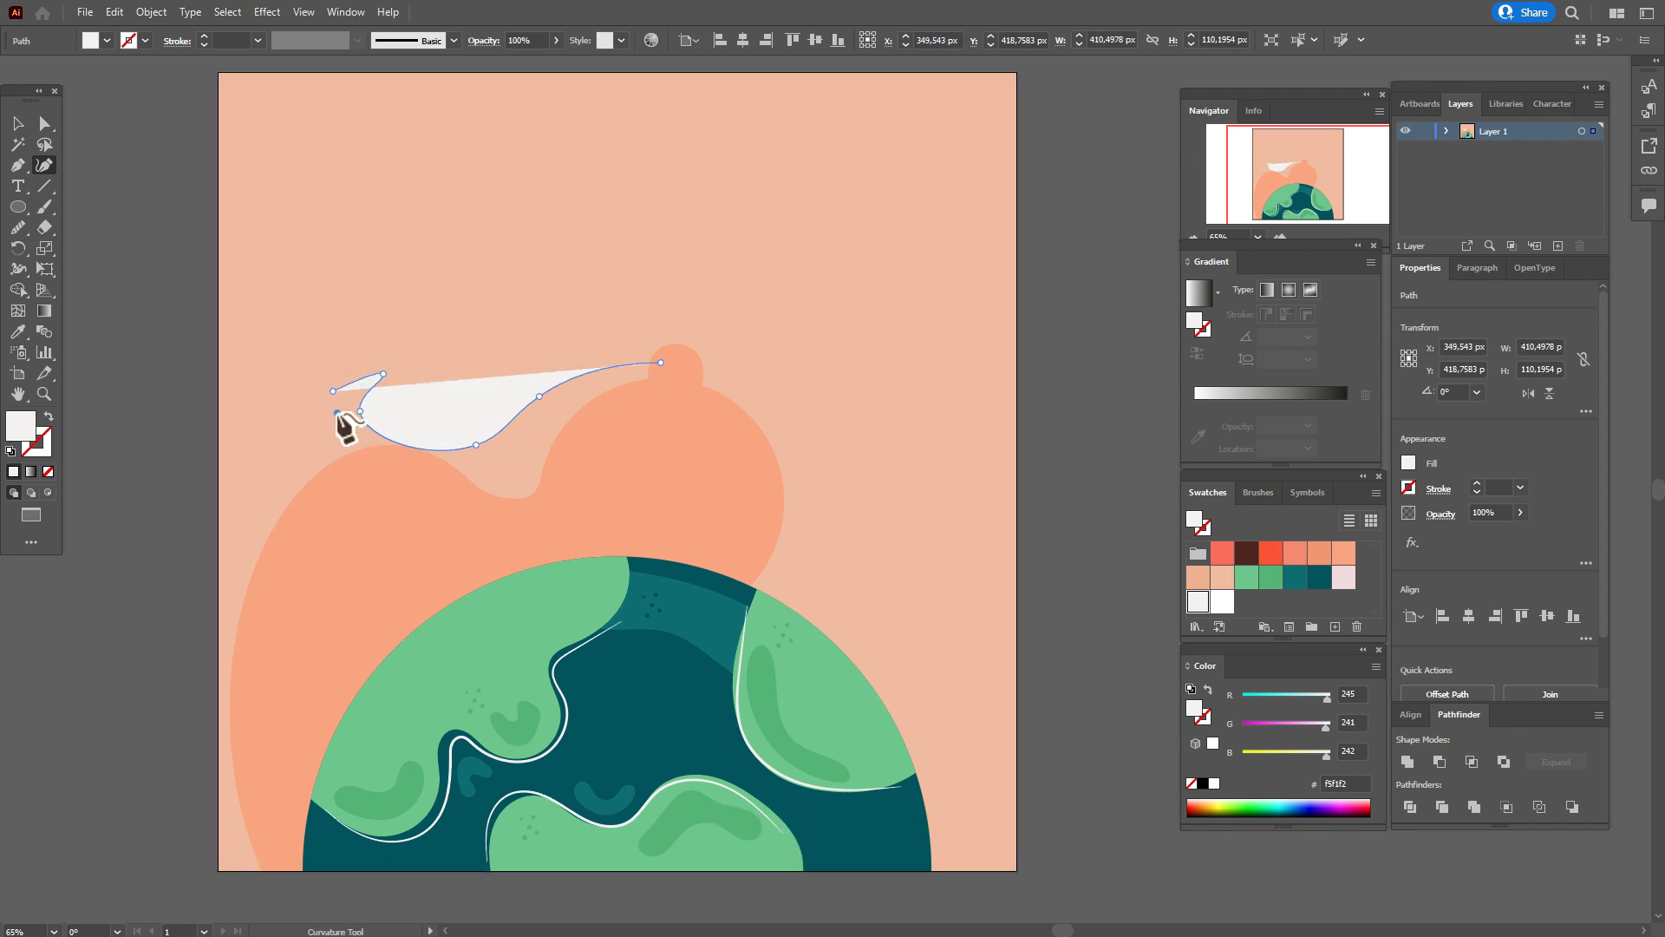
{"action": "left_click", "coordinate": [338, 413]}
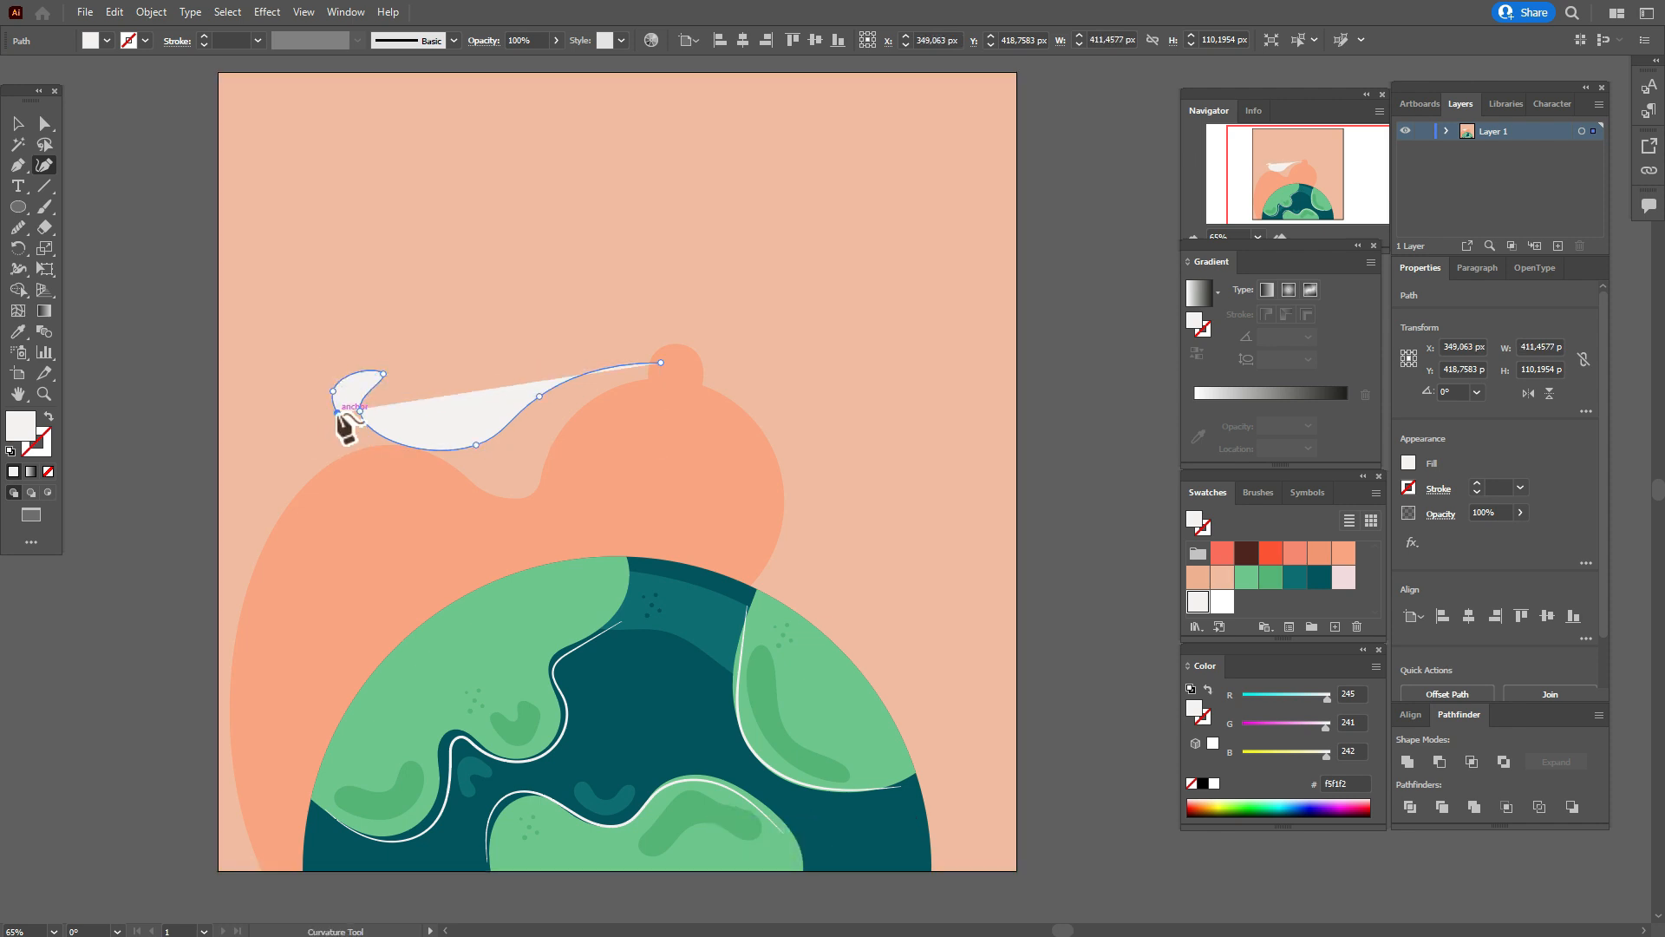
{"action": "left_click", "coordinate": [249, 414]}
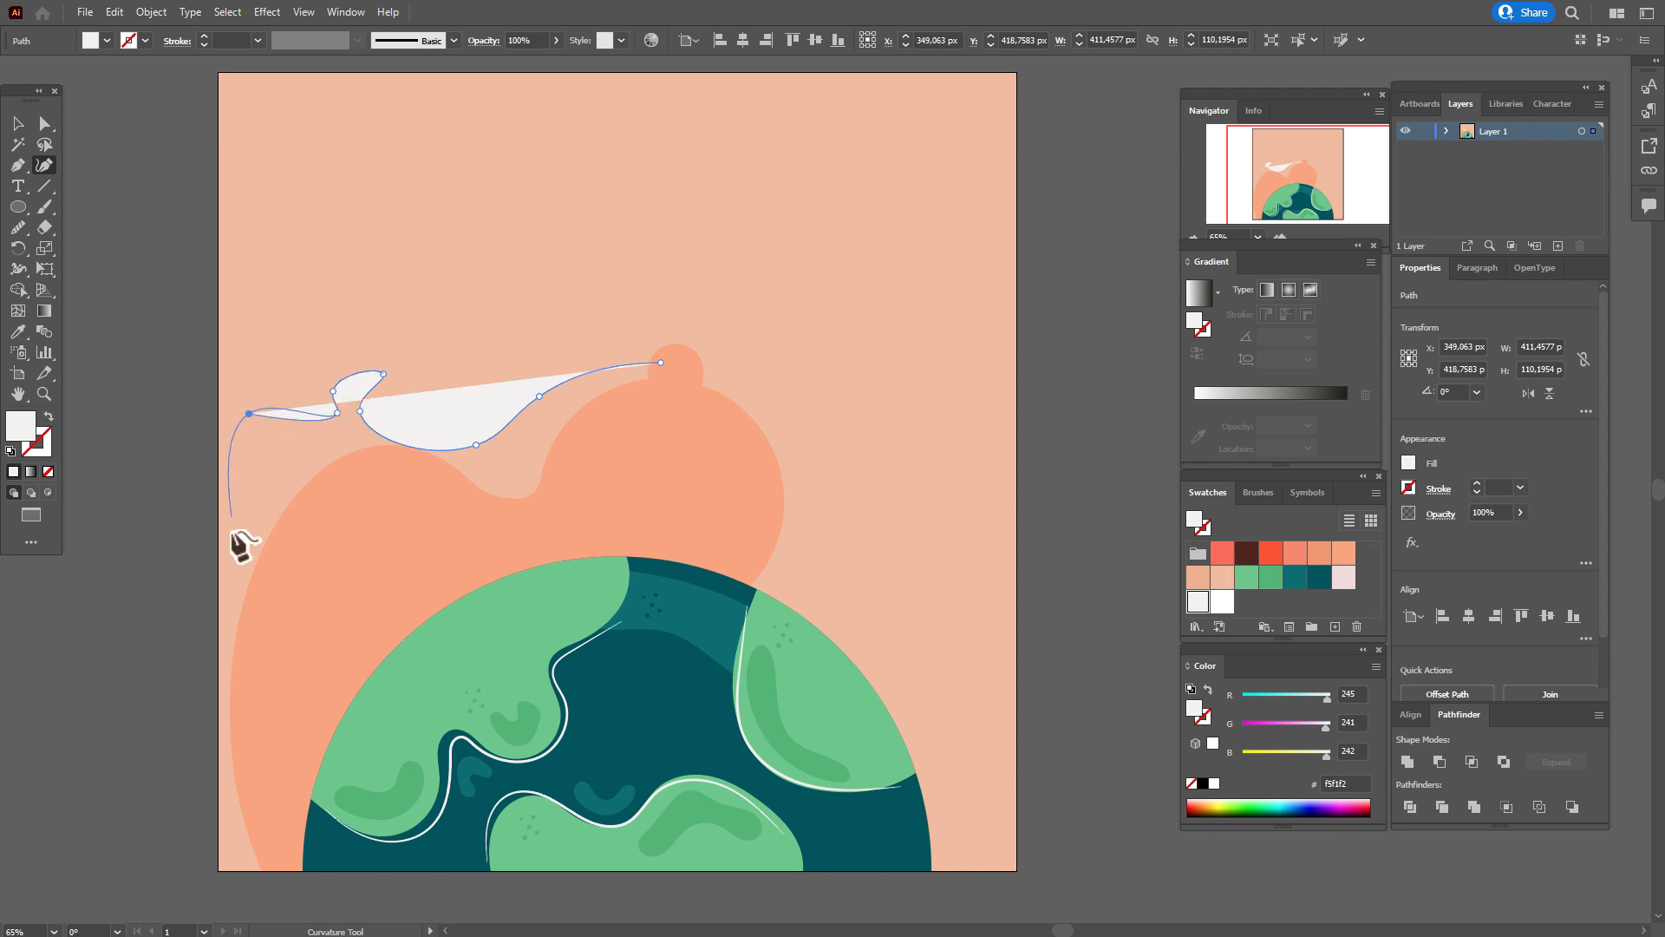
Close the off-white path down over the orange shape and back to the small ellipse, about 541 px wide and 360 px high.
{"action": "left_click", "coordinate": [267, 626]}
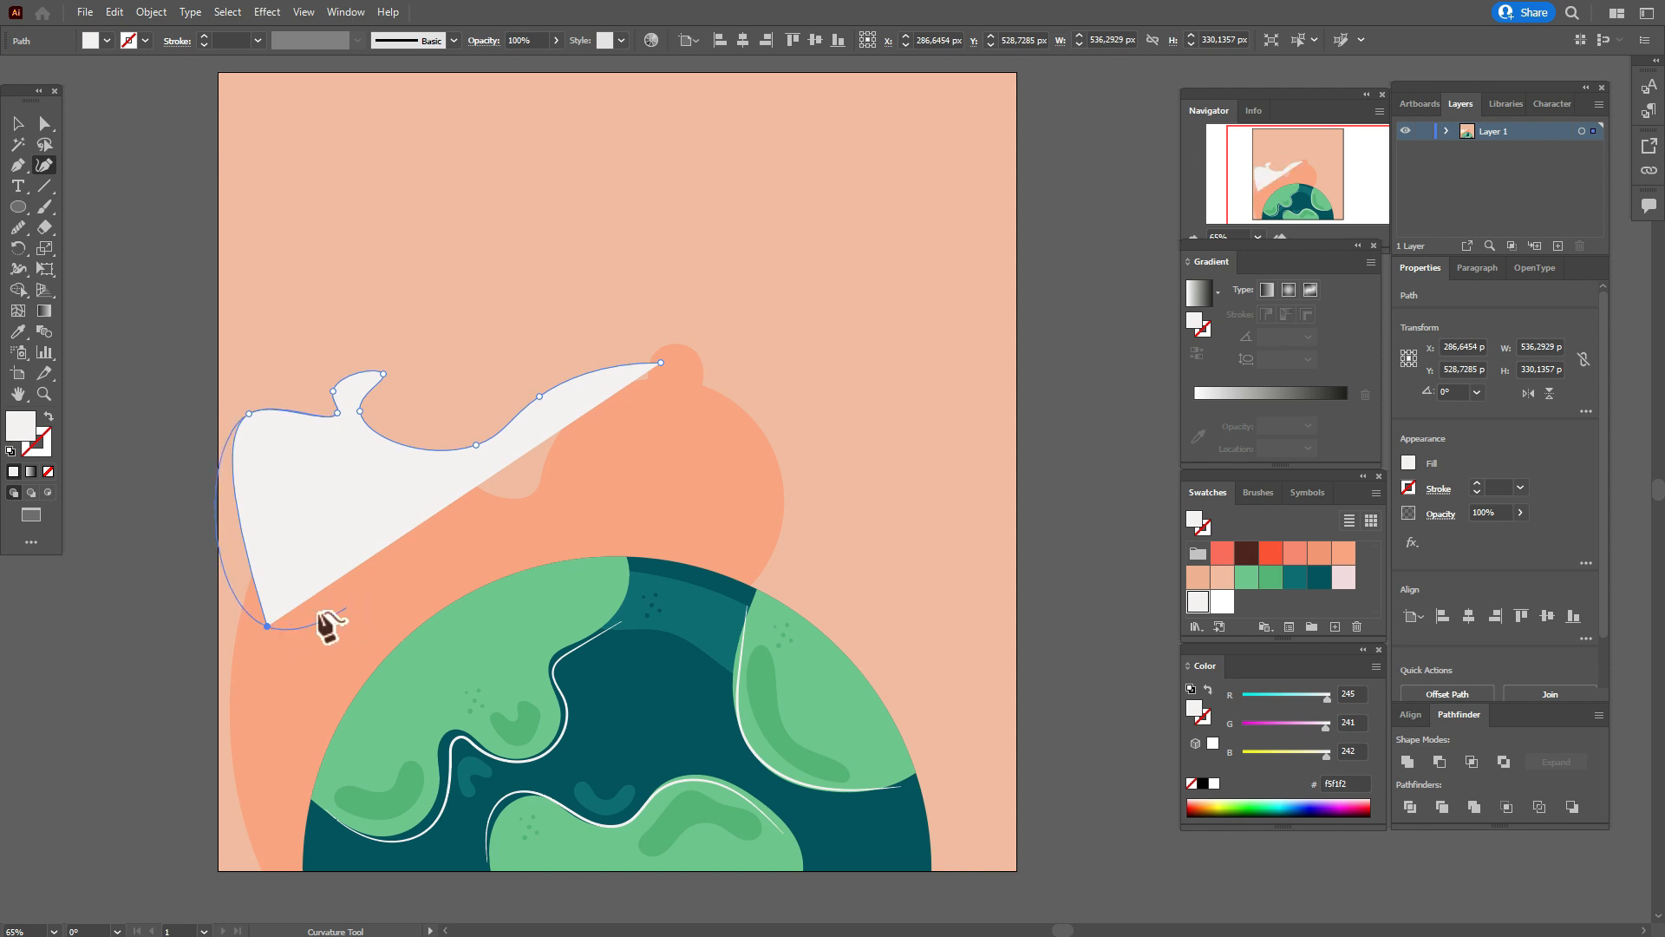
{"action": "key", "text": "alt"}
{"action": "left_click", "coordinate": [276, 642]}
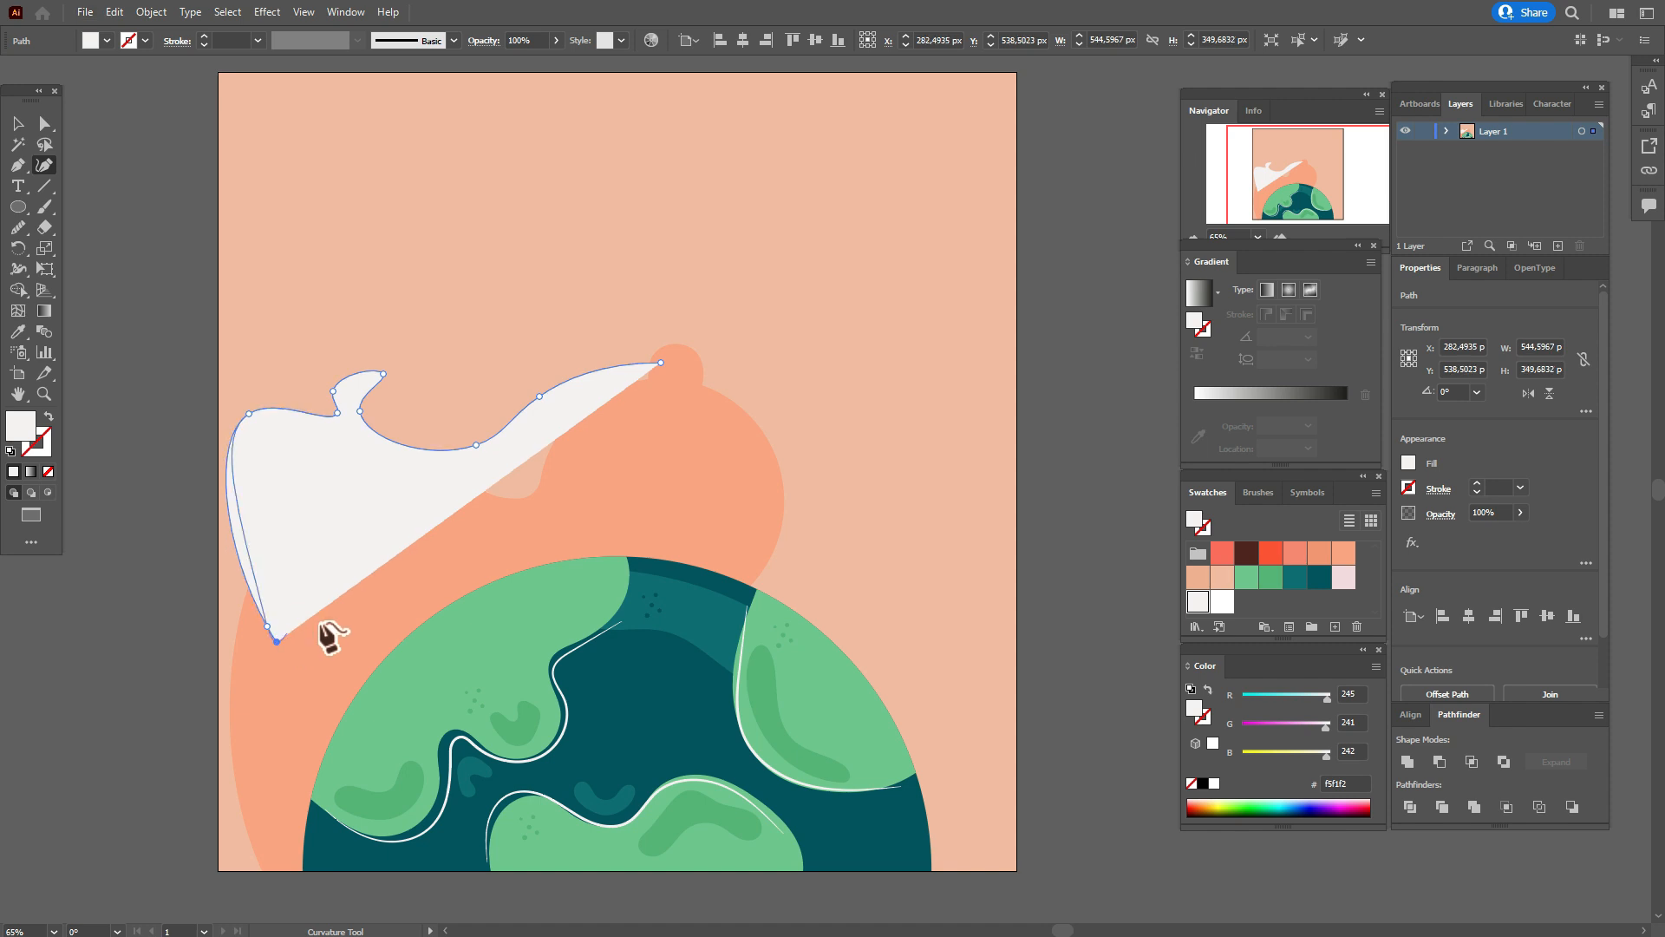
{"action": "left_click", "coordinate": [544, 525]}
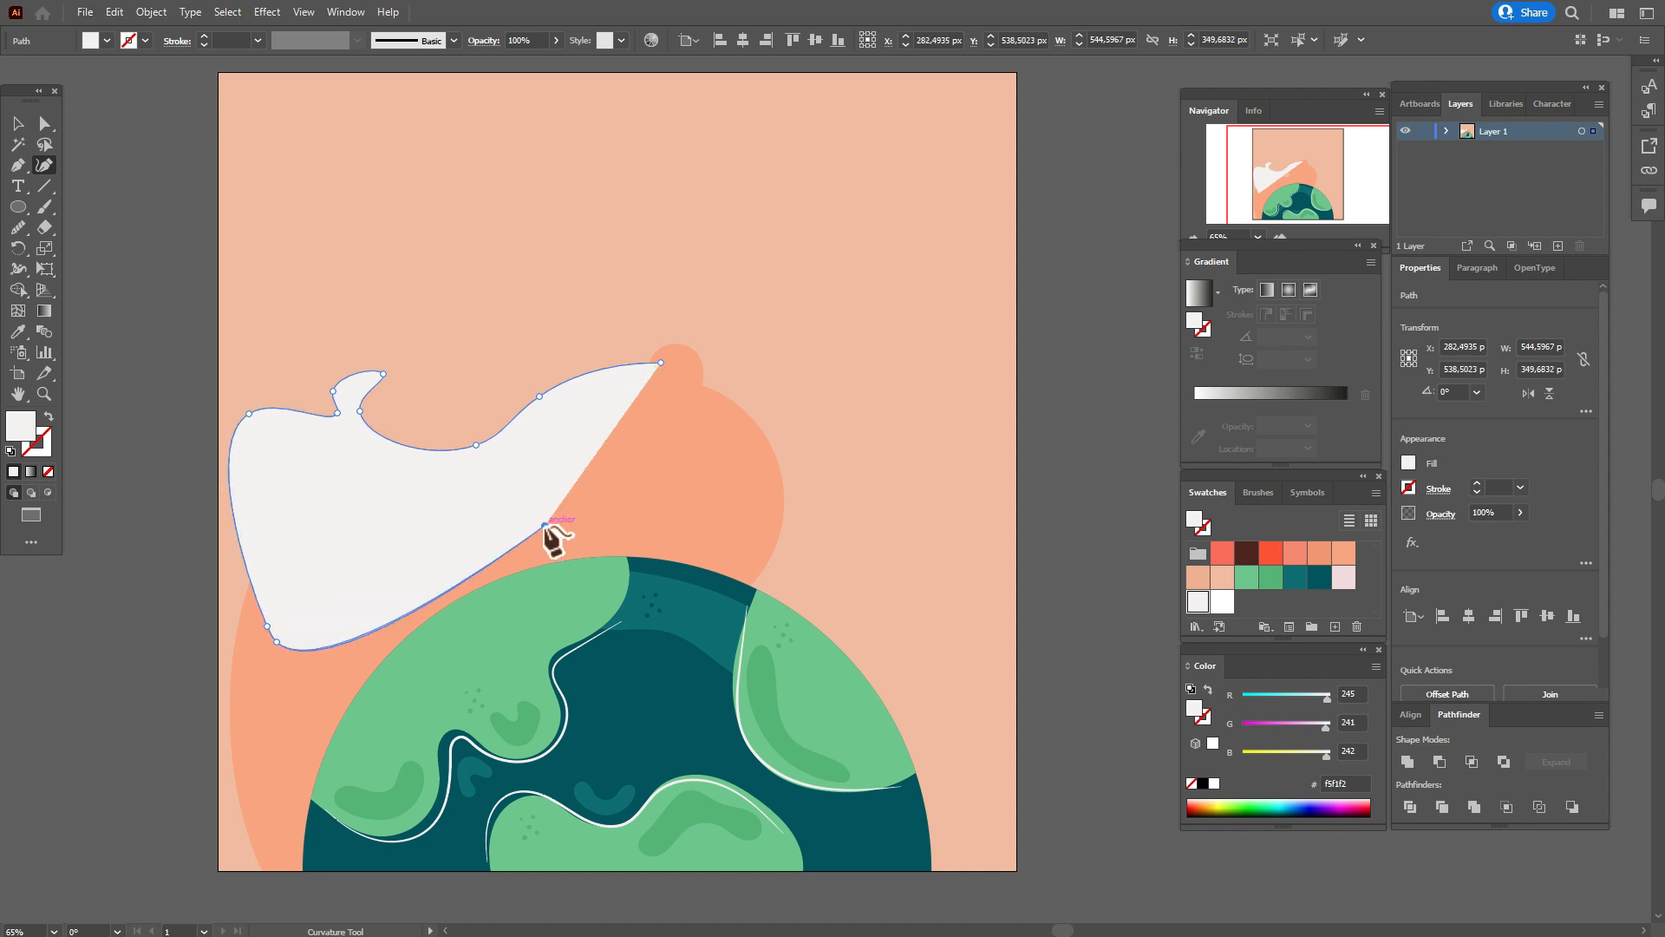
{"action": "left_click", "coordinate": [662, 364]}
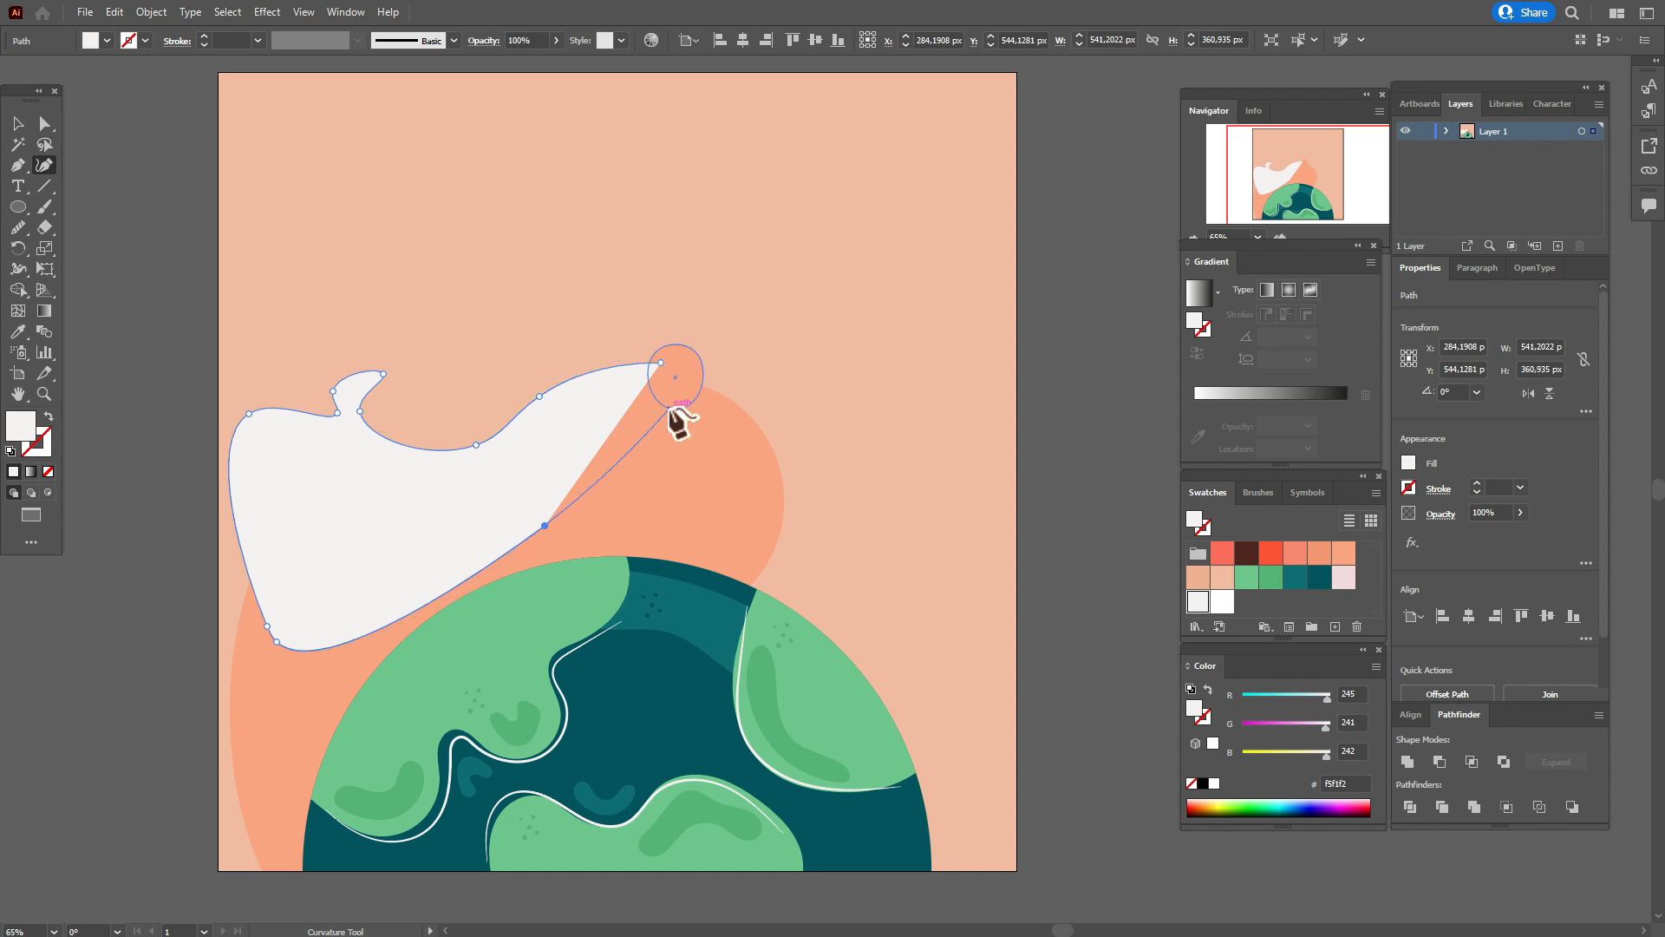
{"action": "left_click", "coordinate": [637, 438], "text": "alt"}
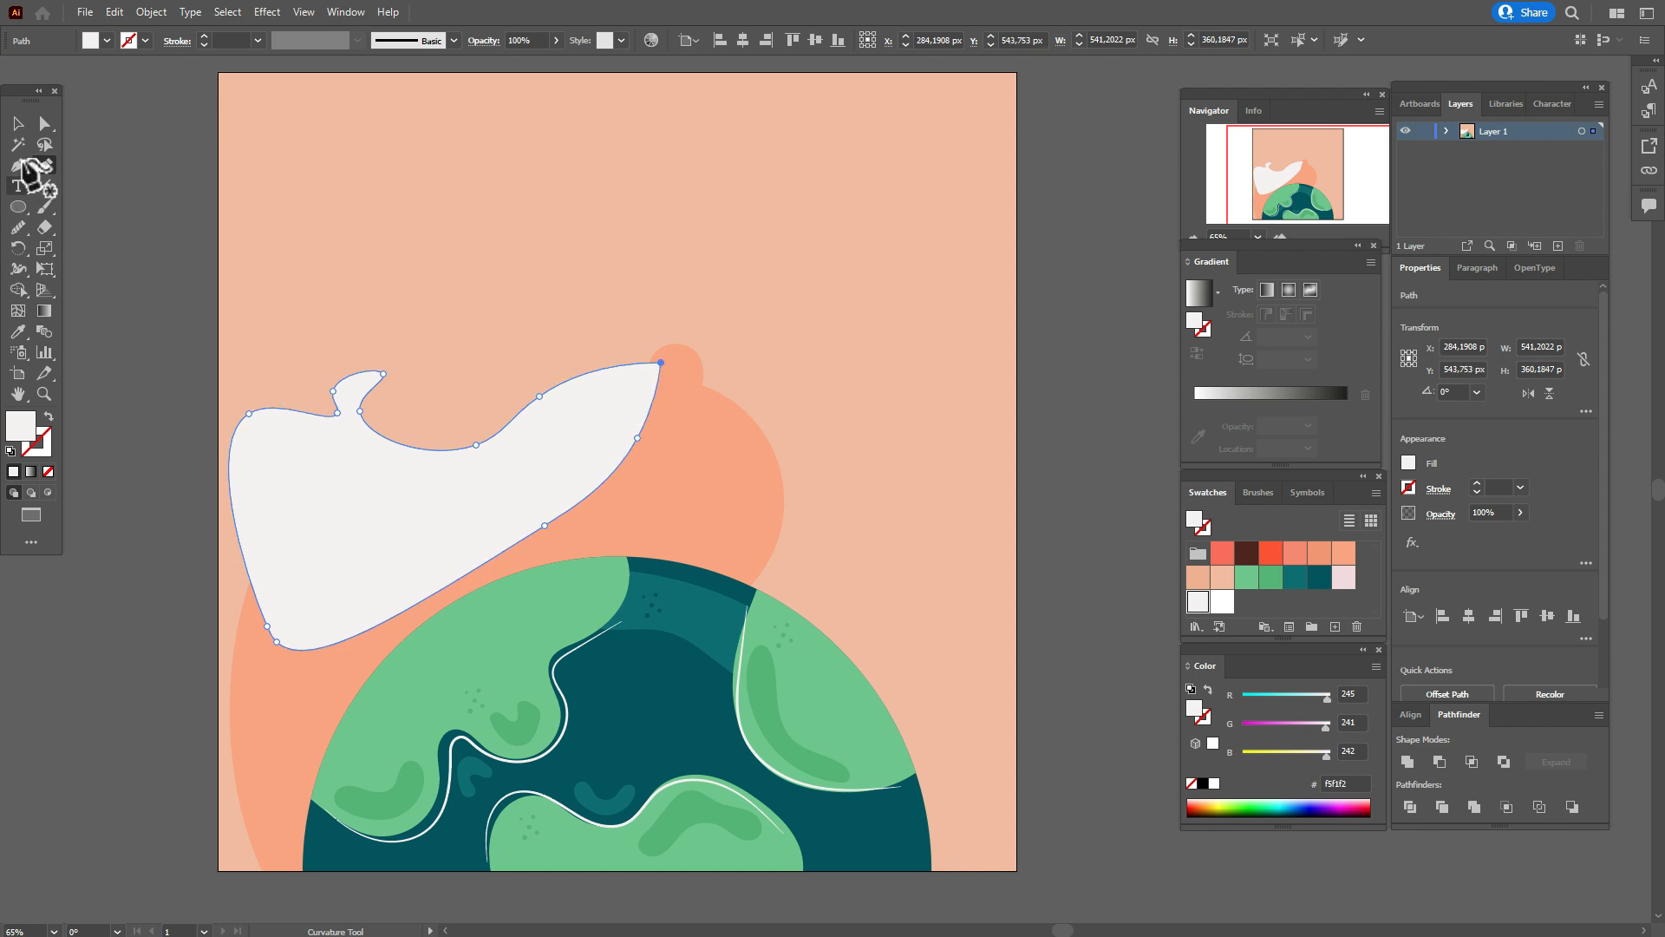
Send the off-white shape behind the orange shapes while keeping it in front of the peach background.
{"action": "left_click", "coordinate": [45, 124]}
{"action": "left_click", "coordinate": [855, 372], "text": "shift"}
{"action": "right_click", "coordinate": [867, 362]}
{"action": "mouse_move", "coordinate": [864, 636]}
{"action": "left_click", "coordinate": [1119, 686]}
{"action": "left_click", "coordinate": [1082, 579]}
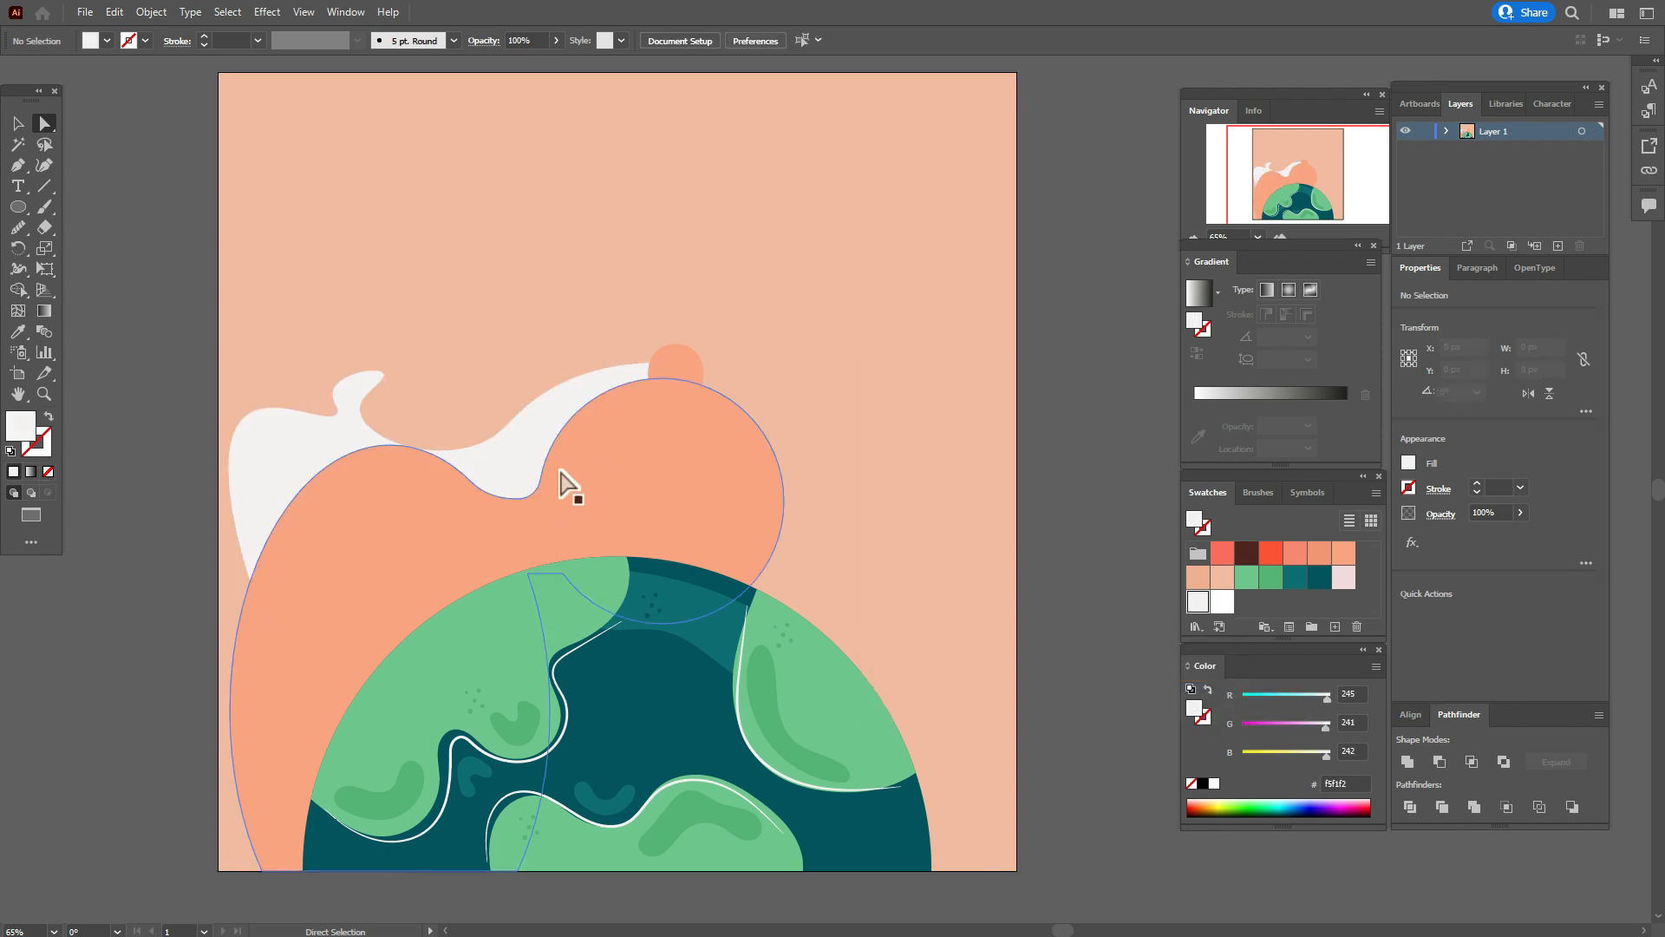
Move the off-white shape up about 17 px and pull the anchor at the curl's left base slightly down and left.
{"action": "left_click_drag", "start_coordinate": [515, 450], "coordinate": [516, 437]}
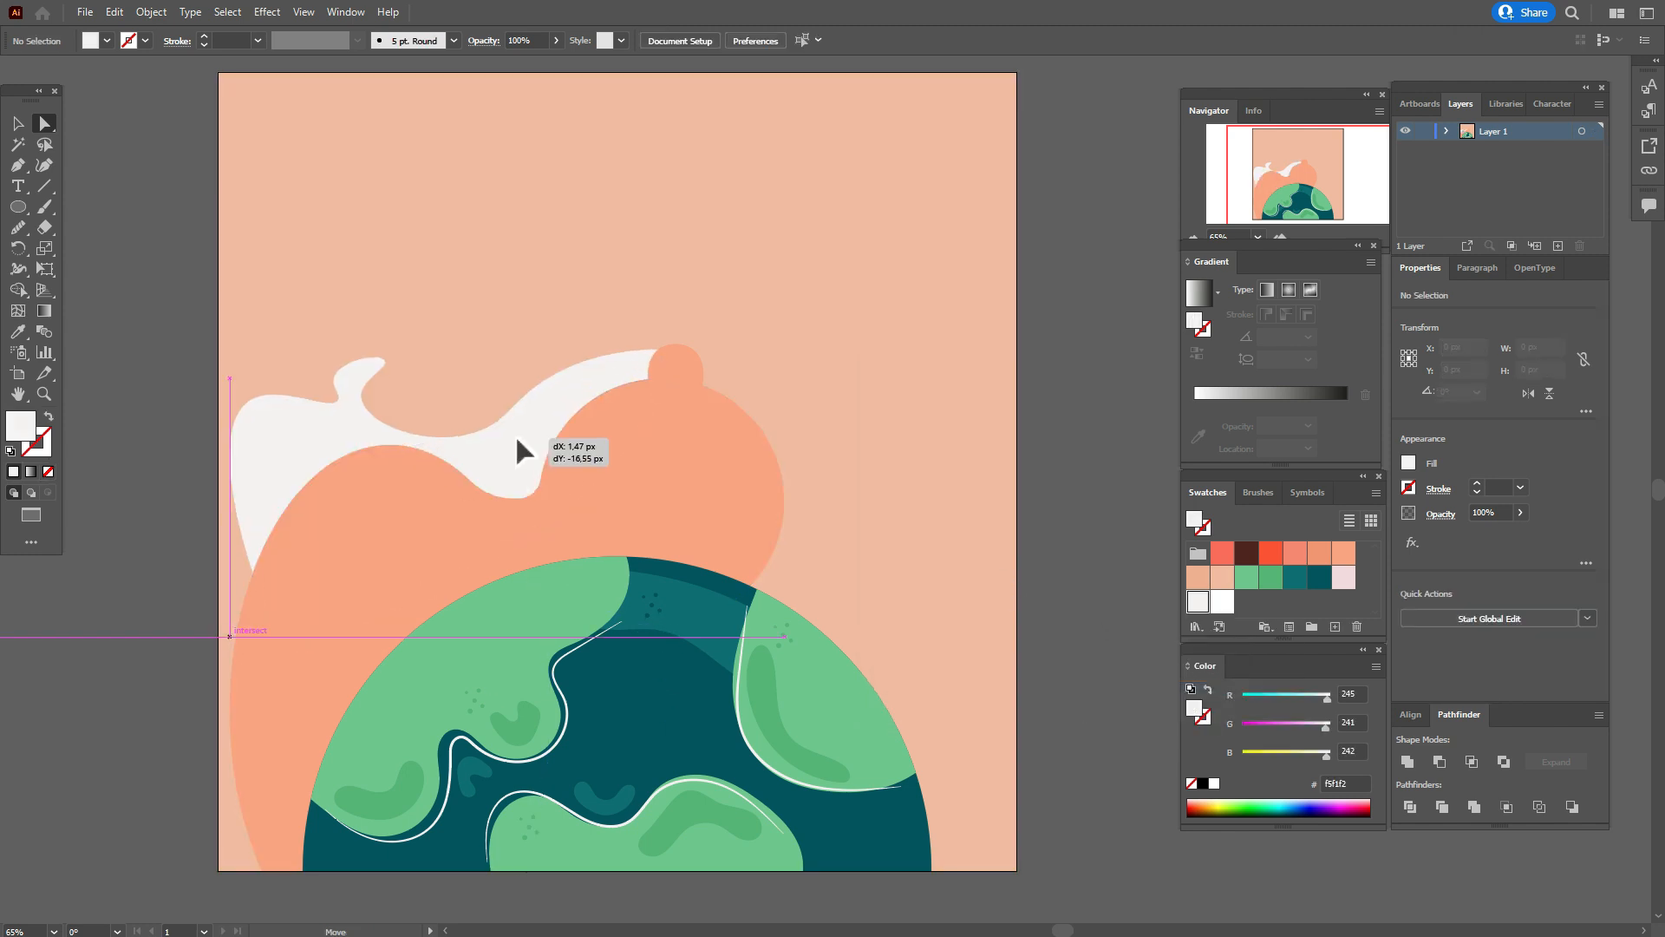
{"action": "left_click_drag", "start_coordinate": [516, 436], "coordinate": [516, 436]}
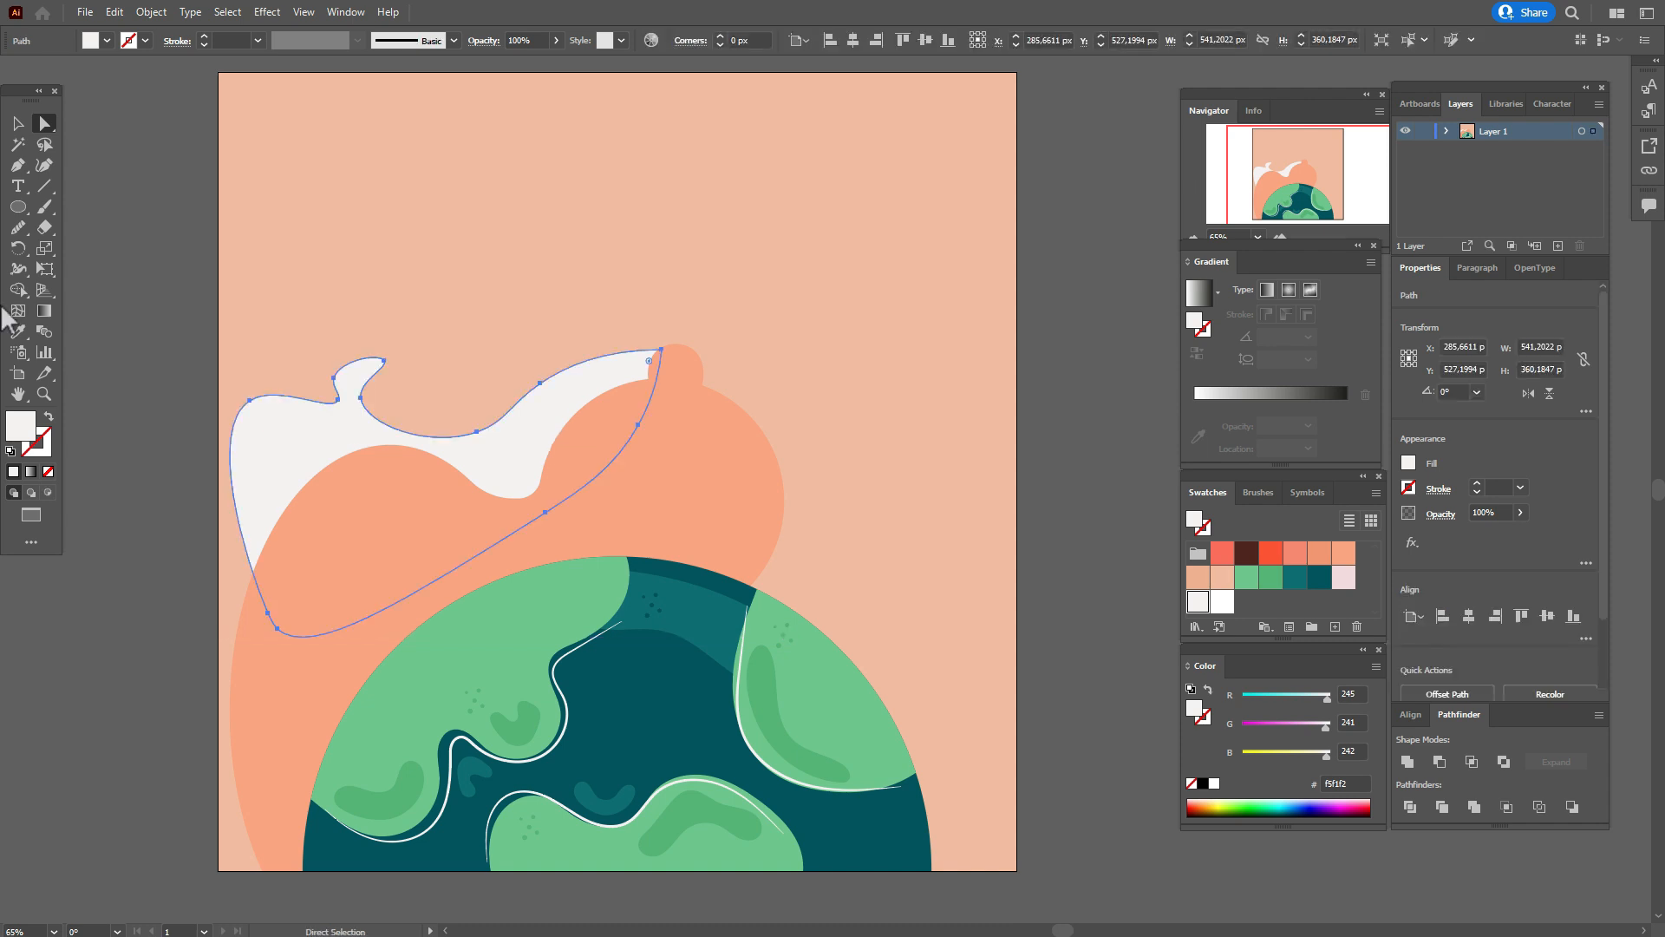
{"action": "left_click", "coordinate": [45, 166]}
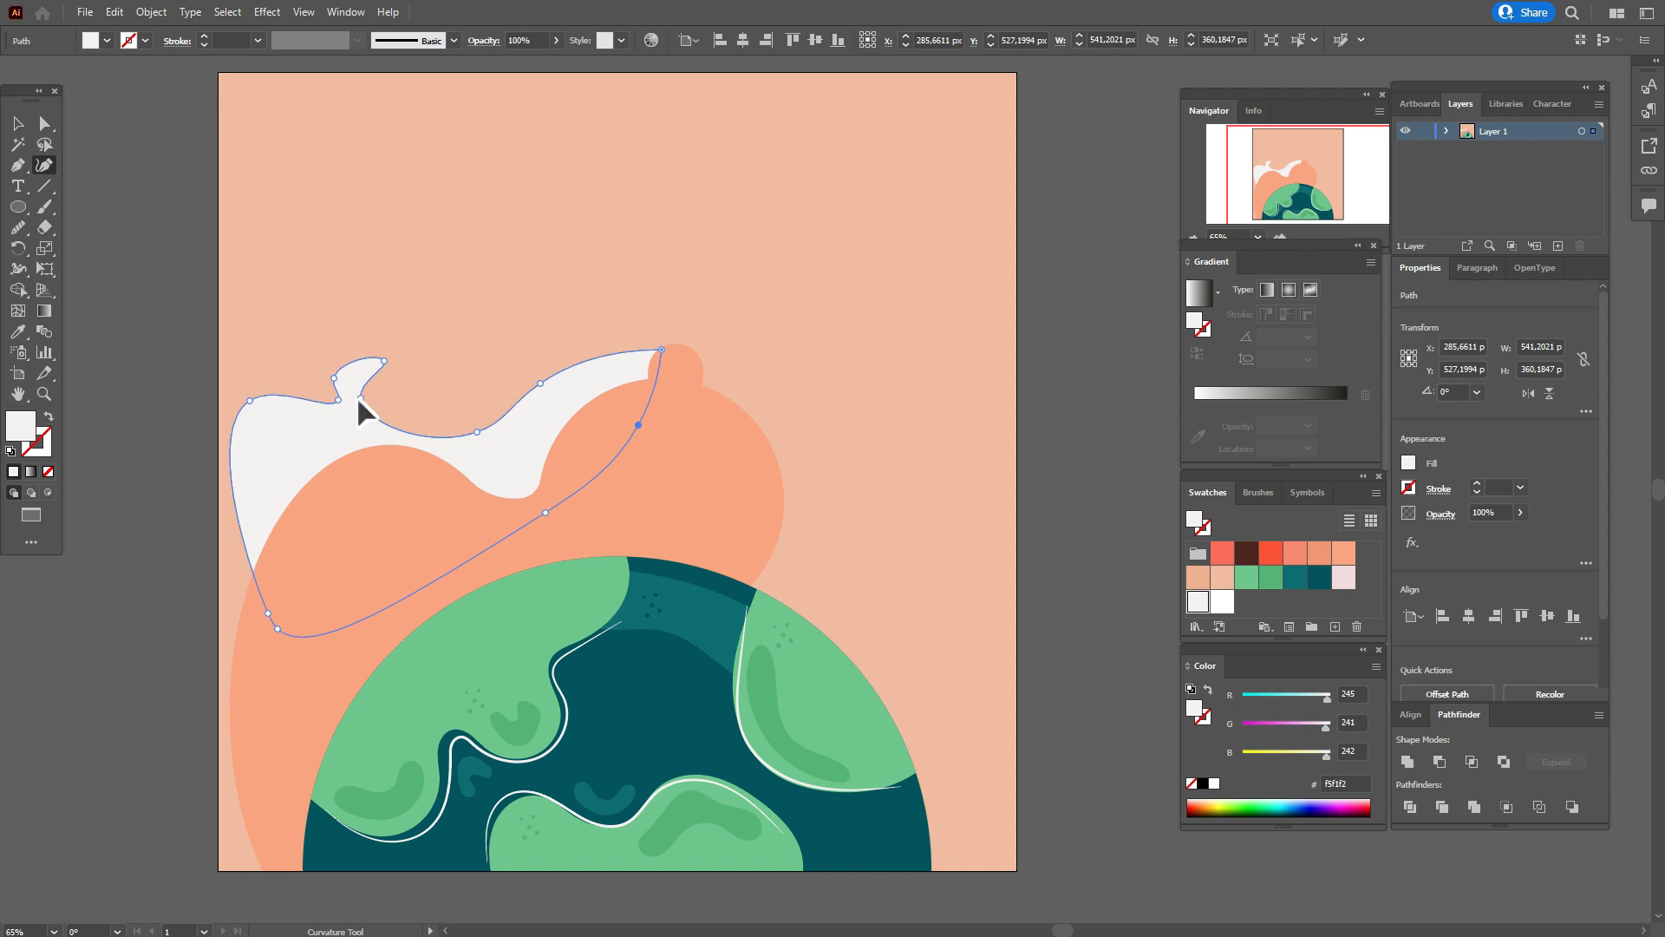
{"action": "left_click_drag", "start_coordinate": [335, 397], "coordinate": [325, 411]}
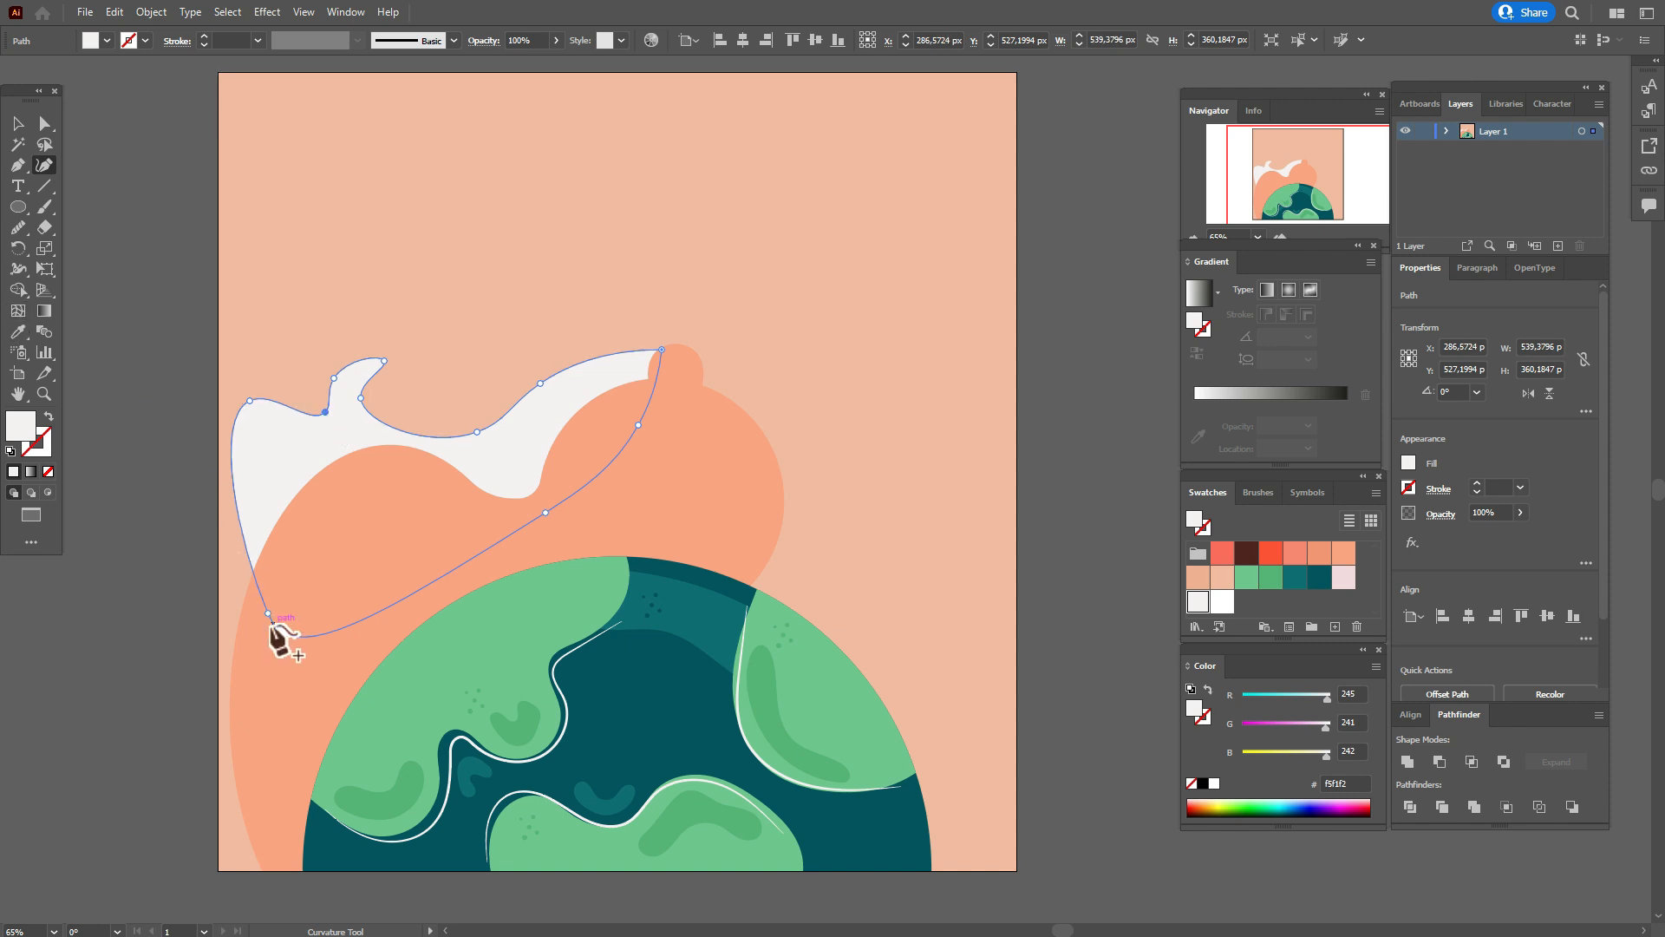
Pull the left off-white shape's lower-left and upper-left anchors slightly down and right, making it about 546 px wide and 350 px high.
{"action": "left_click_drag", "start_coordinate": [267, 609], "coordinate": [271, 627]}
{"action": "left_click_drag", "start_coordinate": [250, 400], "coordinate": [256, 415]}
{"action": "left_click", "coordinate": [18, 123]}
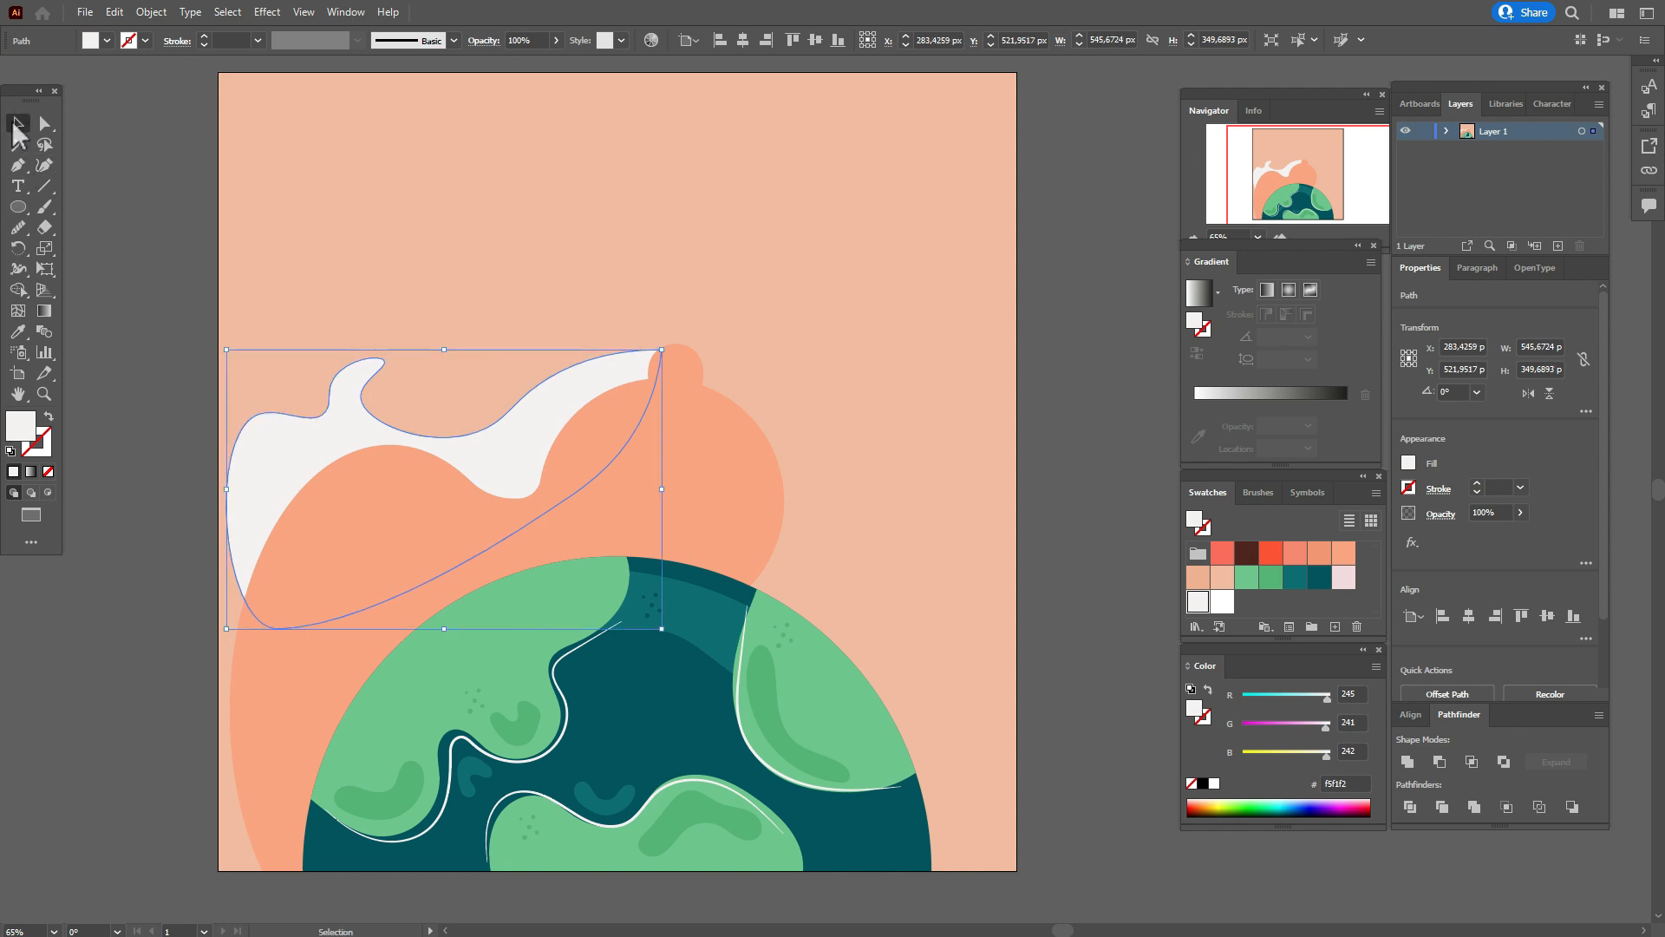
{"action": "left_click", "coordinate": [116, 243]}
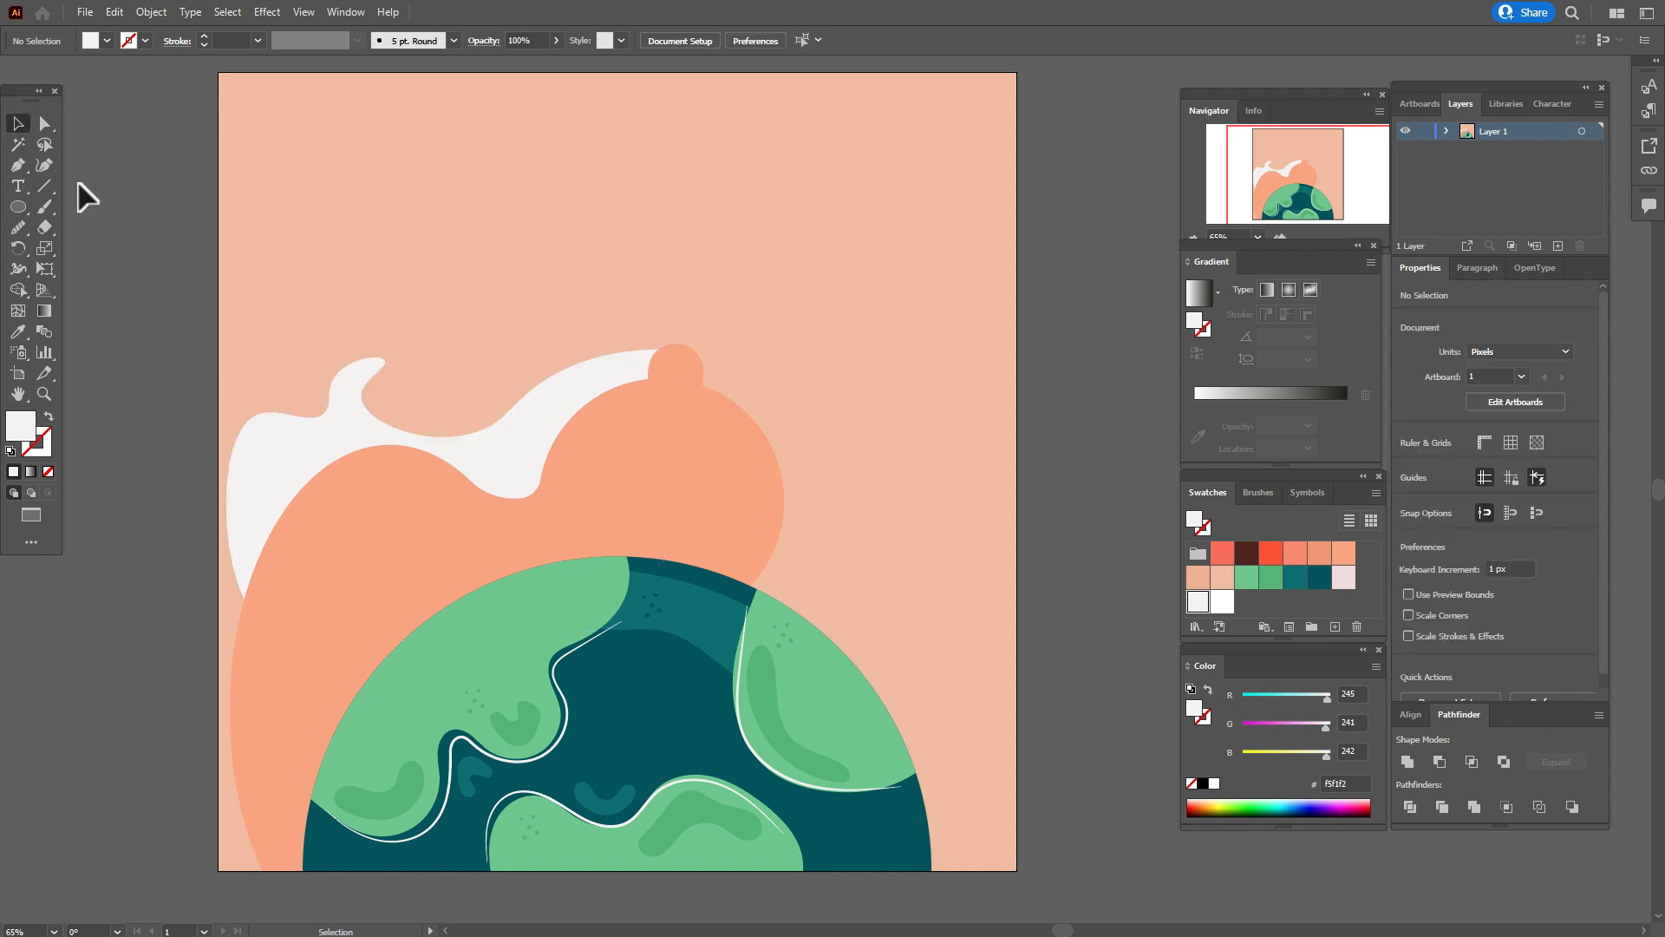
Start an off-white Curvature path at the small ellipse, over a hump, through a dip and around a curled tip near the right edge.
{"action": "left_click", "coordinate": [43, 166]}
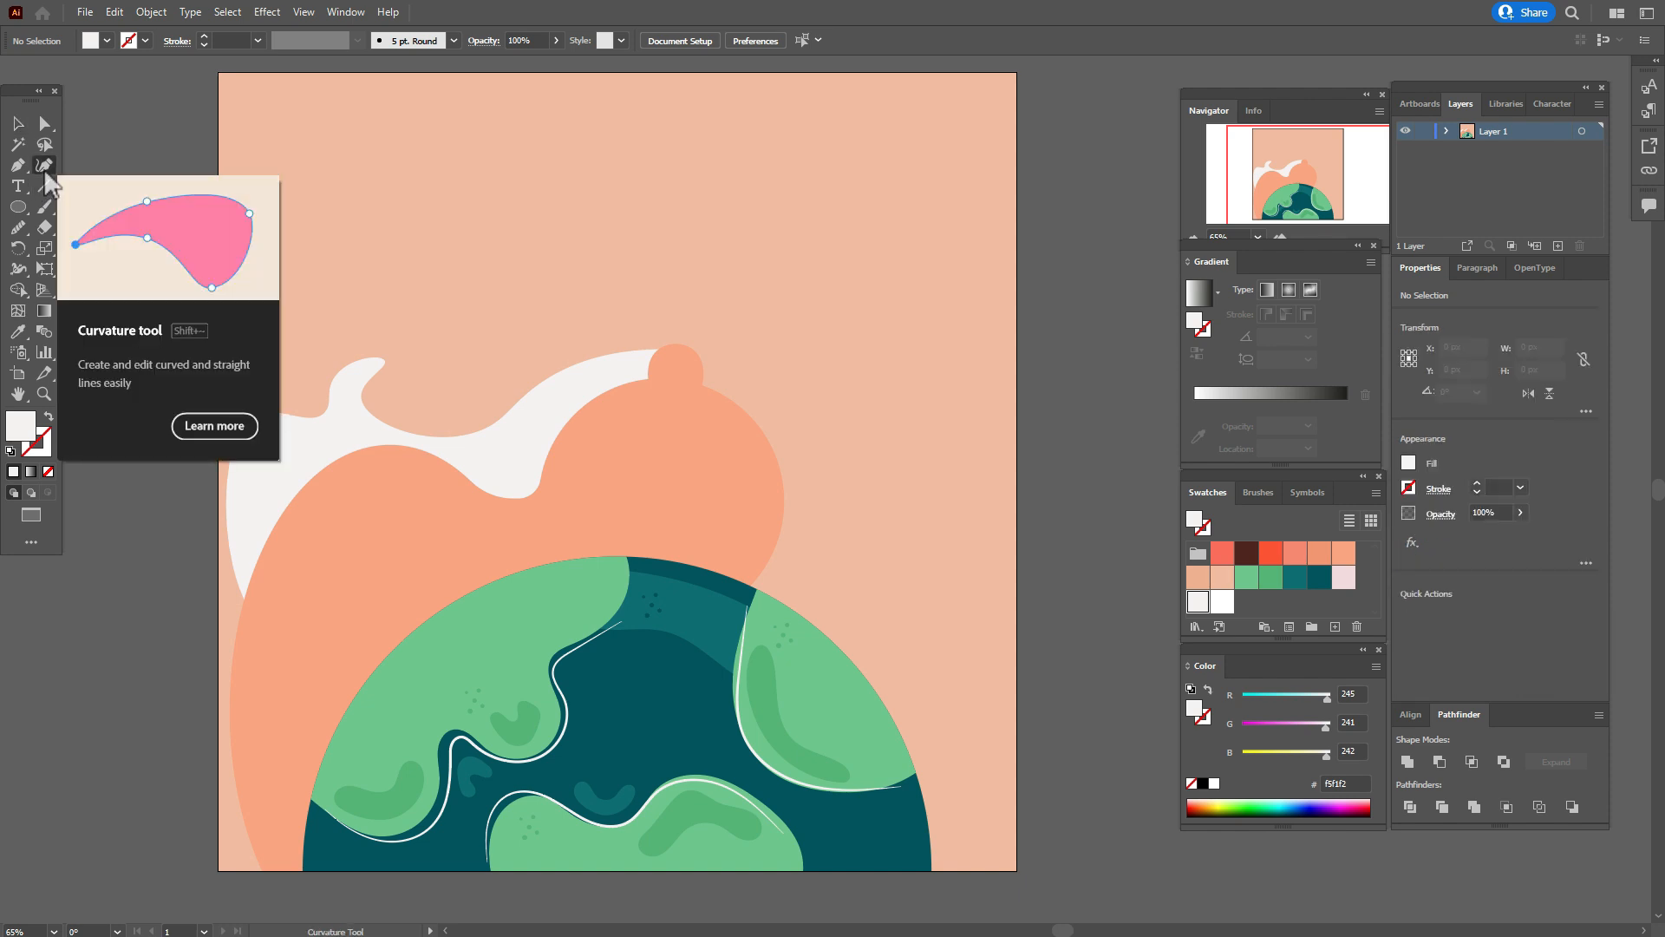
{"action": "left_click", "coordinate": [675, 363]}
{"action": "left_click", "coordinate": [730, 329]}
{"action": "left_click", "coordinate": [839, 402]}
{"action": "left_click", "coordinate": [935, 340]}
{"action": "left_click", "coordinate": [900, 283]}
{"action": "left_click", "coordinate": [937, 279]}
{"action": "left_click", "coordinate": [970, 325]}
Continue the off-white path in waves down the right side and close it across the globe, about 490 px wide and 803 px high.
{"action": "left_click", "coordinate": [959, 380]}
{"action": "left_click", "coordinate": [993, 493]}
{"action": "left_click", "coordinate": [958, 564]}
{"action": "left_click", "coordinate": [987, 688]}
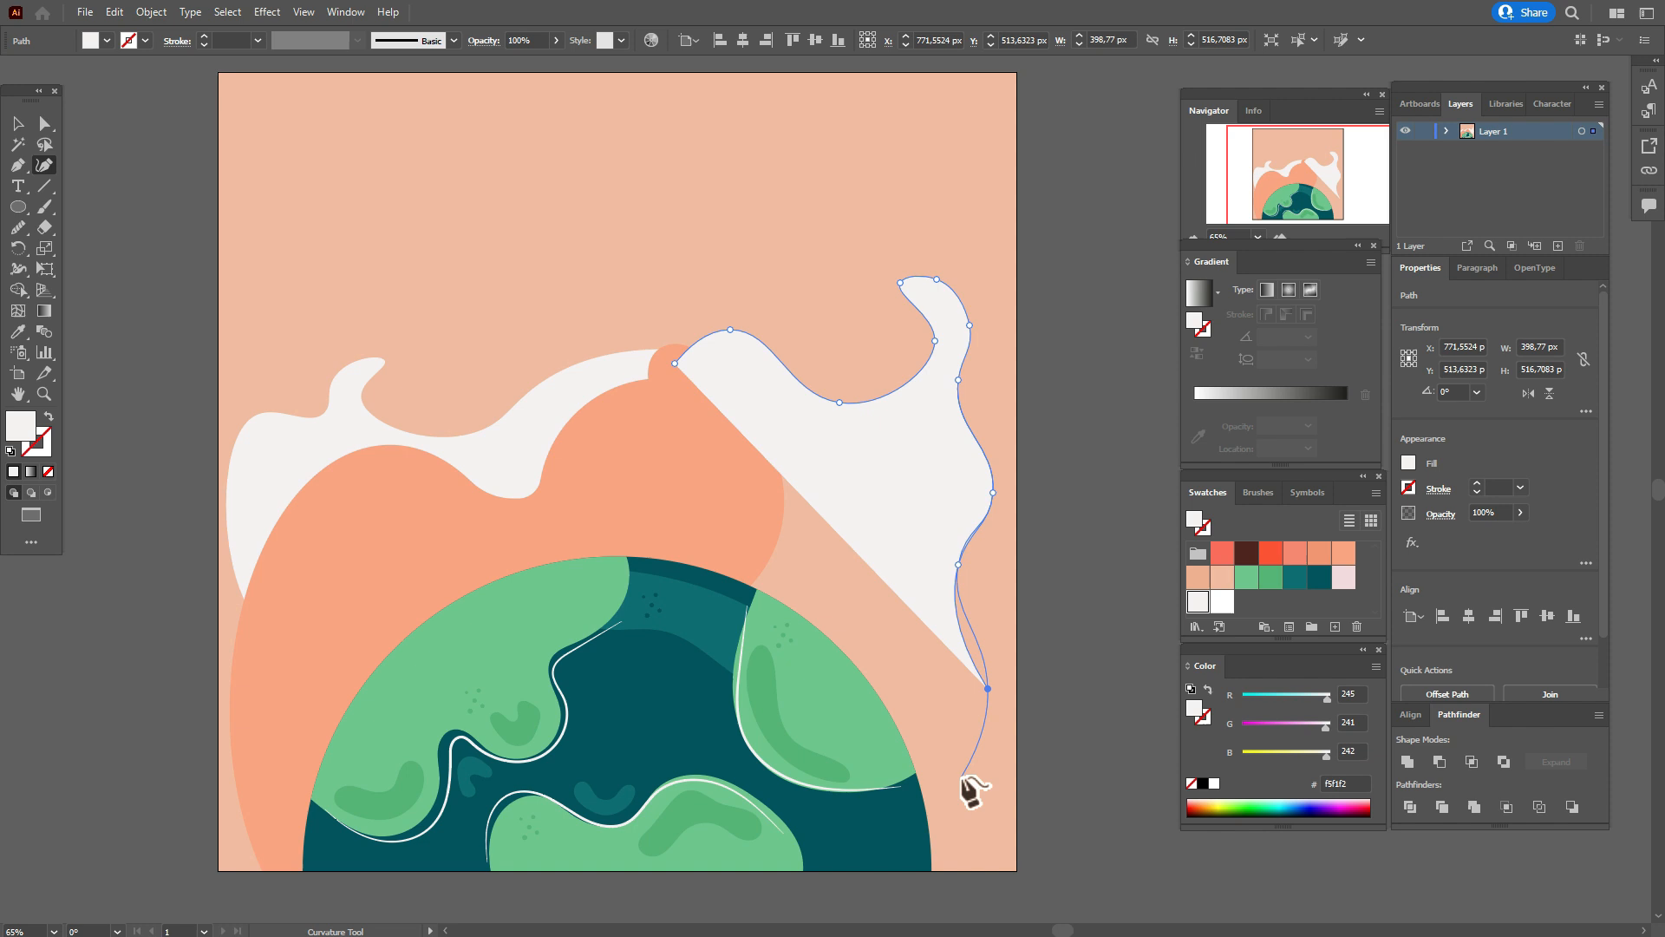
{"action": "left_click", "coordinate": [962, 775]}
{"action": "left_click", "coordinate": [1002, 871]}
{"action": "left_click", "coordinate": [772, 891]}
{"action": "left_click", "coordinate": [612, 711]}
{"action": "left_click", "coordinate": [675, 362]}
Send the new off-white shape together with the peach background behind the globe and orange shapes.
{"action": "left_click", "coordinate": [18, 124]}
{"action": "left_click", "coordinate": [1004, 398], "text": "shift"}
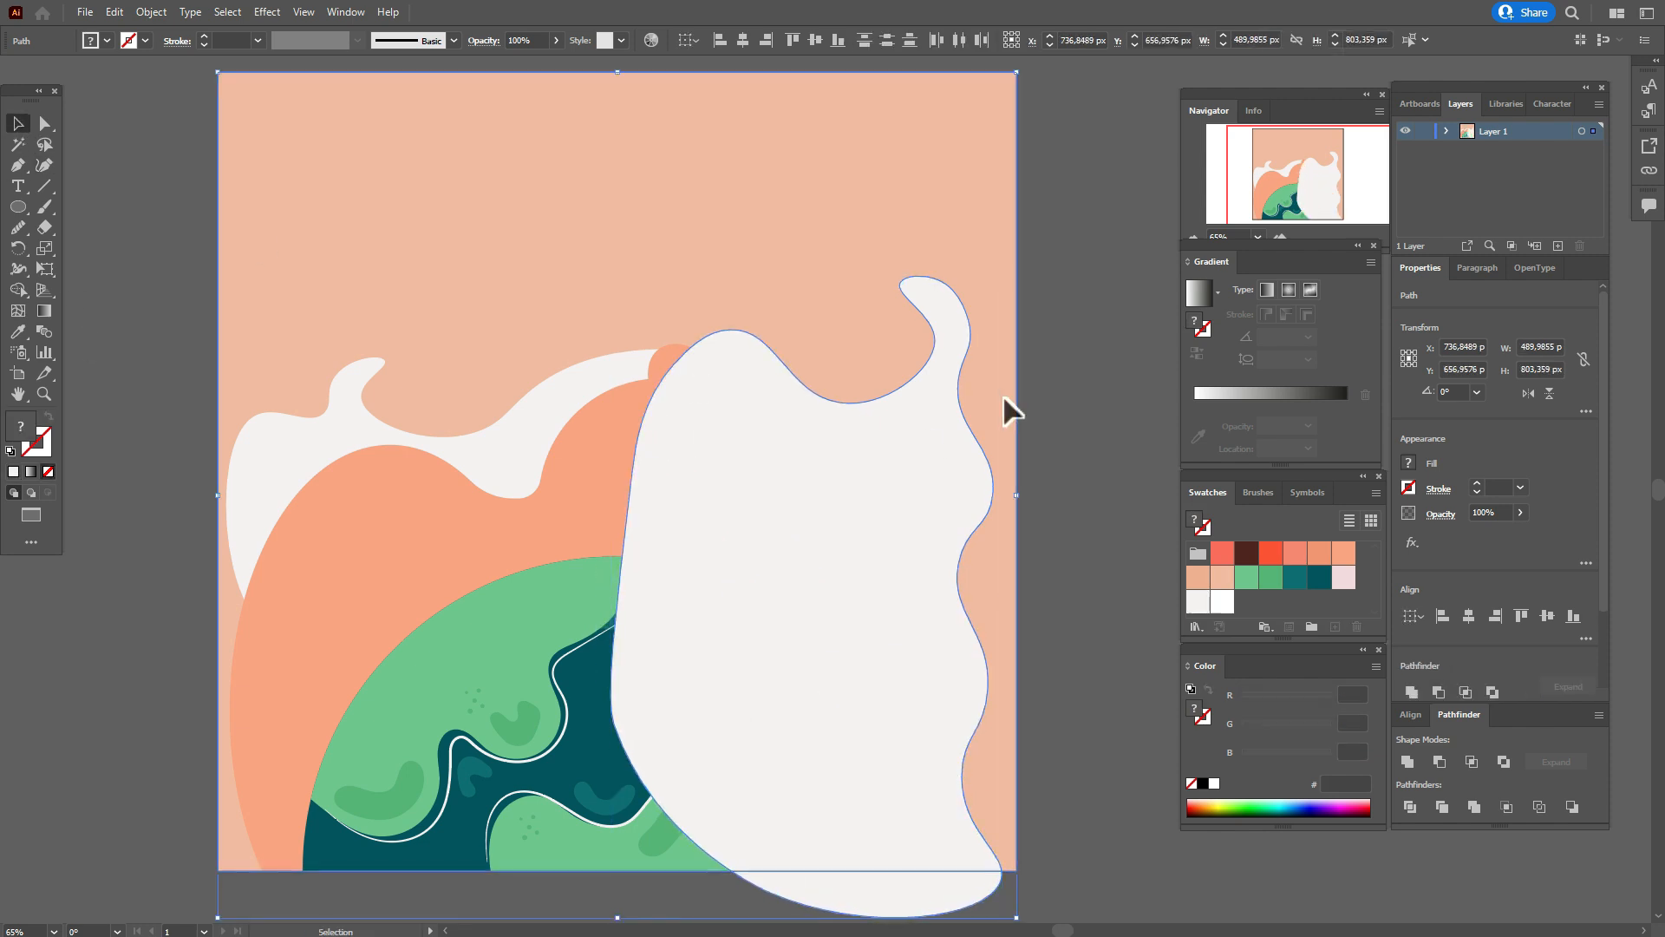
{"action": "right_click", "coordinate": [1003, 399]}
{"action": "mouse_move", "coordinate": [1076, 678]}
{"action": "left_click", "coordinate": [1249, 734]}
{"action": "left_click", "coordinate": [1075, 638]}
Trim the part of the right off-white shape that extends below the background's bottom edge with the Shape Builder.
{"action": "left_click", "coordinate": [923, 696]}
{"action": "left_click", "coordinate": [997, 737], "text": "shift"}
{"action": "left_click", "coordinate": [18, 290]}
{"action": "left_click", "coordinate": [867, 894], "text": "alt"}
Reshape the right off-white curl by adjusting its tip, outer anchor and inner anchor into a sharper, upward-pointing flame.
{"action": "left_click", "coordinate": [45, 124]}
{"action": "left_click", "coordinate": [156, 286]}
{"action": "left_click", "coordinate": [867, 486]}
{"action": "left_click", "coordinate": [45, 165]}
{"action": "left_click_drag", "start_coordinate": [901, 282], "coordinate": [909, 276]}
{"action": "left_click_drag", "start_coordinate": [937, 279], "coordinate": [939, 289]}
{"action": "left_click_drag", "start_coordinate": [943, 353], "coordinate": [930, 353]}
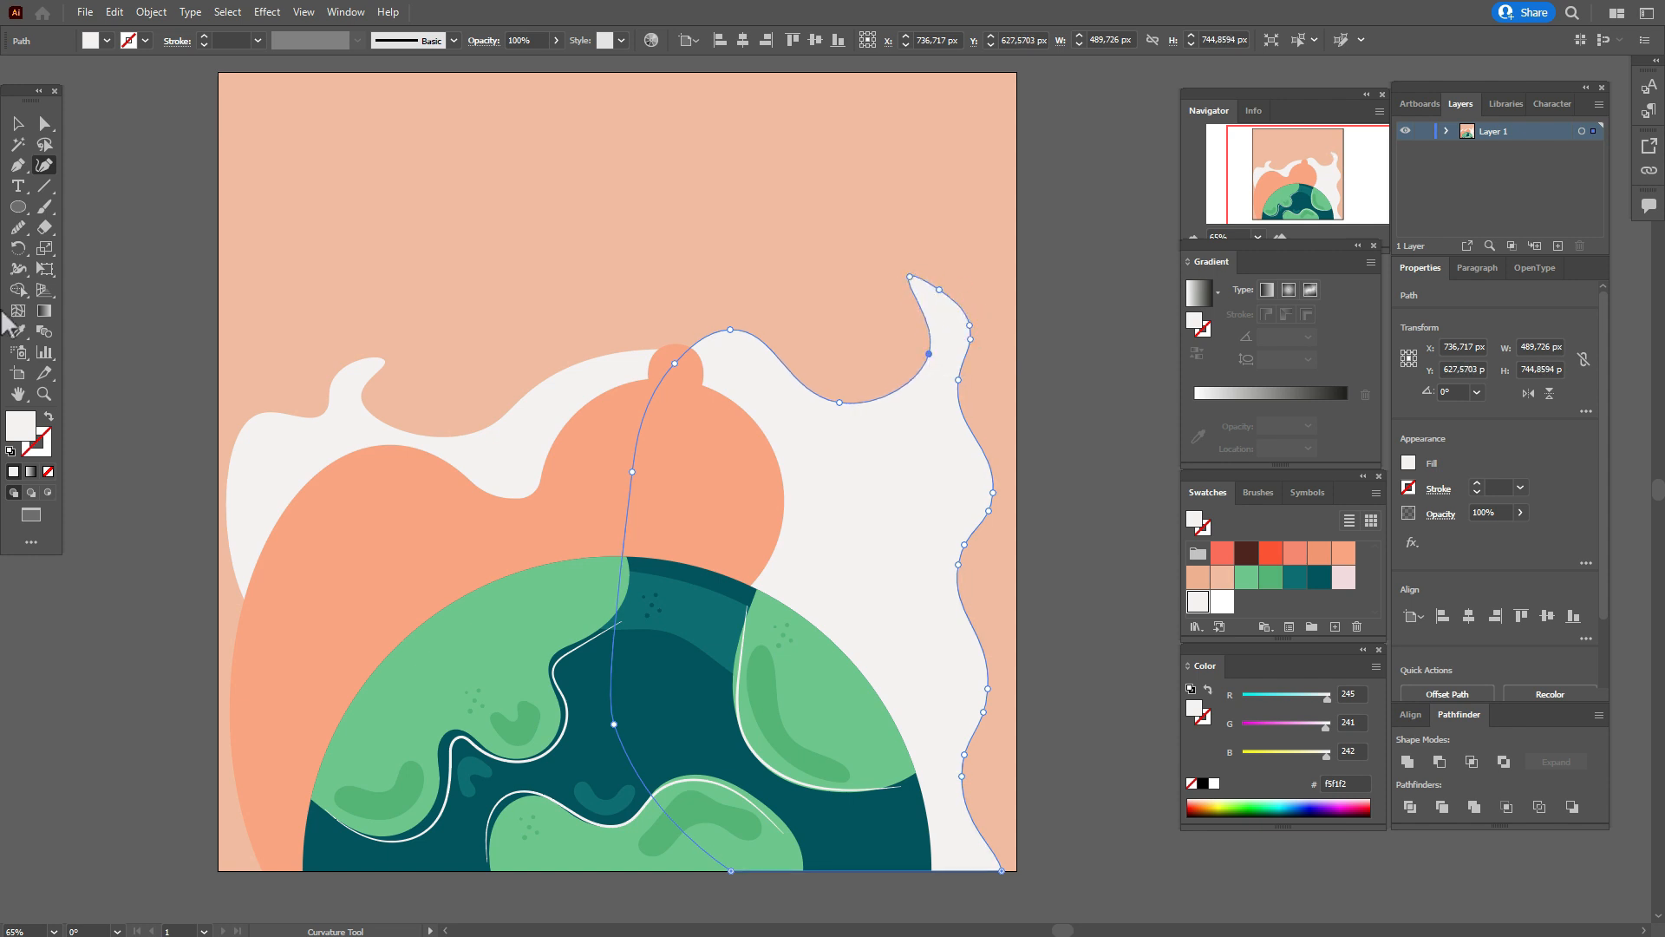
{"action": "key", "text": "v"}
{"action": "left_click", "coordinate": [1151, 386]}
Draw a closed off-white shape over the right side of the orange circle, about 250 px wide and 377 px high, with a wavy left edge.
{"action": "left_click", "coordinate": [44, 165]}
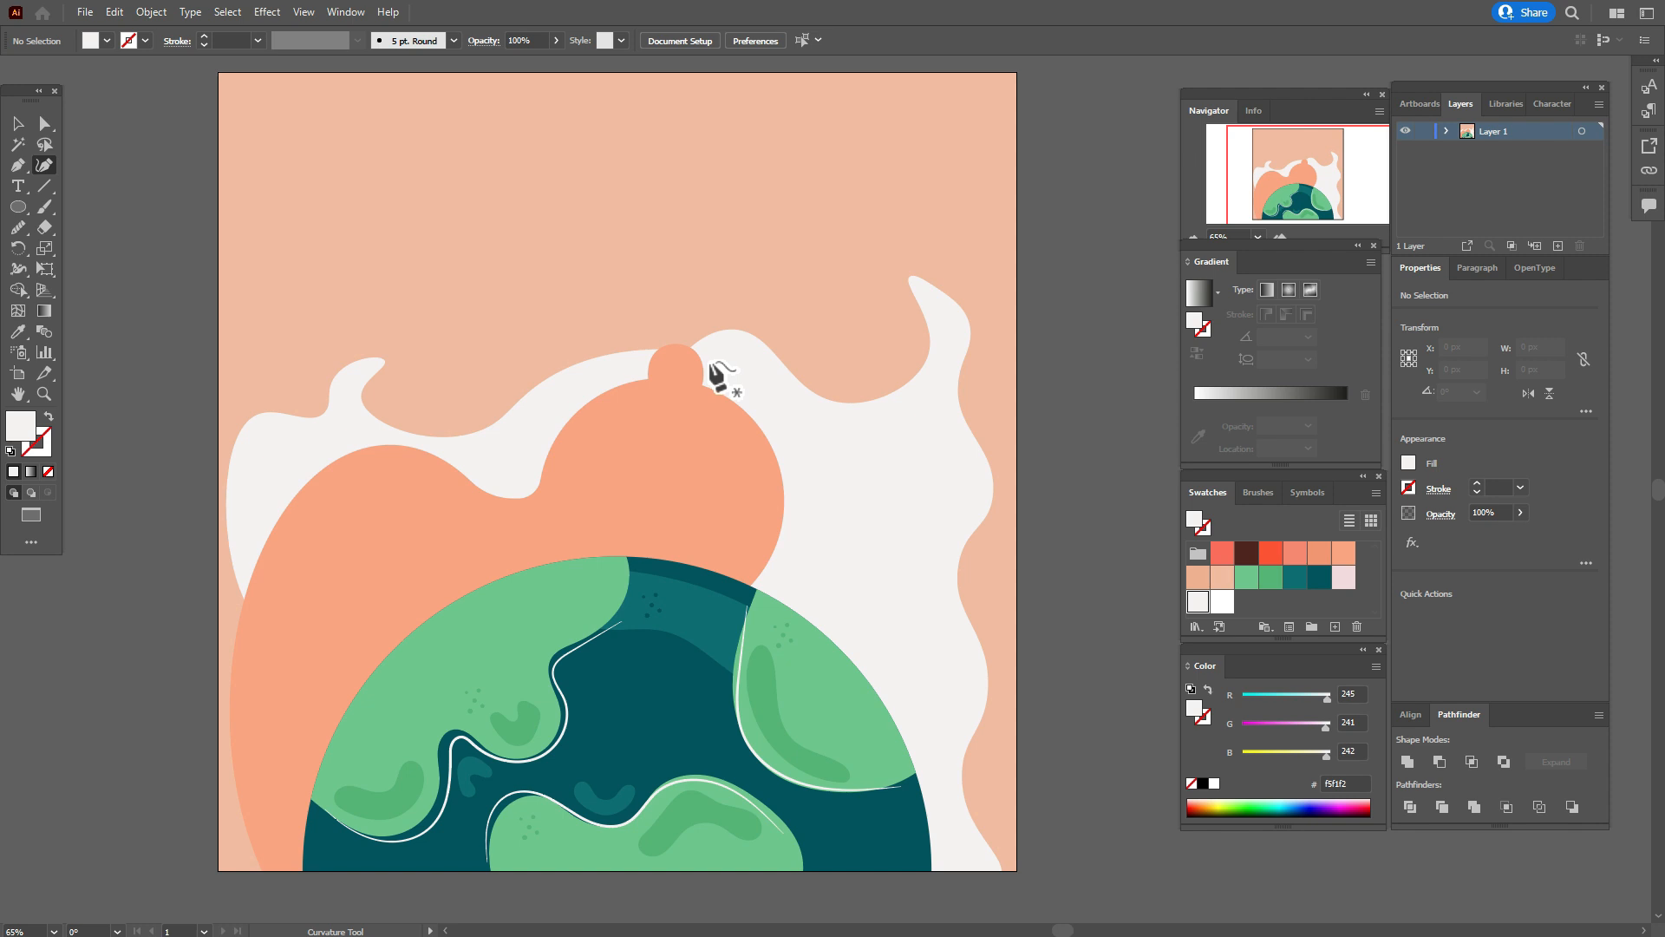
{"action": "left_click", "coordinate": [702, 348]}
{"action": "left_click", "coordinate": [671, 430]}
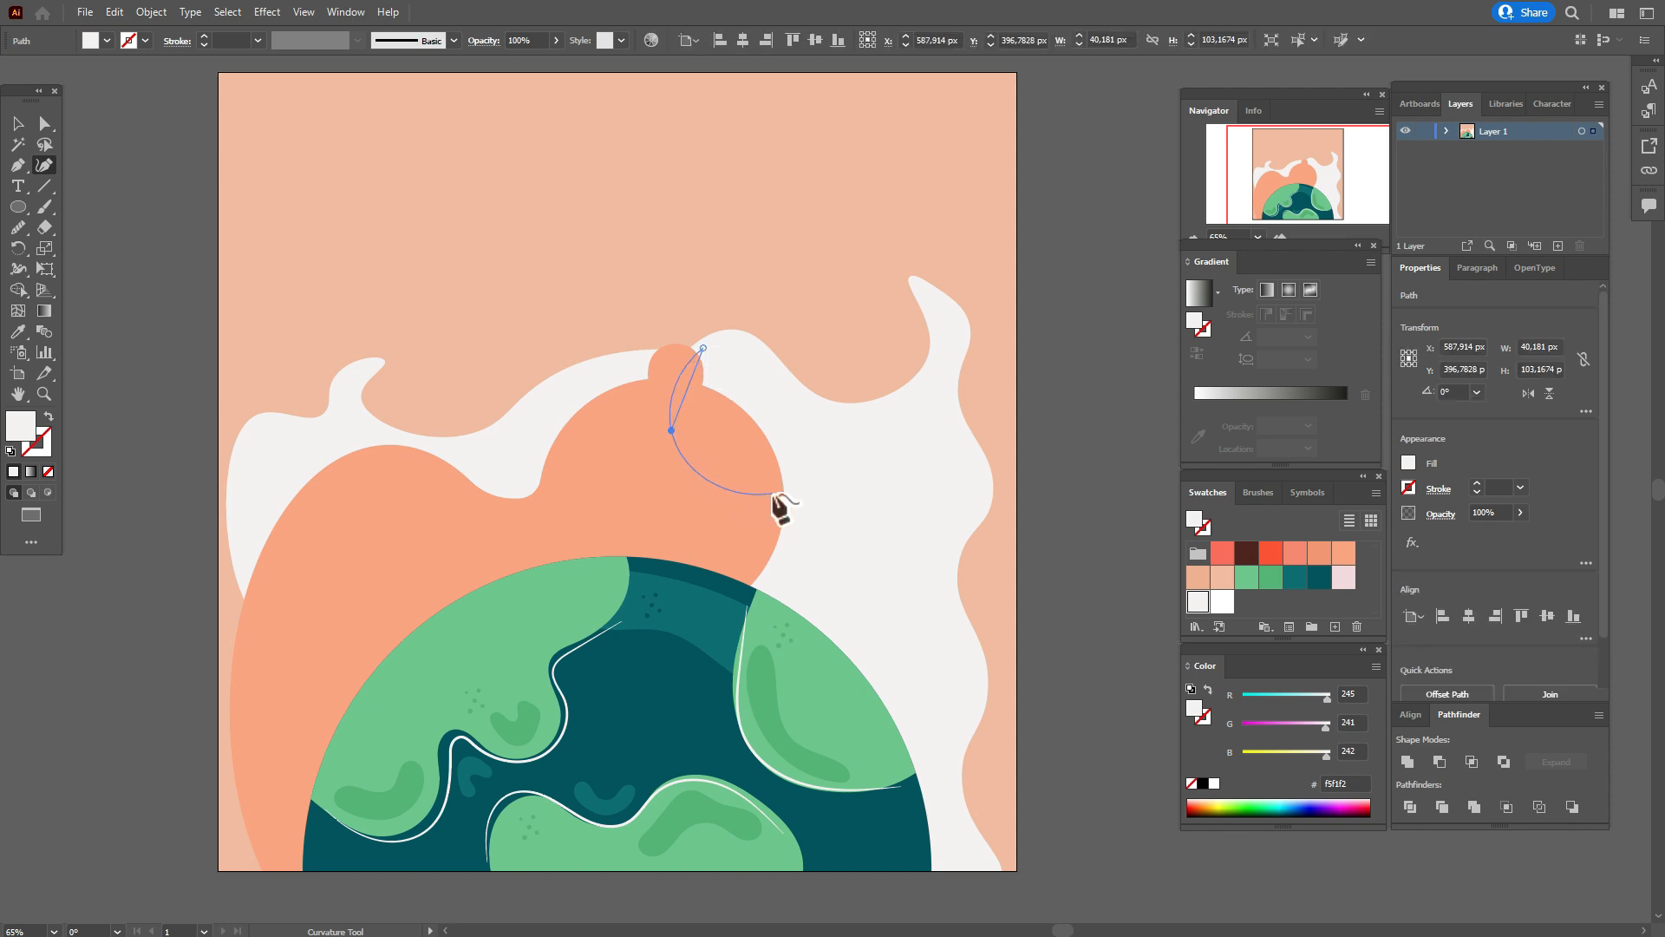
{"action": "left_click", "coordinate": [774, 493]}
{"action": "left_click", "coordinate": [691, 596]}
{"action": "left_click", "coordinate": [826, 639]}
{"action": "left_click", "coordinate": [845, 461]}
{"action": "left_click", "coordinate": [702, 348]}
Bring the small orange ellipse to the front of the new off-white shape.
{"action": "left_click", "coordinate": [19, 124]}
{"action": "left_click", "coordinate": [670, 359]}
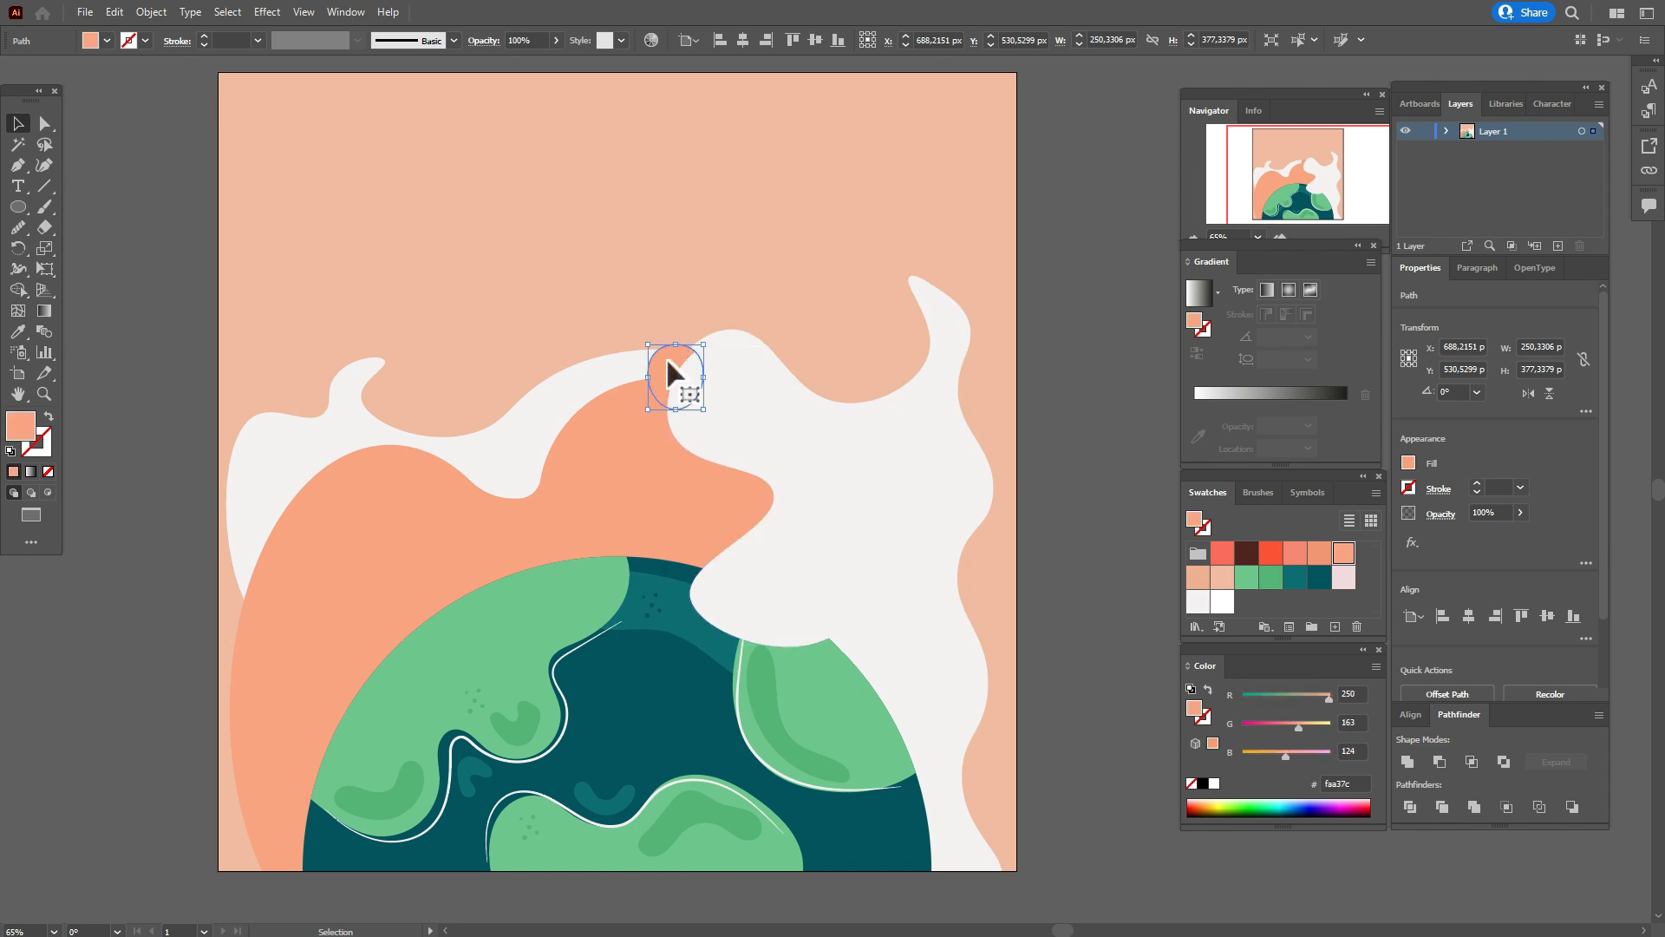
{"action": "right_click", "coordinate": [668, 361]}
{"action": "mouse_move", "coordinate": [832, 686]}
{"action": "left_click", "coordinate": [903, 686]}
{"action": "left_click", "coordinate": [1061, 546]}
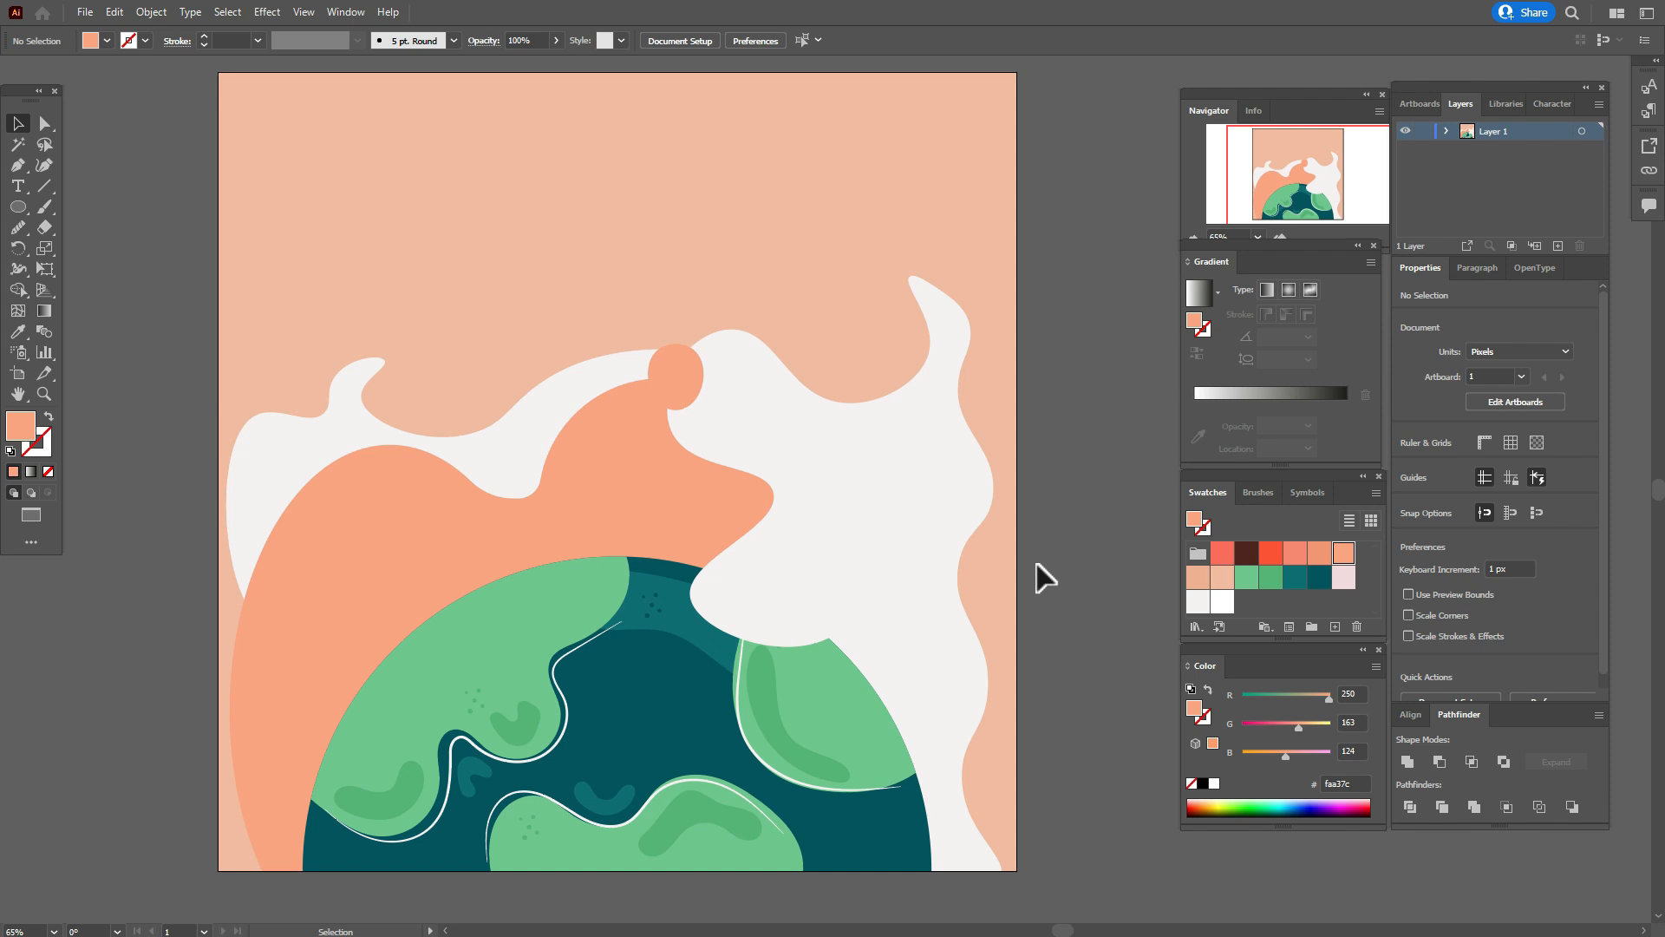
Send the background, orange shapes and off-white shapes together behind the globe.
{"action": "left_click_drag", "start_coordinate": [162, 258], "coordinate": [992, 534]}
{"action": "right_click", "coordinate": [991, 529]}
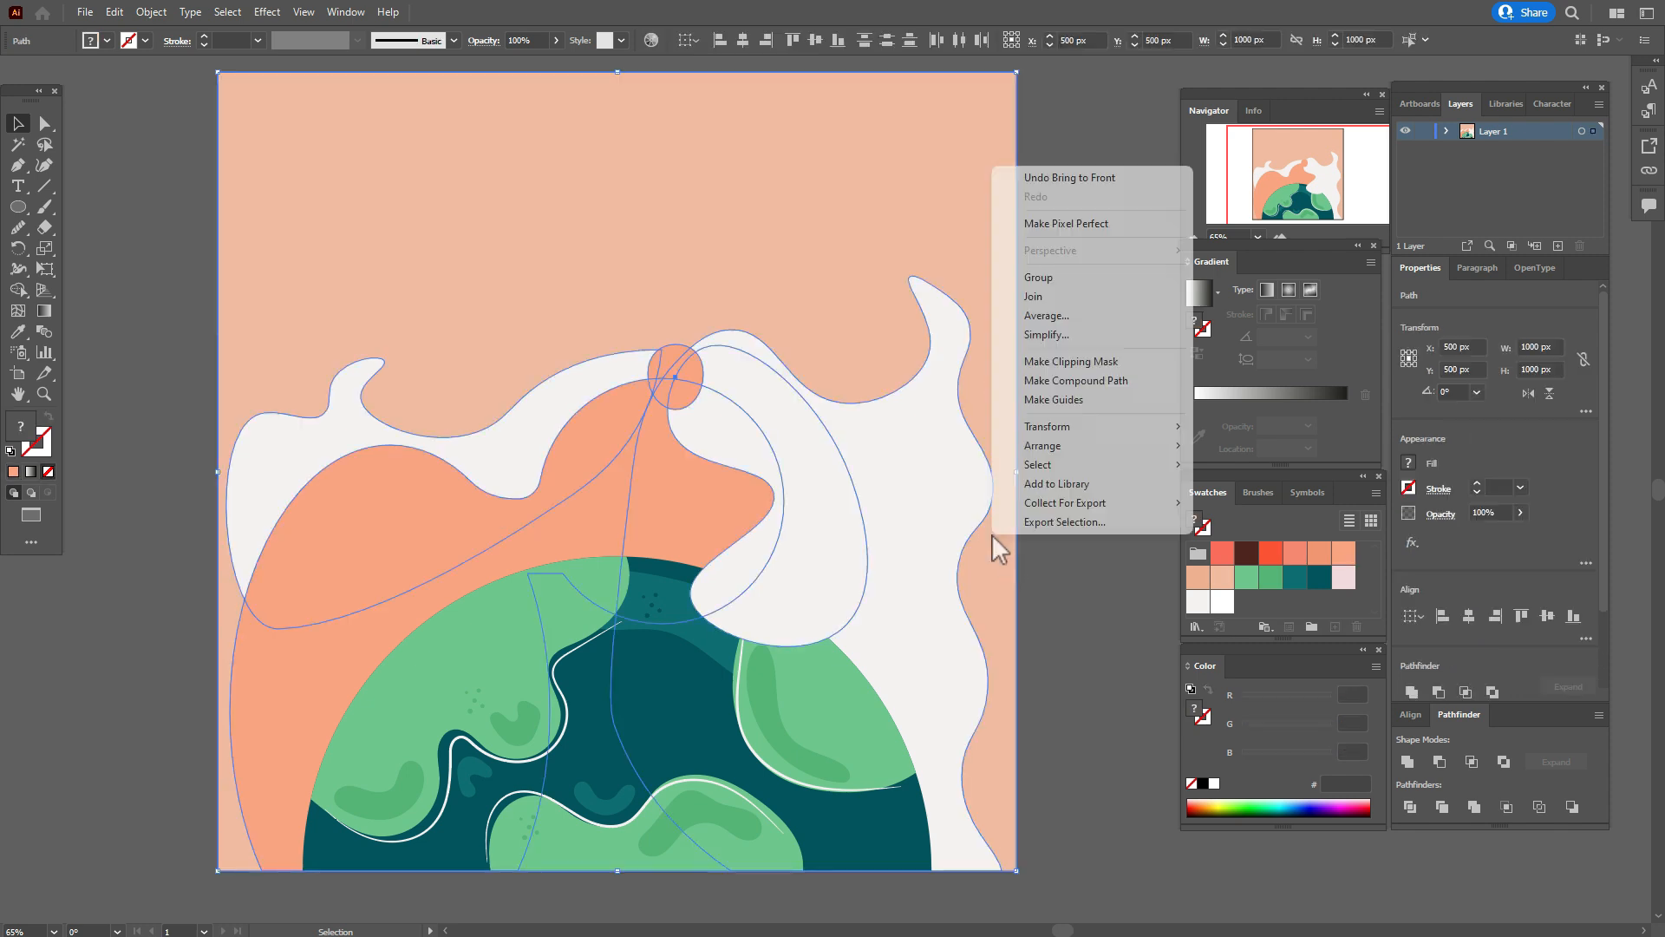
{"action": "mouse_move", "coordinate": [1097, 445]}
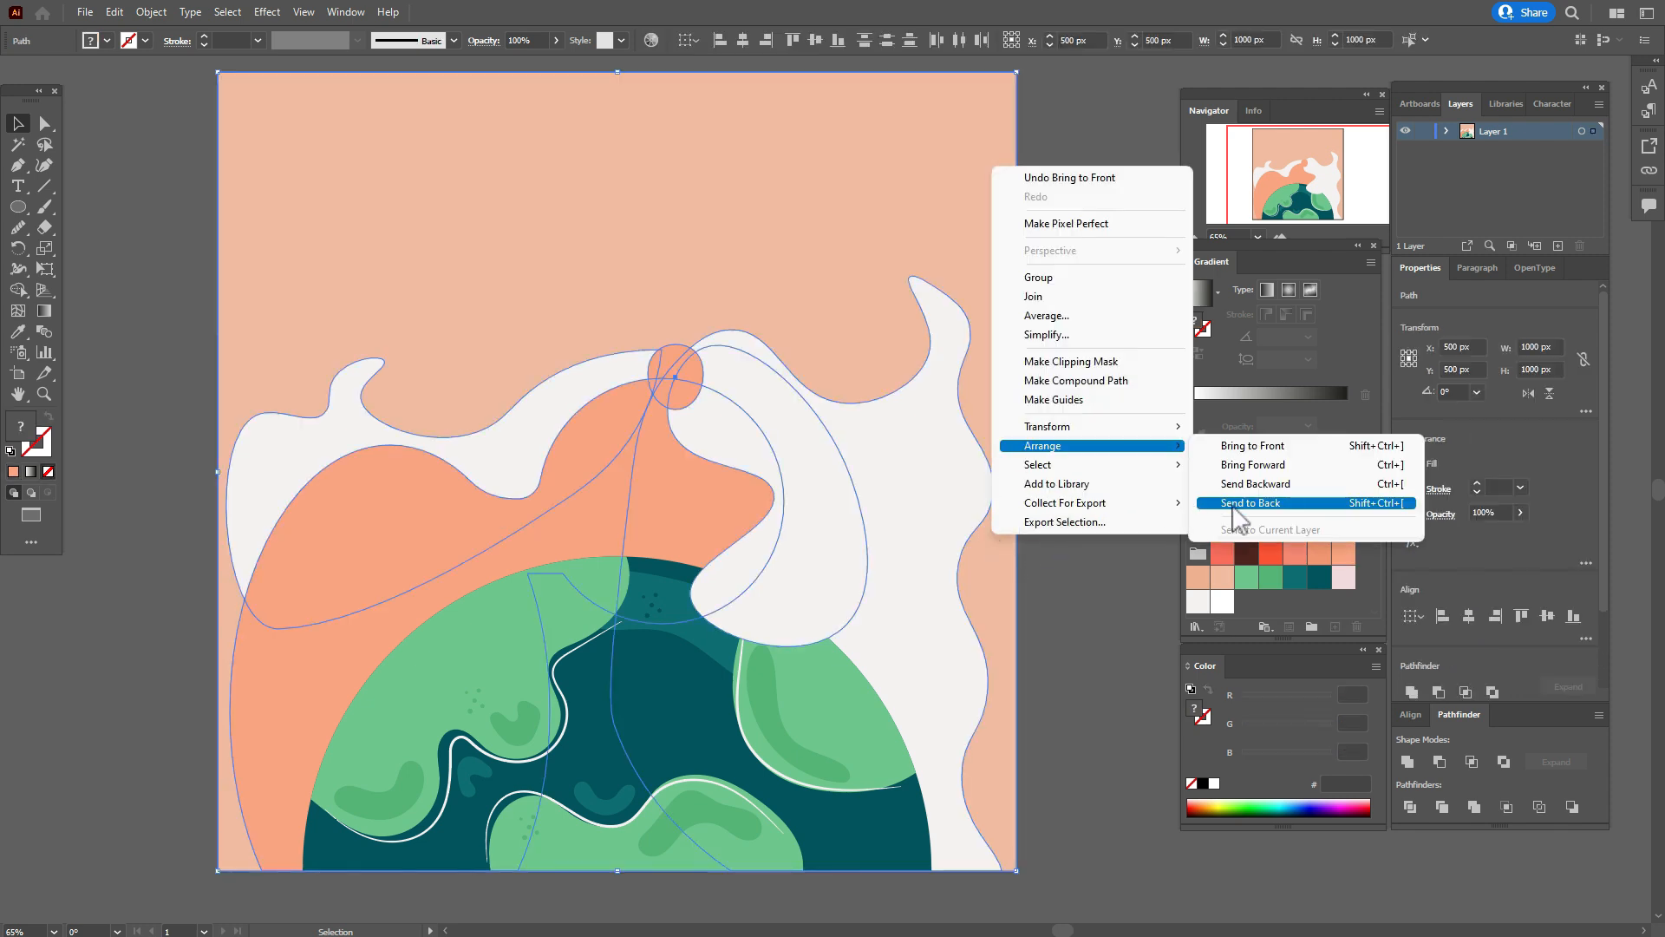
{"action": "left_click", "coordinate": [1235, 505]}
{"action": "left_click", "coordinate": [1078, 510]}
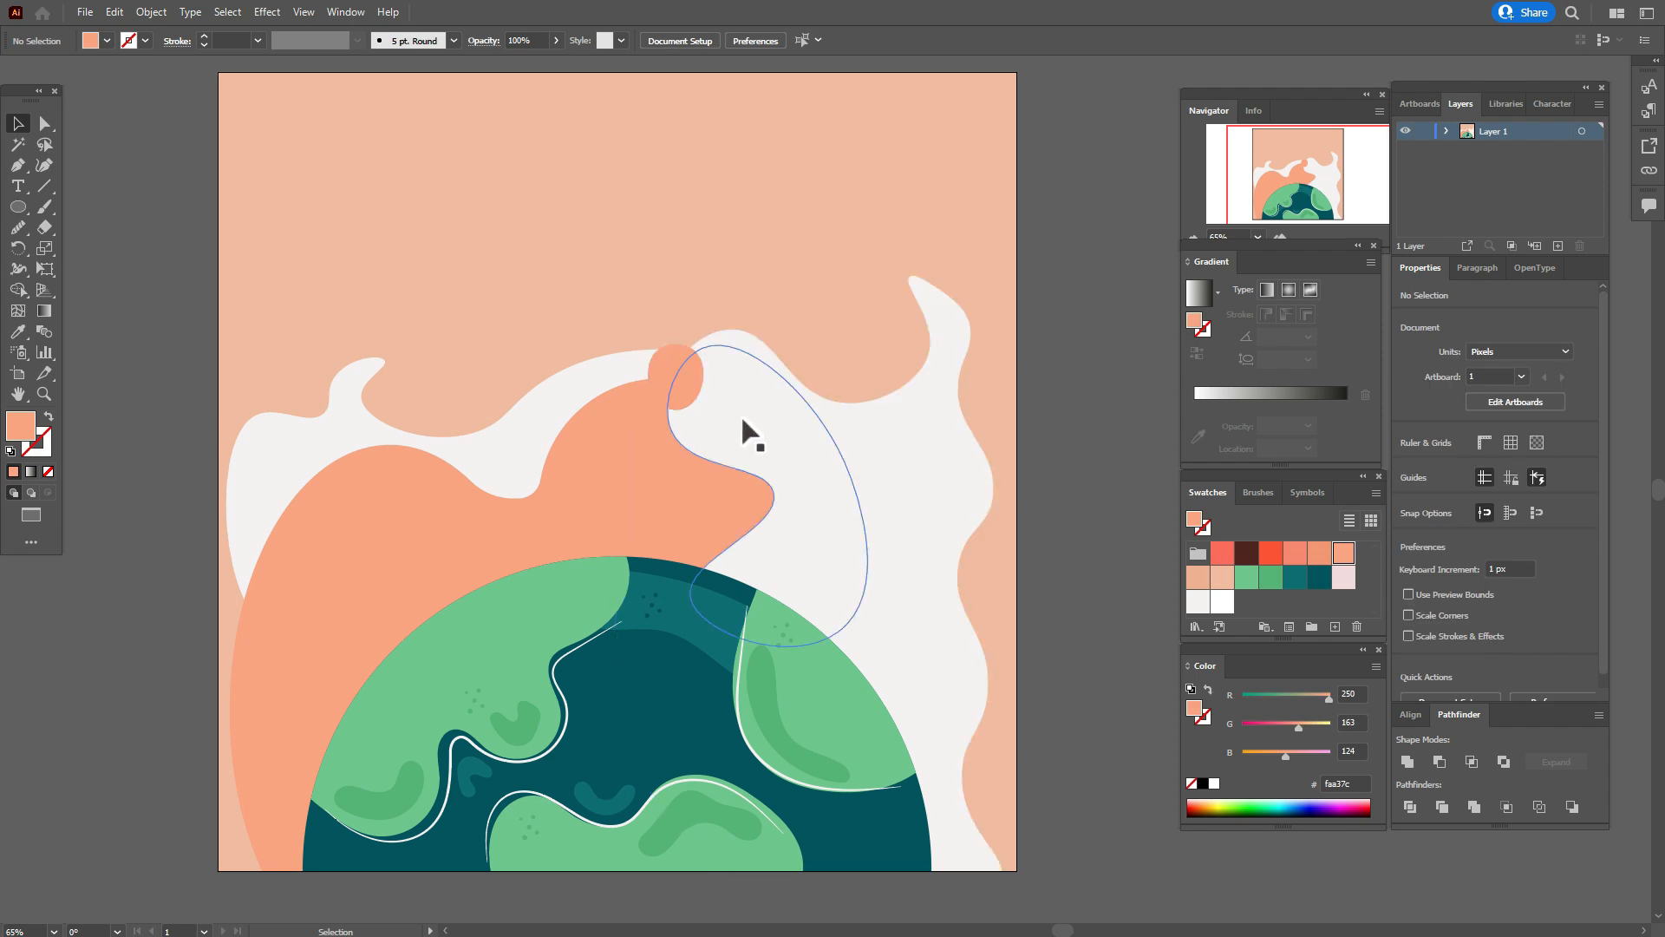
Move the small ellipse about 25 px left and 9 px up, and refine the two wavy-edge anchors of the off-white shape beside it.
{"action": "left_click_drag", "start_coordinate": [688, 389], "coordinate": [672, 384]}
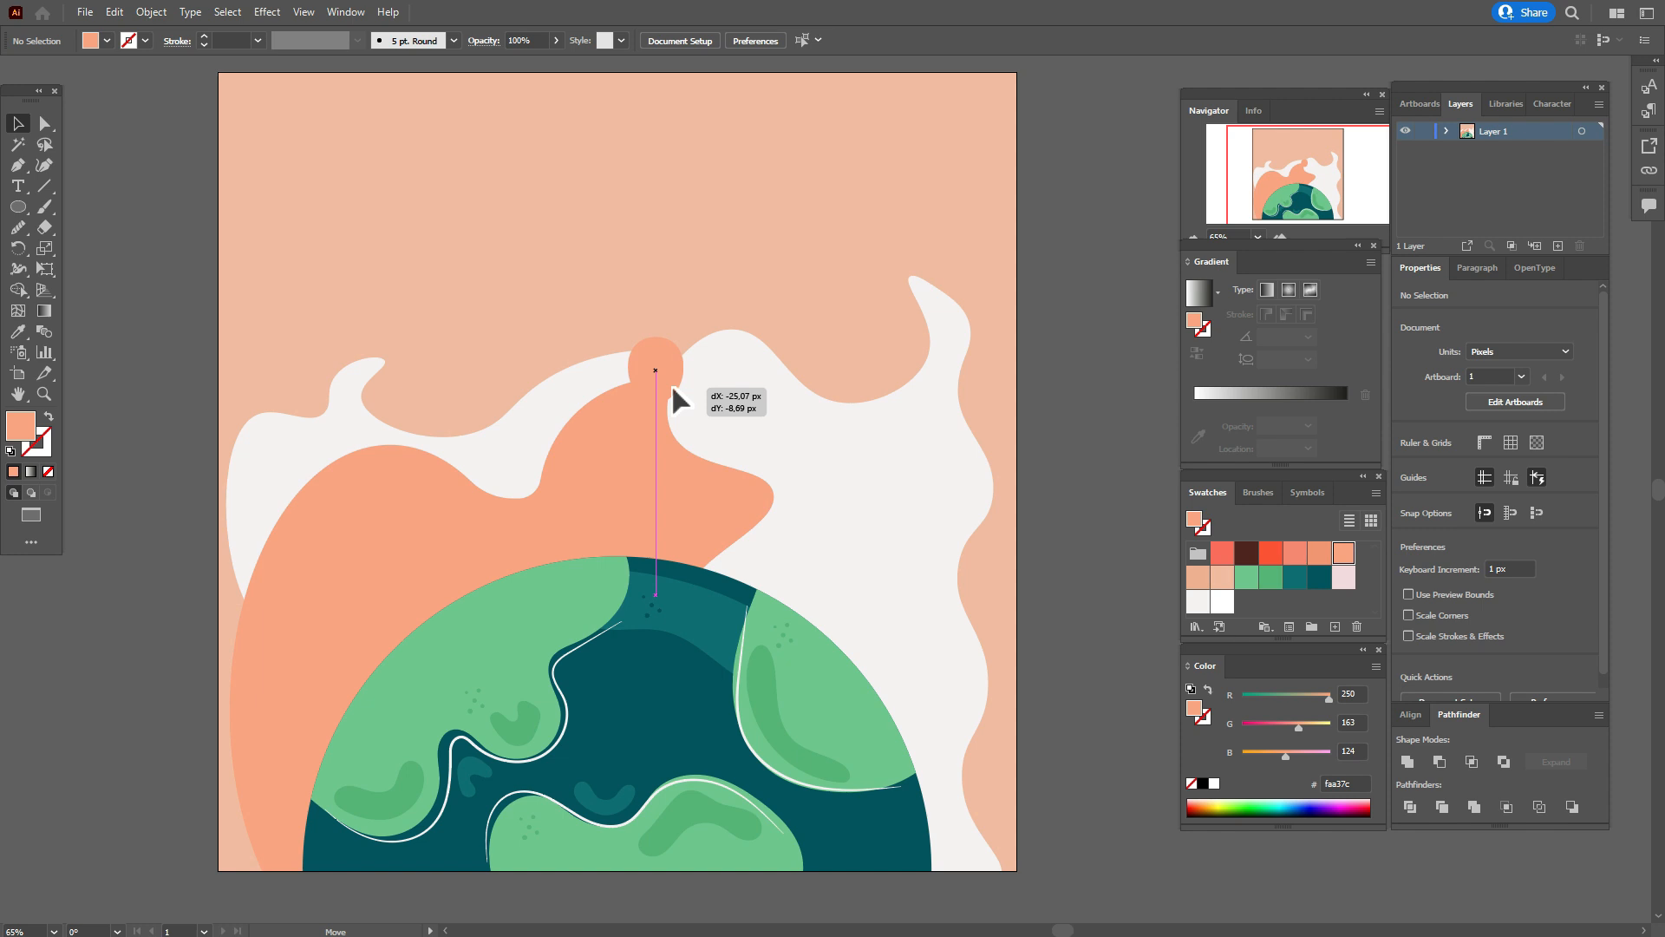
{"action": "left_click_drag", "start_coordinate": [671, 383], "coordinate": [673, 386]}
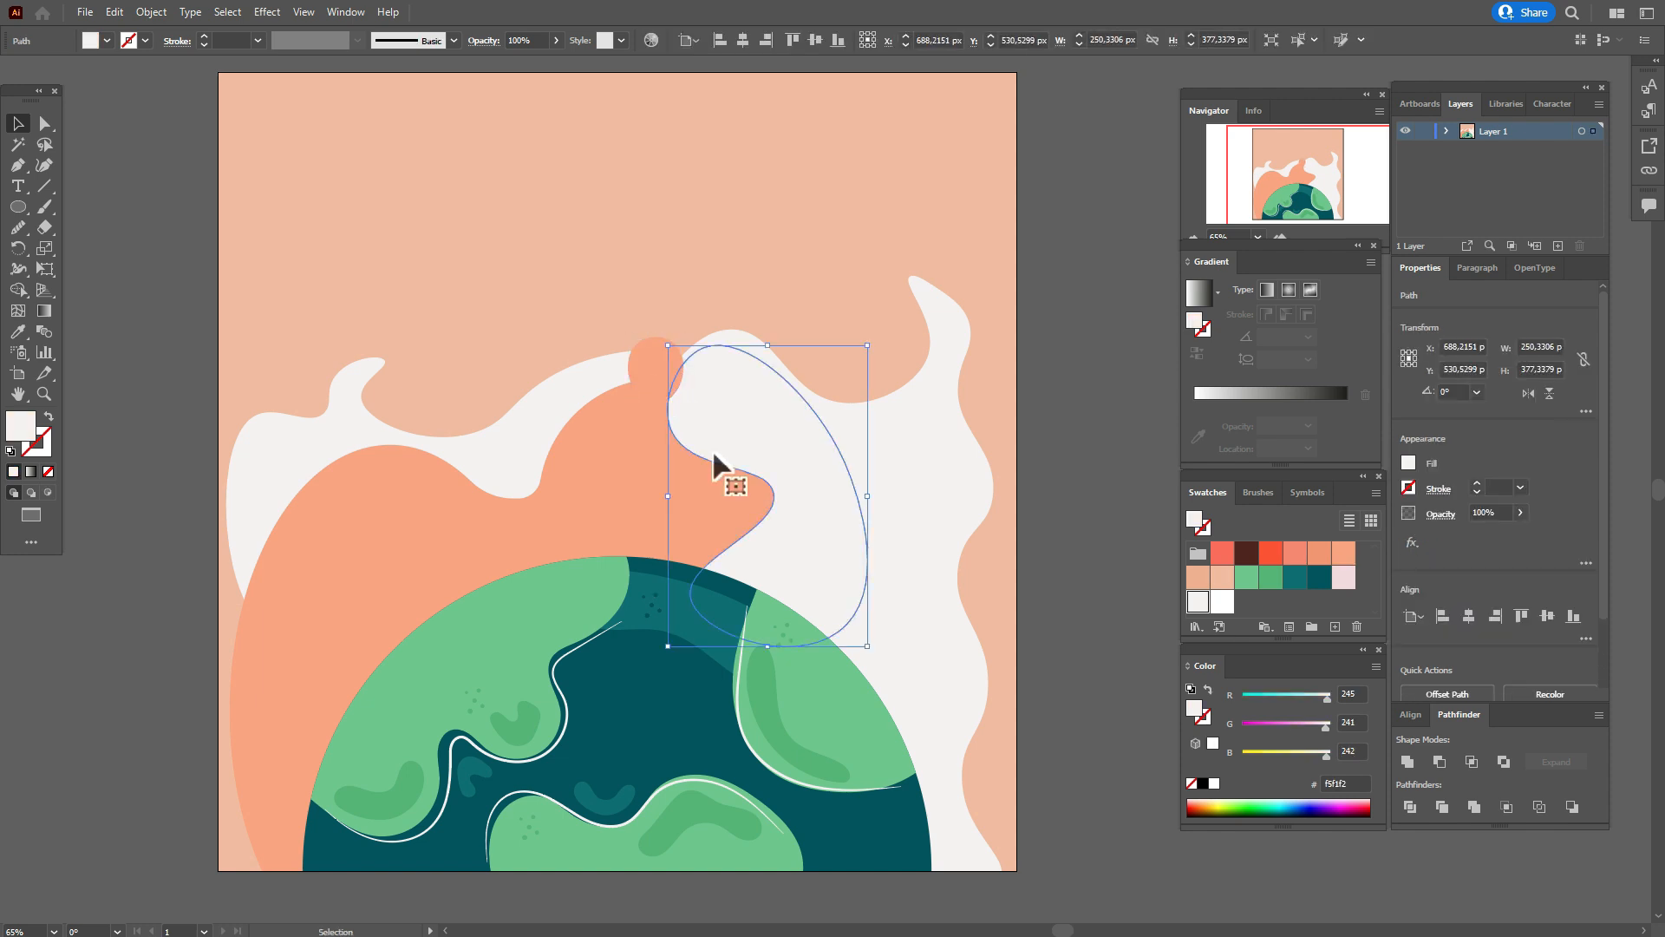
{"action": "left_click", "coordinate": [44, 164]}
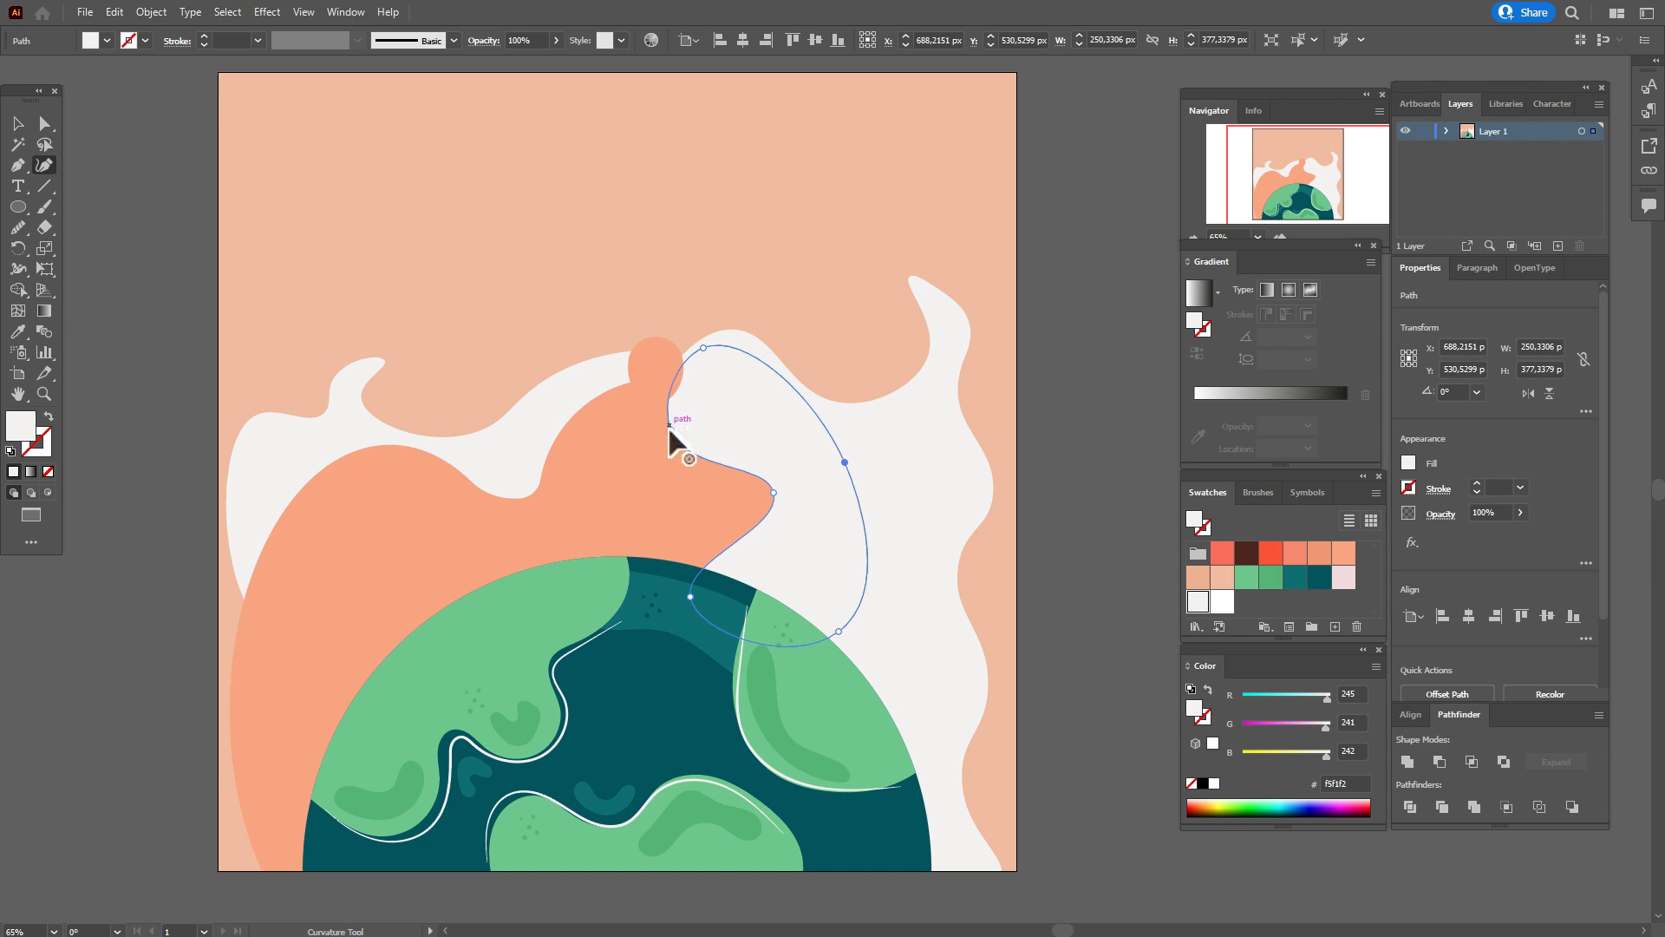
{"action": "left_click_drag", "start_coordinate": [675, 425], "coordinate": [679, 429]}
{"action": "left_click_drag", "start_coordinate": [768, 492], "coordinate": [753, 493]}
{"action": "left_click", "coordinate": [18, 124]}
{"action": "left_click", "coordinate": [99, 189]}
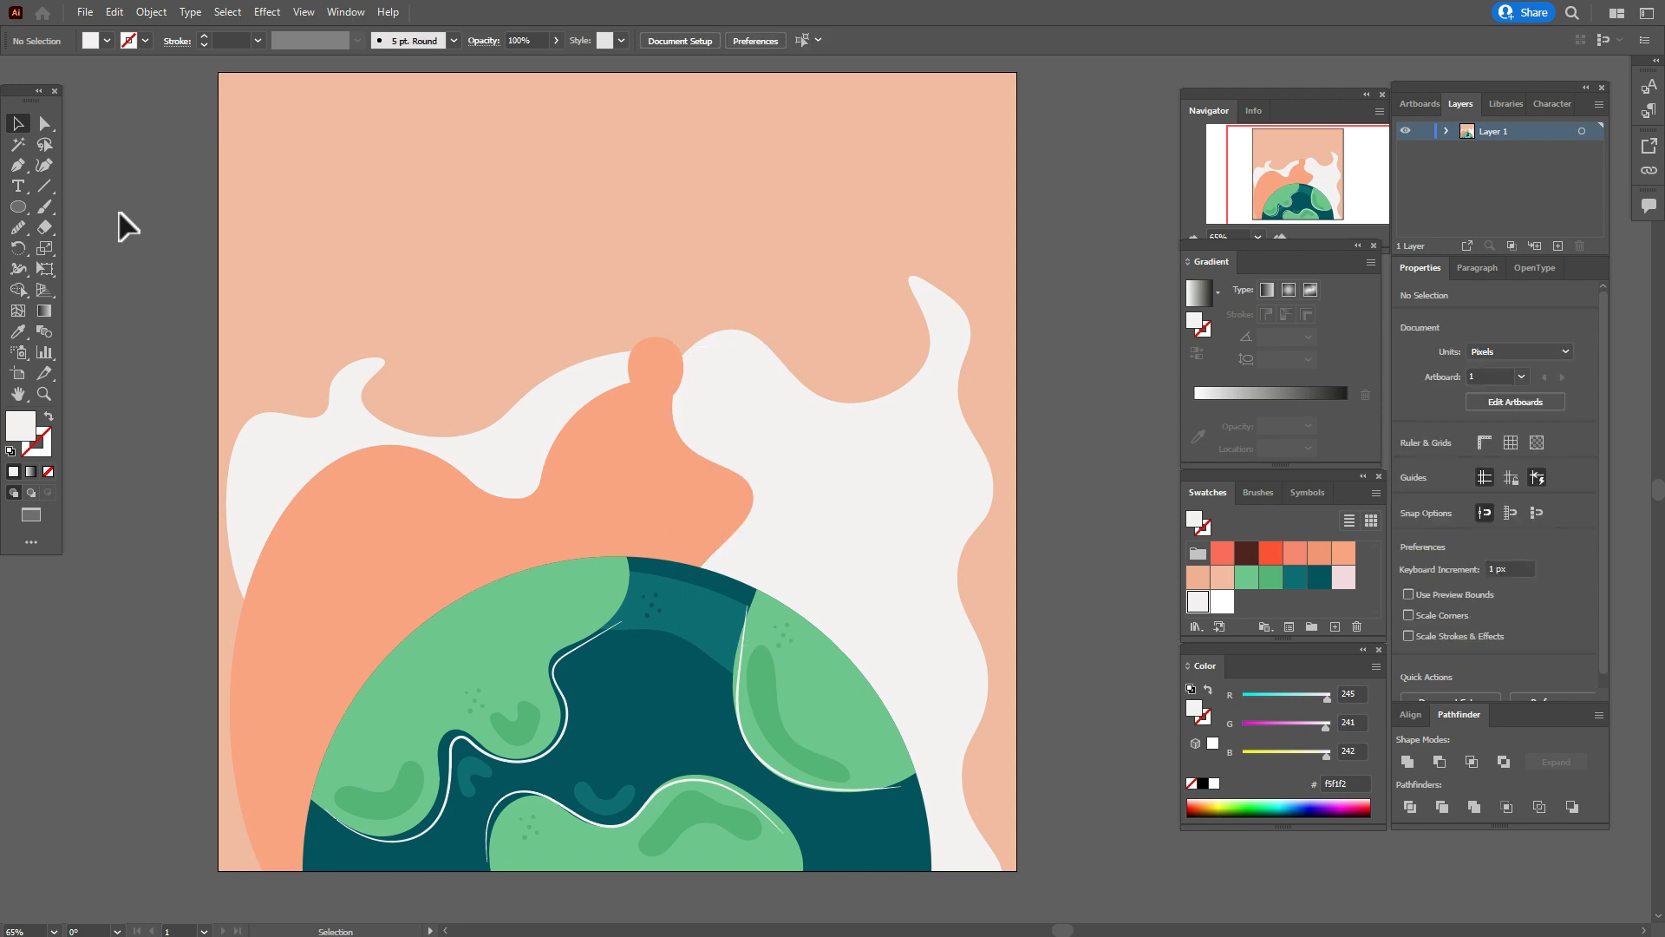
Pull the large right off-white shape's starting anchor down and left behind the small ellipse.
{"action": "left_click", "coordinate": [702, 342]}
{"action": "left_click", "coordinate": [45, 165]}
{"action": "left_click_drag", "start_coordinate": [673, 362], "coordinate": [644, 381]}
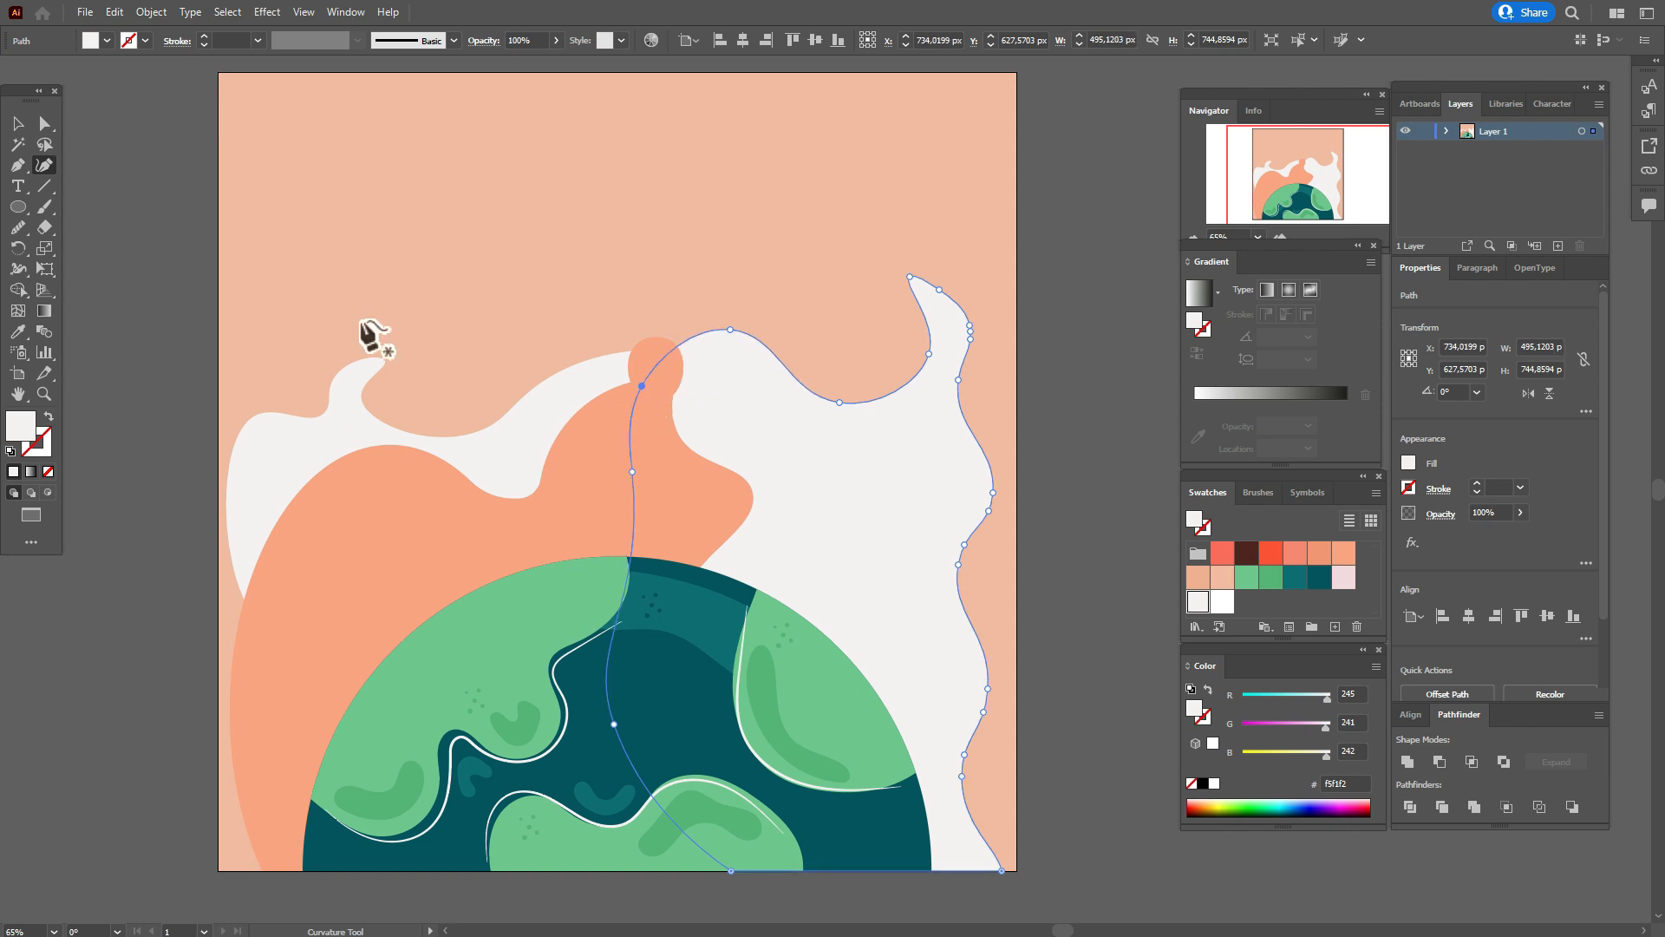
{"action": "left_click", "coordinate": [17, 124]}
{"action": "left_click", "coordinate": [121, 174]}
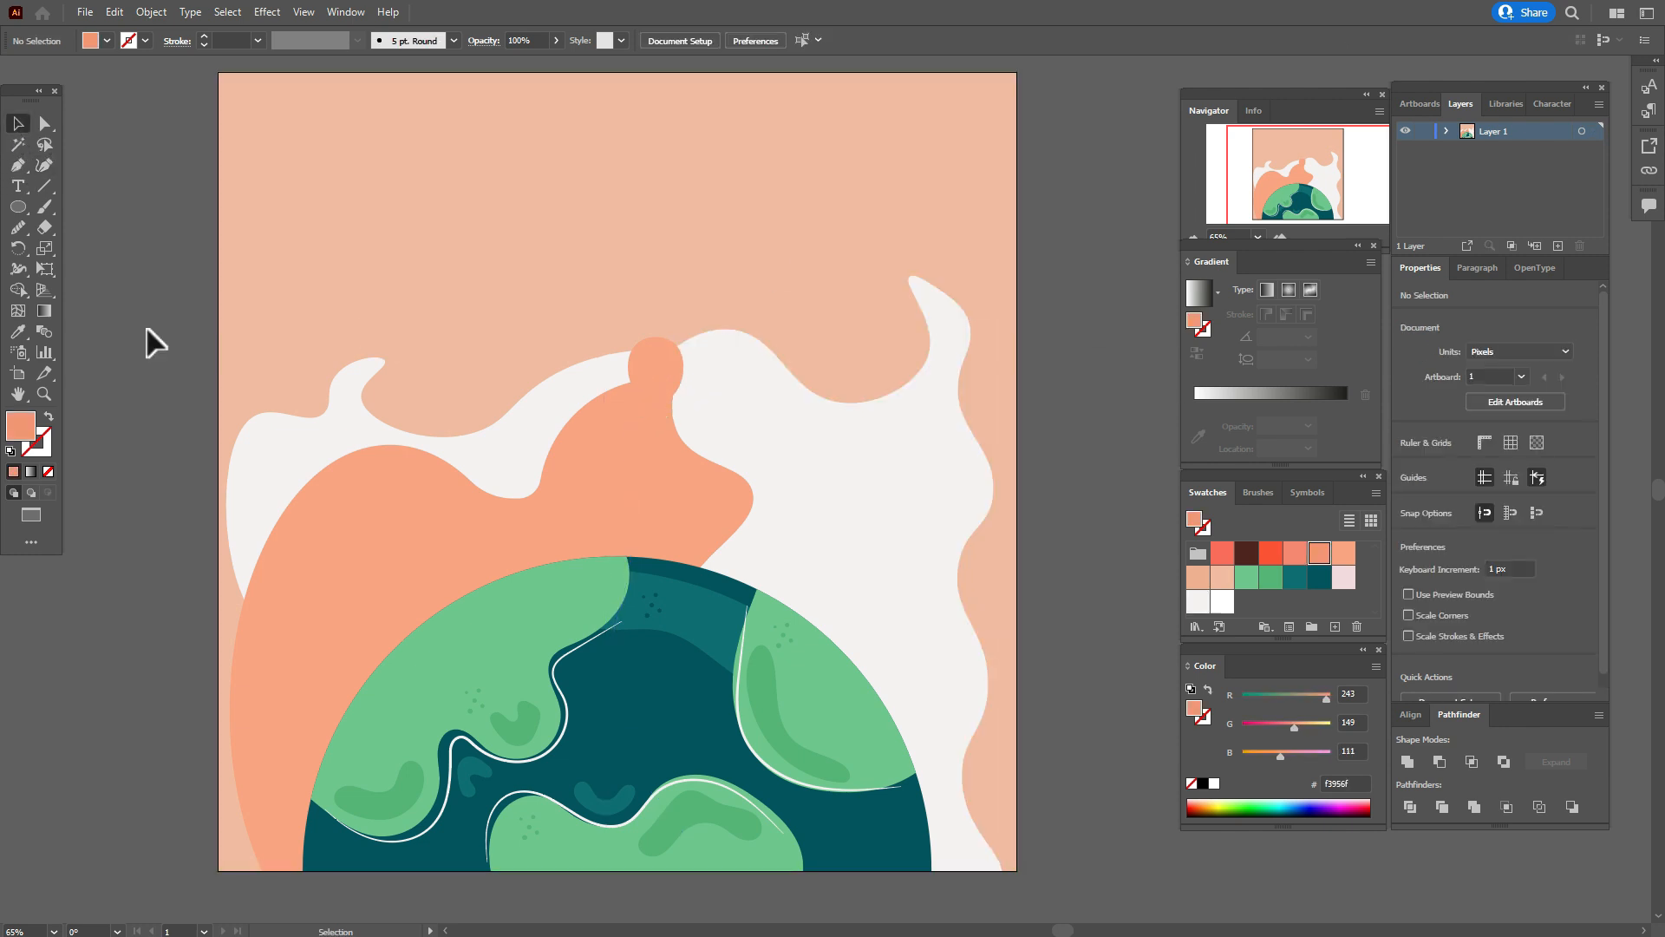
Move all the orange and off-white shapes about 20 px down and 4 px right, keeping the peach background in place.
{"action": "left_click_drag", "start_coordinate": [161, 290], "coordinate": [1127, 545]}
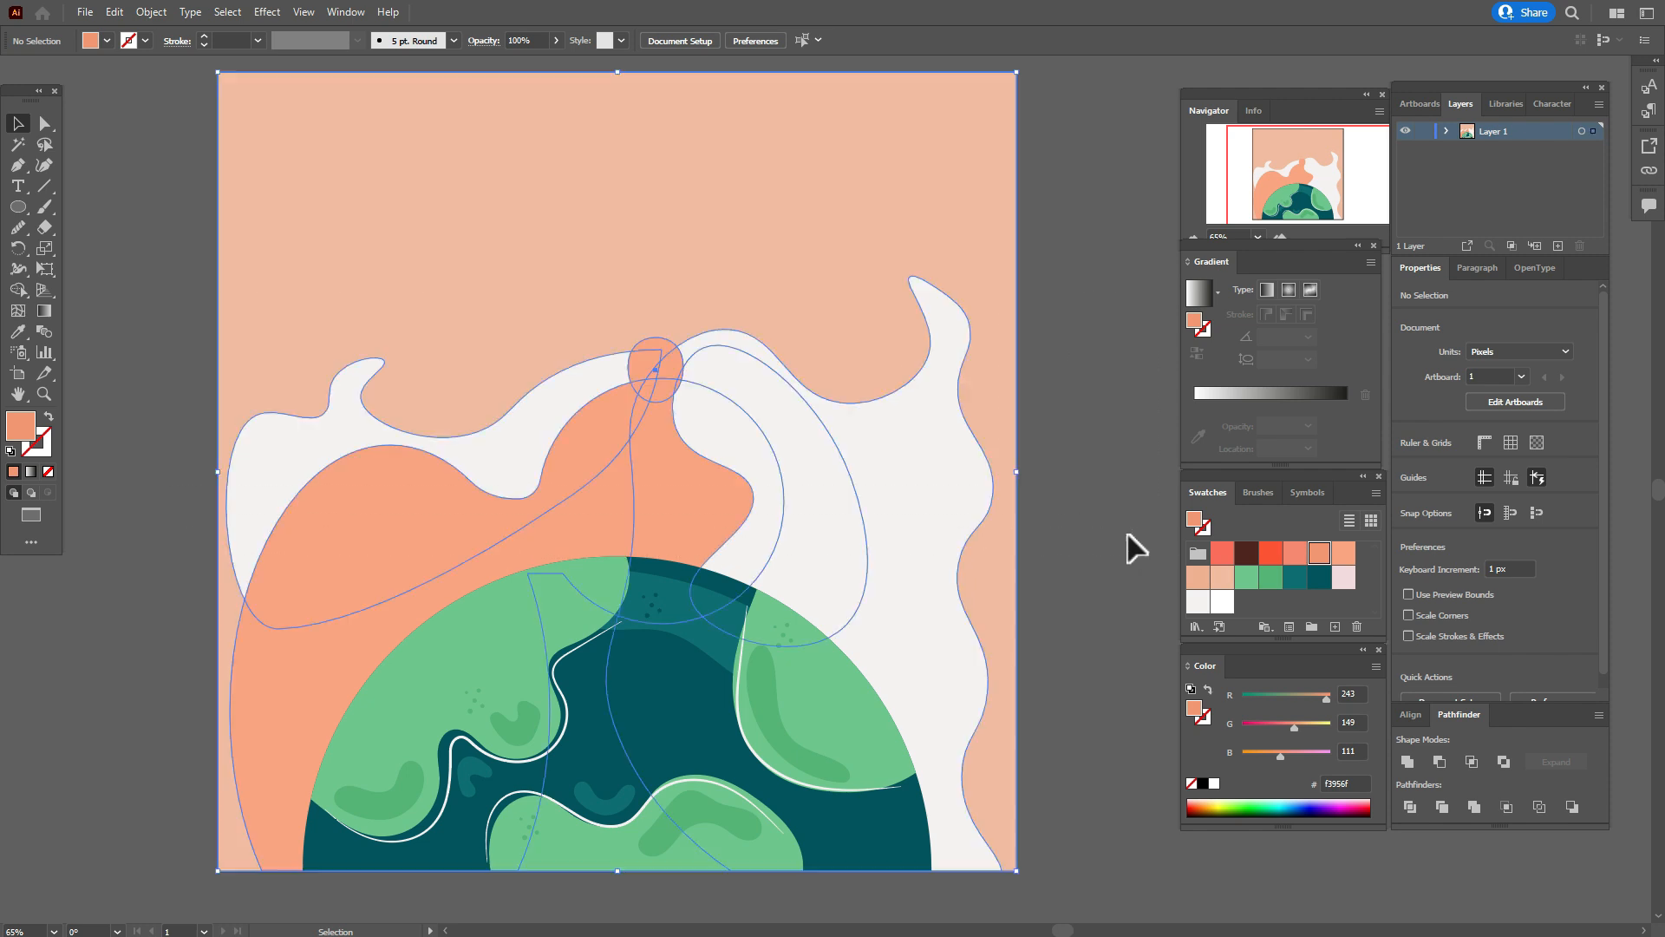
{"action": "left_click", "coordinate": [1002, 581], "text": "shift"}
{"action": "left_click_drag", "start_coordinate": [746, 476], "coordinate": [748, 491]}
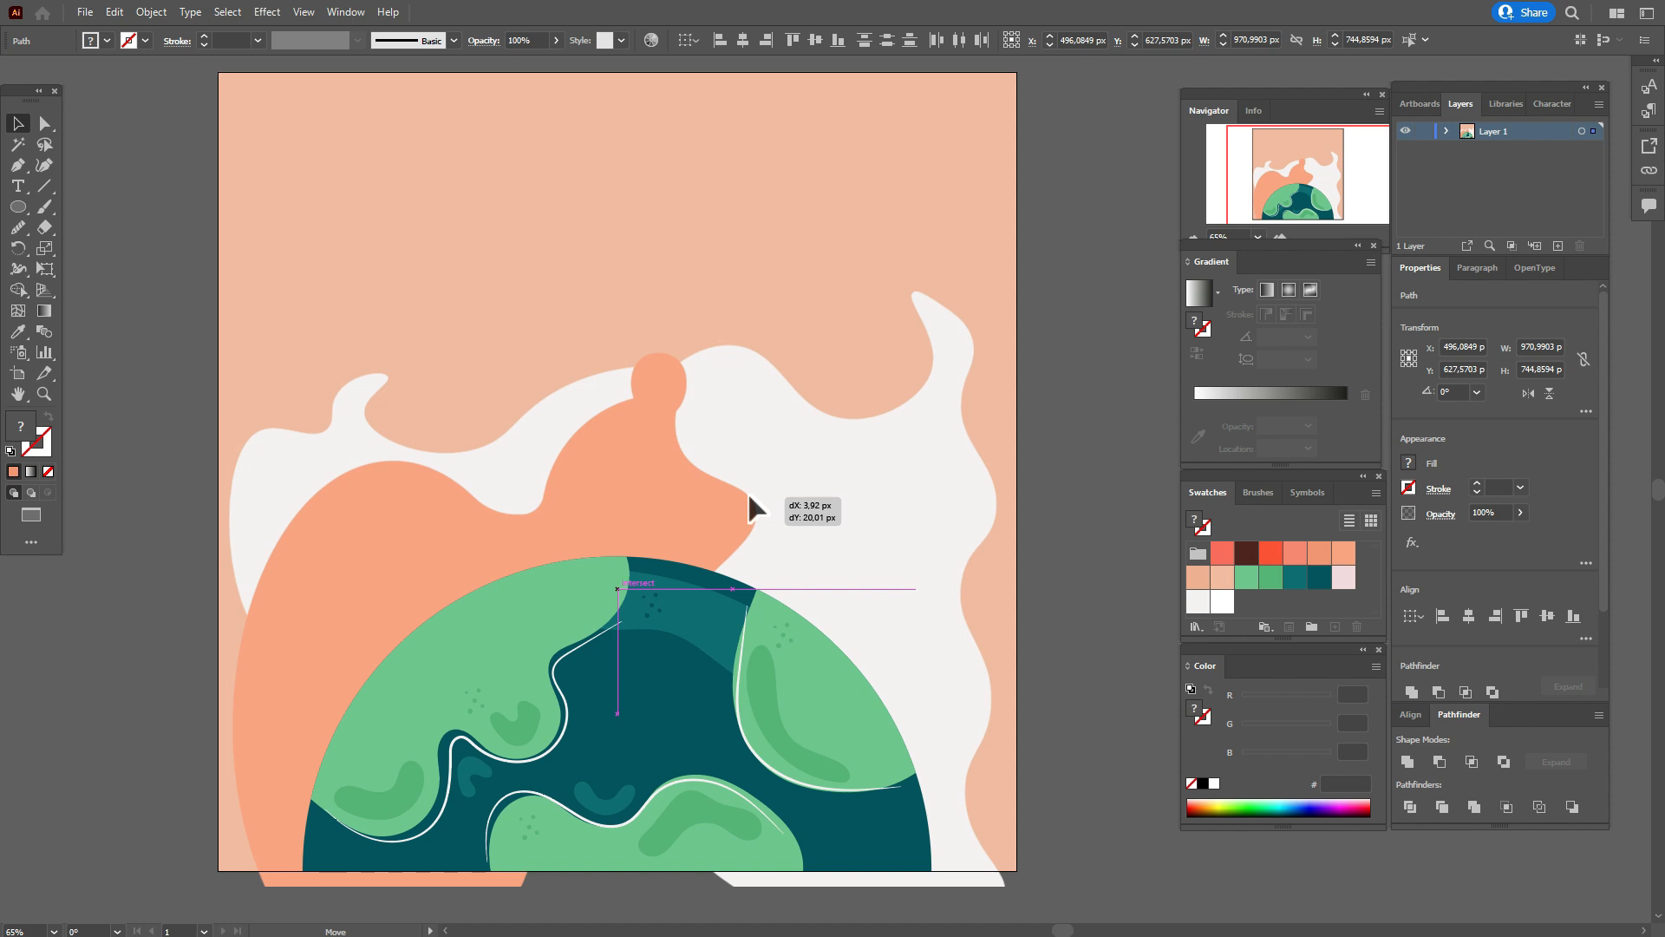
{"action": "left_click_drag", "start_coordinate": [748, 491], "coordinate": [747, 491]}
Trim the orange and right off-white parts that extend below the background's bottom edge with the Shape Builder.
{"action": "key", "text": "alt"}
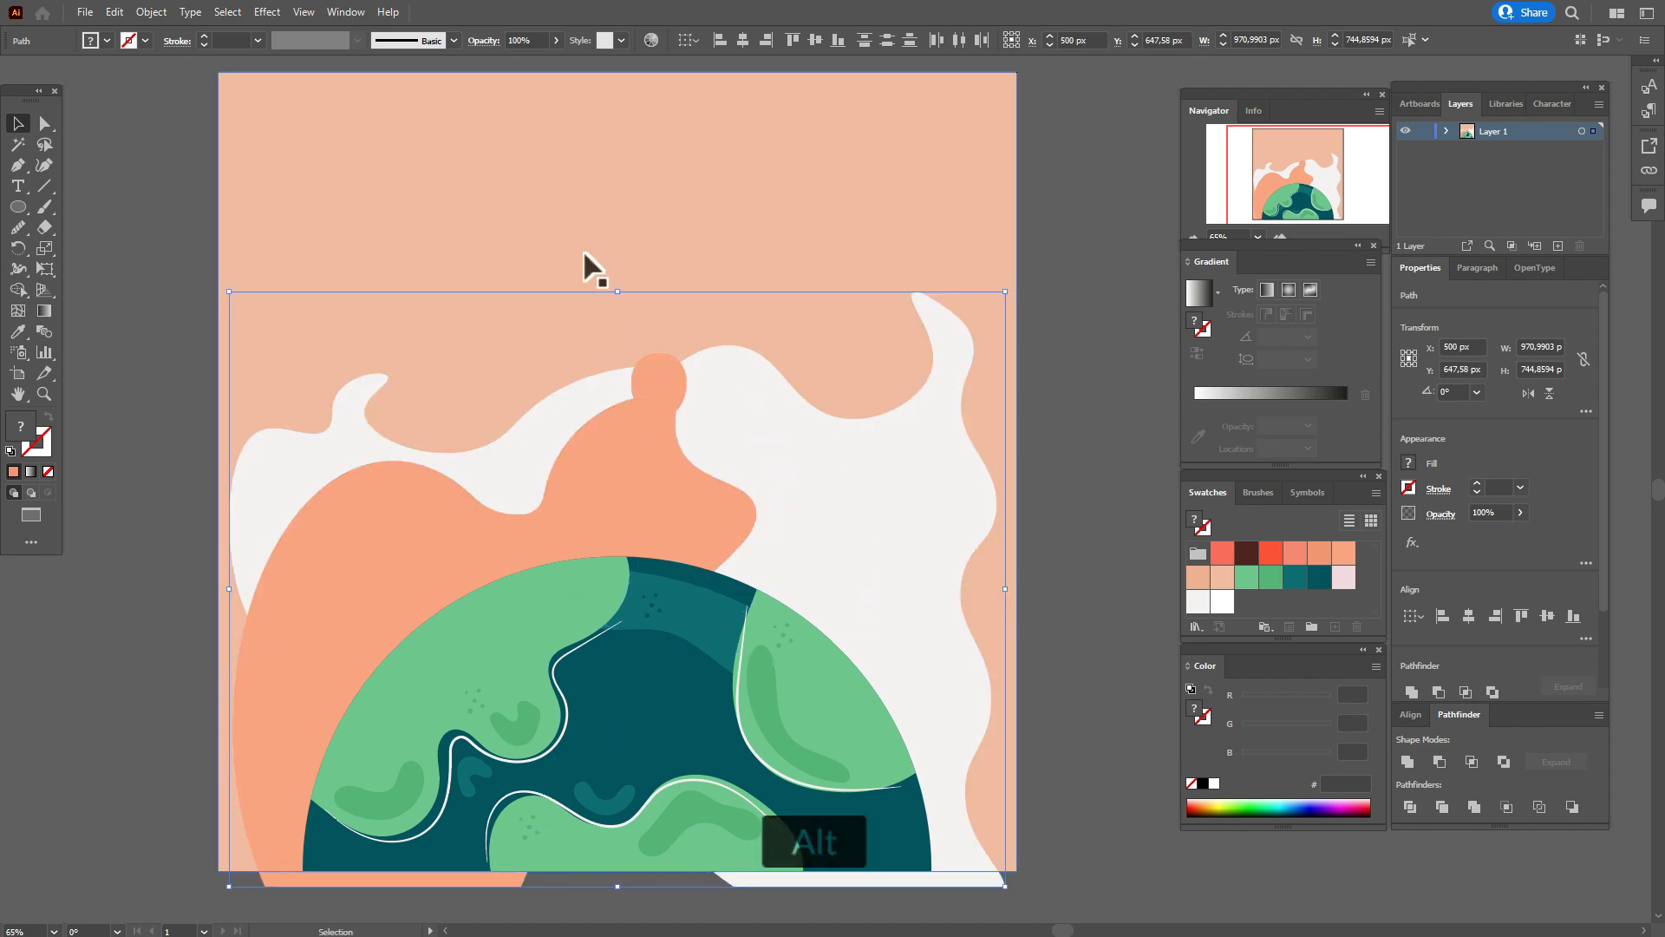
{"action": "left_click", "coordinate": [319, 416], "text": "shift"}
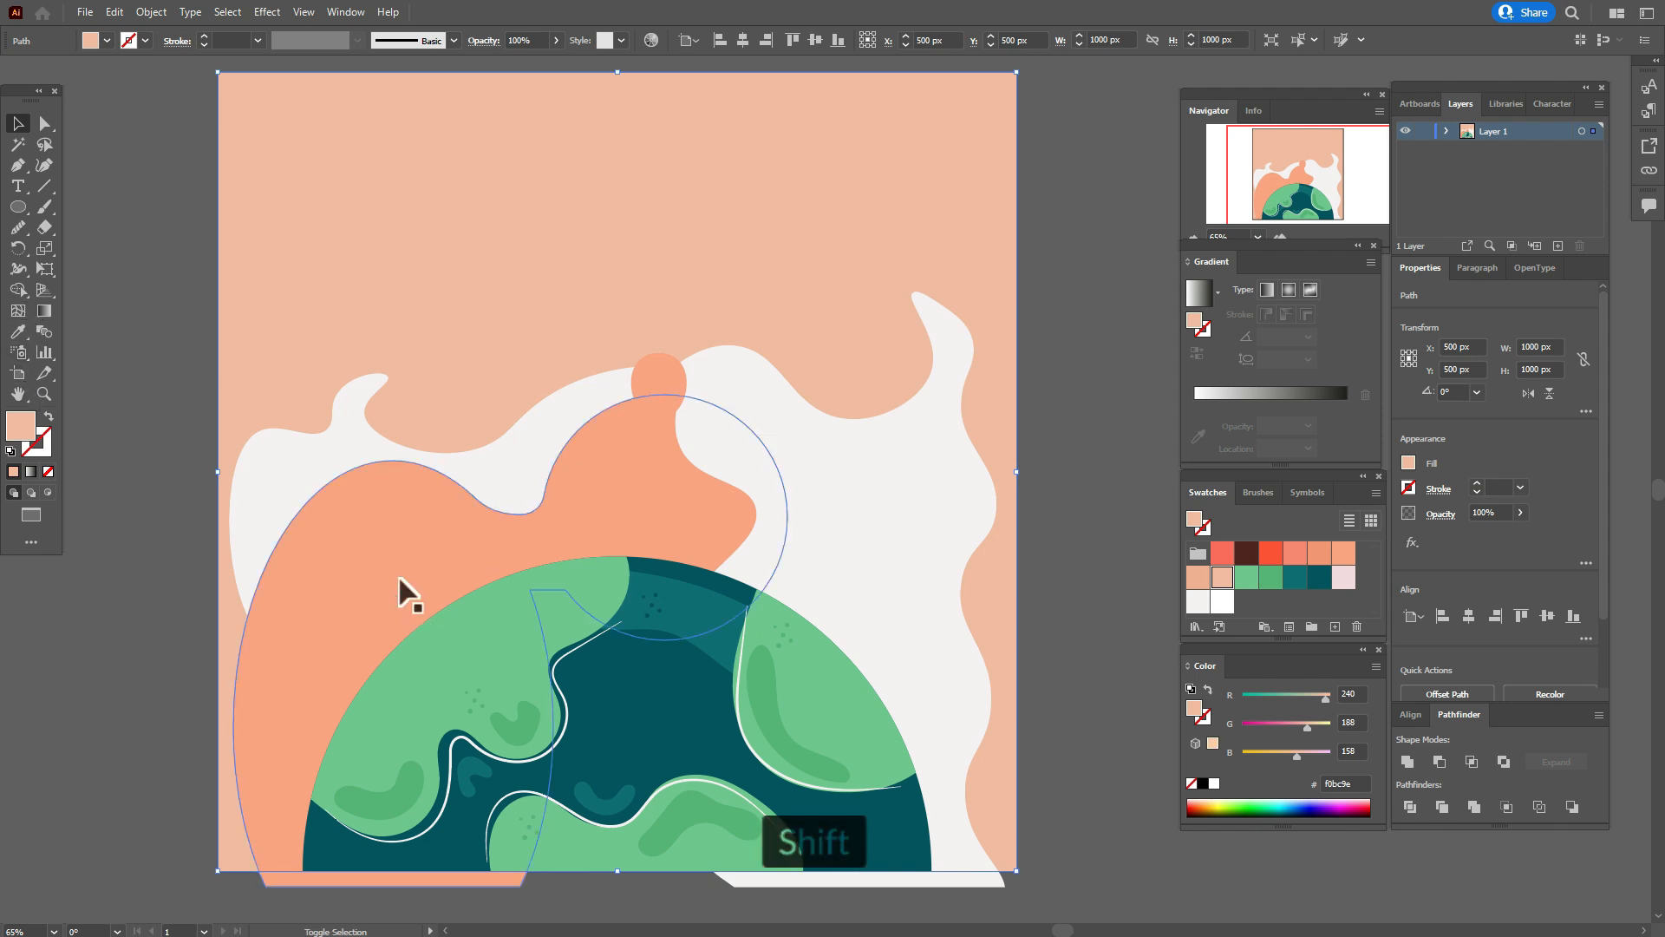
{"action": "left_click", "coordinate": [943, 881], "text": "shift"}
{"action": "left_click", "coordinate": [17, 290]}
{"action": "key", "text": "alt"}
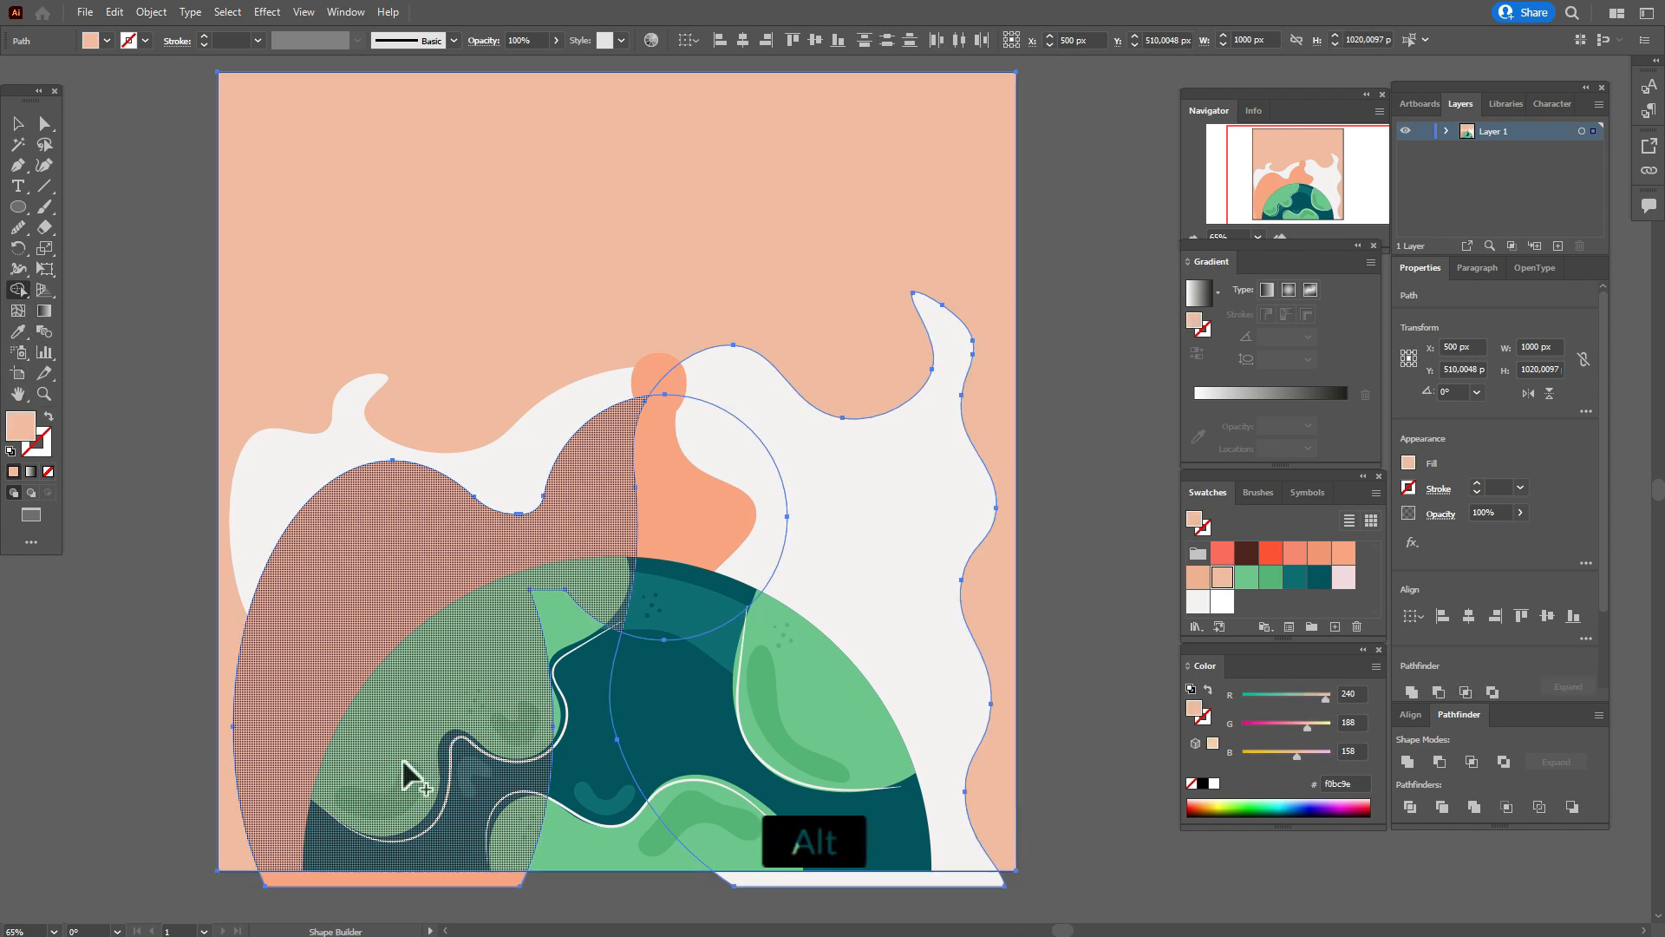
{"action": "left_click", "coordinate": [386, 879], "text": "alt"}
{"action": "left_click", "coordinate": [860, 877], "text": "alt"}
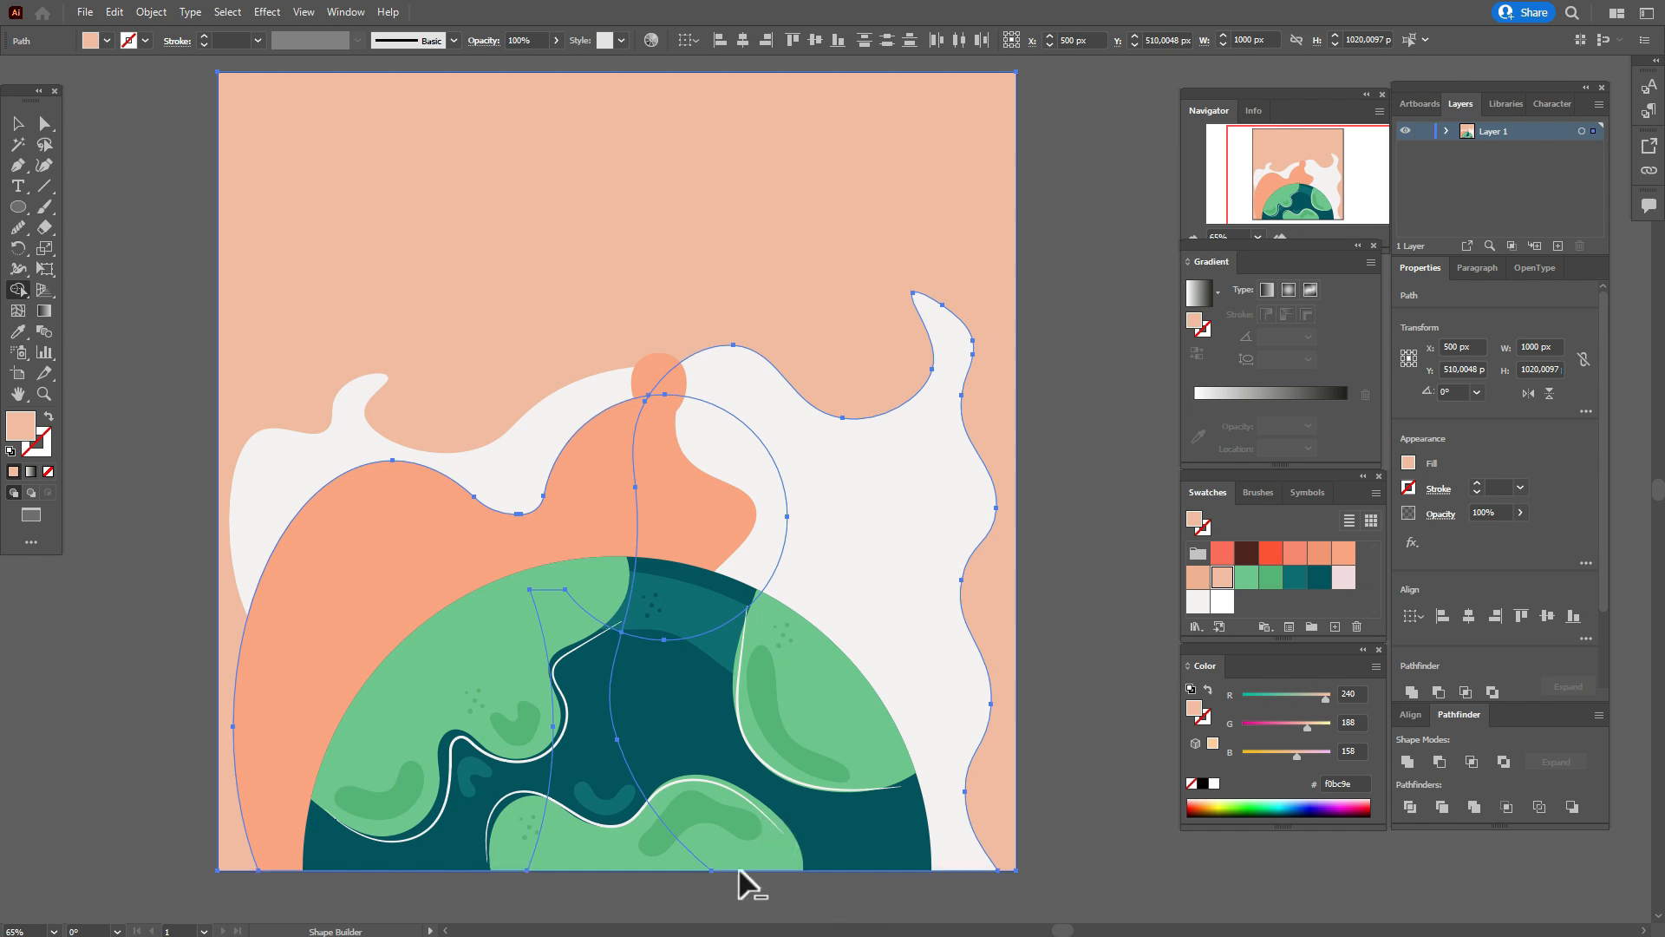
{"action": "left_click", "coordinate": [17, 124]}
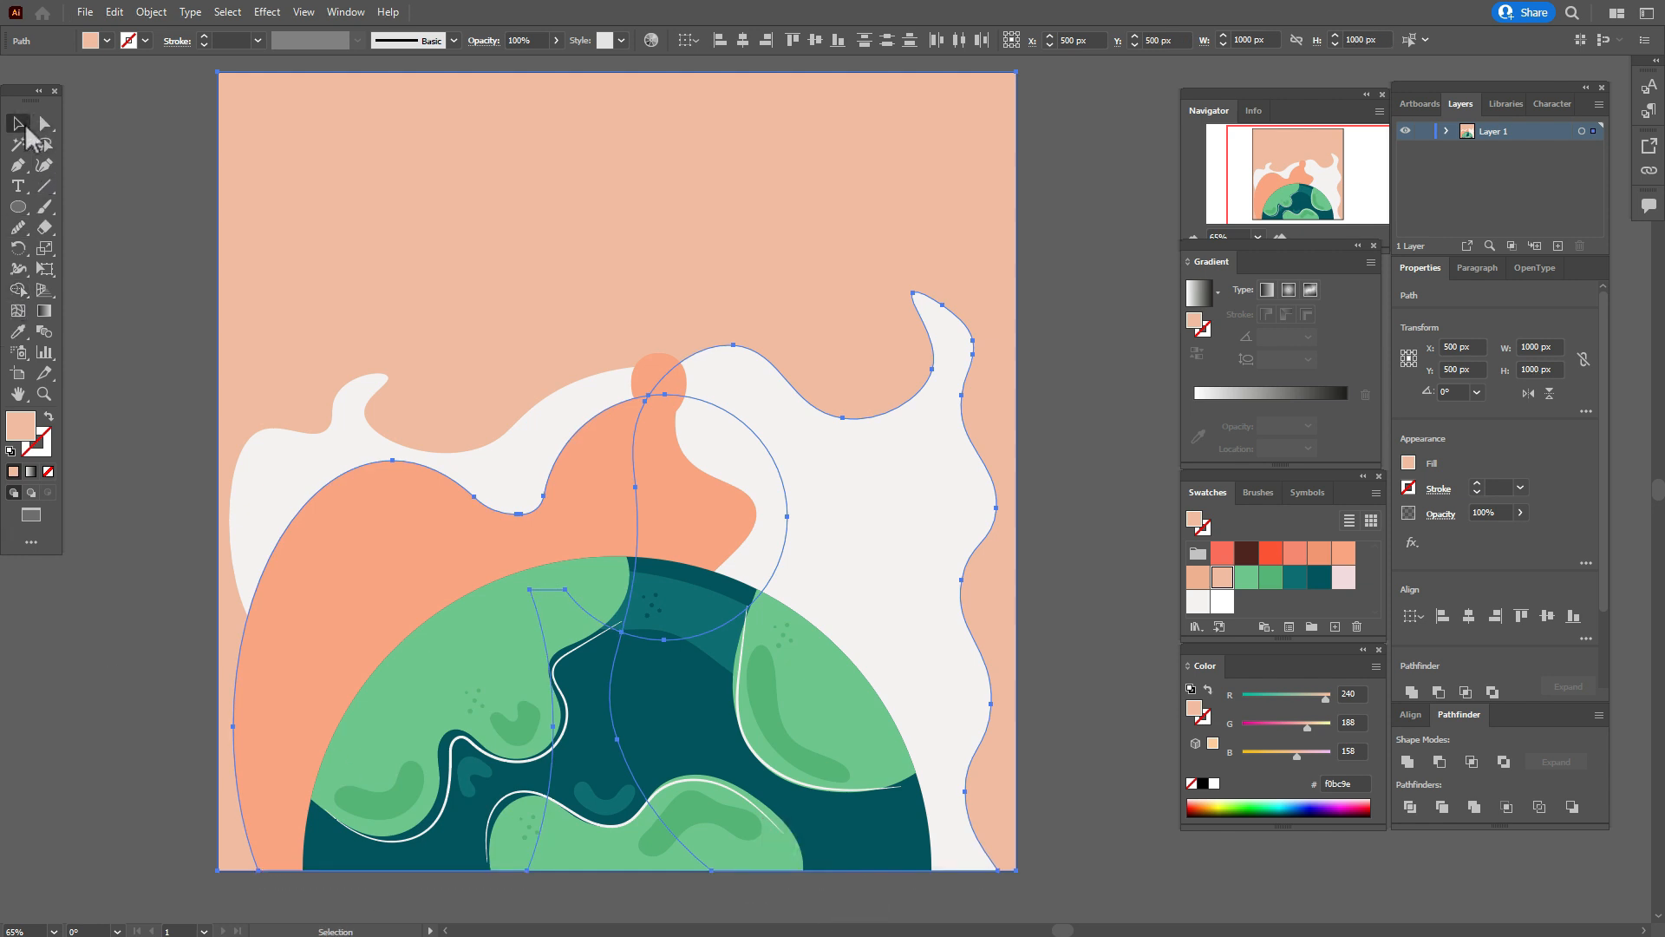
{"action": "left_click", "coordinate": [129, 222]}
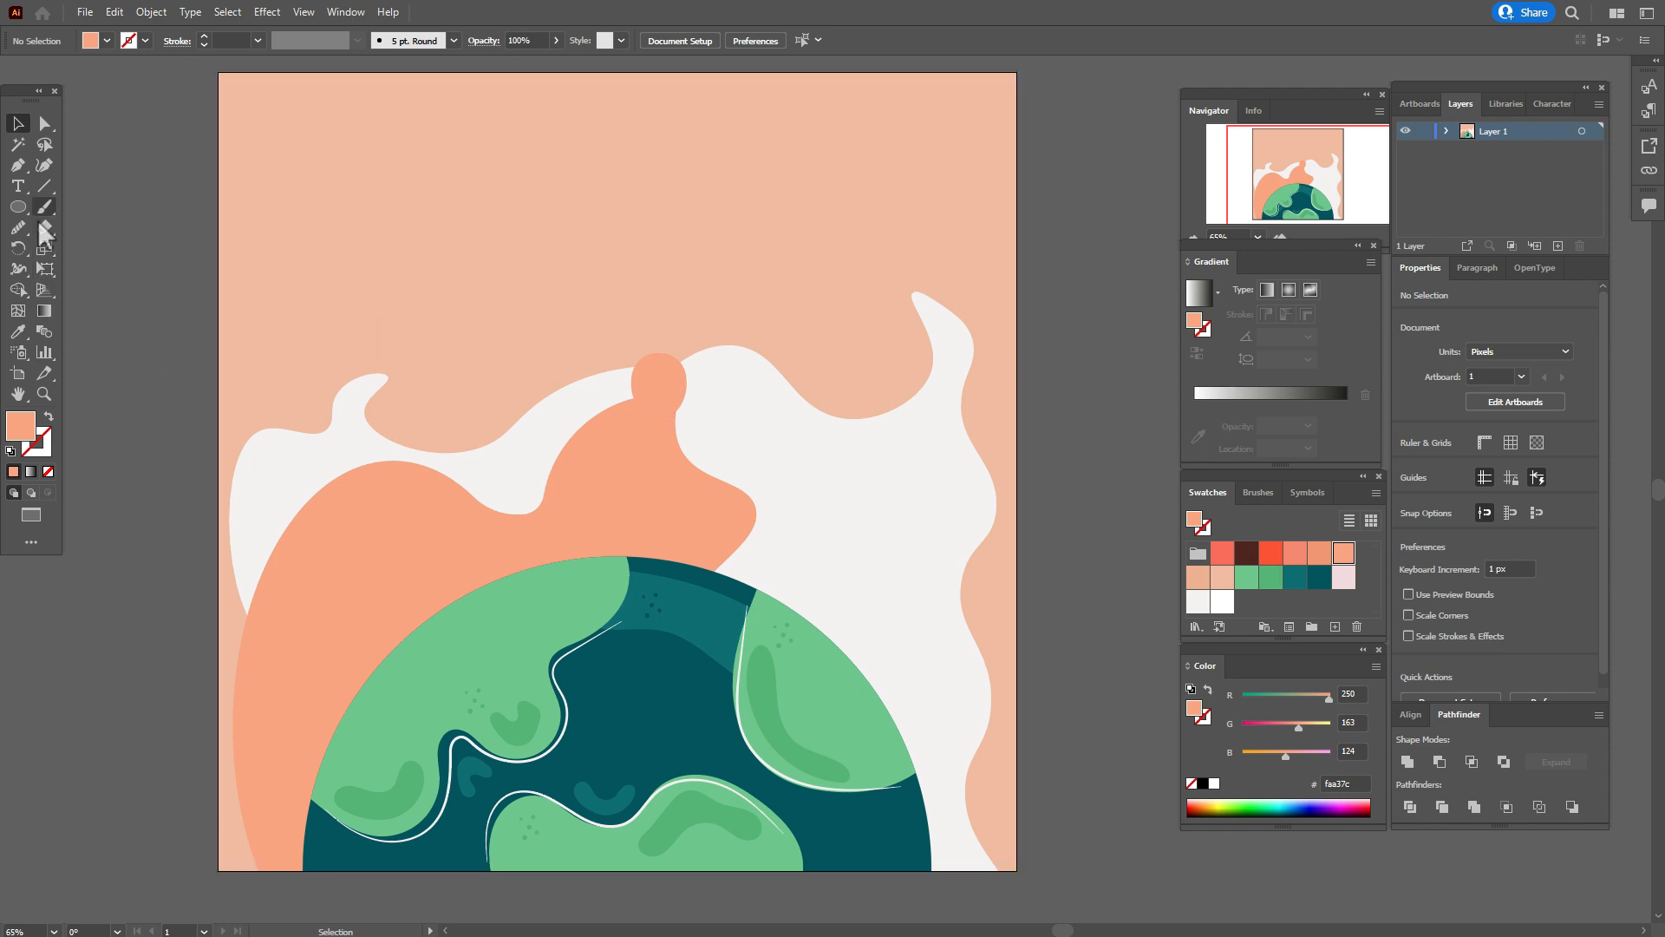
Start a narrow Pen shape filled with darker orange f3956f, curving from the orange shape's dip down into the globe's top edge.
{"action": "left_click", "coordinate": [1319, 553]}
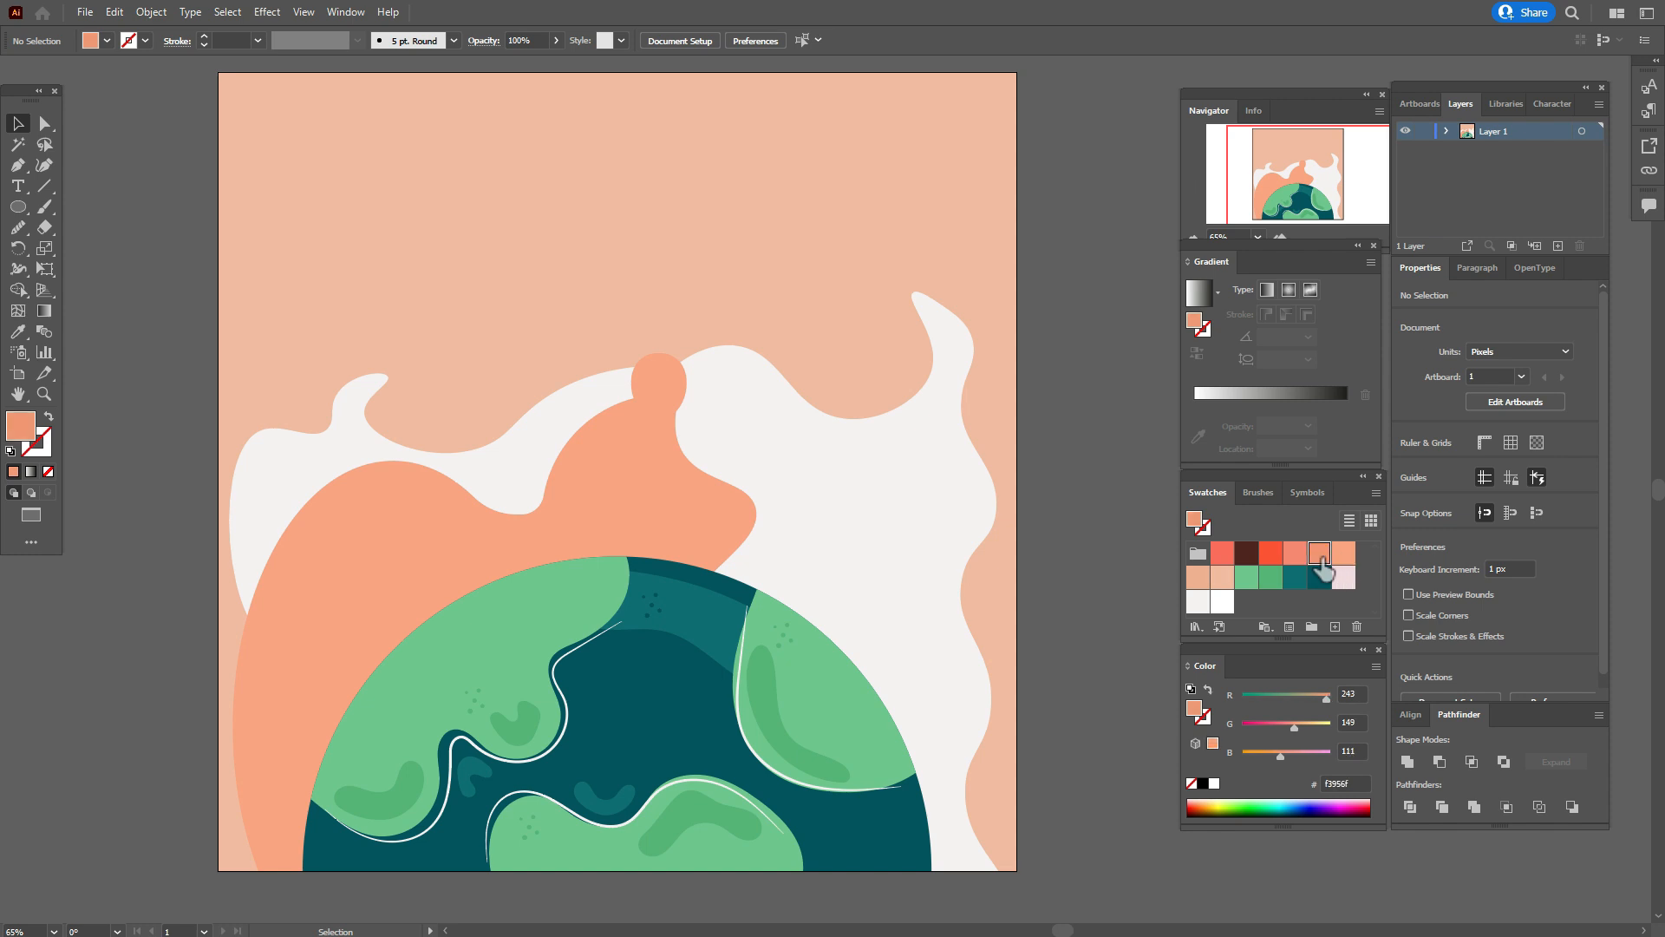
{"action": "left_click", "coordinate": [17, 165]}
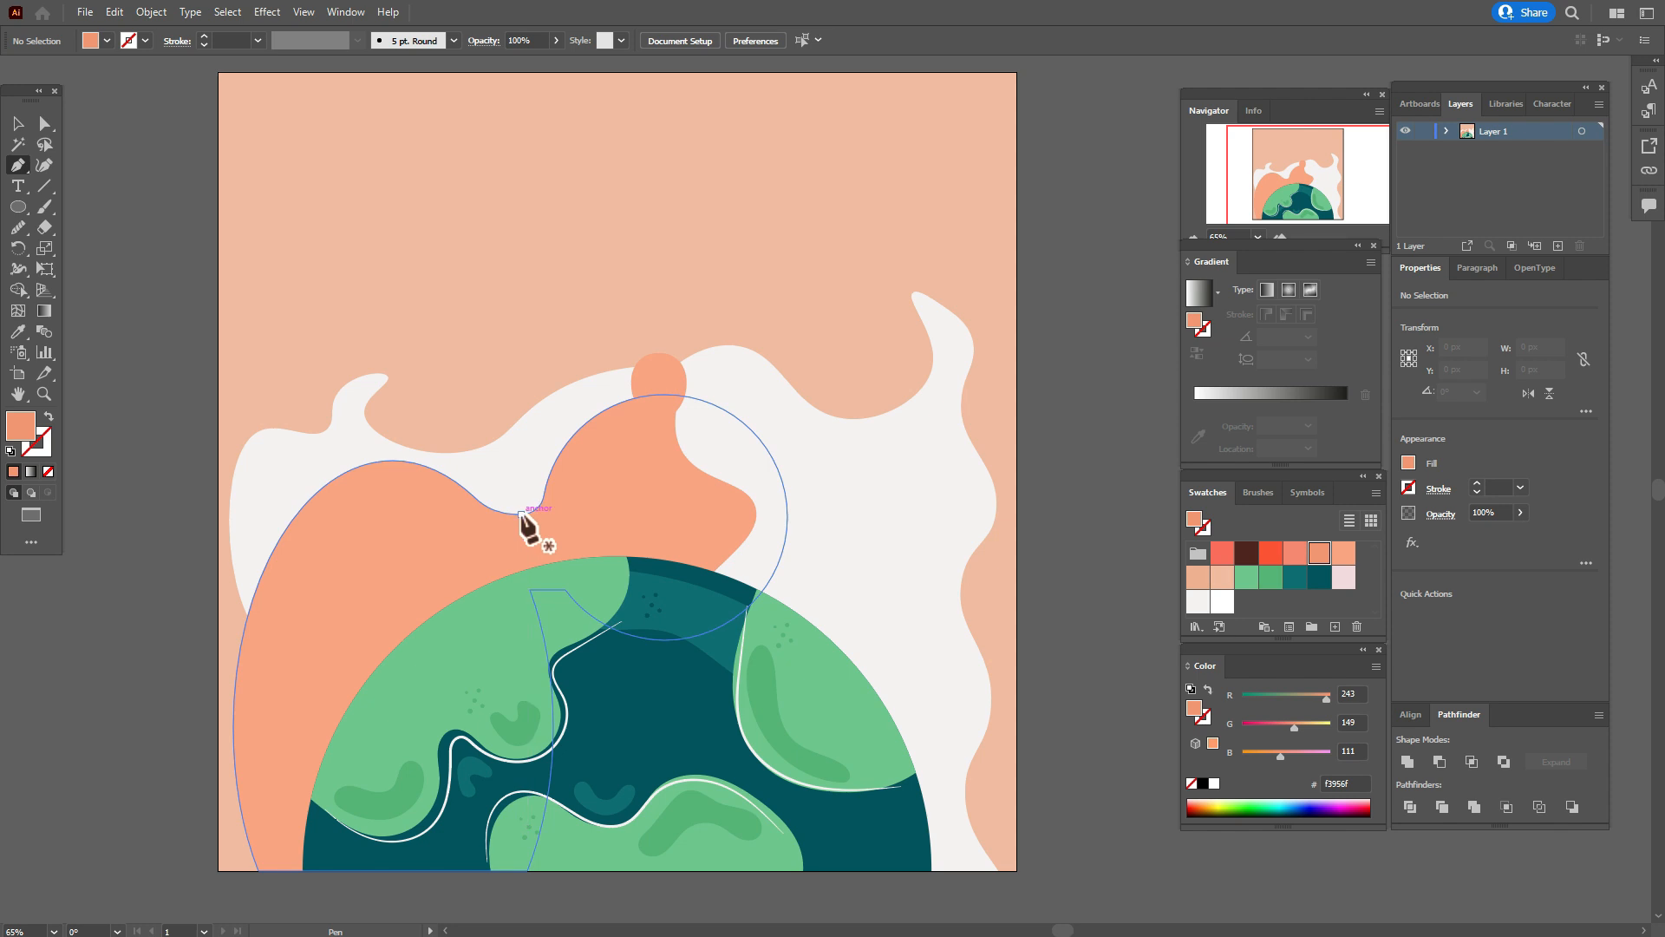
{"action": "left_click", "coordinate": [521, 514]}
{"action": "left_click_drag", "start_coordinate": [531, 595], "coordinate": [557, 631]}
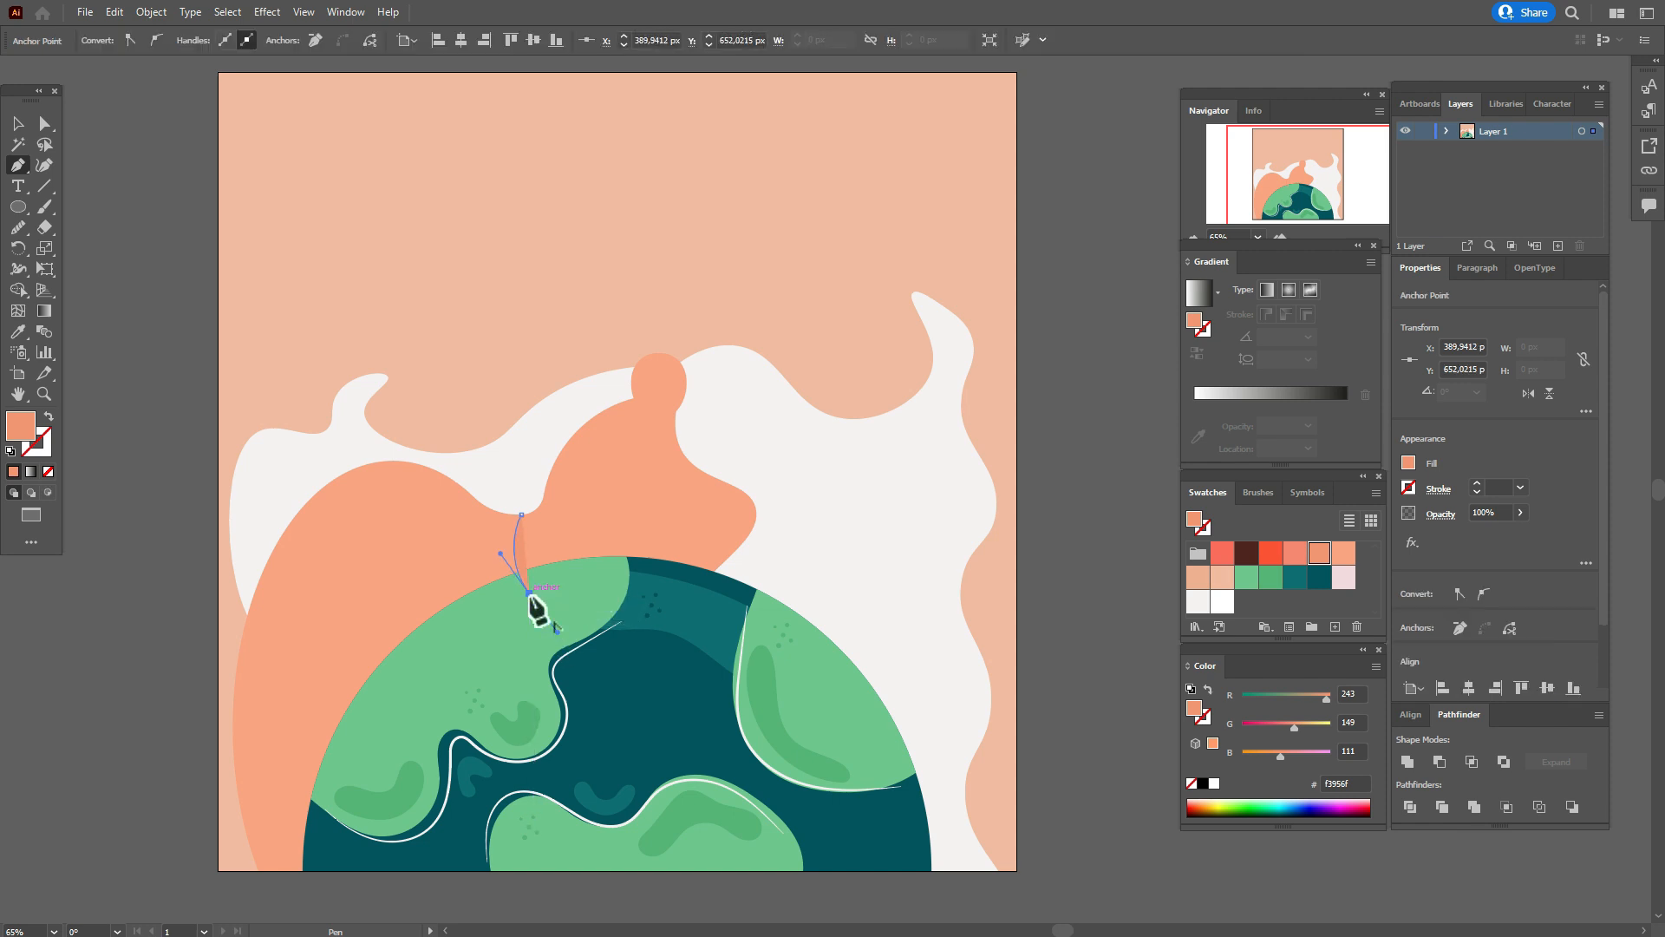
{"action": "left_click", "coordinate": [531, 595]}
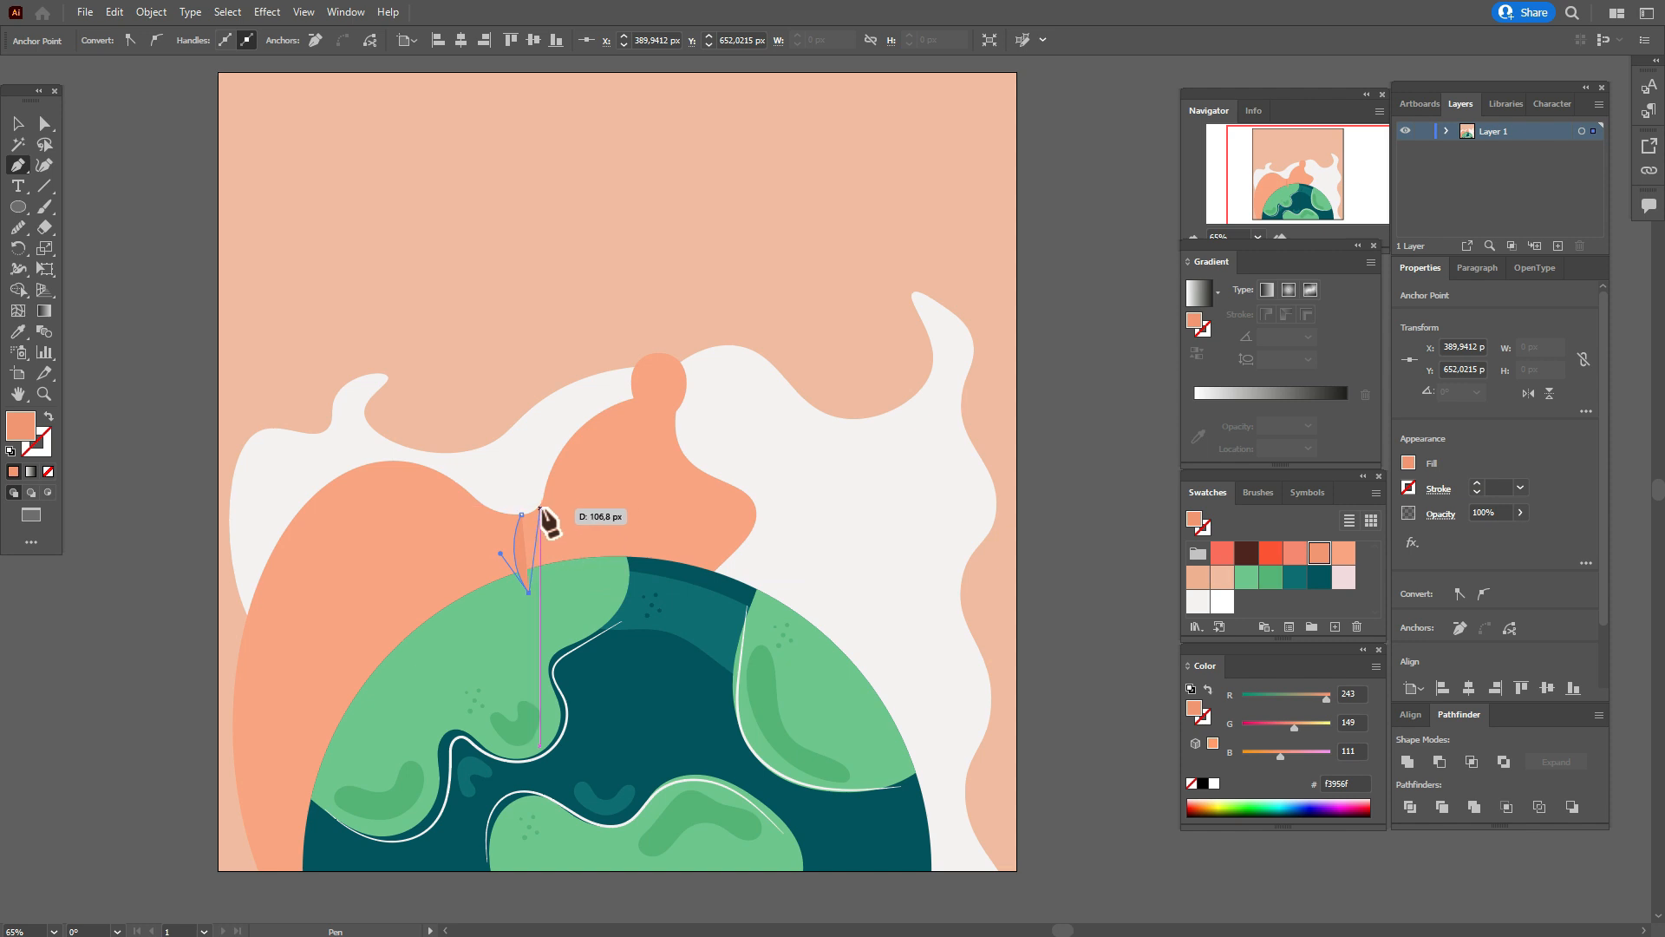
{"action": "left_click", "coordinate": [539, 594]}
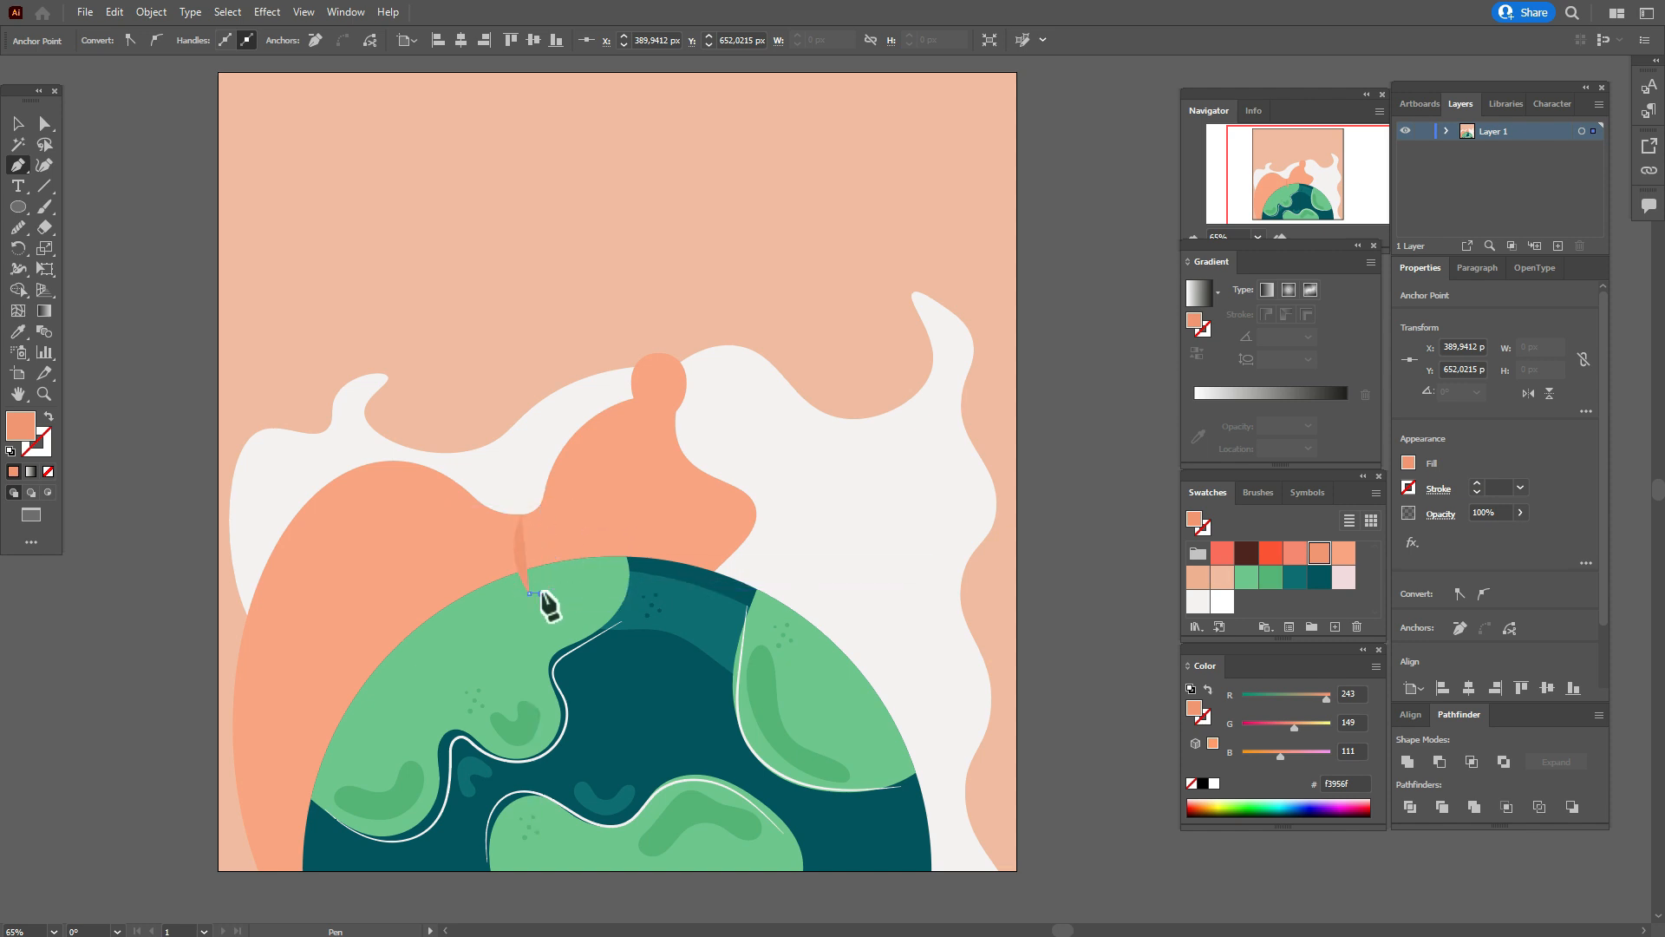
Close the narrow shading shape along the orange shape's dip and keep its f3956f fill without a stroke.
{"action": "left_click", "coordinate": [540, 505]}
{"action": "left_click_drag", "start_coordinate": [551, 463], "coordinate": [553, 454]}
{"action": "left_click", "coordinate": [541, 505]}
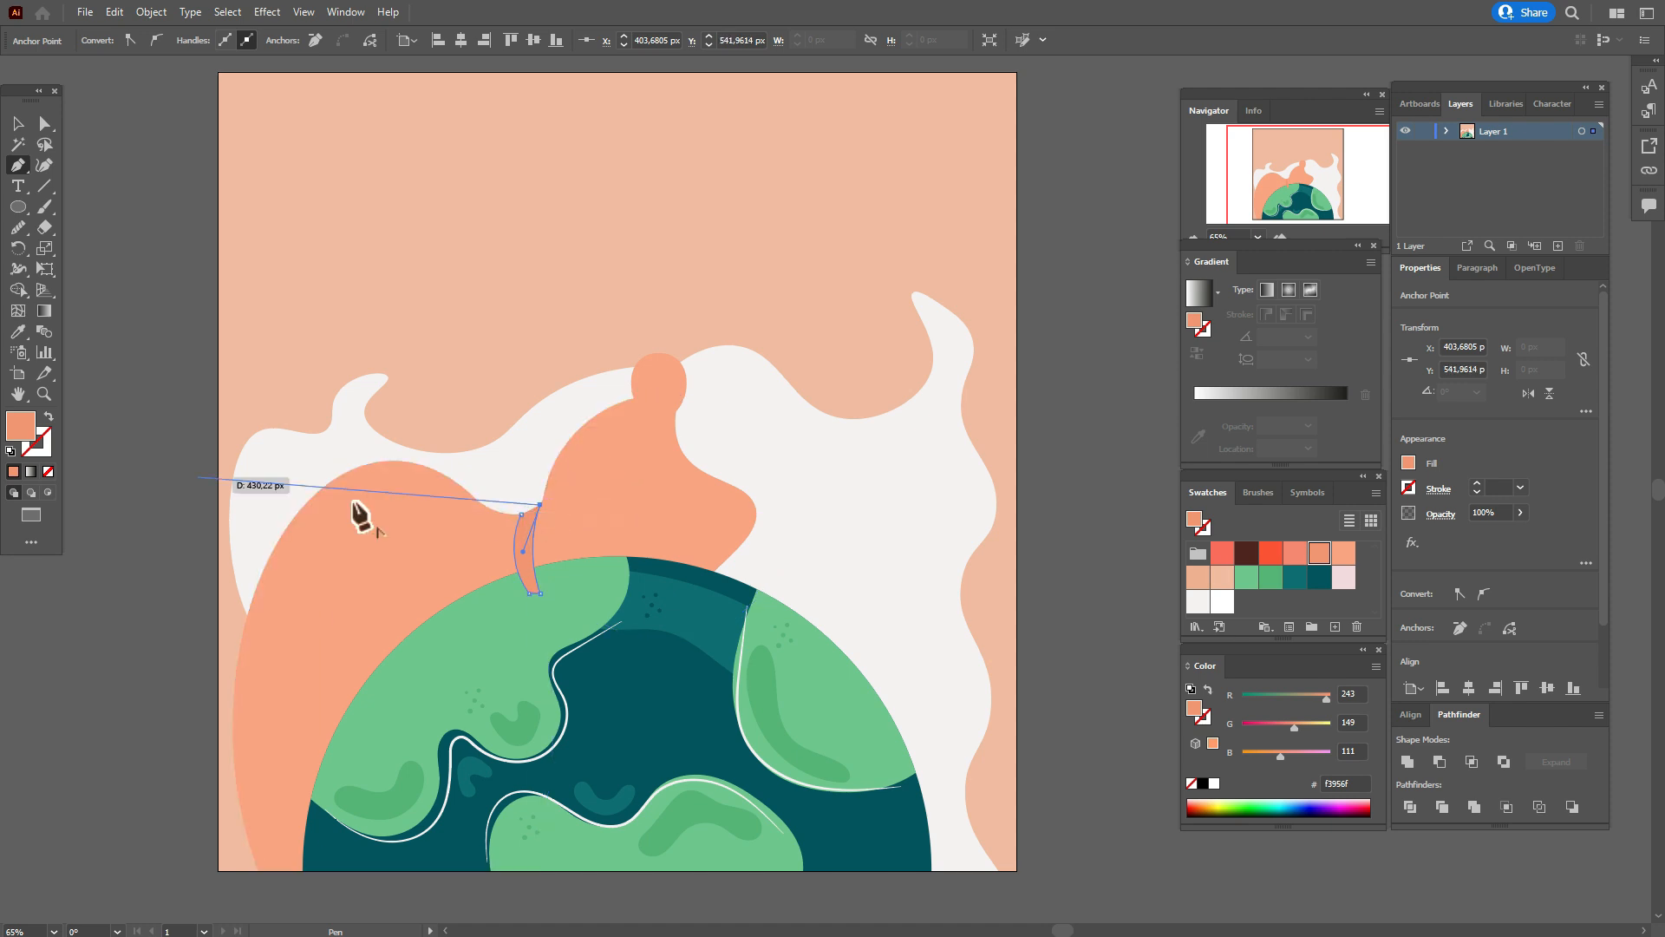
{"action": "left_click", "coordinate": [49, 417]}
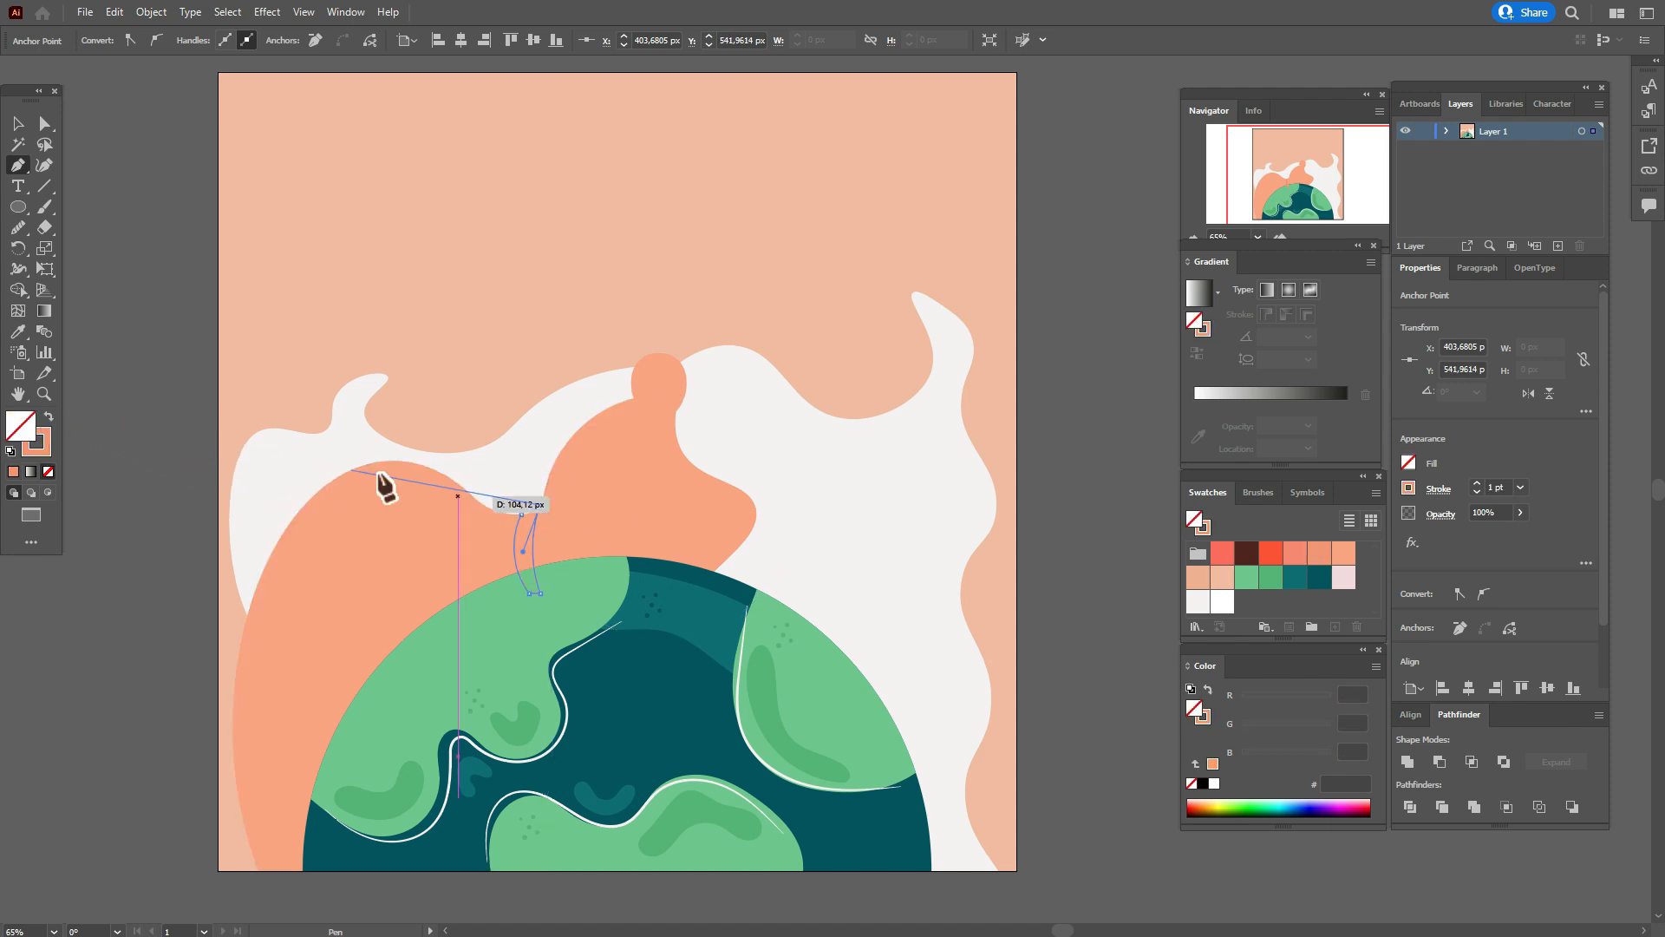
{"action": "left_click", "coordinate": [521, 514]}
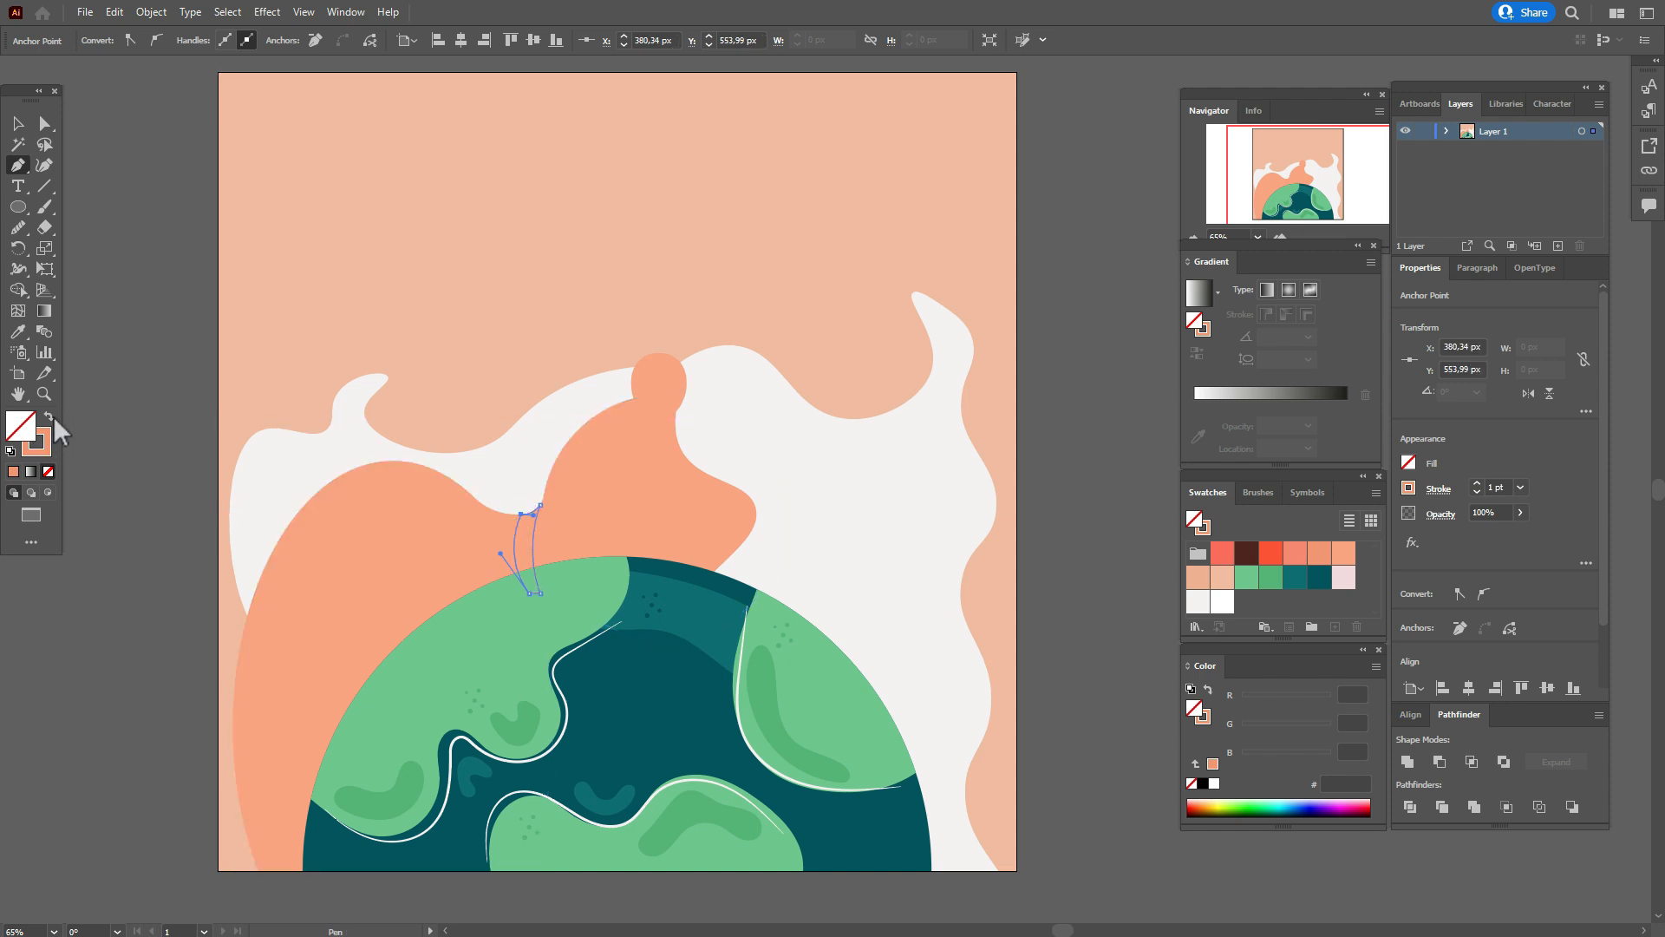
{"action": "left_click", "coordinate": [49, 418]}
Send the background and all the orange and off-white shapes, including the narrow shading, to the back behind the globe.
{"action": "left_click", "coordinate": [17, 123]}
{"action": "left_click_drag", "start_coordinate": [119, 191], "coordinate": [993, 522]}
{"action": "right_click", "coordinate": [993, 523]}
{"action": "mouse_move", "coordinate": [1132, 804]}
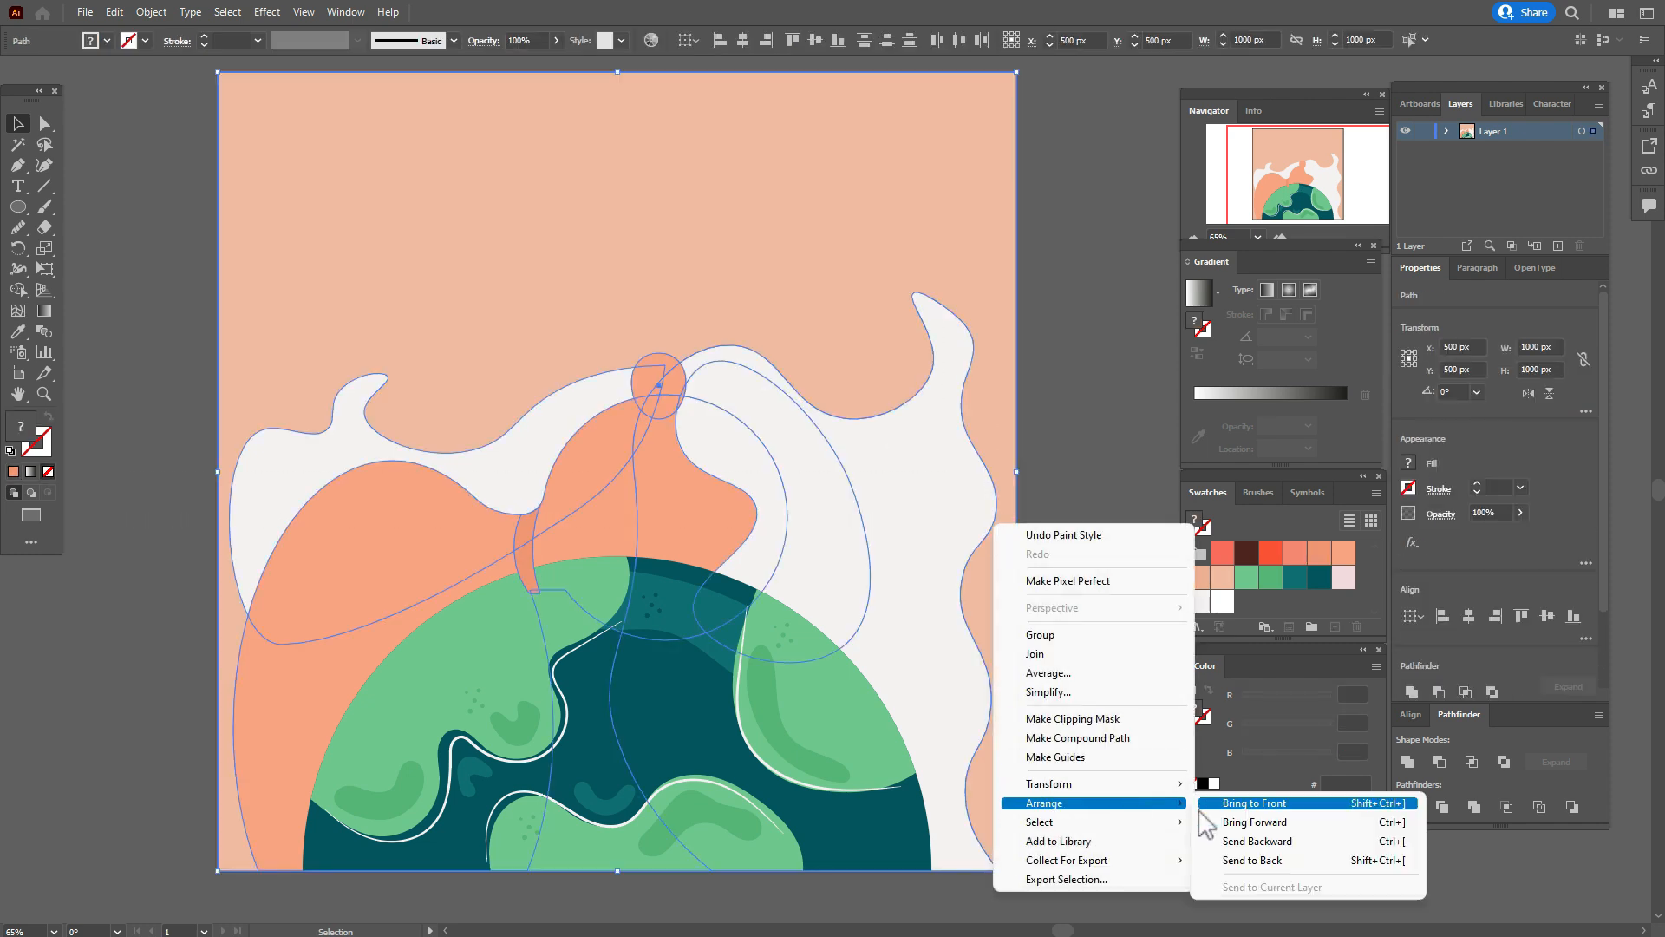
{"action": "left_click", "coordinate": [1280, 862]}
{"action": "left_click", "coordinate": [1077, 605]}
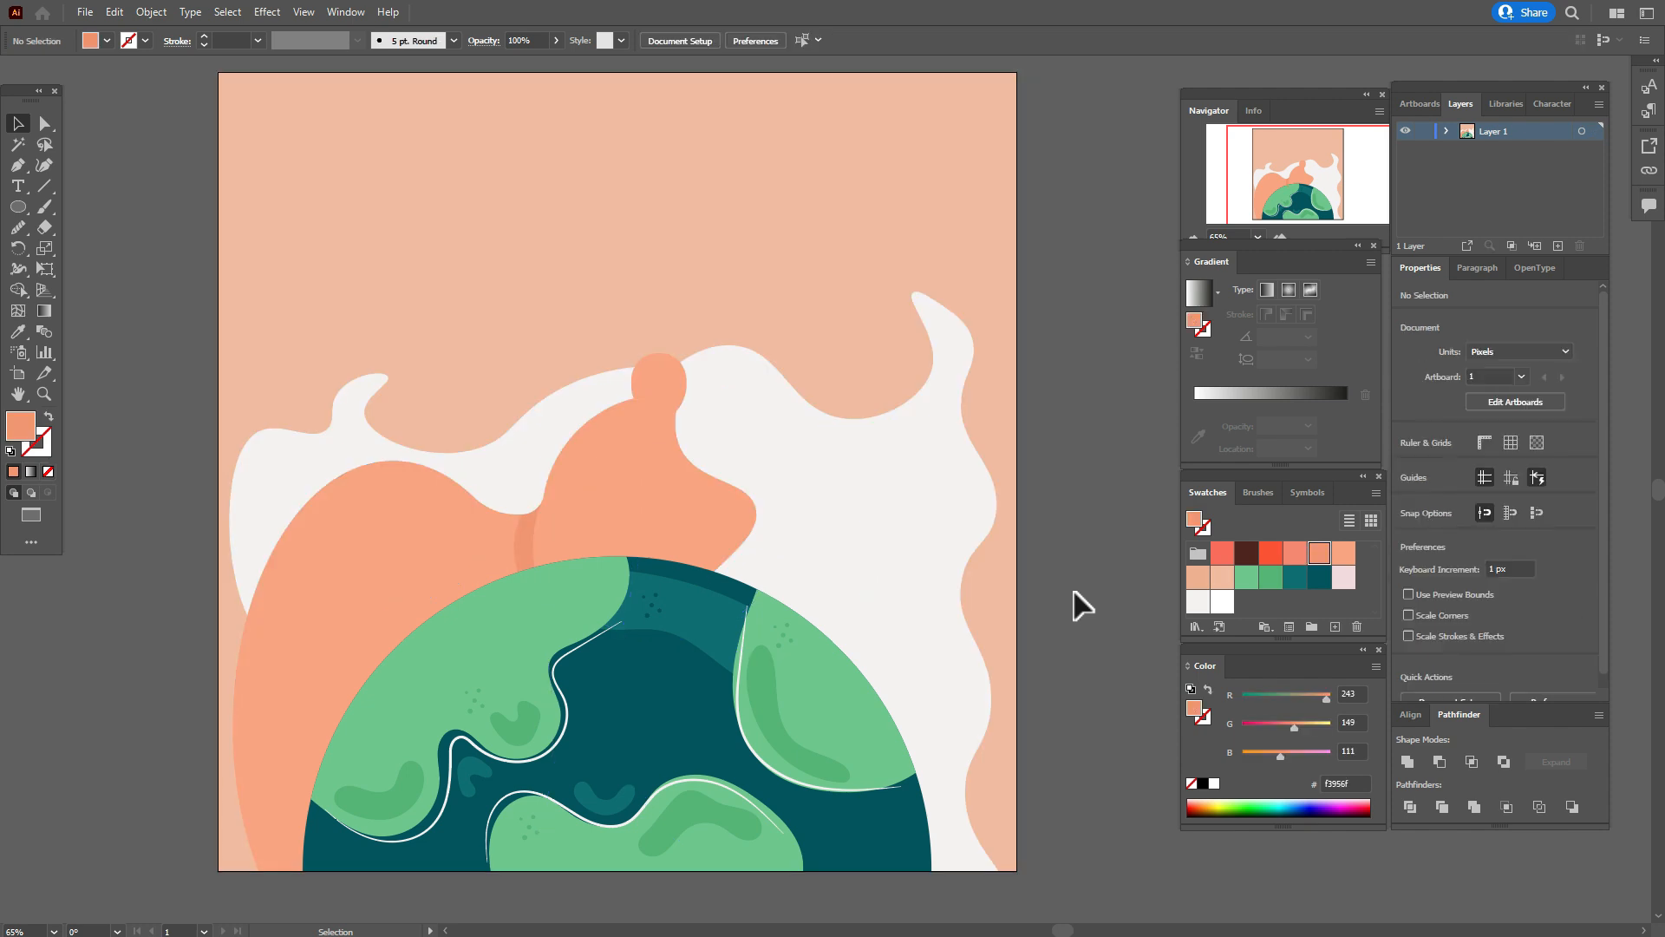
Pull the lower end of the narrow shading shape to the right so it curves behind the globe.
{"action": "left_click", "coordinate": [45, 123]}
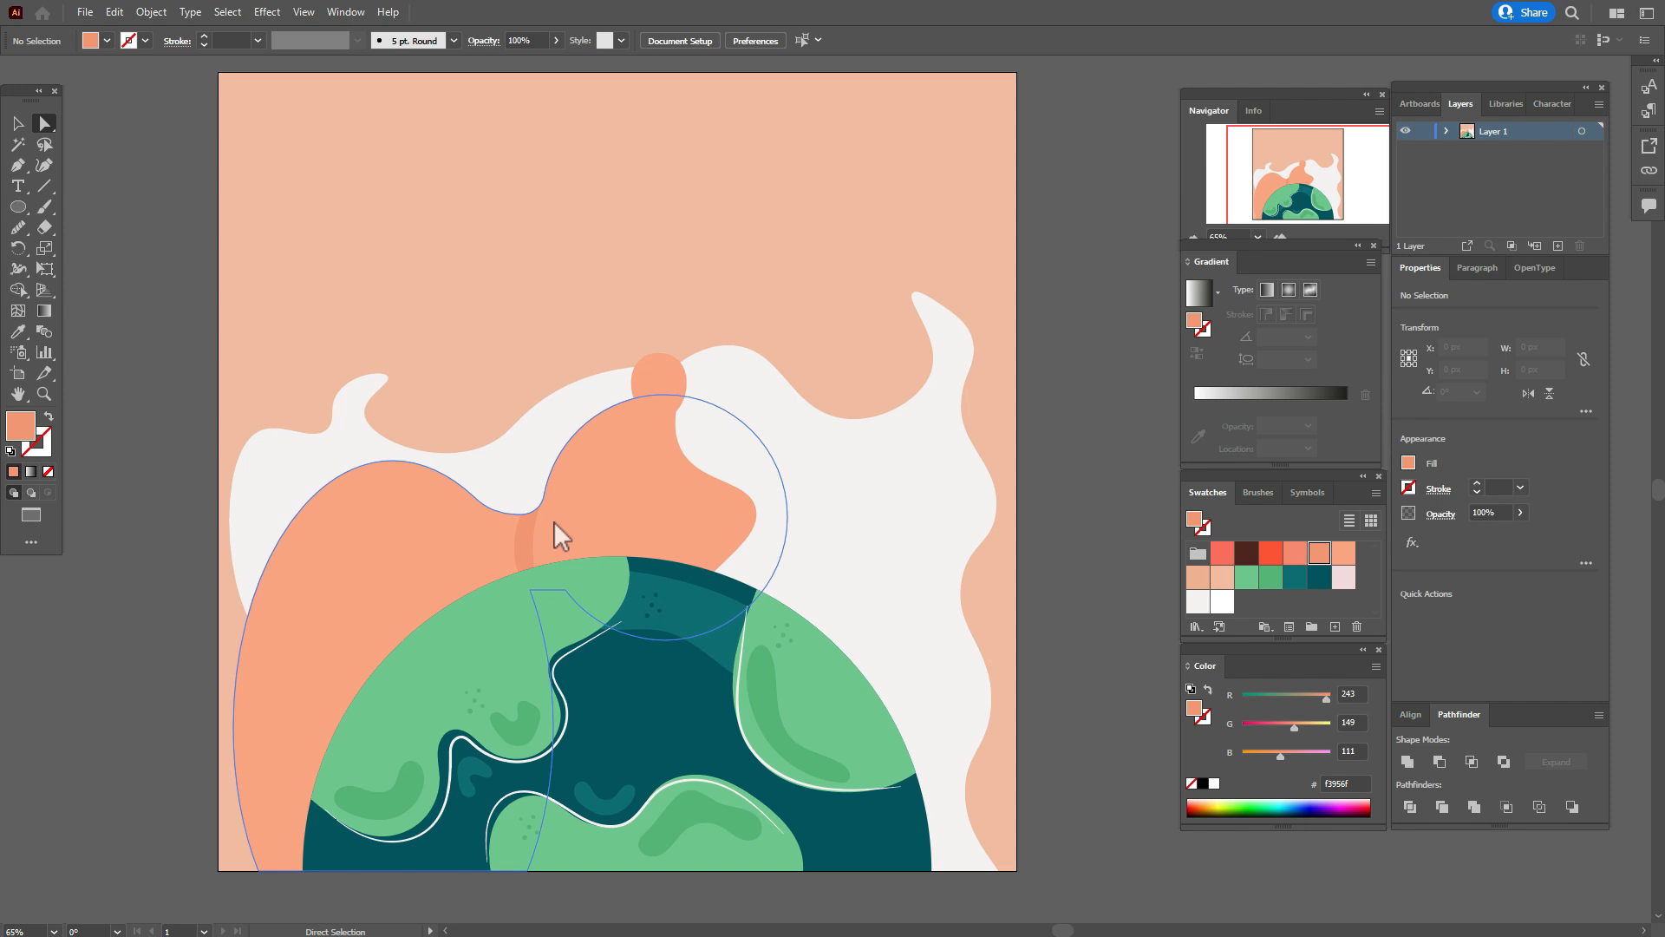
{"action": "left_click", "coordinate": [517, 564]}
{"action": "left_click_drag", "start_coordinate": [527, 593], "coordinate": [575, 582]}
{"action": "left_click", "coordinate": [1004, 590]}
{"action": "left_click", "coordinate": [1073, 600]}
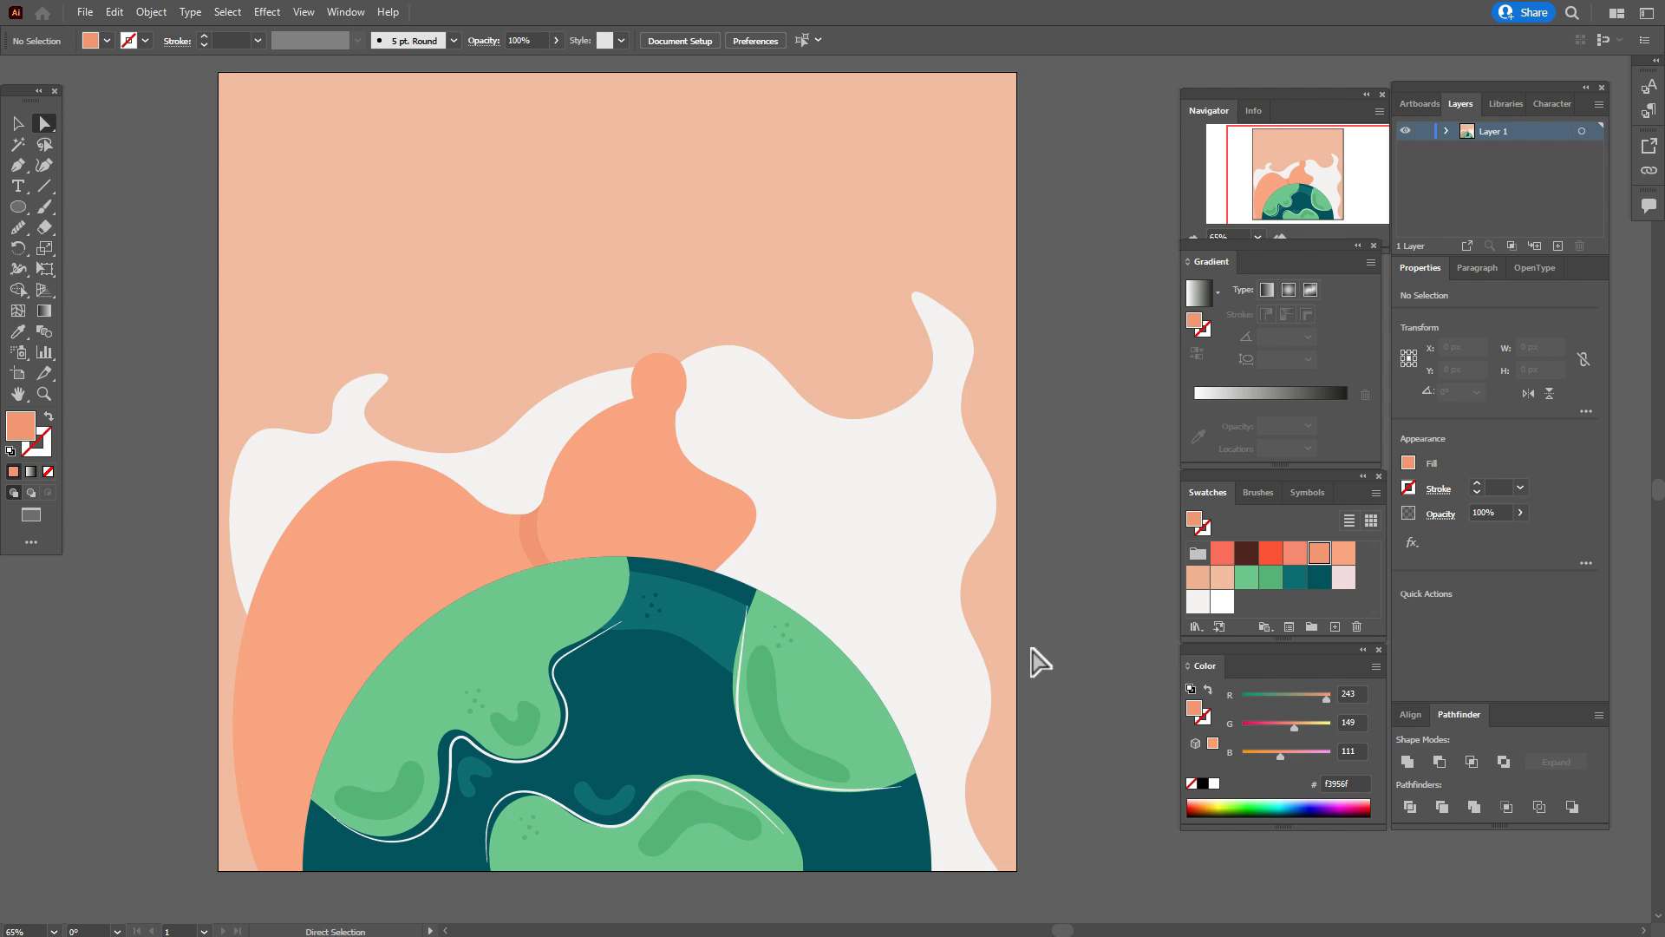
Duplicate the large orange shape in place and offset the top copy about 36 px right and 6 px up.
{"action": "left_click", "coordinate": [19, 126]}
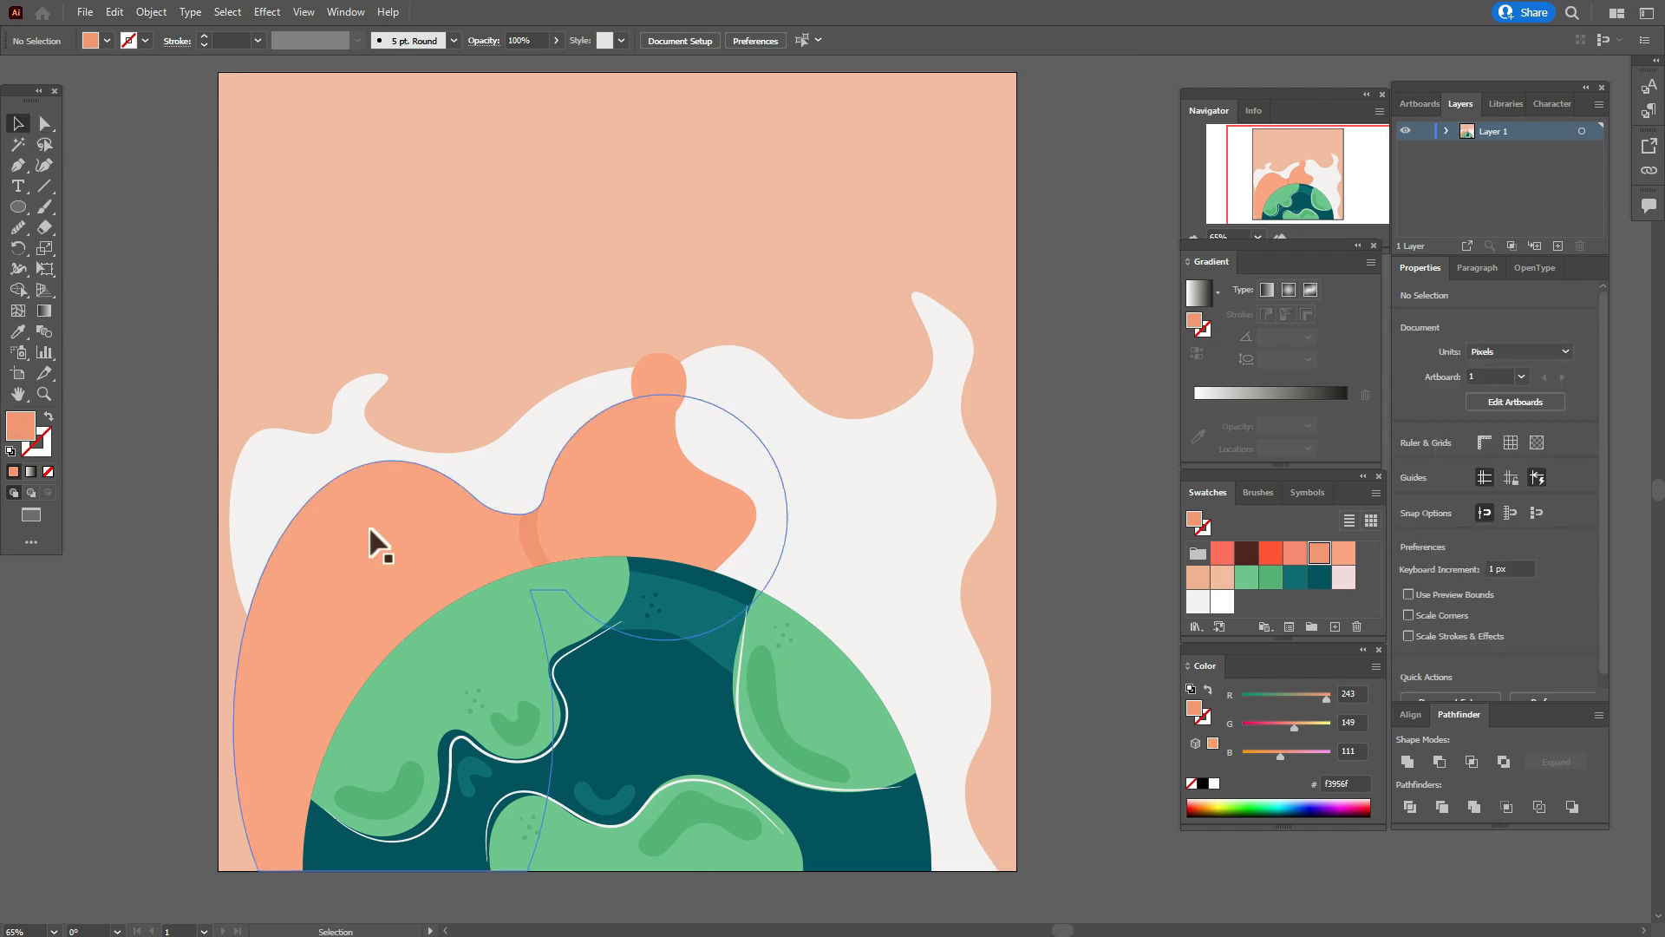
{"action": "left_click", "coordinate": [368, 528]}
{"action": "key", "text": "ctrl+c"}
{"action": "key", "text": "ctrl+f"}
{"action": "key", "text": "ctrl+c"}
{"action": "key", "text": "ctrl+f"}
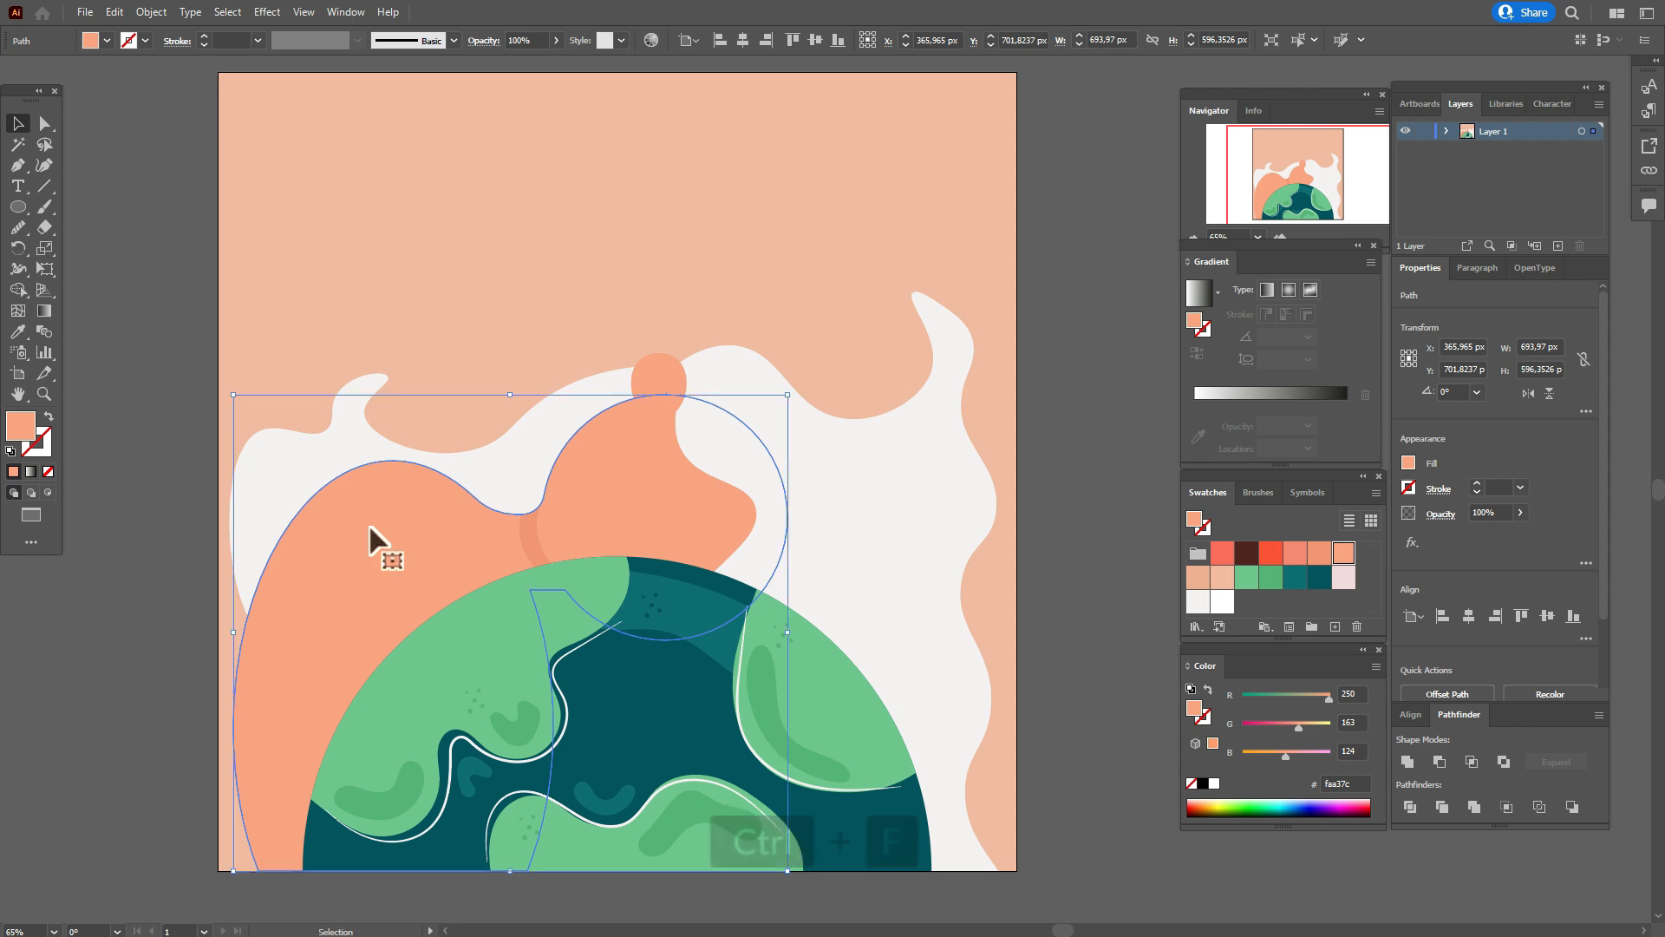
{"action": "left_click_drag", "start_coordinate": [372, 528], "coordinate": [397, 534]}
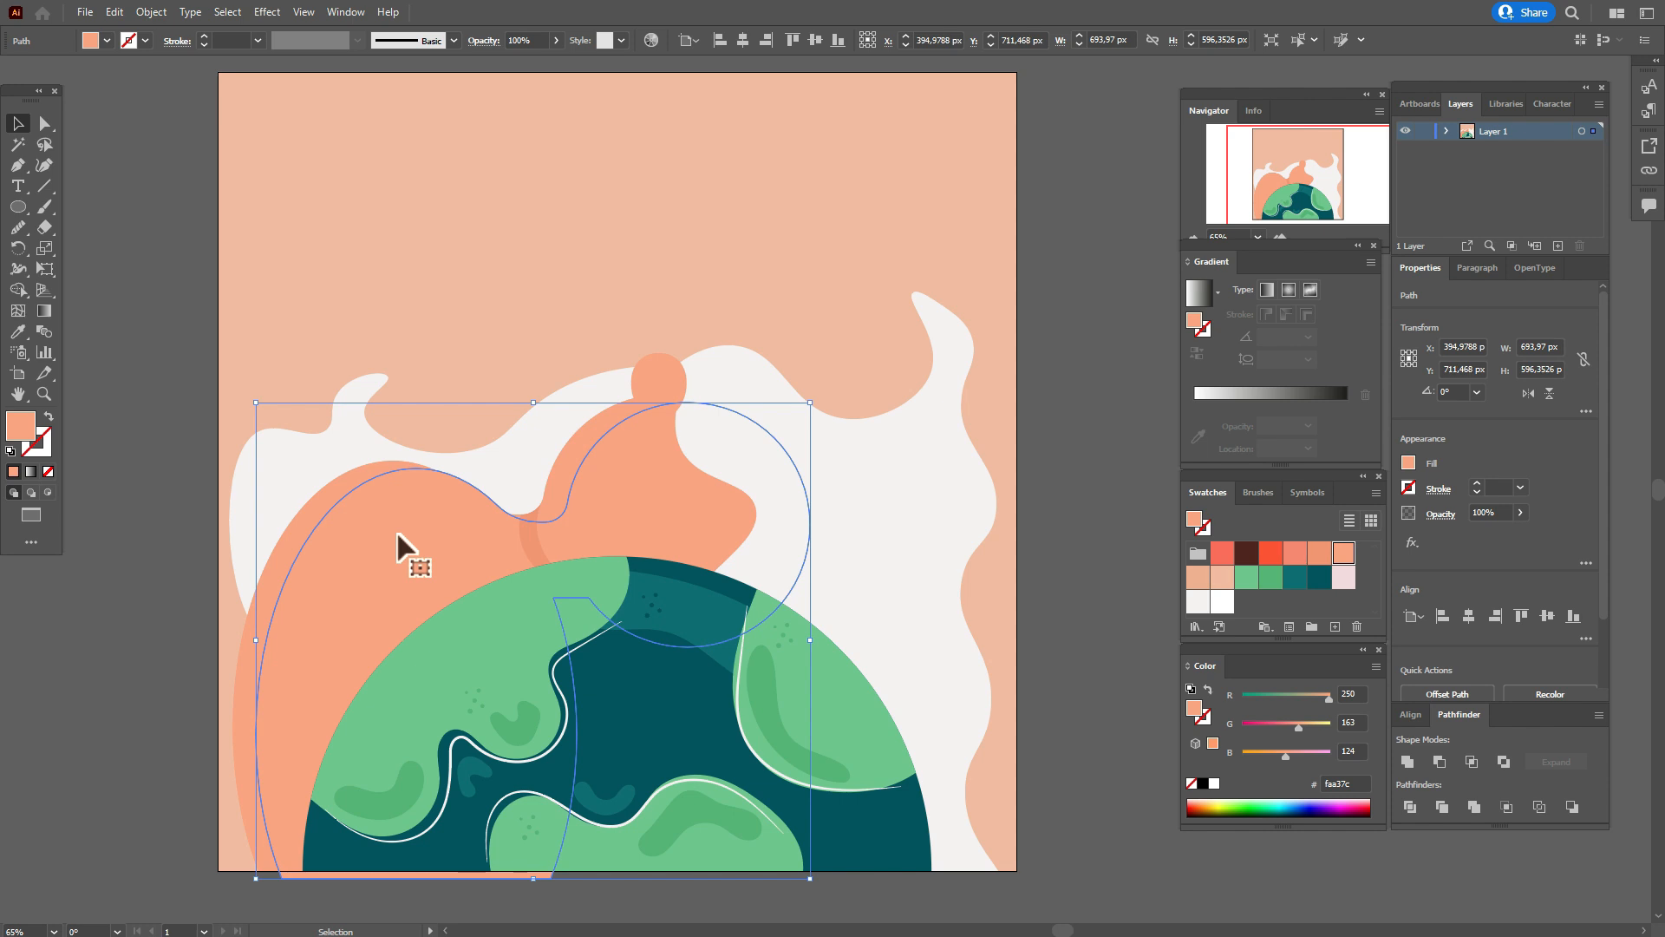
{"action": "left_click_drag", "start_coordinate": [402, 529], "coordinate": [411, 513]}
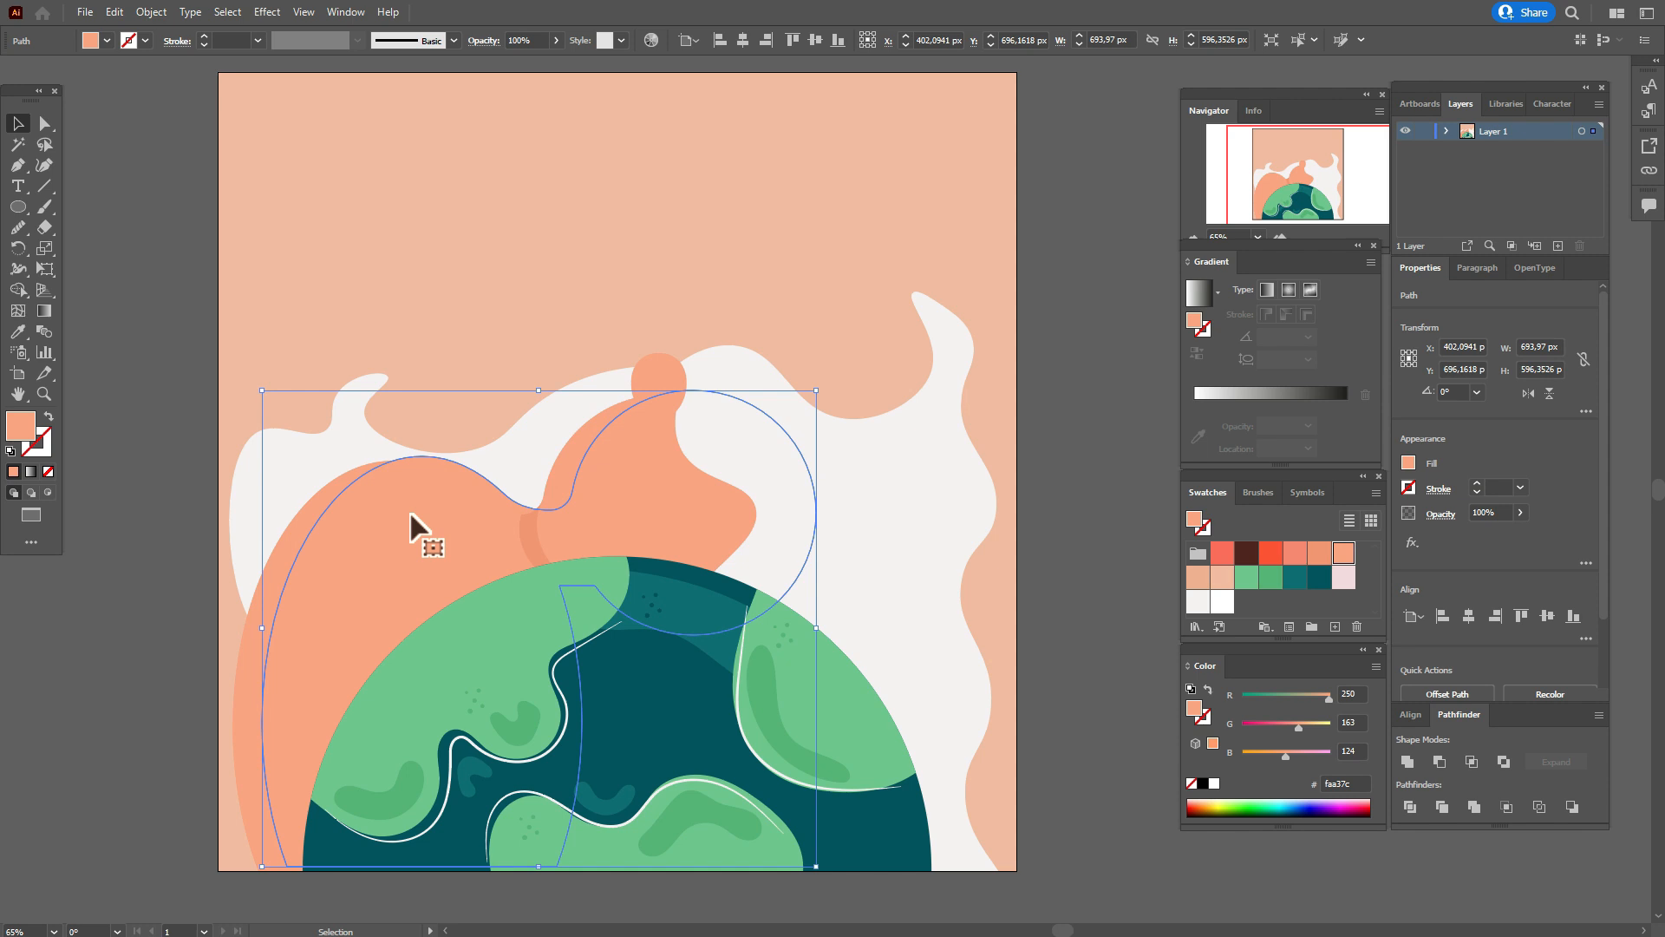
Subtract the offset copy from the orange duplicate with Minus Front and fill the remaining strips with f3956f.
{"action": "left_click", "coordinate": [262, 593], "text": "shift"}
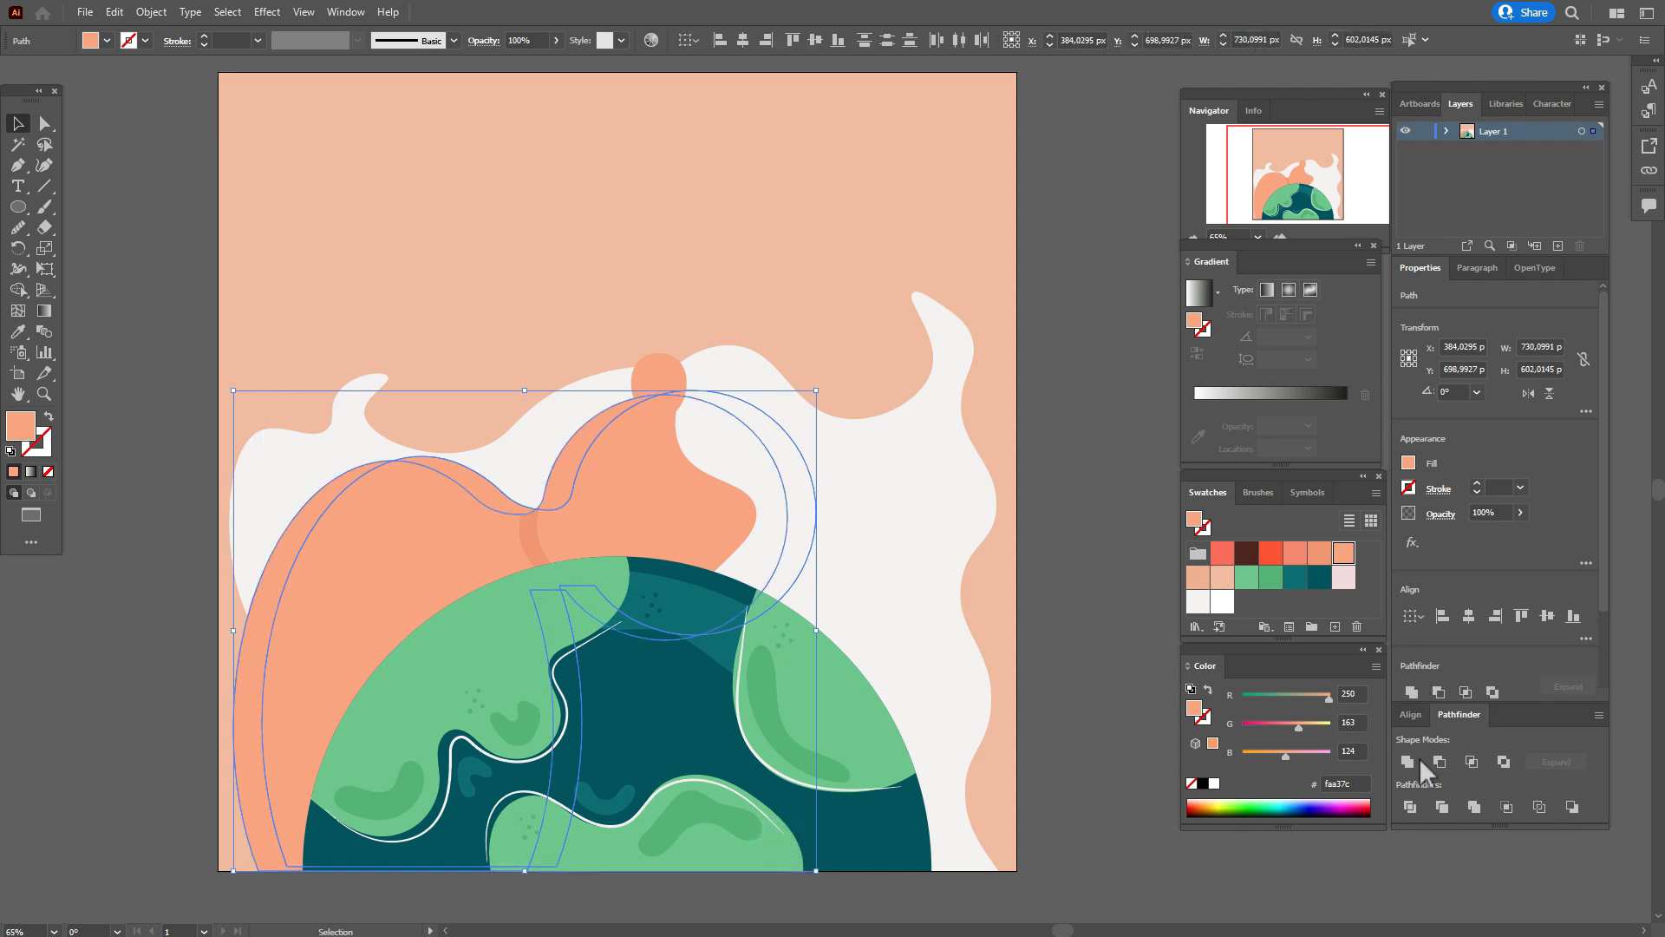
{"action": "left_click", "coordinate": [1447, 761]}
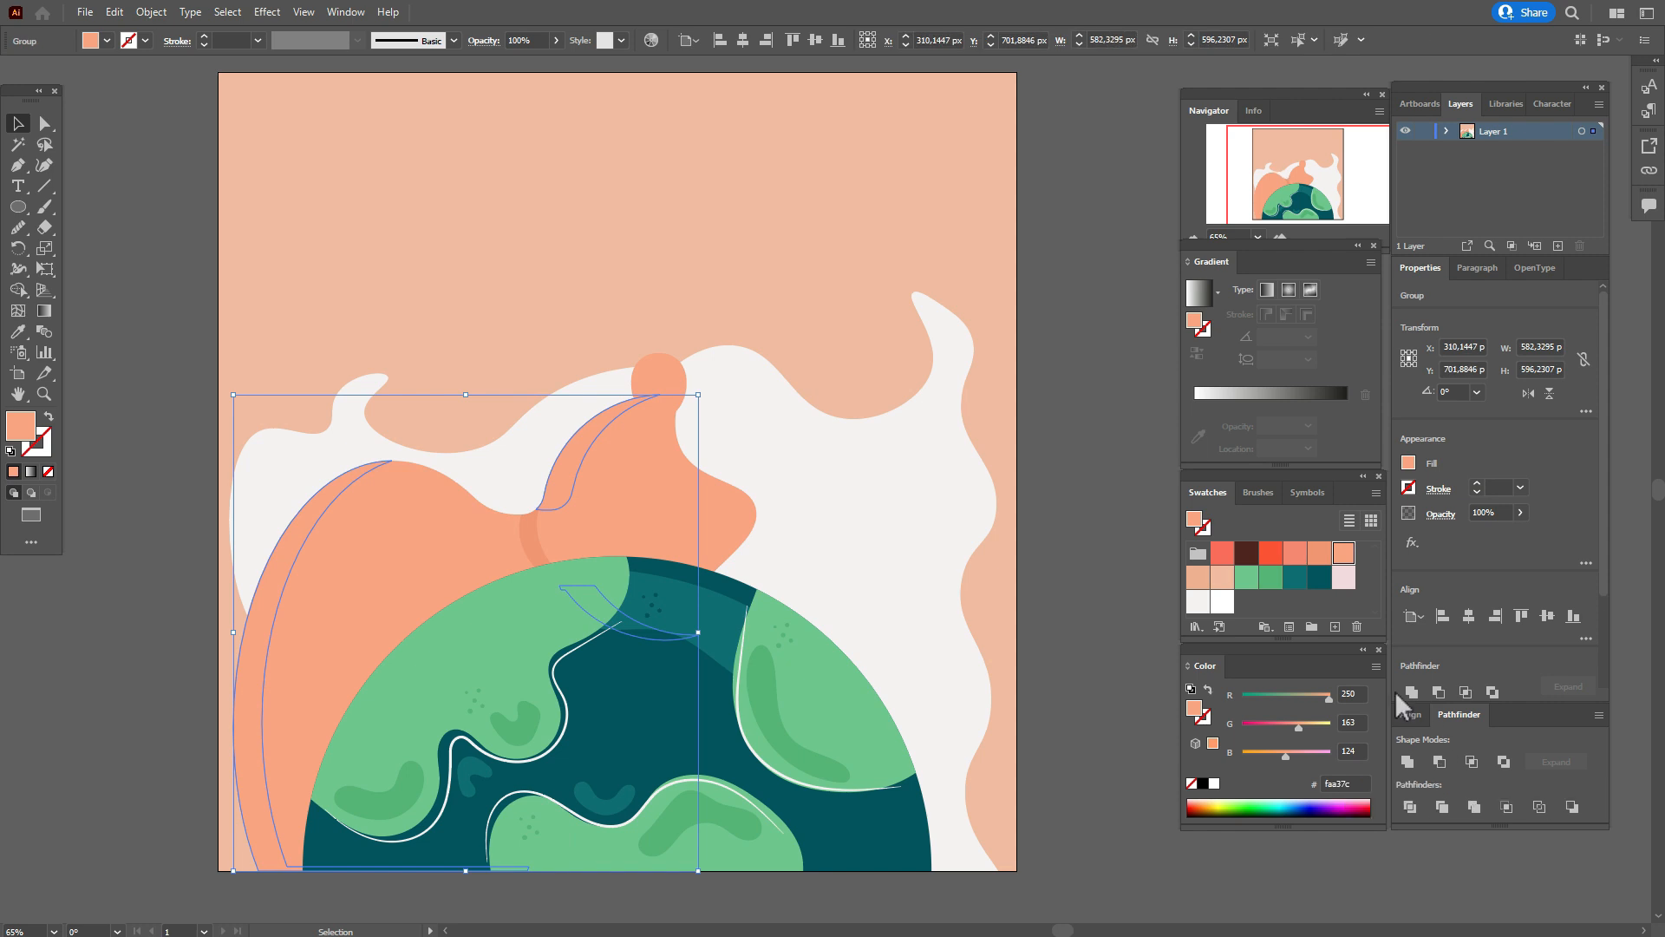
{"action": "left_click", "coordinate": [1320, 560]}
Ungroup the darker strips and delete the one along the left edge of the orange hump below the small ellipse.
{"action": "left_click", "coordinate": [1067, 566]}
{"action": "left_click", "coordinate": [575, 462]}
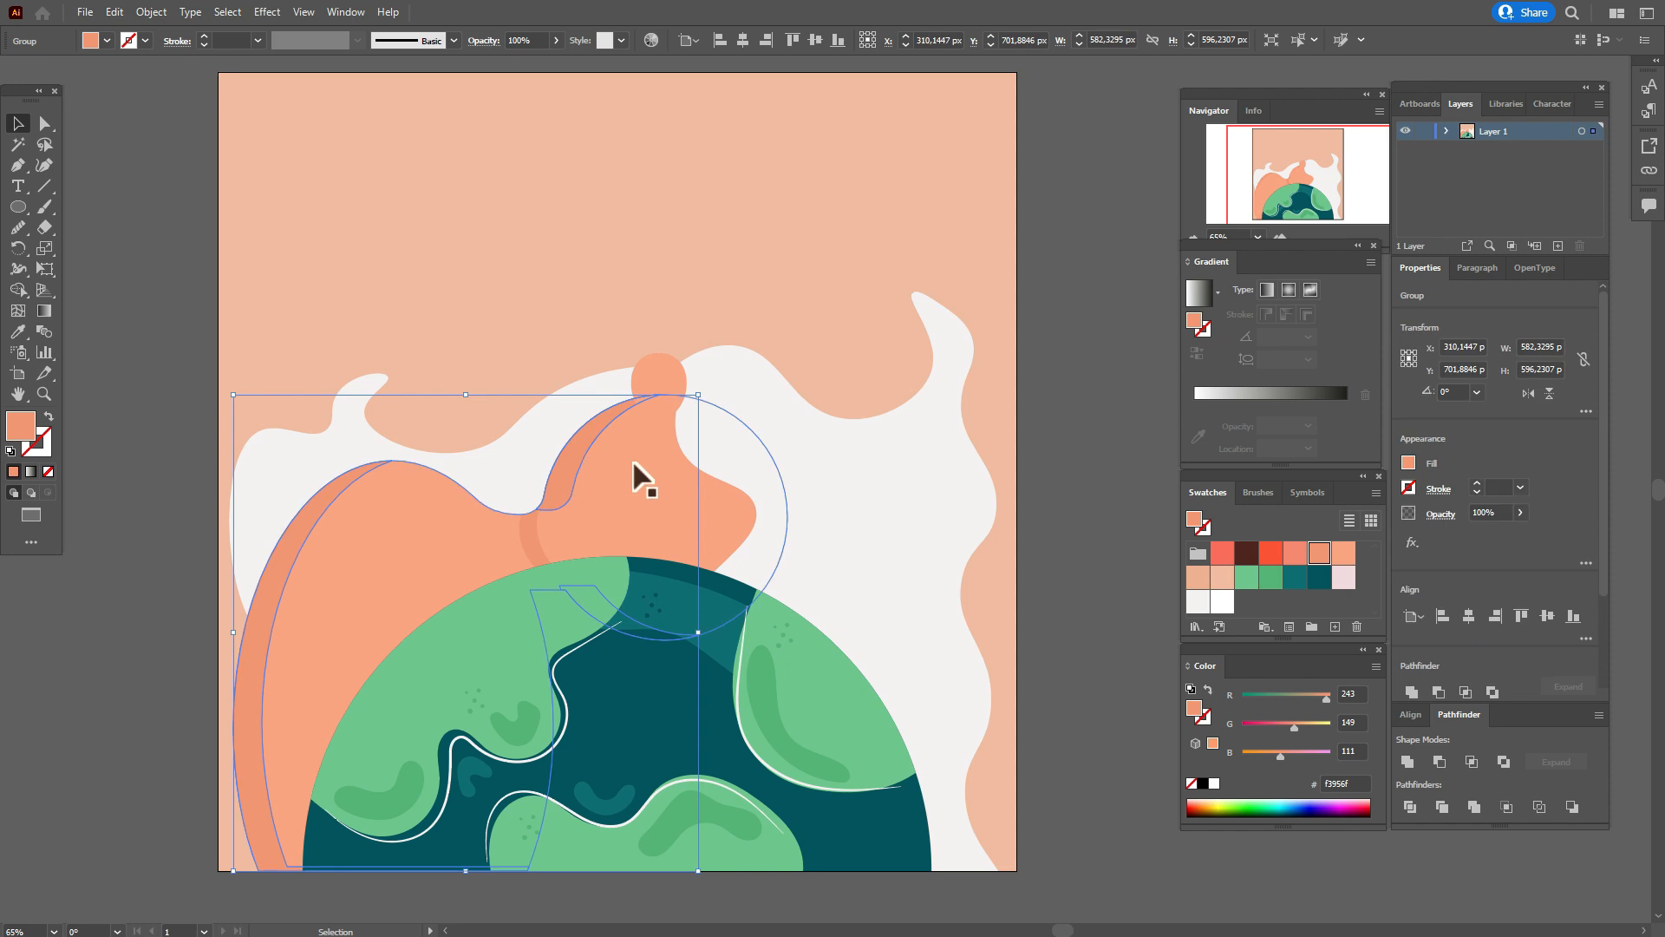
{"action": "right_click", "coordinate": [636, 461]}
{"action": "left_click", "coordinate": [793, 613]}
{"action": "left_click", "coordinate": [1085, 561]}
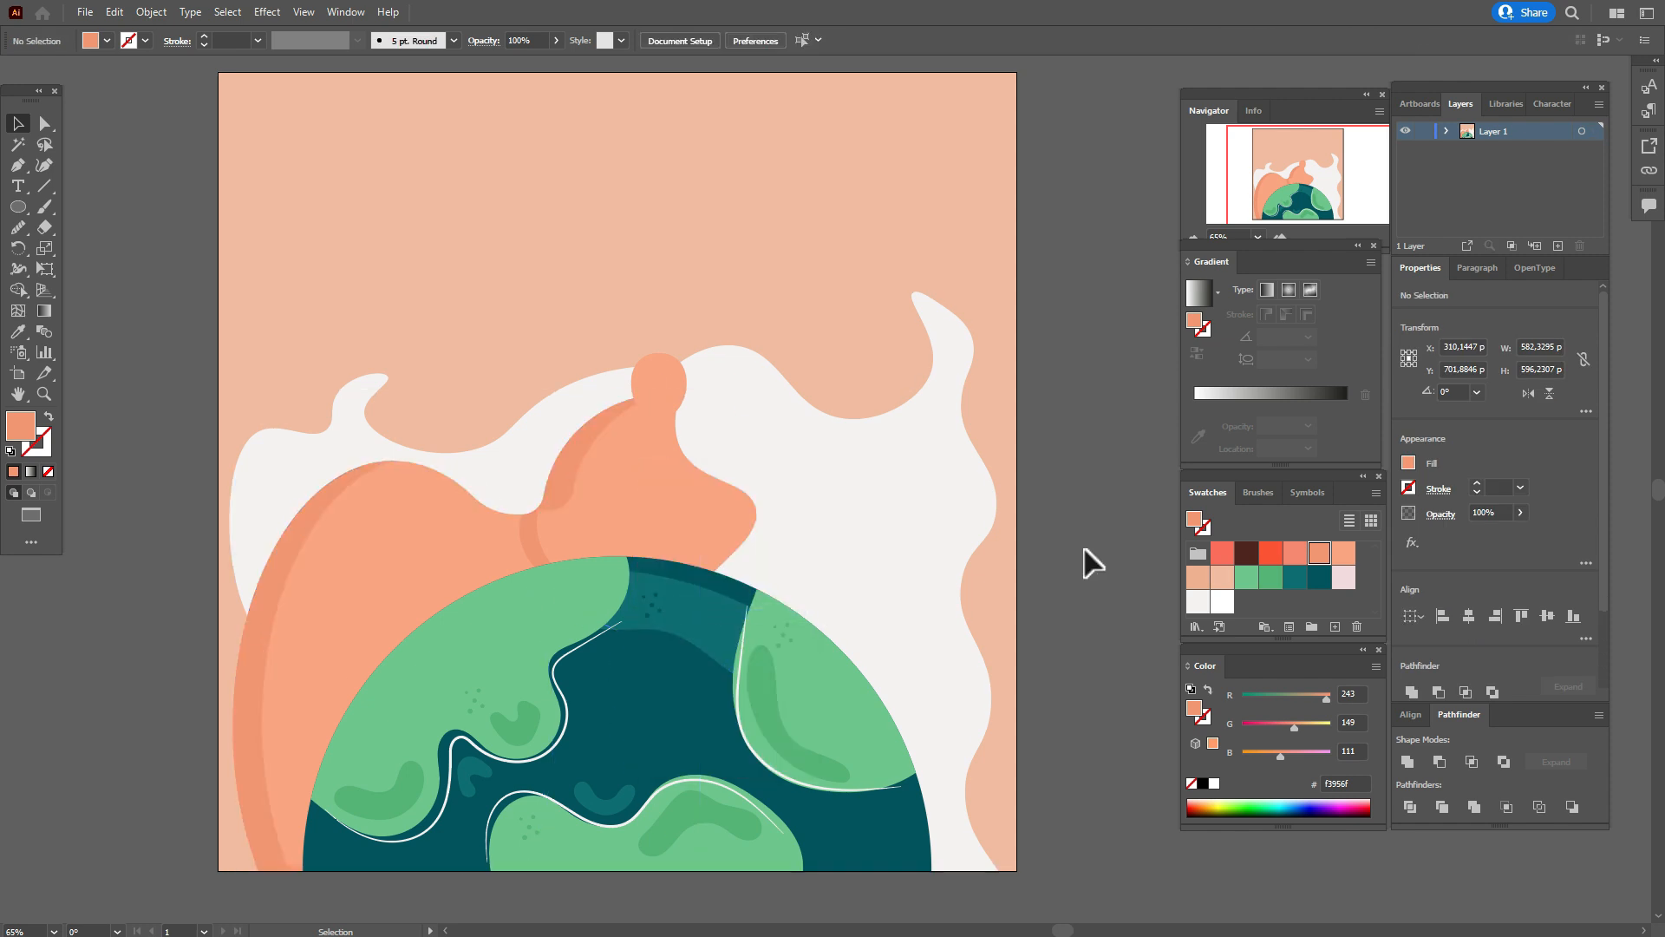
{"action": "left_click", "coordinate": [574, 461]}
{"action": "key", "text": "Delete"}
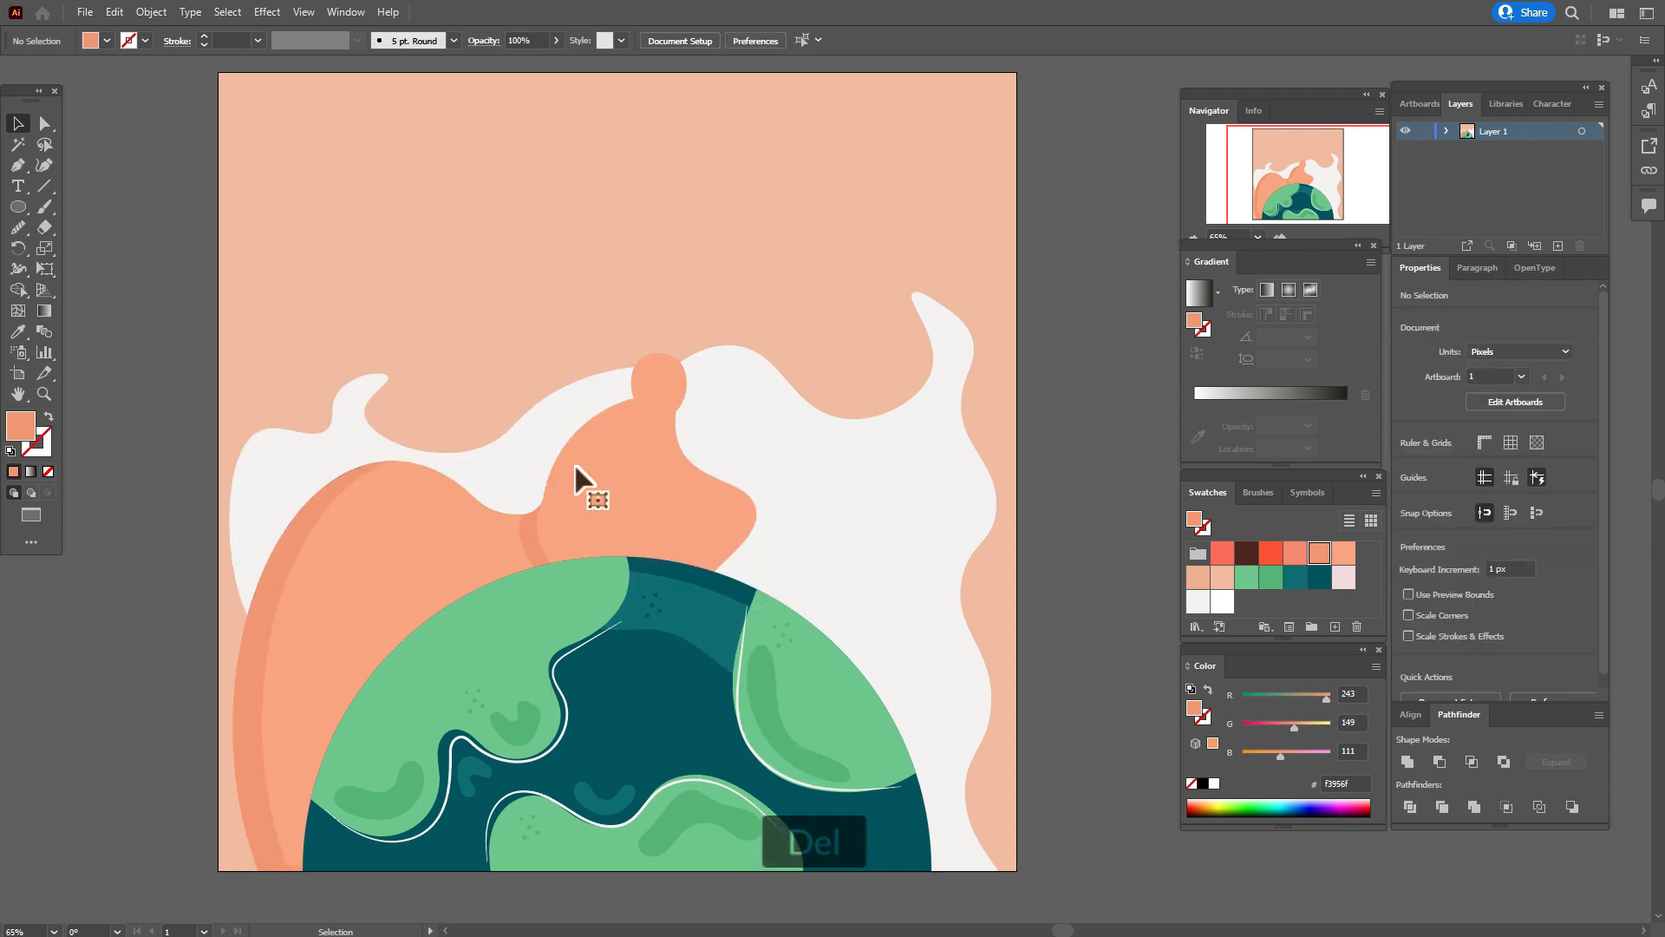
Duplicate the large orange shape in place and offset the copy about 56 px left and 50 px up.
{"action": "left_click", "coordinate": [652, 476]}
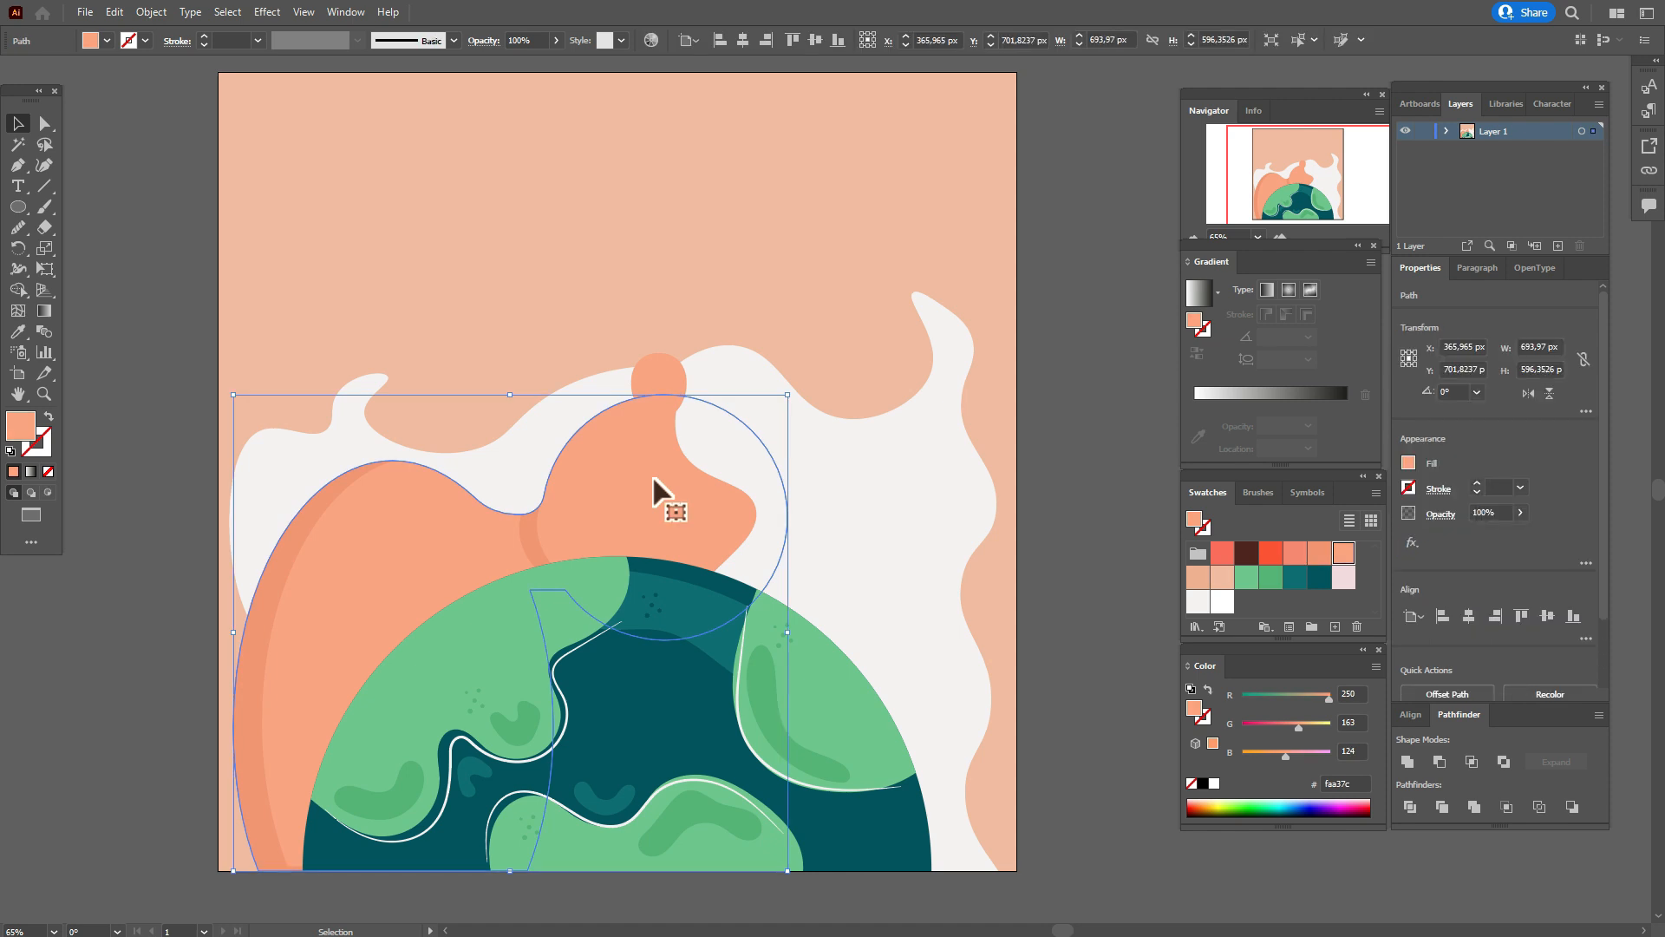
{"action": "key", "text": "ctrl+c"}
{"action": "key", "text": "ctrl+f"}
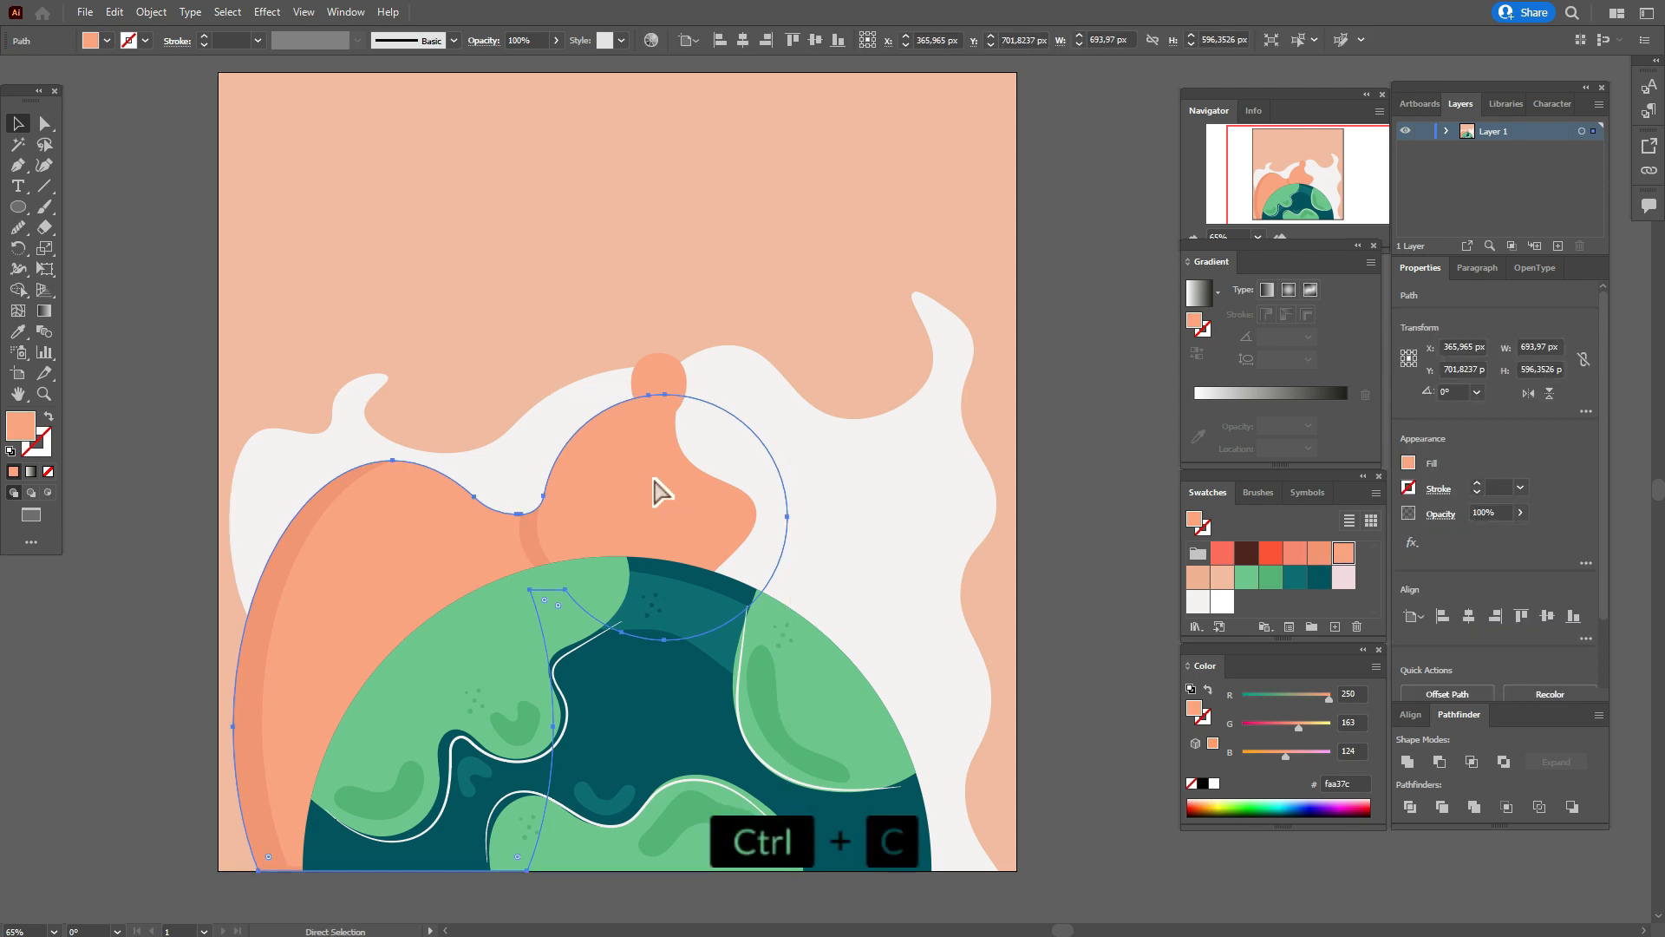
{"action": "left_click_drag", "start_coordinate": [653, 479], "coordinate": [606, 441]}
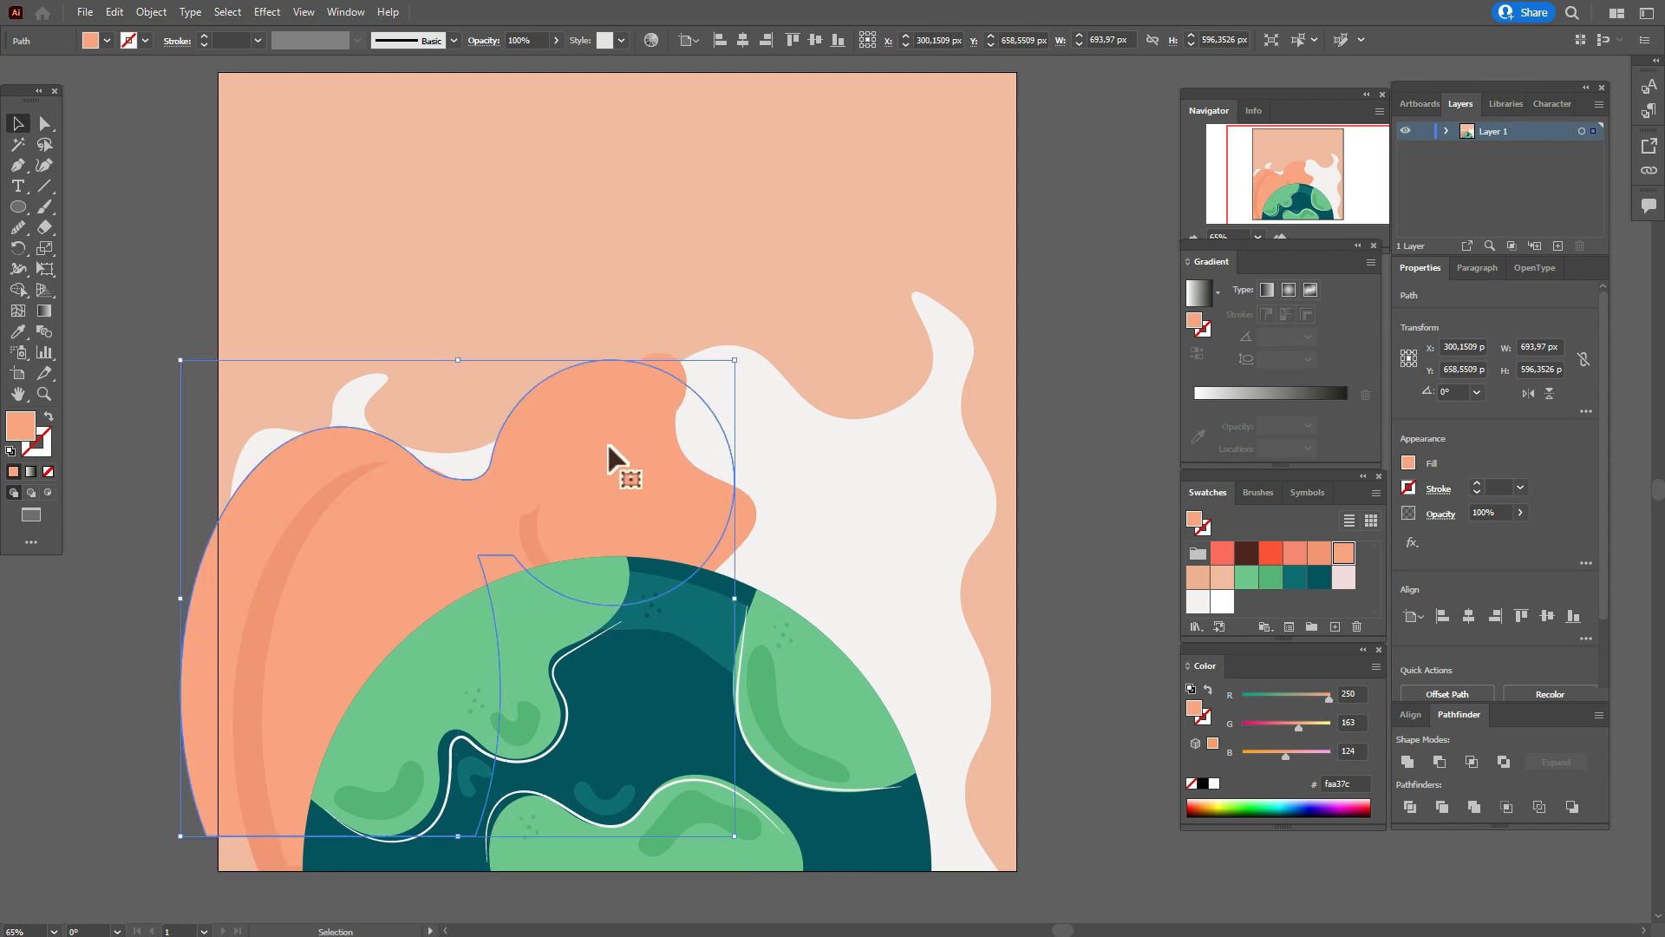
{"action": "left_click_drag", "start_coordinate": [607, 441], "coordinate": [616, 435]}
Subtract the offset copy from the orange shape beneath it with Minus Front and fill the result with f3956f.
{"action": "left_click", "coordinate": [756, 510], "text": "shift"}
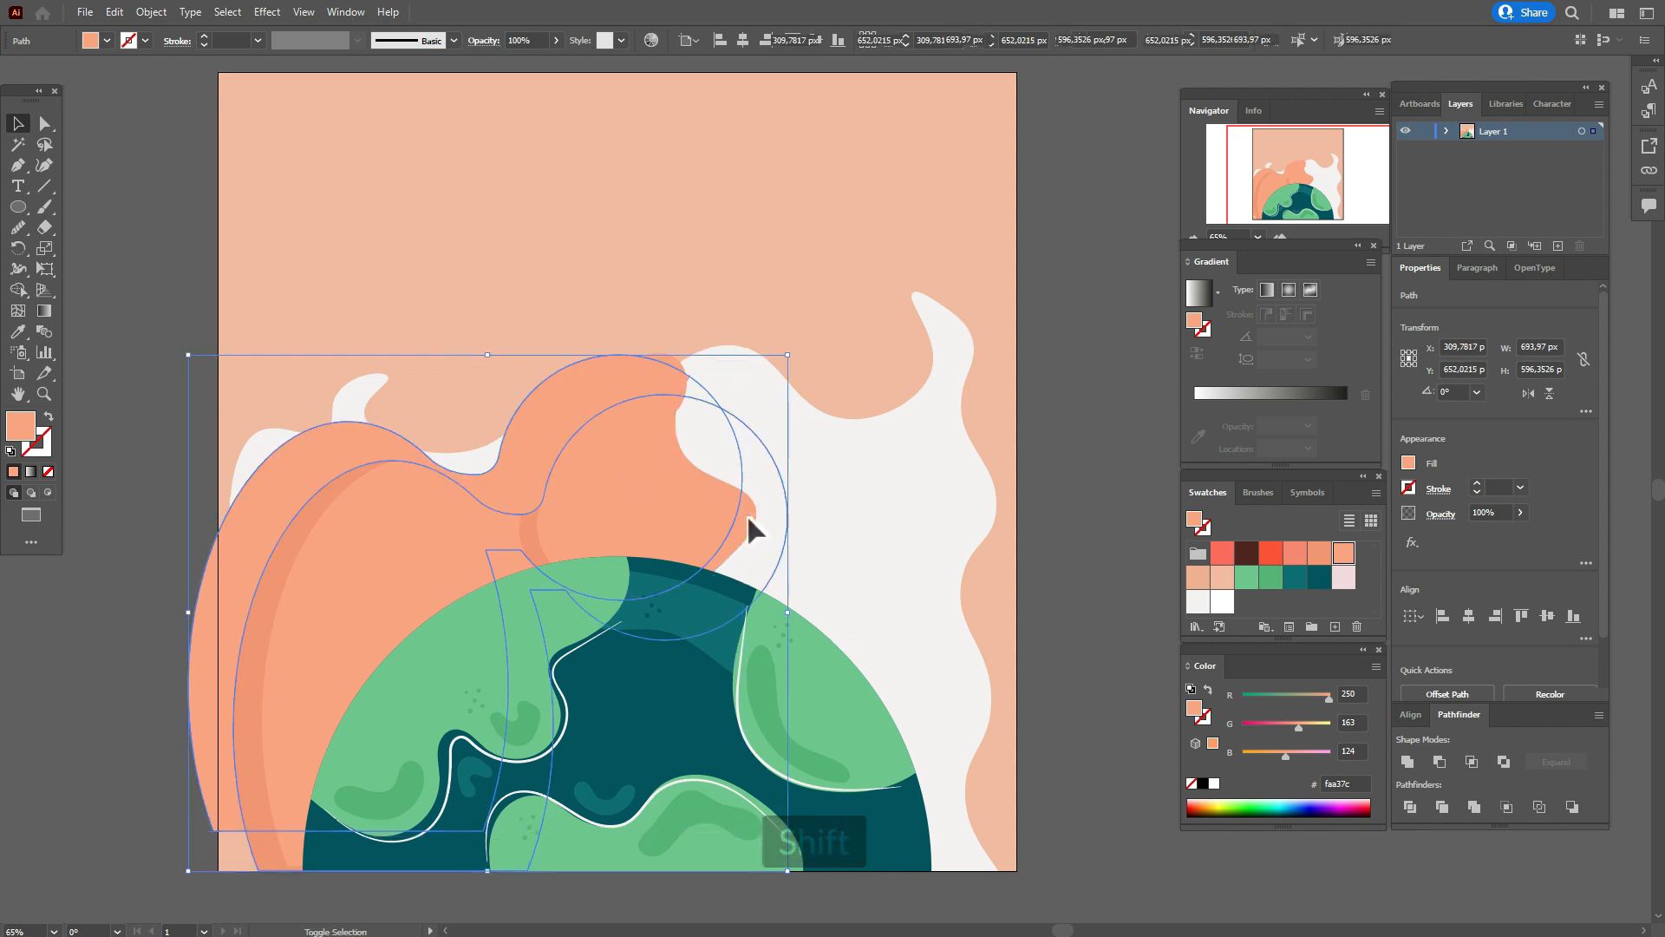
{"action": "left_click", "coordinate": [1441, 763]}
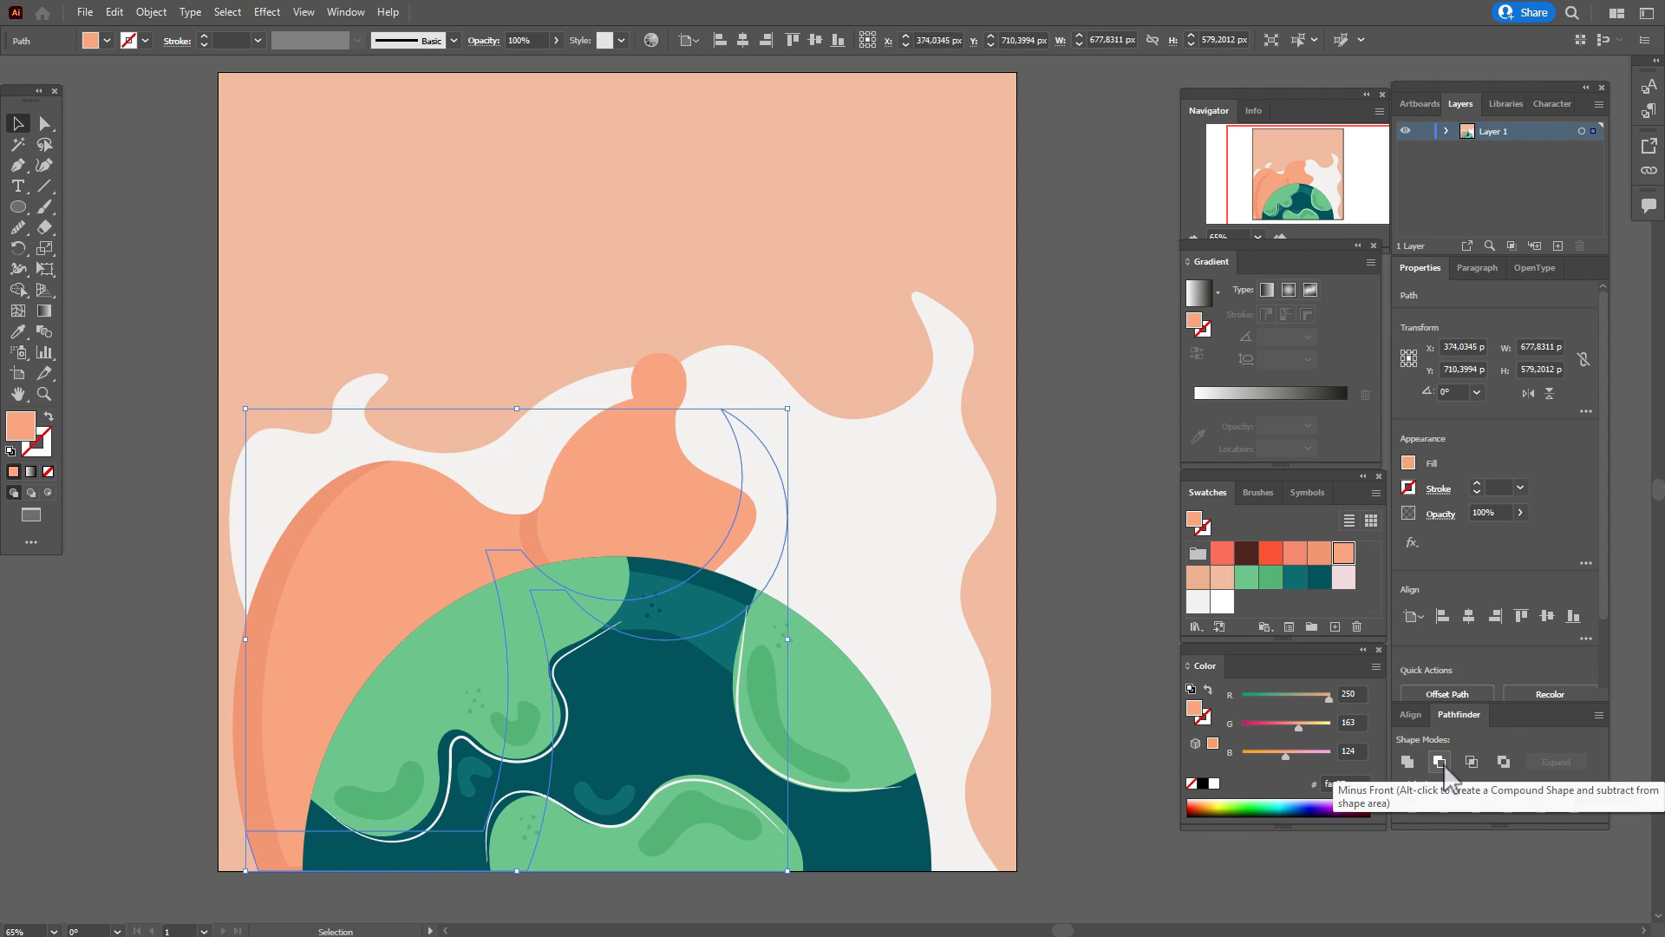
{"action": "left_click", "coordinate": [1312, 557]}
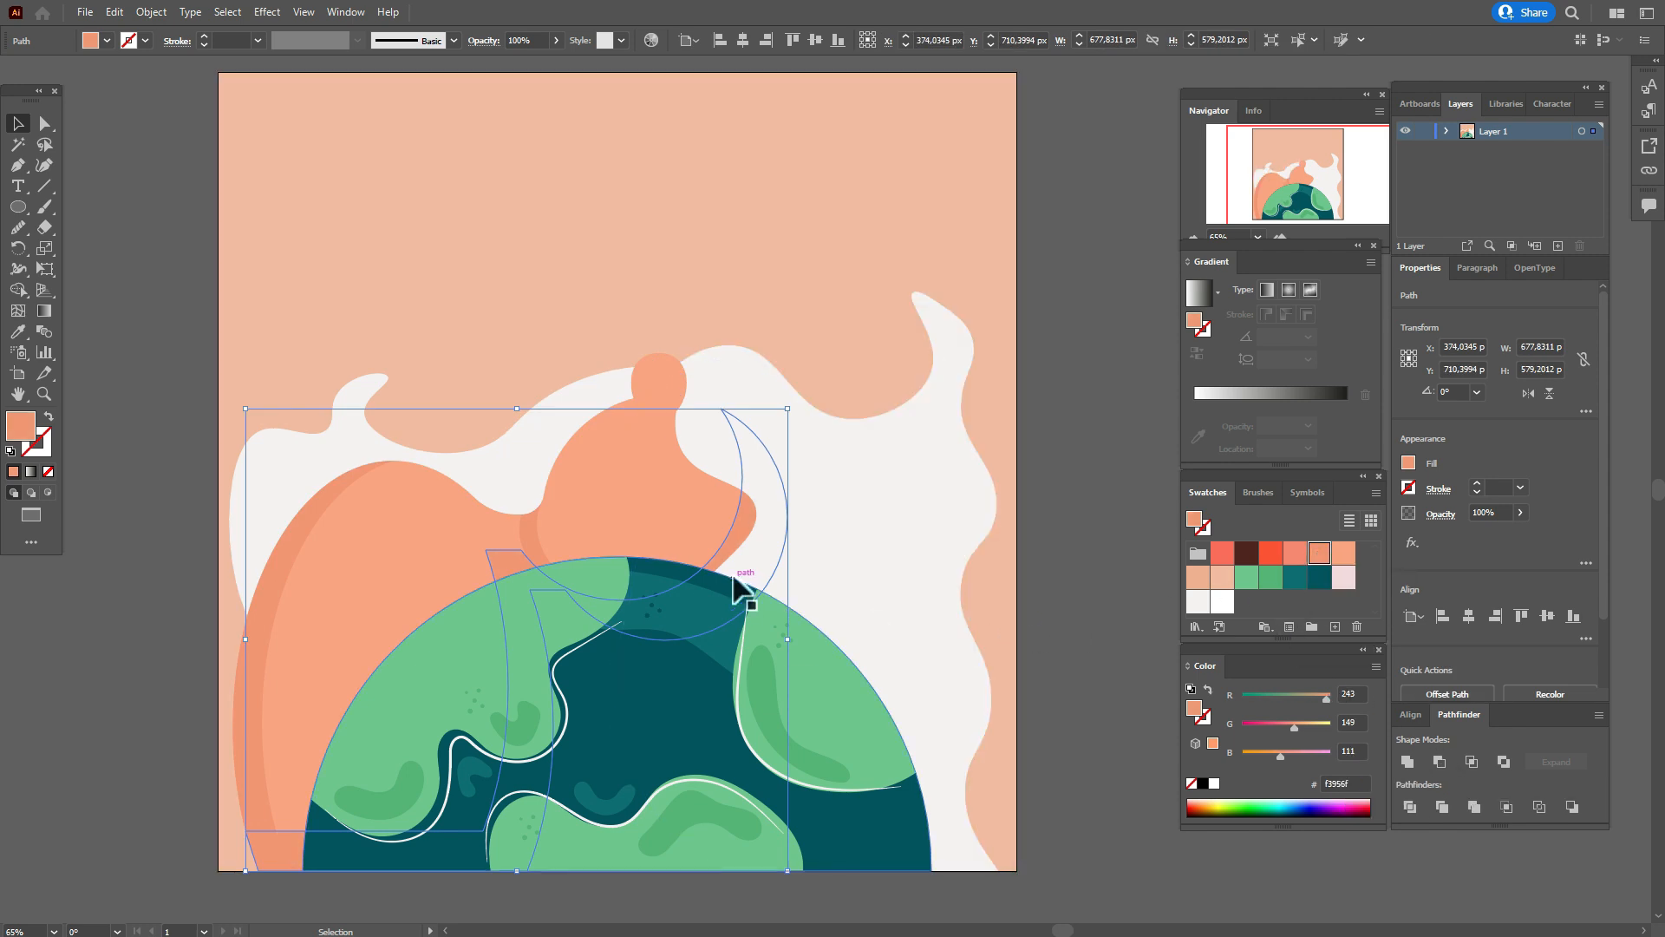
Move the new shading shape's inner anchors down and right behind the globe, leaving shading on the right hump's edge.
{"action": "left_click", "coordinate": [45, 123]}
{"action": "left_click", "coordinate": [74, 205]}
{"action": "left_click_drag", "start_coordinate": [496, 549], "coordinate": [539, 590]}
{"action": "left_click", "coordinate": [1065, 605]}
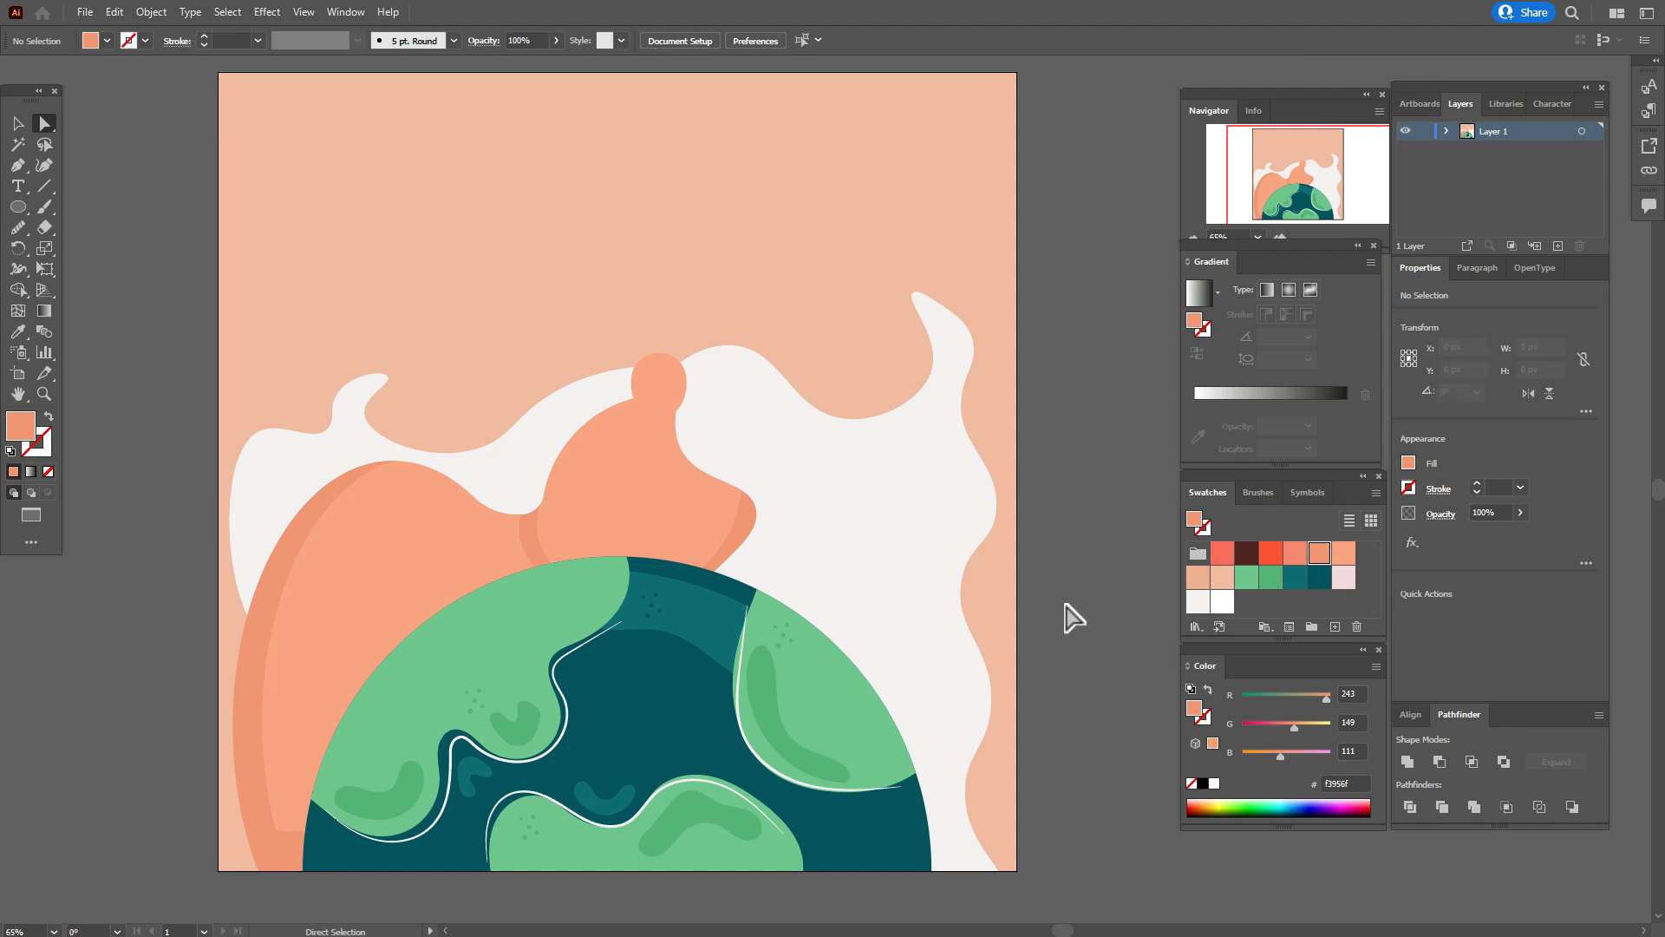
{"action": "left_click", "coordinate": [17, 123]}
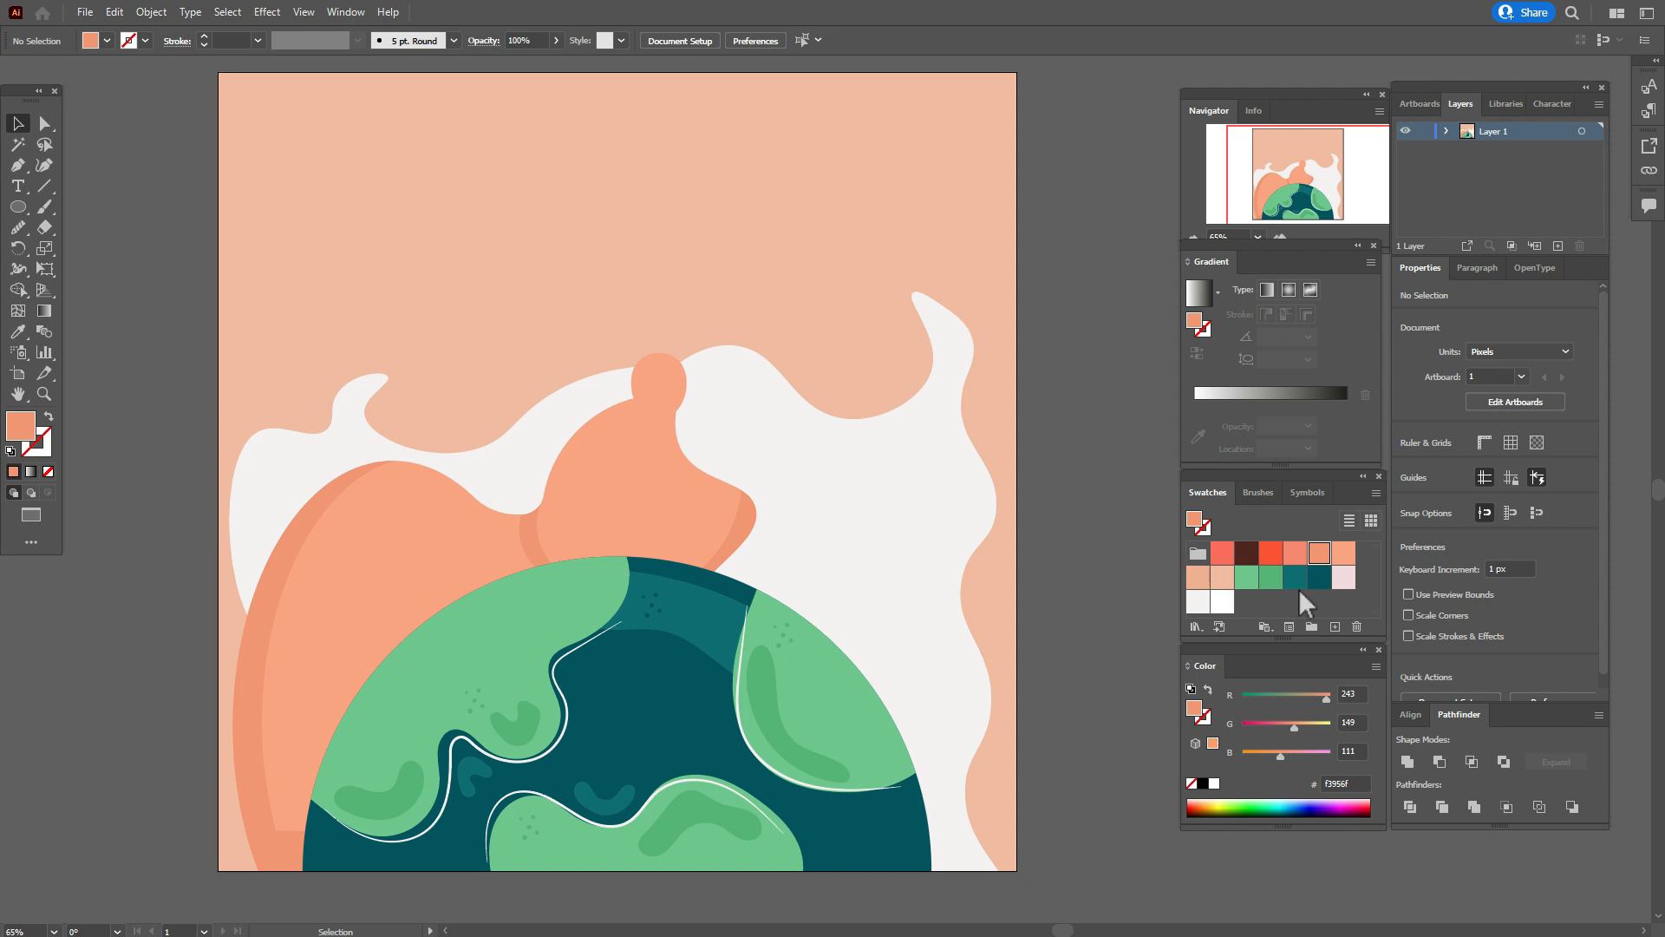
Paint a Y-shaped mark on the small orange ellipse with the 5 pt round Paintbrush and an f6886e stroke.
{"action": "left_click", "coordinate": [1295, 553]}
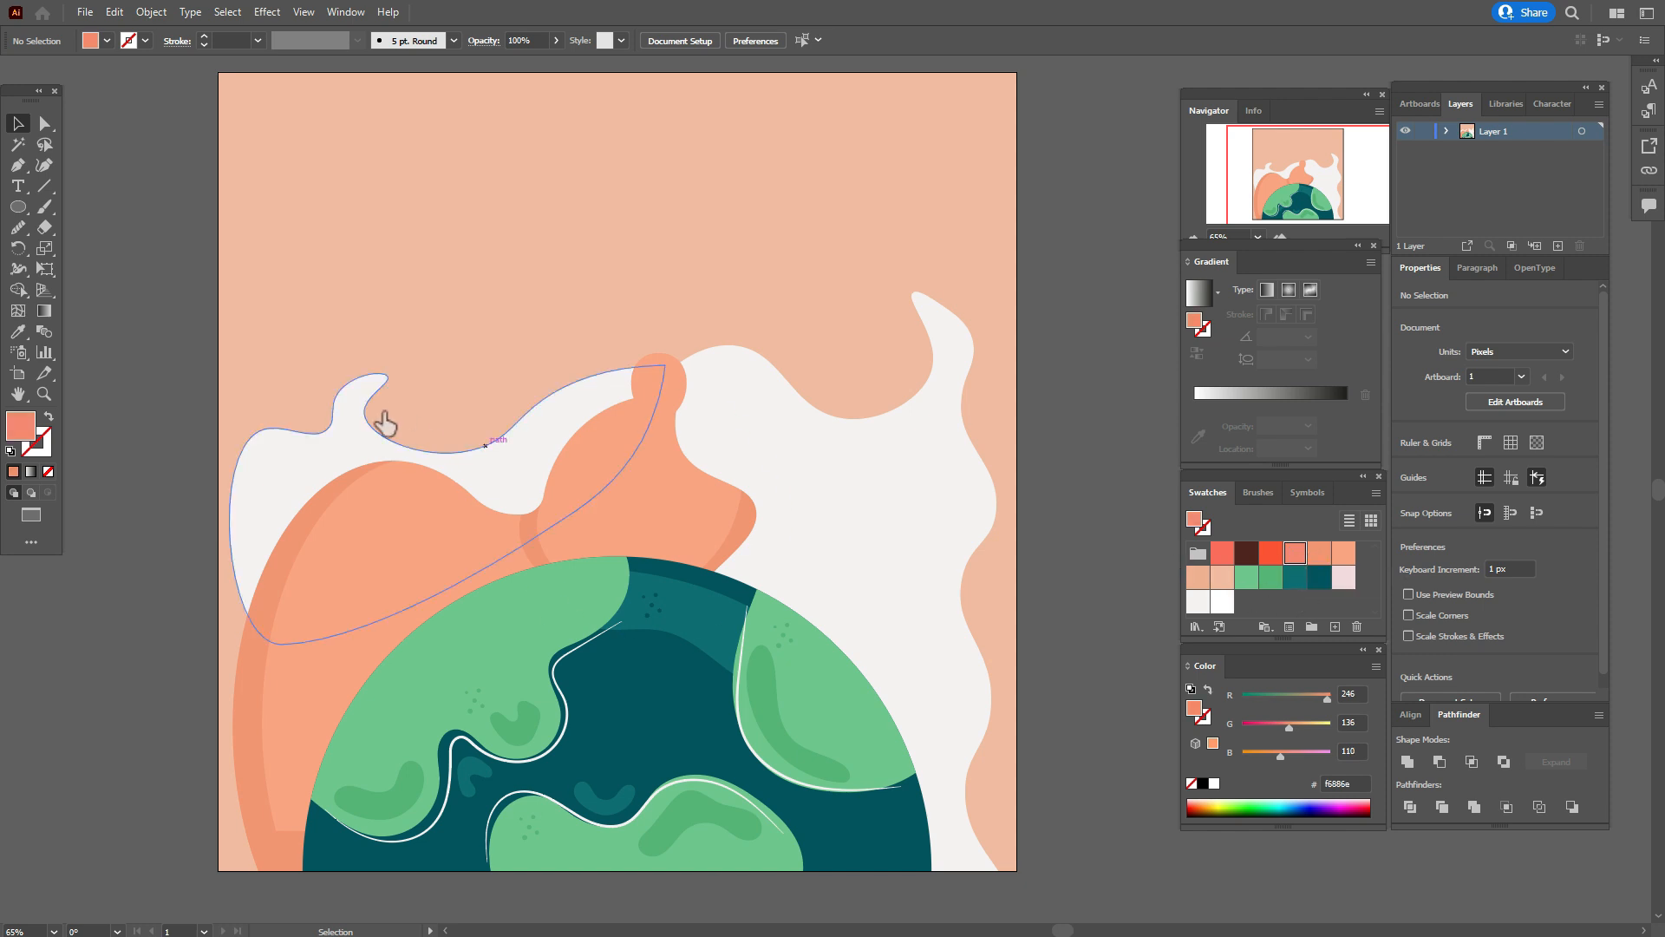
{"action": "left_click", "coordinate": [44, 206]}
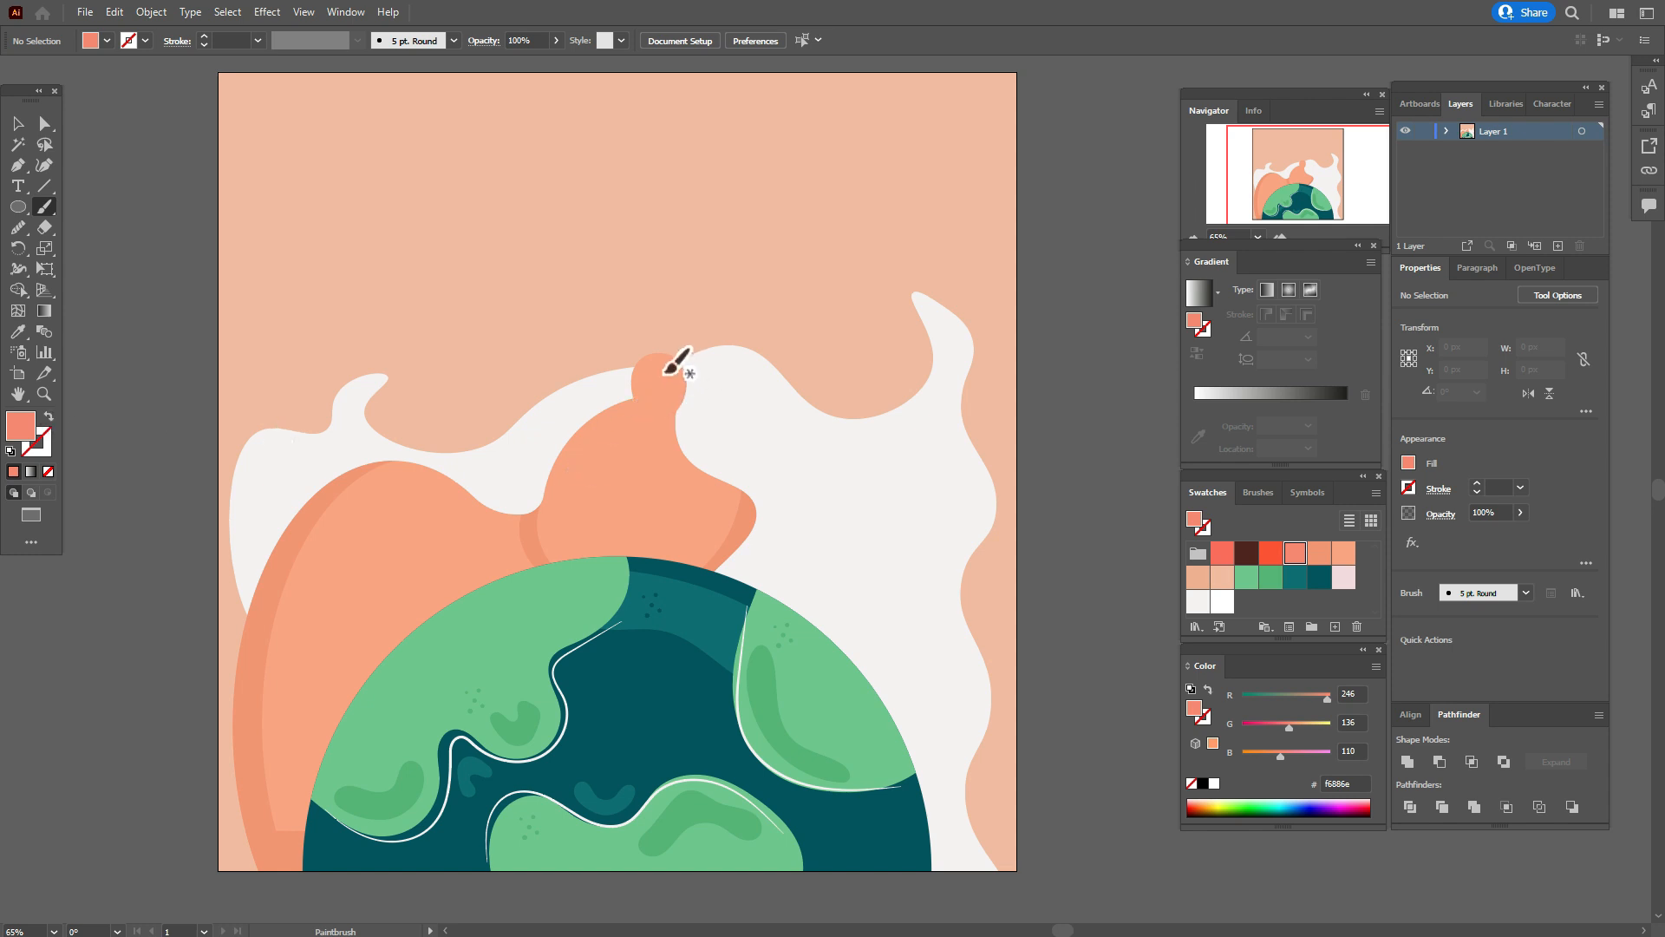
{"action": "key", "text": "shift+x"}
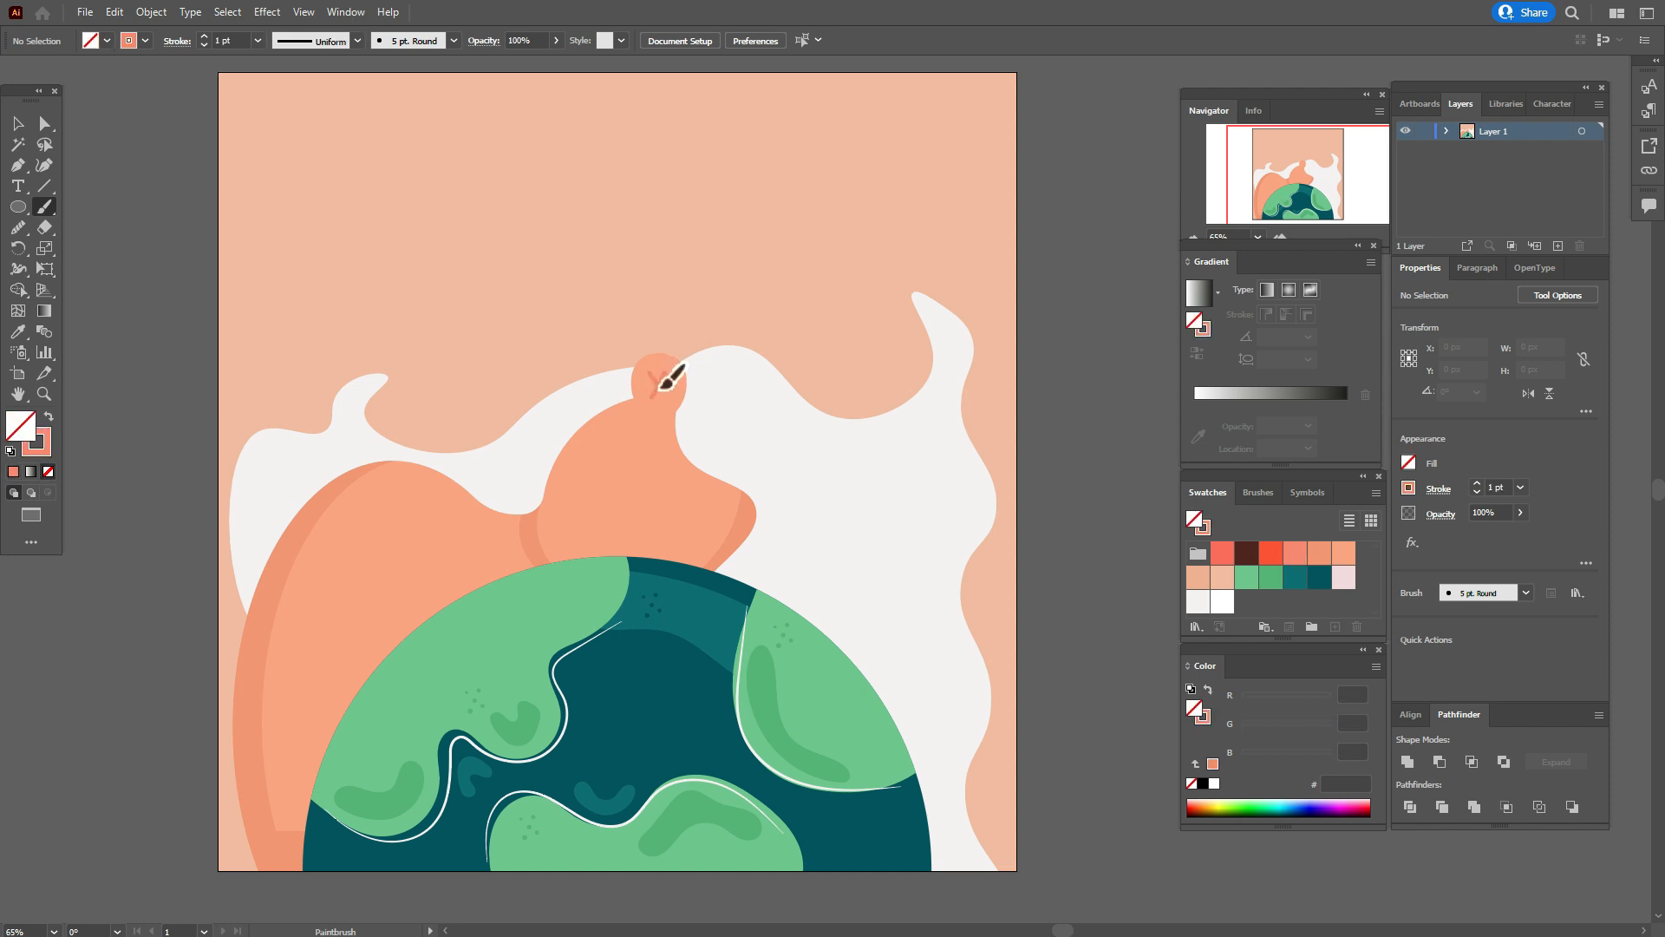
Scale down both strokes of the Y mark together and center them in the small orange ellipse.
{"action": "left_click", "coordinate": [19, 125]}
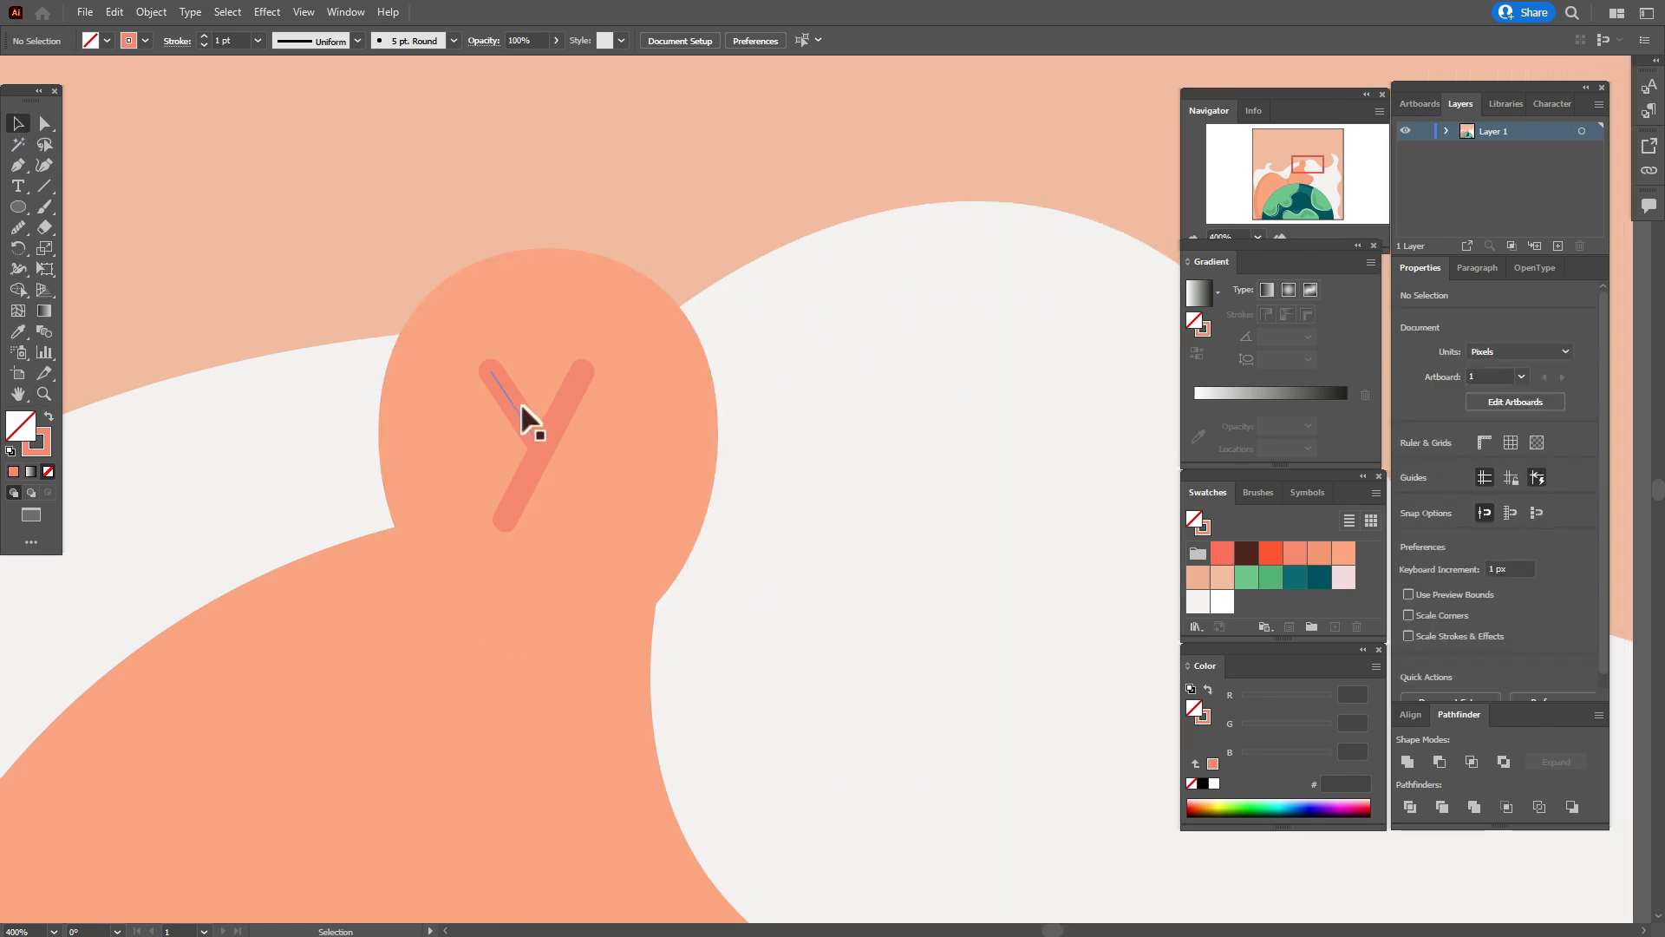
{"action": "left_click", "coordinate": [521, 407]}
{"action": "left_click", "coordinate": [555, 421], "text": "shift"}
{"action": "left_click_drag", "start_coordinate": [539, 370], "coordinate": [543, 422]}
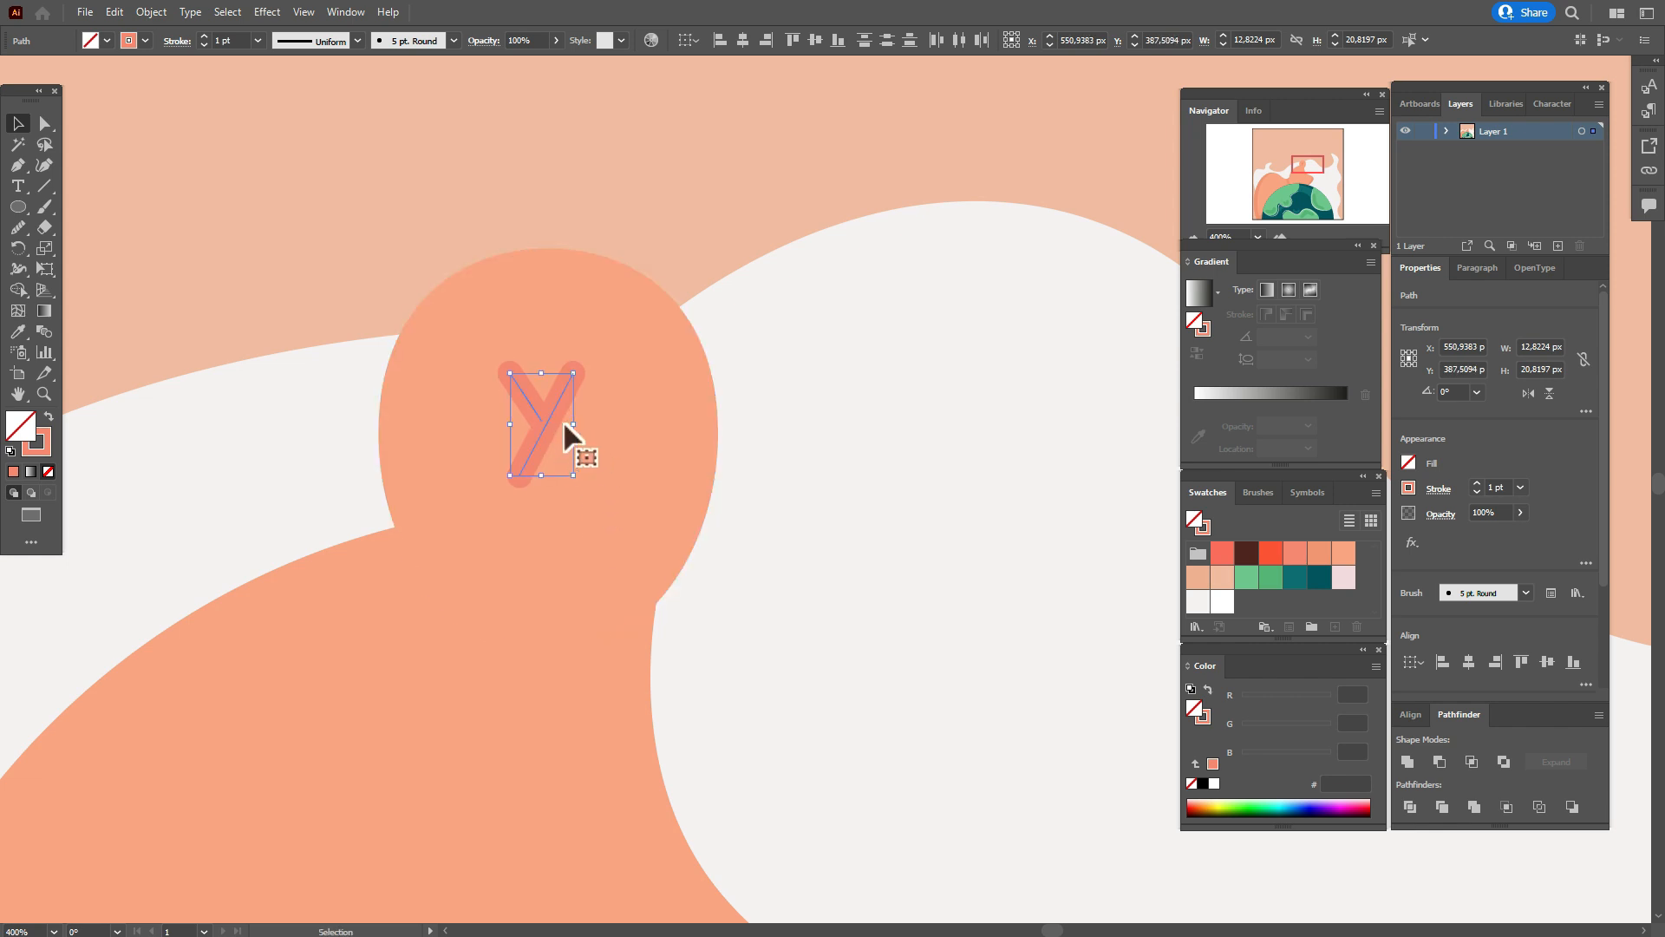
{"action": "left_click_drag", "start_coordinate": [574, 424], "coordinate": [539, 415]}
{"action": "left_click_drag", "start_coordinate": [540, 415], "coordinate": [539, 415]}
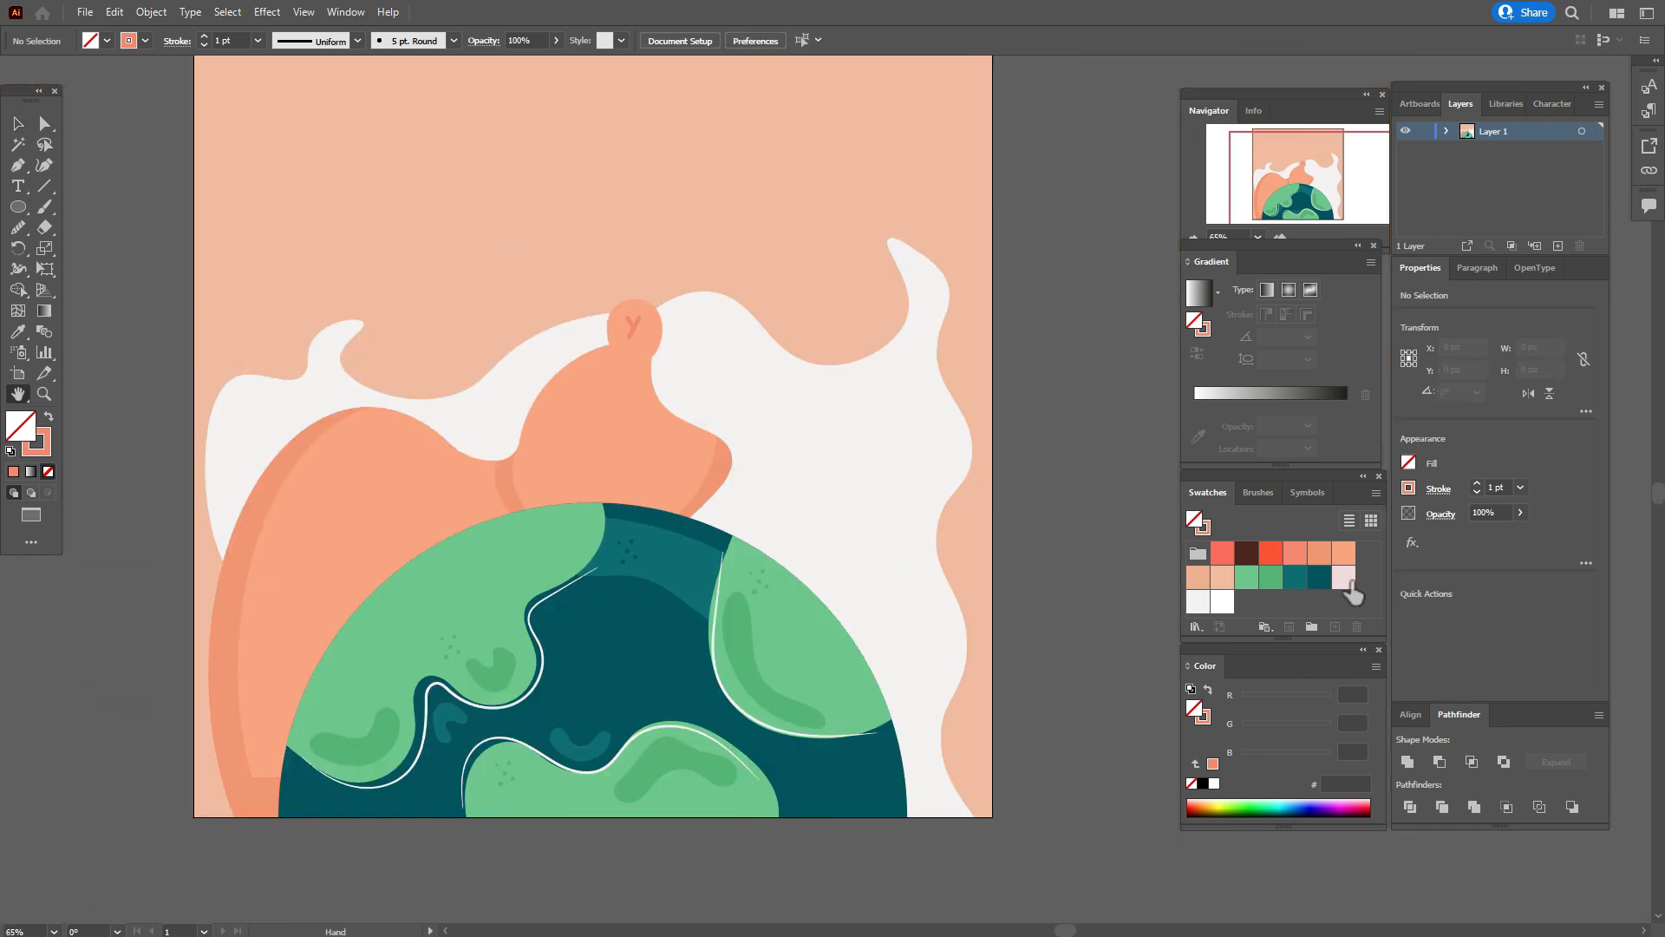
Paint wavy pale pink (f3dade) shading strokes on the left and right off-white shapes.
{"action": "left_click", "coordinate": [1344, 579]}
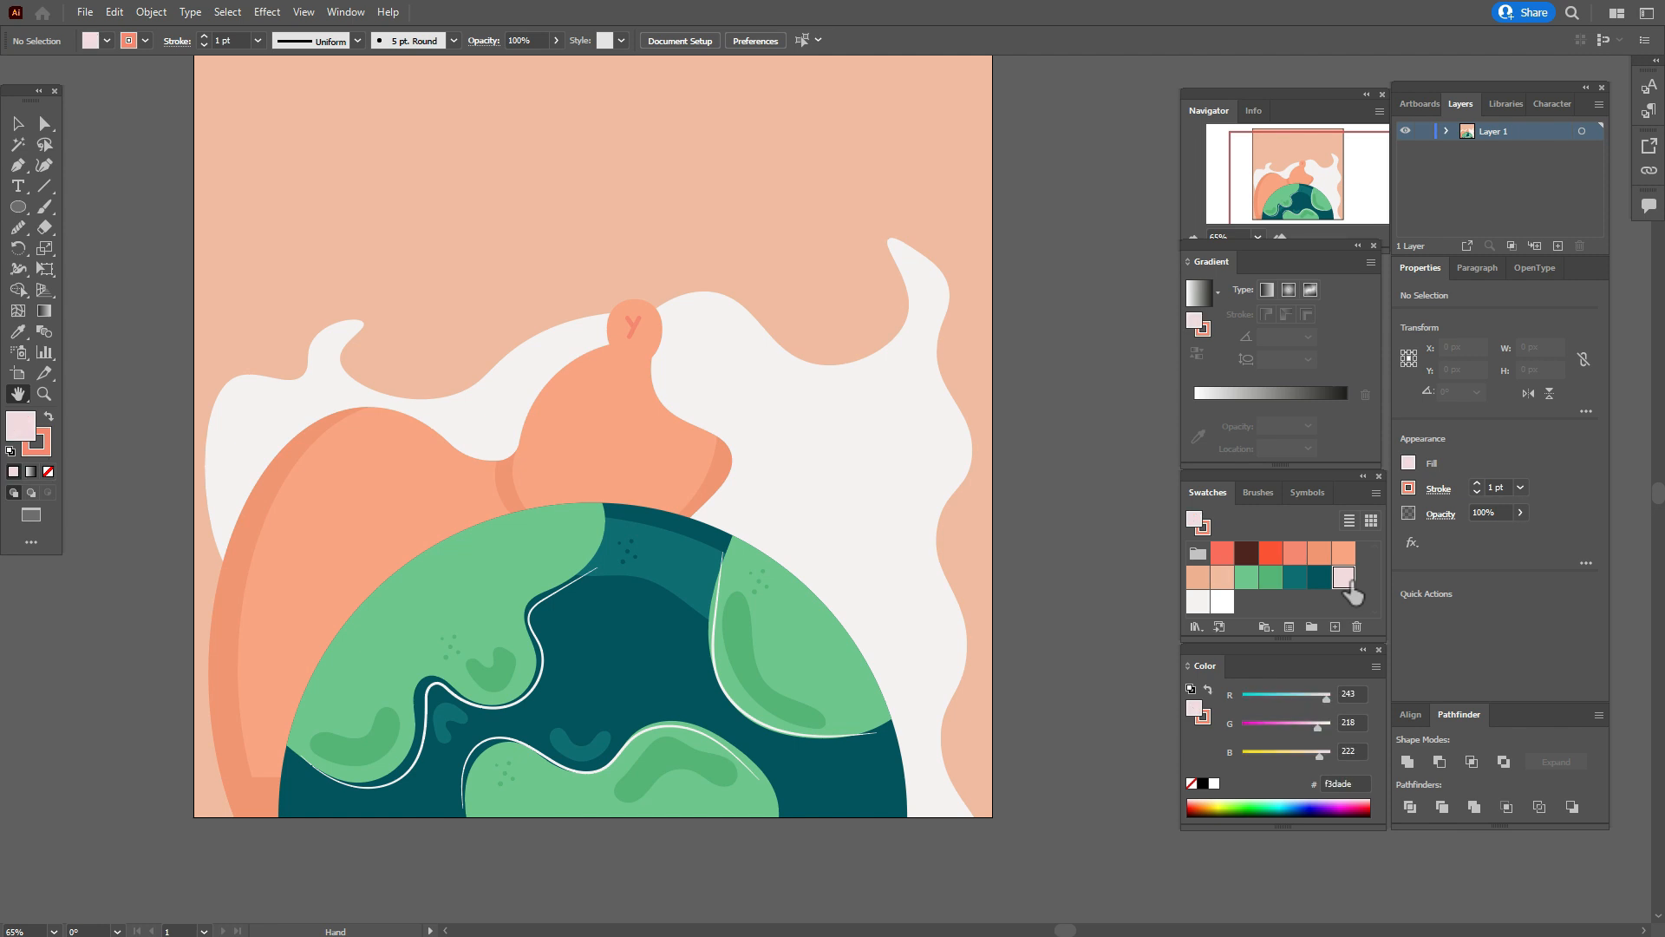
{"action": "left_click", "coordinate": [48, 471]}
{"action": "left_click", "coordinate": [44, 228]}
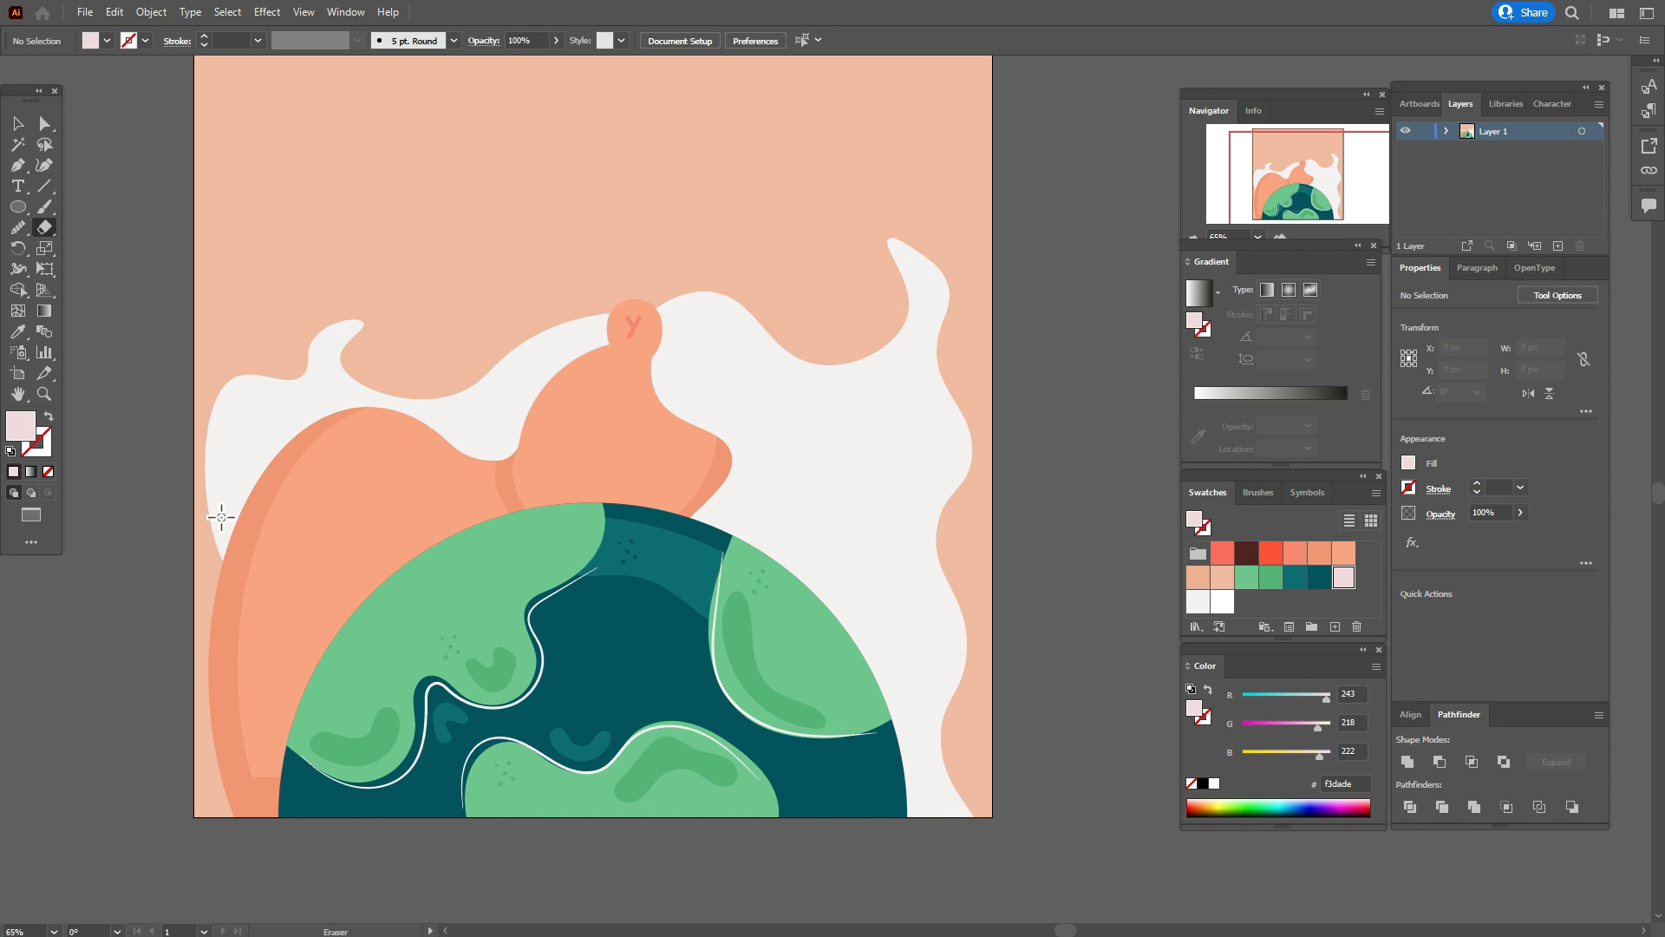
{"action": "key", "text": "b"}
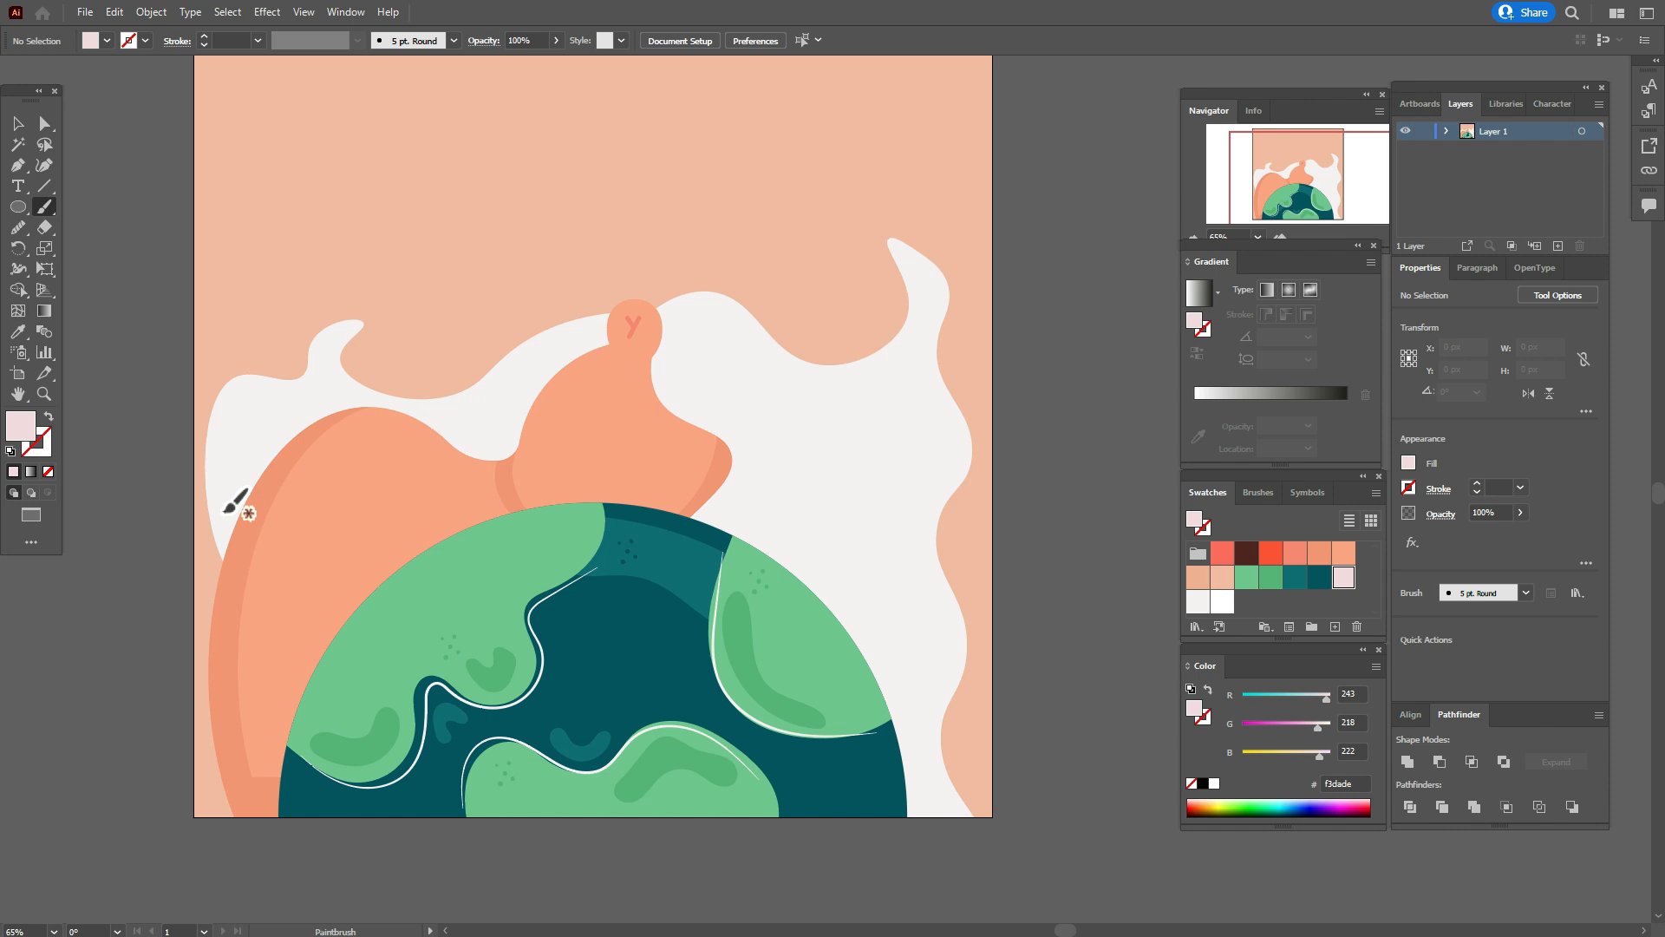
{"action": "mouse_move", "coordinate": [234, 501]}
{"action": "left_mouse_down"}
{"action": "mouse_move", "coordinate": [238, 393]}
{"action": "mouse_move", "coordinate": [231, 520]}
{"action": "mouse_move", "coordinate": [297, 387]}
{"action": "mouse_move", "coordinate": [328, 373]}
{"action": "left_mouse_up"}
{"action": "mouse_move", "coordinate": [676, 322]}
{"action": "left_mouse_down"}
{"action": "mouse_move", "coordinate": [691, 314]}
{"action": "mouse_move", "coordinate": [697, 364]}
{"action": "mouse_move", "coordinate": [678, 329]}
{"action": "mouse_move", "coordinate": [711, 314]}
{"action": "mouse_move", "coordinate": [673, 339]}
{"action": "mouse_move", "coordinate": [910, 375]}
{"action": "mouse_move", "coordinate": [930, 433]}
{"action": "mouse_move", "coordinate": [937, 698]}
{"action": "left_mouse_up"}
{"action": "key", "text": "ctrl+z"}
{"action": "key", "text": "z"}
{"action": "left_click", "coordinate": [45, 207]}
{"action": "key", "text": "v"}
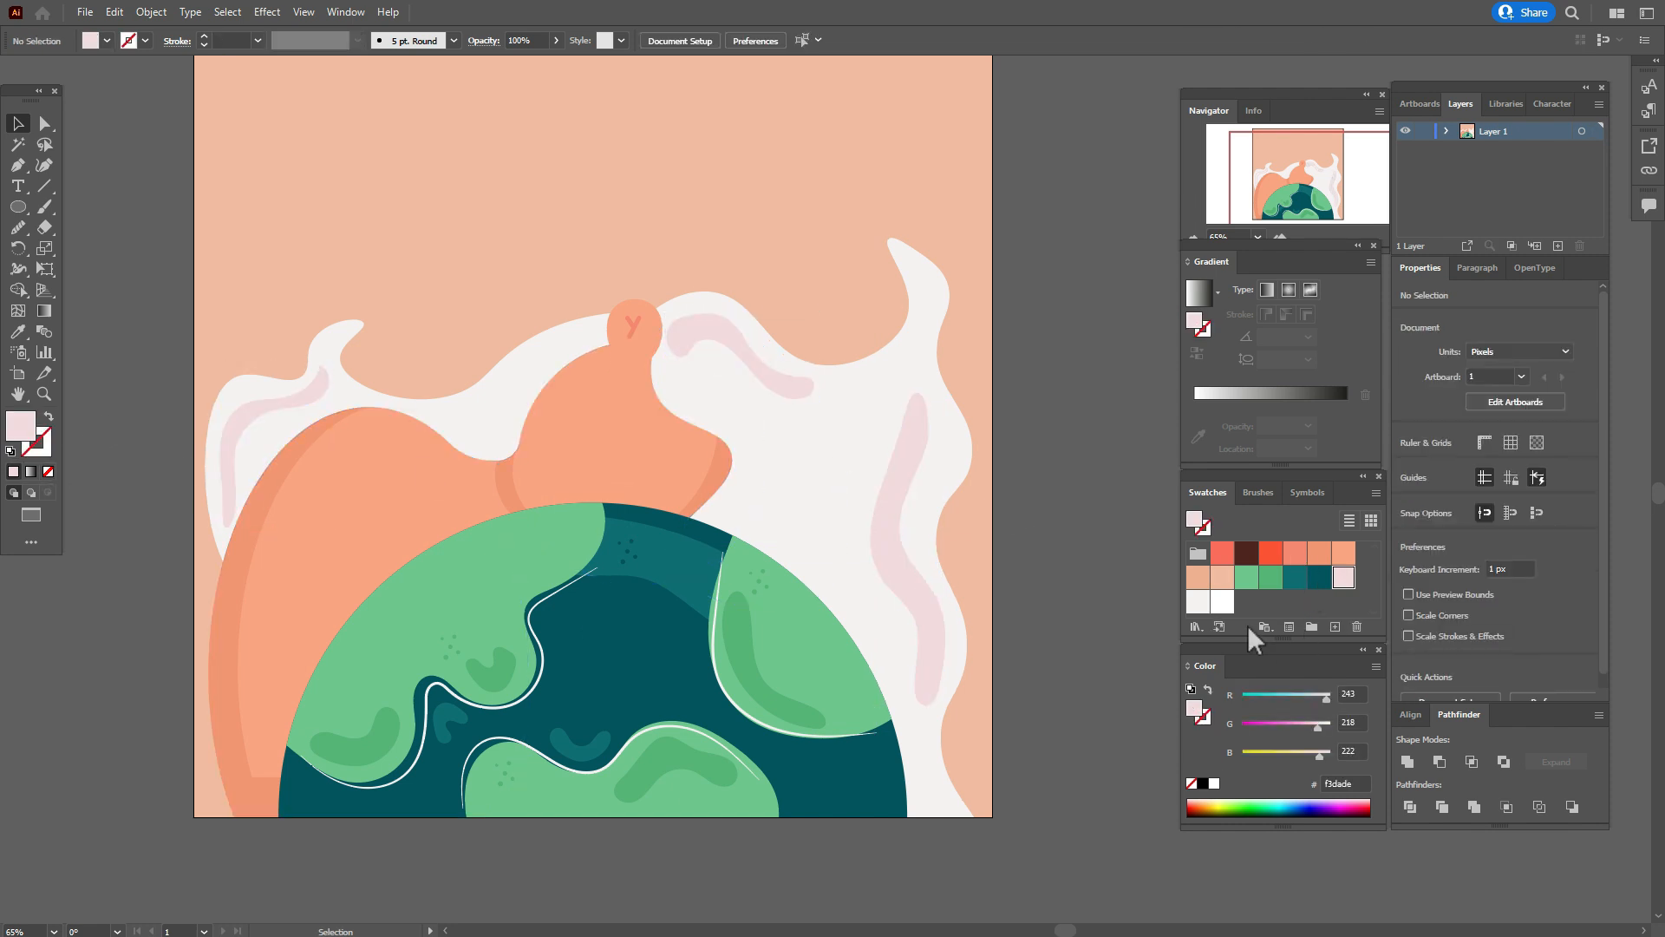
Paint four looping white curls with the Paintbrush around the left valley, the upper background and the right off-white shape.
{"action": "left_click", "coordinate": [1223, 604]}
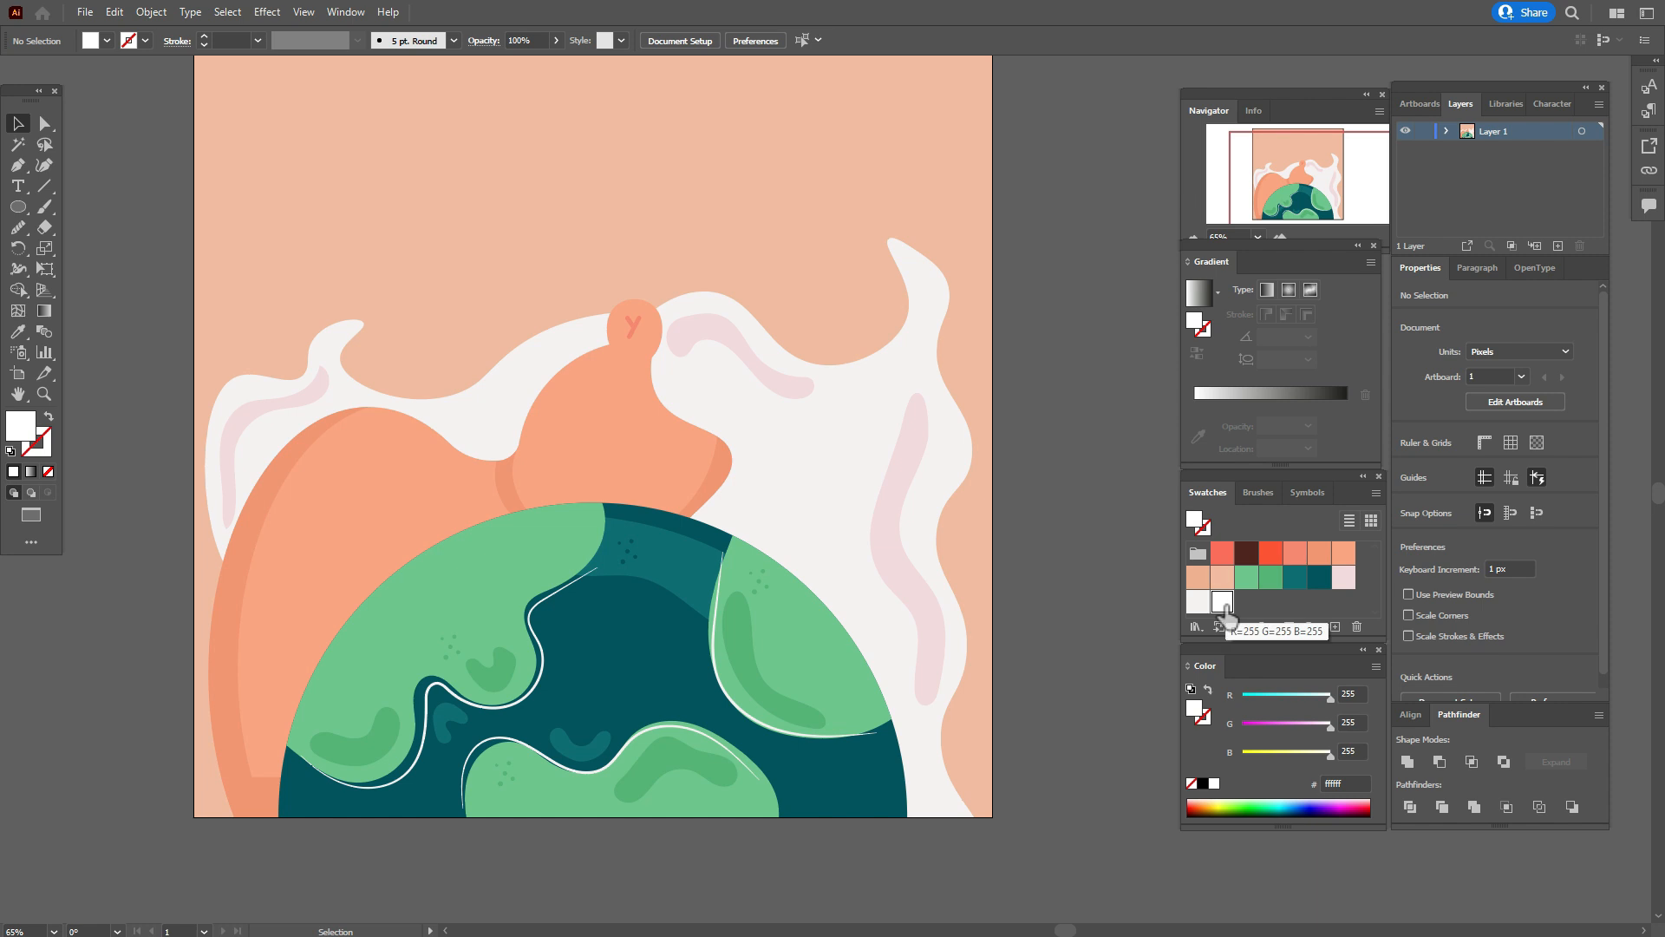
{"action": "left_click", "coordinate": [44, 208]}
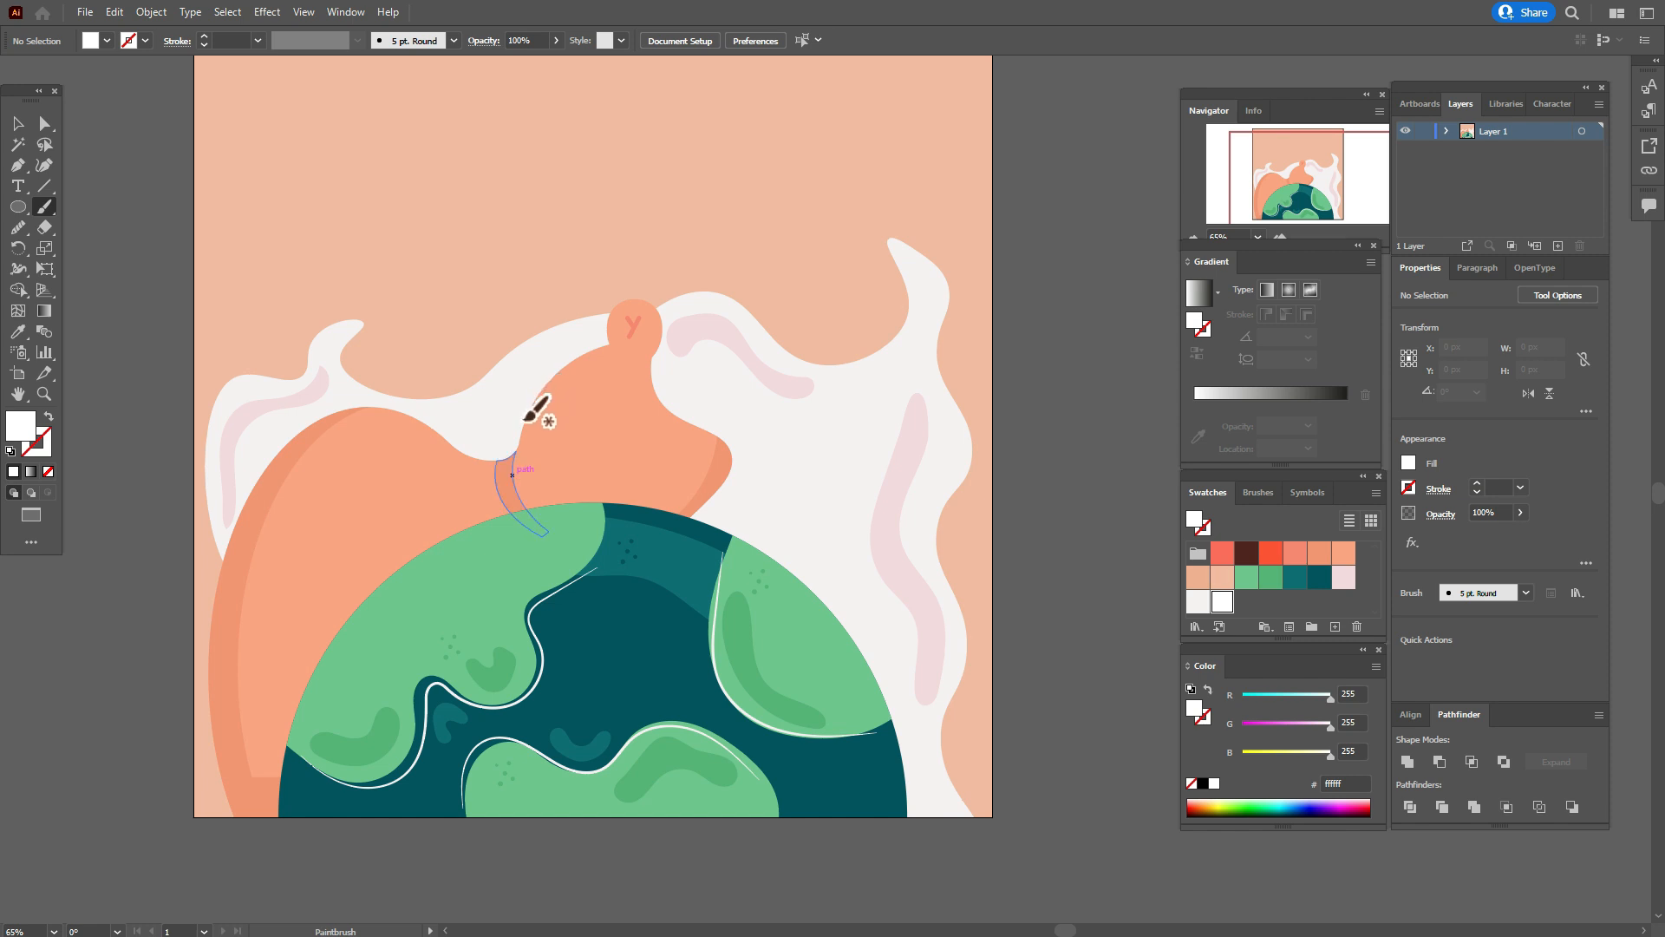
{"action": "mouse_move", "coordinate": [518, 442]}
{"action": "left_mouse_down"}
{"action": "mouse_move", "coordinate": [457, 478]}
{"action": "mouse_move", "coordinate": [477, 468]}
{"action": "mouse_move", "coordinate": [490, 513]}
{"action": "mouse_move", "coordinate": [460, 568]}
{"action": "mouse_move", "coordinate": [402, 580]}
{"action": "left_mouse_up"}
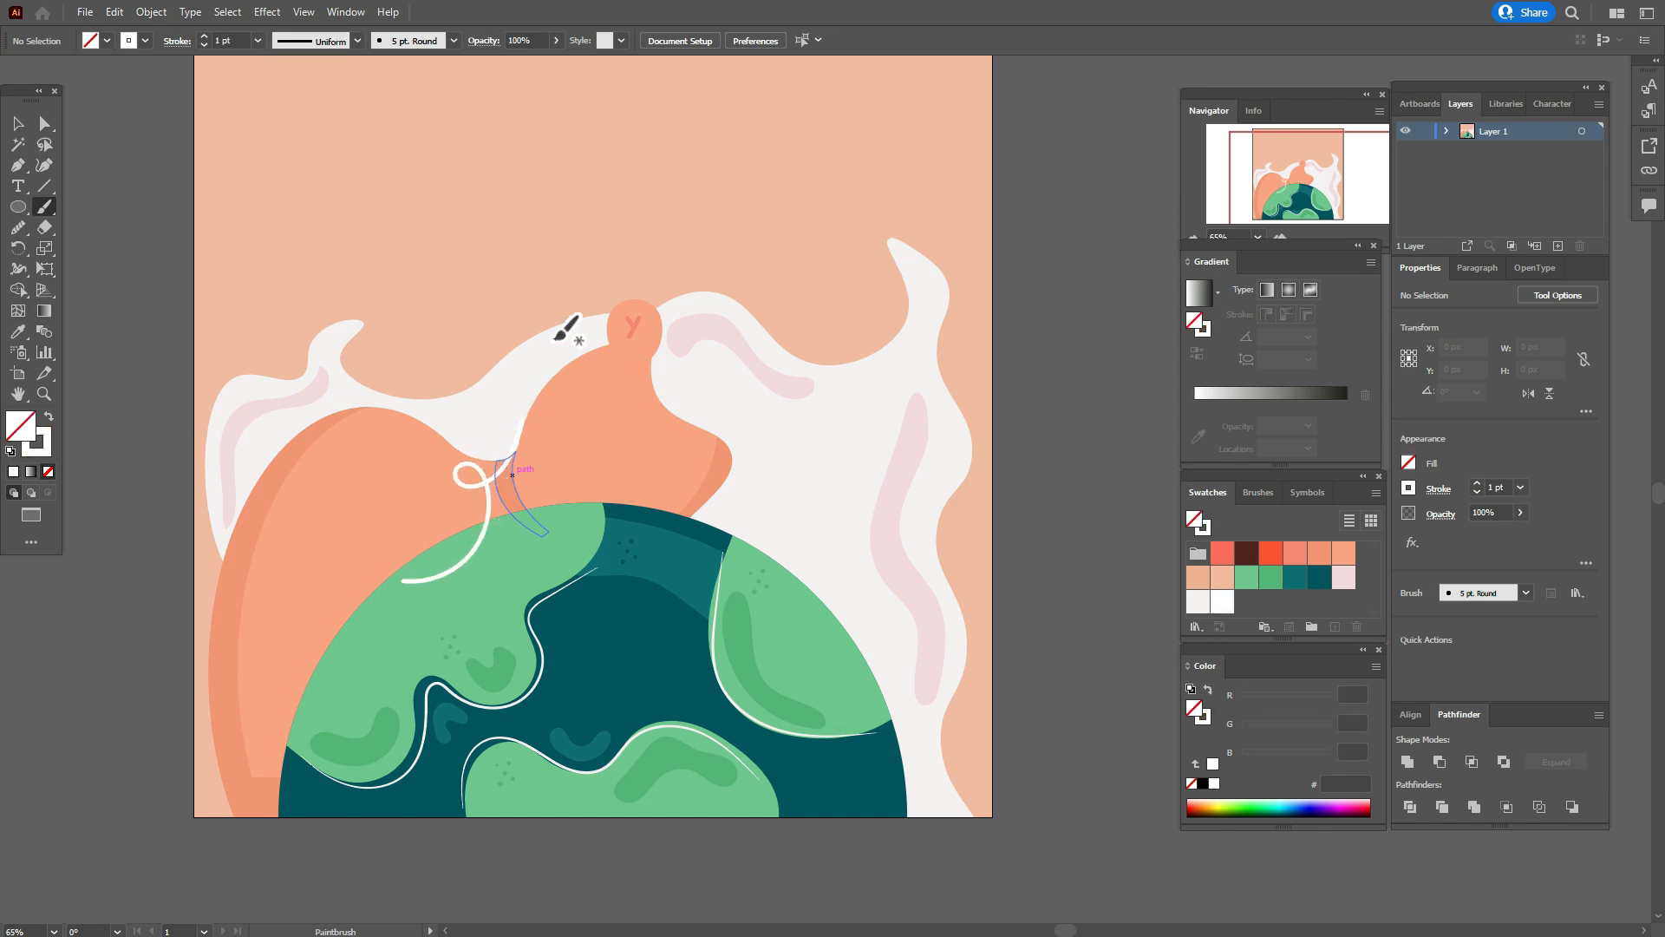
{"action": "mouse_move", "coordinate": [523, 345]}
{"action": "left_mouse_down"}
{"action": "mouse_move", "coordinate": [431, 348]}
{"action": "mouse_move", "coordinate": [378, 260]}
{"action": "left_mouse_up"}
{"action": "mouse_move", "coordinate": [699, 290]}
{"action": "left_mouse_down"}
{"action": "mouse_move", "coordinate": [806, 308]}
{"action": "mouse_move", "coordinate": [851, 201]}
{"action": "left_mouse_up"}
{"action": "mouse_move", "coordinate": [673, 332]}
{"action": "left_mouse_down"}
{"action": "mouse_move", "coordinate": [733, 315]}
{"action": "mouse_move", "coordinate": [729, 346]}
{"action": "mouse_move", "coordinate": [789, 425]}
{"action": "left_mouse_up"}
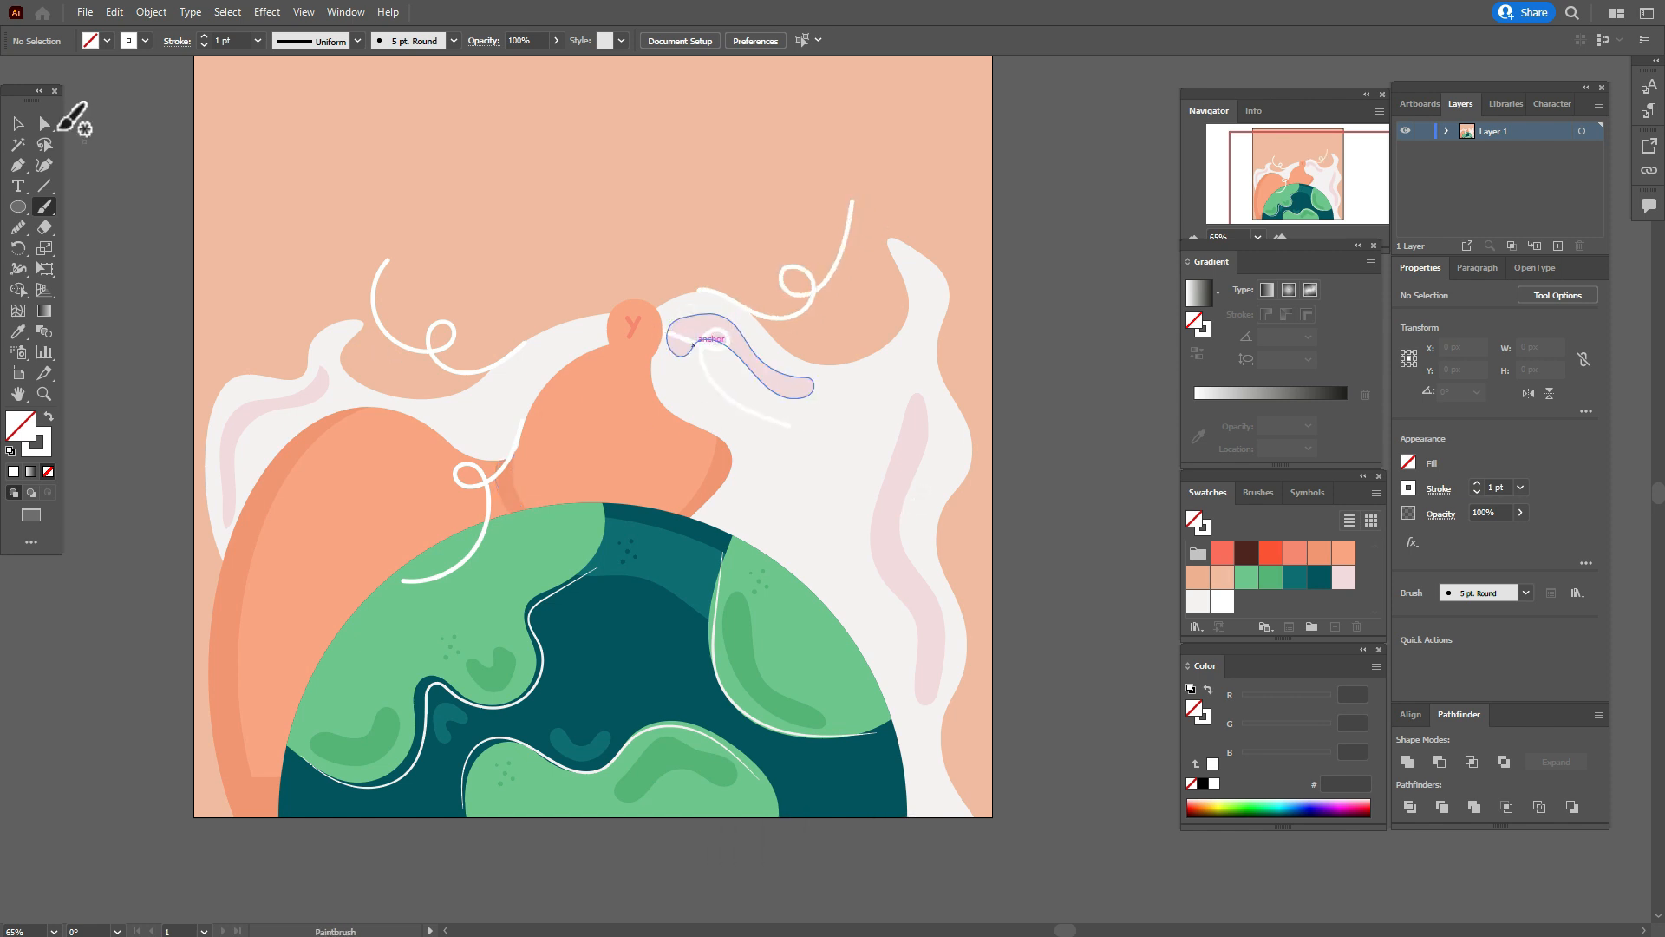
Apply the Basic brush to all four white curls together.
{"action": "left_click", "coordinate": [18, 123]}
{"action": "left_click", "coordinate": [446, 361]}
{"action": "left_click", "coordinate": [490, 487], "text": "shift"}
{"action": "left_click", "coordinate": [763, 420], "text": "shift"}
{"action": "left_click", "coordinate": [801, 293], "text": "shift"}
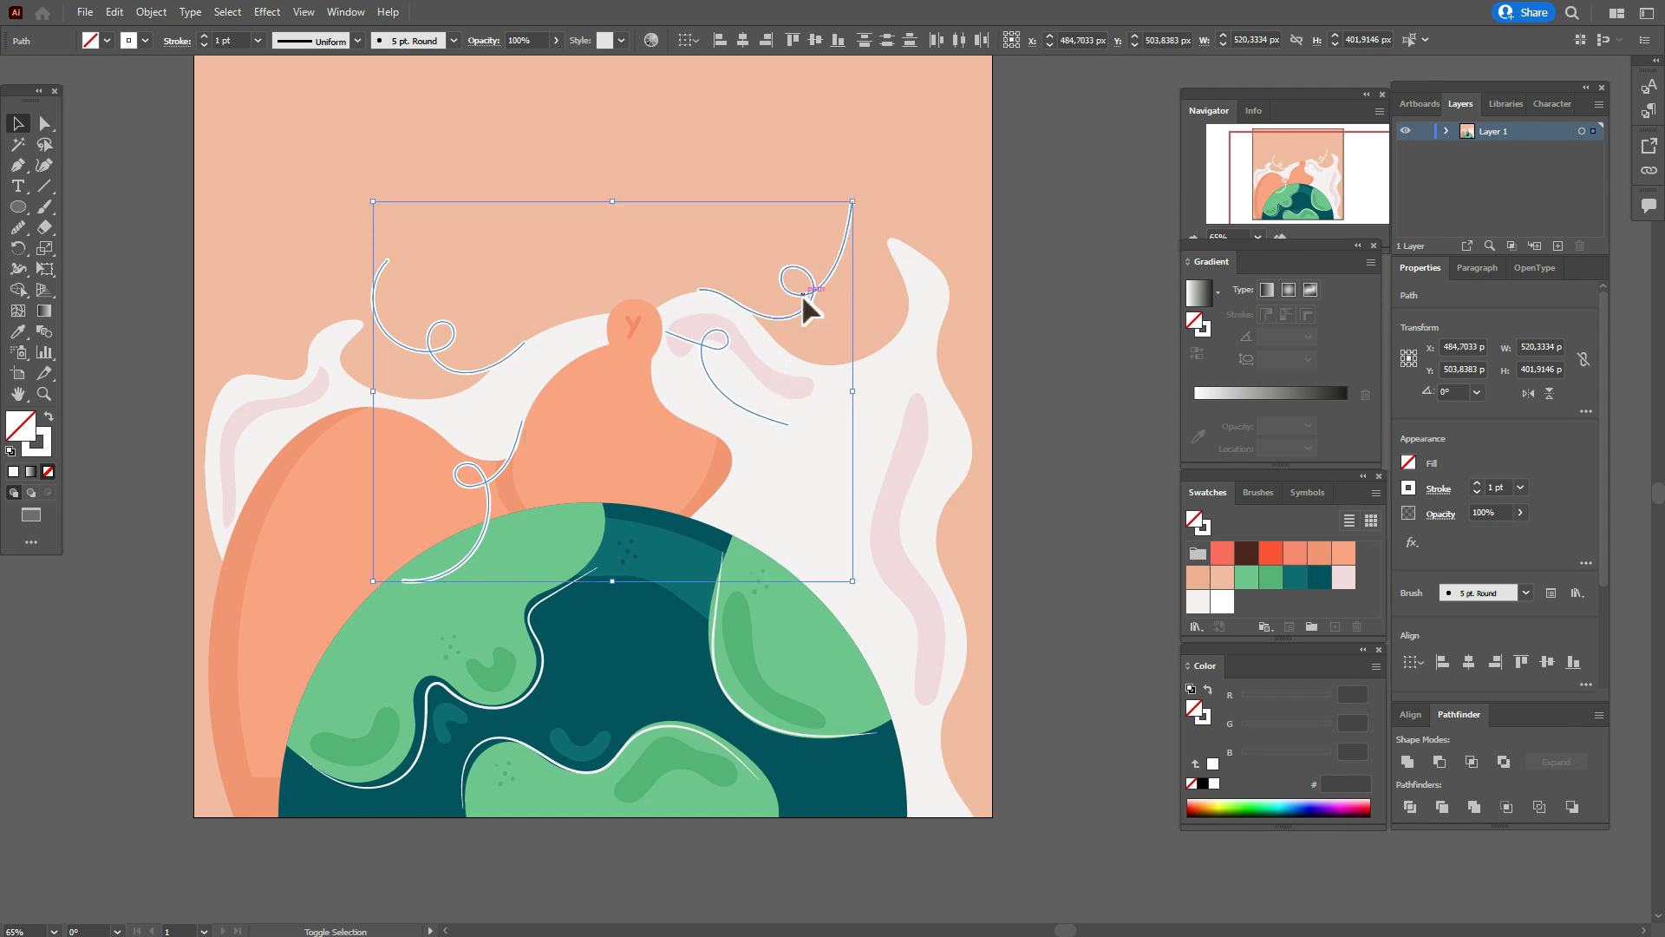
{"action": "left_click", "coordinate": [45, 451]}
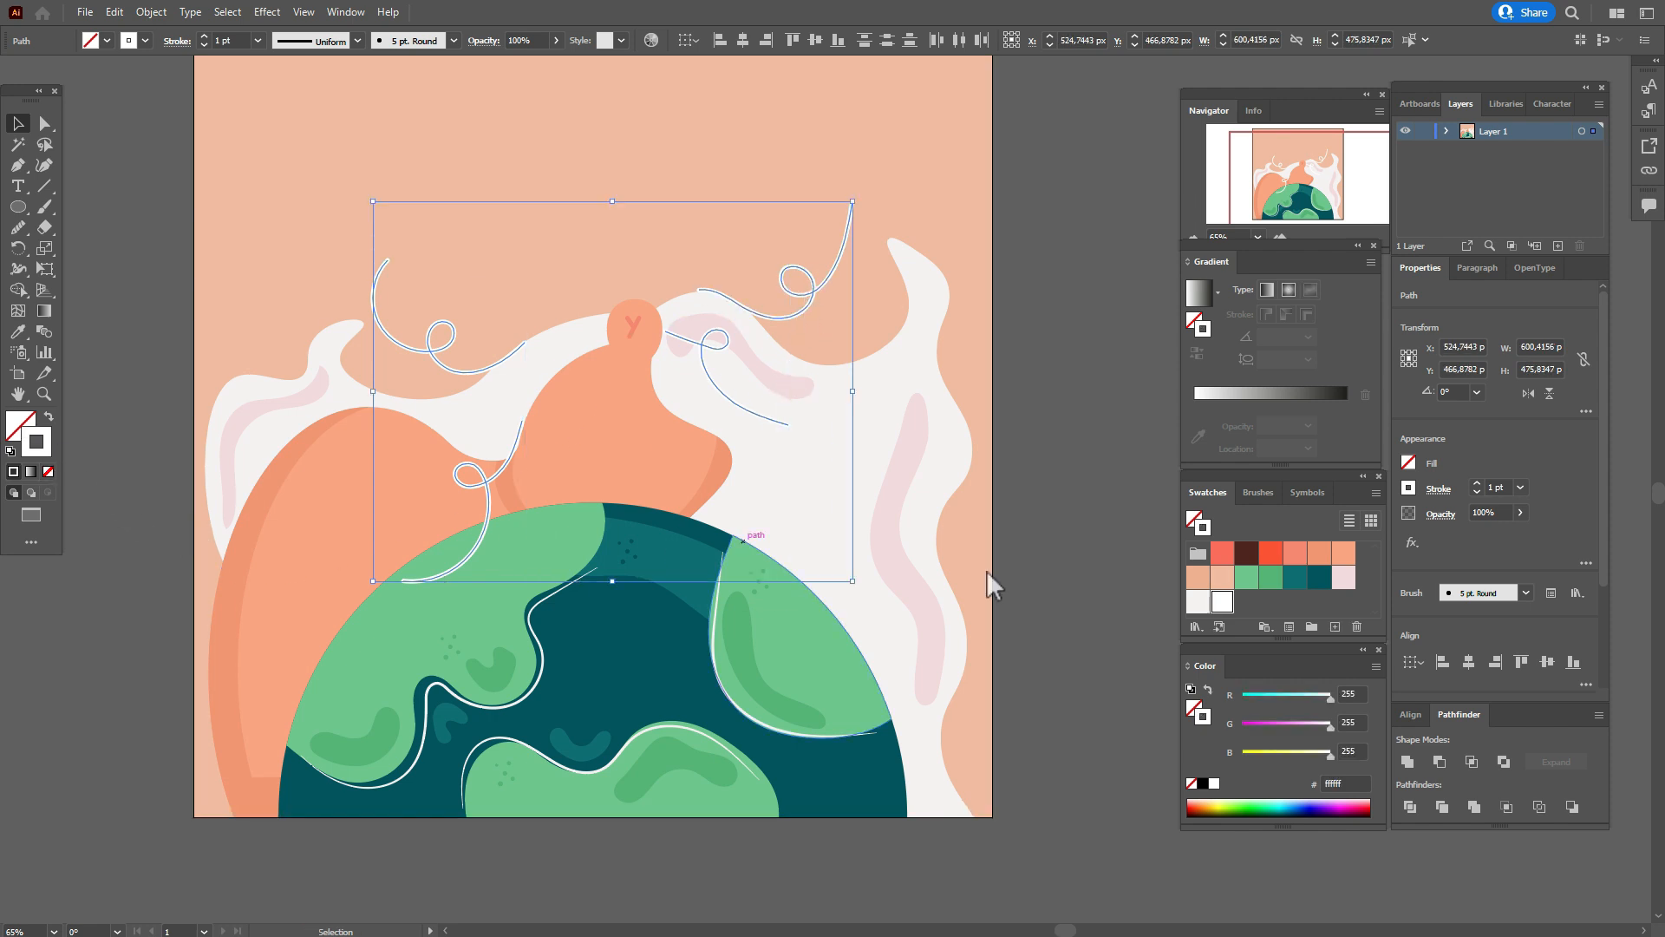
{"action": "left_click", "coordinate": [1258, 491]}
{"action": "left_click", "coordinate": [1262, 566]}
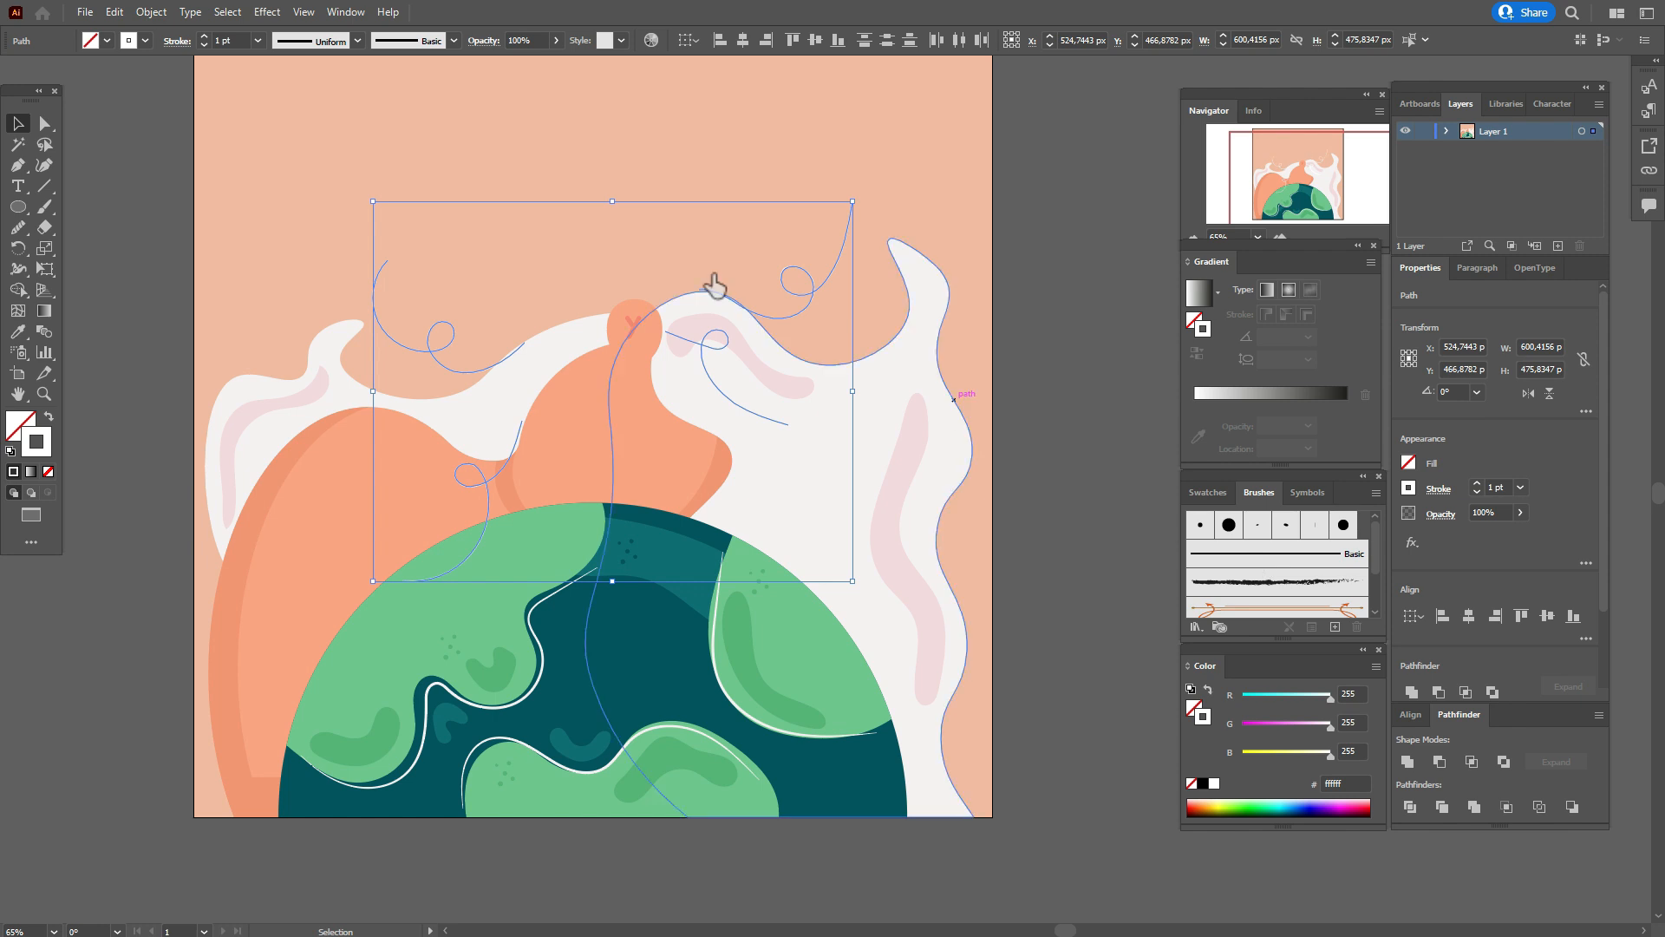
Give the four white curls the tapered elliptical width profile and a 3 pt stroke.
{"action": "left_click", "coordinate": [356, 41]}
{"action": "left_click", "coordinate": [332, 99]}
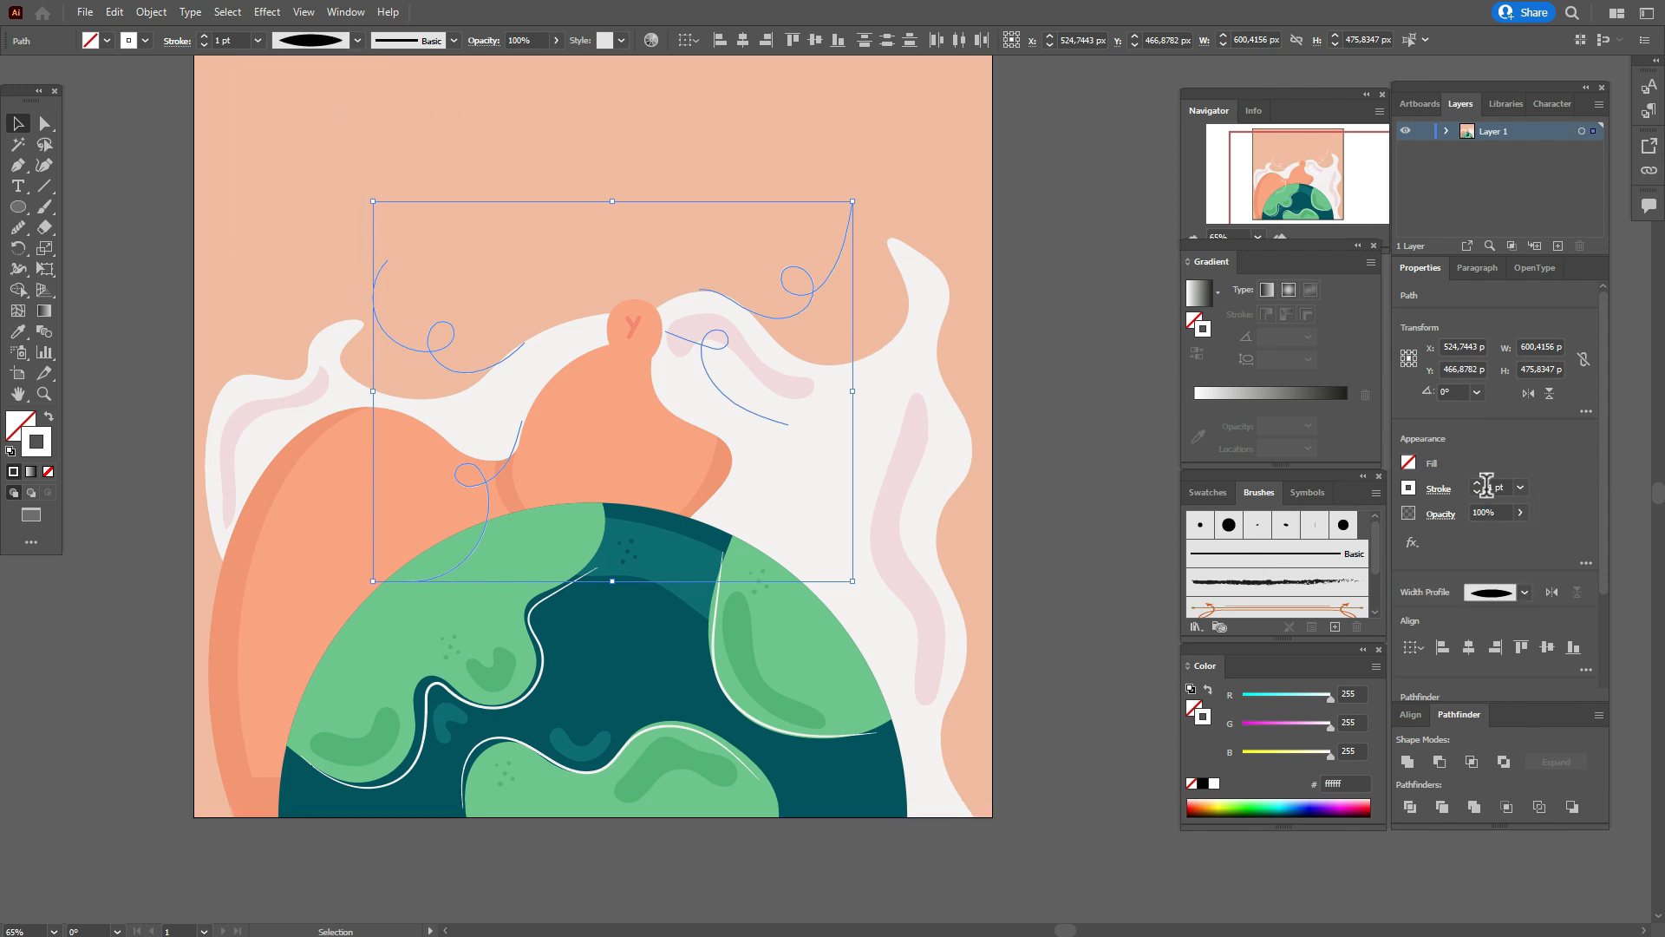
{"action": "type", "text": "3"}
{"action": "key", "text": "Return"}
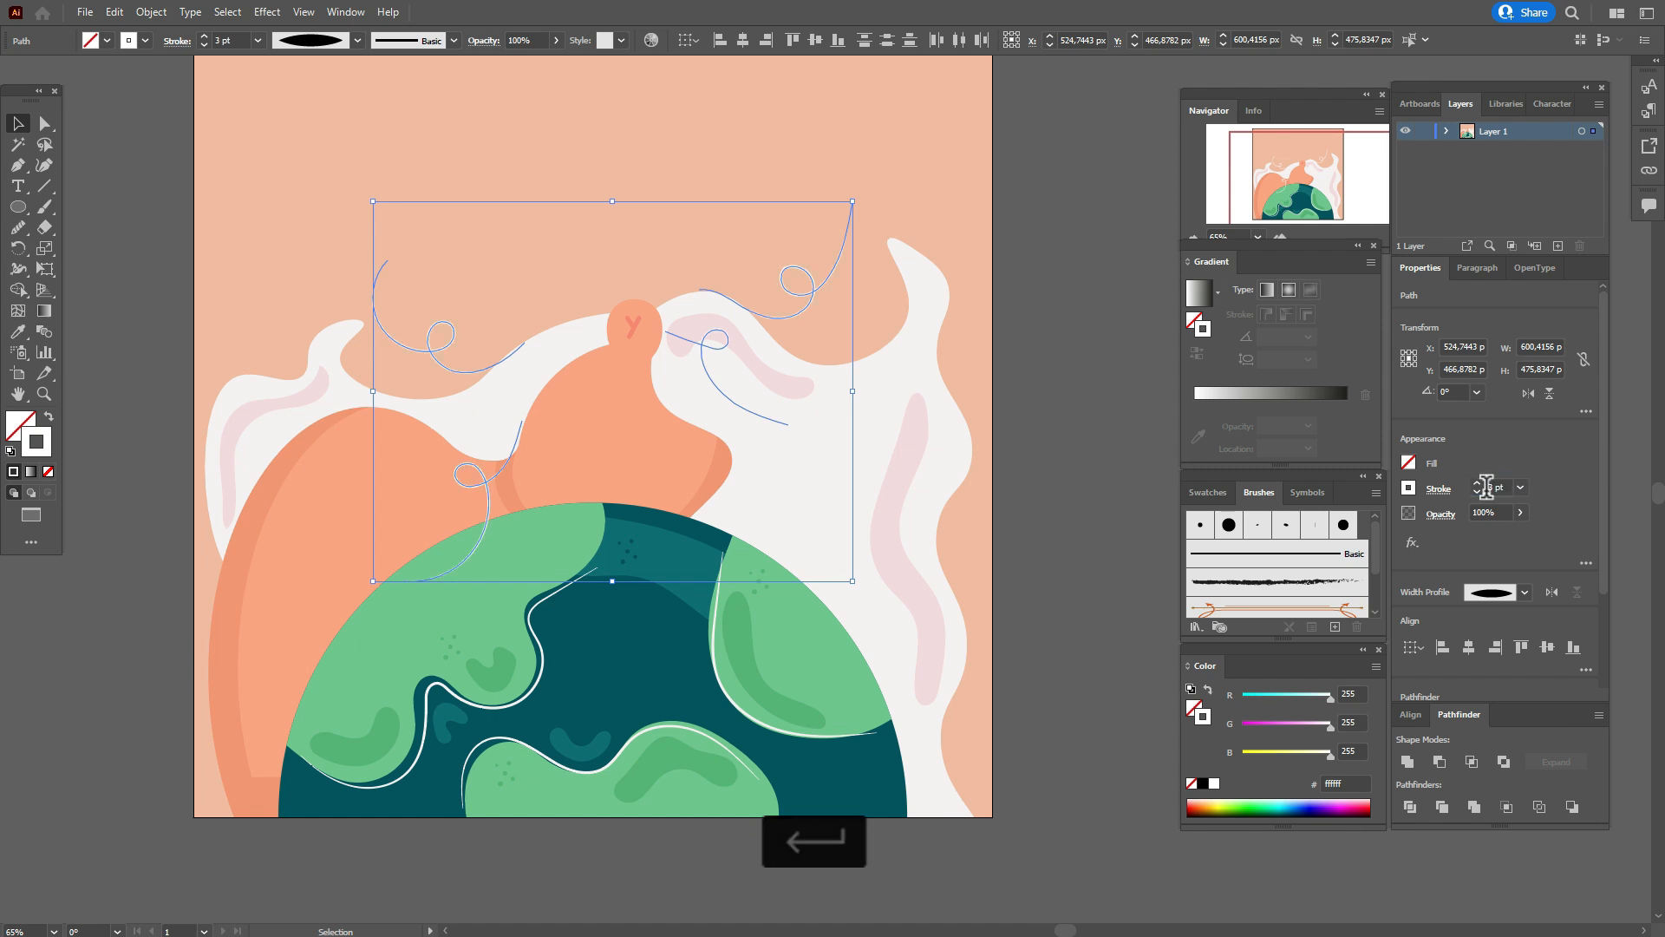
{"action": "left_click", "coordinate": [1126, 405]}
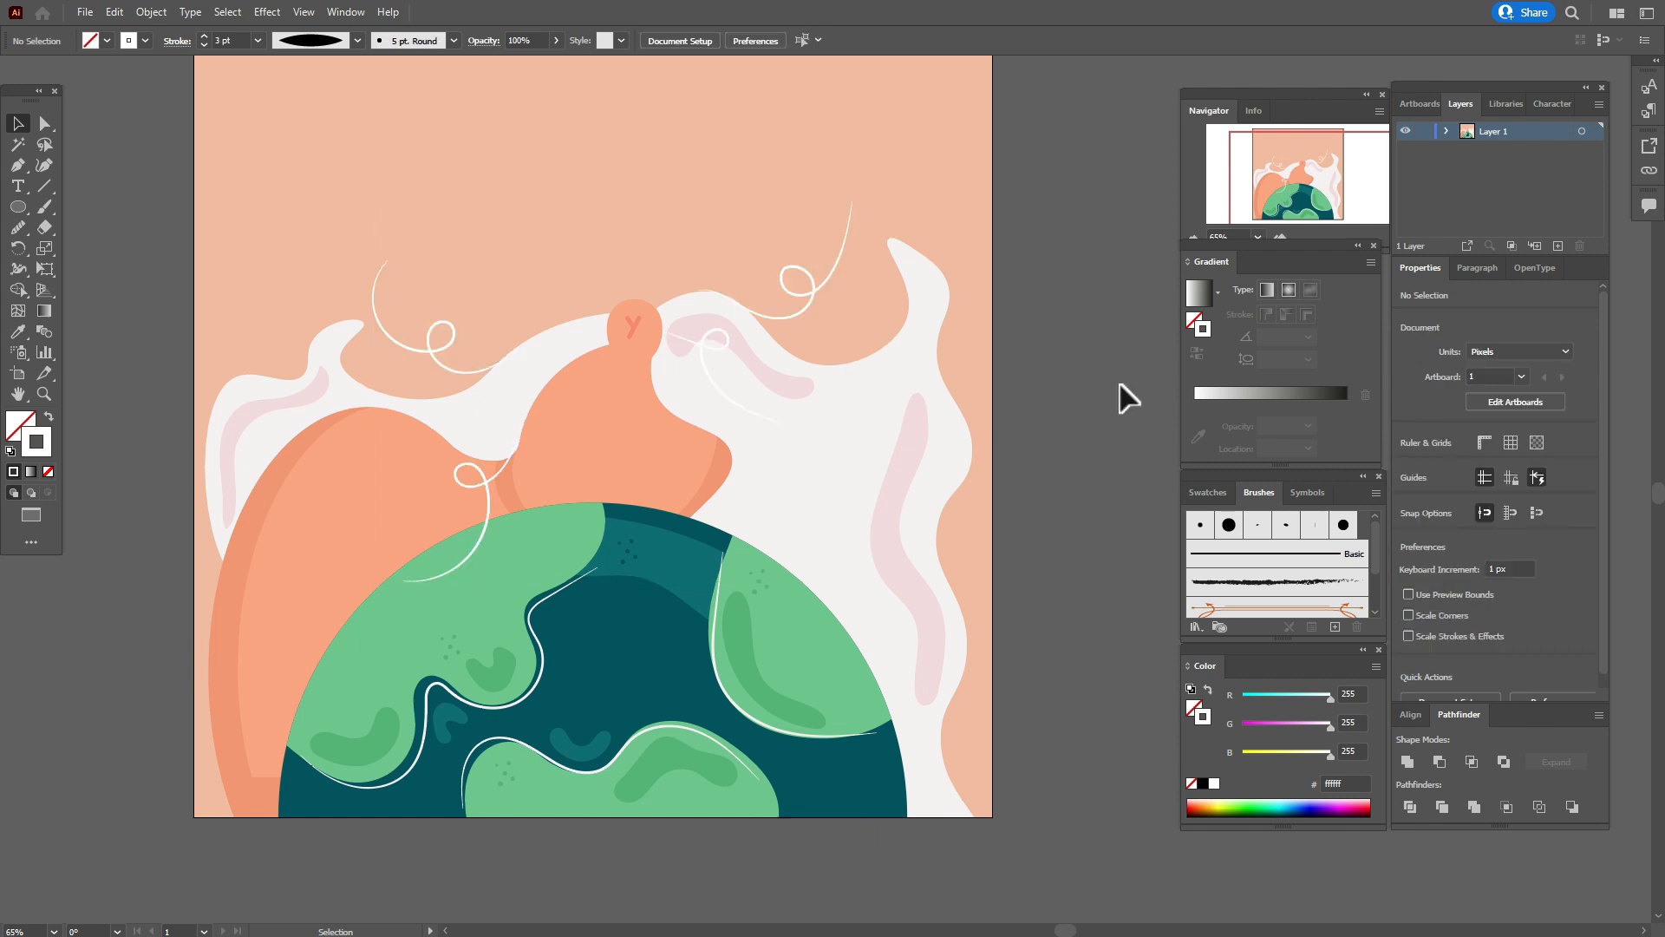
Thicken the outer ends of the upper-left and lower-left curls with the Width tool to about 11 pt.
{"action": "left_click", "coordinate": [425, 341]}
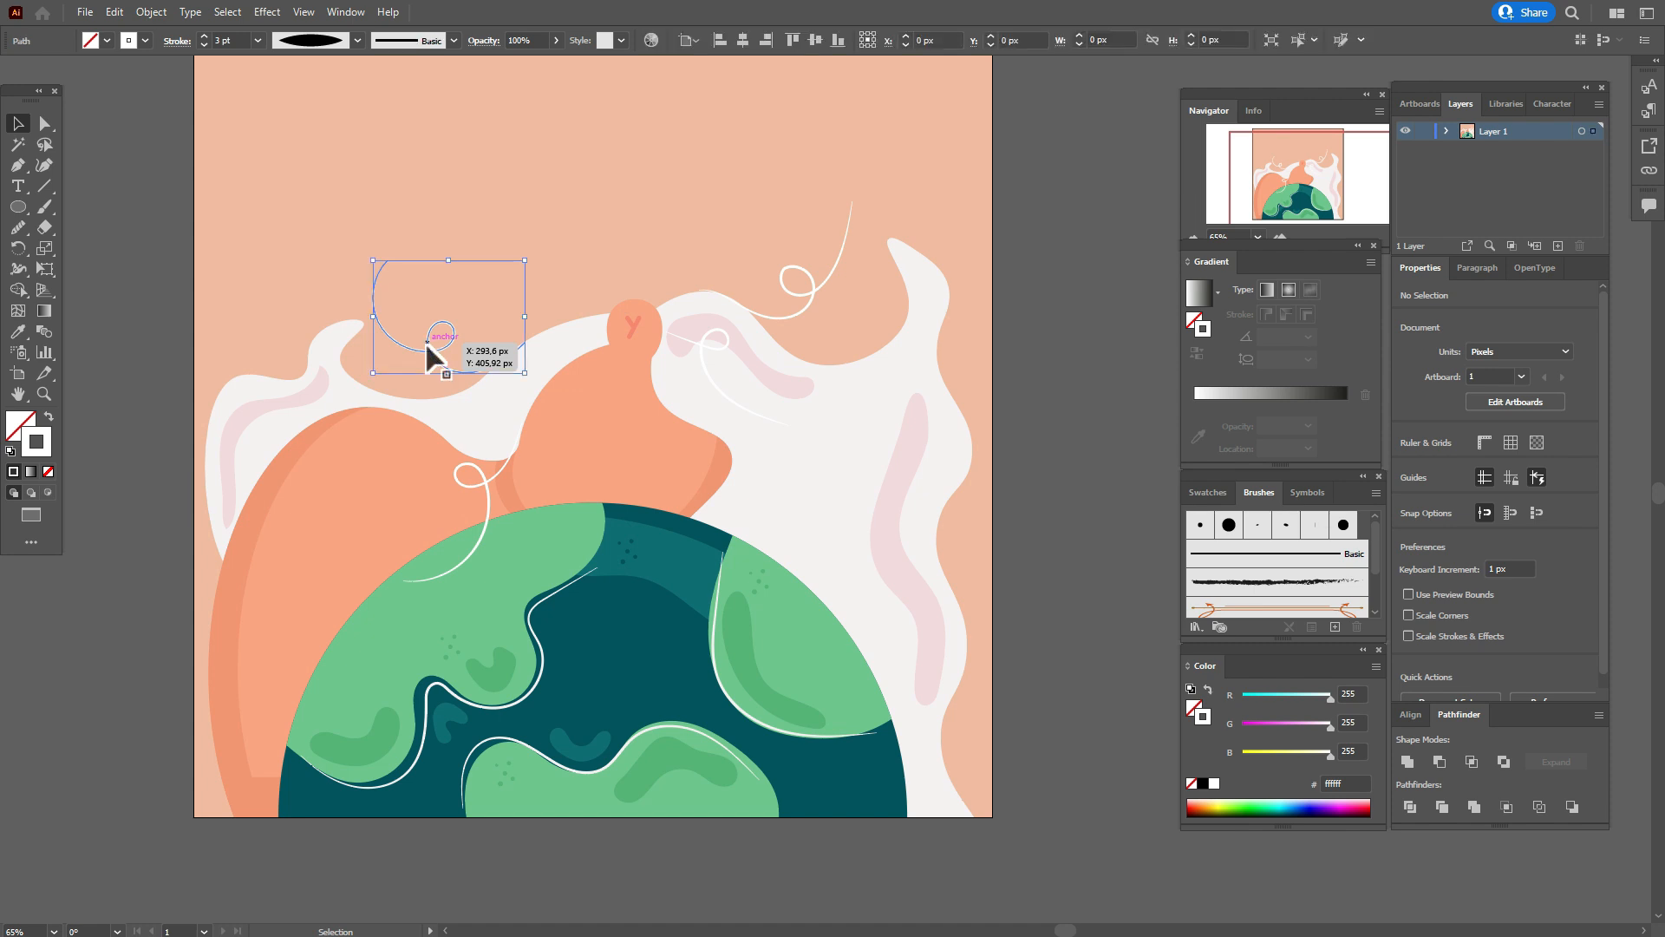
{"action": "left_click", "coordinate": [19, 270]}
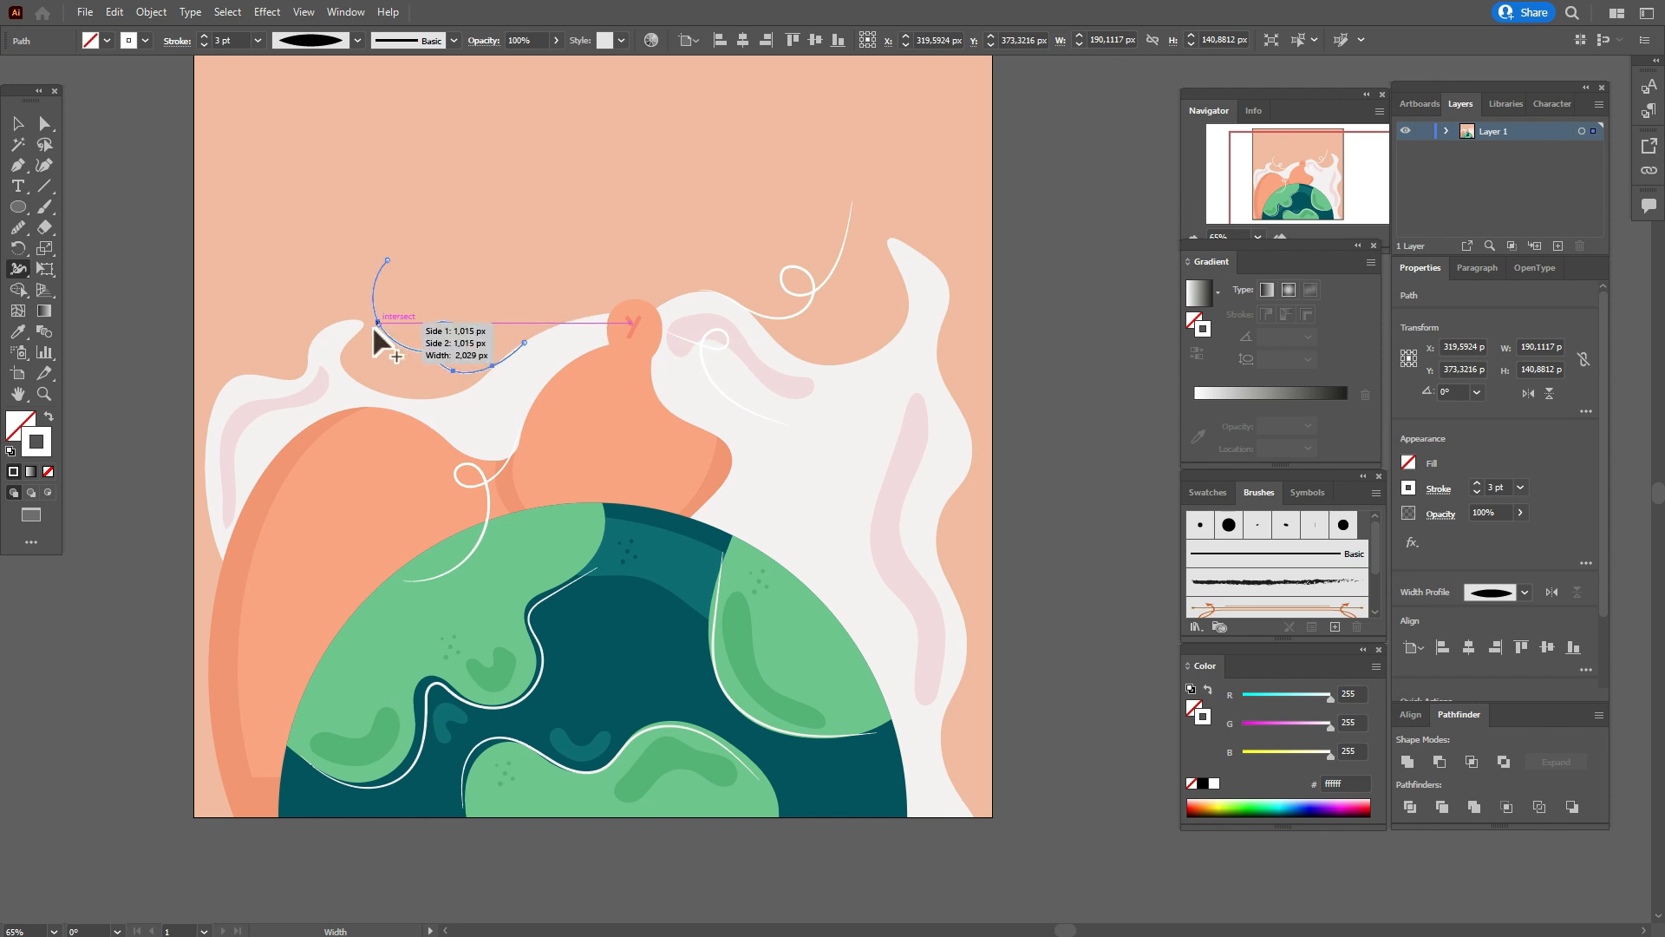
{"action": "left_click_drag", "start_coordinate": [374, 328], "coordinate": [379, 332]}
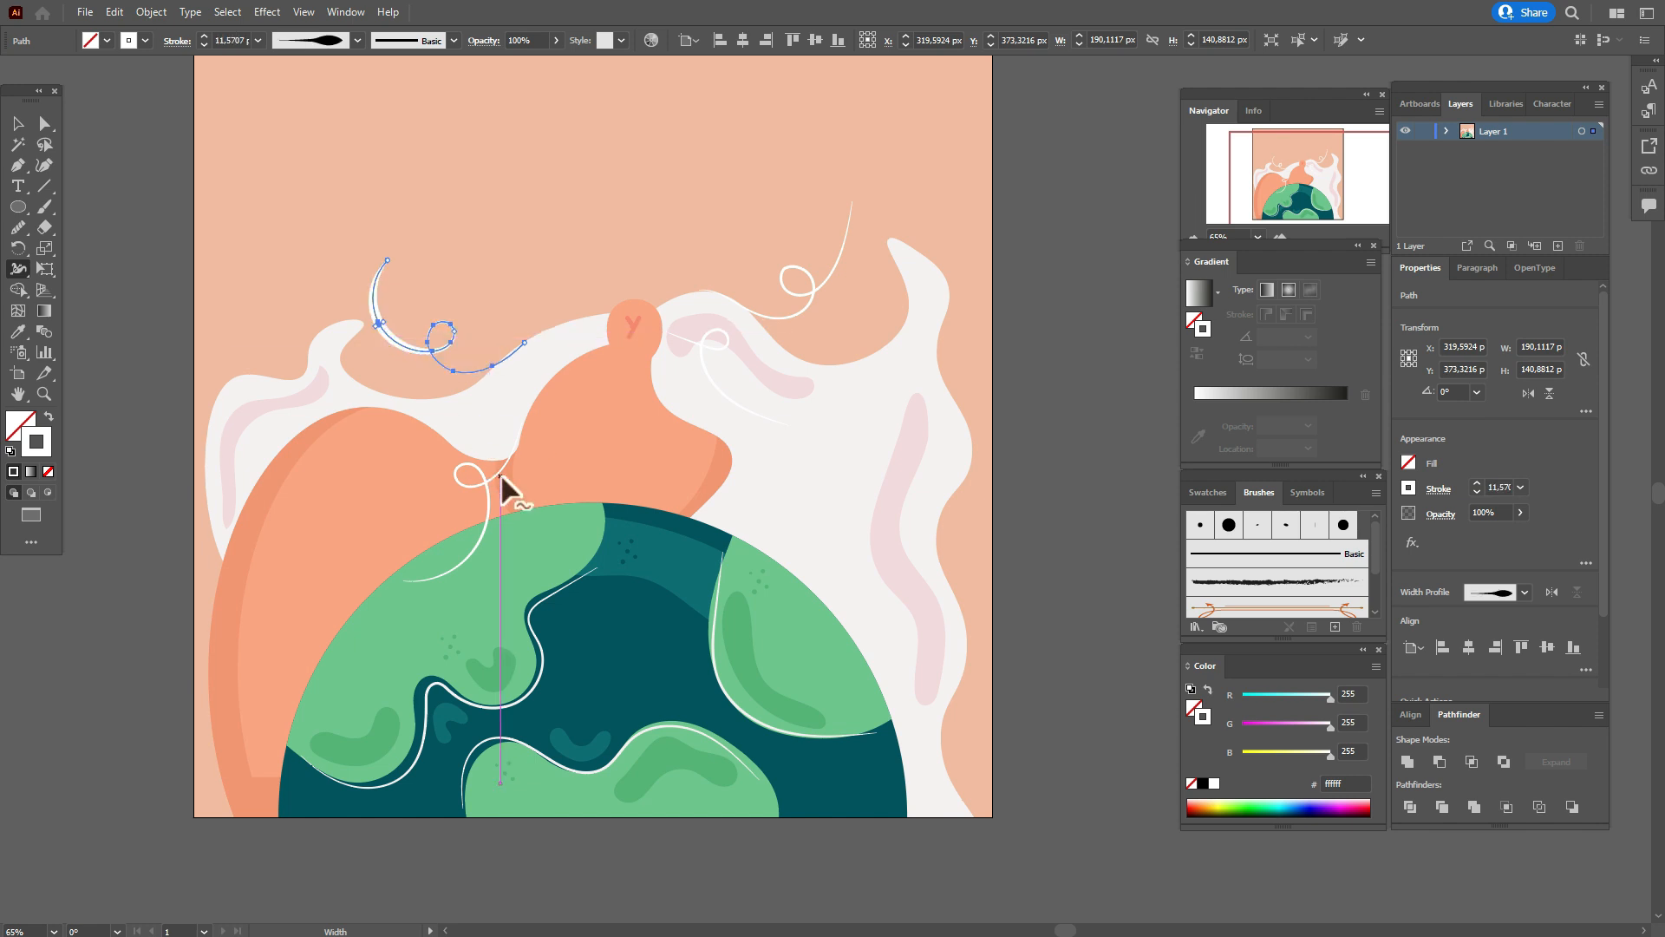
{"action": "left_click", "coordinate": [17, 124]}
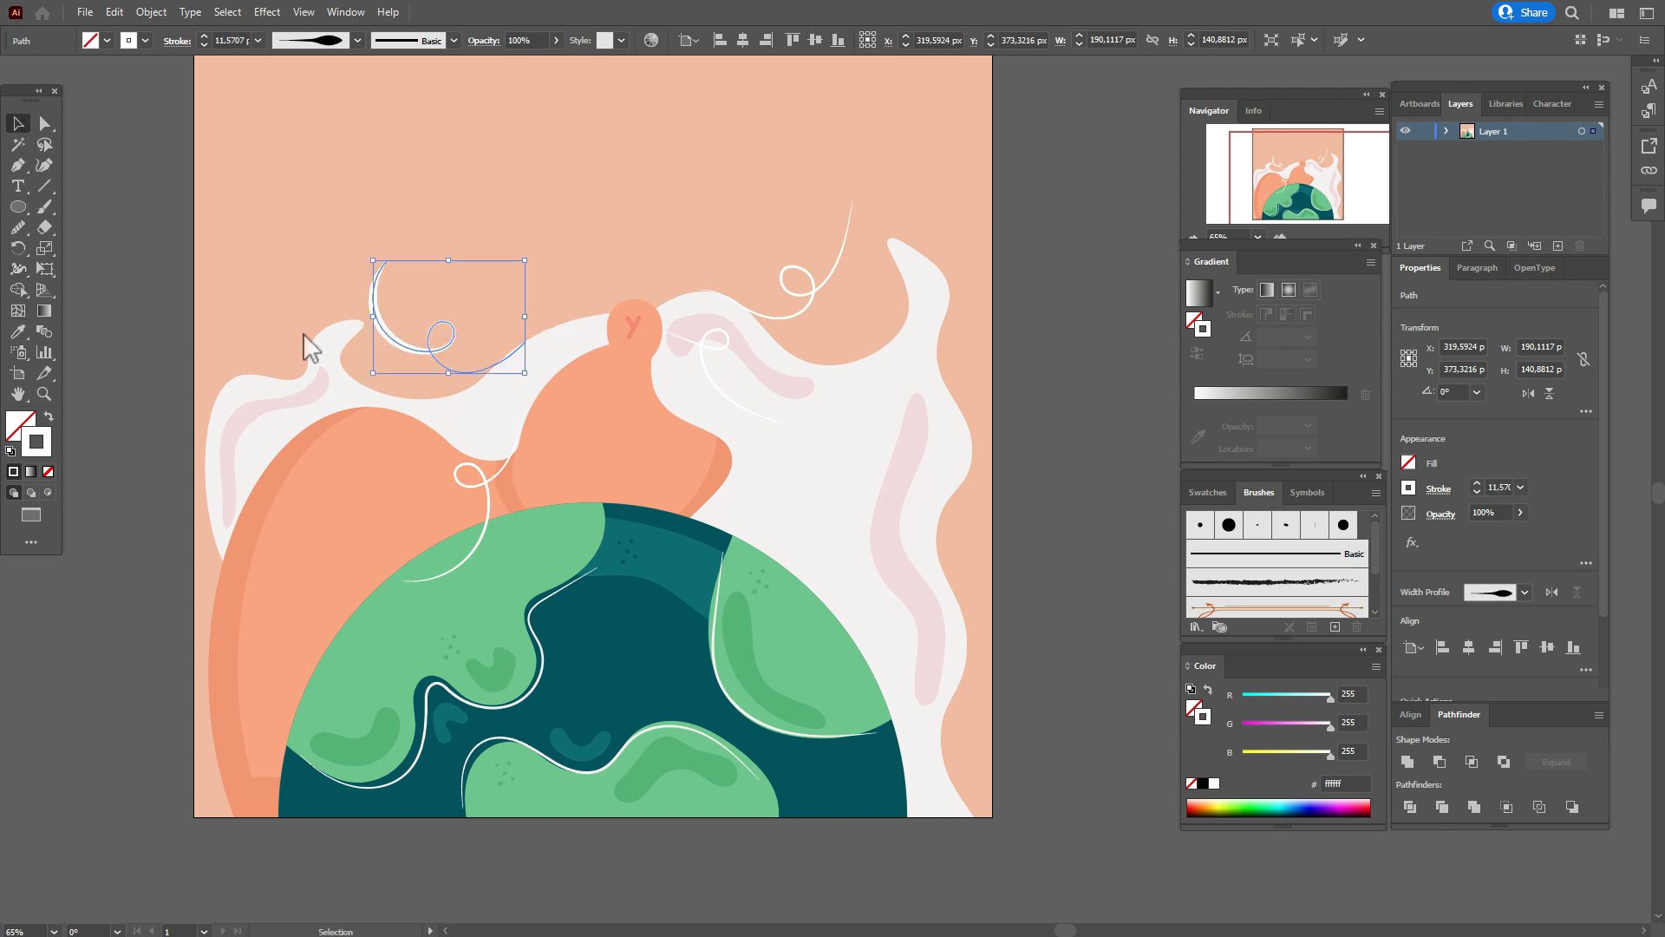
{"action": "left_click", "coordinate": [483, 492]}
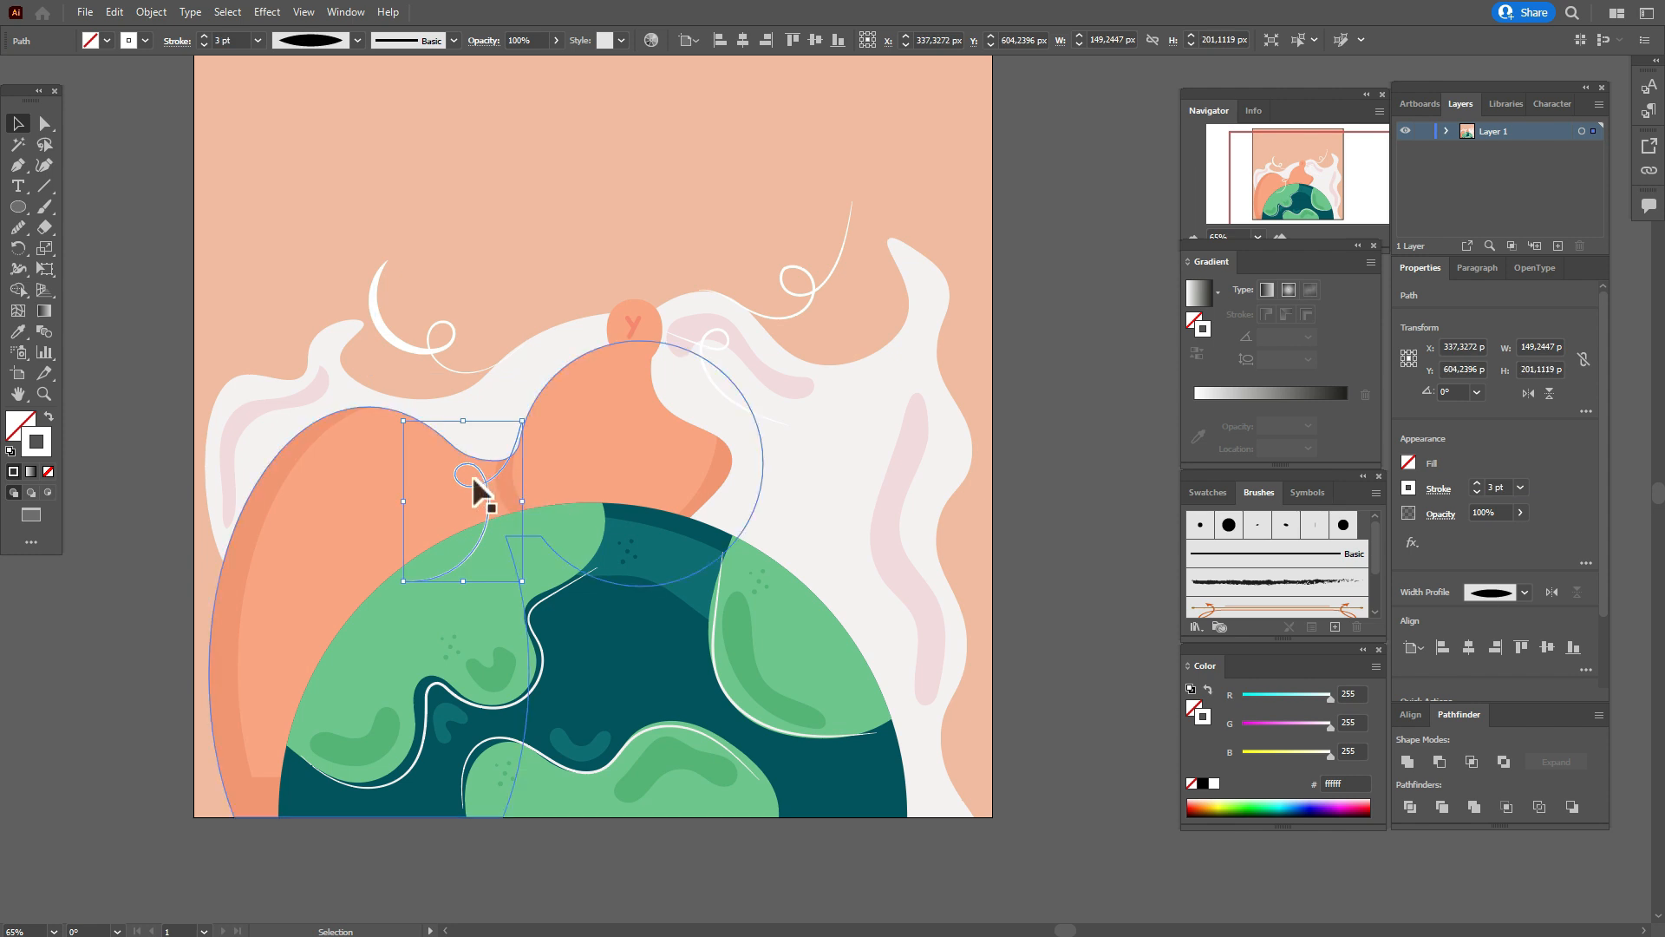
{"action": "left_click", "coordinate": [17, 269]}
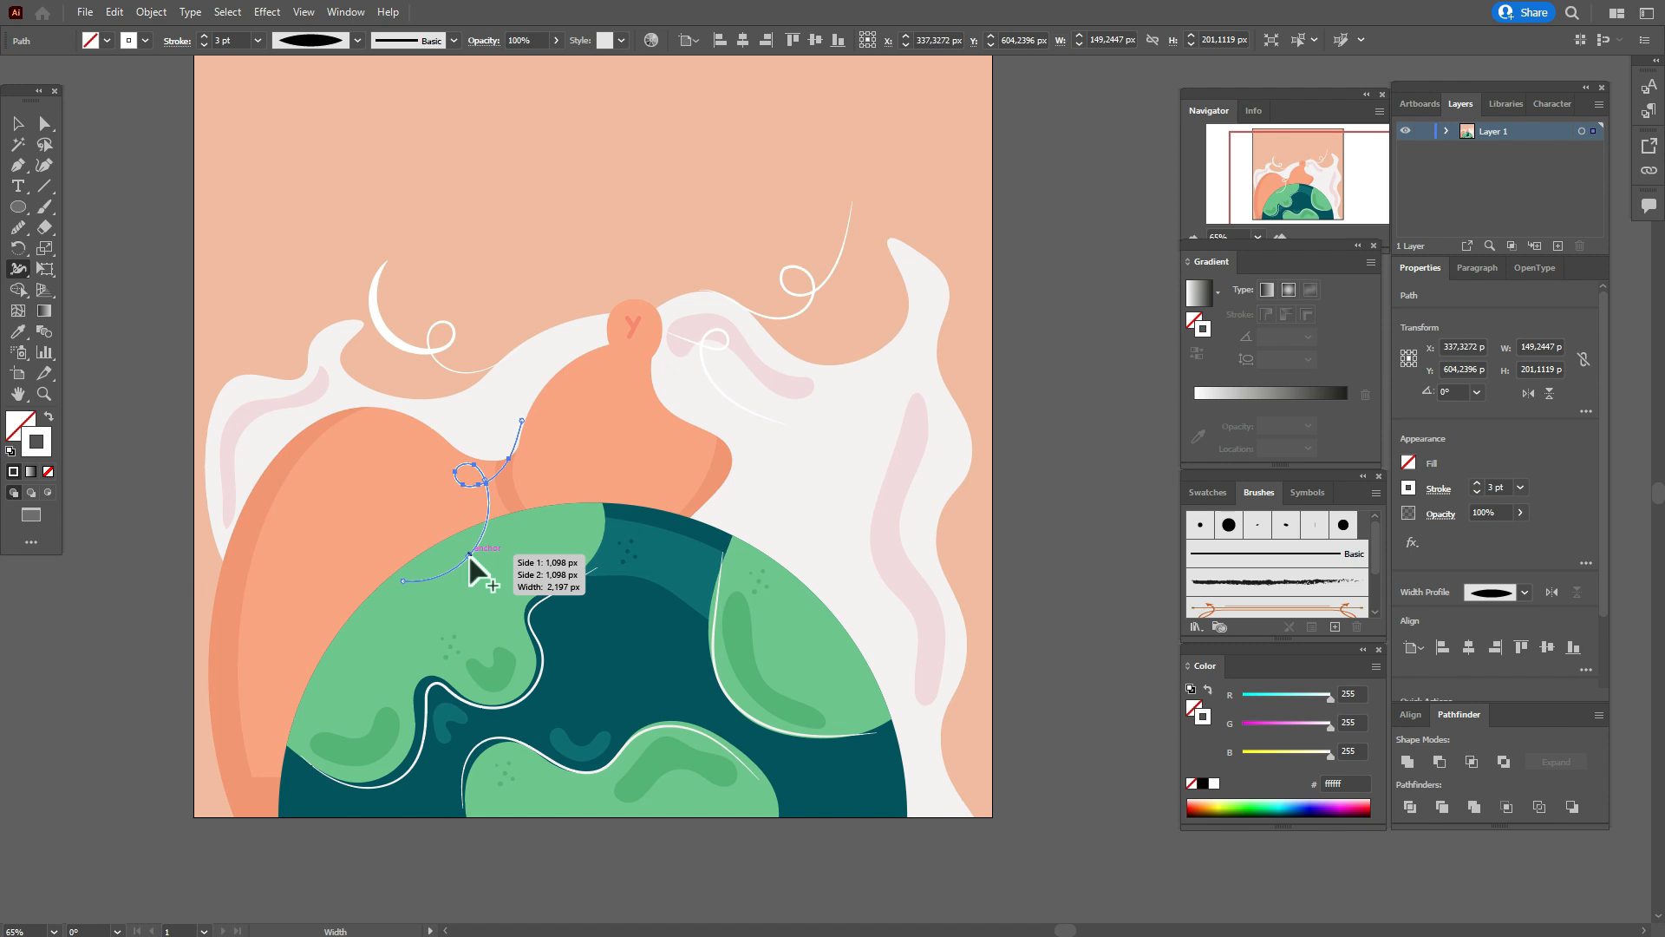
{"action": "left_click_drag", "start_coordinate": [474, 554], "coordinate": [470, 558]}
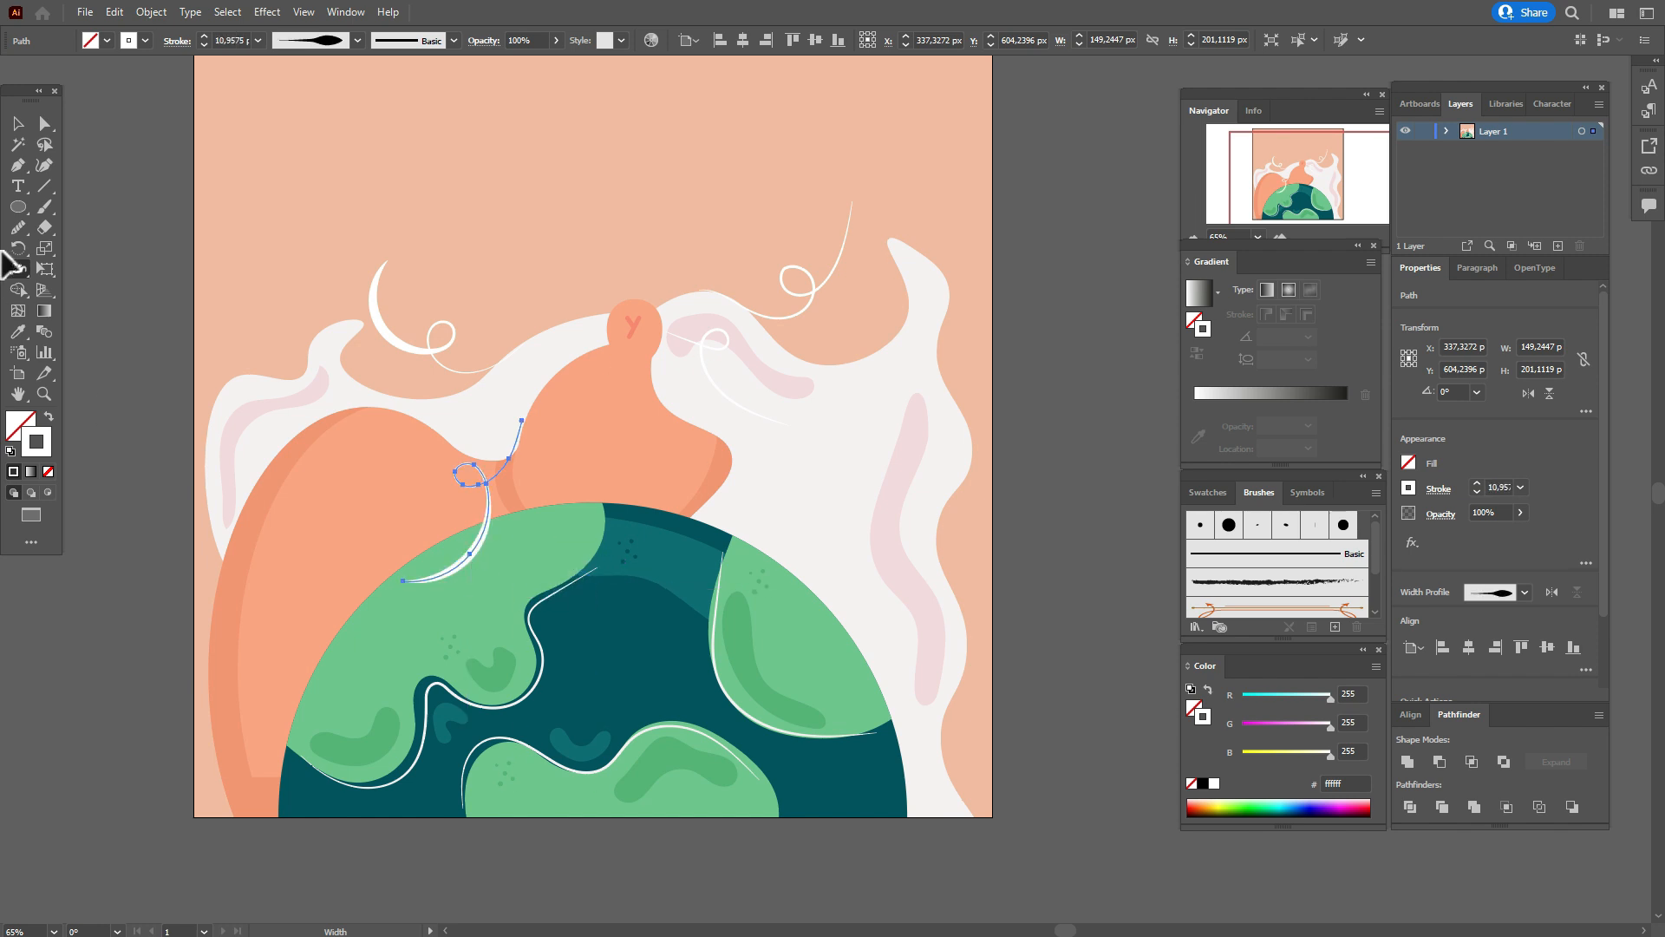
Thicken the curl on the right off-white shape and the upper-right background curl with the Width tool.
{"action": "left_click", "coordinate": [17, 123]}
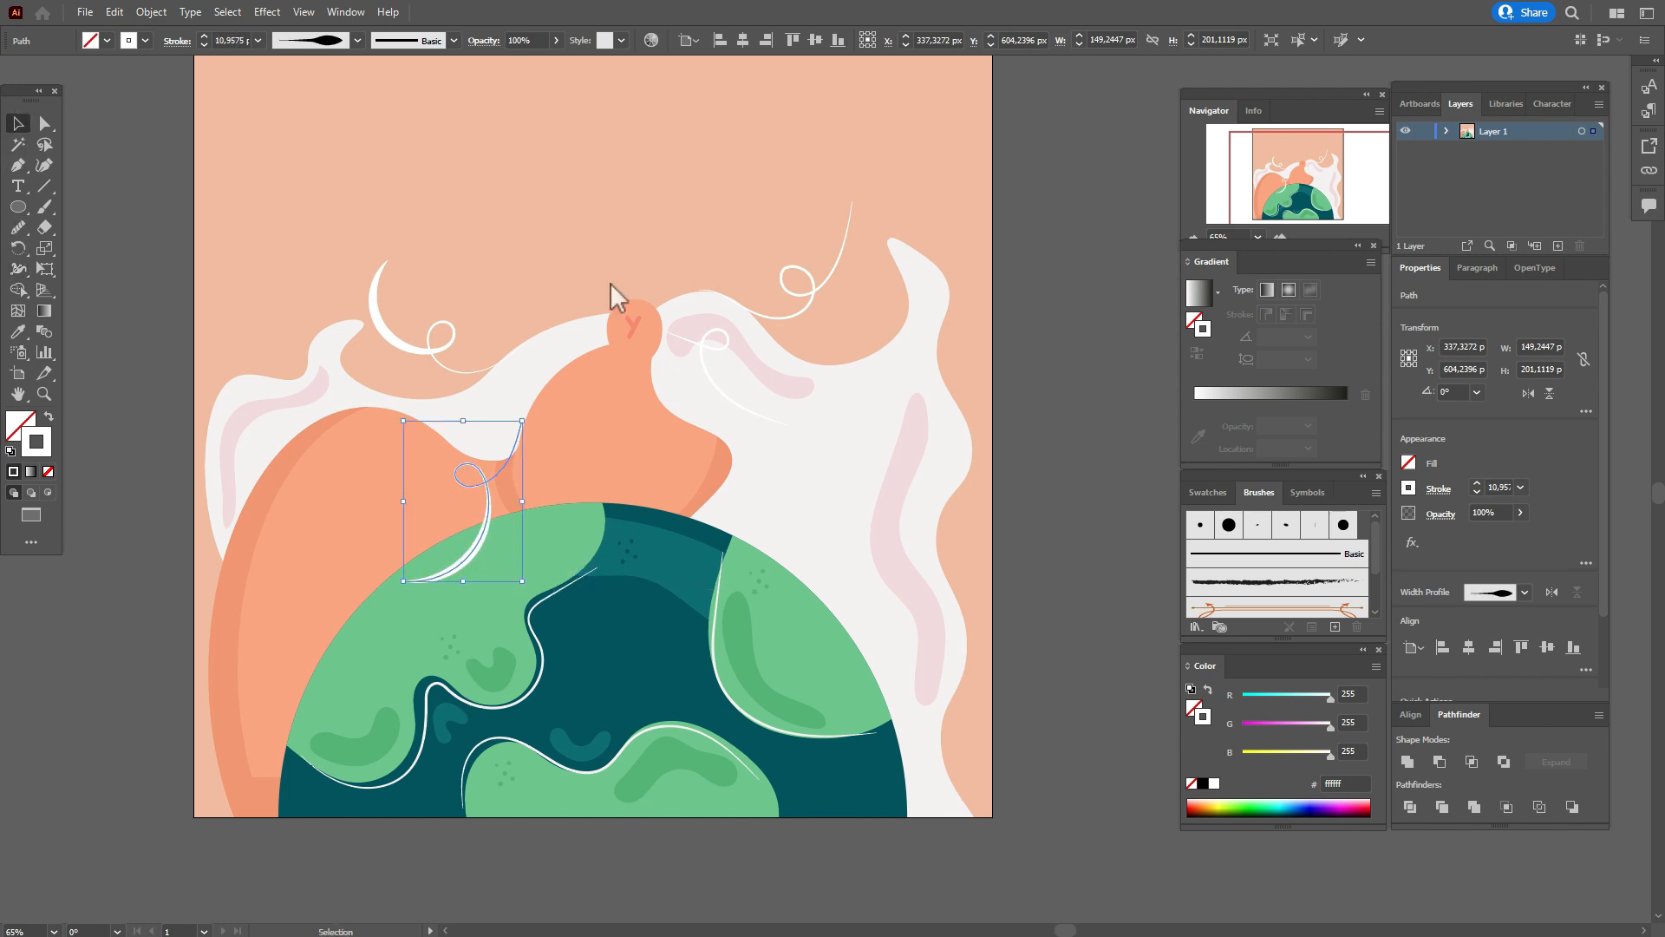
{"action": "left_click", "coordinate": [704, 367]}
{"action": "left_click", "coordinate": [17, 269]}
{"action": "left_click_drag", "start_coordinate": [735, 402], "coordinate": [735, 407]}
{"action": "left_click", "coordinate": [17, 123]}
{"action": "left_click", "coordinate": [800, 312]}
{"action": "left_click", "coordinate": [18, 269]}
{"action": "left_click_drag", "start_coordinate": [799, 310], "coordinate": [800, 314]}
Shift the upper-left curl slightly sideways and move the lower-left curl a little up and to the right.
{"action": "key", "text": "v"}
{"action": "left_click_drag", "start_coordinate": [415, 347], "coordinate": [431, 347]}
{"action": "key", "text": "Left"}
{"action": "key", "text": "Left"}
{"action": "key", "text": "Left"}
{"action": "key", "text": "Left"}
{"action": "key", "text": "Left"}
{"action": "key", "text": "Left"}
{"action": "key", "text": "Left"}
{"action": "key", "text": "Left"}
{"action": "key", "text": "Left"}
{"action": "key", "text": "Left"}
{"action": "key", "text": "Left"}
{"action": "key", "text": "Left"}
{"action": "left_click_drag", "start_coordinate": [496, 479], "coordinate": [502, 466]}
{"action": "left_click", "coordinate": [1143, 528]}
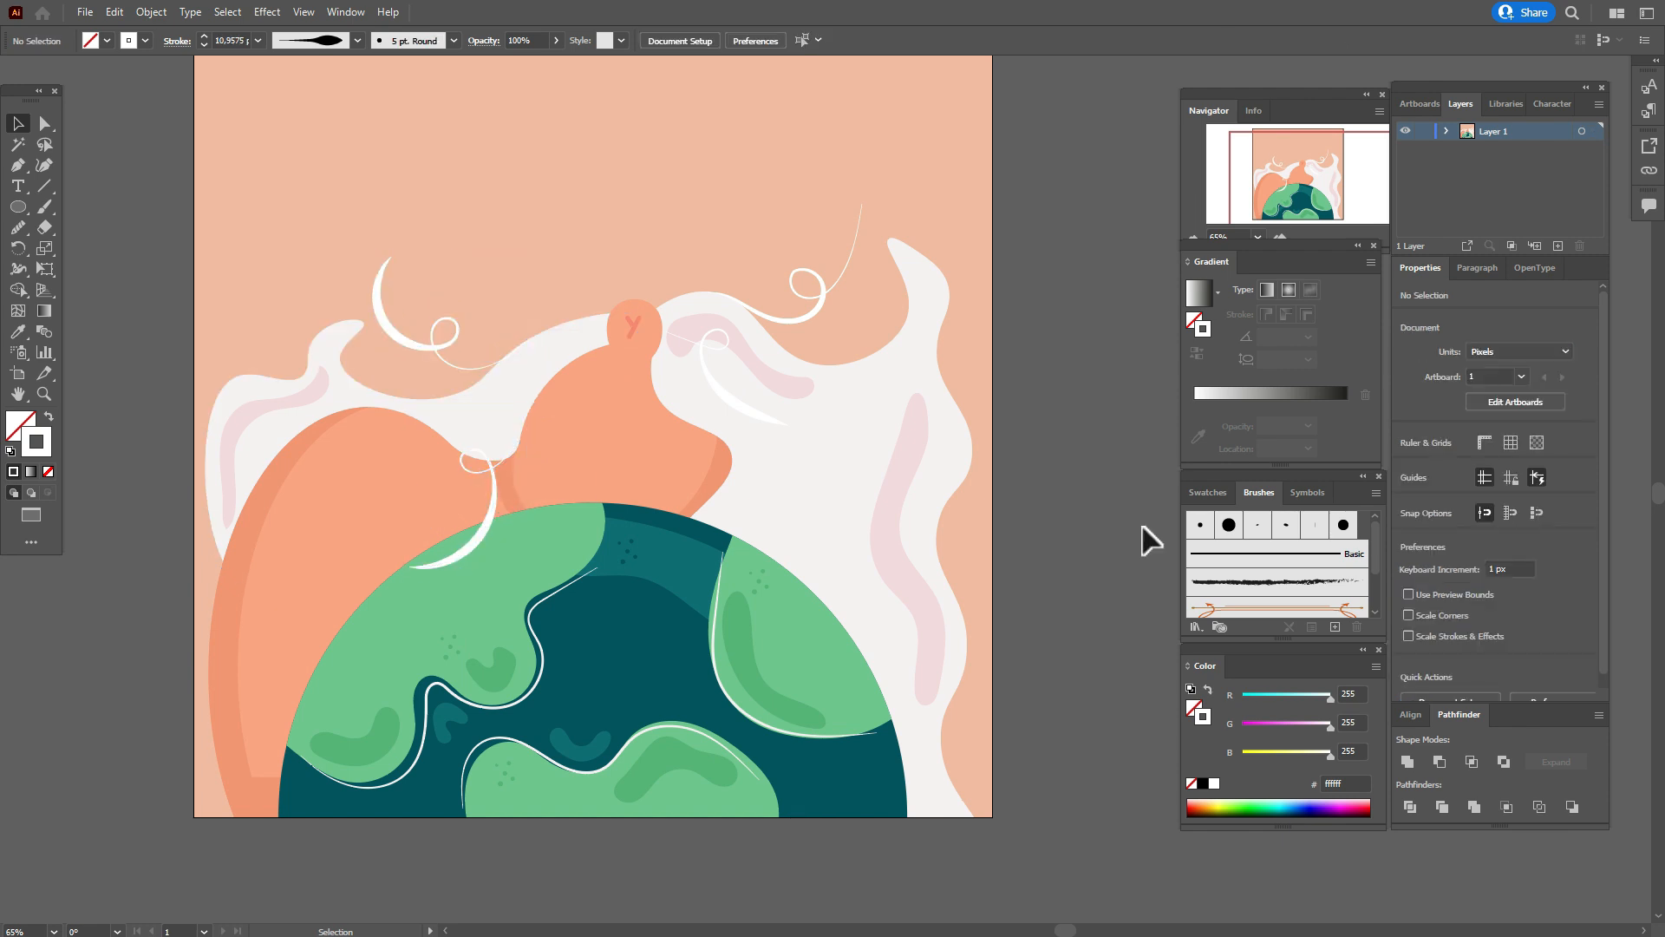
Draw a short tapered white 3 pt curve above the off-white band left of the small orange ellipse with the Pen tool.
{"action": "key", "text": "p"}
{"action": "left_click", "coordinate": [501, 340]}
{"action": "left_click_drag", "start_coordinate": [574, 311], "coordinate": [623, 311]}
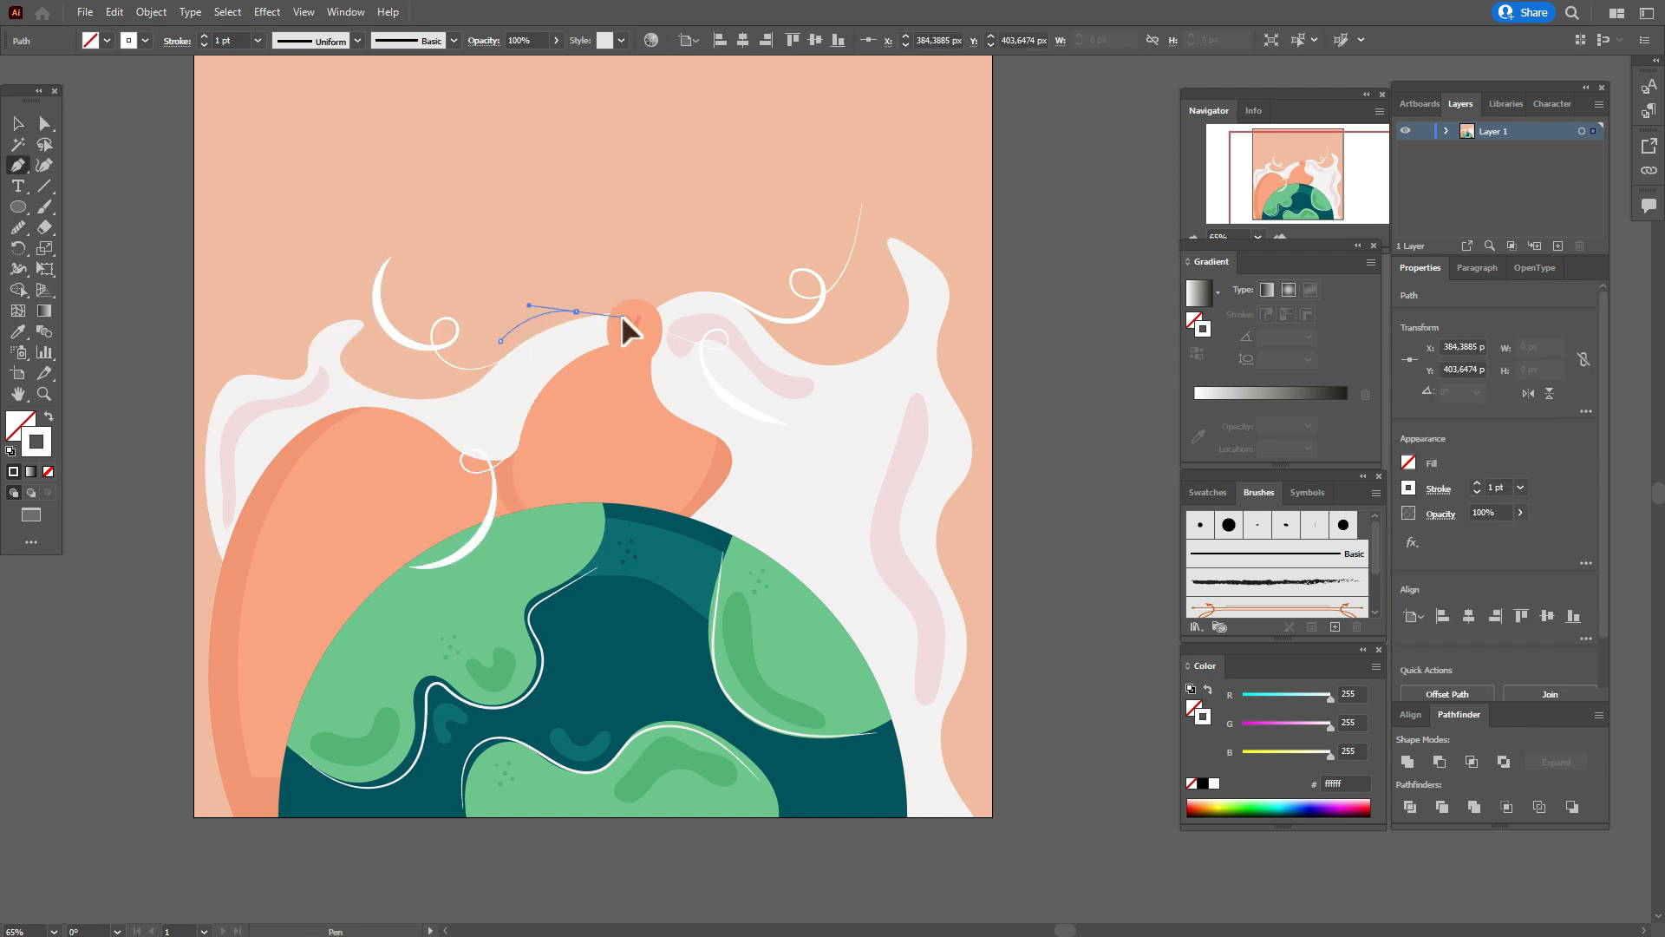
{"action": "key", "text": "Escape"}
{"action": "left_click", "coordinate": [1438, 489]}
{"action": "left_click", "coordinate": [1395, 717]}
{"action": "double_click", "coordinate": [1494, 486]}
{"action": "type", "text": "3"}
{"action": "key", "text": "Return"}
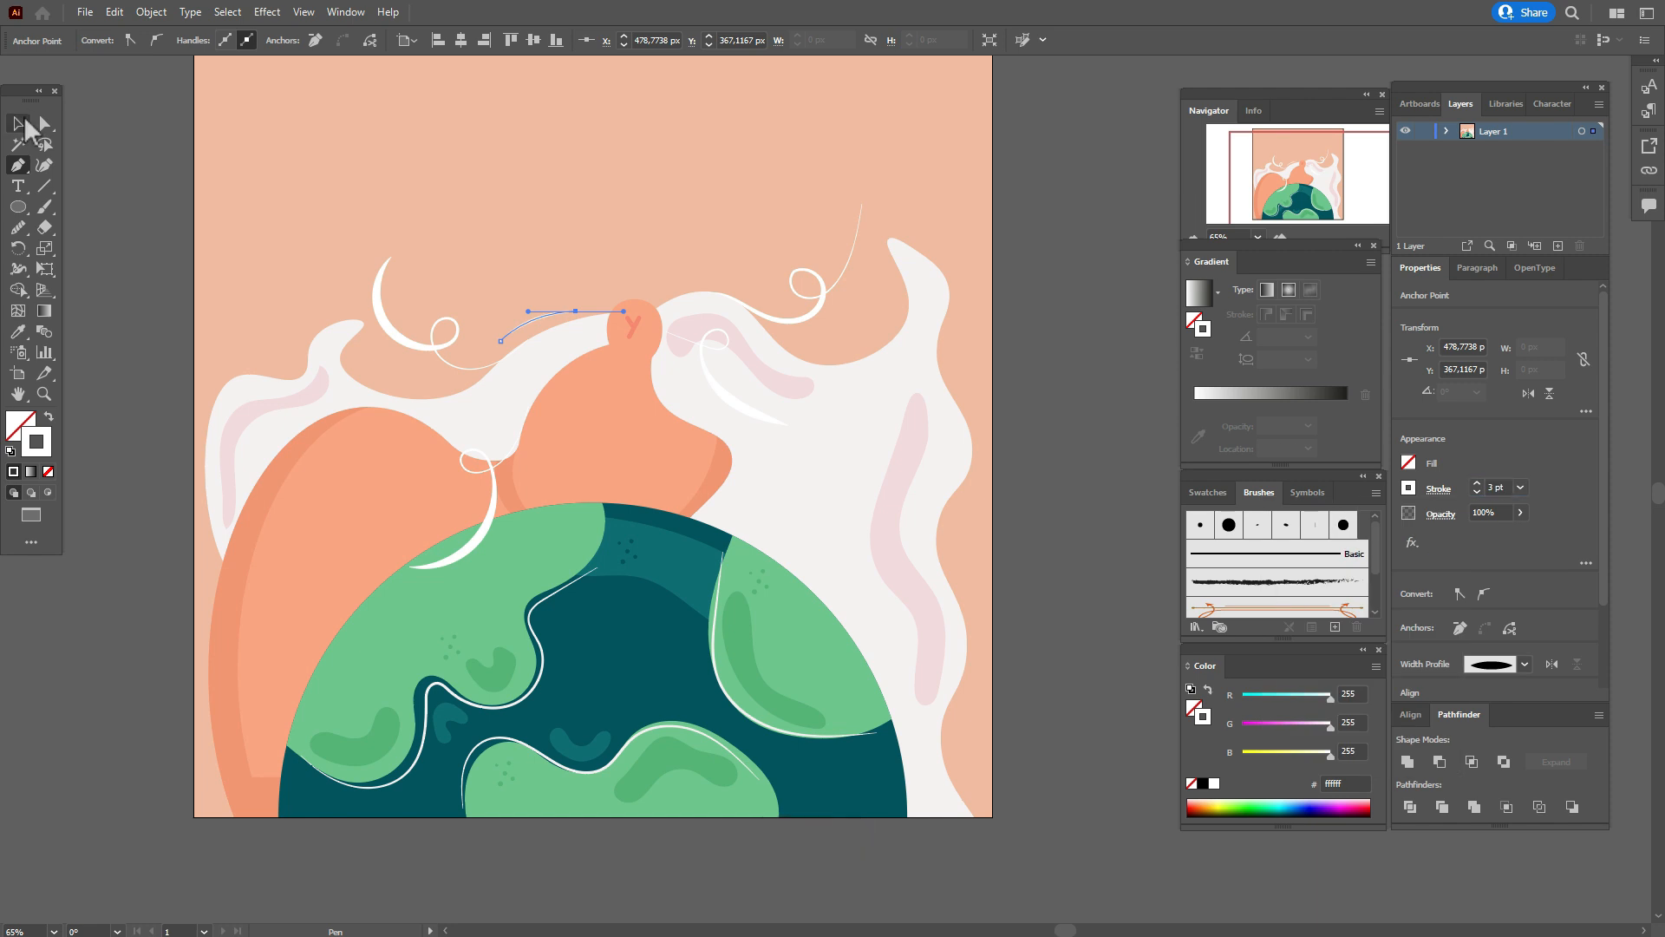
Draw a short tapered white 5 pt curve beside the upper-right curl's tip with the Pen tool.
{"action": "left_click", "coordinate": [20, 124]}
{"action": "left_click", "coordinate": [109, 150]}
{"action": "left_click", "coordinate": [18, 165]}
{"action": "left_click", "coordinate": [840, 189]}
{"action": "left_click_drag", "start_coordinate": [830, 257], "coordinate": [805, 289]}
{"action": "left_click", "coordinate": [1438, 488]}
{"action": "left_click", "coordinate": [1395, 717]}
{"action": "left_click", "coordinate": [1339, 585]}
{"action": "double_click", "coordinate": [1495, 485]}
{"action": "type", "text": "5"}
{"action": "key", "text": "Return"}
{"action": "left_click", "coordinate": [19, 124]}
{"action": "left_click", "coordinate": [1122, 383]}
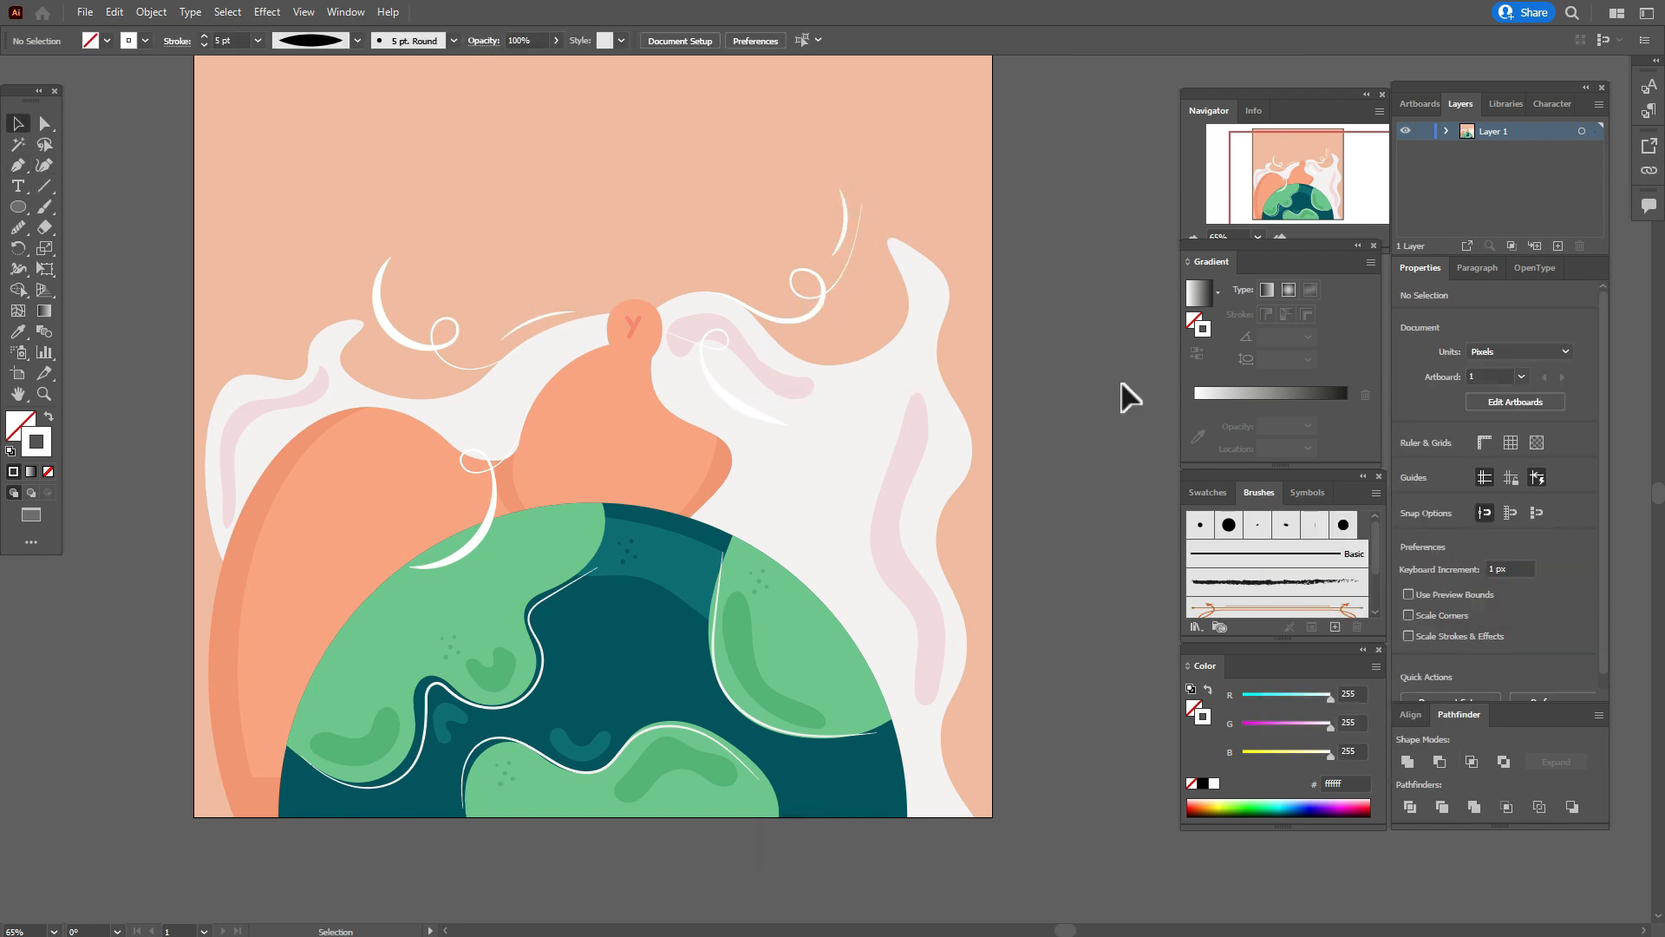
Paint thin white highlight strokes on the off-white areas along the left hump, the middle band and the right hump.
{"action": "left_click", "coordinate": [44, 206]}
{"action": "left_click_drag", "start_coordinate": [695, 409], "coordinate": [747, 515]}
{"action": "left_click_drag", "start_coordinate": [241, 491], "coordinate": [289, 435]}
{"action": "left_click_drag", "start_coordinate": [536, 355], "coordinate": [600, 335]}
{"action": "key", "text": "ctrl+z"}
Give the three new highlight strokes the tapered elliptical width profile and a 3 pt weight.
{"action": "left_click", "coordinate": [18, 124]}
{"action": "left_click", "coordinate": [273, 440]}
{"action": "left_click", "coordinate": [542, 346], "text": "shift"}
{"action": "left_click", "coordinate": [755, 457], "text": "shift"}
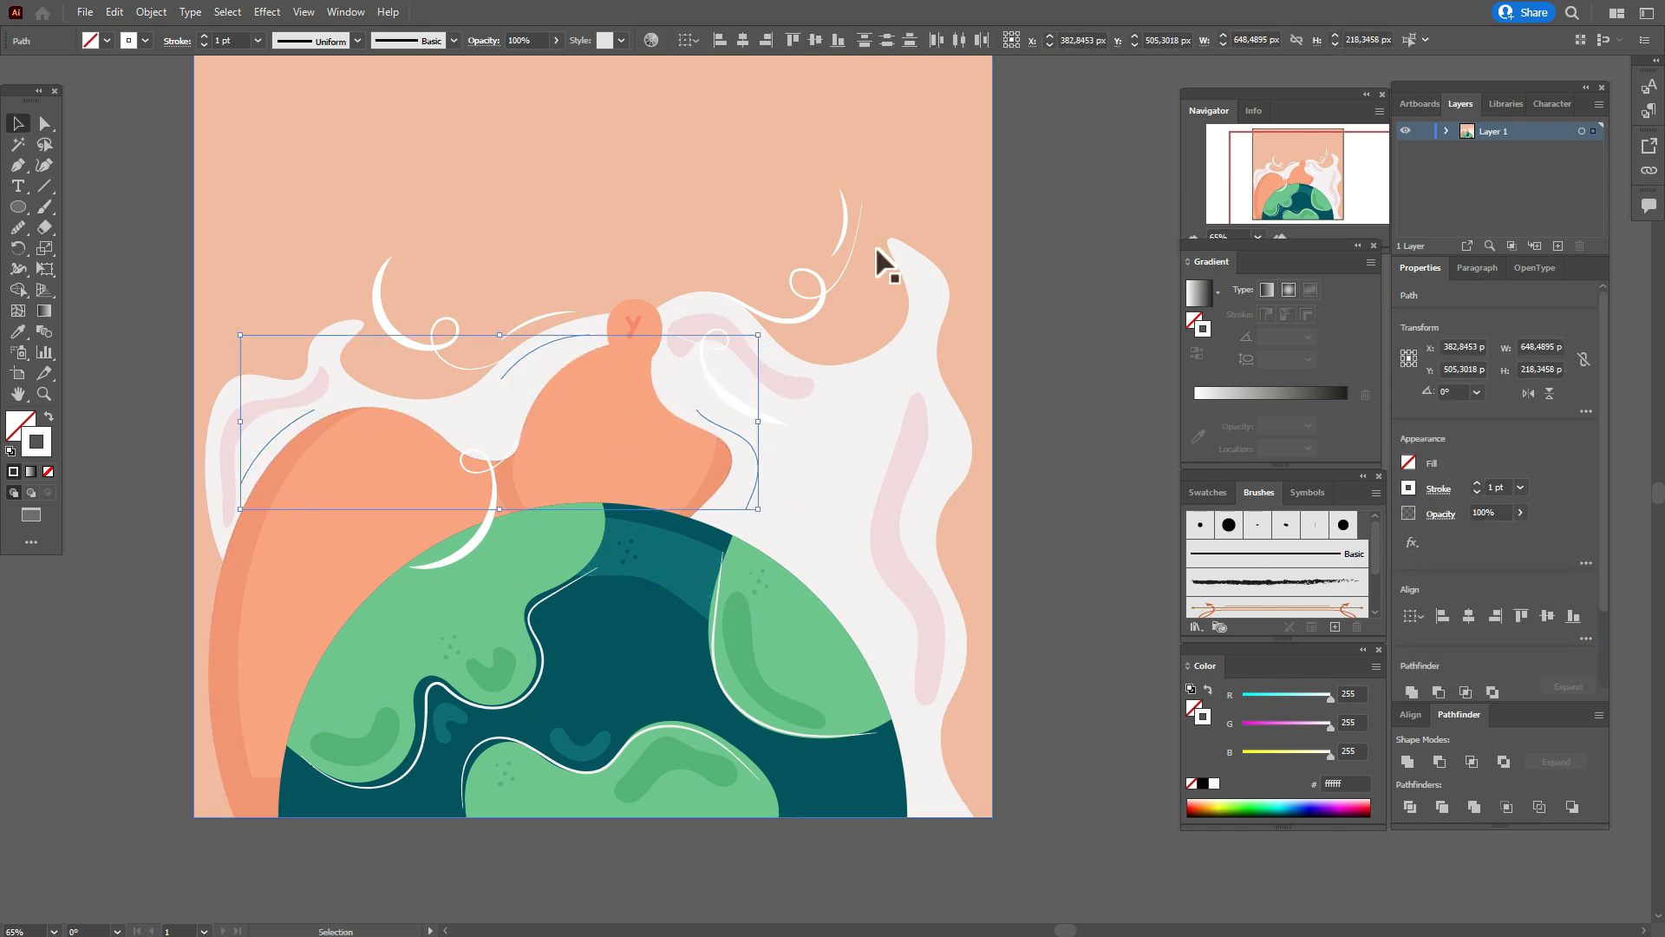
{"action": "left_click", "coordinate": [357, 40]}
{"action": "left_click", "coordinate": [305, 97]}
{"action": "double_click", "coordinate": [1493, 485]}
{"action": "type", "text": "3"}
{"action": "key", "text": "Return"}
{"action": "left_click", "coordinate": [1065, 529]}
Draw a tapered white 3 pt highlight curve along the tip of the right off-white flame with the Pen tool.
{"action": "left_click", "coordinate": [24, 164]}
{"action": "left_click", "coordinate": [908, 258]}
{"action": "left_click_drag", "start_coordinate": [928, 345], "coordinate": [898, 416]}
{"action": "left_click", "coordinate": [1438, 488]}
{"action": "left_click", "coordinate": [1396, 759]}
{"action": "left_click", "coordinate": [1349, 591]}
{"action": "double_click", "coordinate": [1488, 485]}
{"action": "type", "text": "3"}
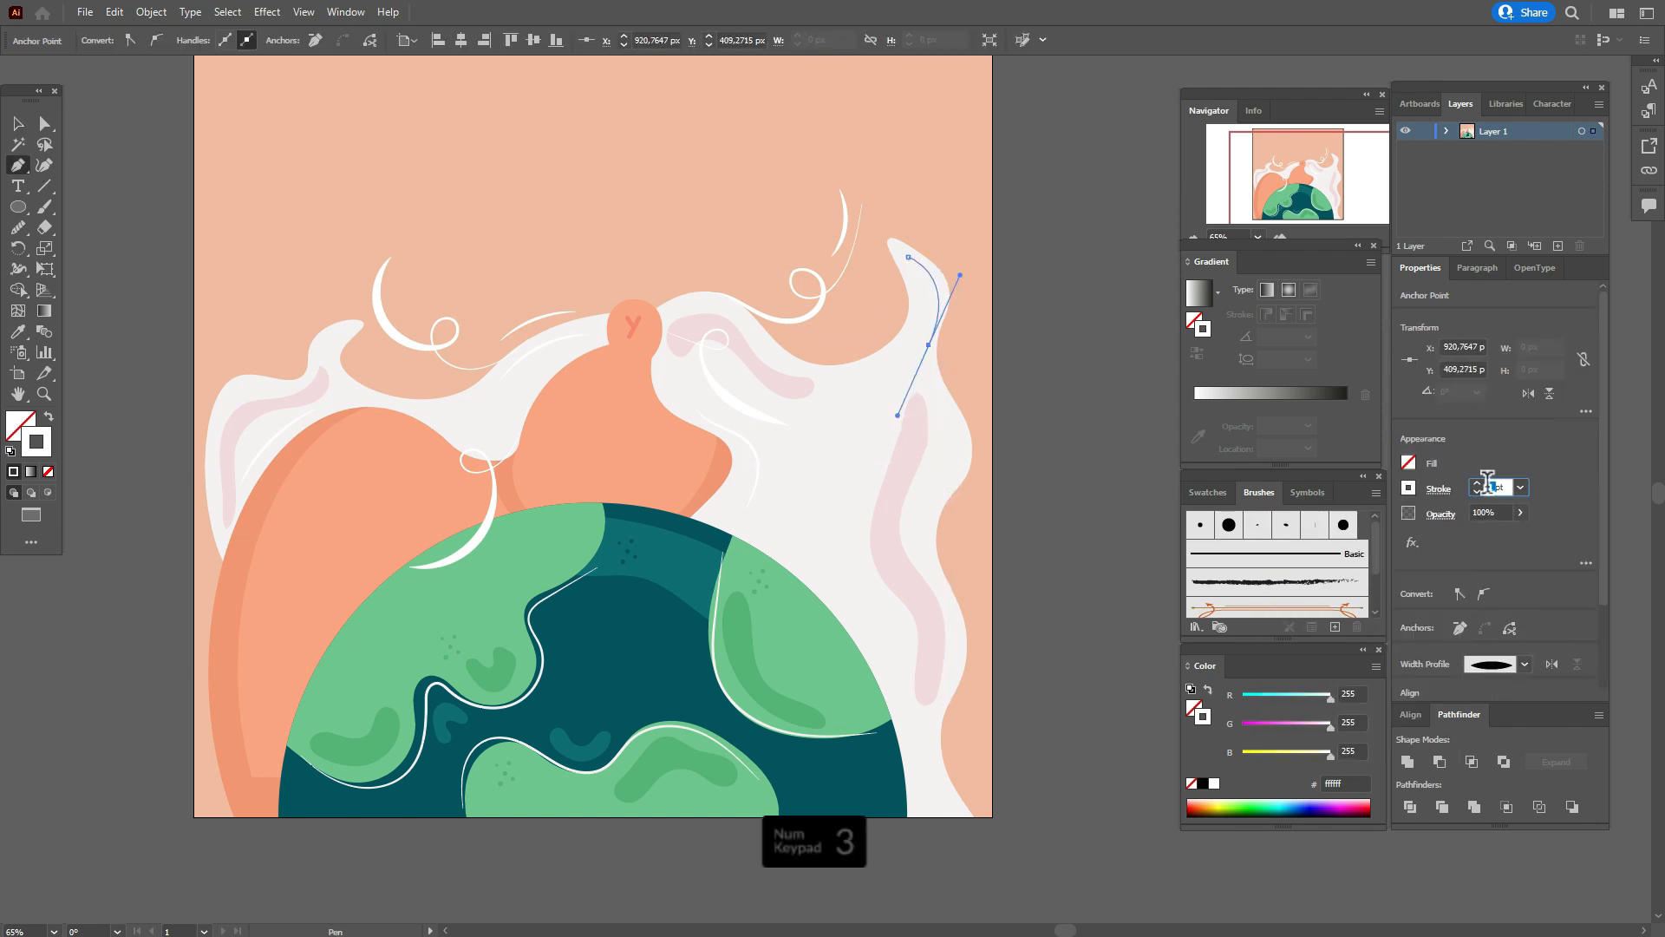
{"action": "key", "text": "Return"}
{"action": "left_click", "coordinate": [18, 124]}
{"action": "left_click", "coordinate": [1059, 457]}
Stretch the upper-left curl upward, widen the upper-right curl, and adjust the lower-left curl downward over the globe's edge.
{"action": "left_click", "coordinate": [422, 347]}
{"action": "left_click_drag", "start_coordinate": [452, 257], "coordinate": [451, 238]}
{"action": "left_click", "coordinate": [809, 314]}
{"action": "left_click_drag", "start_coordinate": [862, 264], "coordinate": [877, 262]}
{"action": "left_click", "coordinate": [1032, 315]}
{"action": "left_click", "coordinate": [479, 520]}
{"action": "left_click_drag", "start_coordinate": [457, 584], "coordinate": [483, 549]}
{"action": "left_click", "coordinate": [1071, 568]}
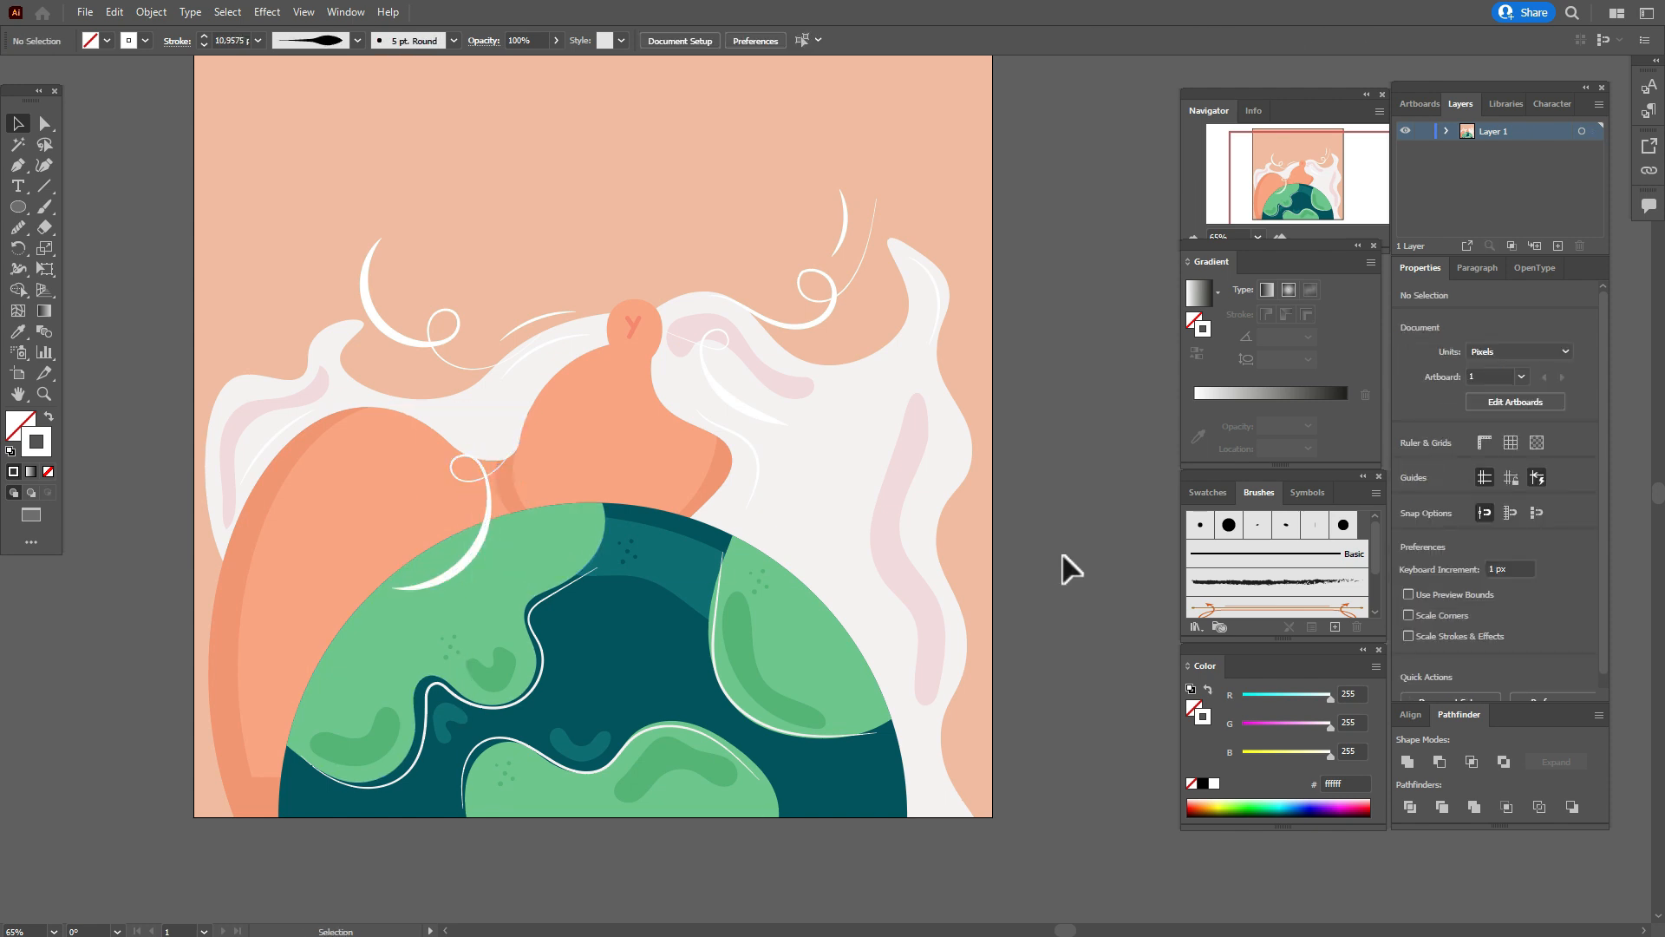
Reshape the left hump's darker shading by moving its lower anchors so the shading reaches the artboard's bottom edge.
{"action": "left_click", "coordinate": [272, 799]}
{"action": "left_click", "coordinate": [46, 124]}
{"action": "left_click", "coordinate": [220, 776]}
{"action": "left_click_drag", "start_coordinate": [220, 776], "coordinate": [300, 771]}
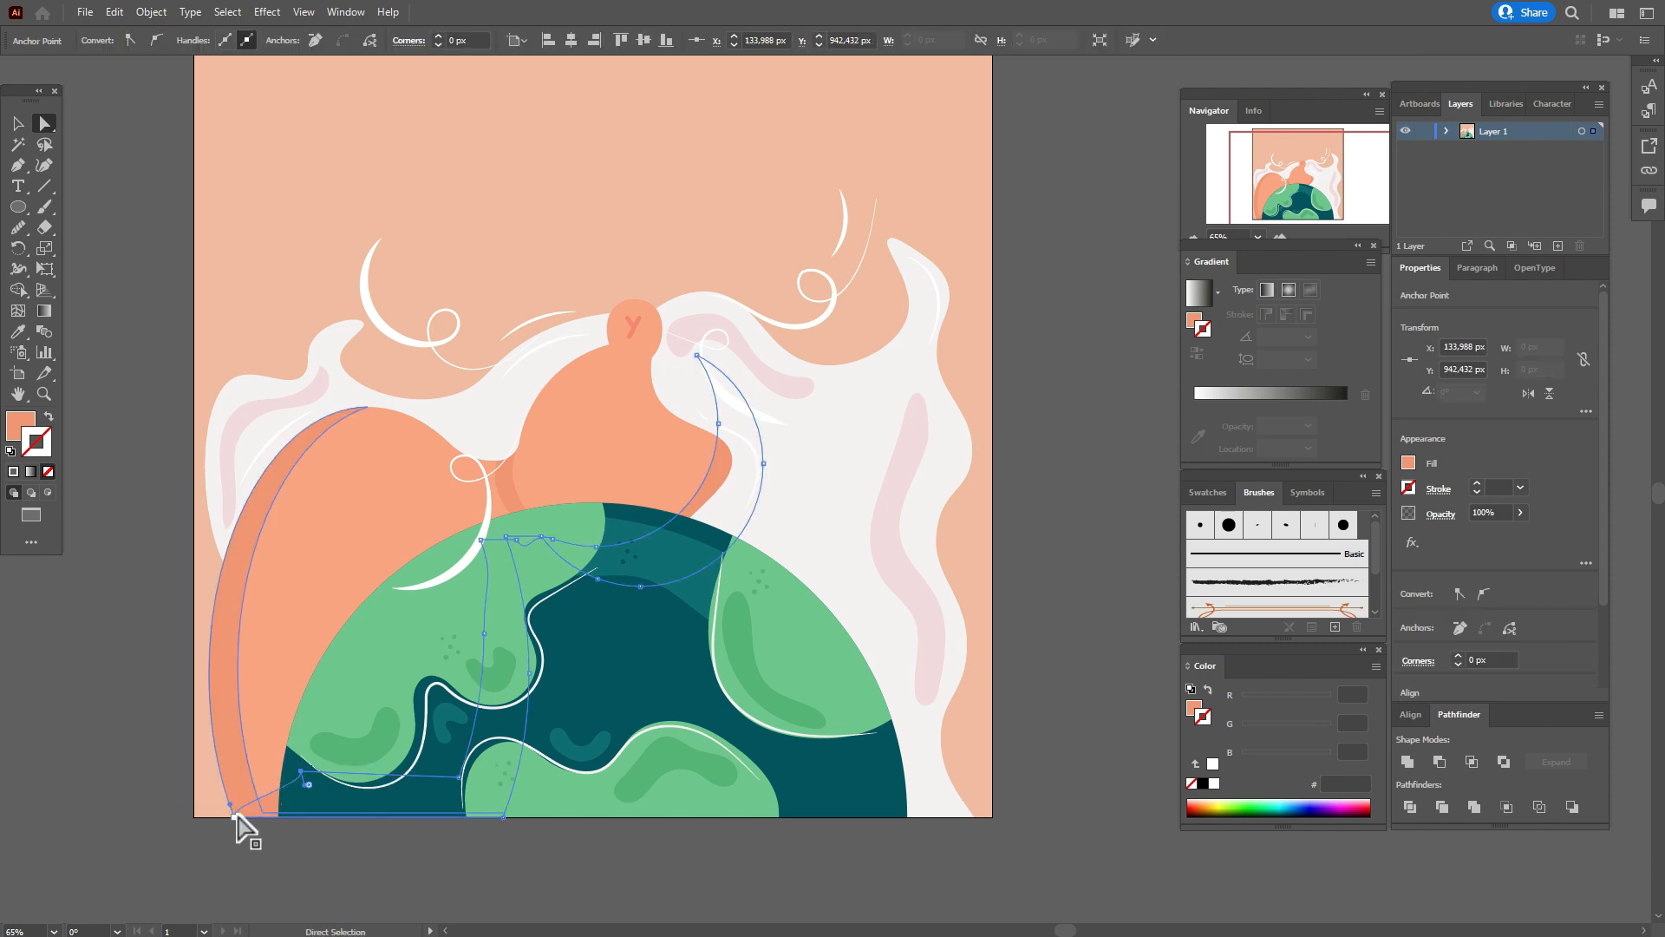
{"action": "left_click_drag", "start_coordinate": [237, 817], "coordinate": [270, 815]}
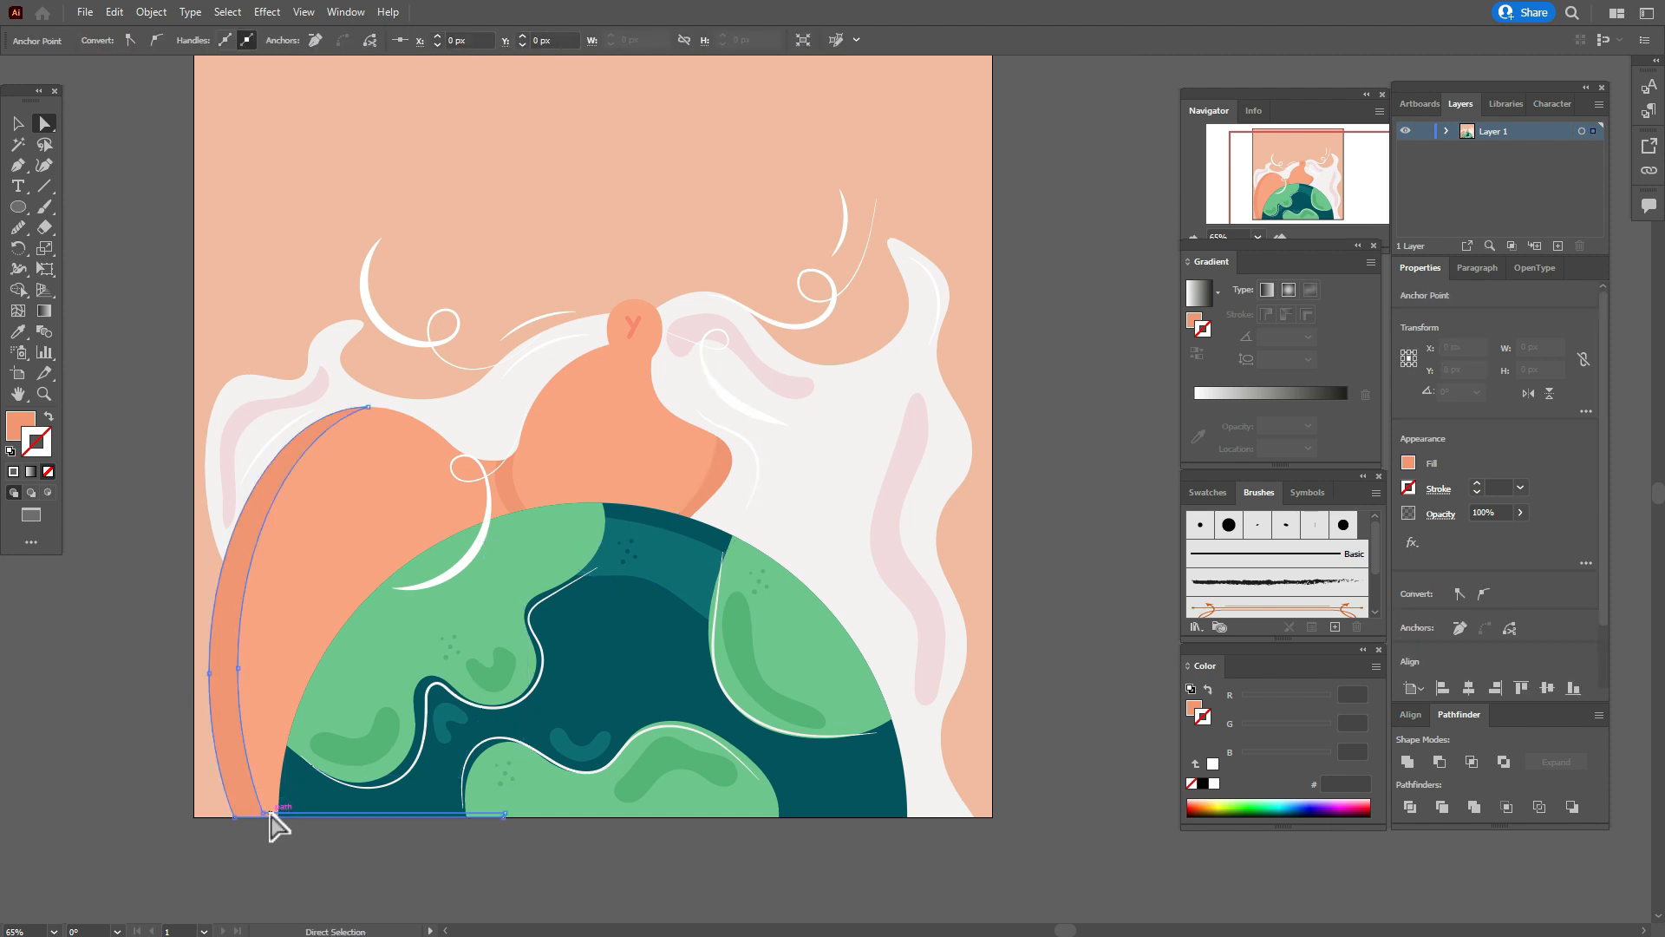
Nudge the two bottom anchors of the left hump's shading down onto the artboard edge.
{"action": "left_click", "coordinate": [262, 814]}
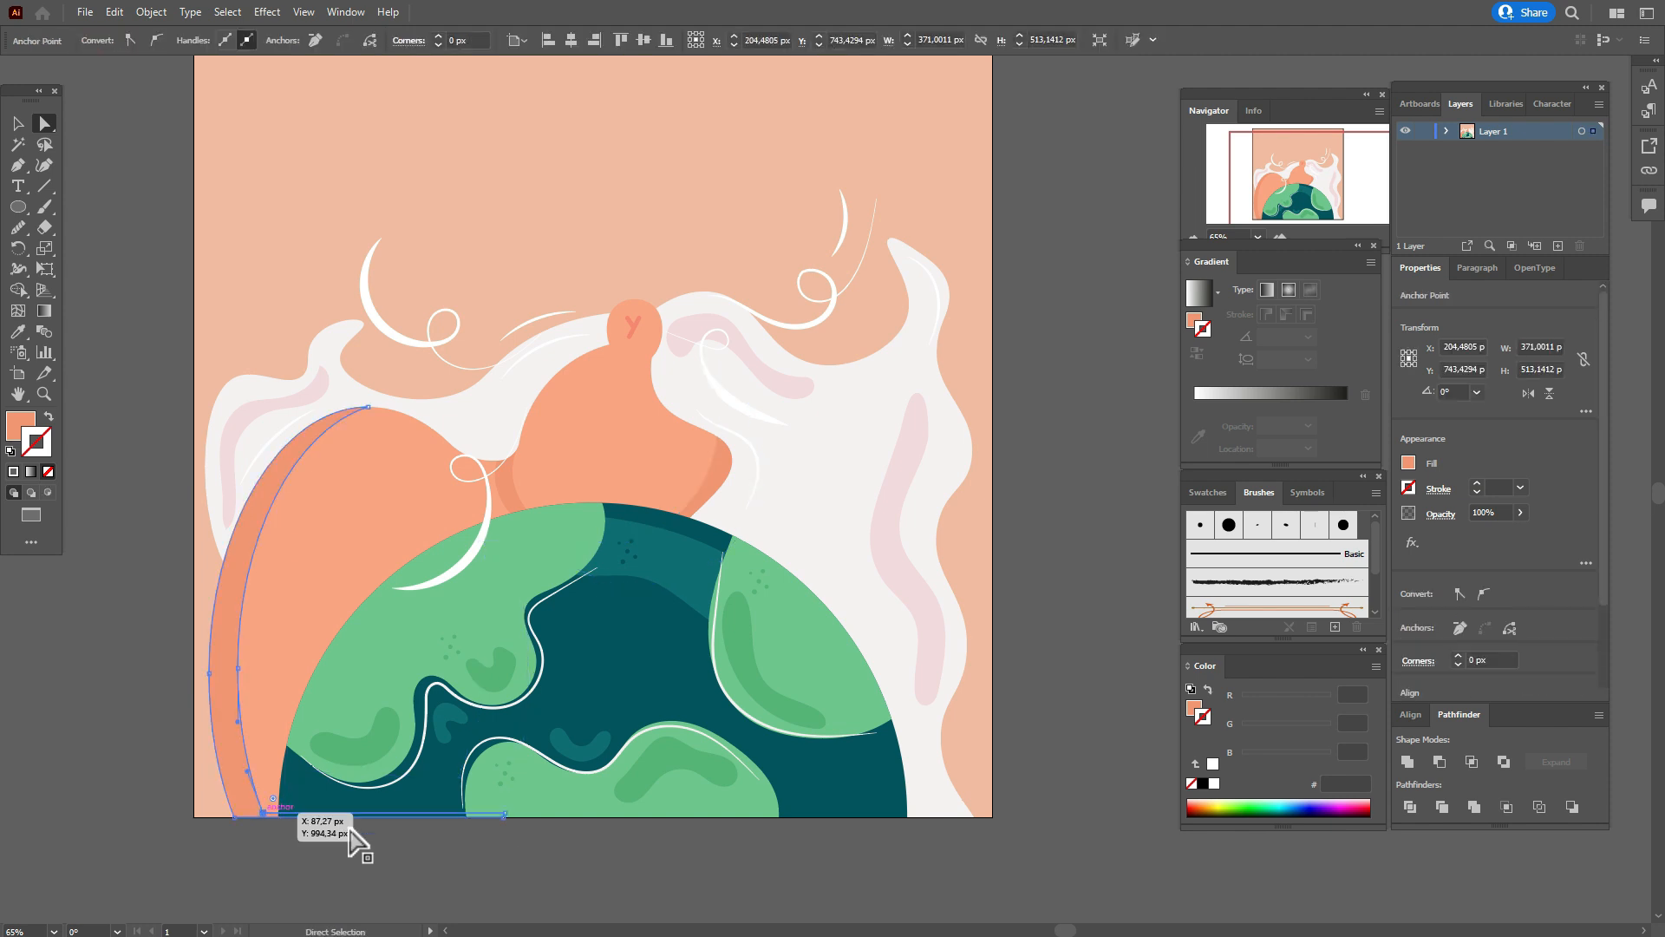
{"action": "left_click", "coordinate": [505, 815], "text": "shift"}
{"action": "key", "text": "Down"}
{"action": "key", "text": "Down"}
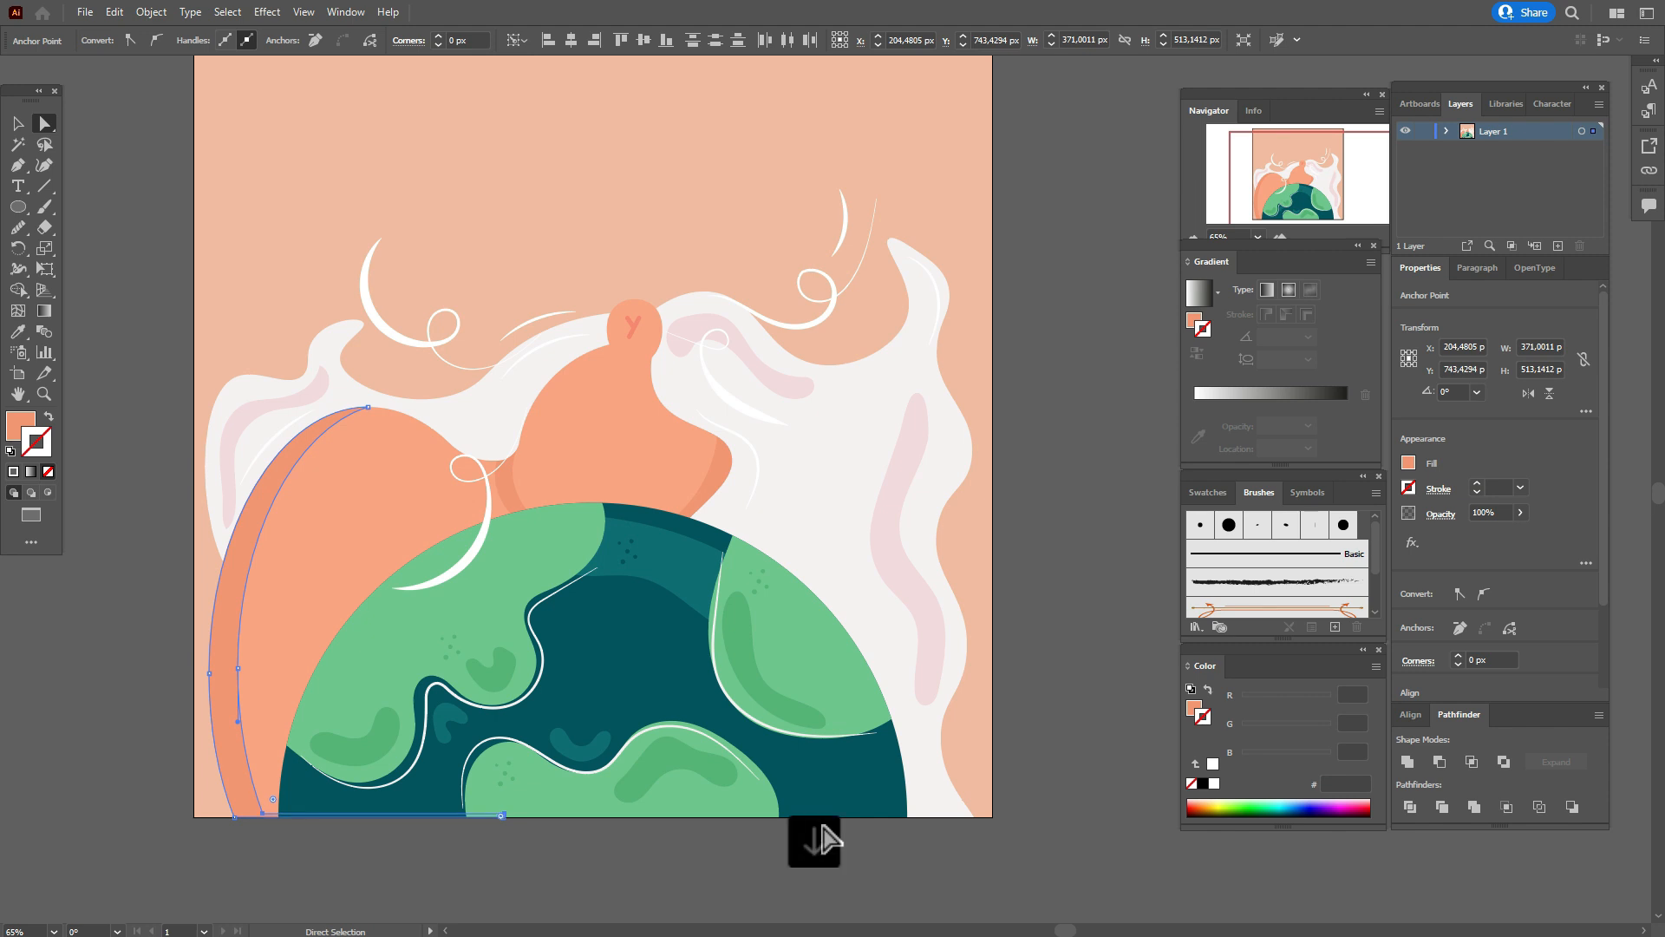
{"action": "key", "text": "Down"}
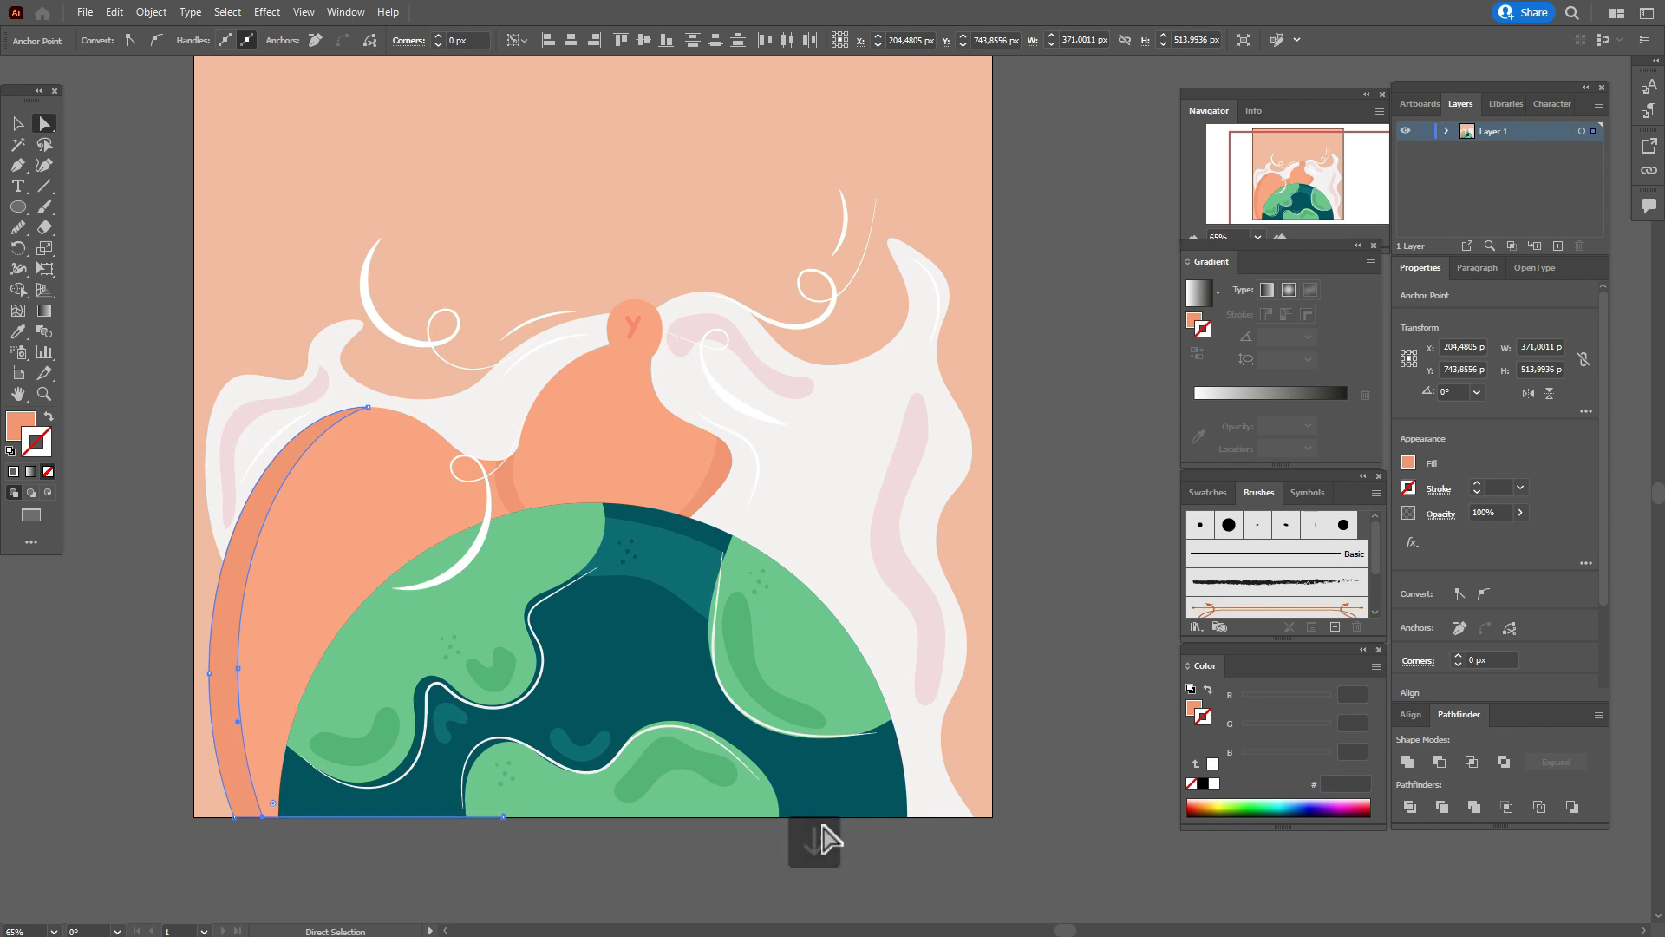
{"action": "left_click", "coordinate": [1078, 653]}
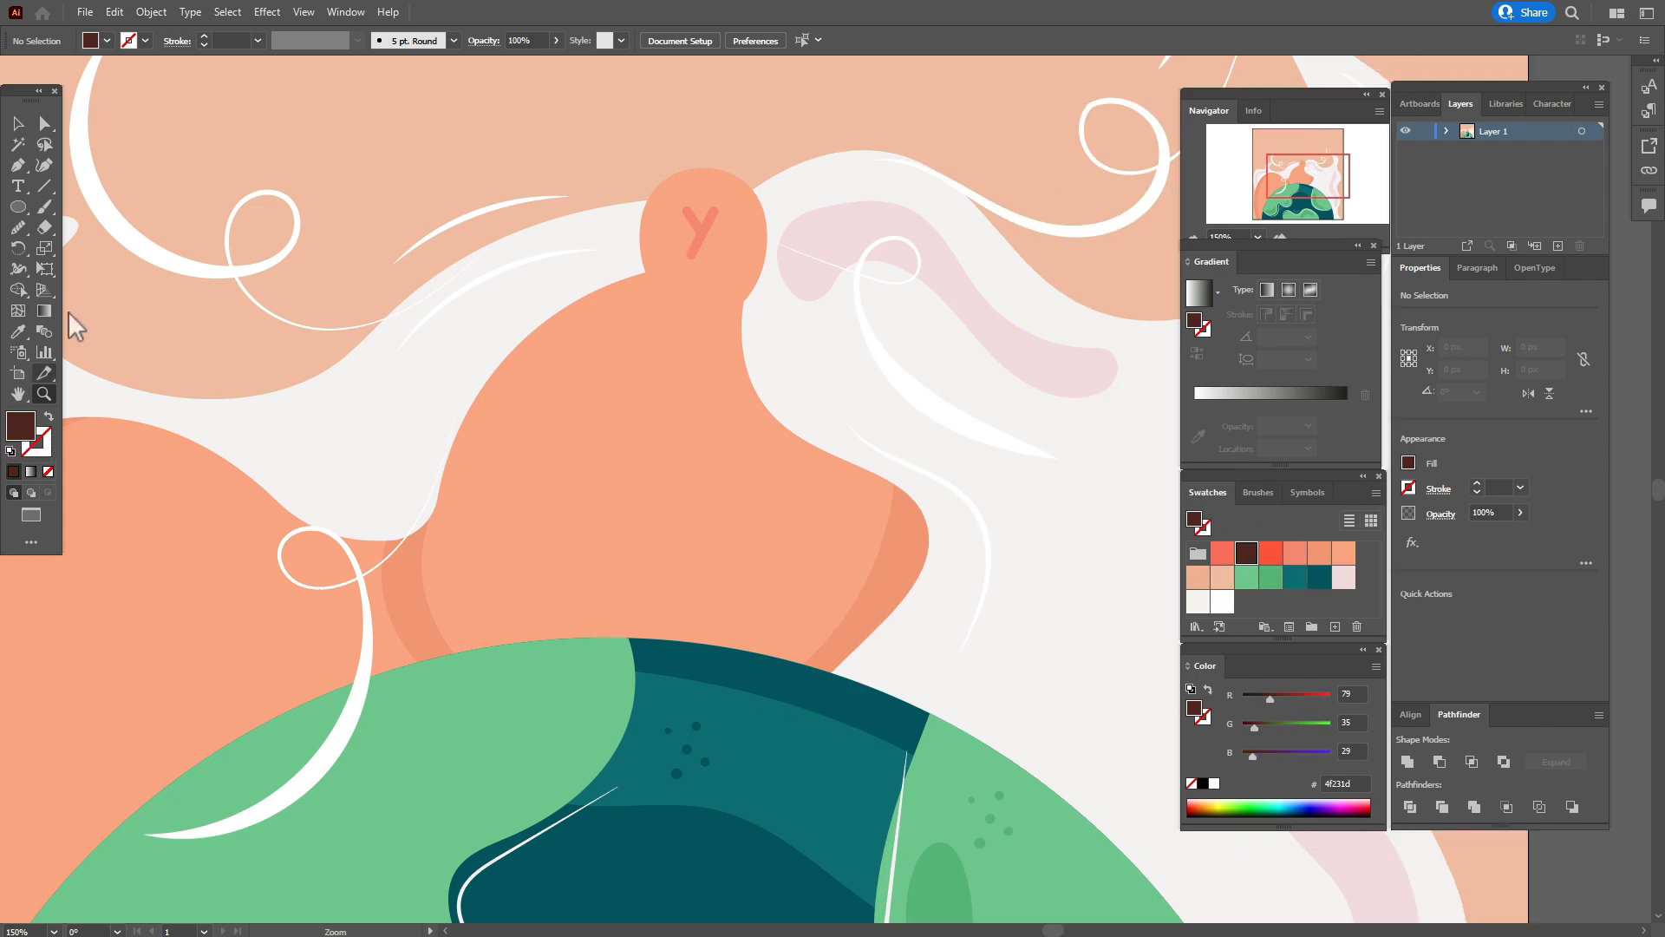
Get the Pen tool ready with the dark brown 4f231d fill for drawing around the small orange ellipse.
{"action": "left_click", "coordinate": [18, 167]}
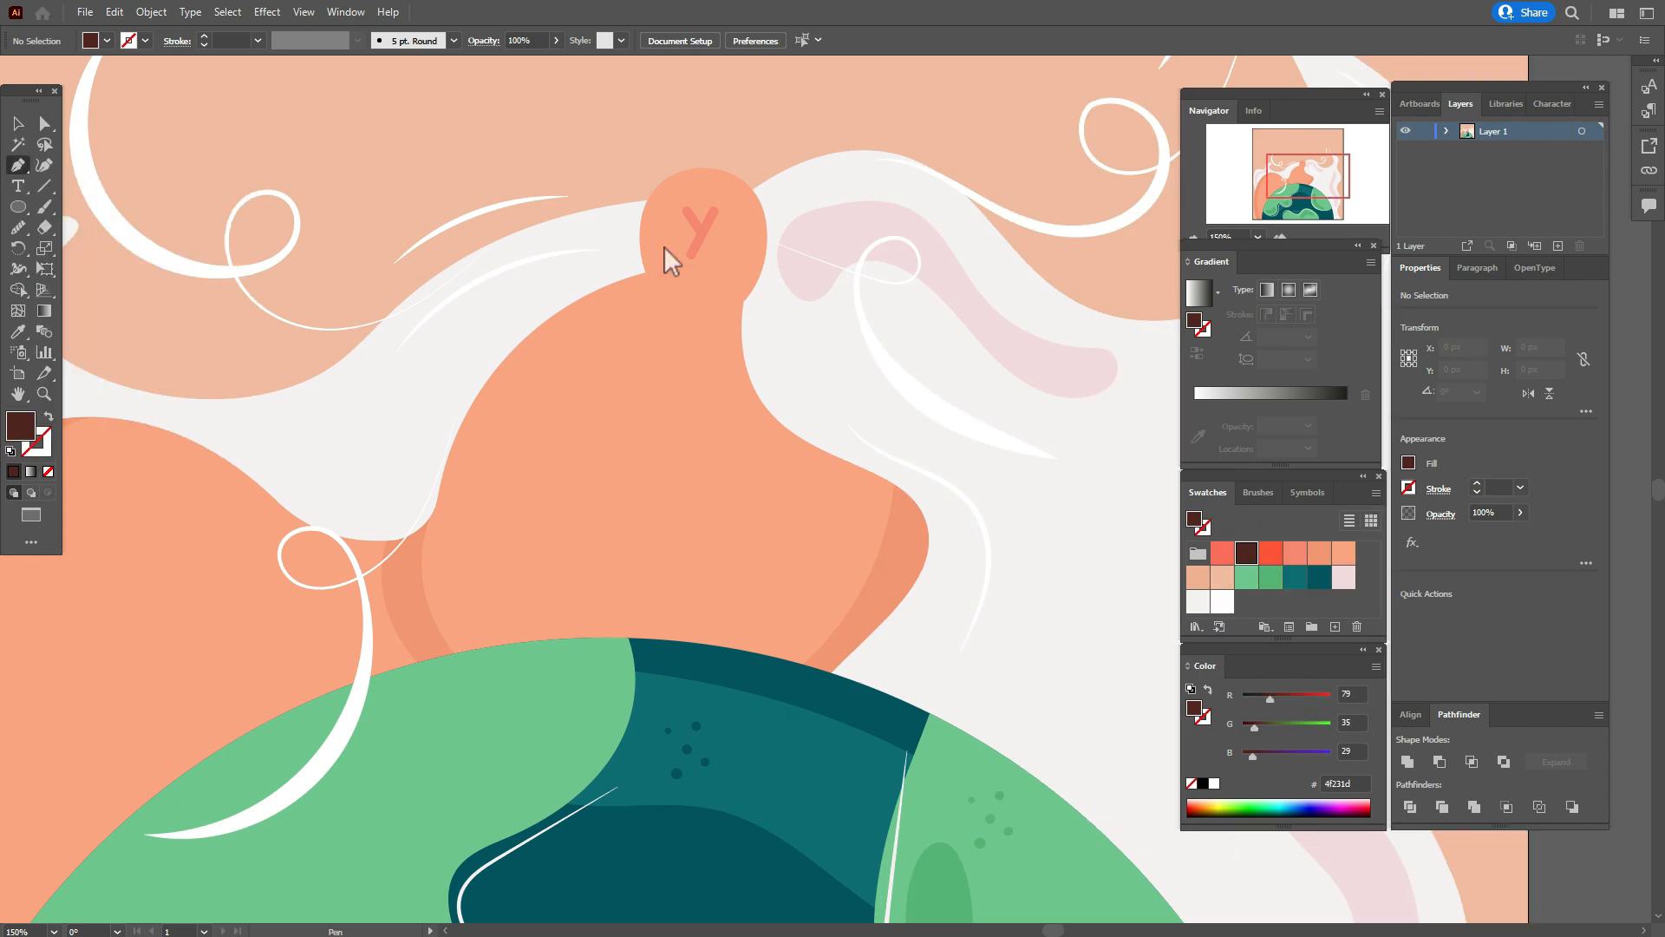
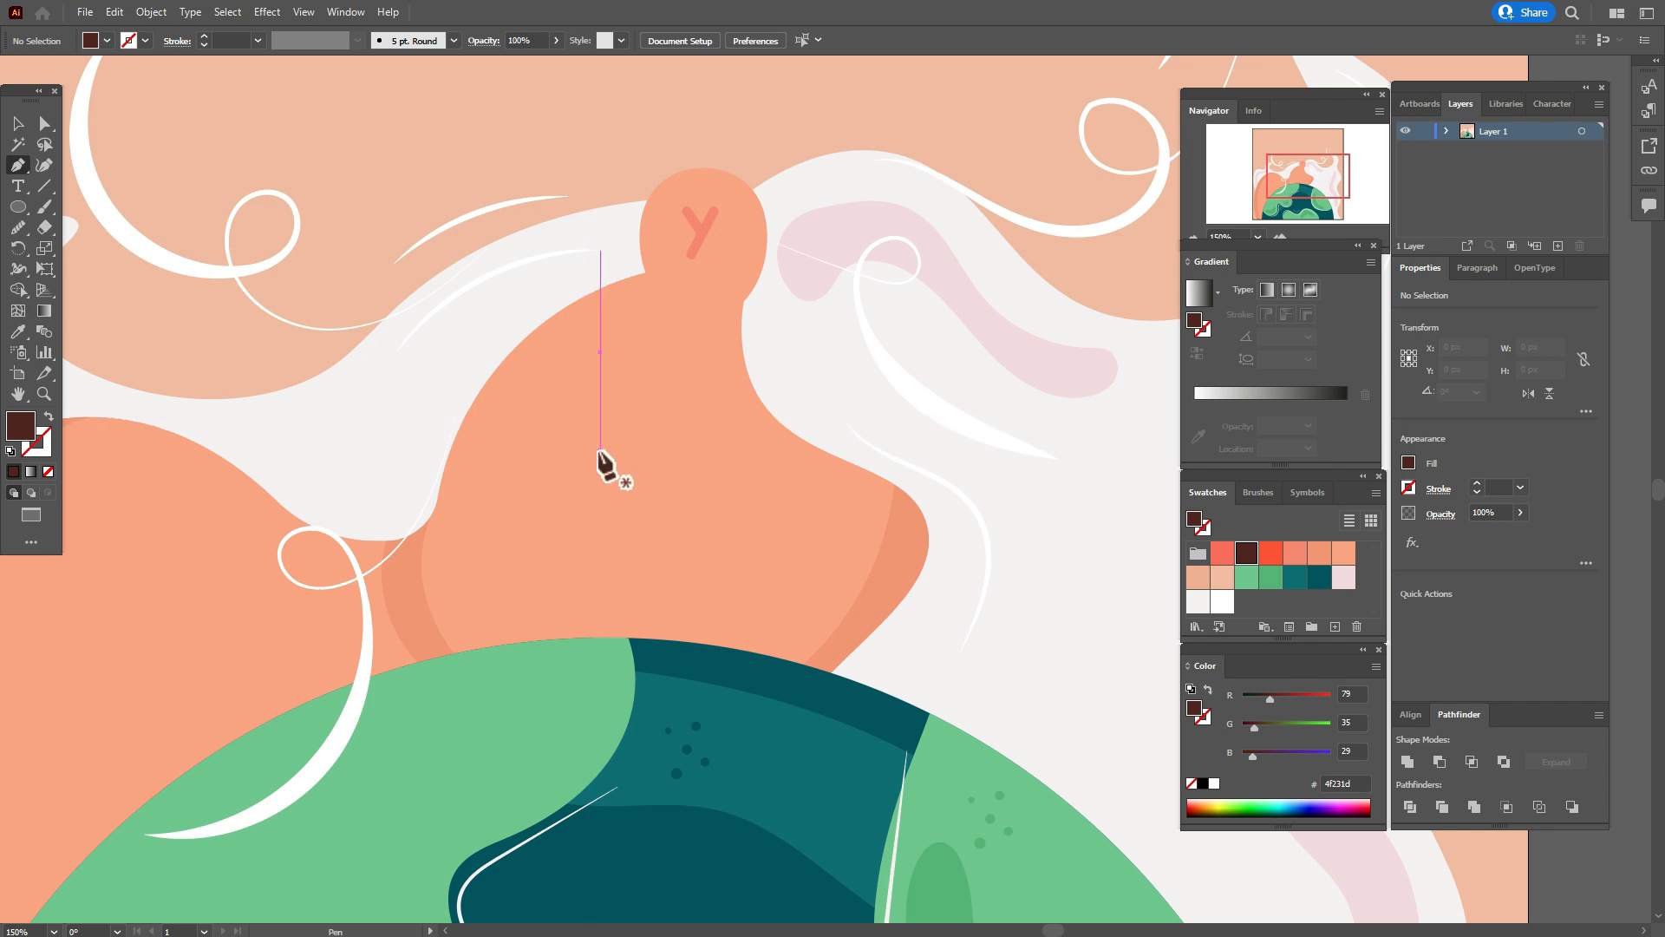
Draw a dark brown closed eye with three pointed lashes, about 65 by 26 px, on the orange head shape below the ear.
{"action": "left_click", "coordinate": [605, 451]}
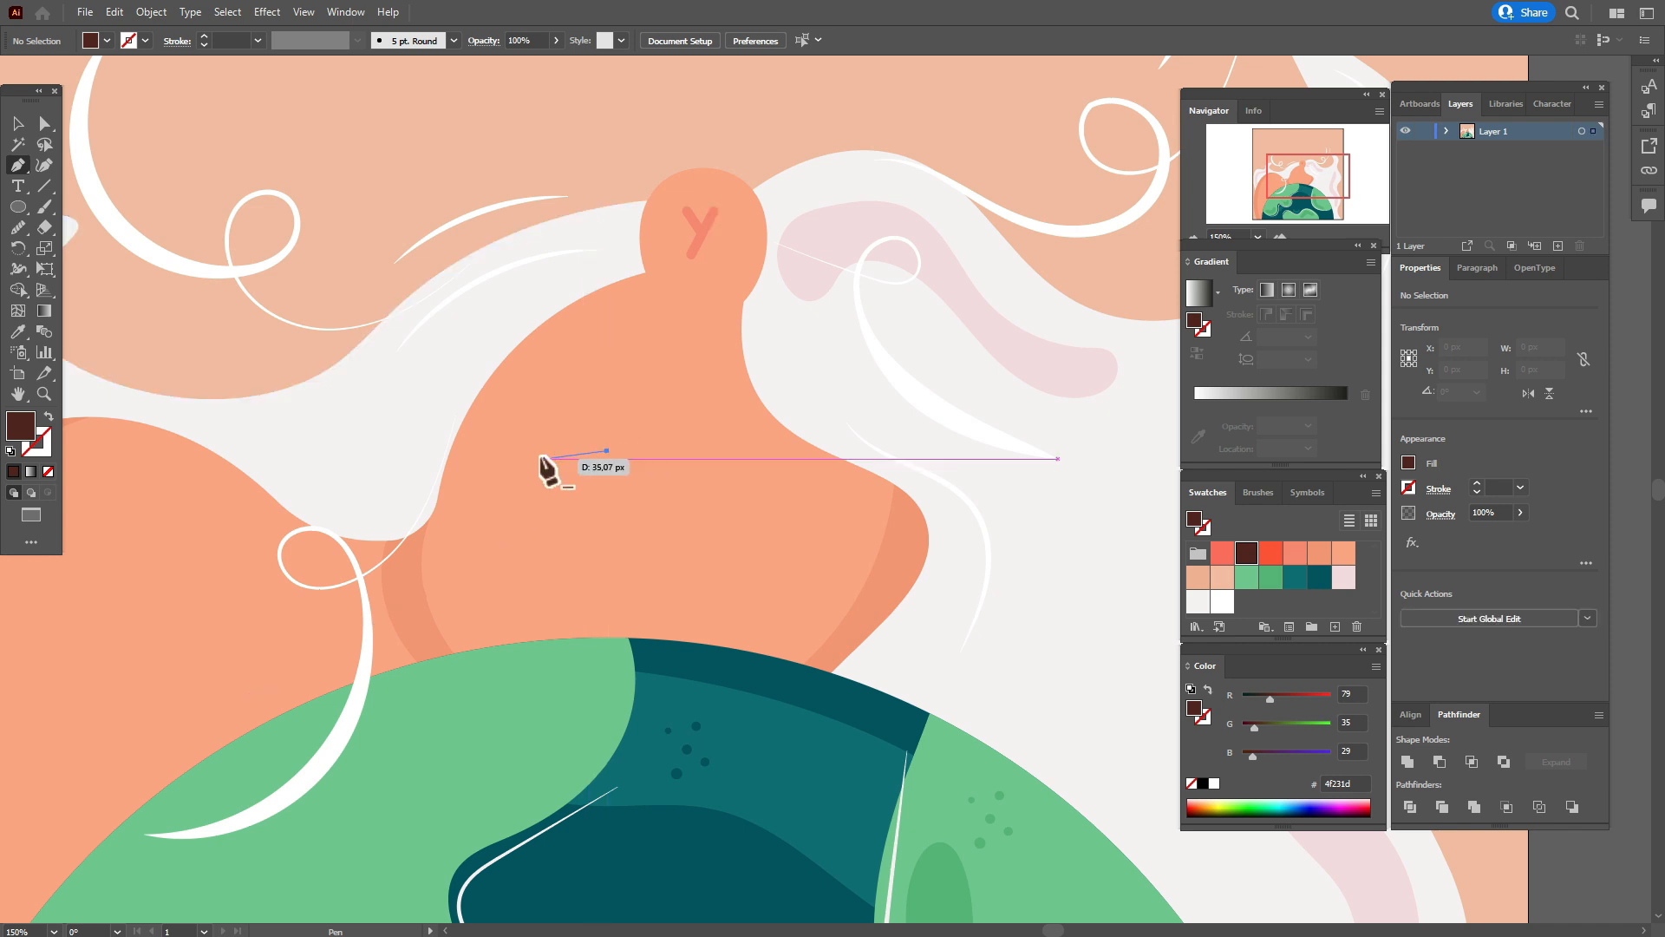
{"action": "left_click_drag", "start_coordinate": [499, 454], "coordinate": [468, 479]}
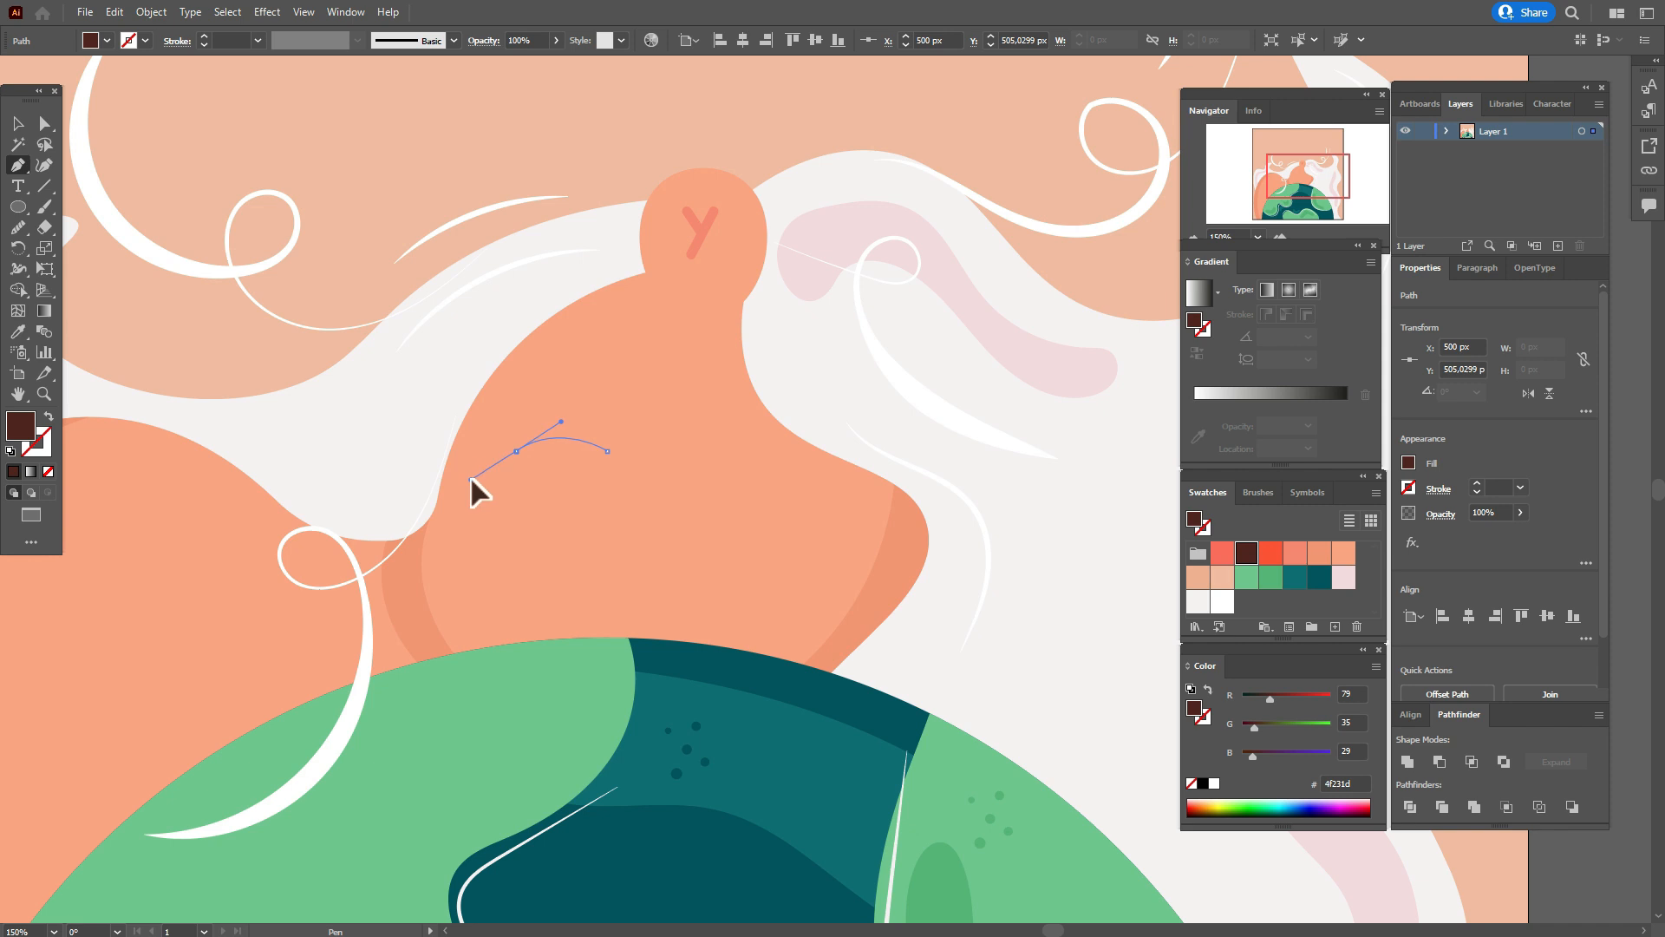
{"action": "left_click_drag", "start_coordinate": [470, 476], "coordinate": [471, 473]}
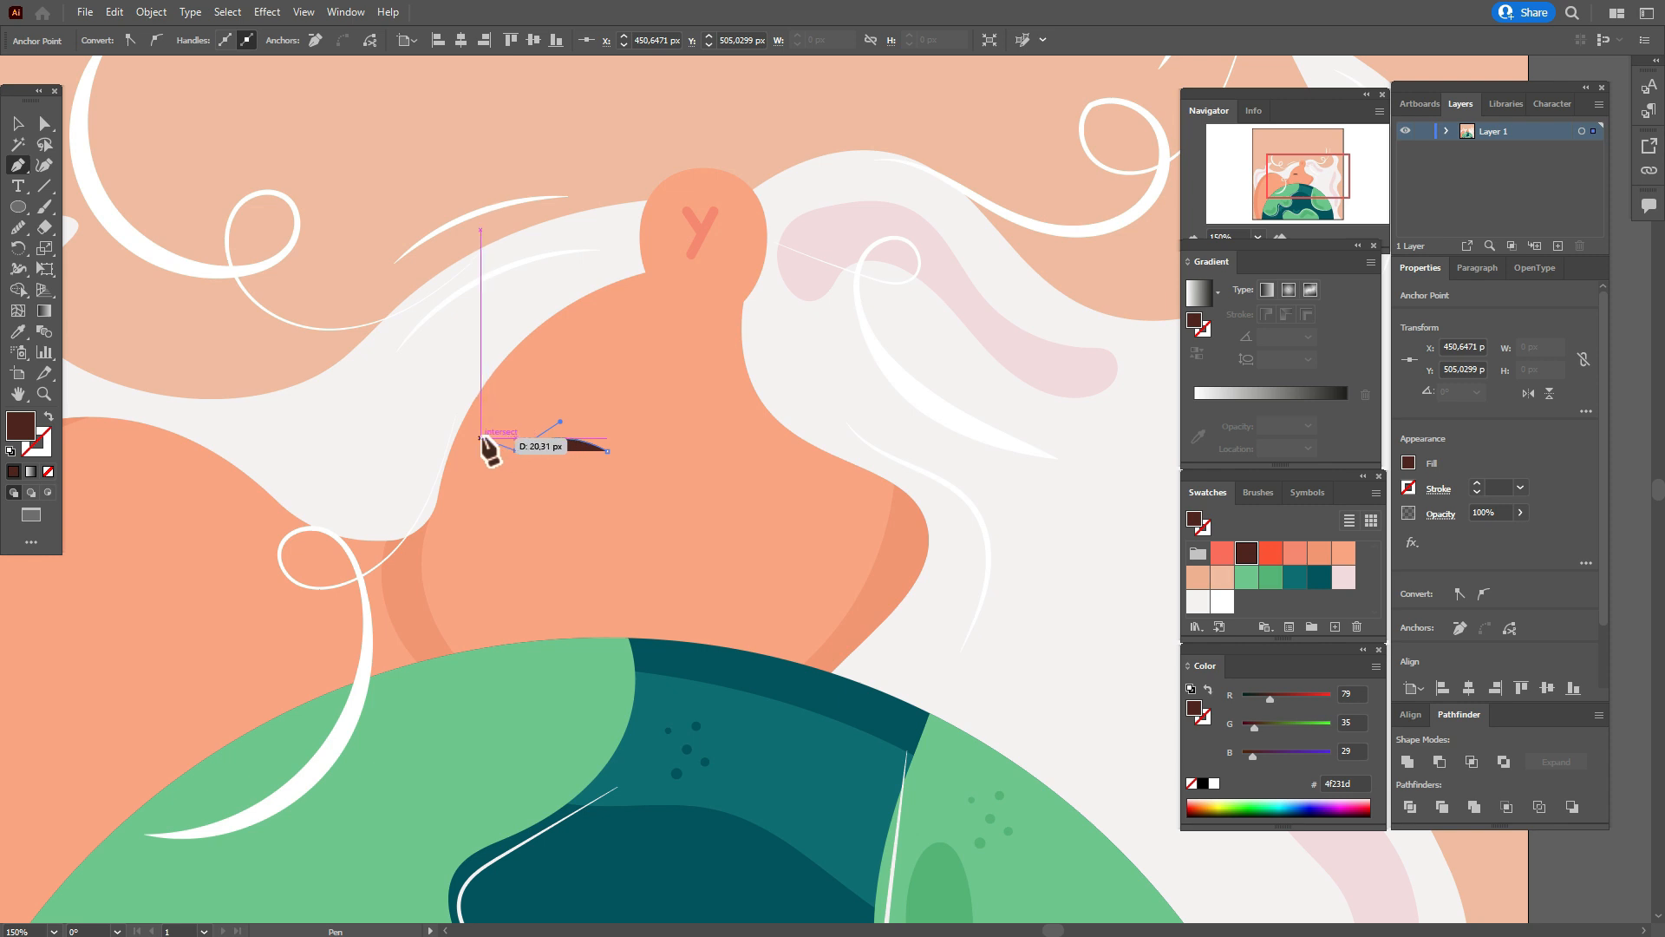
{"action": "left_click_drag", "start_coordinate": [484, 437], "coordinate": [524, 432]}
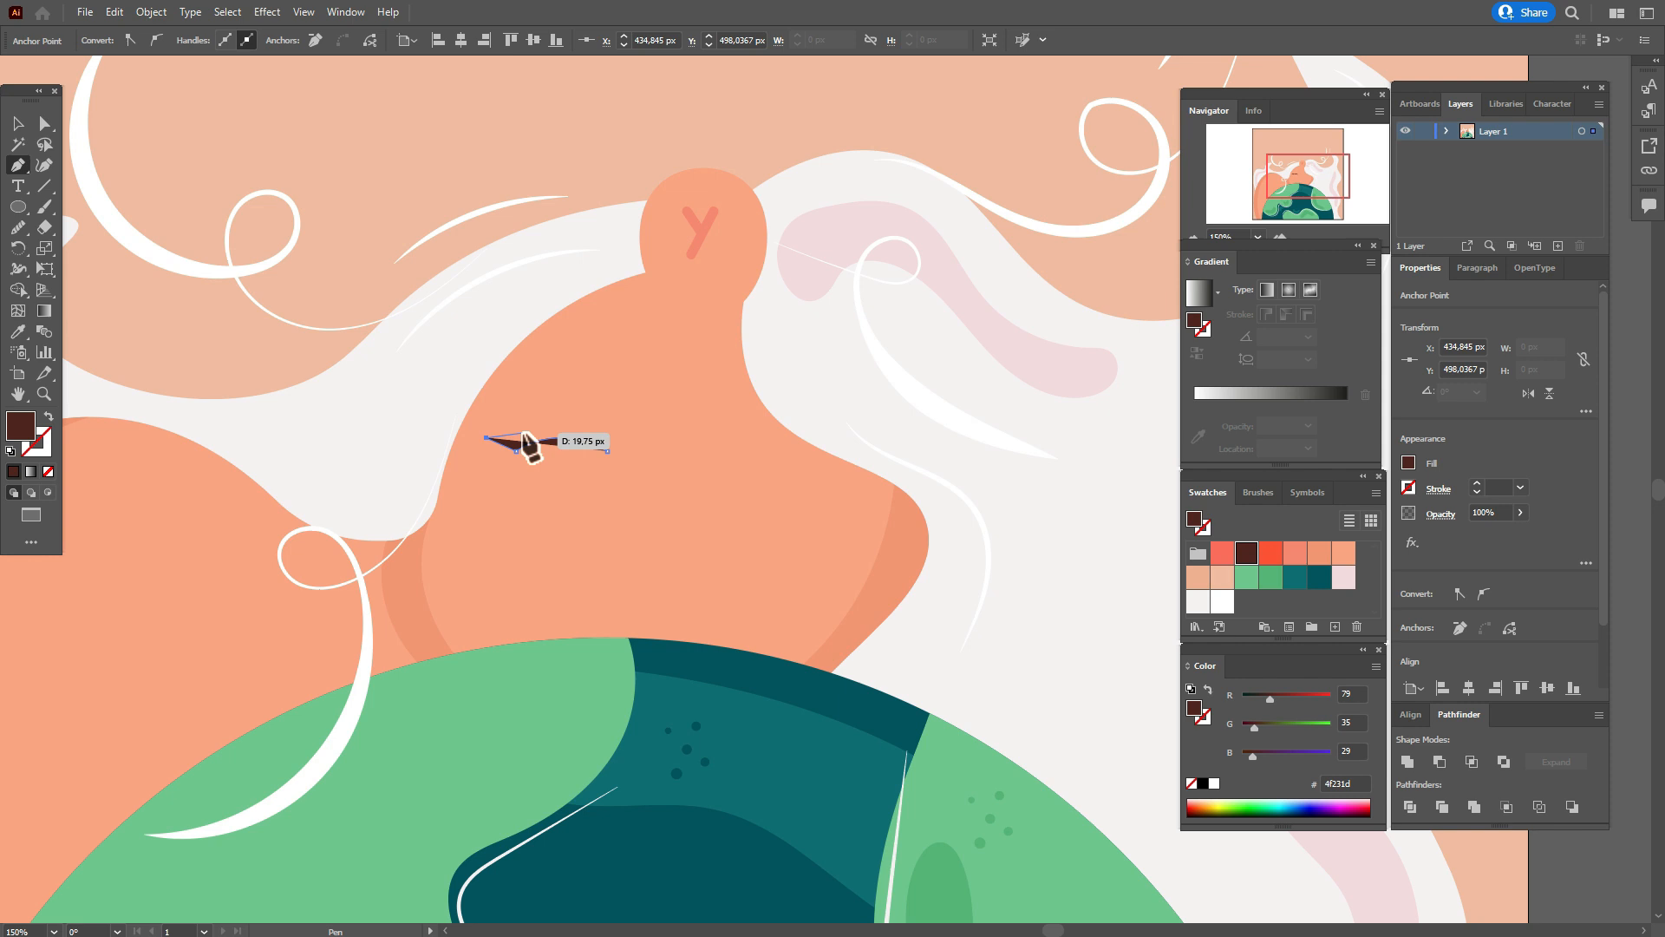
{"action": "left_click", "coordinate": [522, 433]}
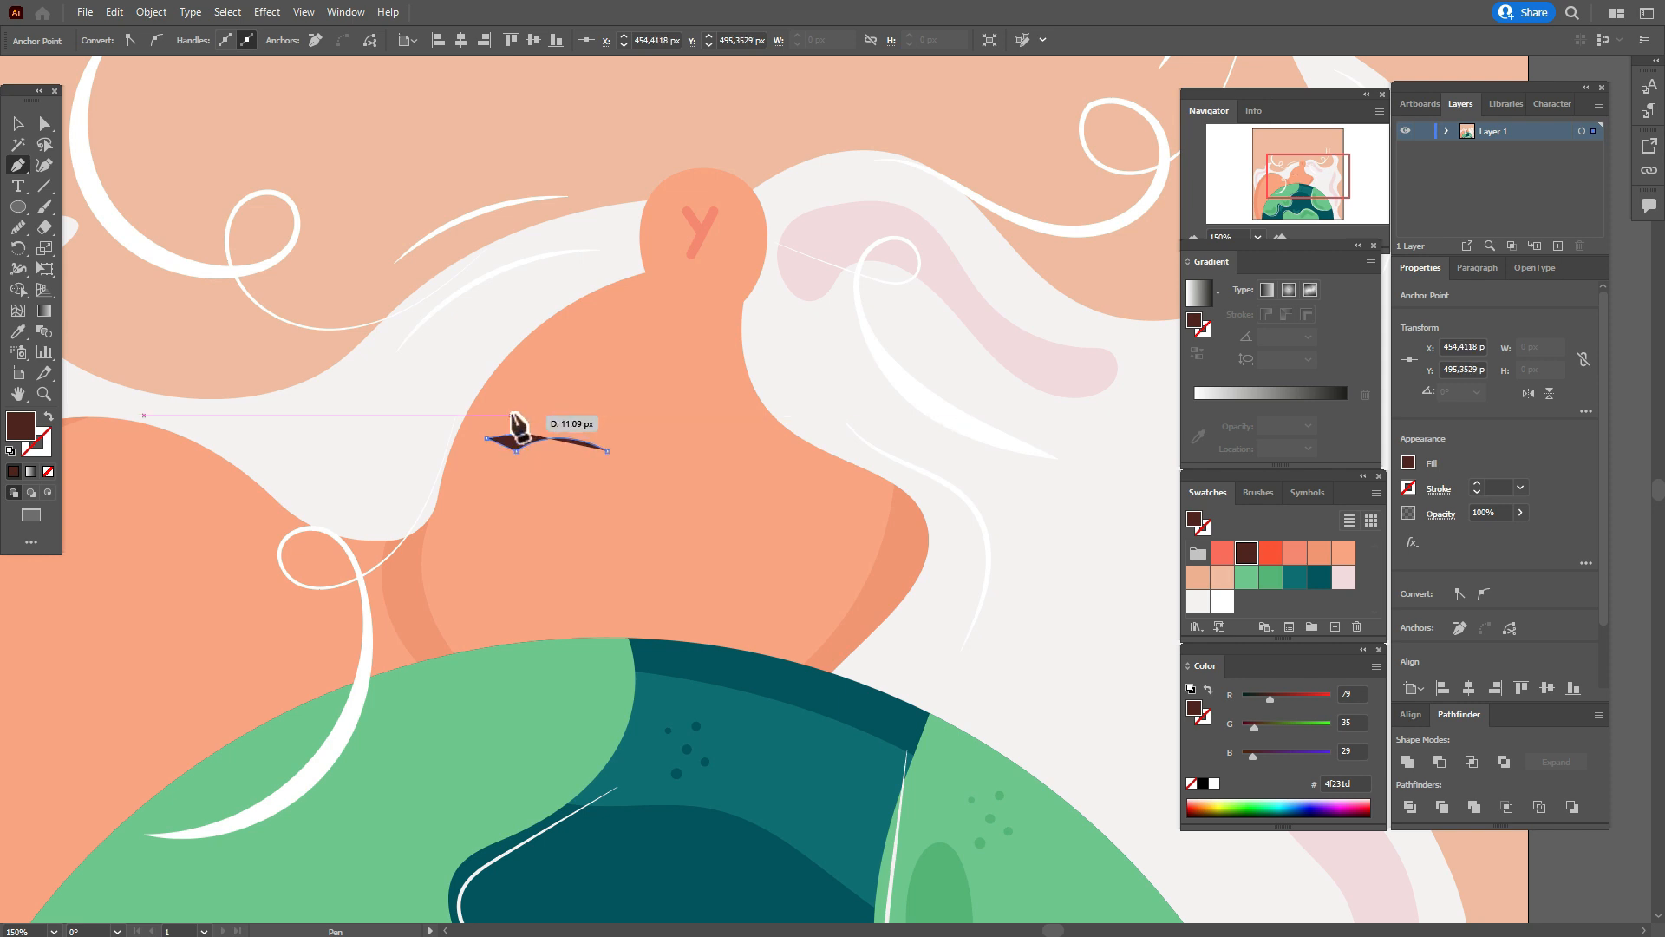
{"action": "left_click", "coordinate": [513, 415]}
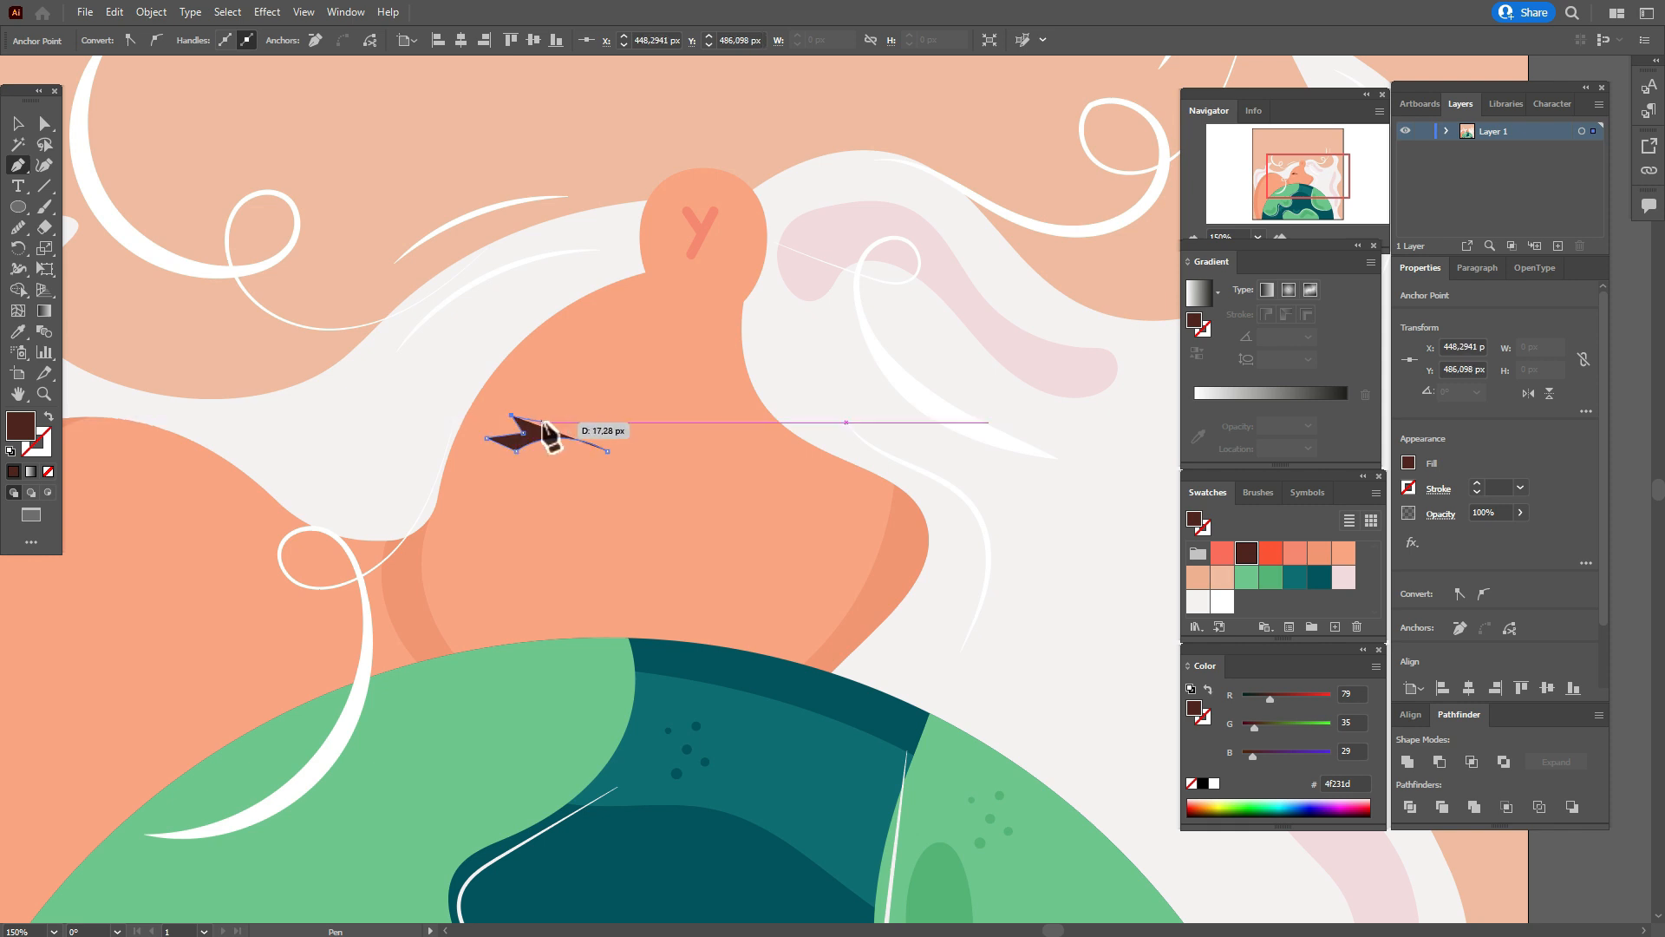
{"action": "left_click", "coordinate": [537, 422]}
{"action": "left_click", "coordinate": [552, 404]}
{"action": "left_click", "coordinate": [571, 421]}
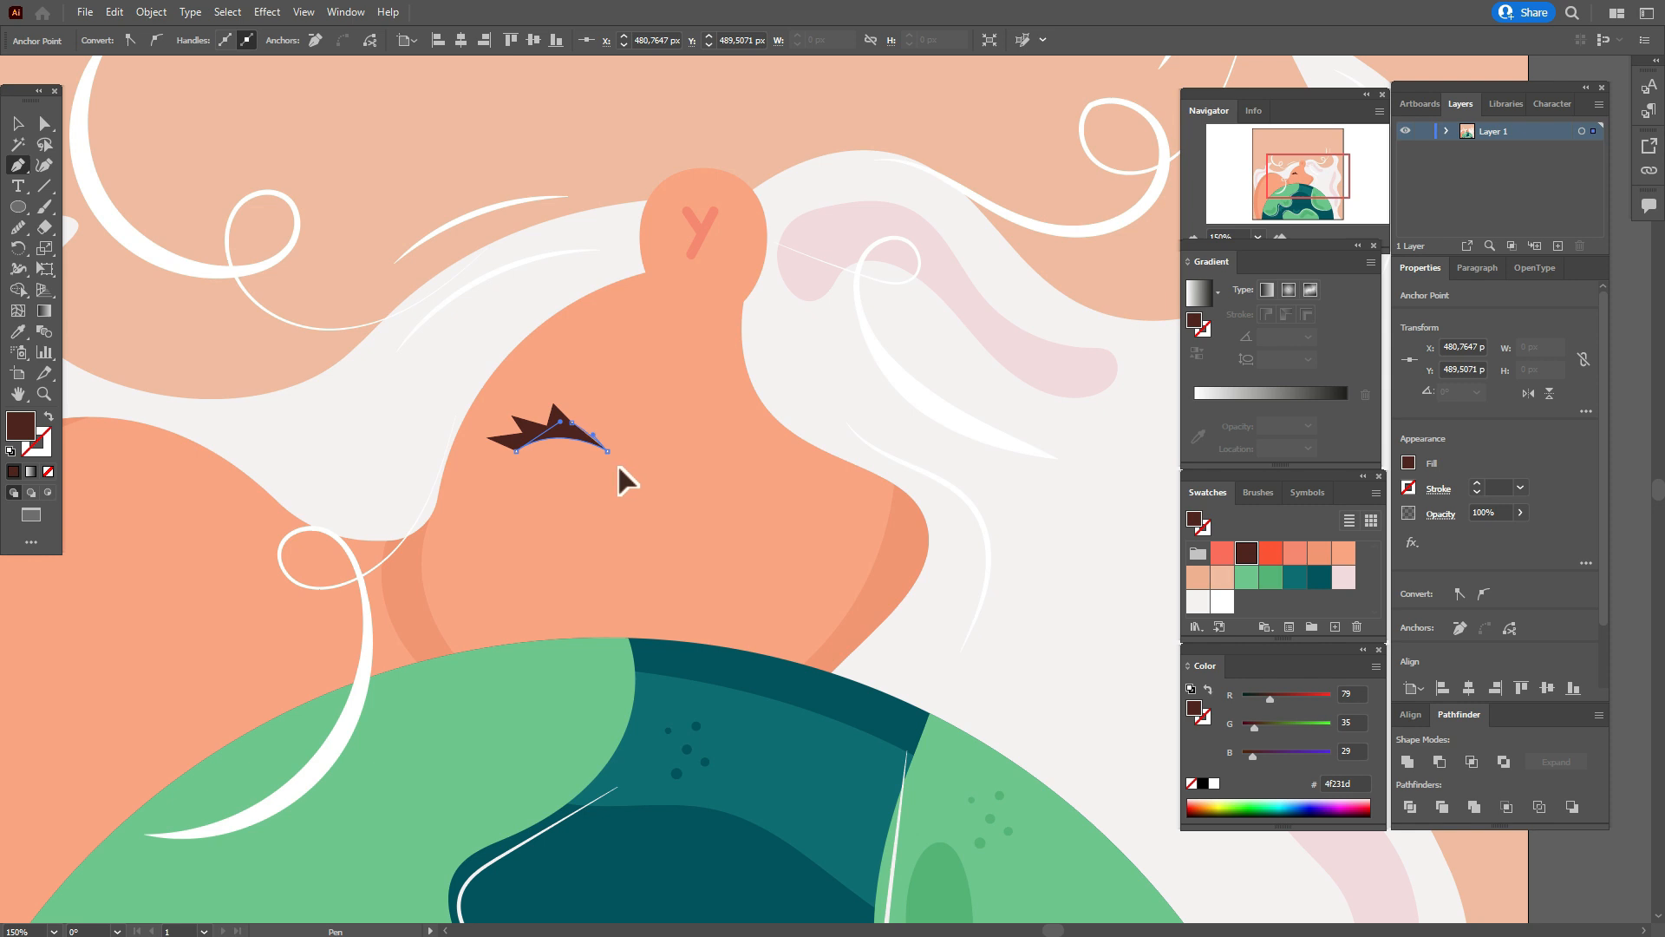
{"action": "left_click_drag", "start_coordinate": [614, 470], "coordinate": [615, 471]}
{"action": "left_click", "coordinate": [18, 124]}
{"action": "left_click", "coordinate": [91, 147]}
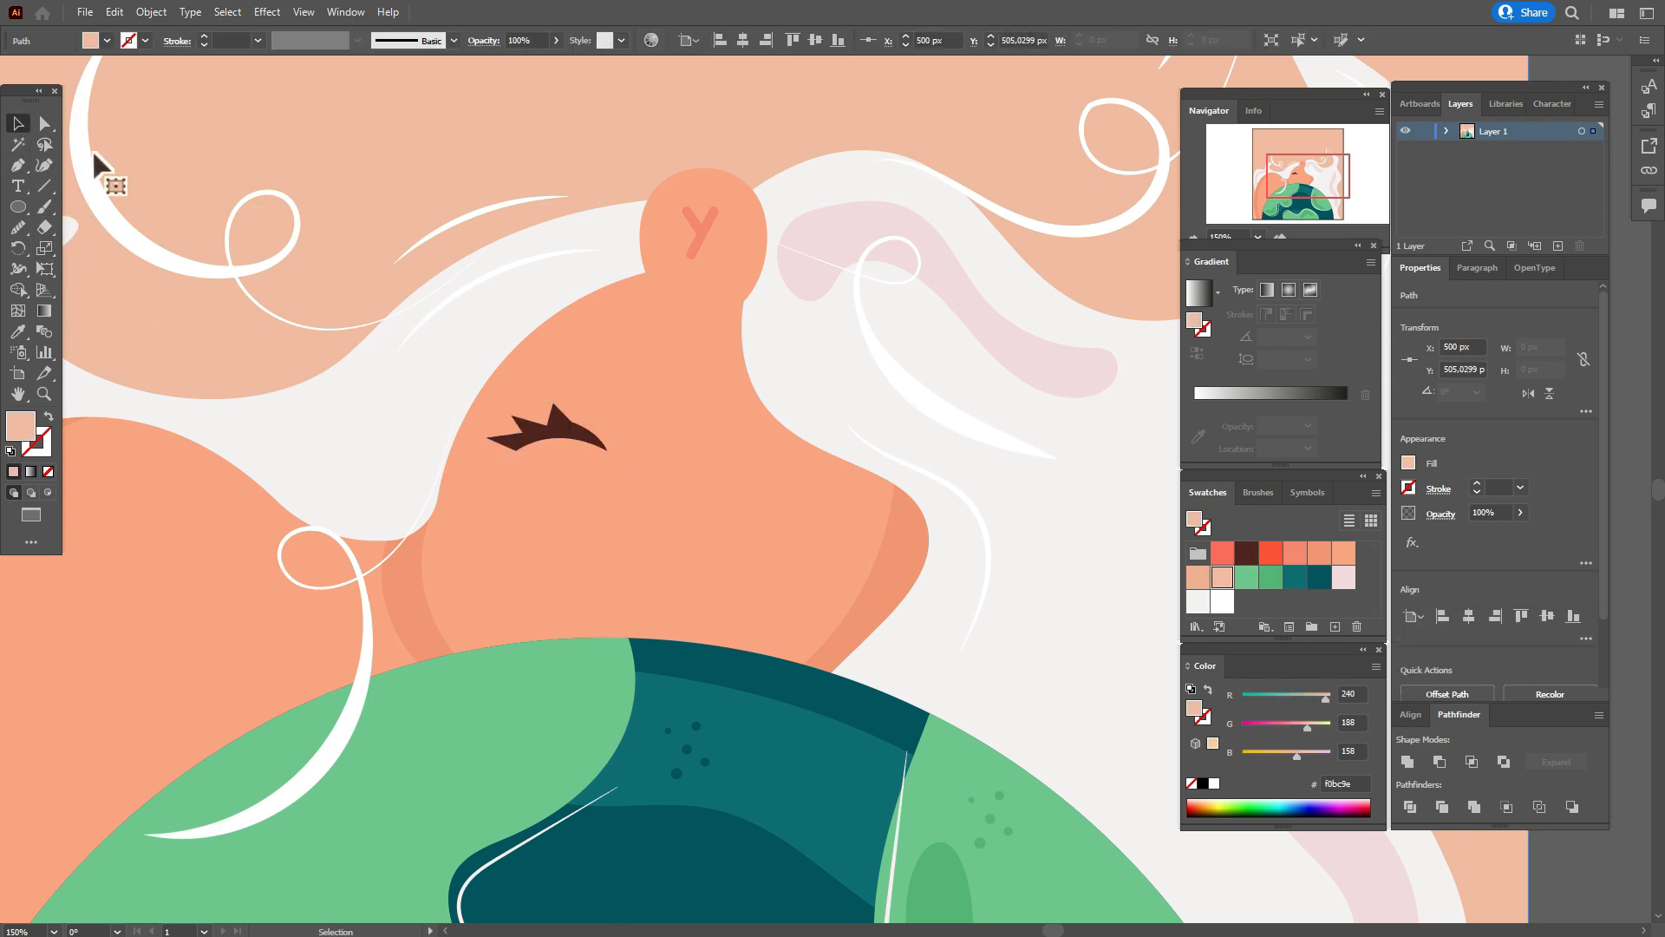
{"action": "left_click", "coordinate": [555, 438]}
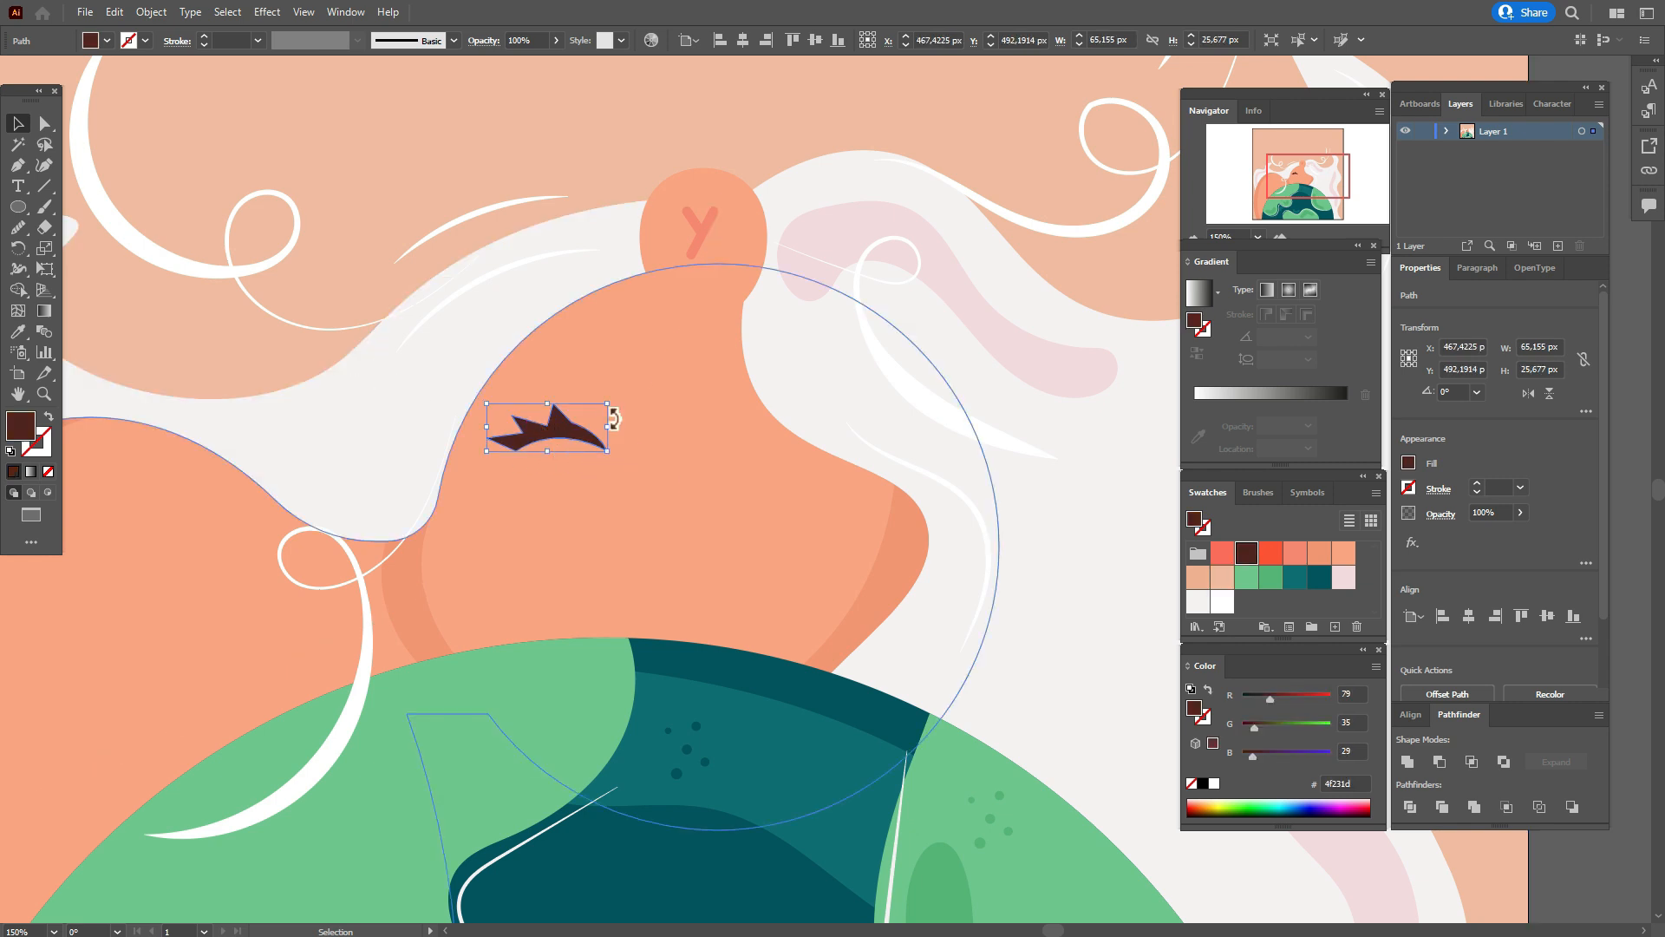
{"action": "left_click", "coordinate": [416, 224]}
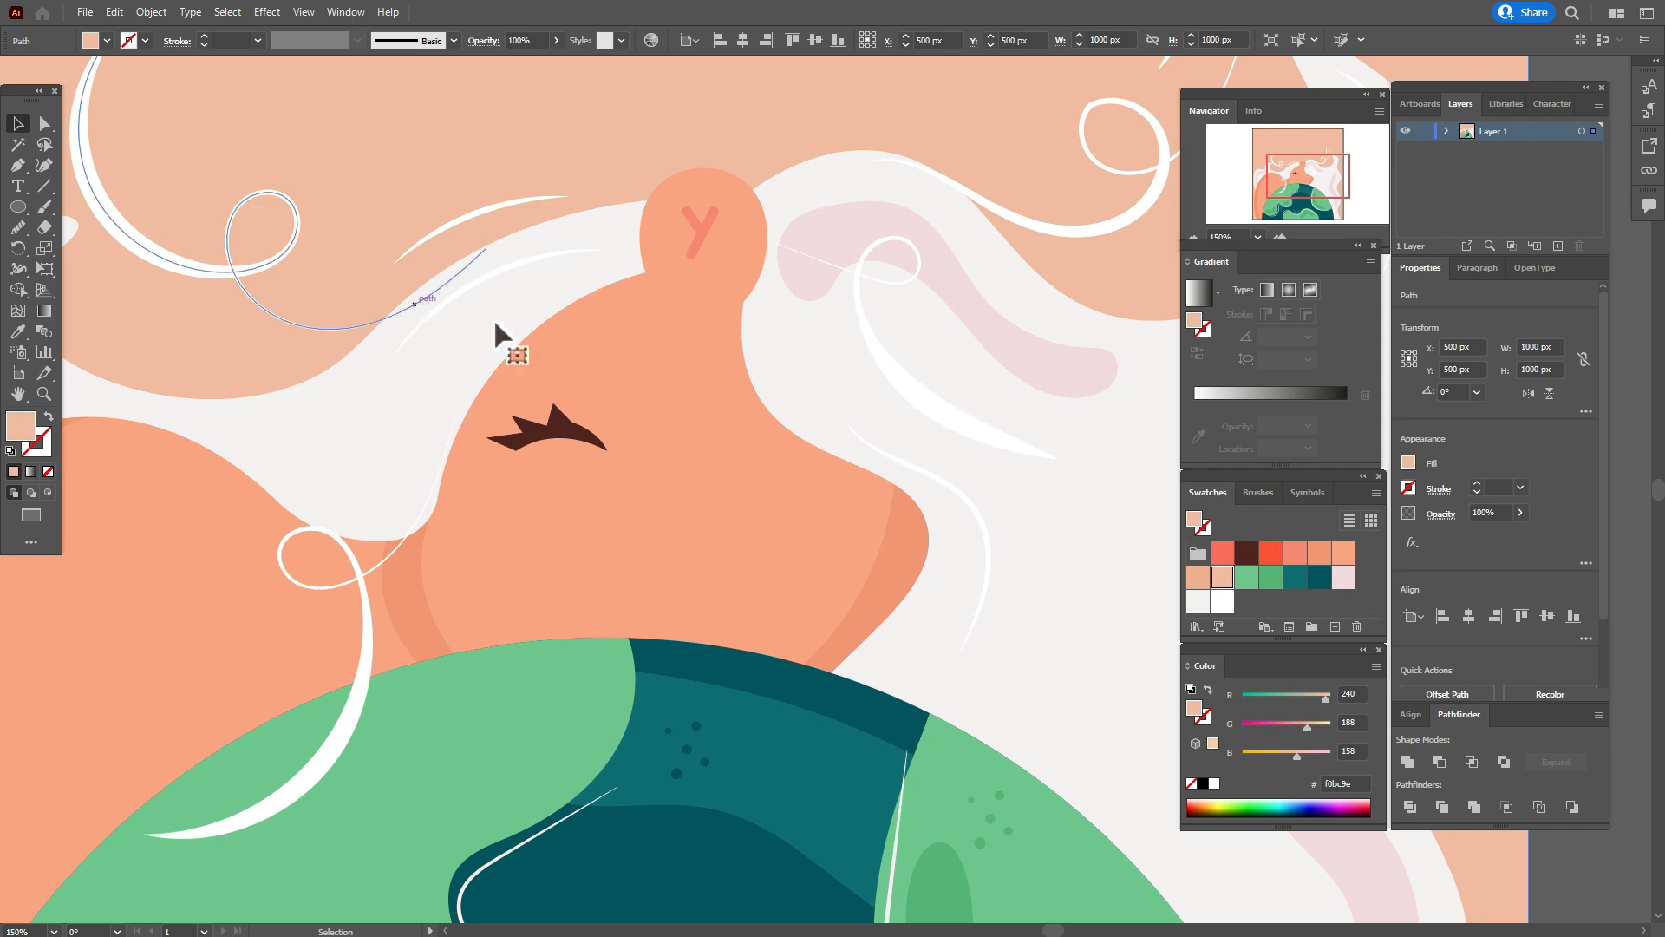
Draw a short curved eyelid crease beside the eye's inner corner, using the ear mark's f6886e stroke and no fill.
{"action": "left_click", "coordinate": [693, 239]}
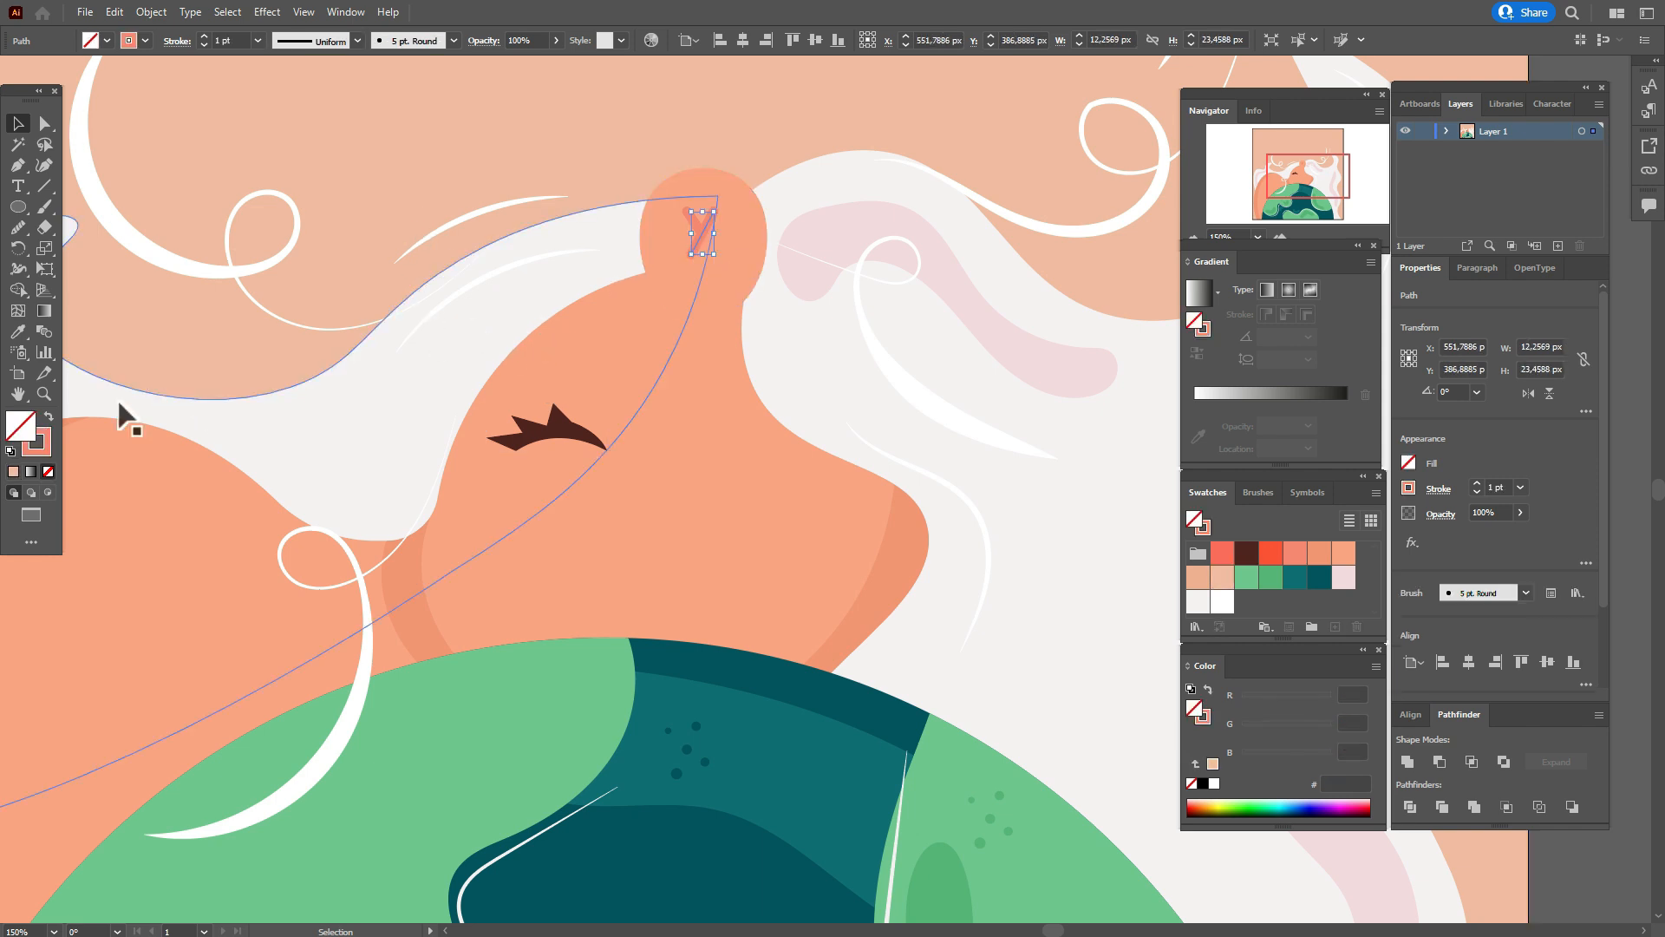
{"action": "left_click", "coordinate": [35, 447]}
{"action": "left_click", "coordinate": [18, 165]}
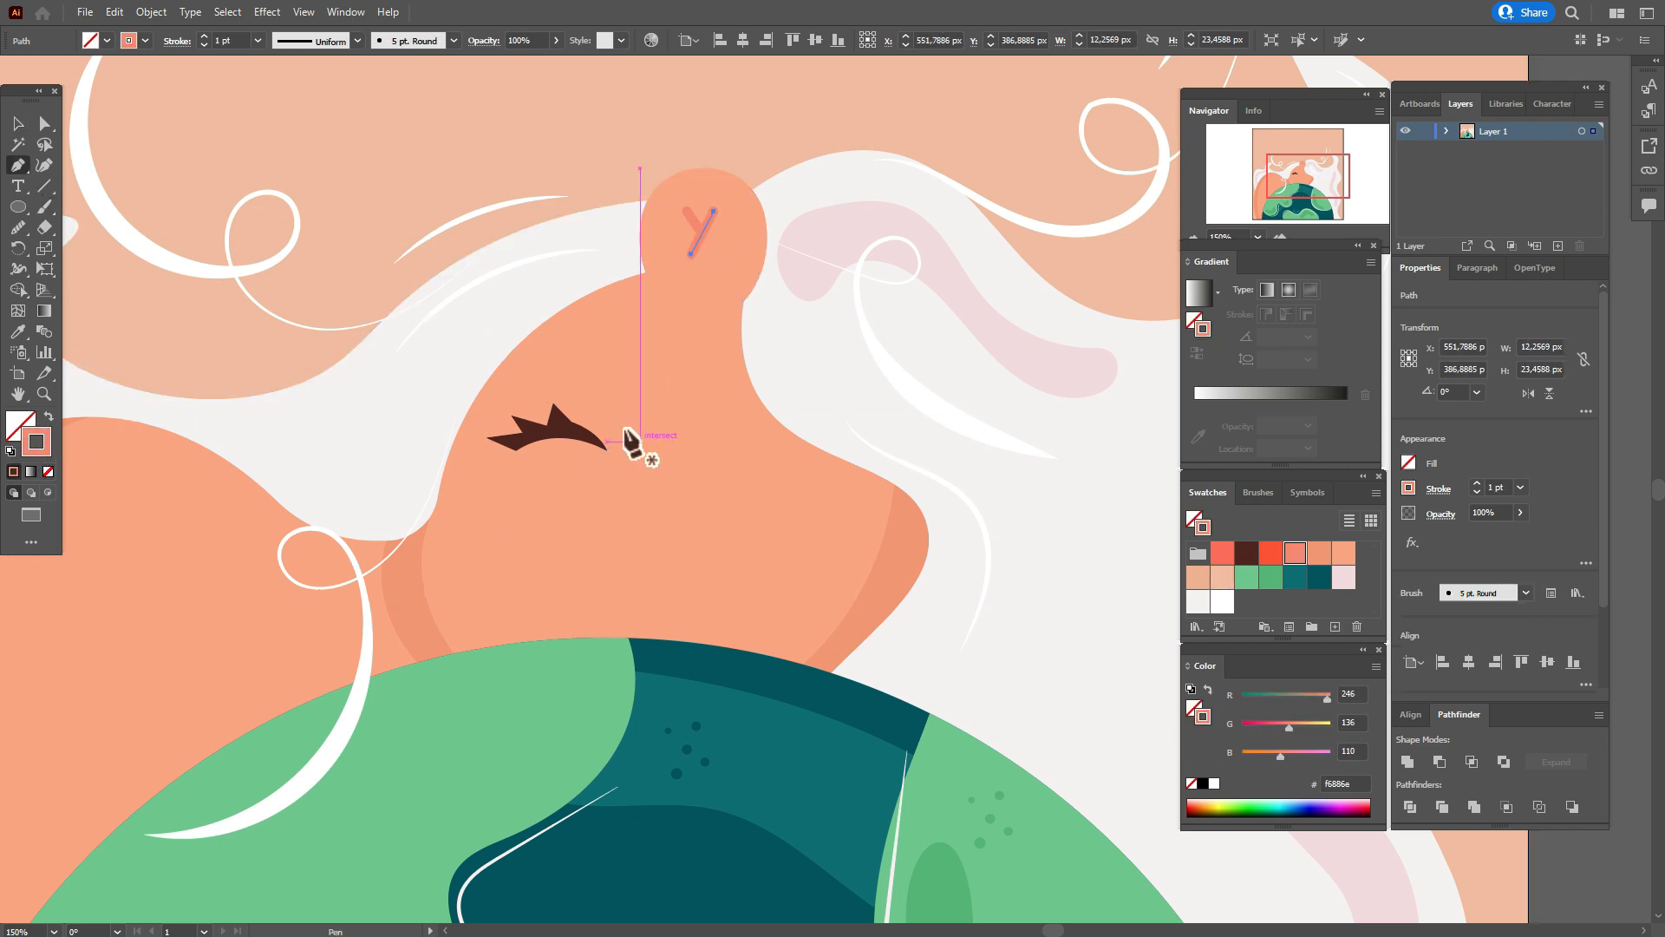
{"action": "left_click", "coordinate": [600, 416]}
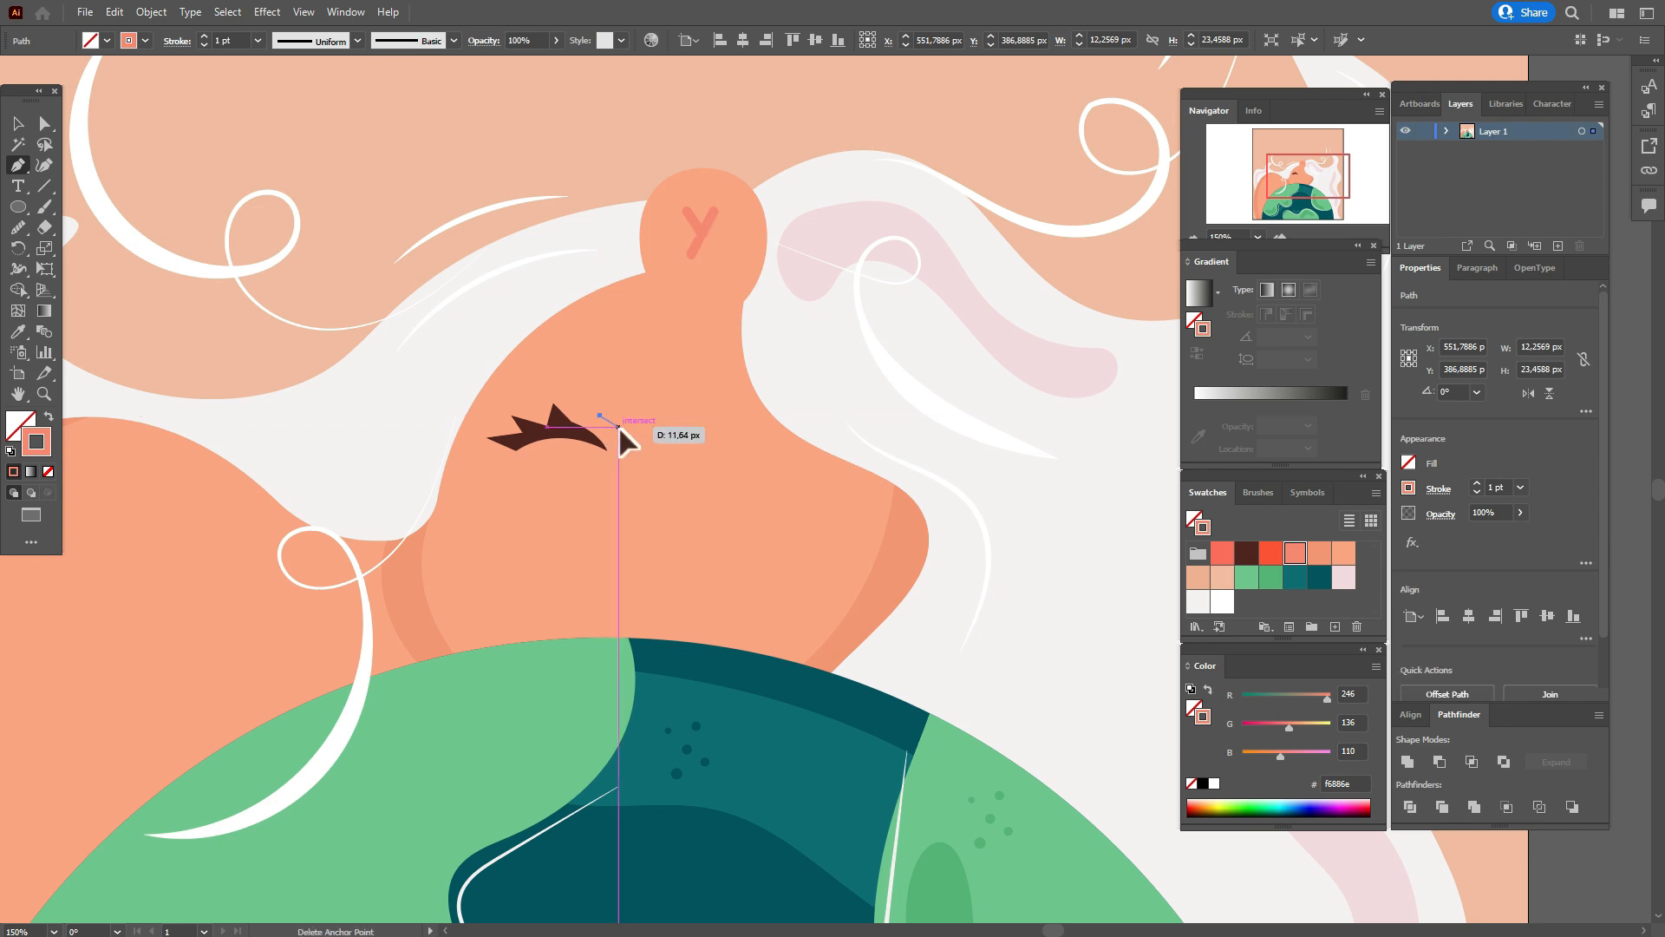
{"action": "left_click_drag", "start_coordinate": [617, 432], "coordinate": [612, 450]}
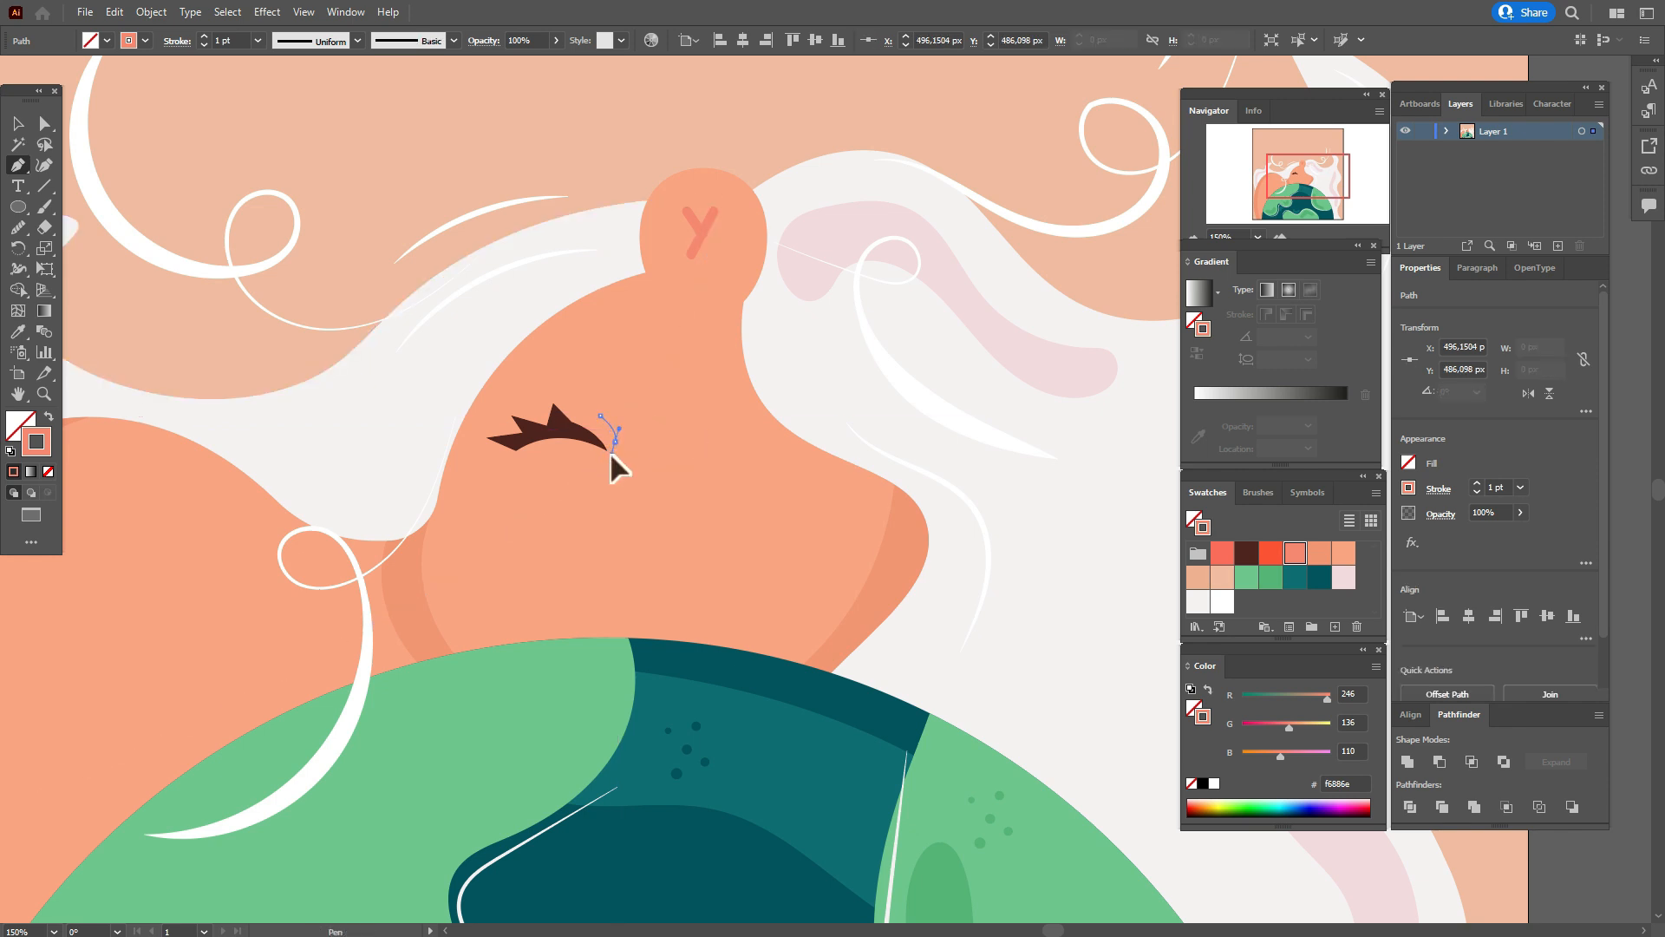
{"action": "key", "text": "Escape"}
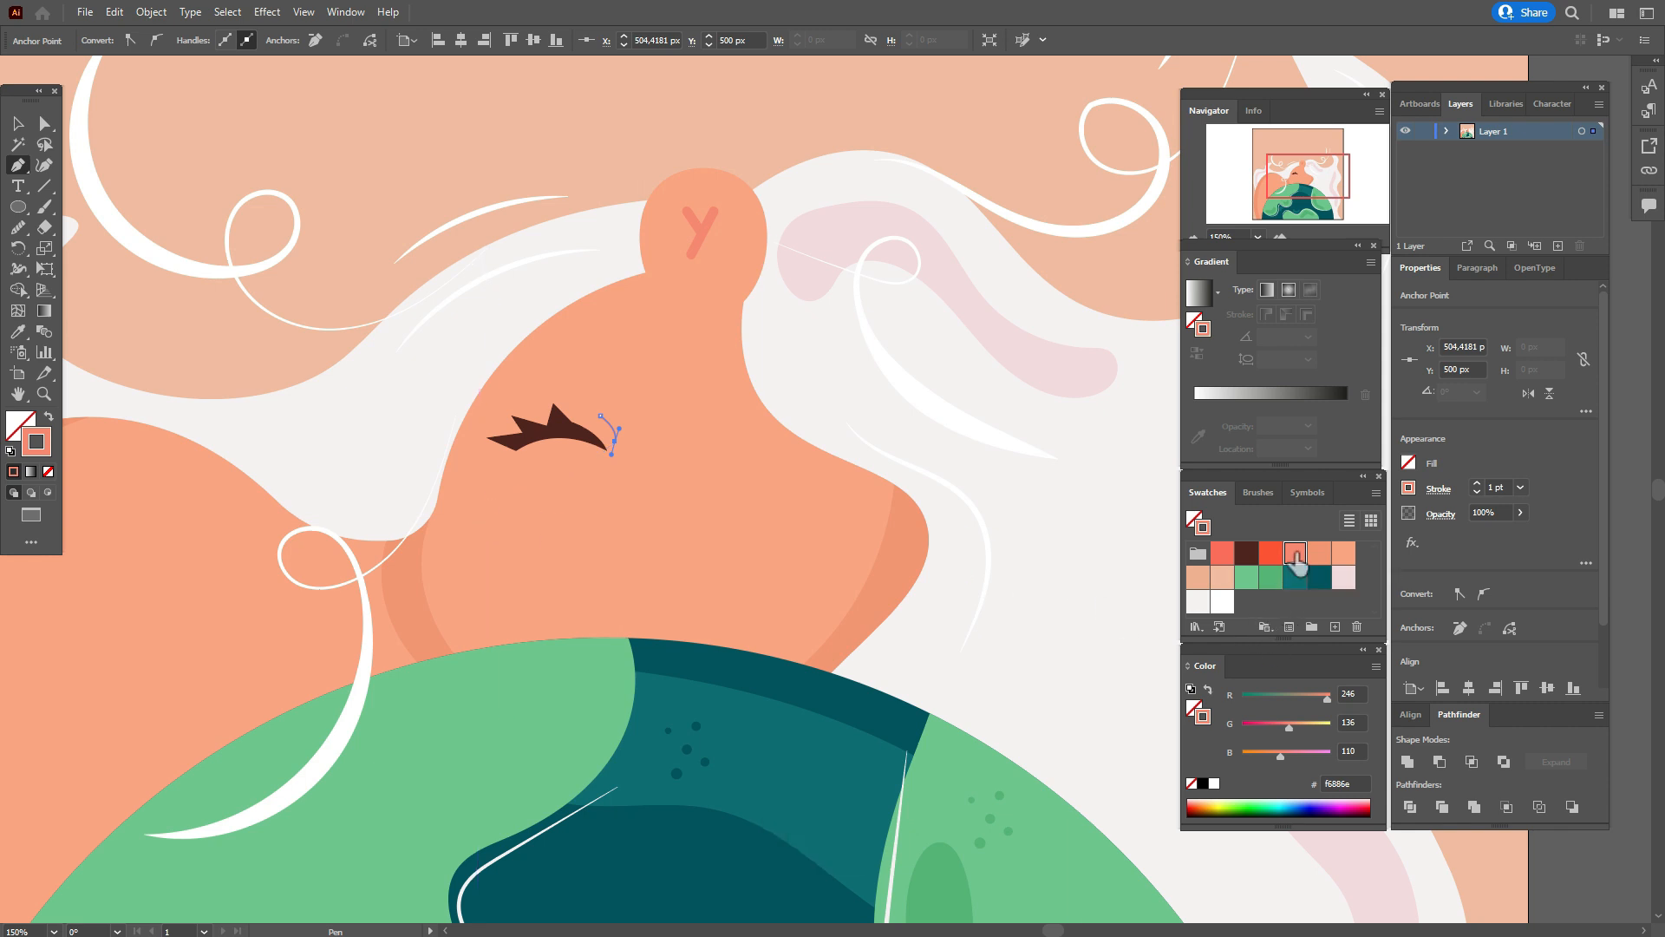
Give the crease stroke the lens-shaped width profile tapering at both ends and a weight of 3 pt.
{"action": "left_click", "coordinate": [1438, 493]}
{"action": "left_click", "coordinate": [1381, 756]}
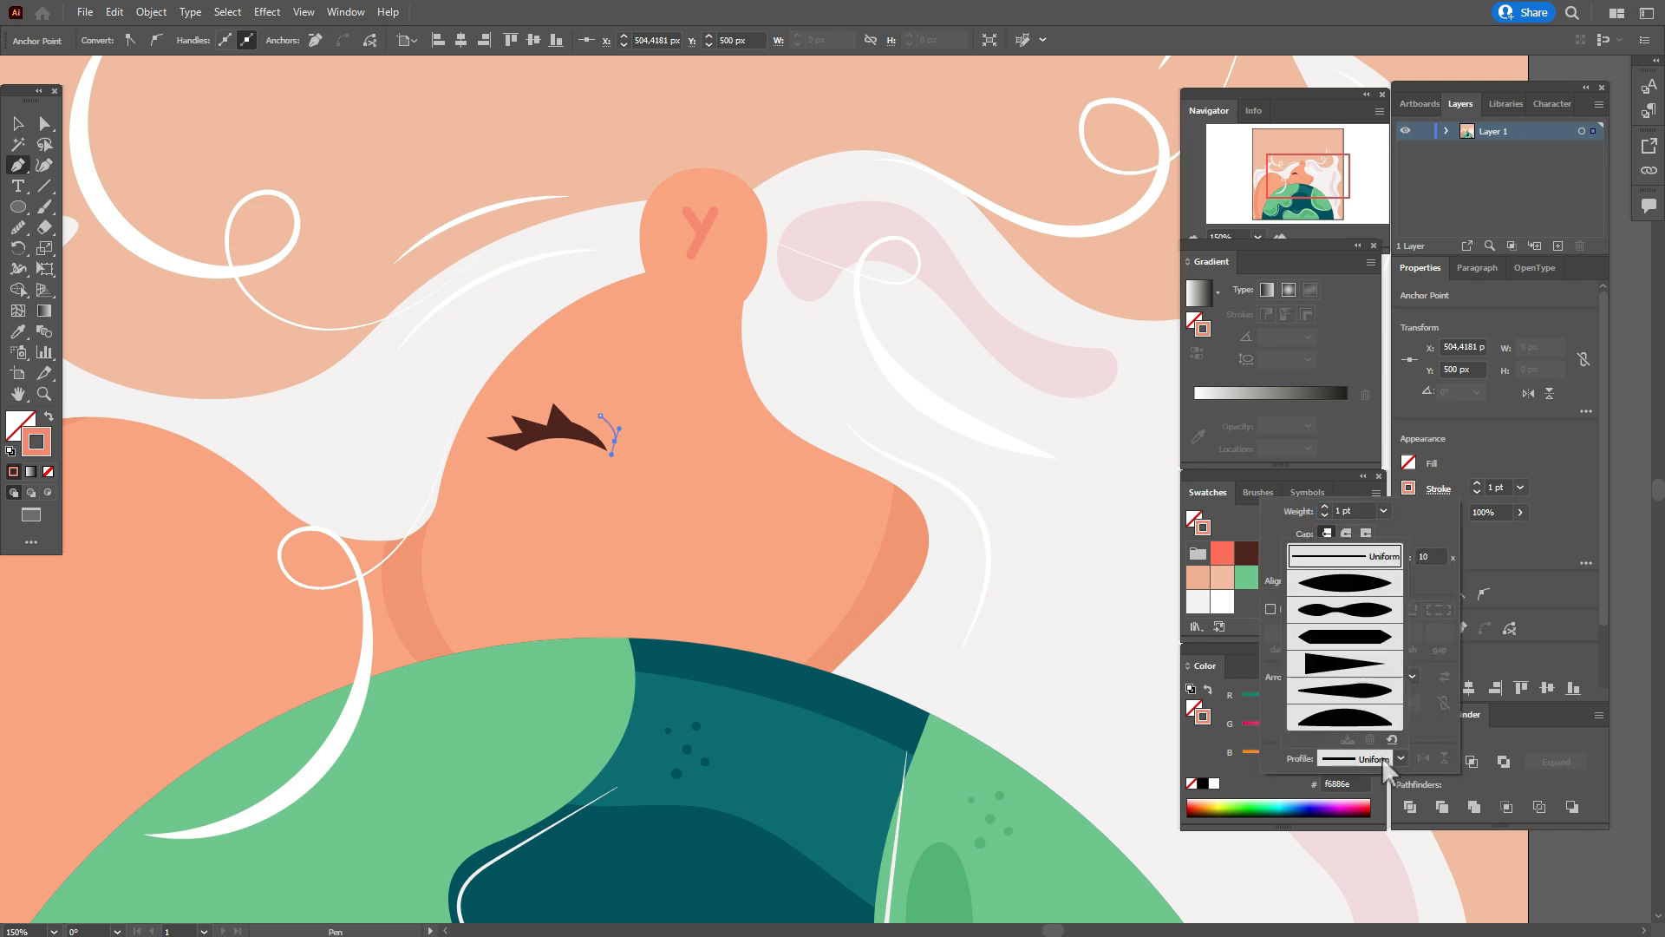
{"action": "left_click", "coordinate": [1352, 576]}
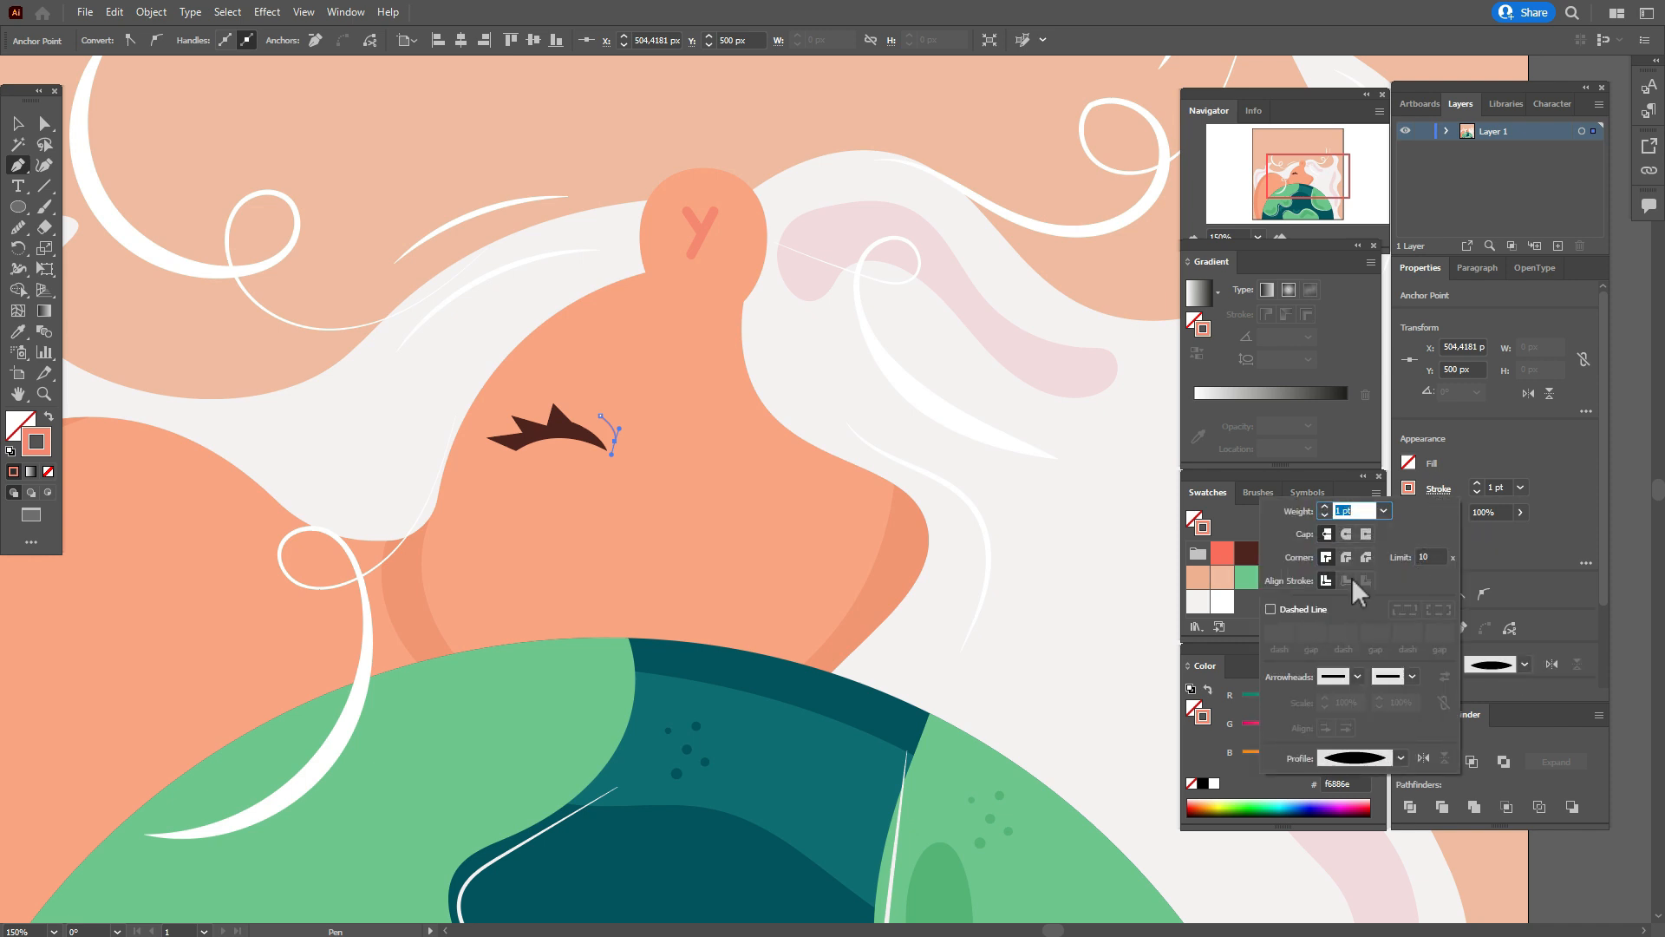
{"action": "left_click", "coordinate": [1489, 480]}
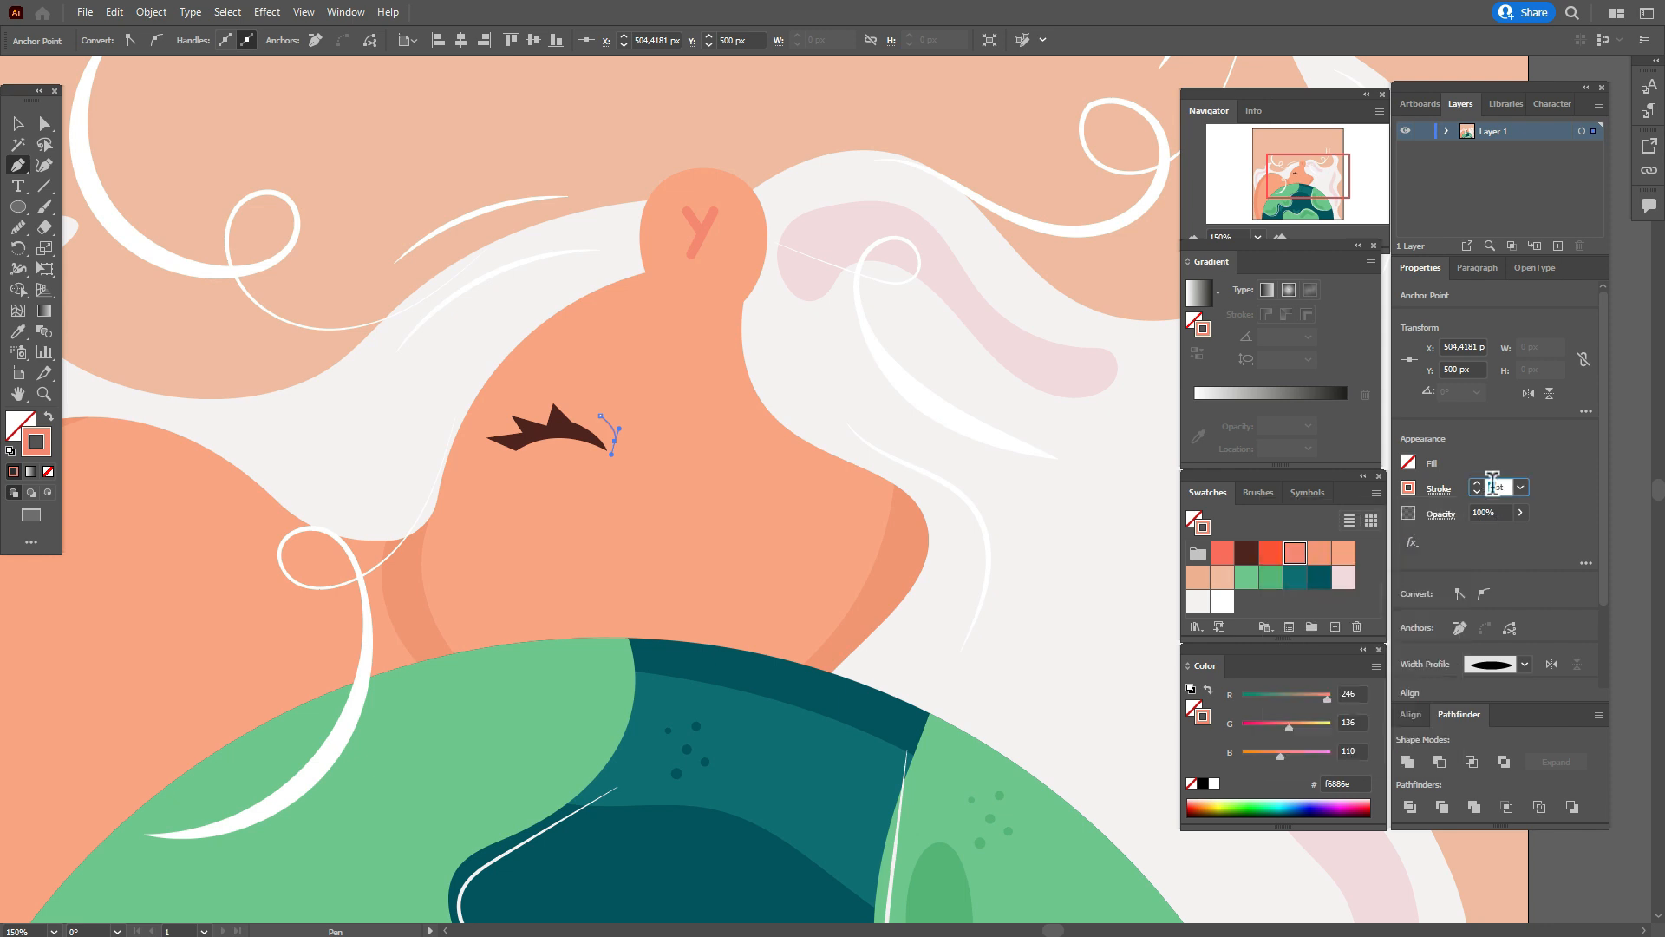
{"action": "type", "text": "3"}
{"action": "key", "text": "Return"}
Expand the crease stroke into a filled shape and deselect it.
{"action": "left_click", "coordinate": [149, 13]}
{"action": "left_click", "coordinate": [231, 238]}
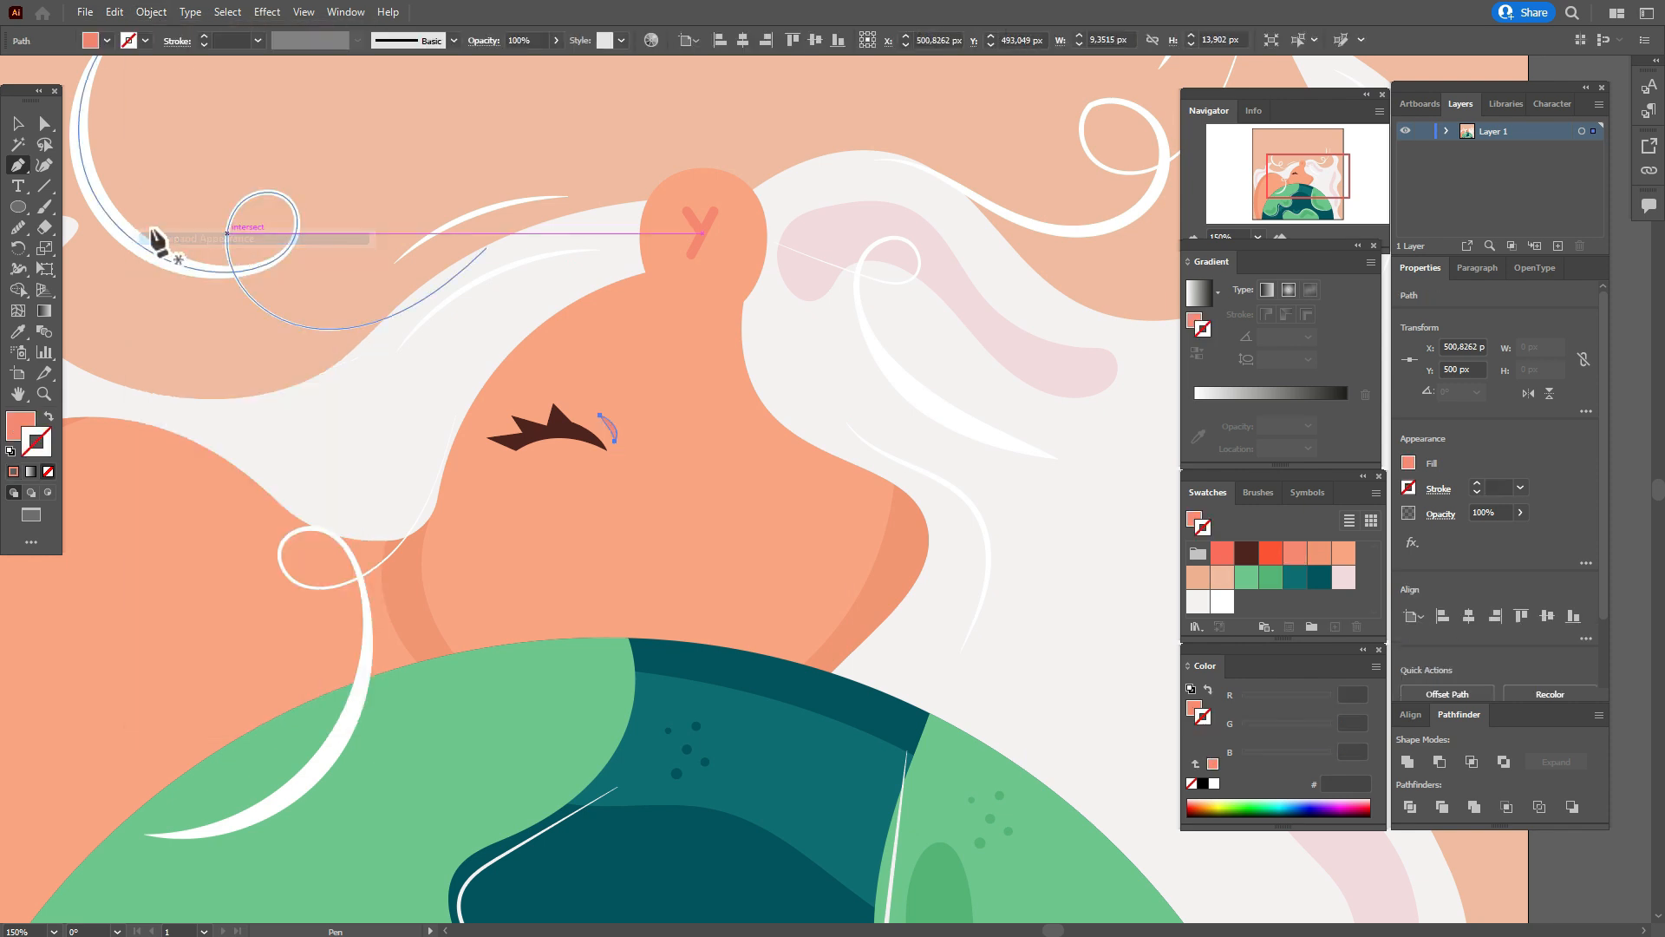
{"action": "left_click", "coordinate": [18, 124]}
{"action": "left_click", "coordinate": [241, 149]}
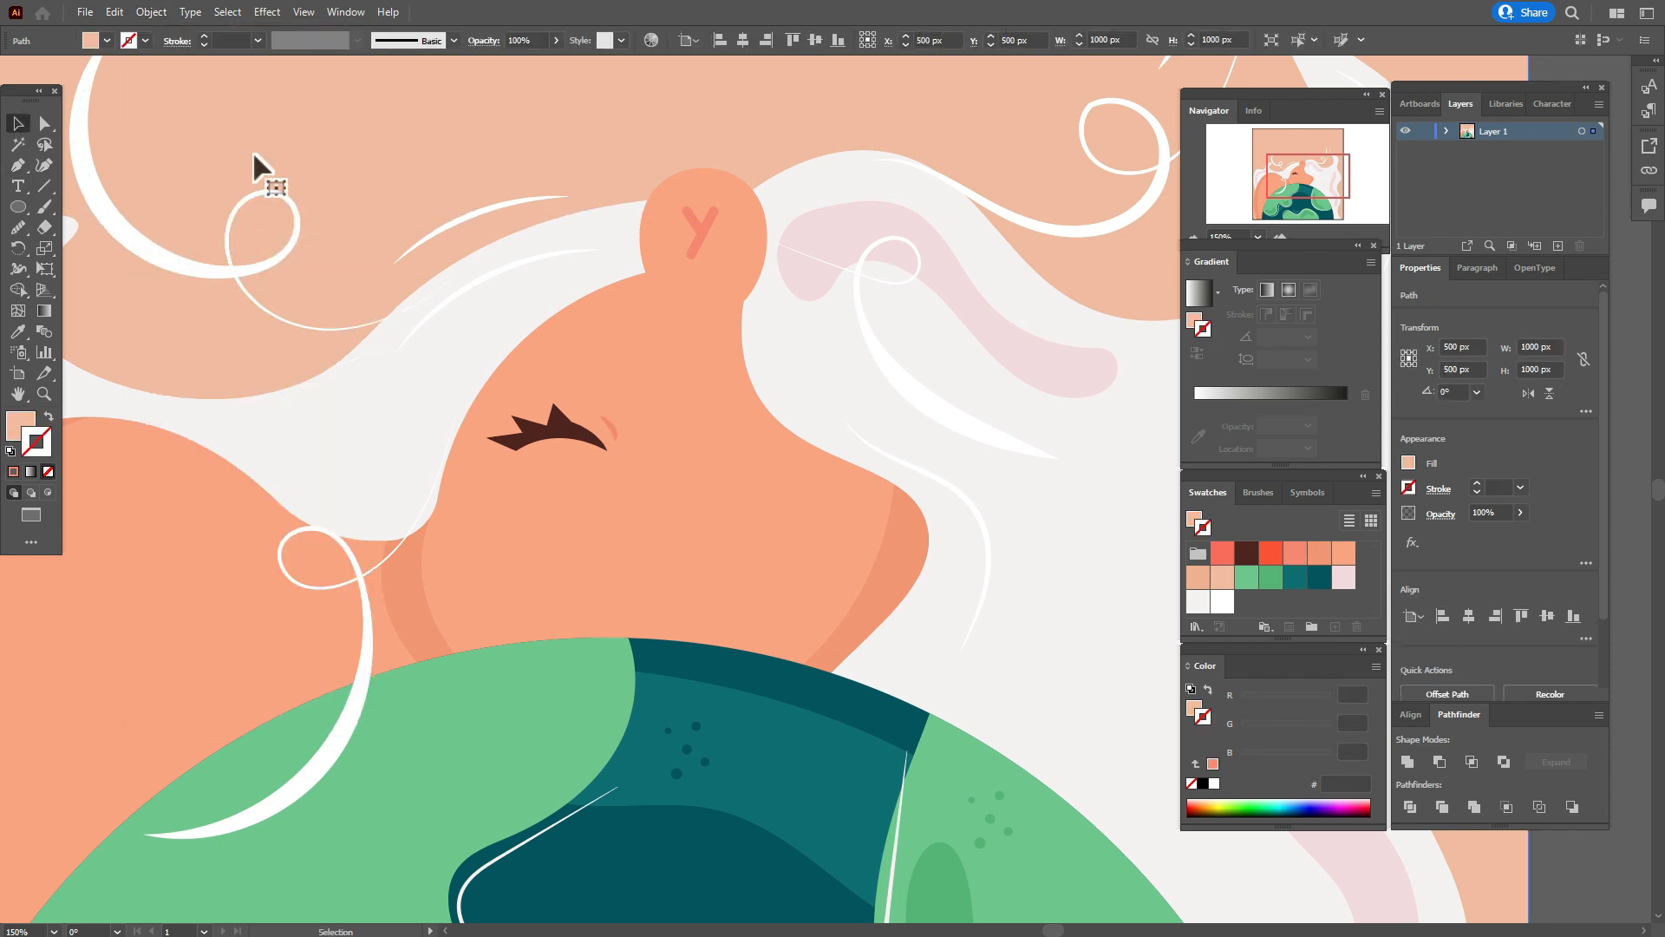
Group the dark brown eye together with its salmon crease.
{"action": "left_click", "coordinate": [616, 428]}
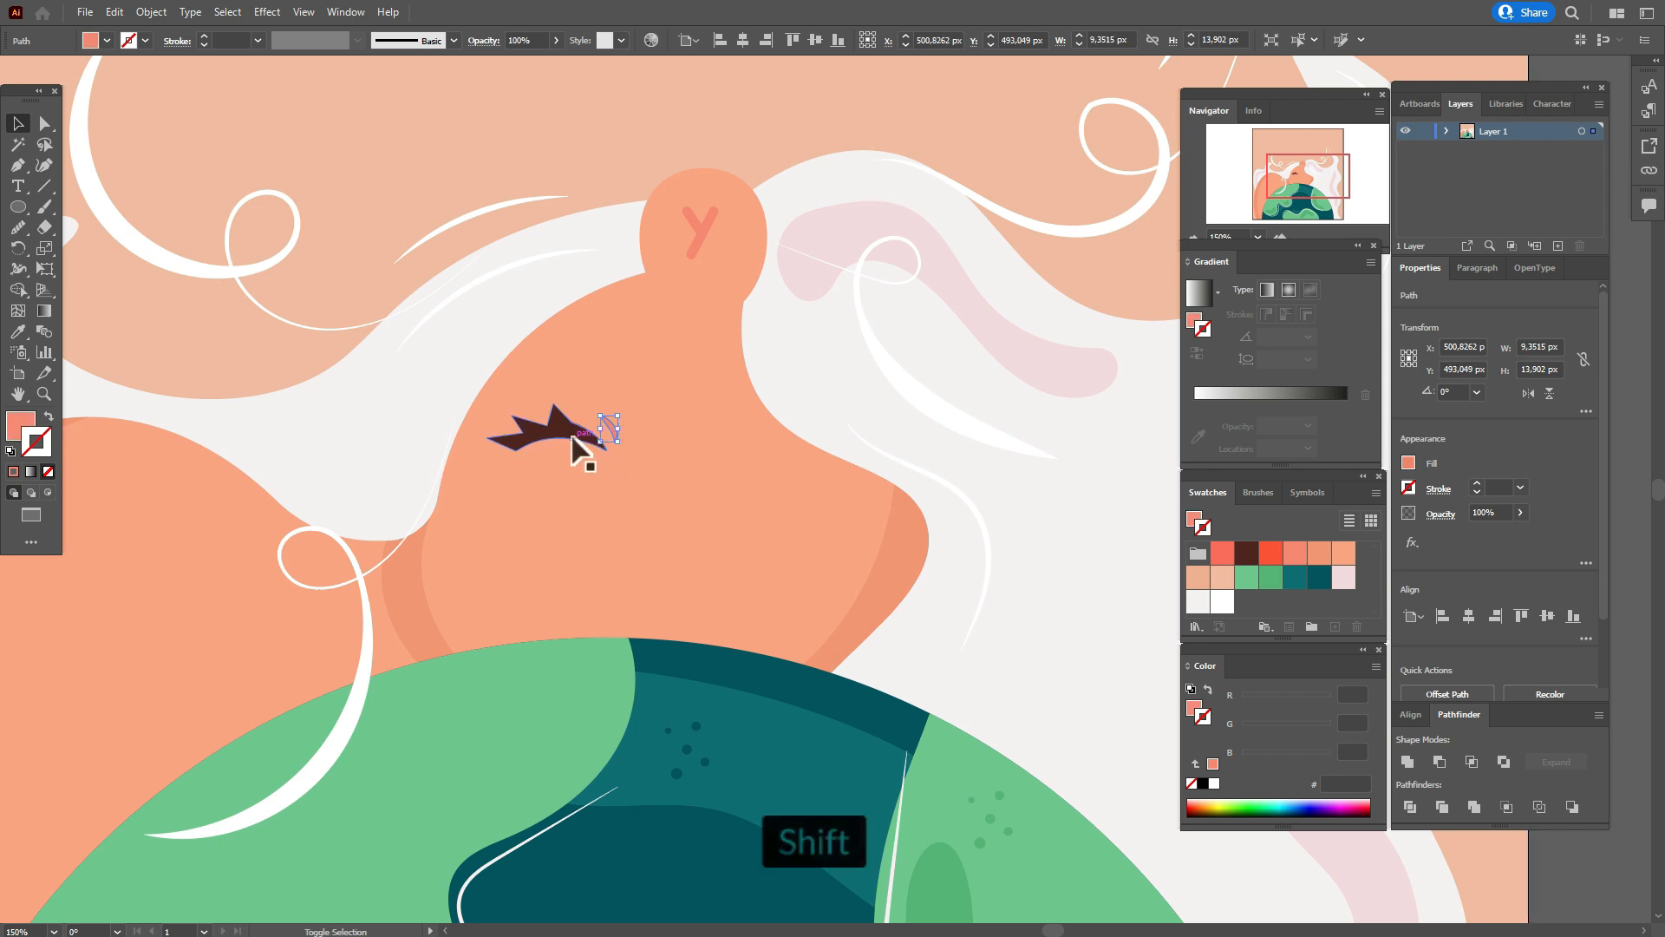
{"action": "left_click", "coordinate": [590, 436], "text": "shift"}
{"action": "right_click", "coordinate": [605, 425]}
{"action": "left_click", "coordinate": [652, 538]}
Duplicate the eye group across the face and reflect the copy over the vertical axis.
{"action": "scroll", "coordinate": [651, 457], "scroll_direction": "down", "scroll_amount": 5}
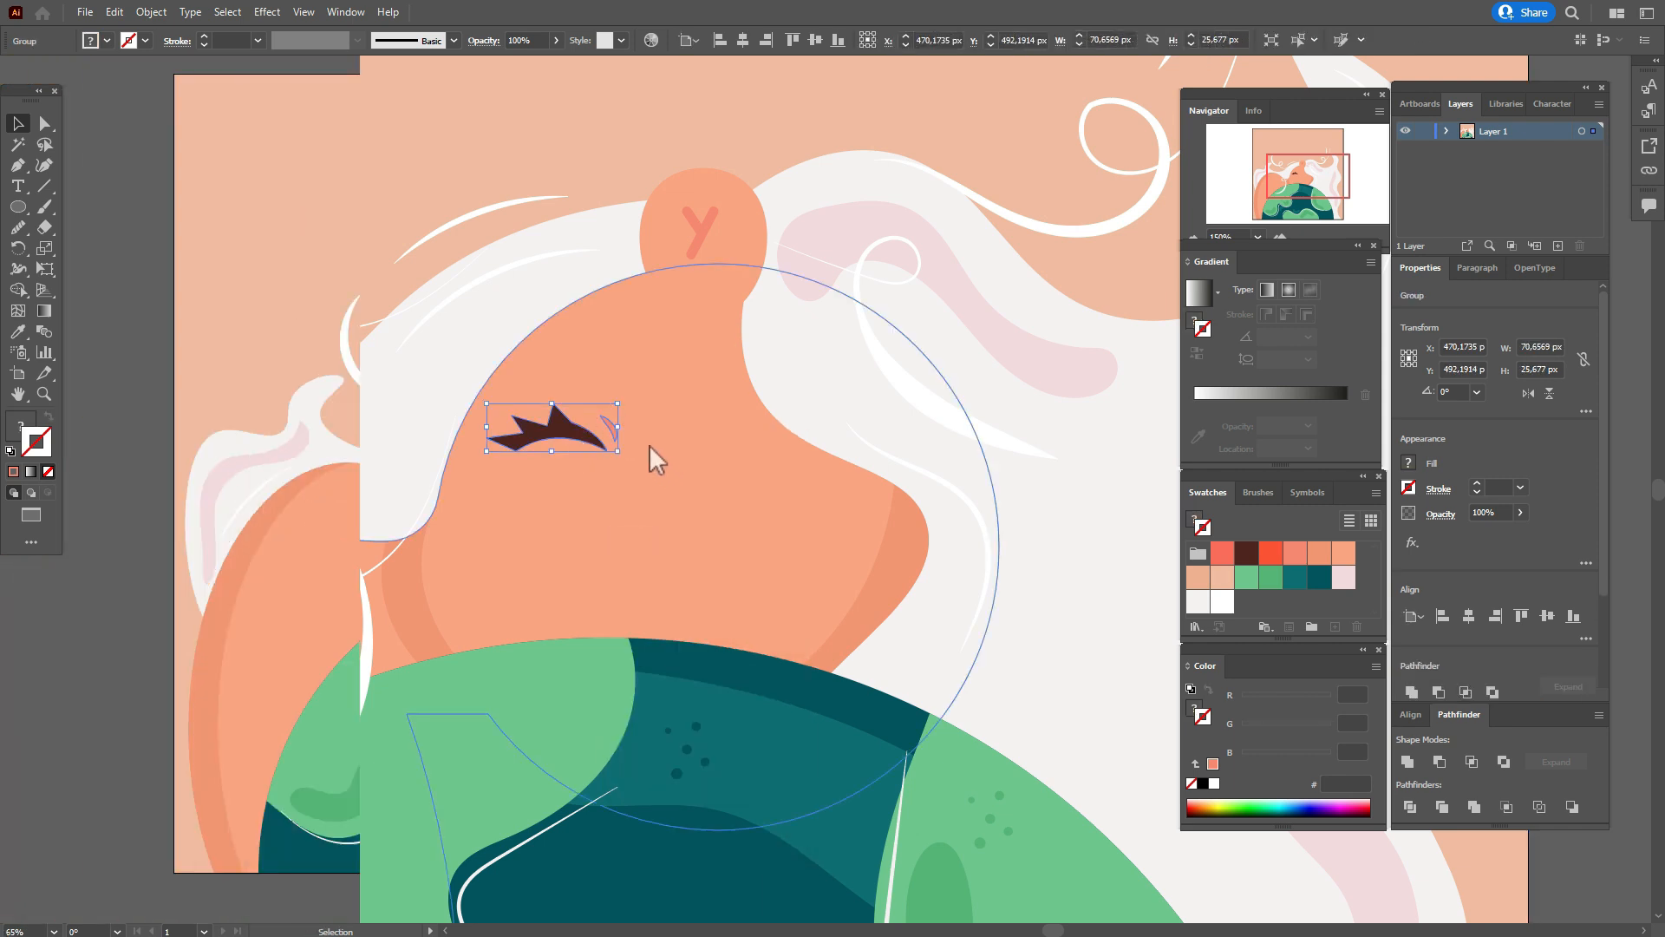
{"action": "left_click_drag", "start_coordinate": [562, 481], "coordinate": [635, 478]}
{"action": "right_click", "coordinate": [636, 477]}
{"action": "mouse_move", "coordinate": [762, 680]}
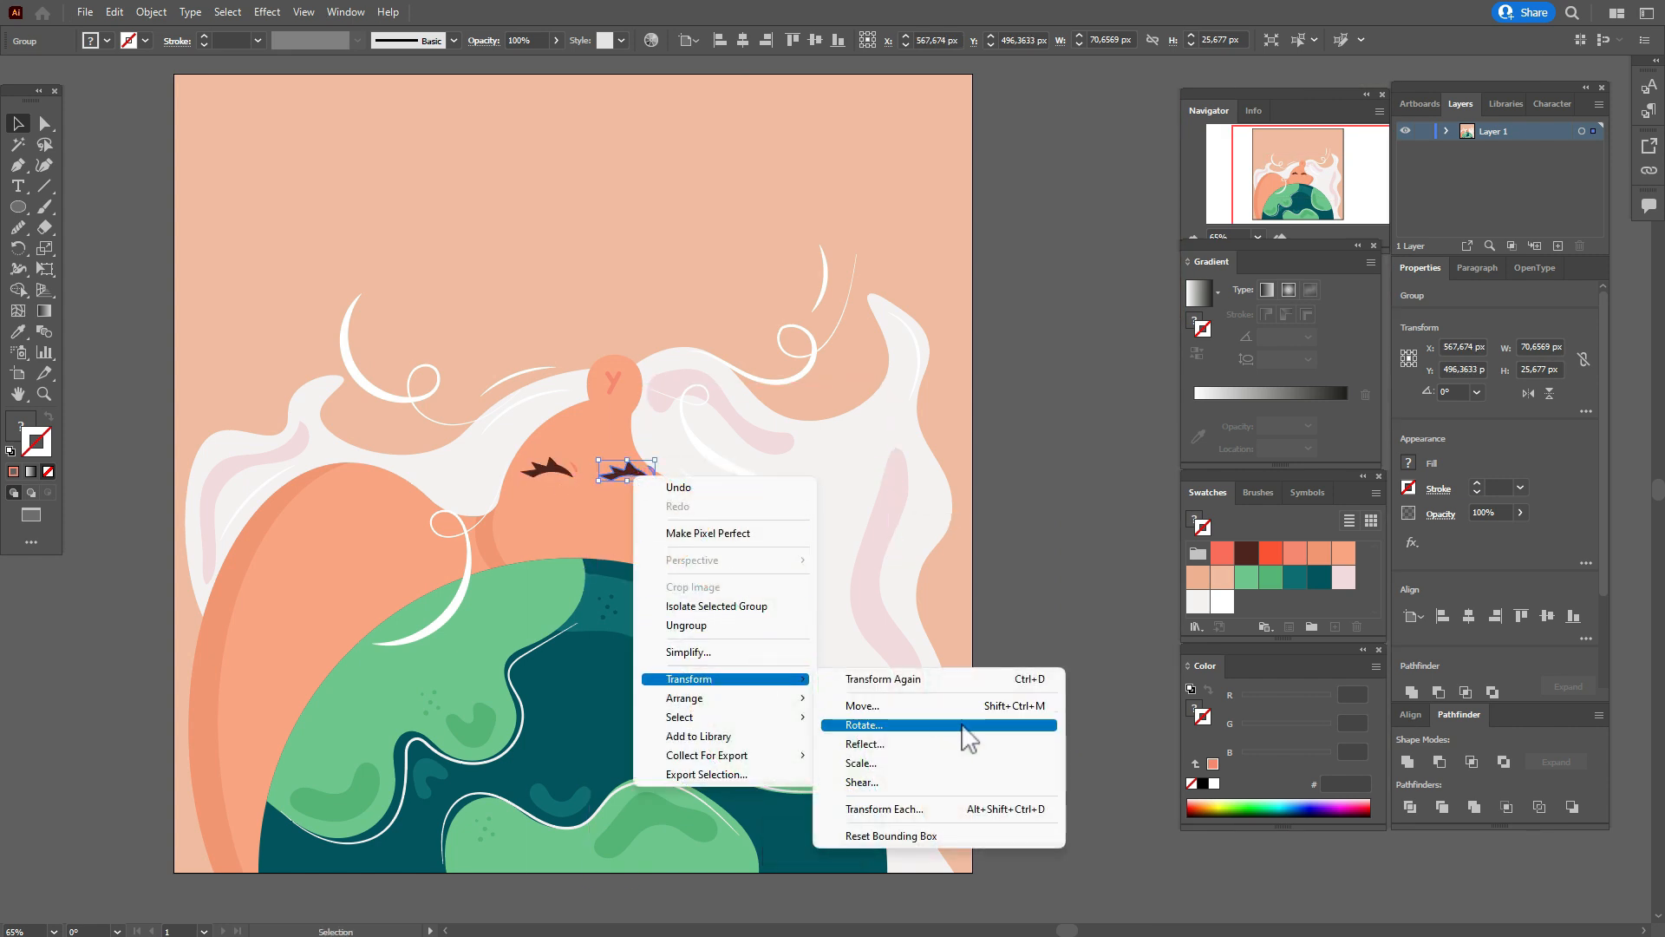
{"action": "left_click", "coordinate": [954, 737]}
{"action": "left_click", "coordinate": [750, 388]}
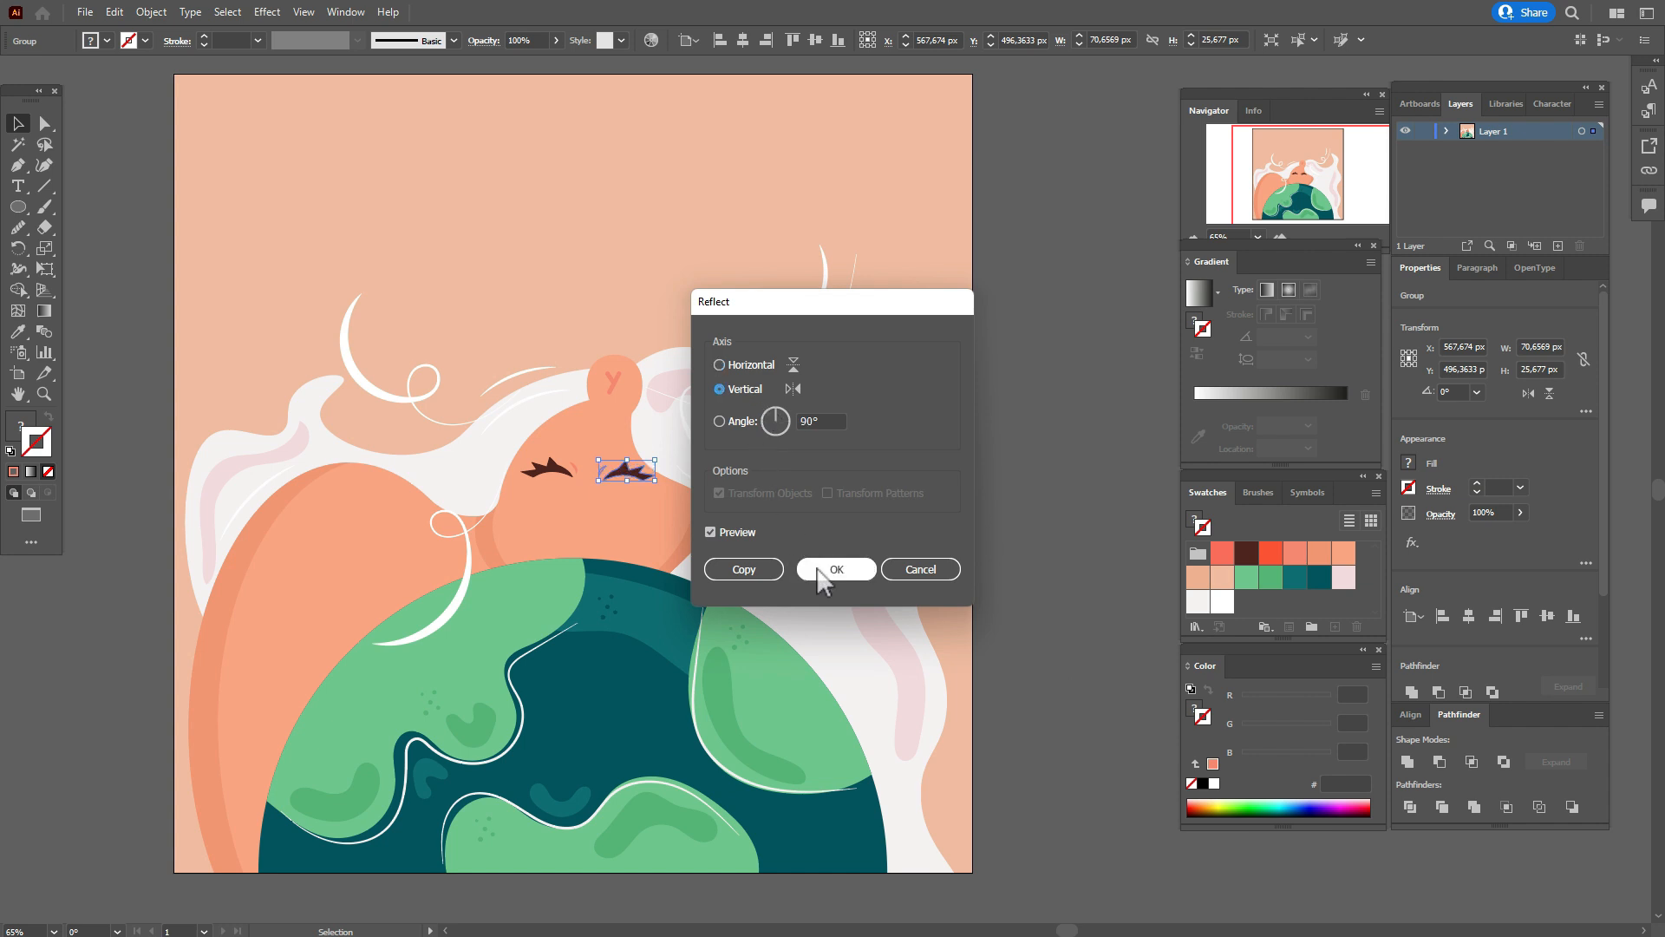
{"action": "left_click", "coordinate": [819, 570]}
Align both eyes by their vertical centers, rotate the pair to nearly upright, and place it on the face above the globe.
{"action": "left_click", "coordinate": [548, 469], "text": "shift"}
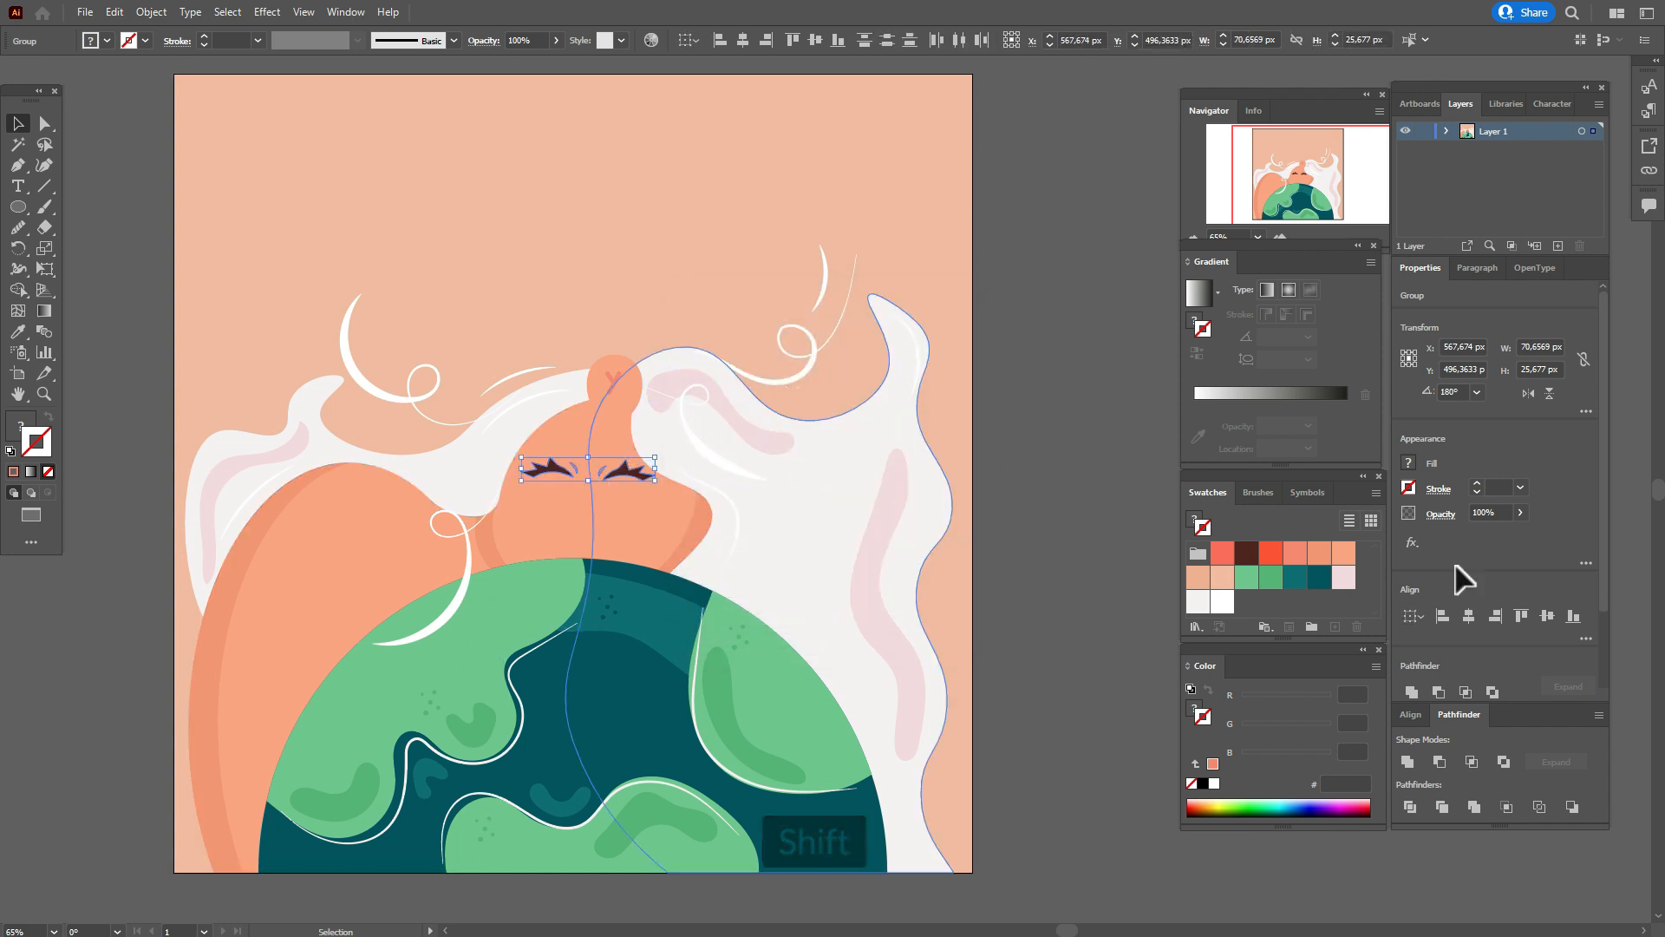
{"action": "left_click", "coordinate": [1548, 616]}
{"action": "left_click_drag", "start_coordinate": [661, 469], "coordinate": [607, 520]}
{"action": "mouse_move", "coordinate": [584, 446]}
{"action": "left_mouse_down"}
{"action": "mouse_move", "coordinate": [595, 472]}
{"action": "mouse_move", "coordinate": [605, 462]}
{"action": "left_mouse_up"}
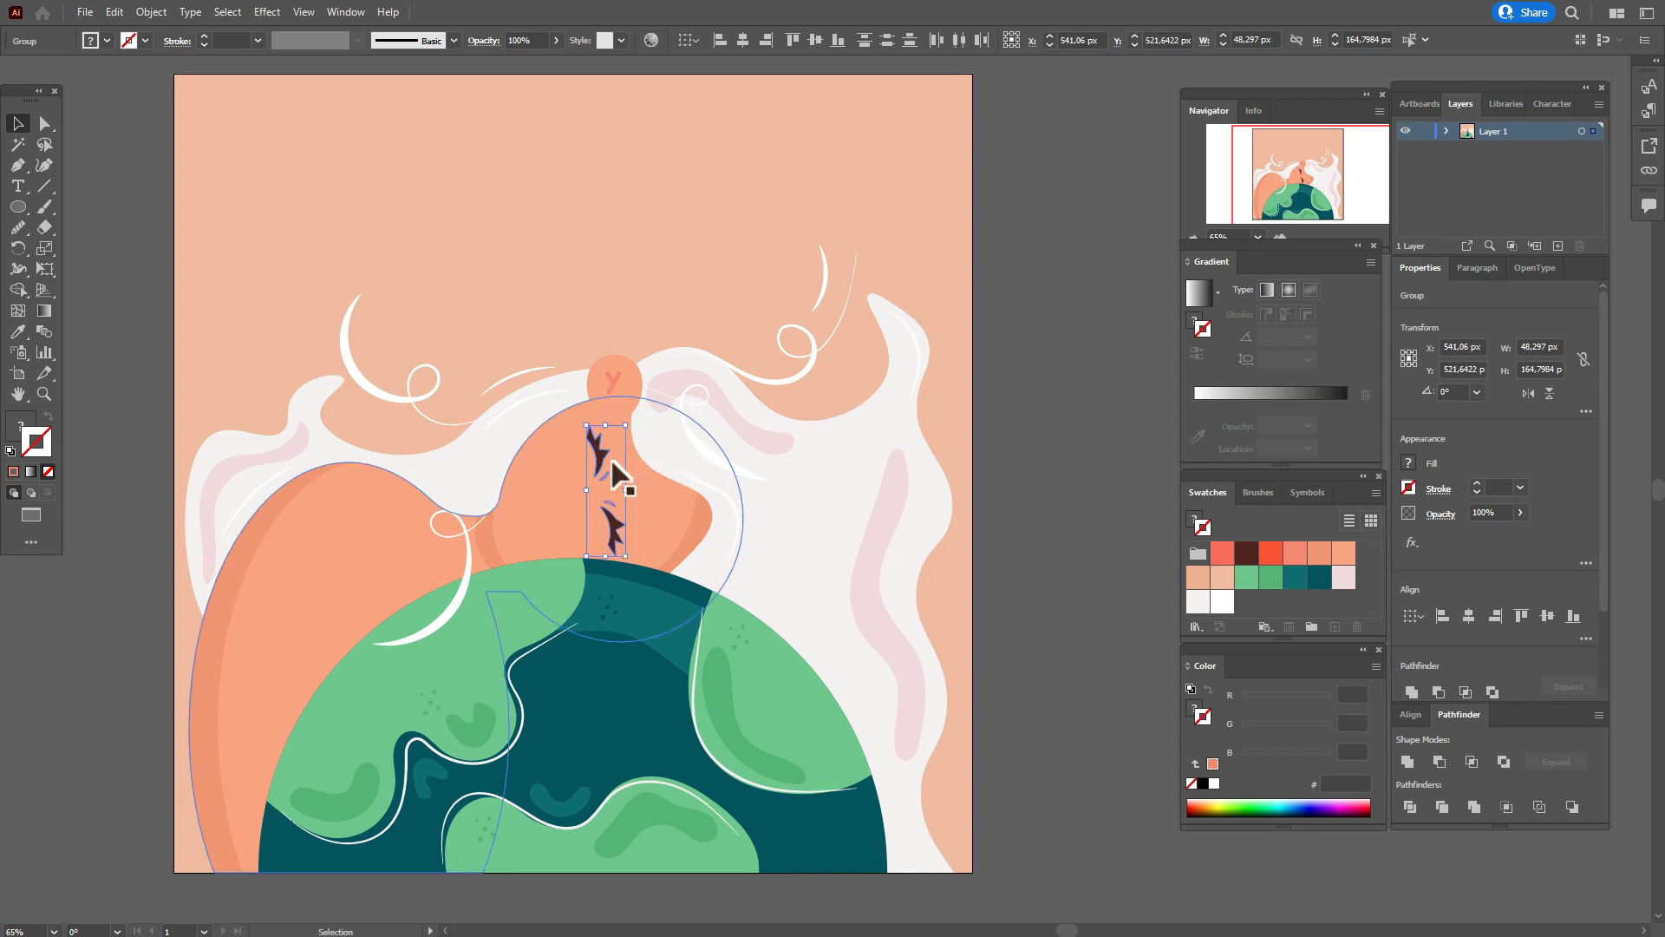
{"action": "key", "text": "shift"}
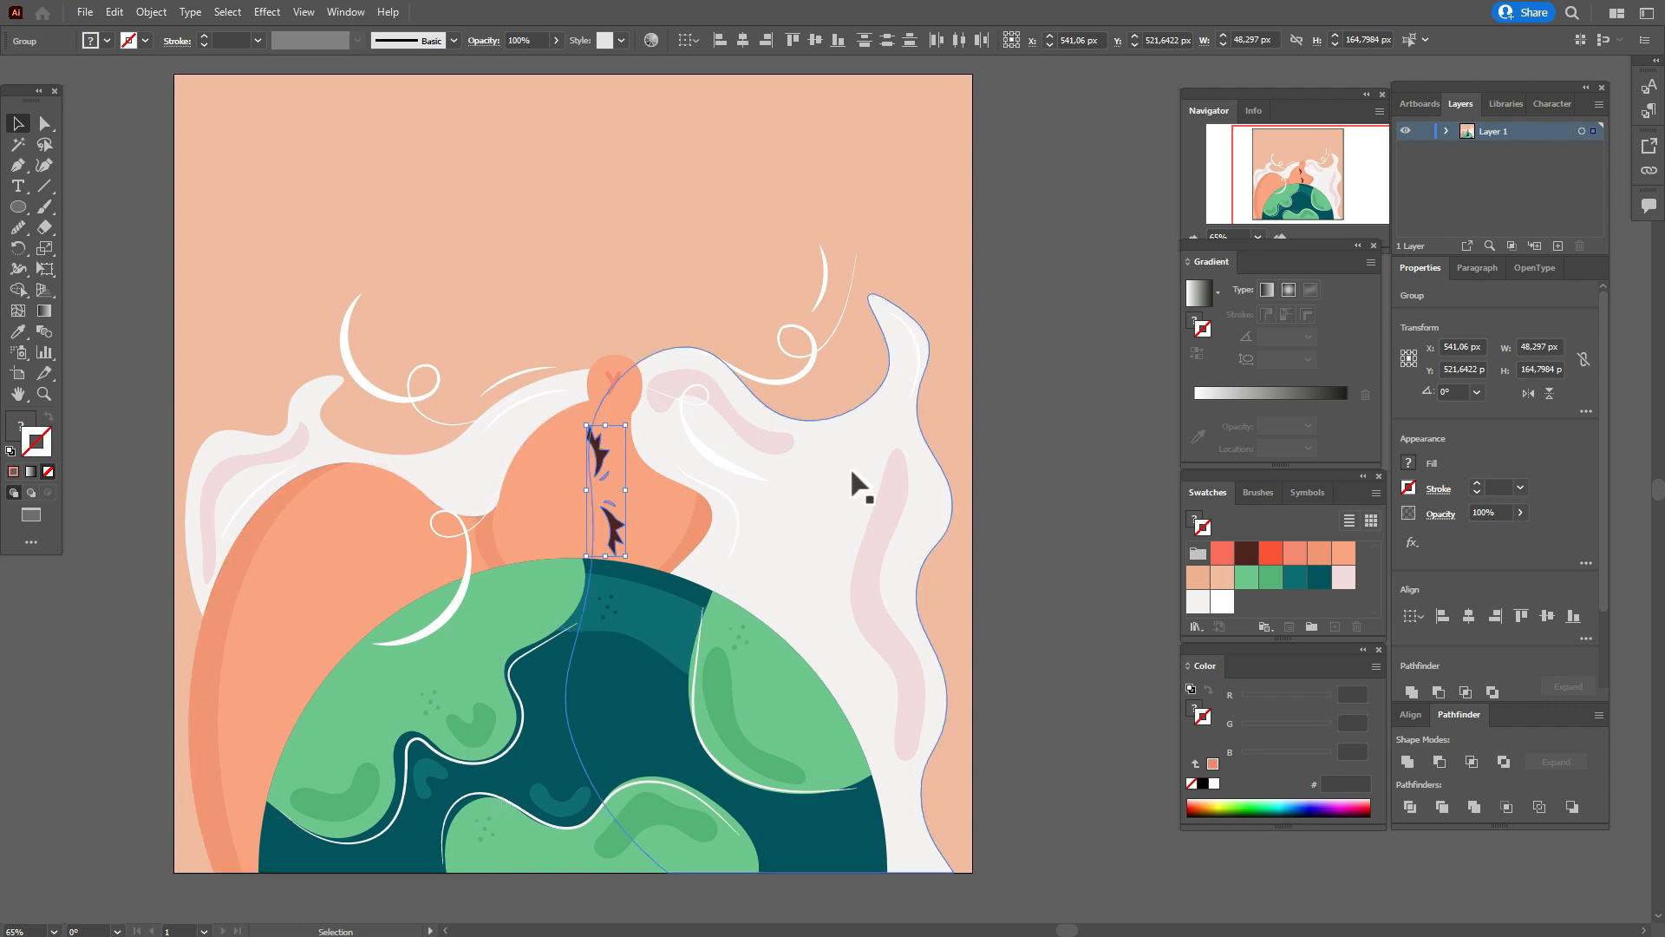
Fine-tune the position of each eye individually, shifting the lower one slightly down toward the globe's edge.
{"action": "left_click", "coordinate": [1059, 528]}
{"action": "left_click_drag", "start_coordinate": [599, 458], "coordinate": [598, 462]}
{"action": "left_click_drag", "start_coordinate": [611, 522], "coordinate": [610, 529]}
{"action": "left_click", "coordinate": [1019, 514]}
{"action": "left_click", "coordinate": [600, 458]}
{"action": "left_click", "coordinate": [613, 533]}
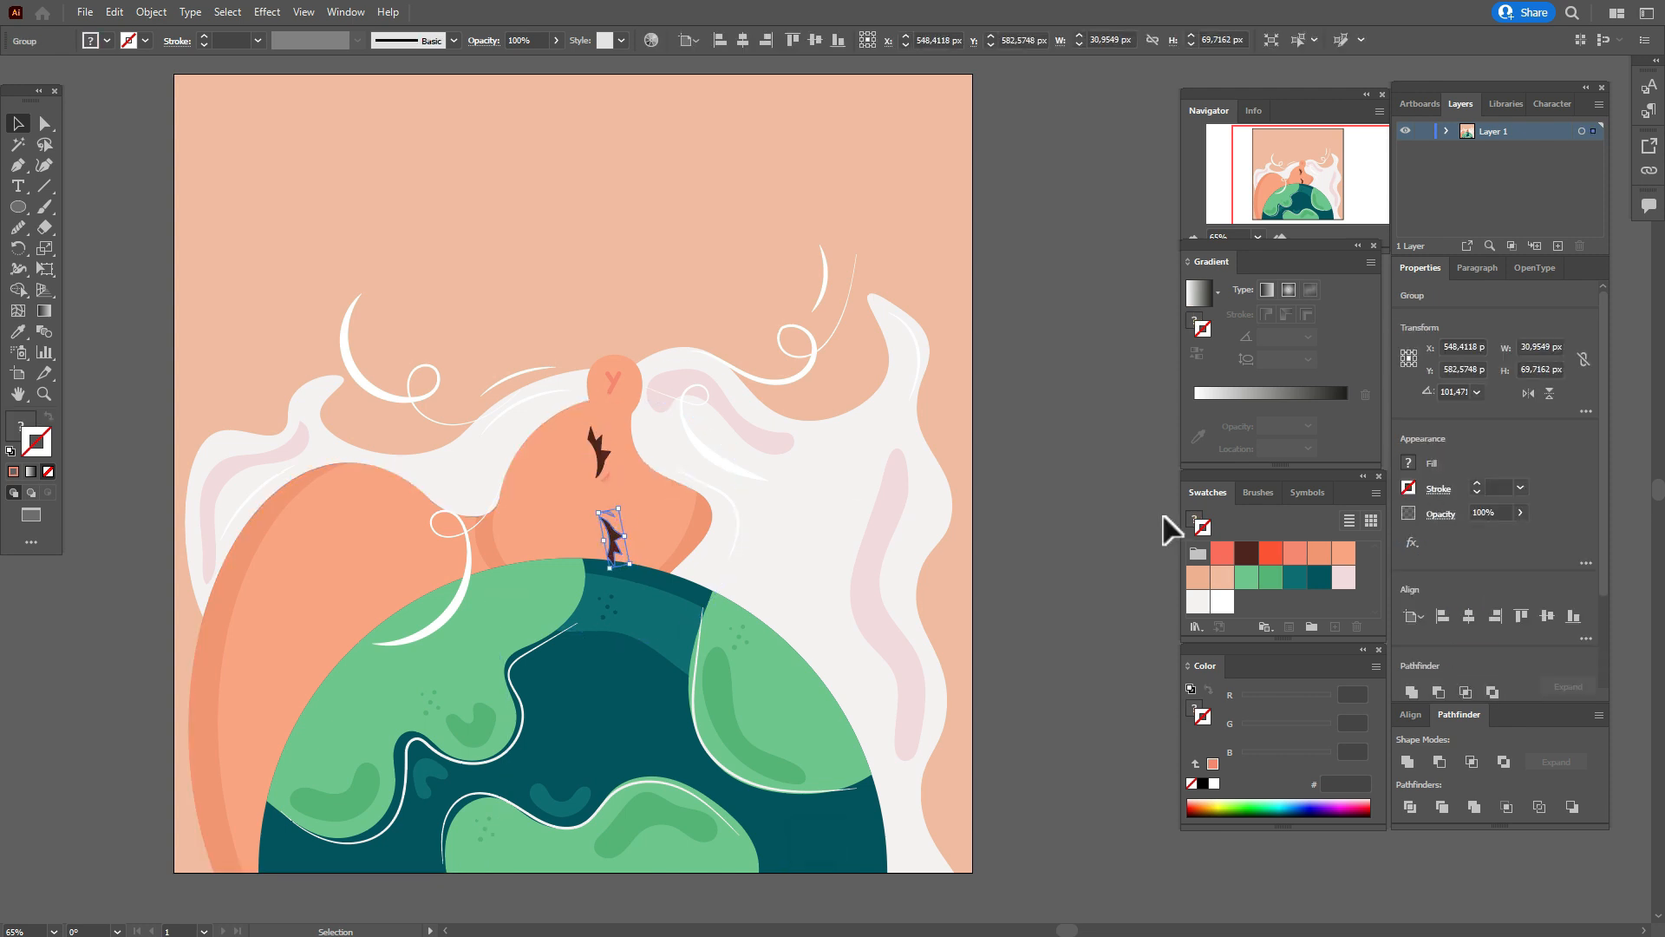
{"action": "left_click", "coordinate": [1050, 530]}
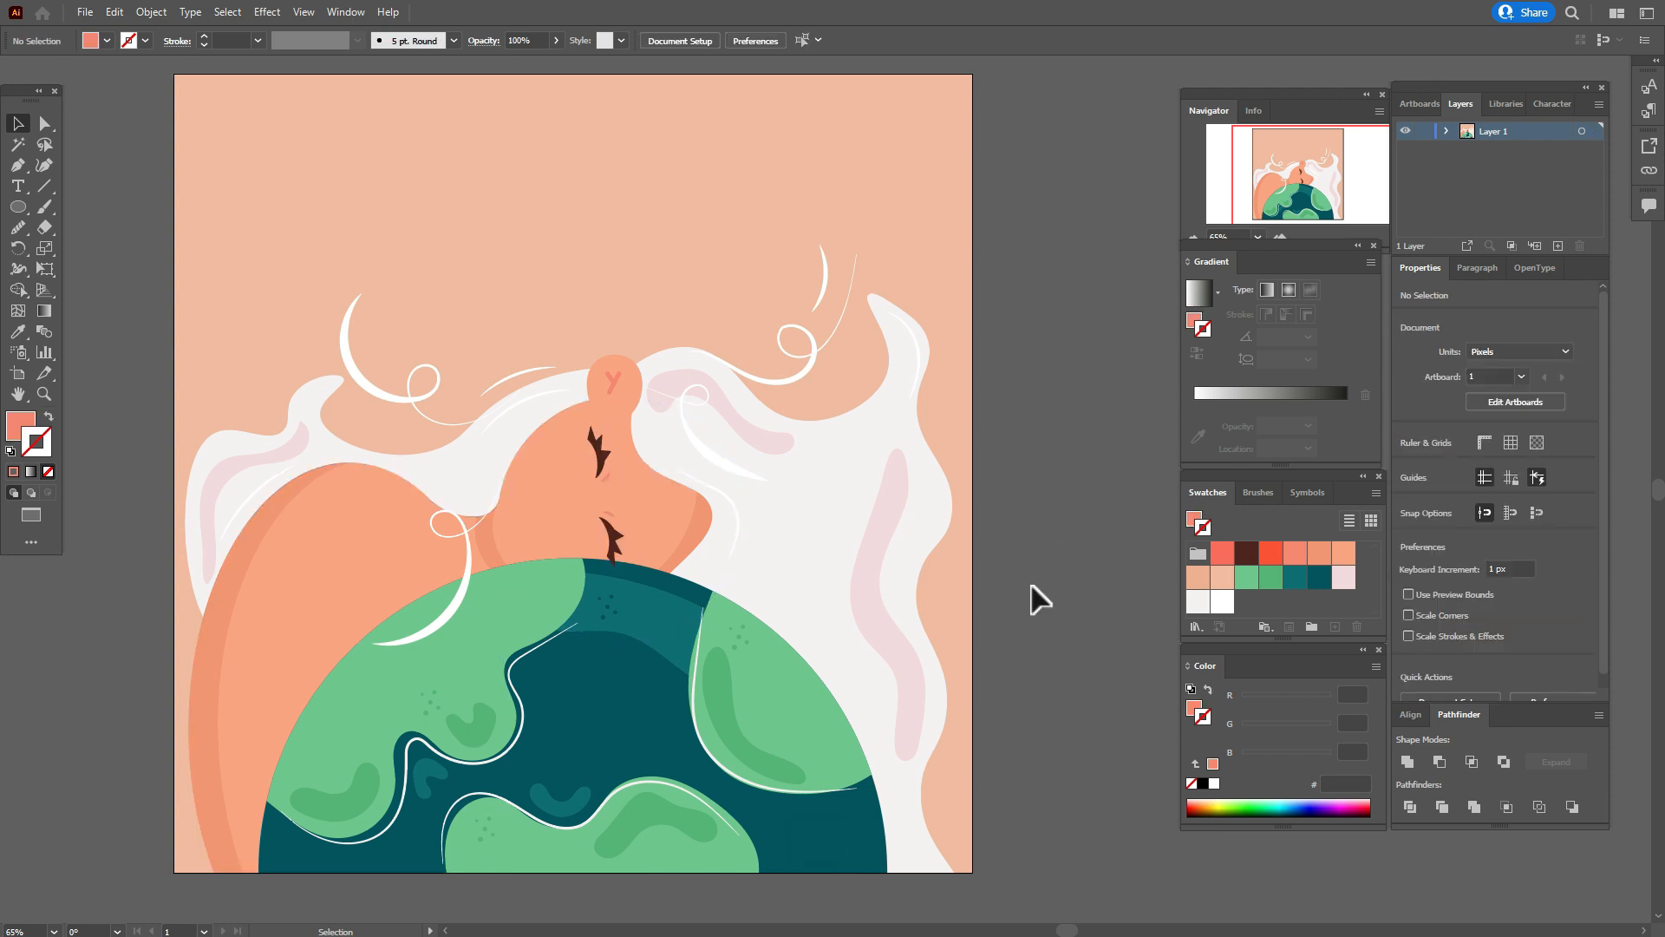
Draw an orange-red fb5231 circular cheek about 49 px wide without stroke beside the upper eye, and place a matching one by the lower eye.
{"action": "key", "text": "x"}
{"action": "left_click", "coordinate": [1266, 559]}
{"action": "left_click", "coordinate": [49, 417]}
{"action": "left_click", "coordinate": [48, 471]}
{"action": "left_click", "coordinate": [24, 422]}
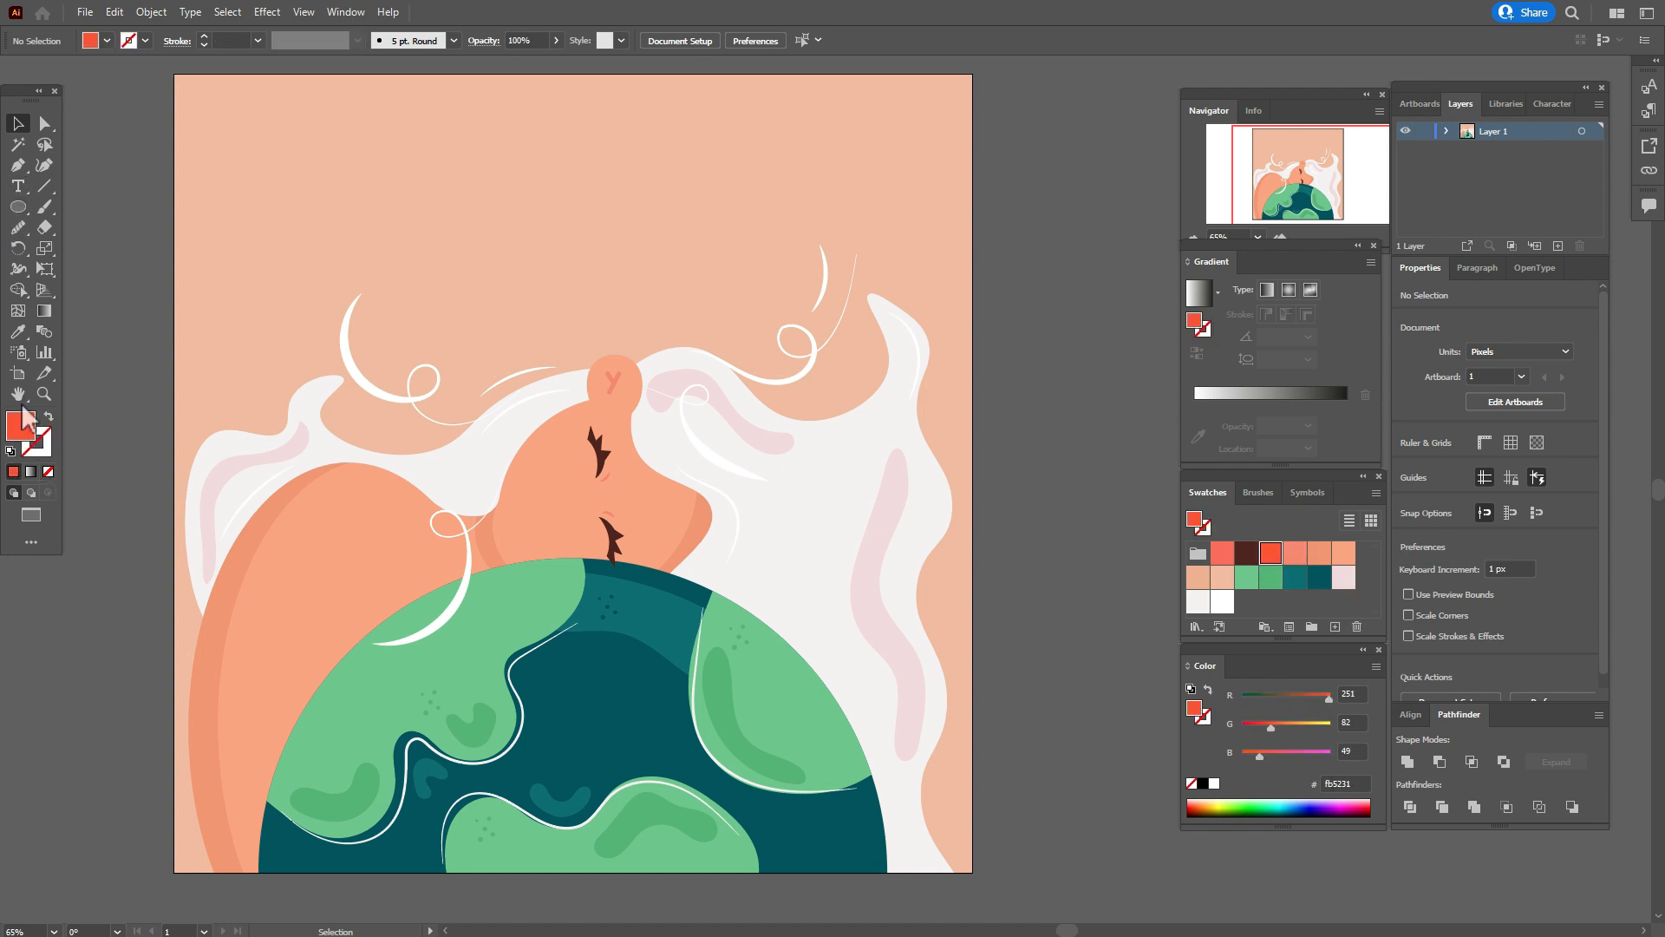
{"action": "left_click", "coordinate": [17, 212]}
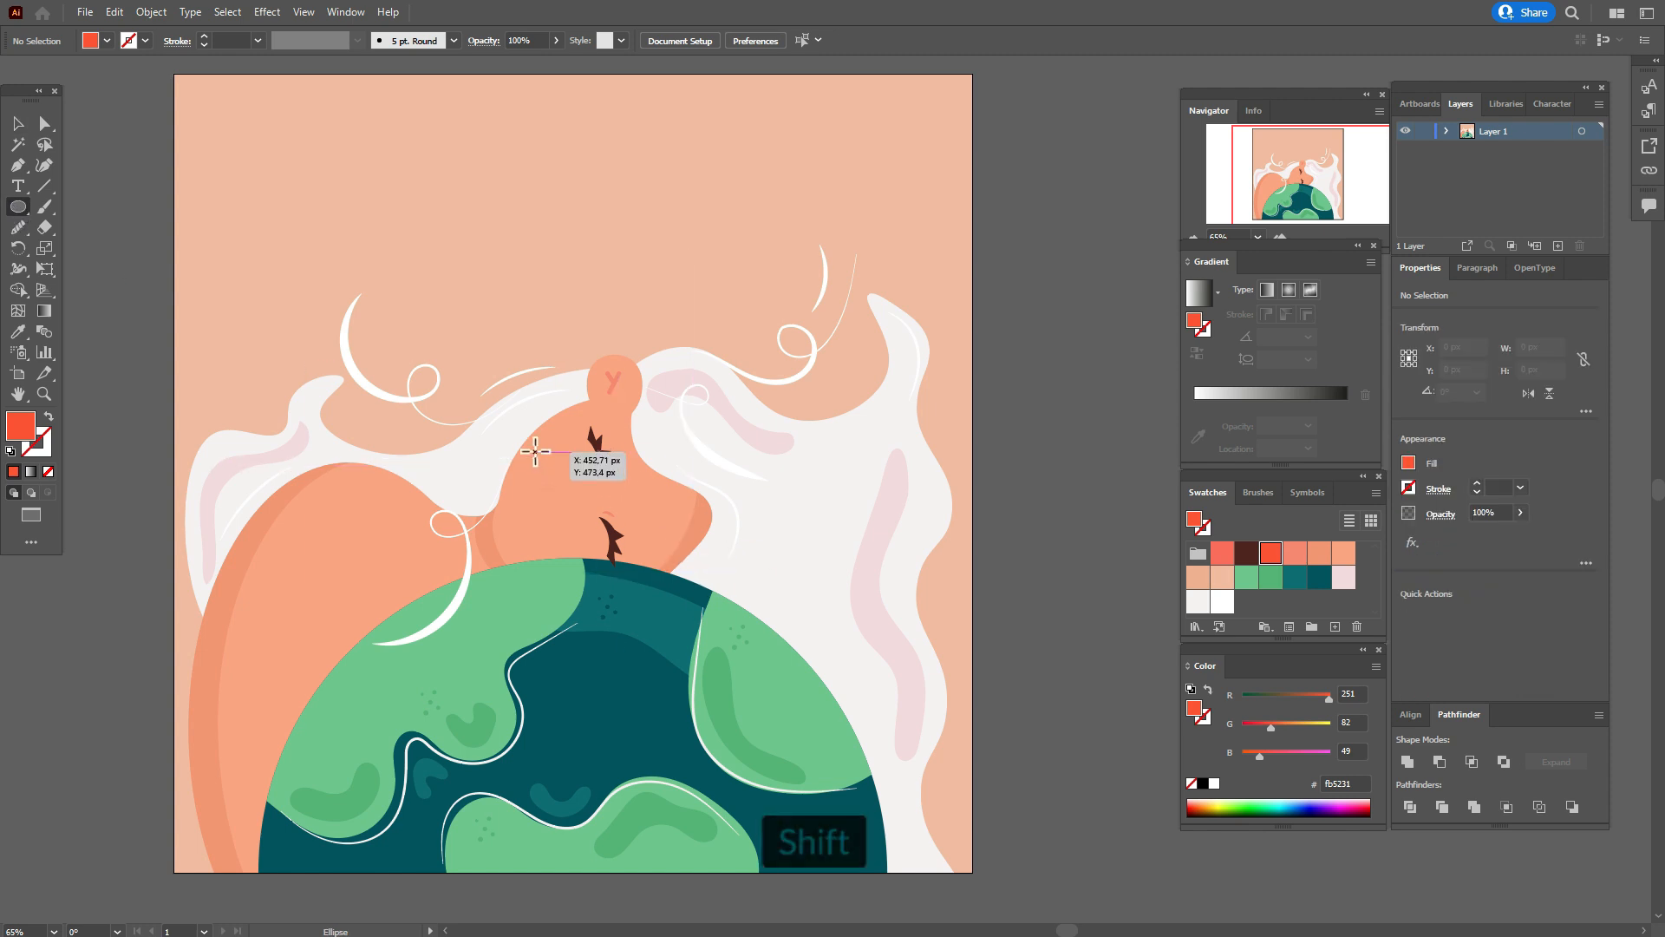
{"action": "left_click_drag", "start_coordinate": [542, 444], "coordinate": [578, 566]}
{"action": "left_click", "coordinate": [18, 123]}
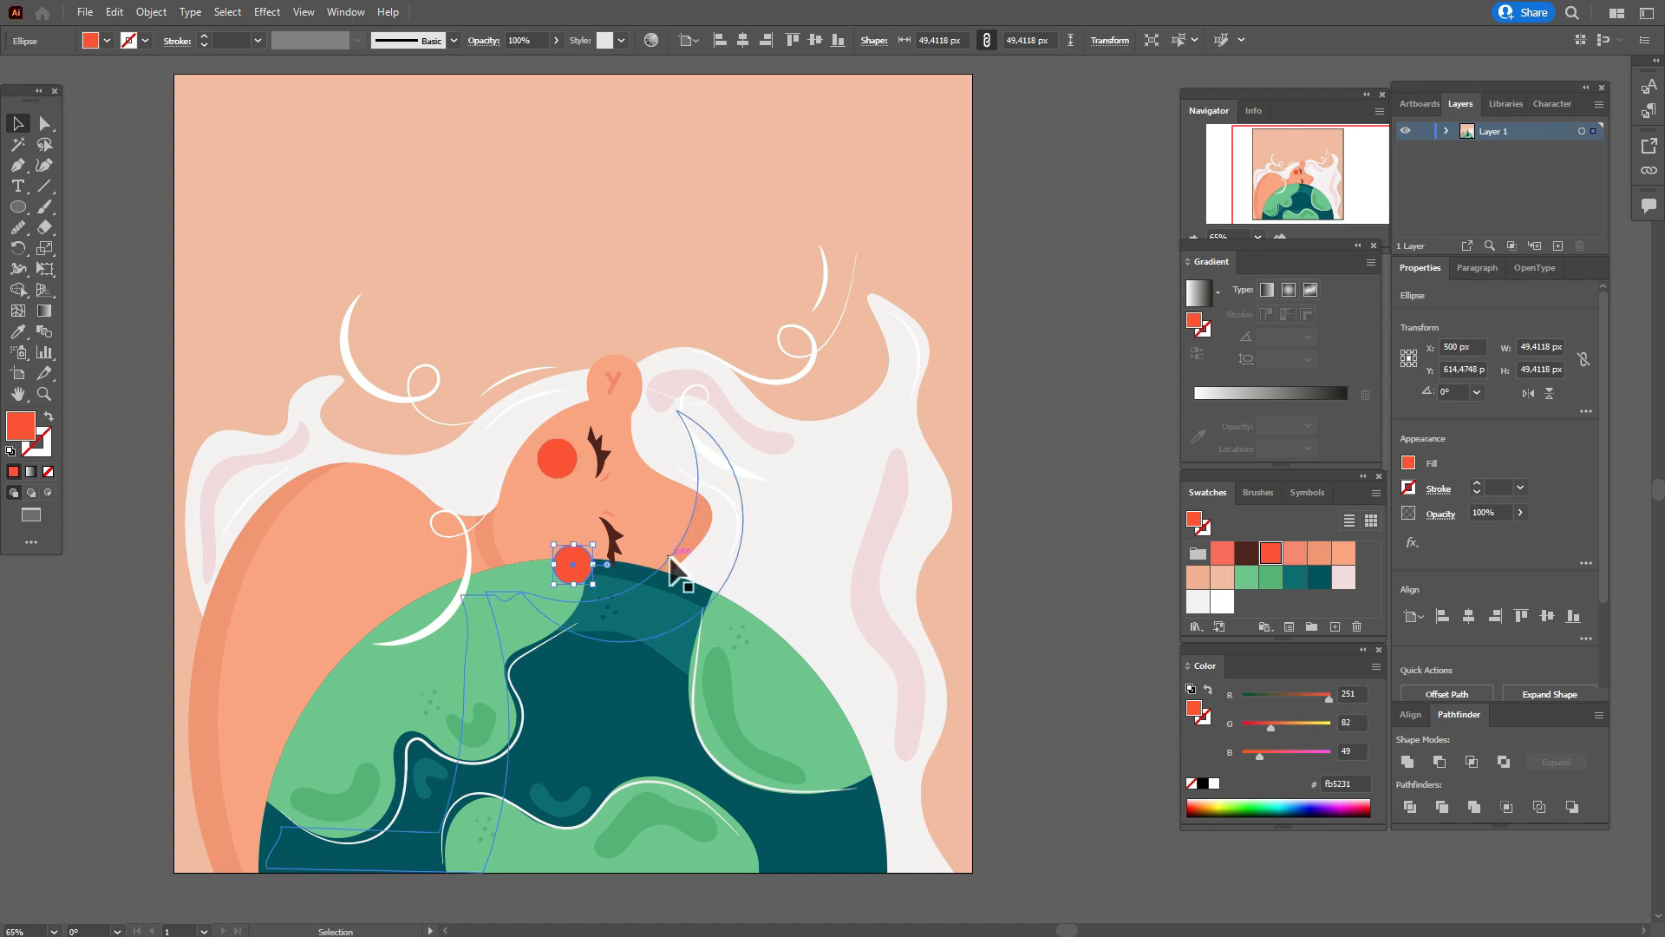
{"action": "key", "text": "Right"}
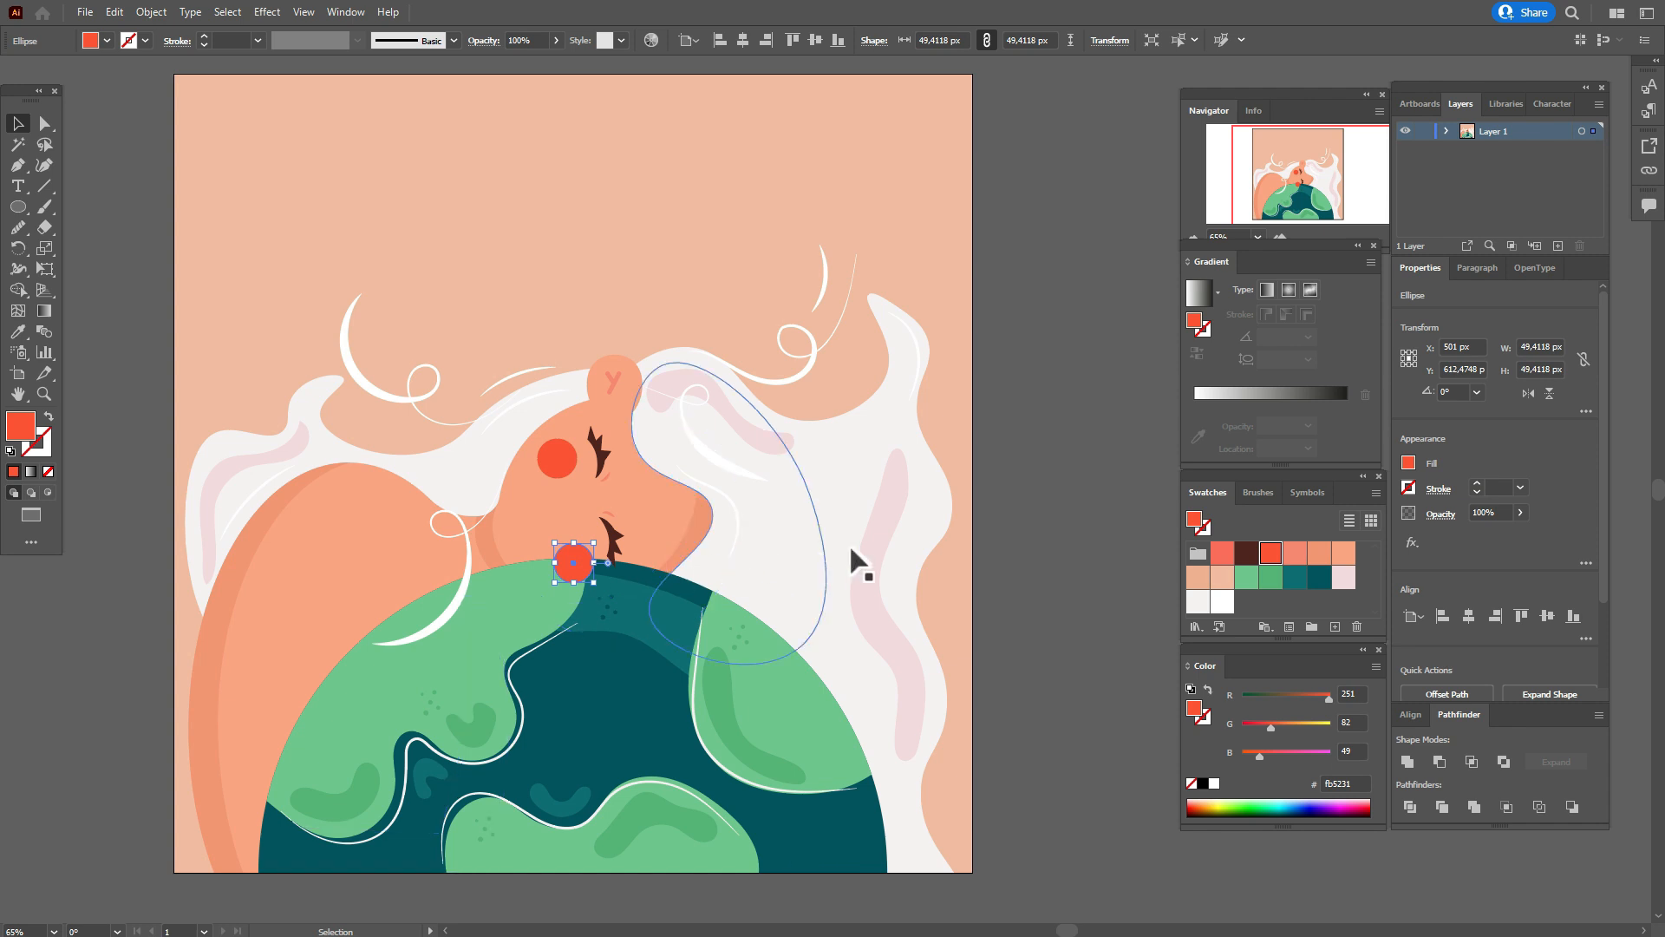
{"action": "left_click", "coordinate": [1004, 558]}
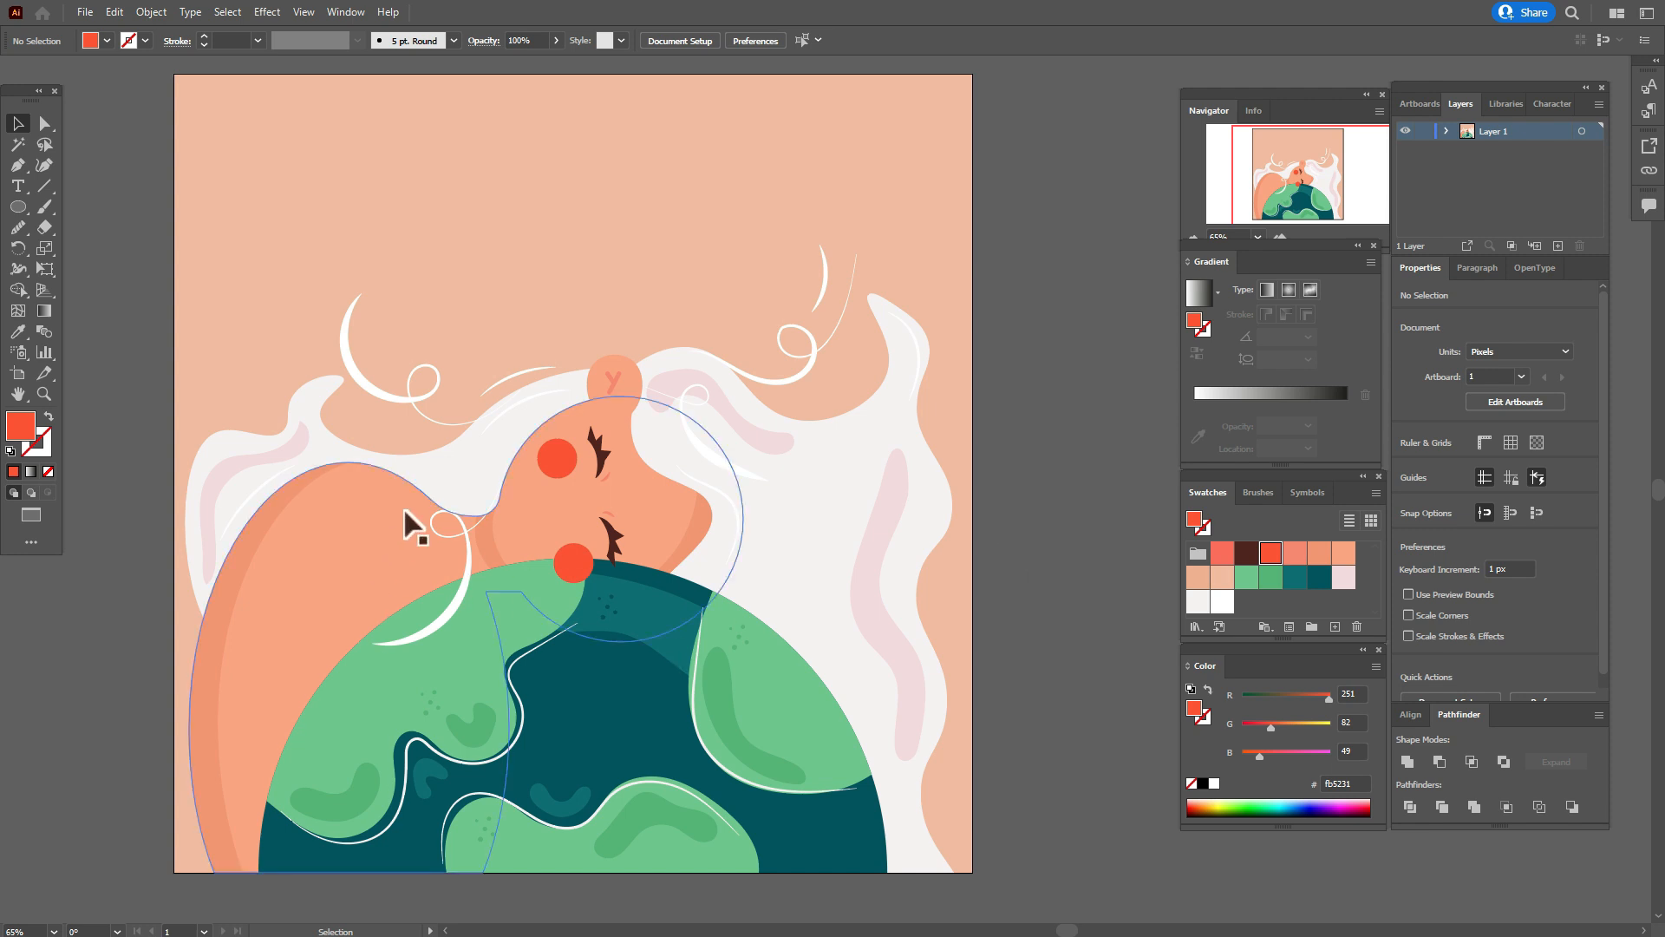
Draw an orange-red ellipse about 29 by 54 px between the two cheeks and rotate it about 18° as the mouth.
{"action": "left_click", "coordinate": [18, 207]}
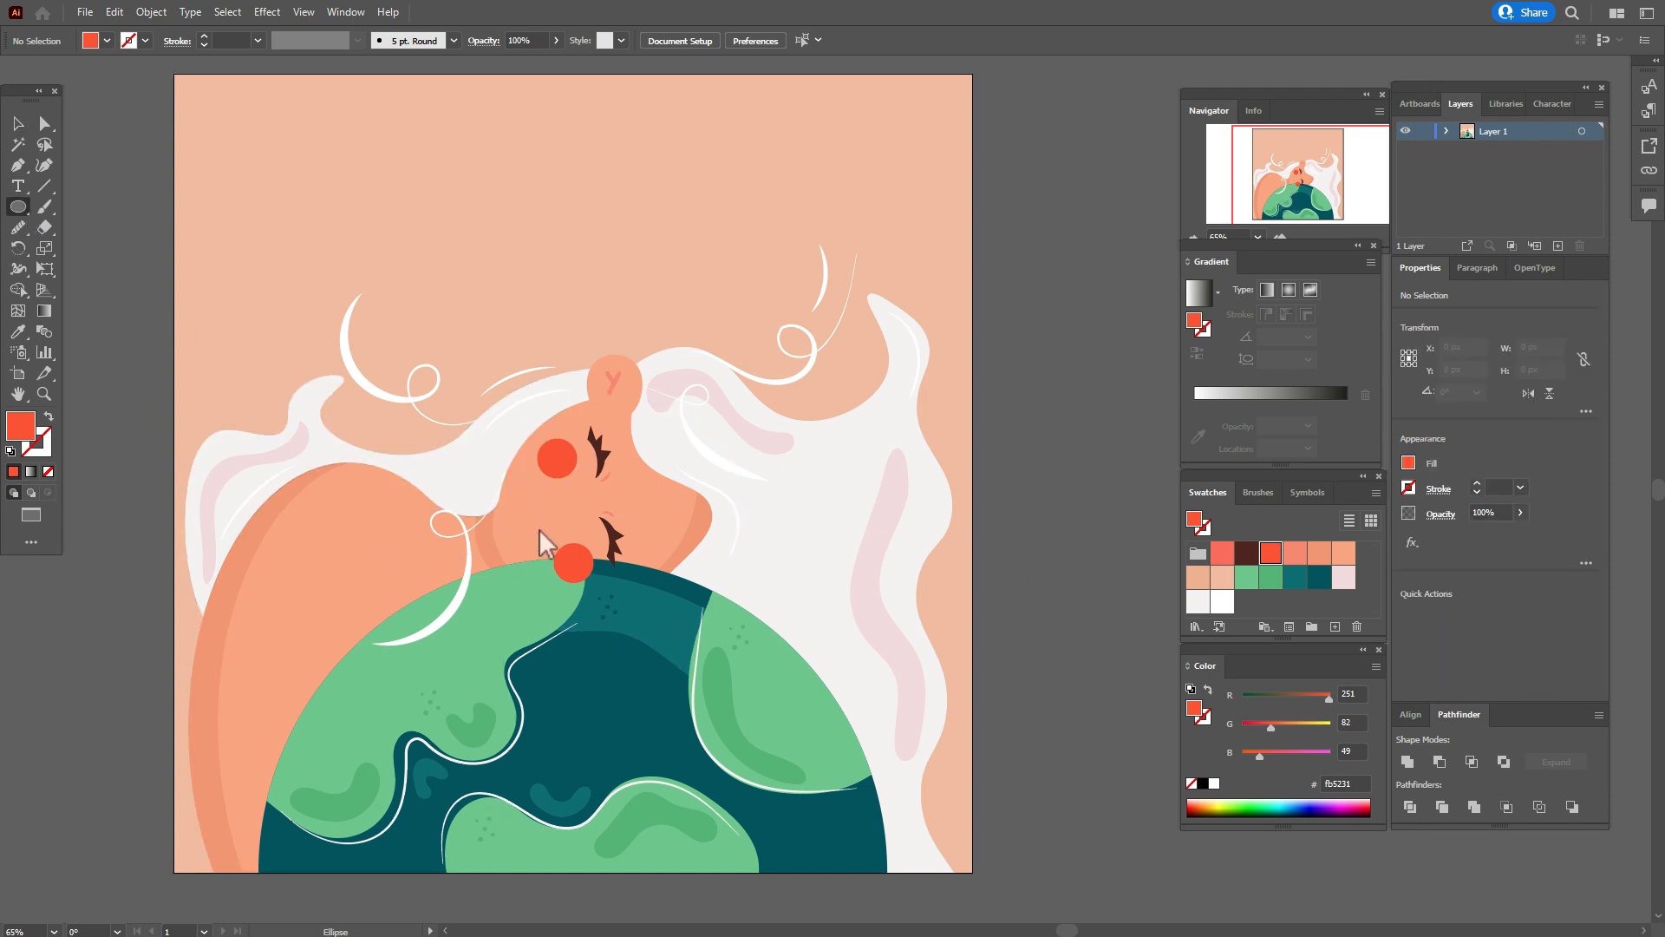
{"action": "left_click_drag", "start_coordinate": [526, 507], "coordinate": [545, 549]}
{"action": "left_click", "coordinate": [21, 126]}
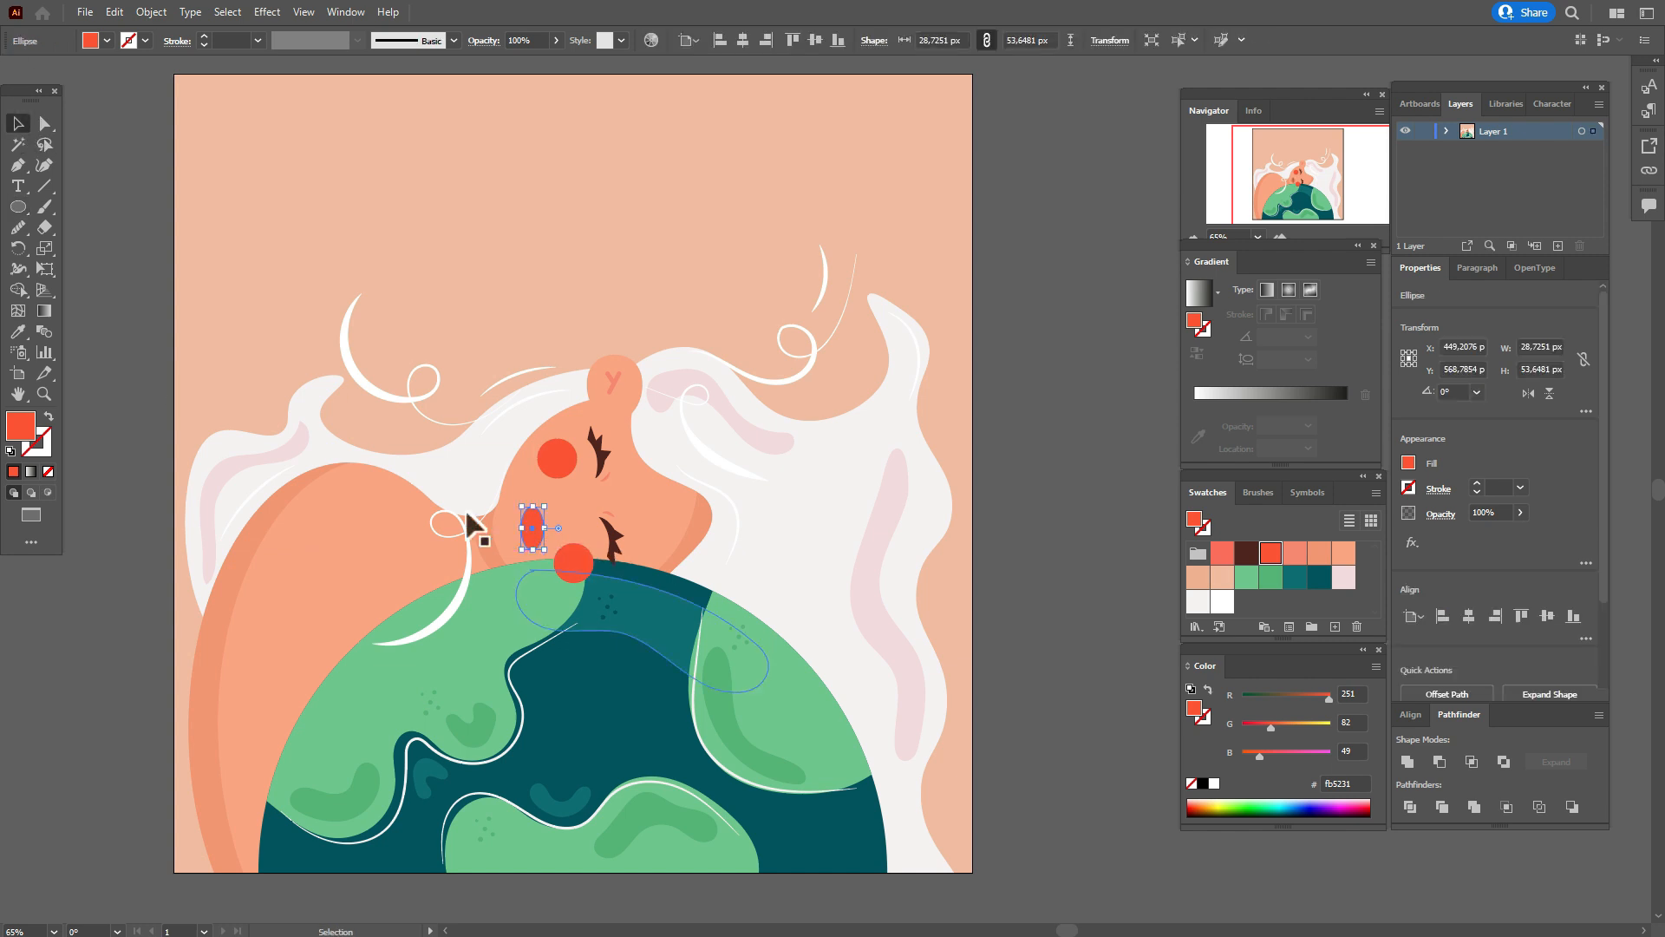
{"action": "mouse_move", "coordinate": [552, 528]}
{"action": "left_mouse_down"}
{"action": "mouse_move", "coordinate": [569, 510]}
{"action": "mouse_move", "coordinate": [606, 538]}
{"action": "mouse_move", "coordinate": [532, 528]}
{"action": "left_mouse_up"}
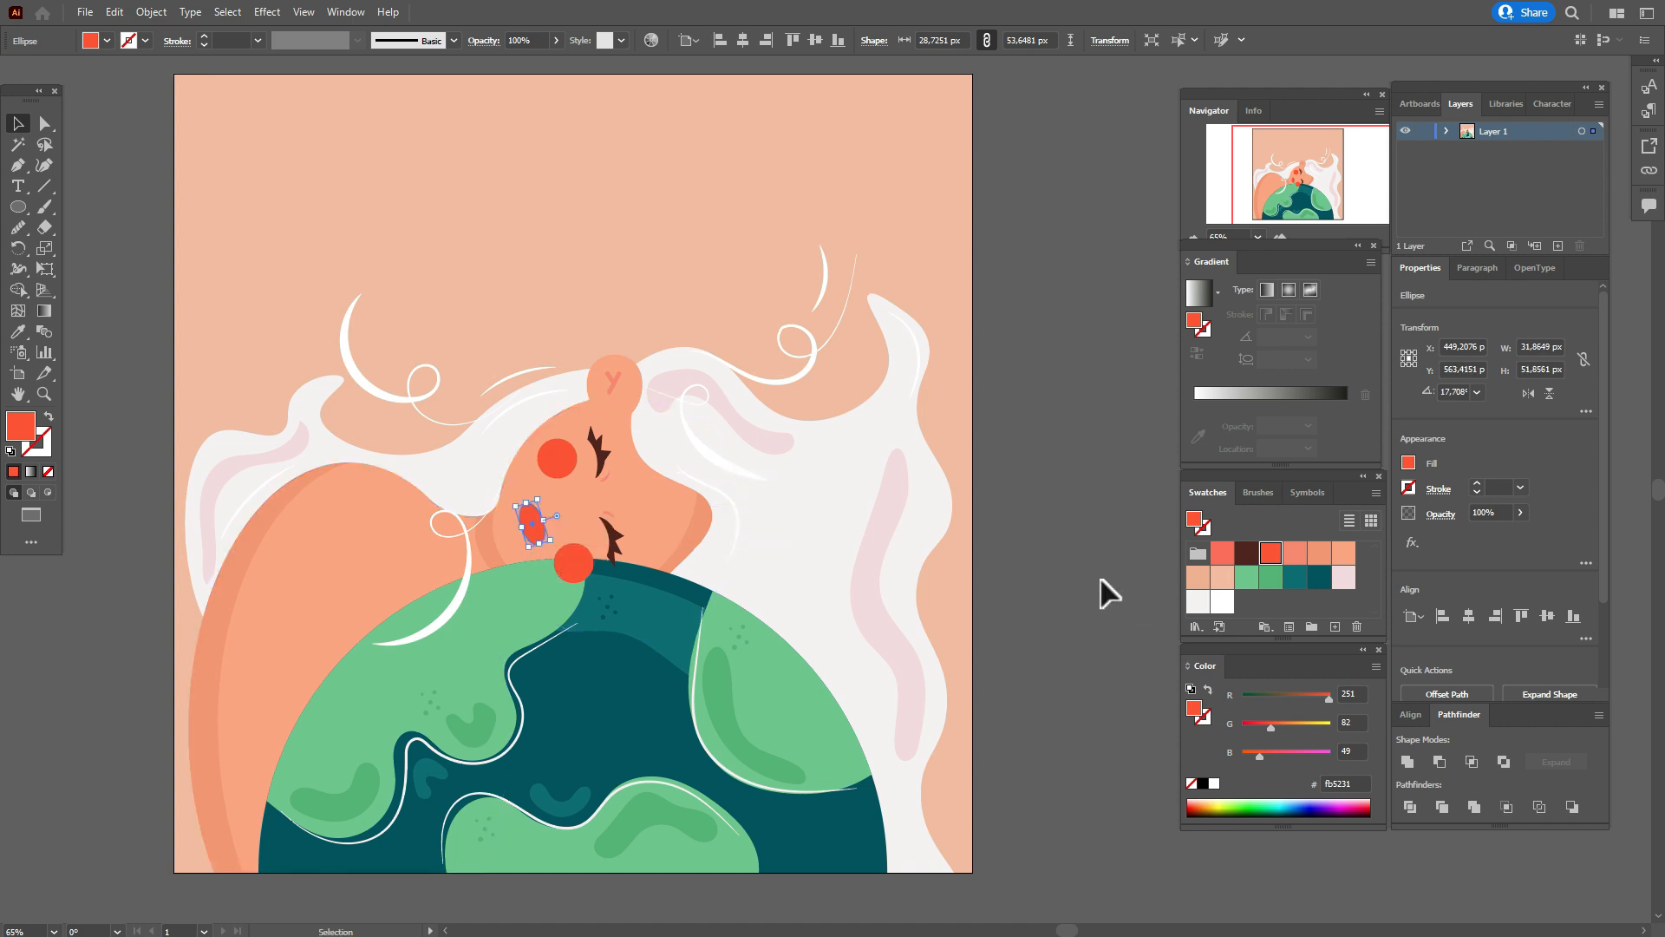
Paint a curved dark brown 4f231d line across the mouth ellipse with the 5 pt. Round brush.
{"action": "left_click", "coordinate": [1100, 594]}
{"action": "left_click", "coordinate": [1246, 553]}
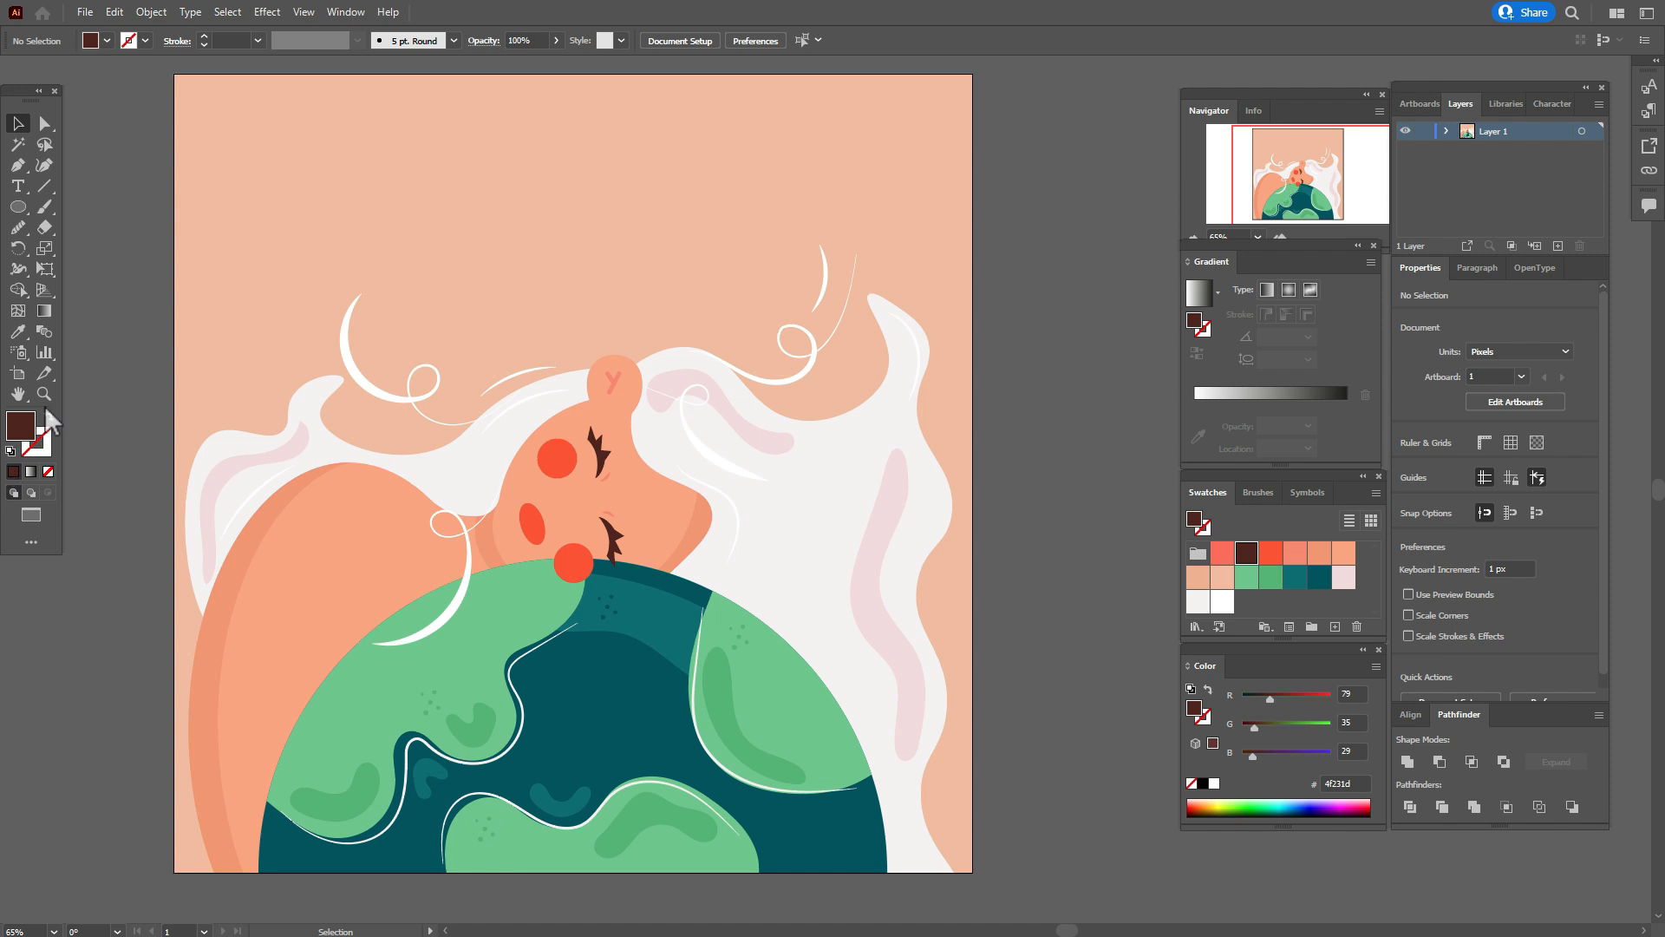
{"action": "left_click", "coordinate": [43, 206]}
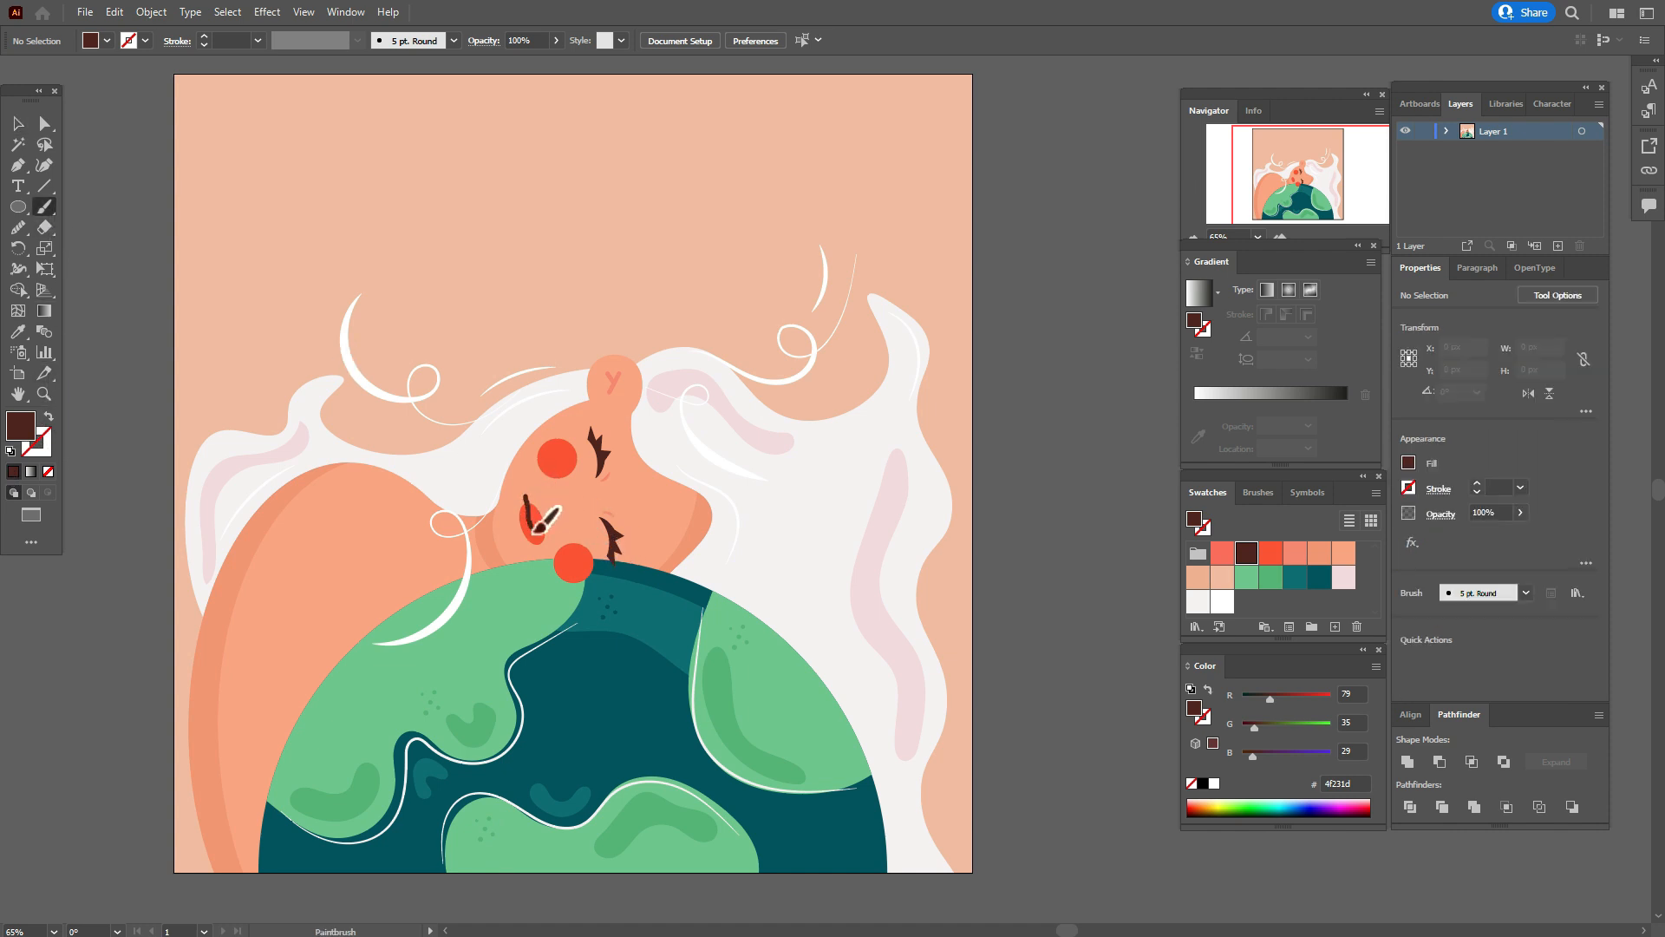
{"action": "left_click_drag", "start_coordinate": [553, 547], "coordinate": [555, 548]}
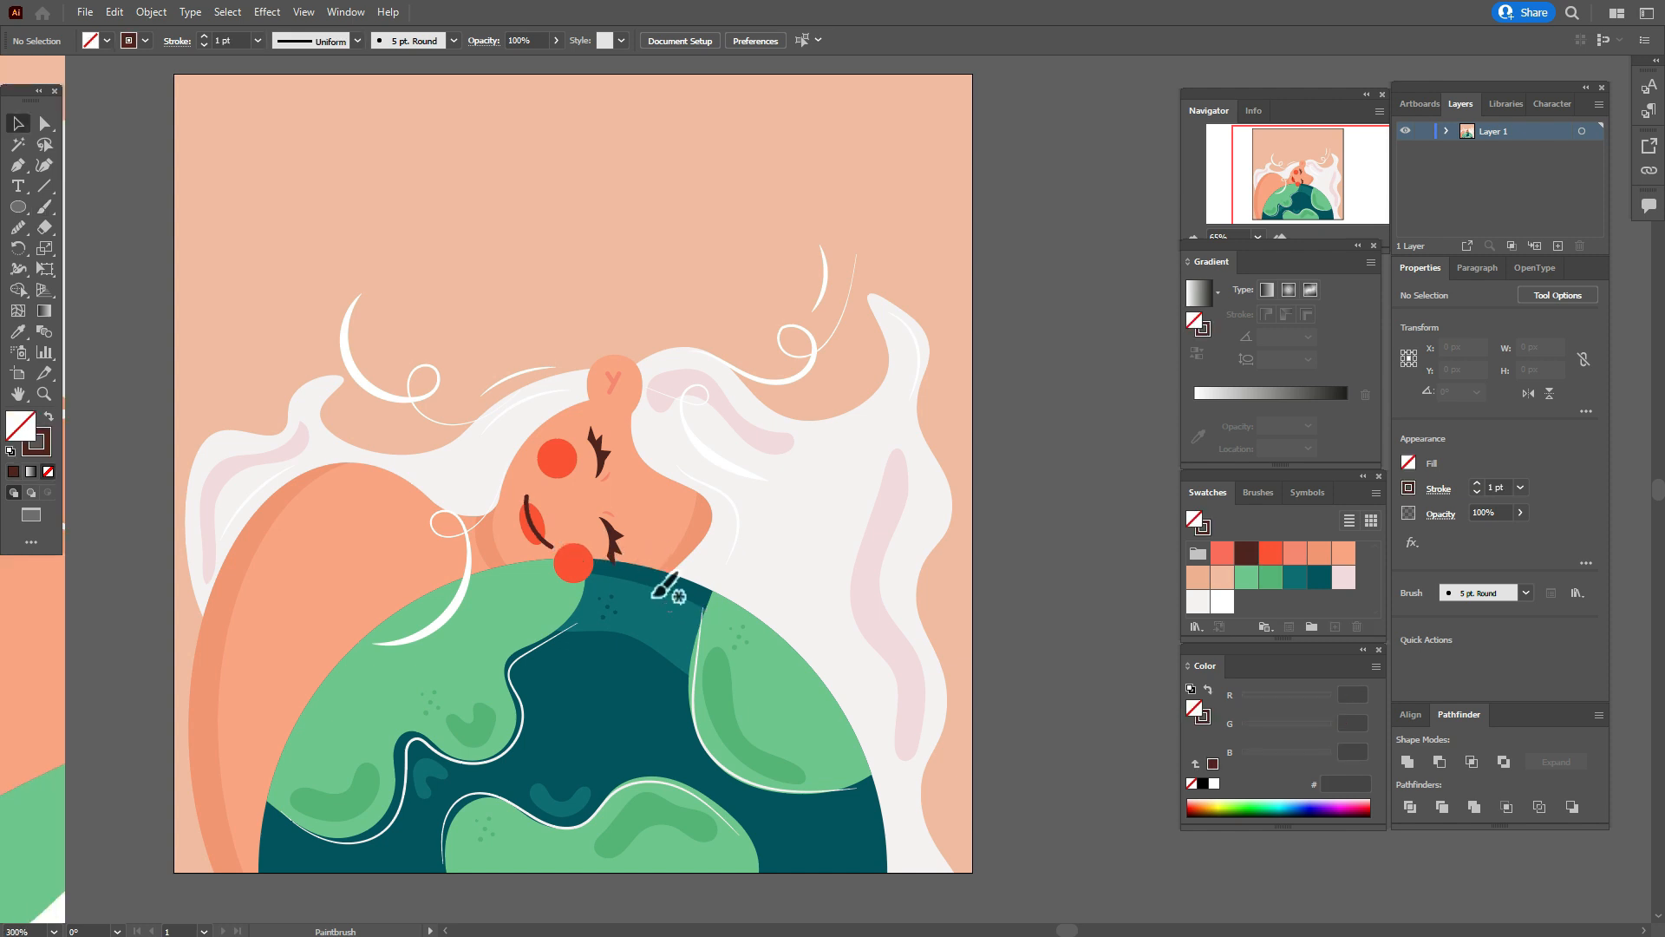
Tilt the brown mouth line slightly to fit the ellipse and set its stroke weight to 0.7 pt.
{"action": "left_click", "coordinate": [495, 481]}
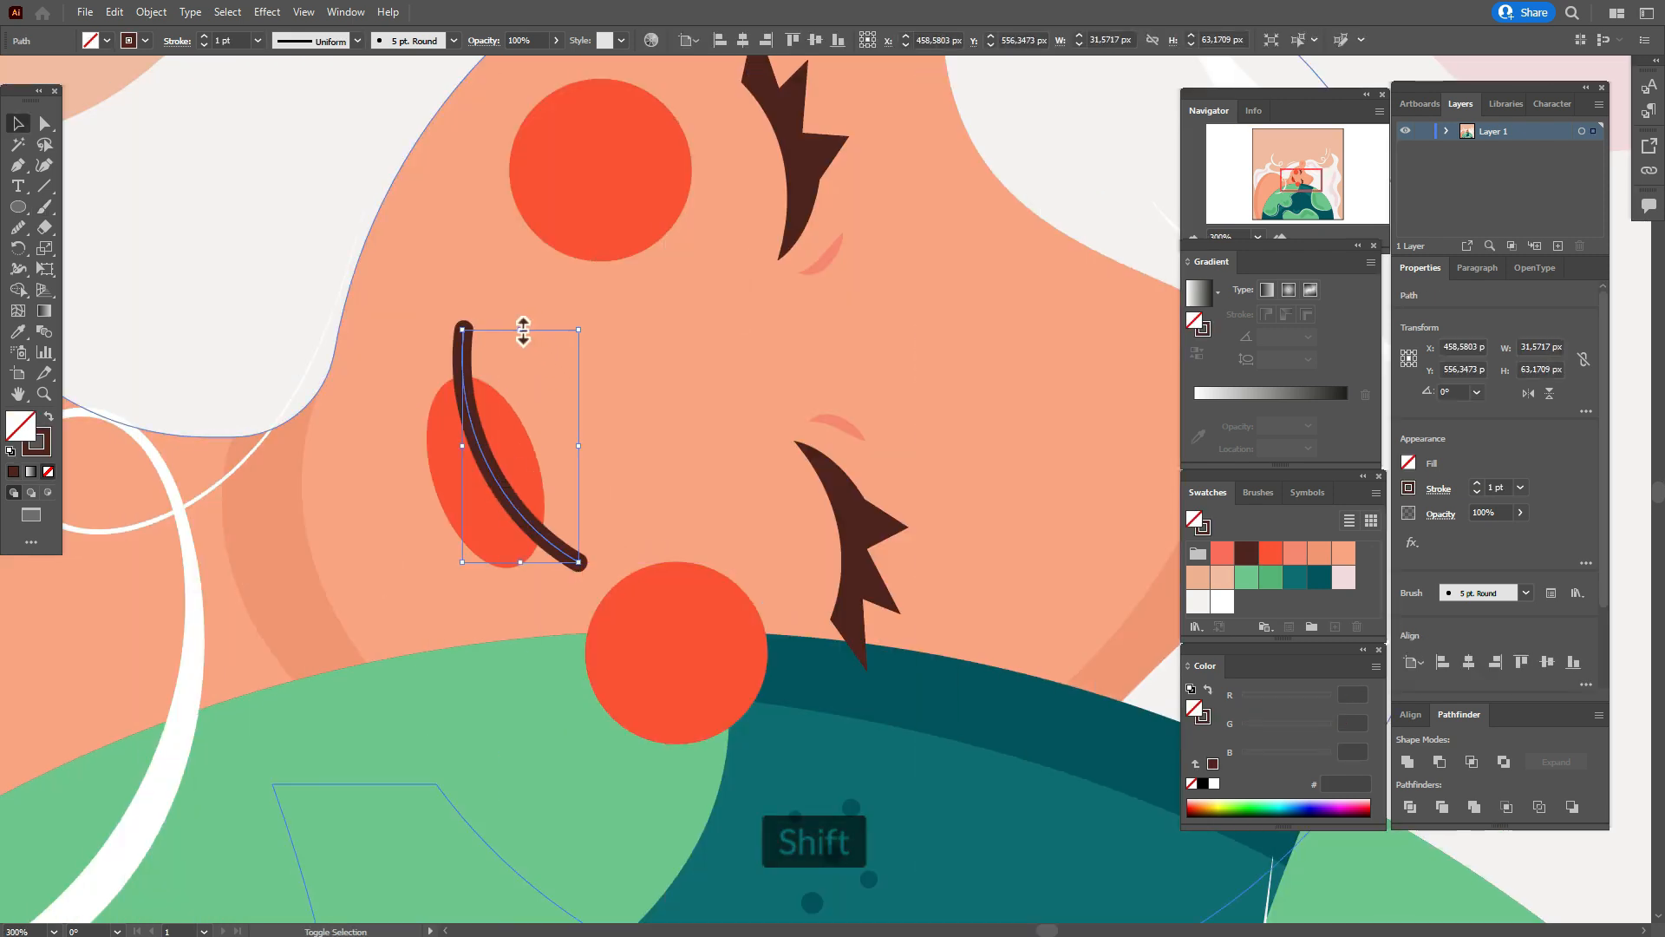
{"action": "left_click_drag", "start_coordinate": [521, 327], "coordinate": [520, 370]}
{"action": "left_click_drag", "start_coordinate": [482, 505], "coordinate": [498, 481]}
{"action": "left_click_drag", "start_coordinate": [576, 564], "coordinate": [519, 524]}
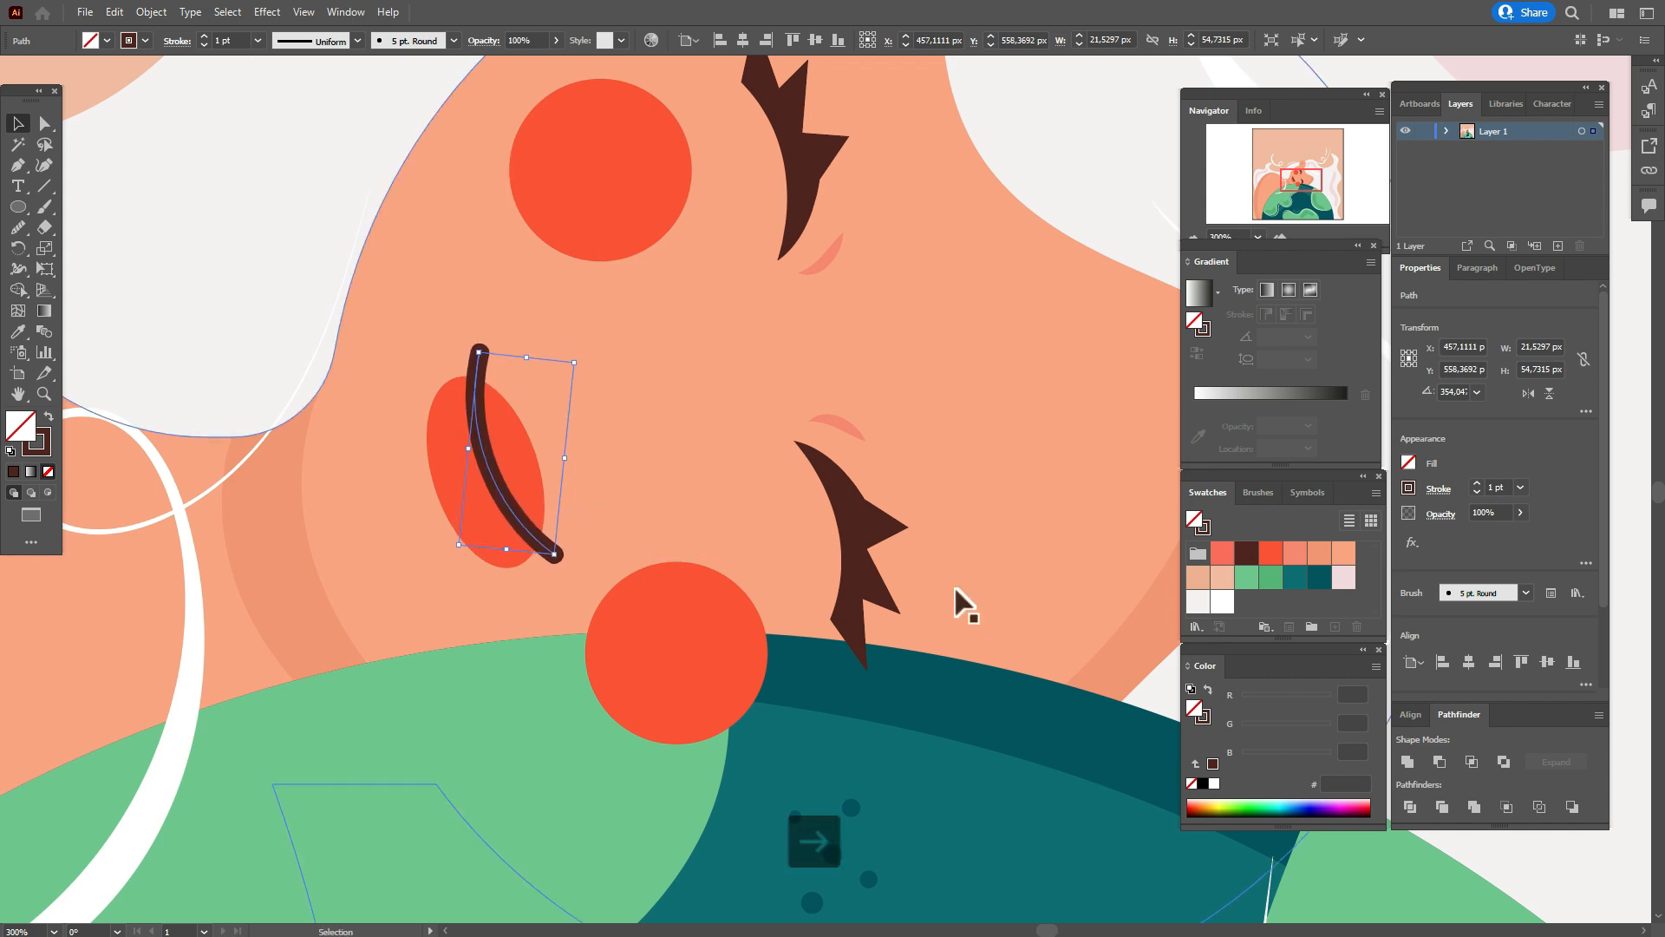
{"action": "type", "text": "0"}
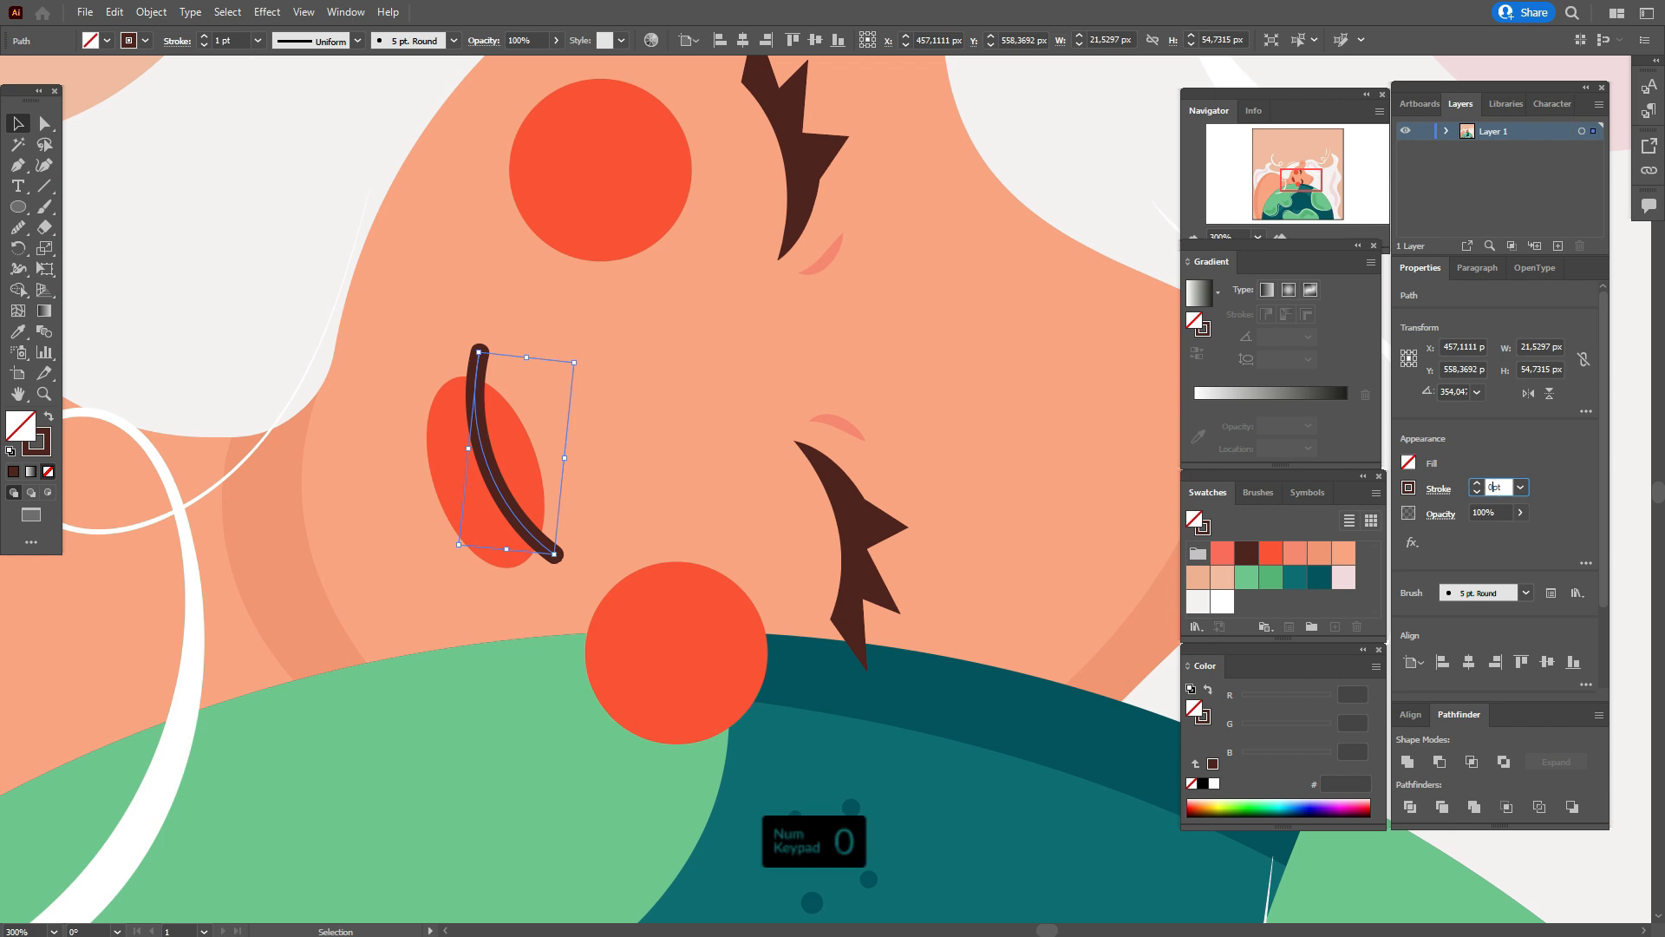
{"action": "type", "text": ",7"}
{"action": "key", "text": "Return"}
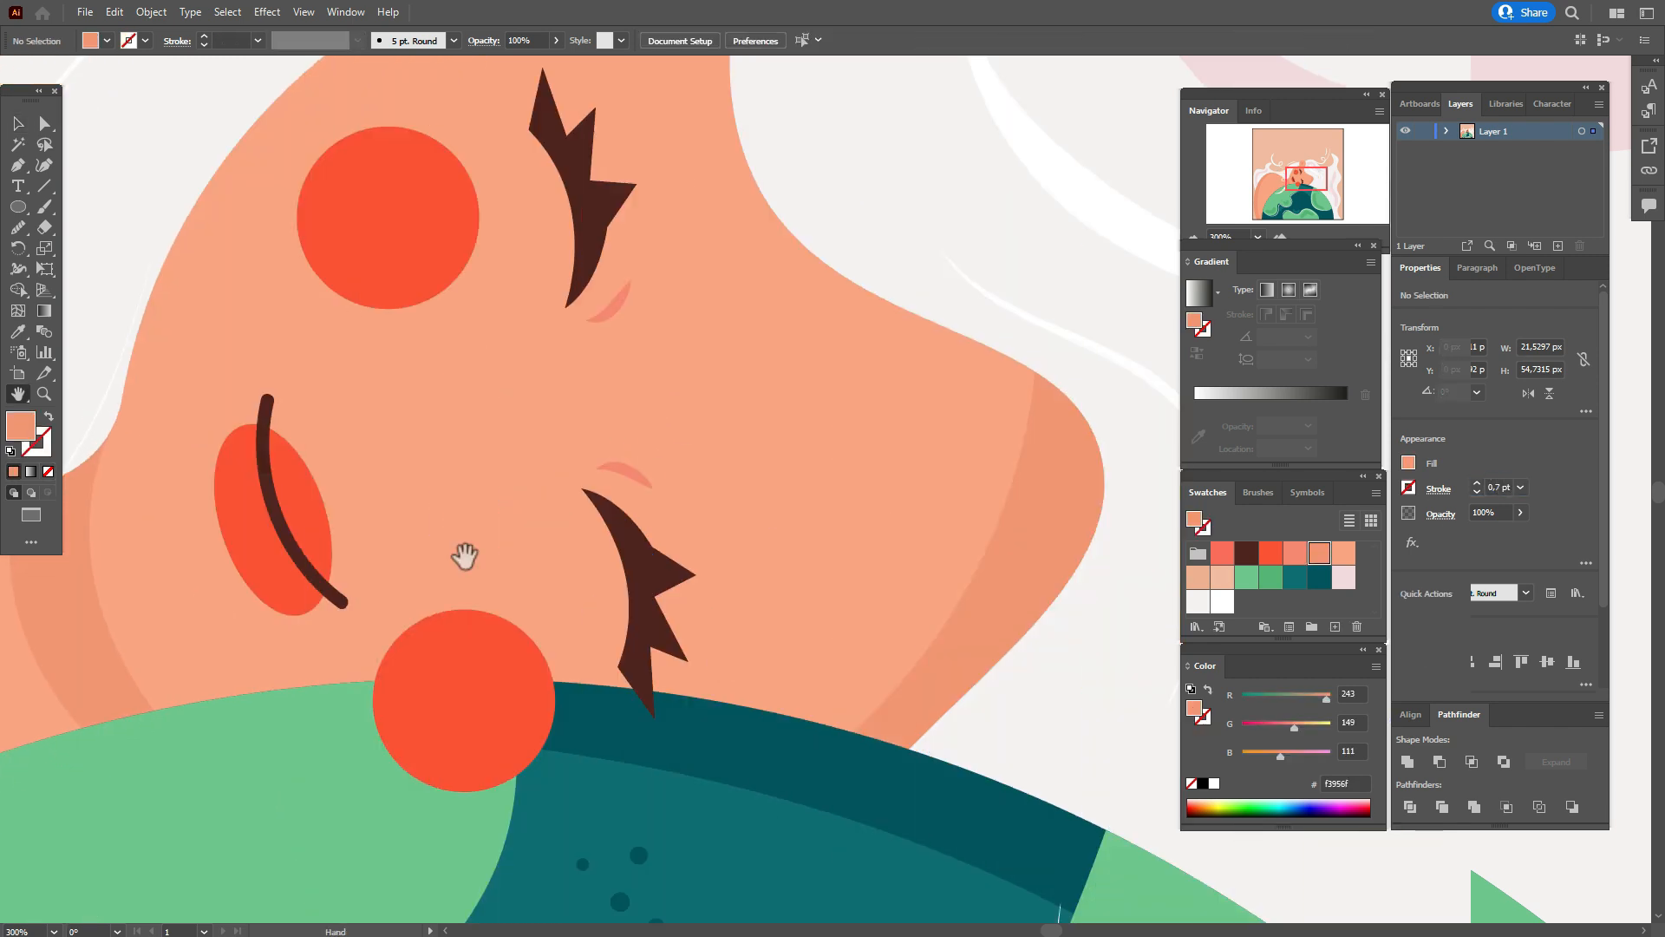
Draw a circle about 17 px wide between the mouth and the eyes and fill it with coral f6886e.
{"action": "left_click", "coordinate": [24, 206]}
{"action": "left_click_drag", "start_coordinate": [381, 435], "coordinate": [444, 496]}
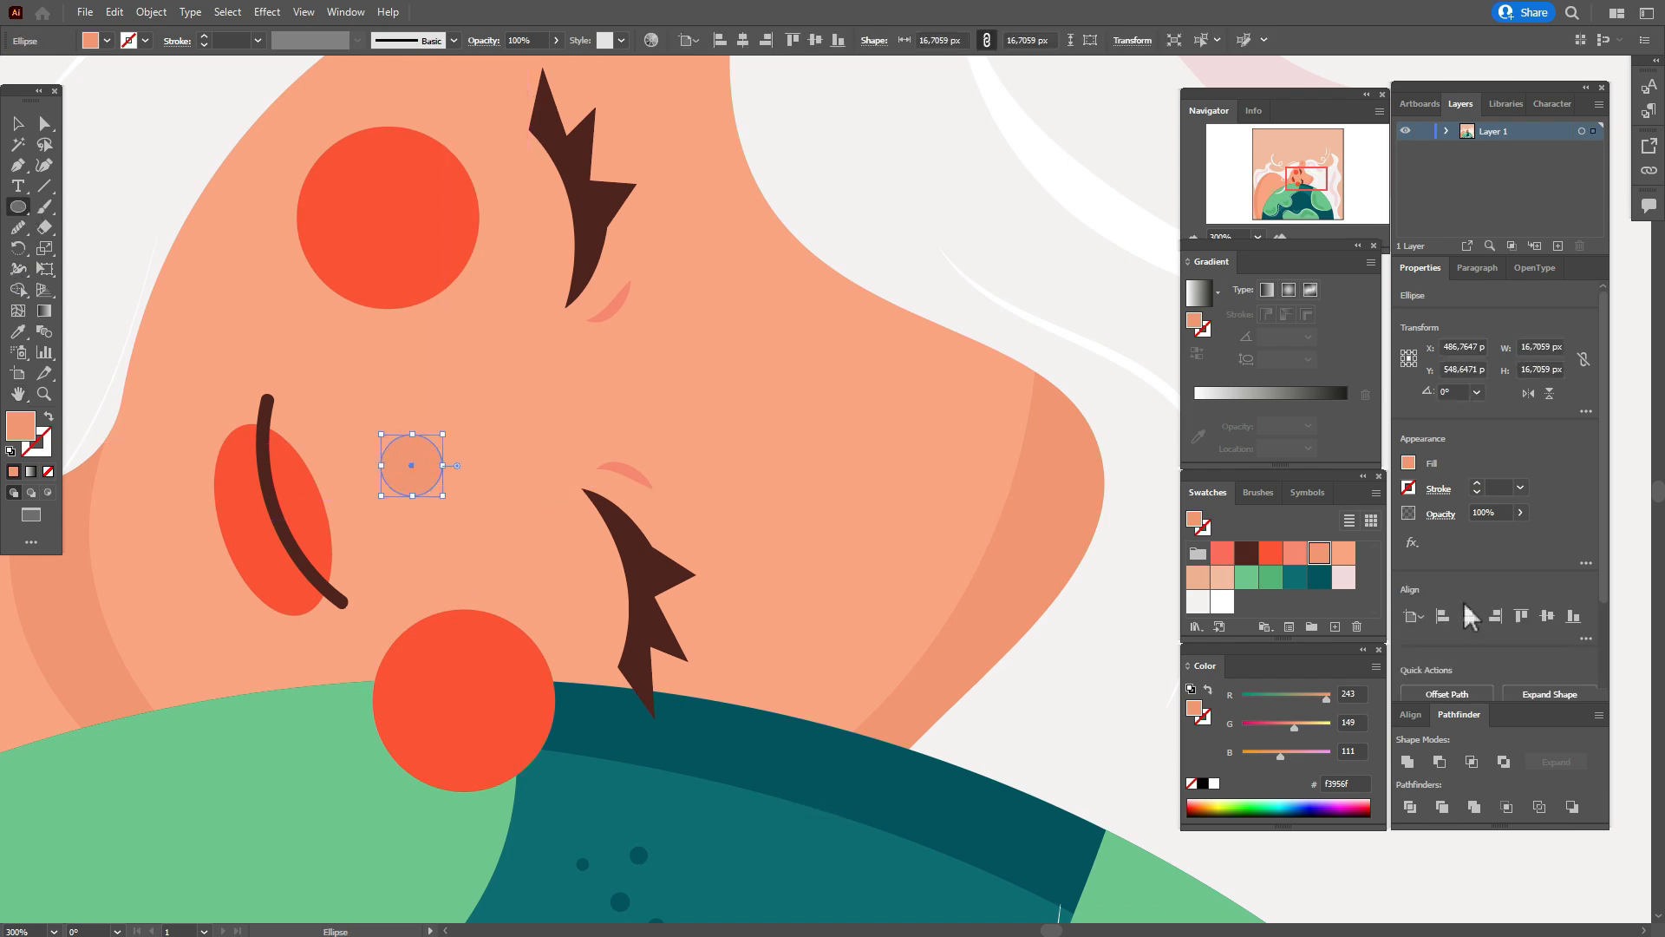
{"action": "left_click", "coordinate": [1297, 560]}
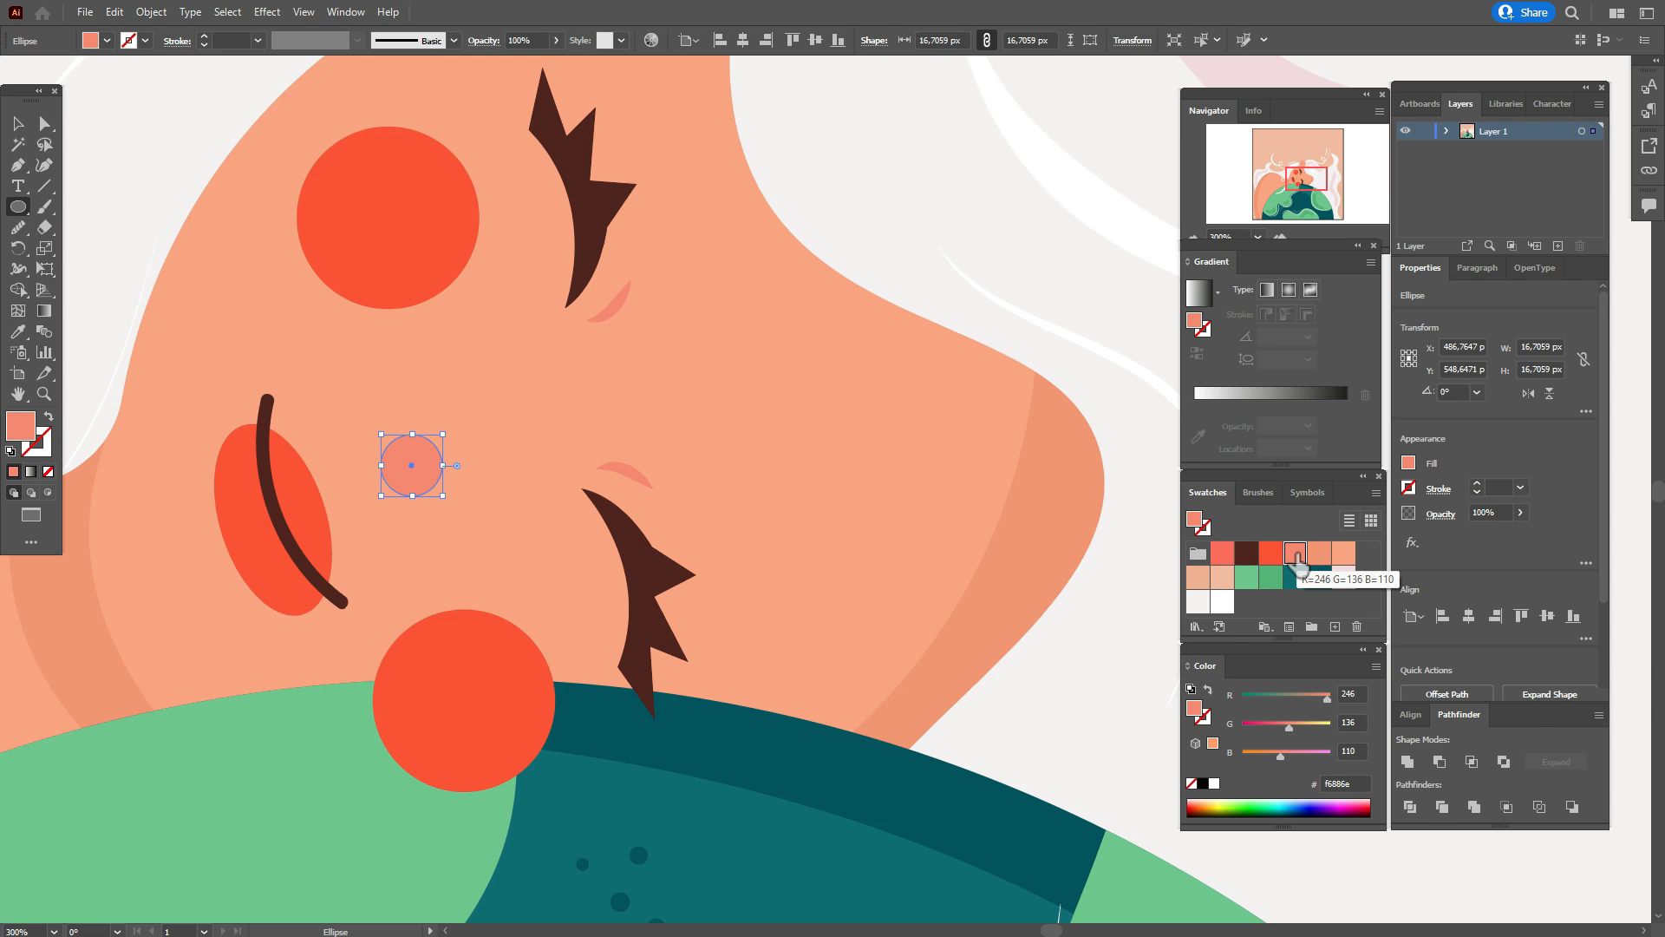
{"action": "left_click", "coordinate": [29, 125]}
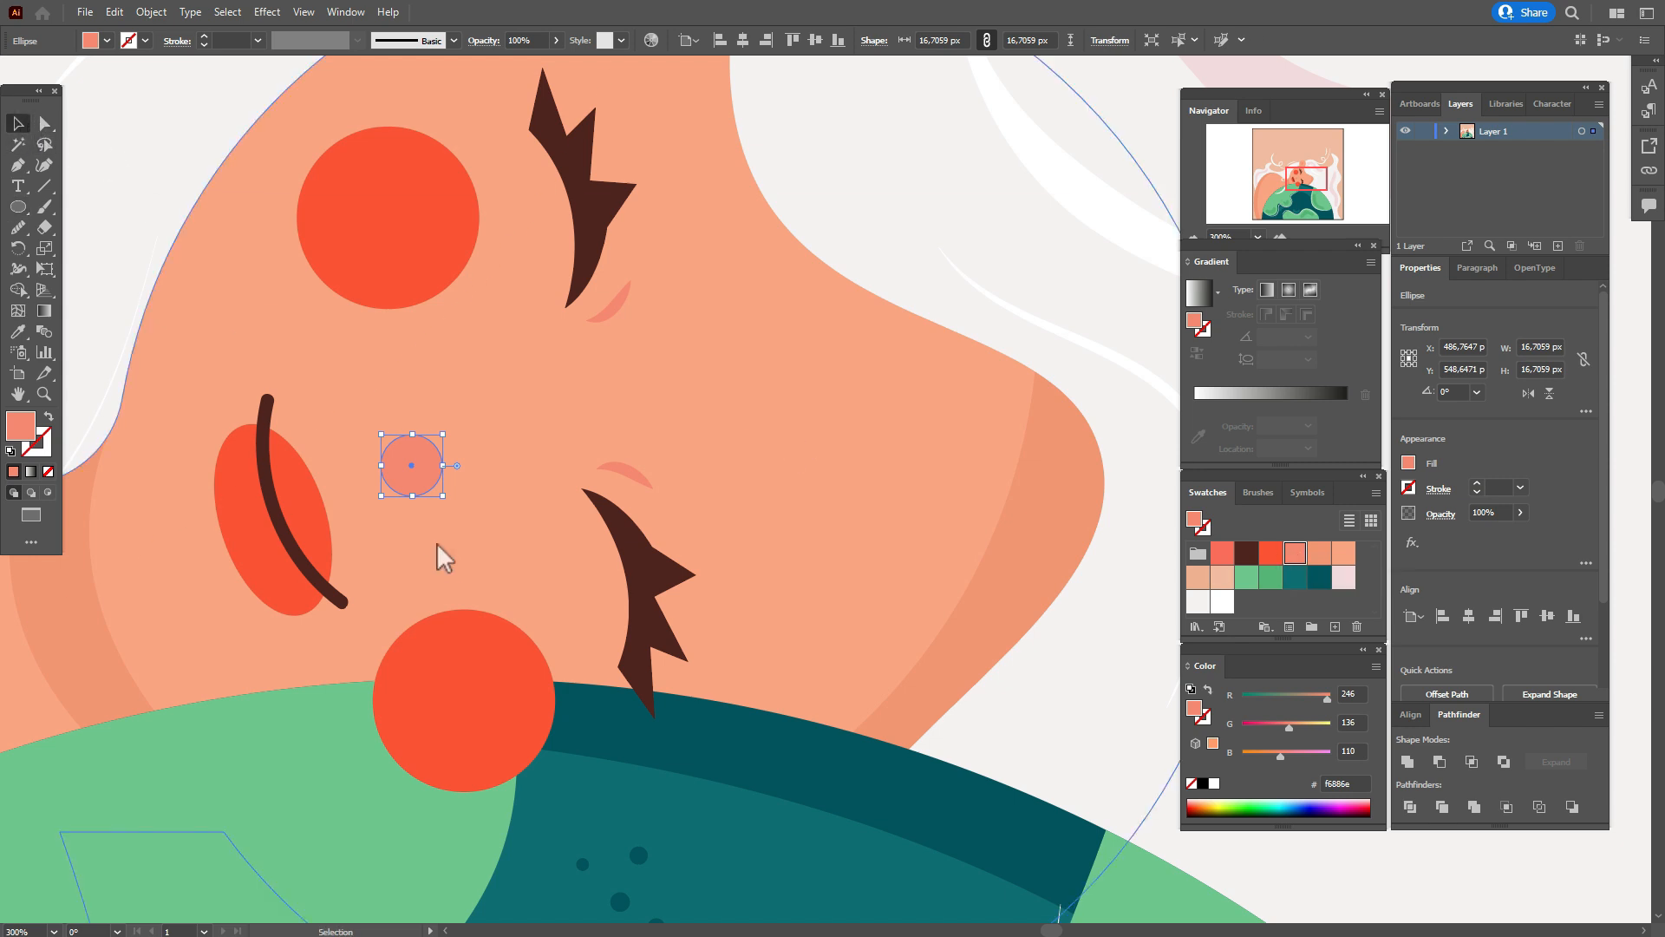
Cut the coral circle into a crescent using a copy offset slightly upward, and rotate the crescent to about 302° as the nose.
{"action": "left_click_drag", "start_coordinate": [427, 460], "coordinate": [420, 433], "text": "alt"}
{"action": "key", "text": "Down"}
{"action": "key", "text": "Down"}
{"action": "key", "text": "Down"}
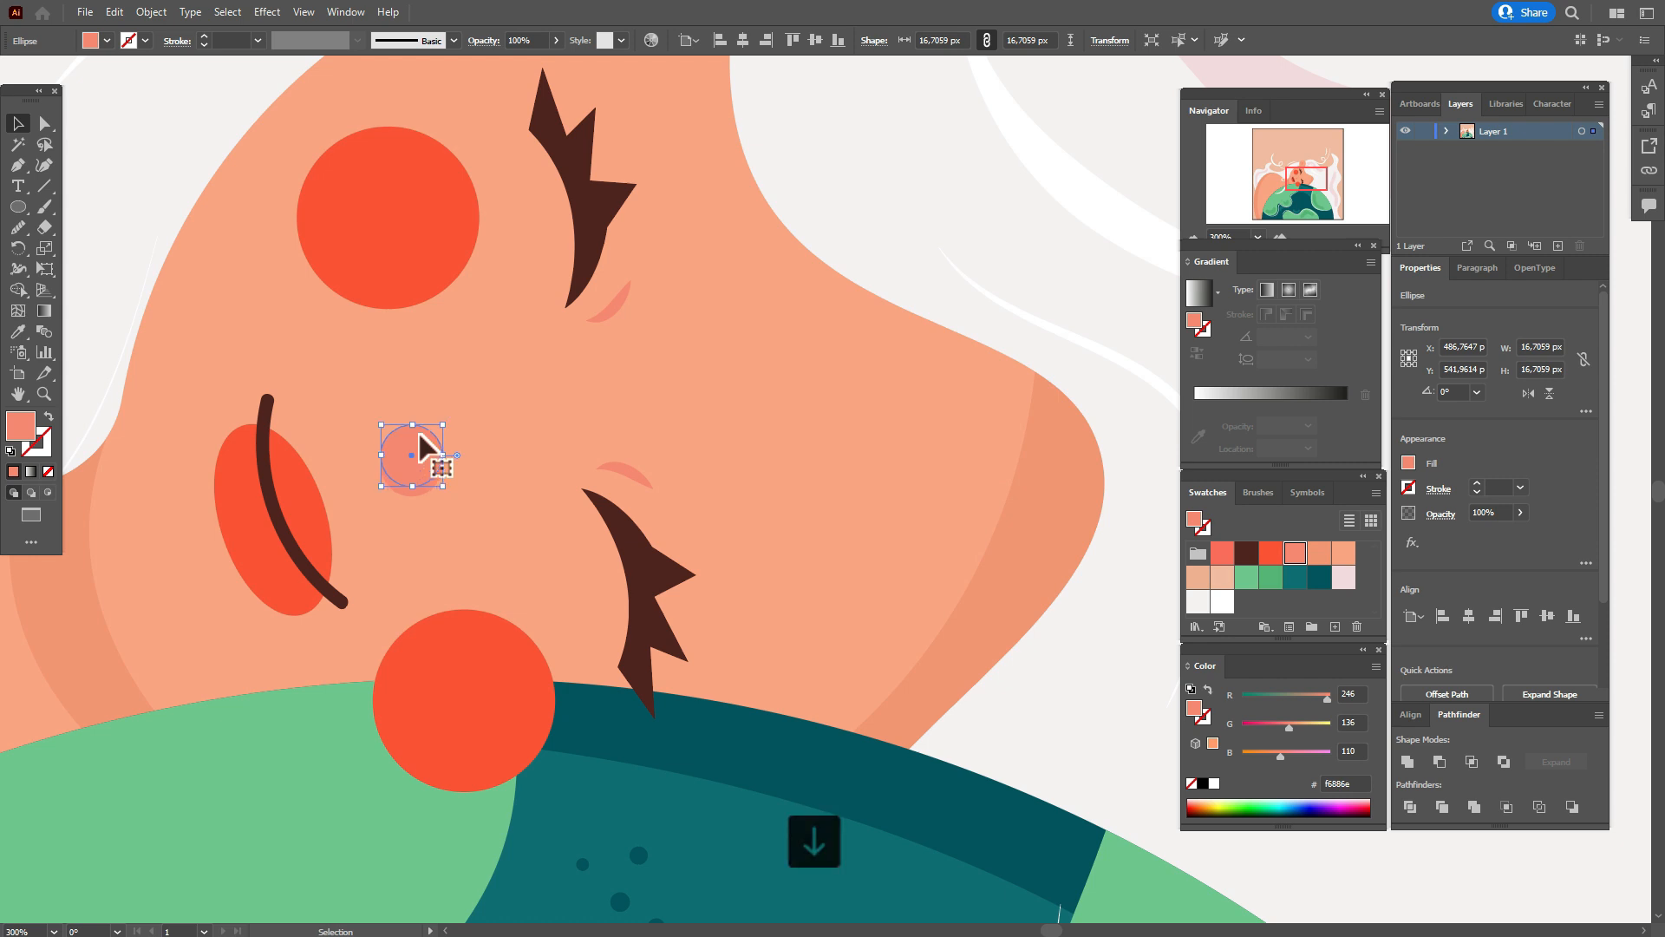
{"action": "left_click_drag", "start_coordinate": [412, 481], "coordinate": [415, 496]}
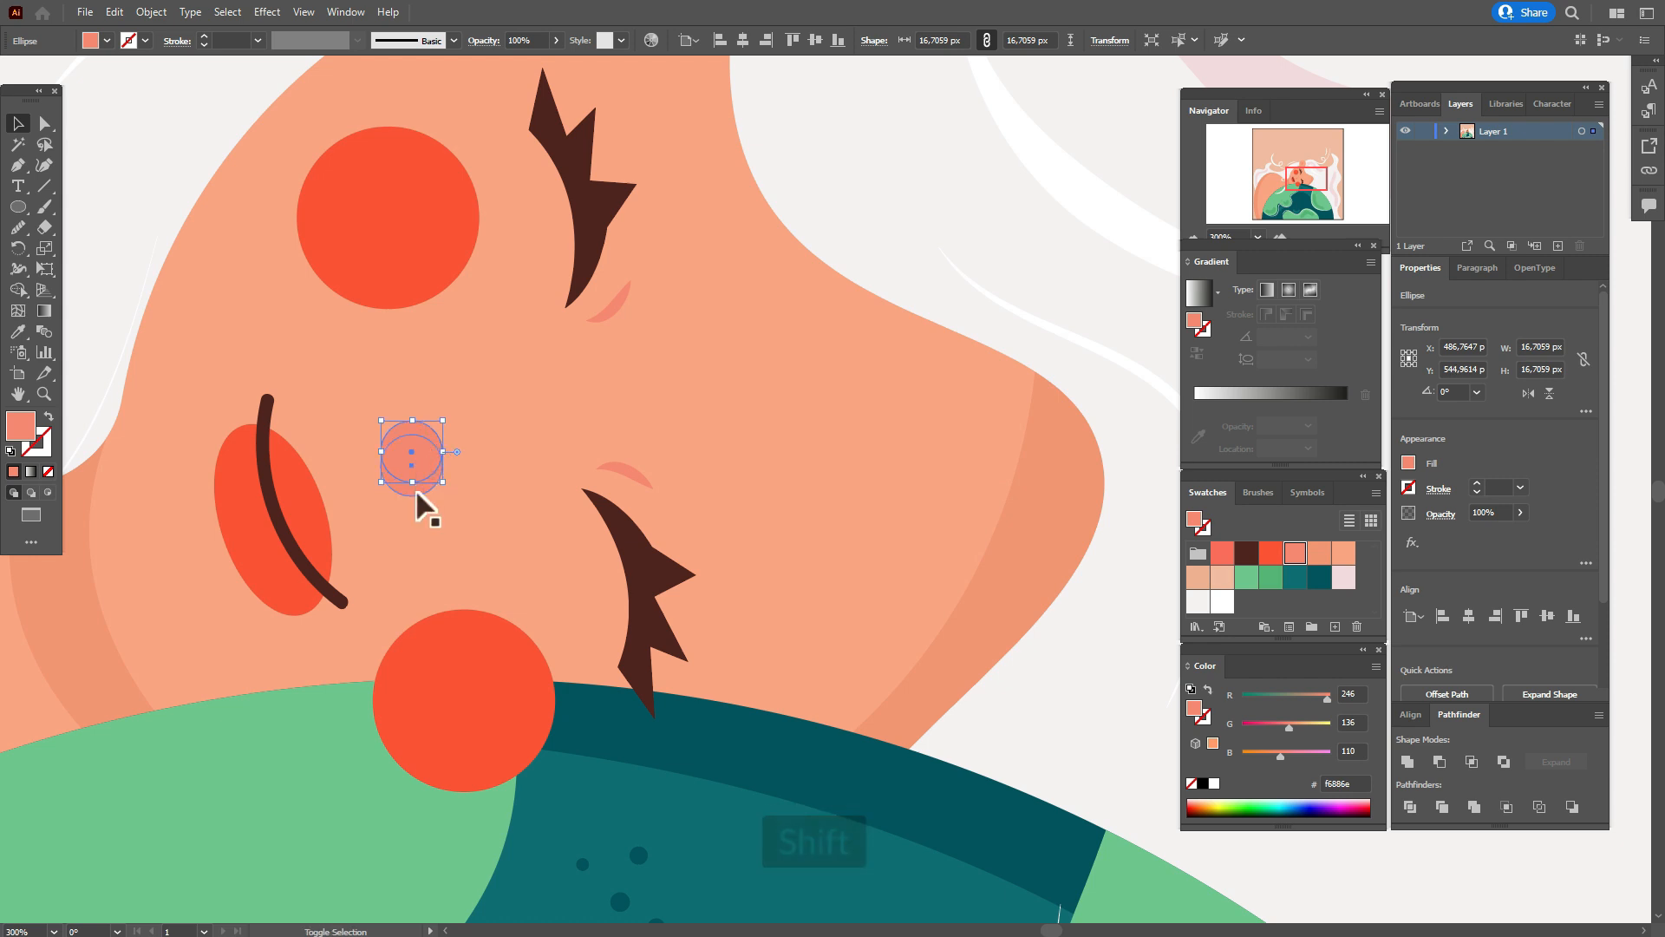
{"action": "left_click", "coordinate": [1439, 761]}
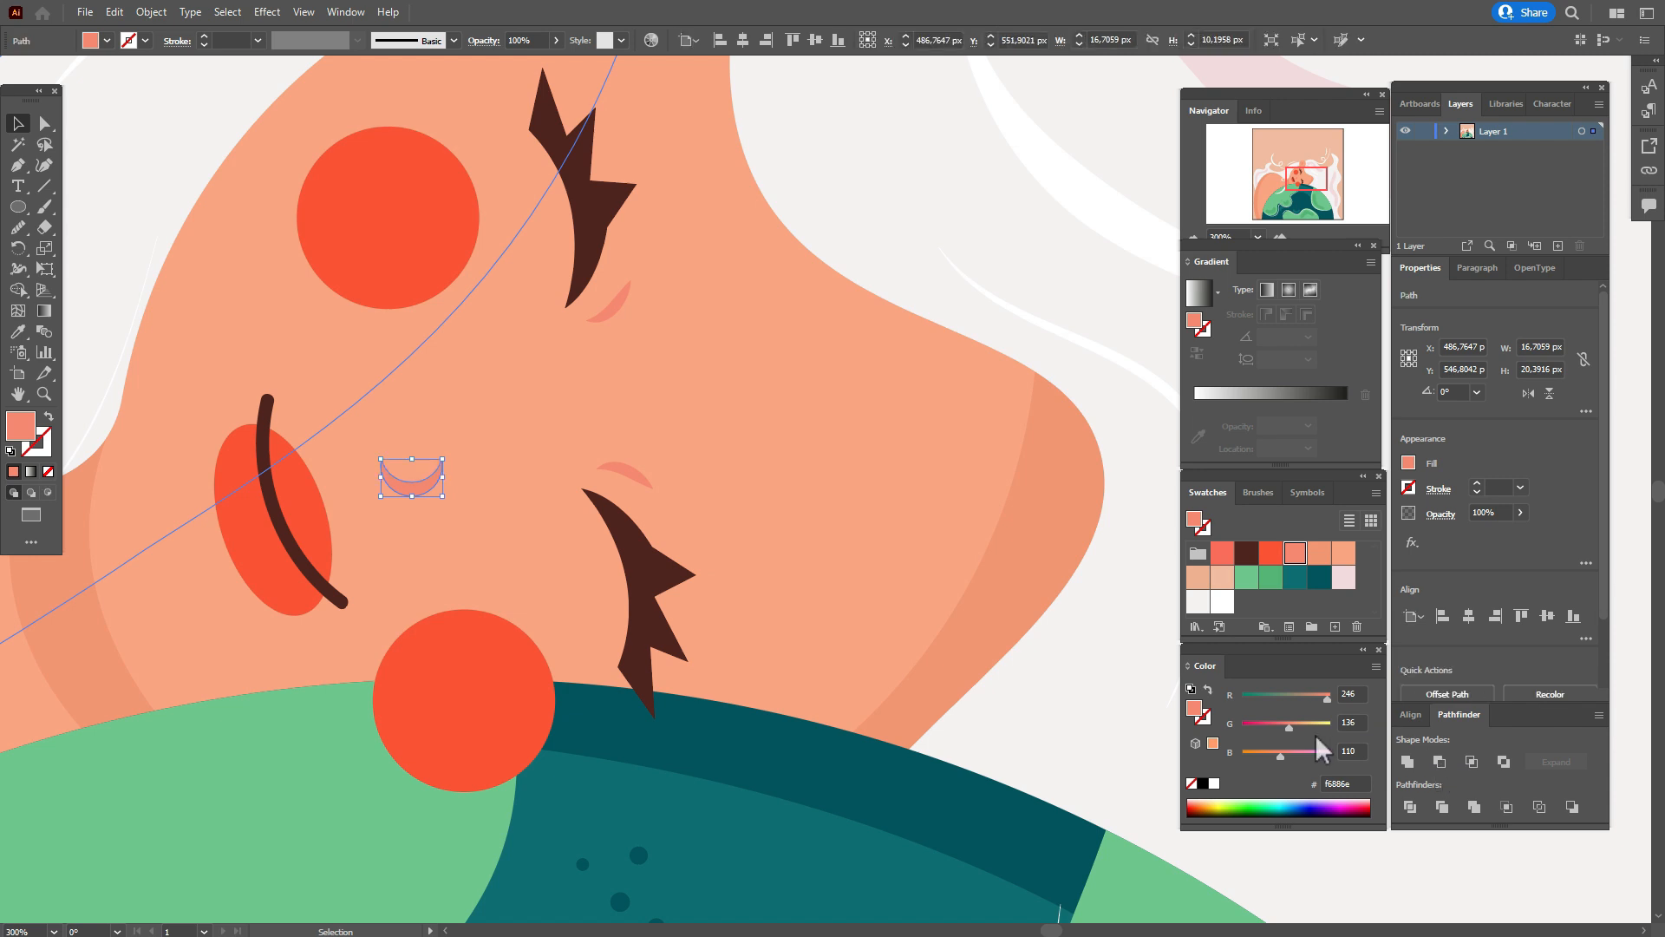
{"action": "left_click_drag", "start_coordinate": [449, 477], "coordinate": [414, 466]}
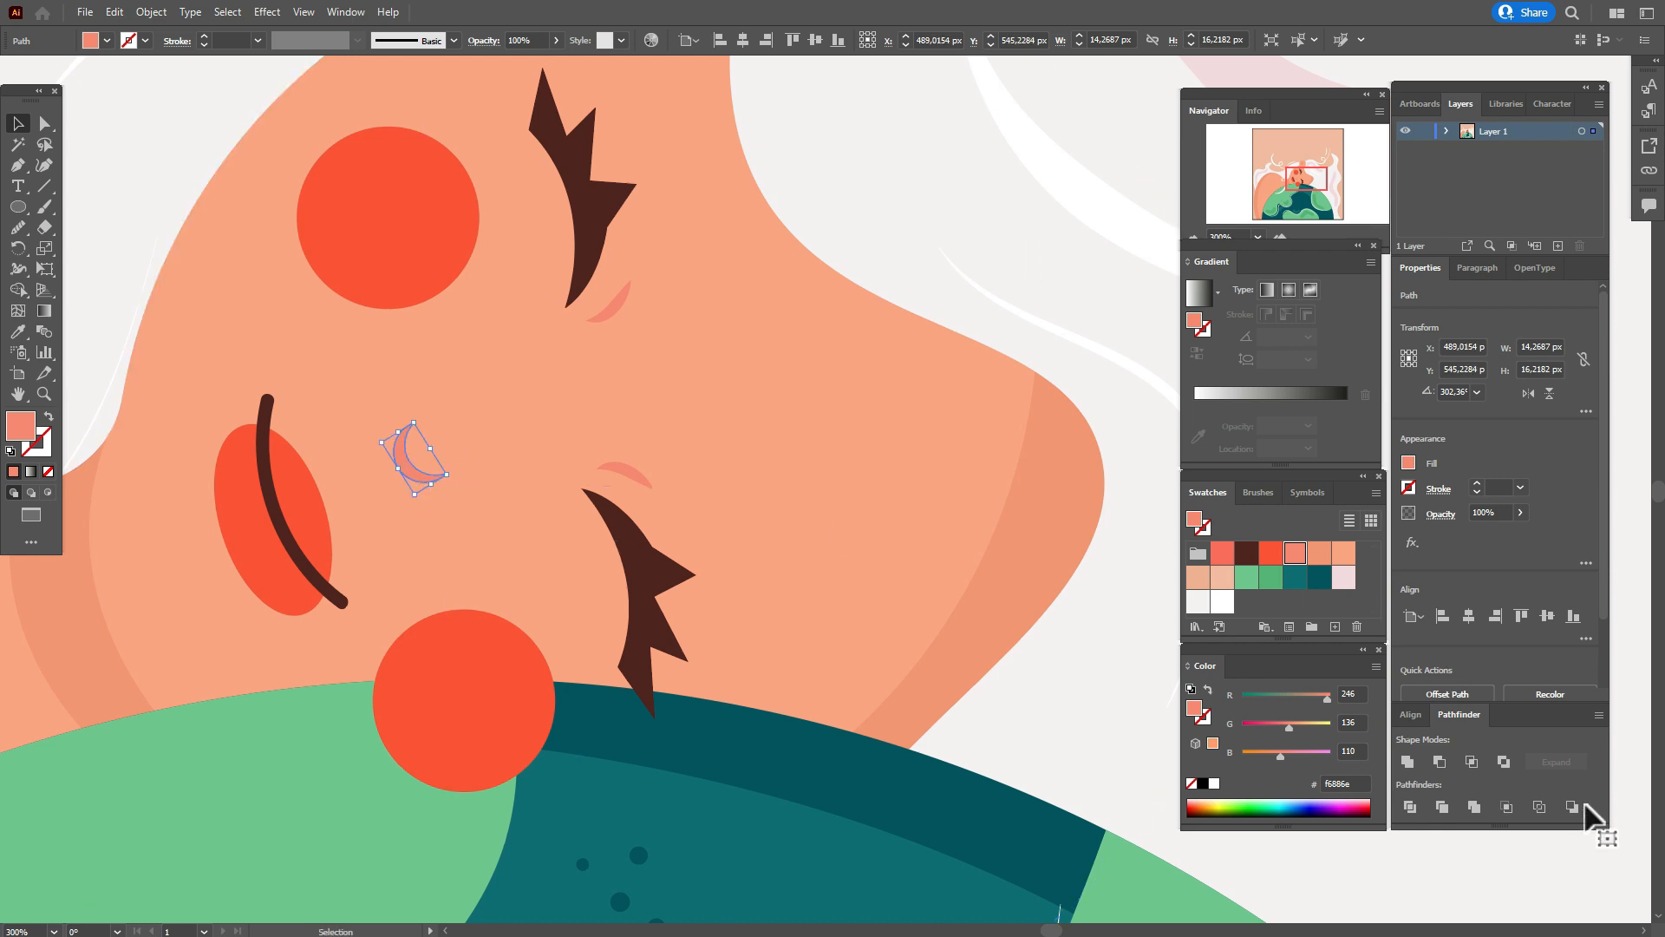
Paint a short curved white highlight beside the nose crescent and set its stroke weight to 0.6 pt.
{"action": "left_click", "coordinate": [1095, 363]}
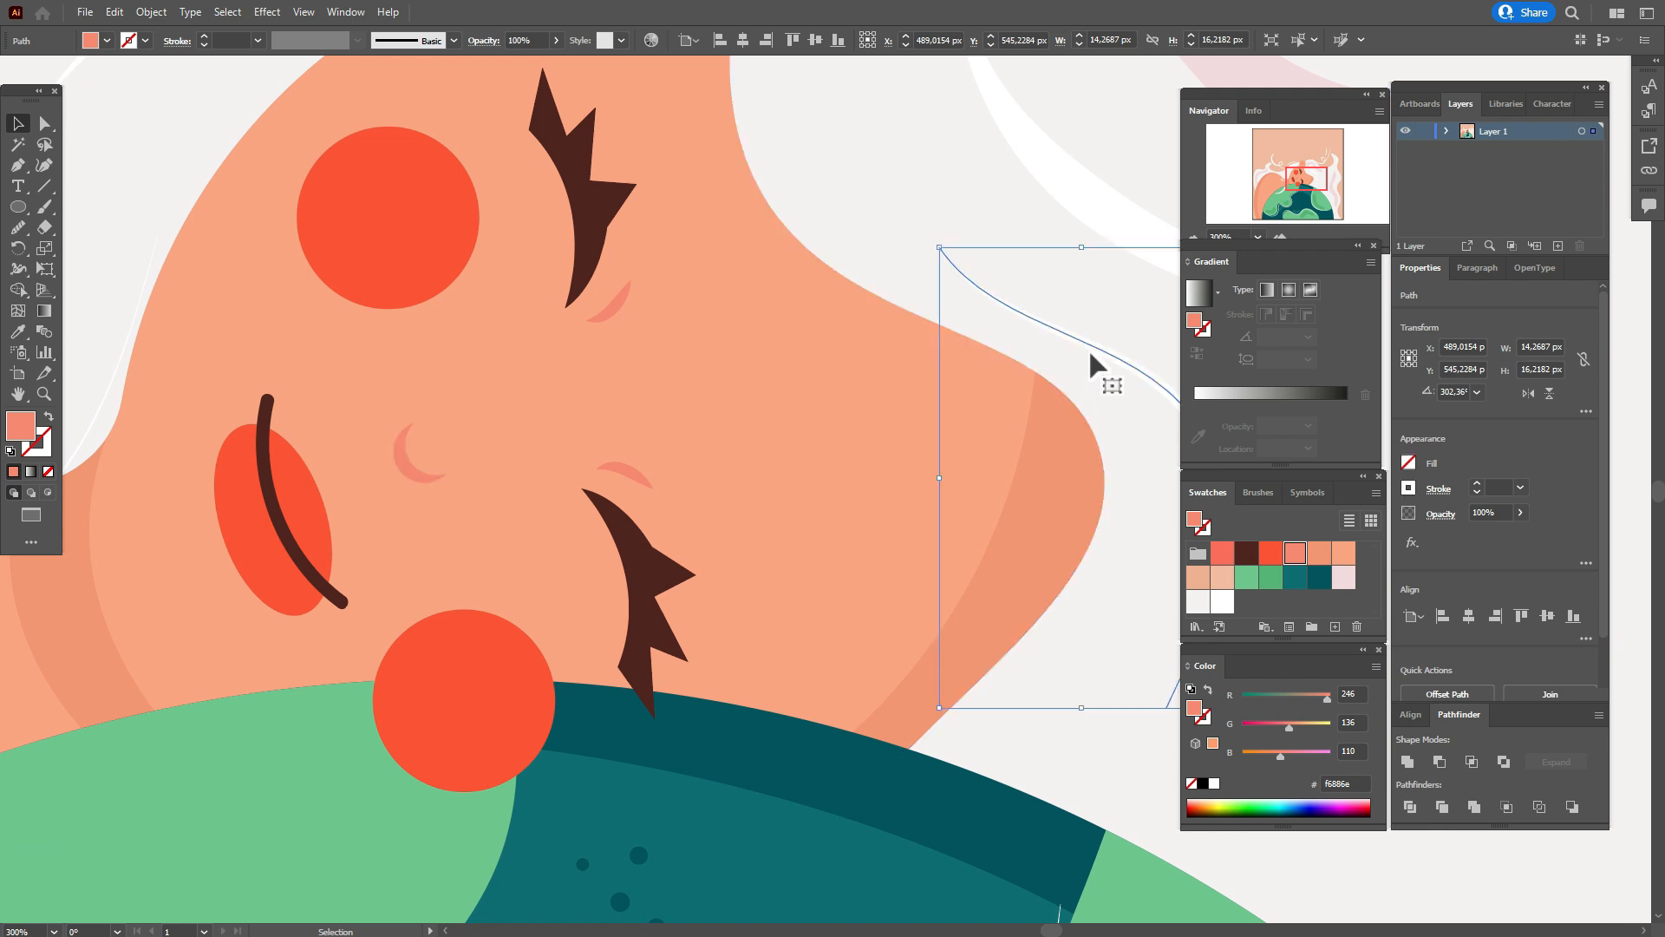
{"action": "left_click", "coordinate": [45, 209]}
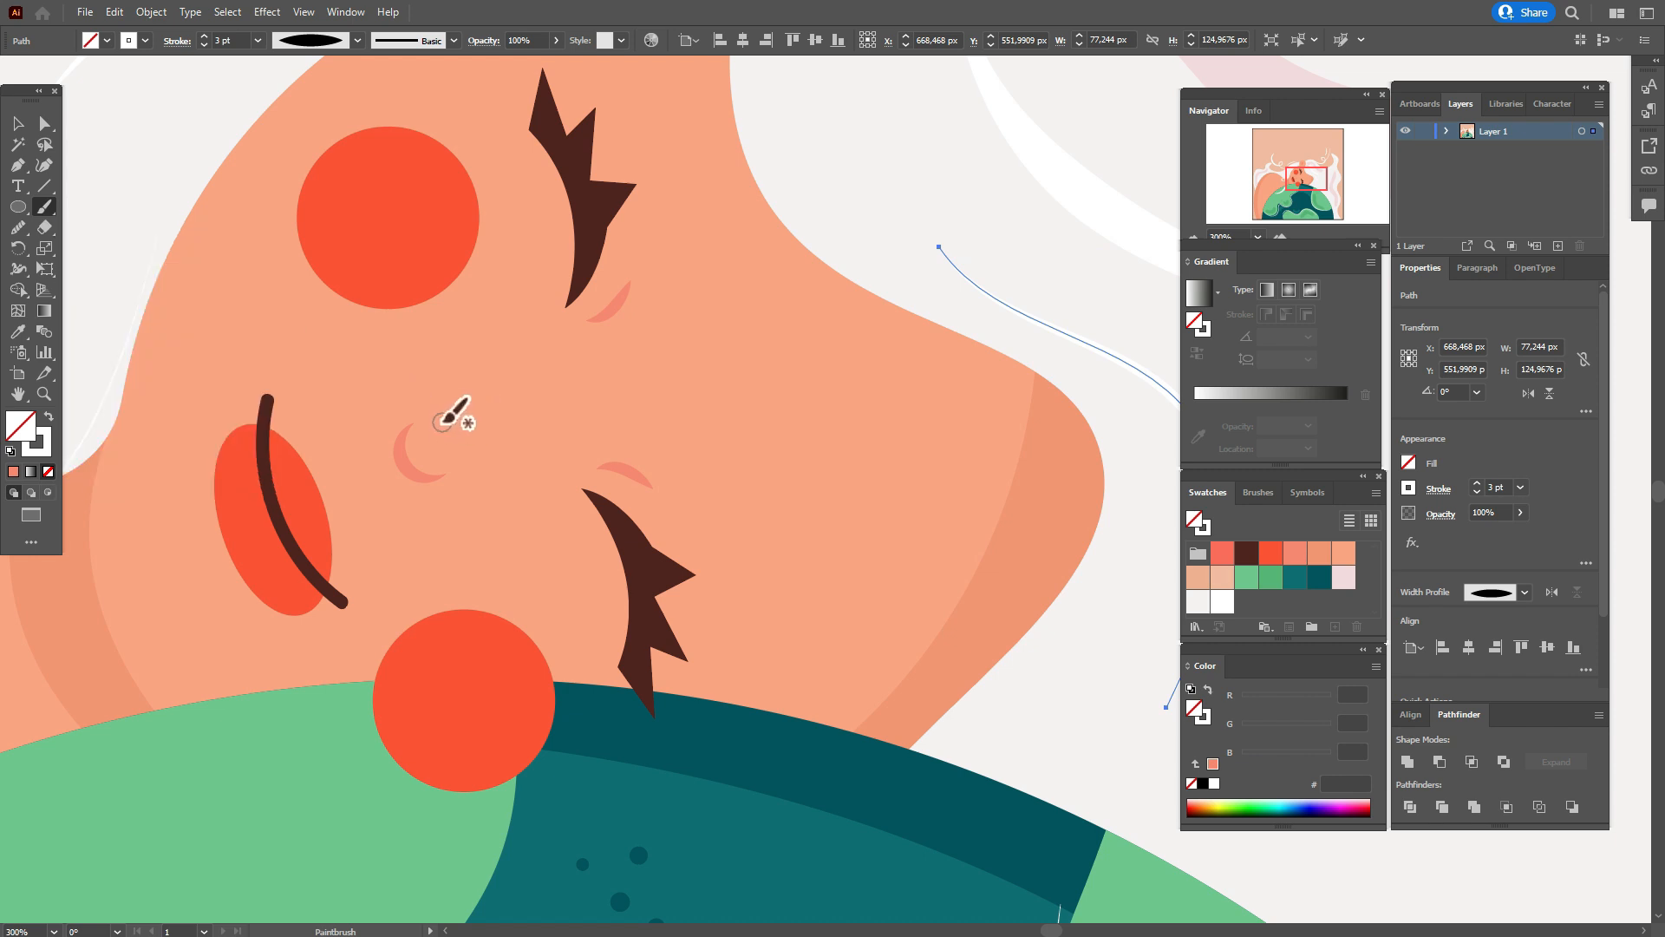
{"action": "key", "text": "ctrl+shift+a"}
{"action": "key", "text": "v"}
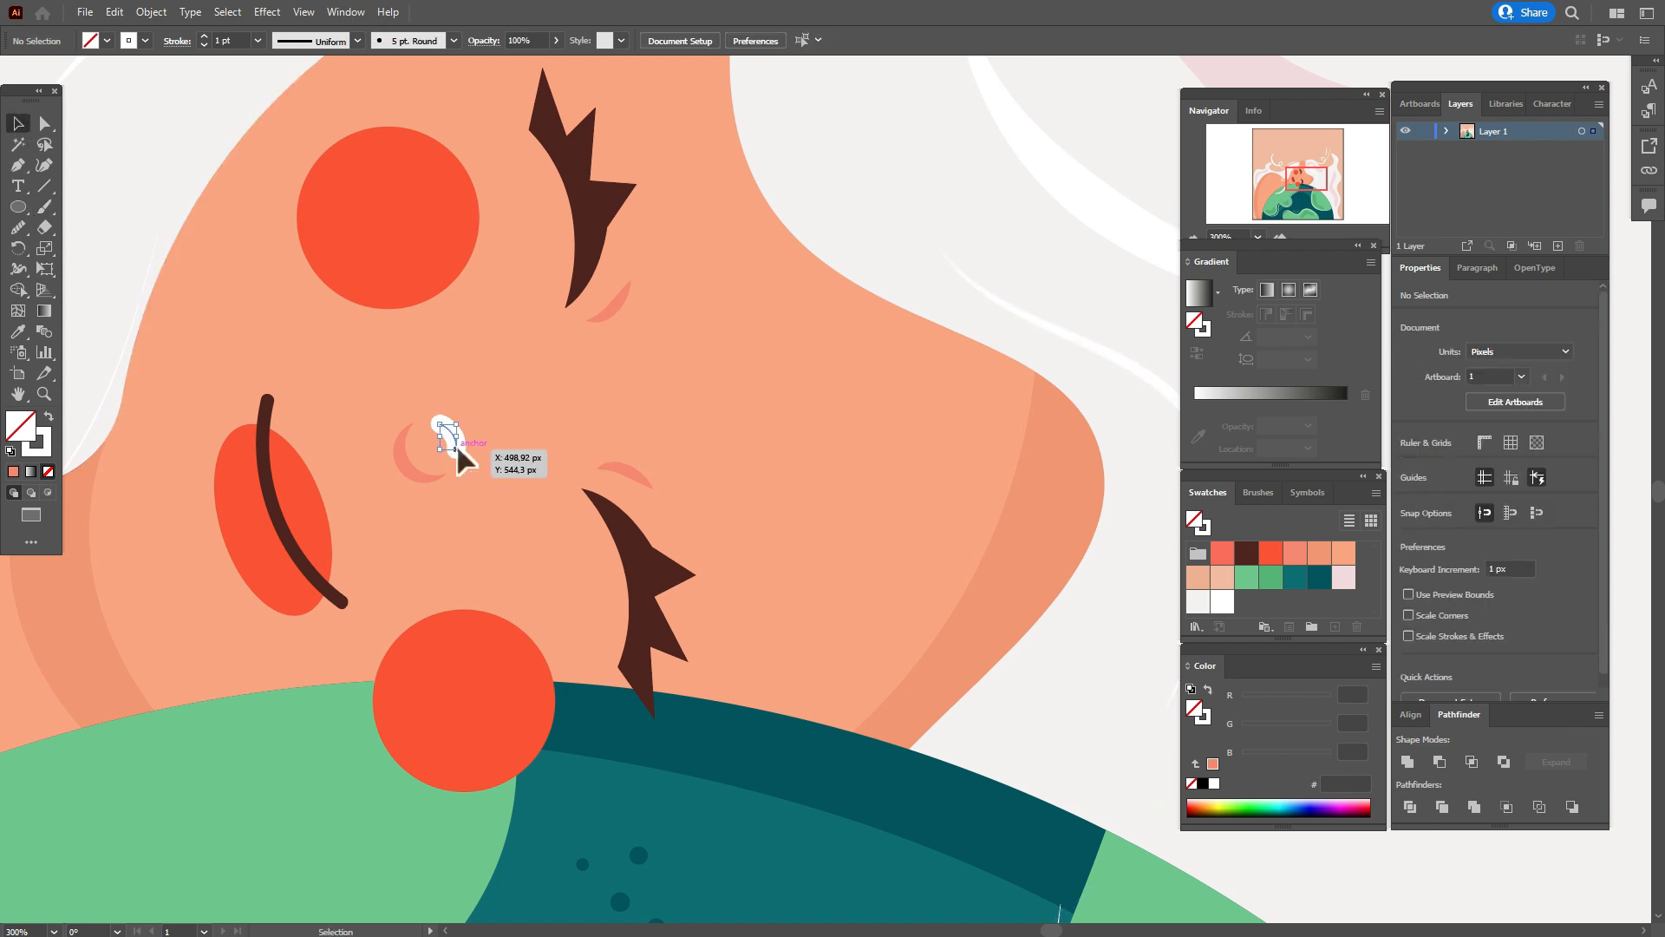
{"action": "left_click", "coordinate": [443, 441]}
{"action": "type", "text": "0."}
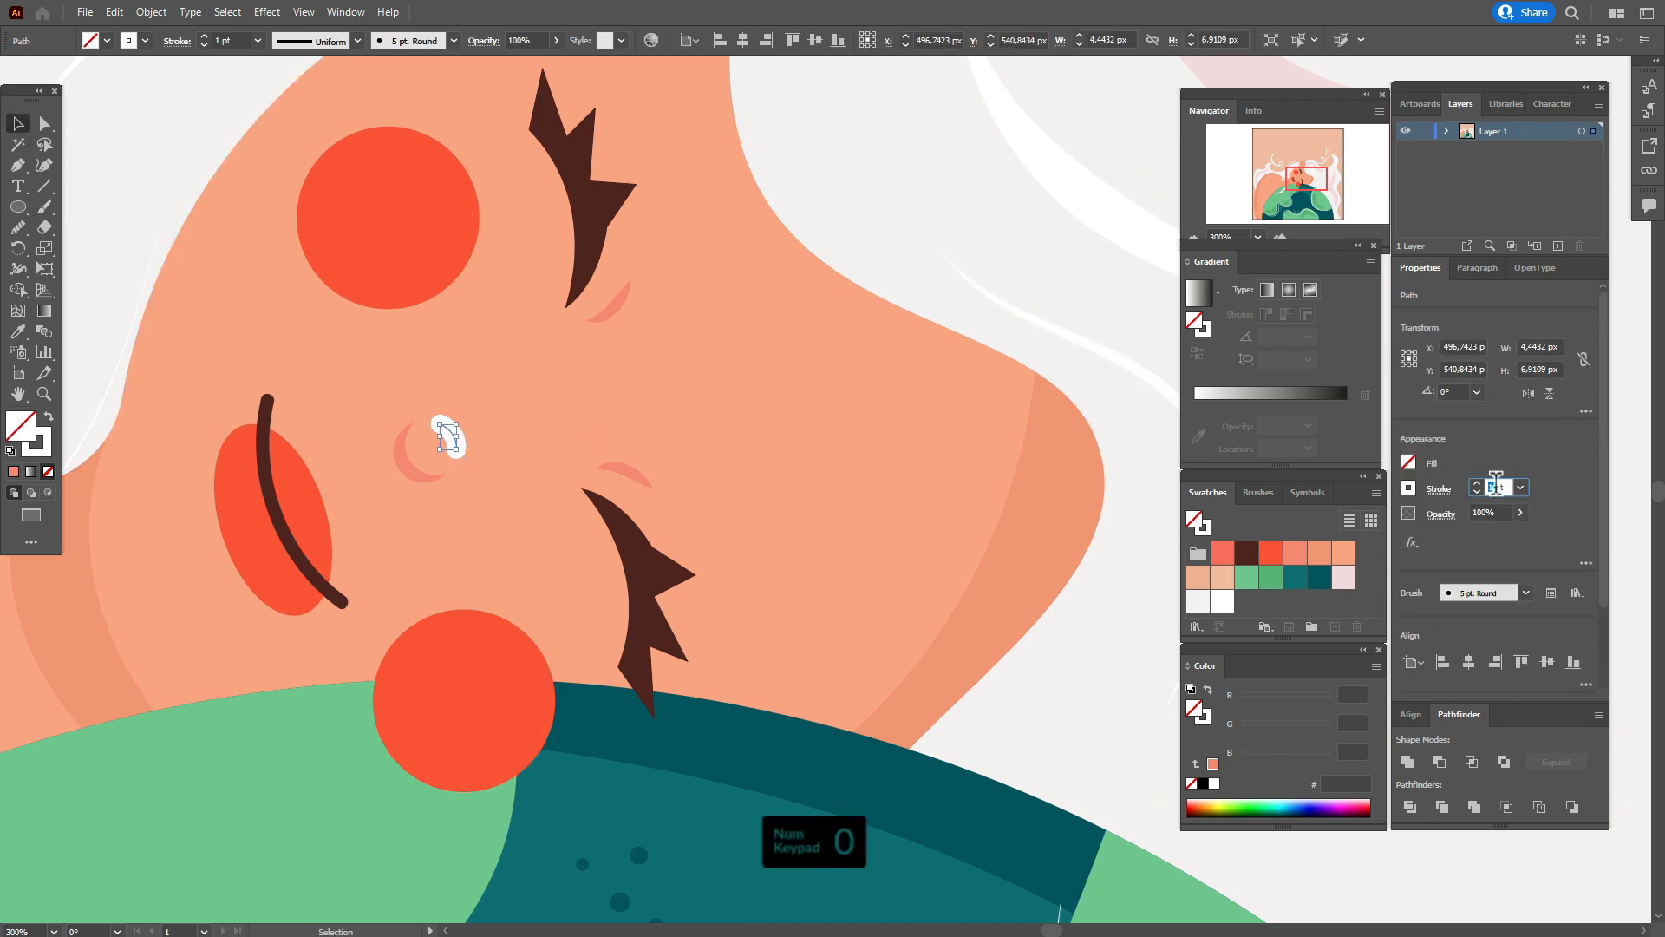
{"action": "type", "text": "6"}
{"action": "key", "text": "Return"}
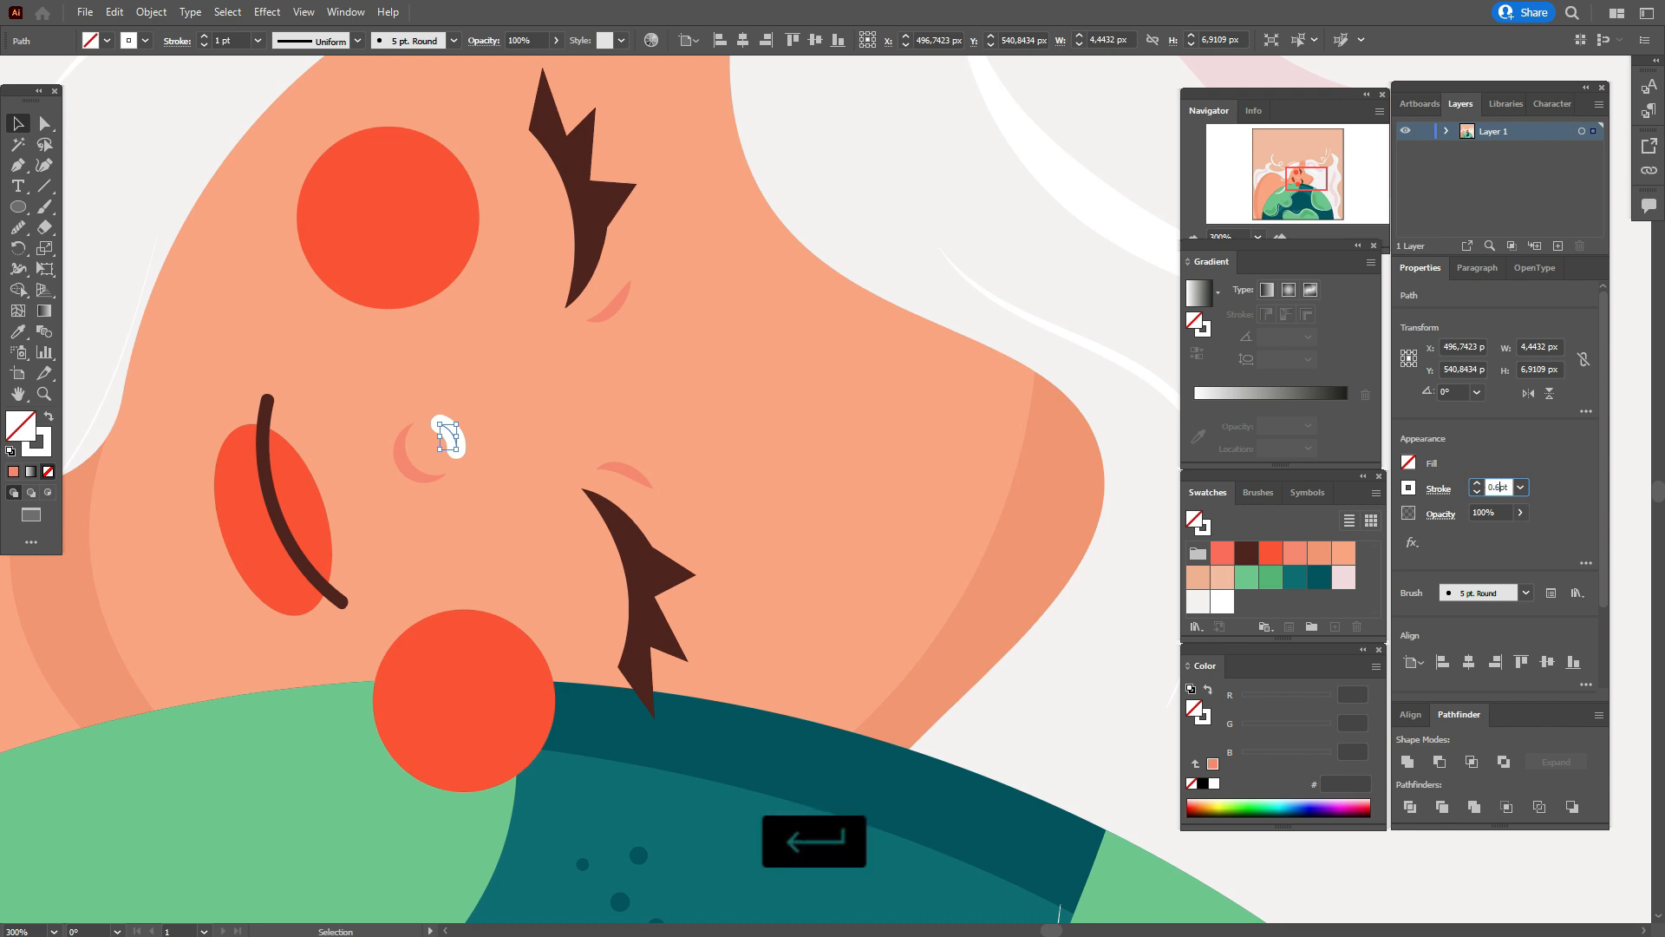
Rotate the mouth's ellipse and brown line together slightly and nudge them down on the face.
{"action": "key", "text": "ctrl+0"}
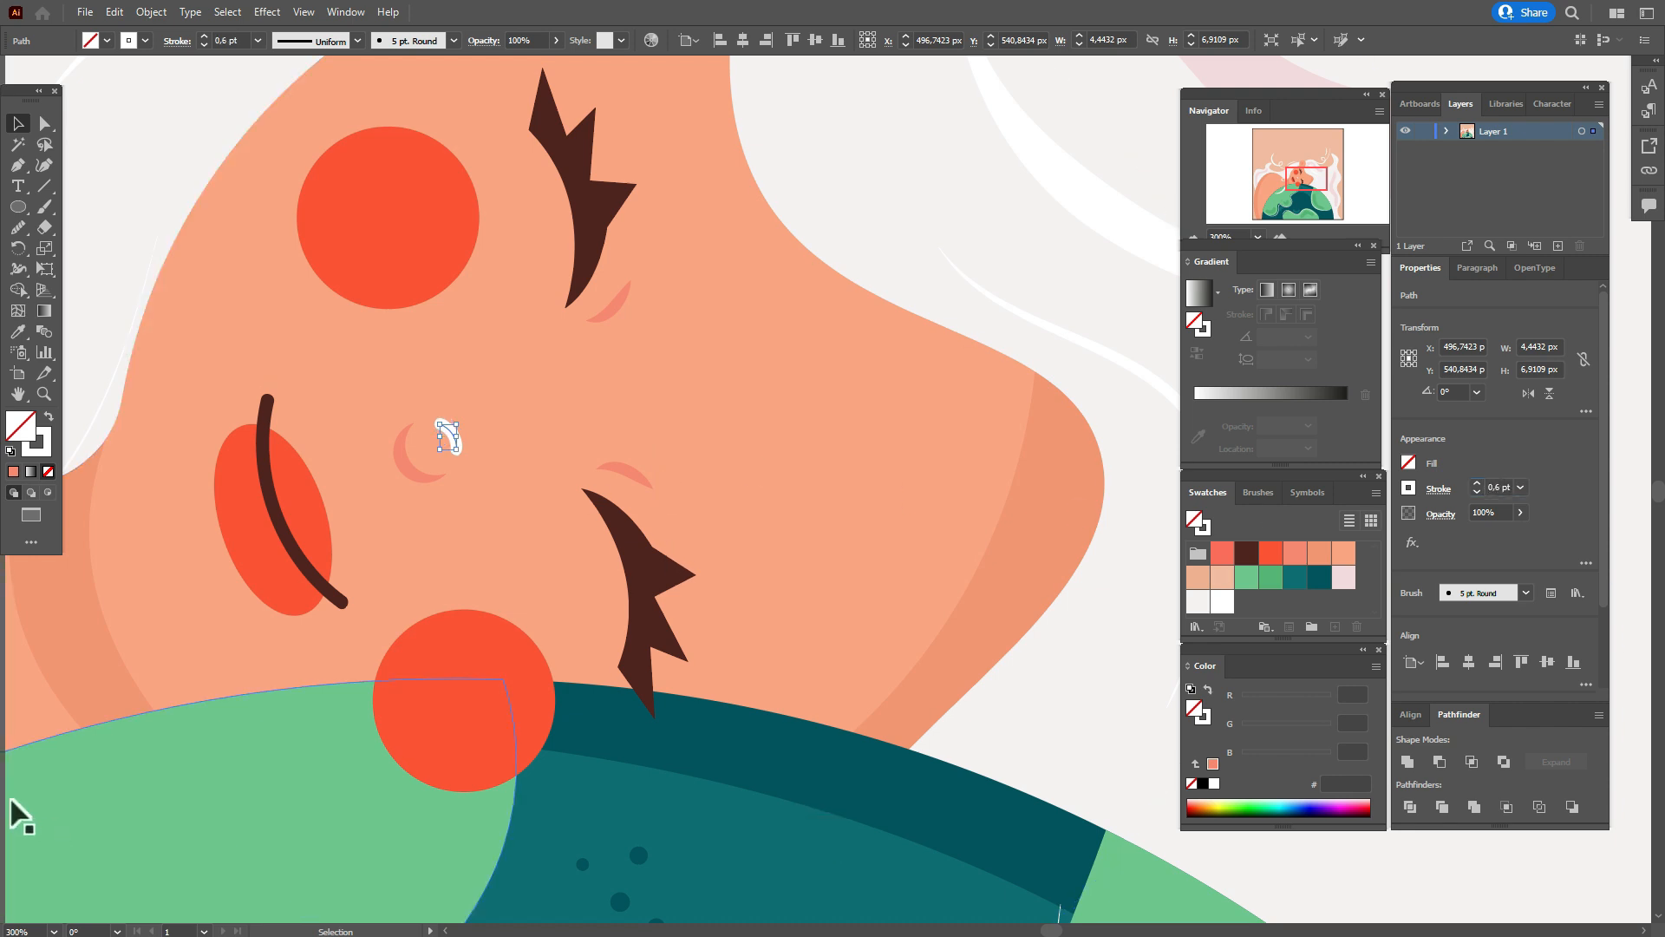
{"action": "left_click", "coordinate": [12, 810]}
{"action": "left_click", "coordinate": [565, 518]}
{"action": "left_click", "coordinate": [572, 516], "text": "shift"}
{"action": "left_click_drag", "start_coordinate": [578, 524], "coordinate": [566, 506]}
{"action": "key", "text": "Down"}
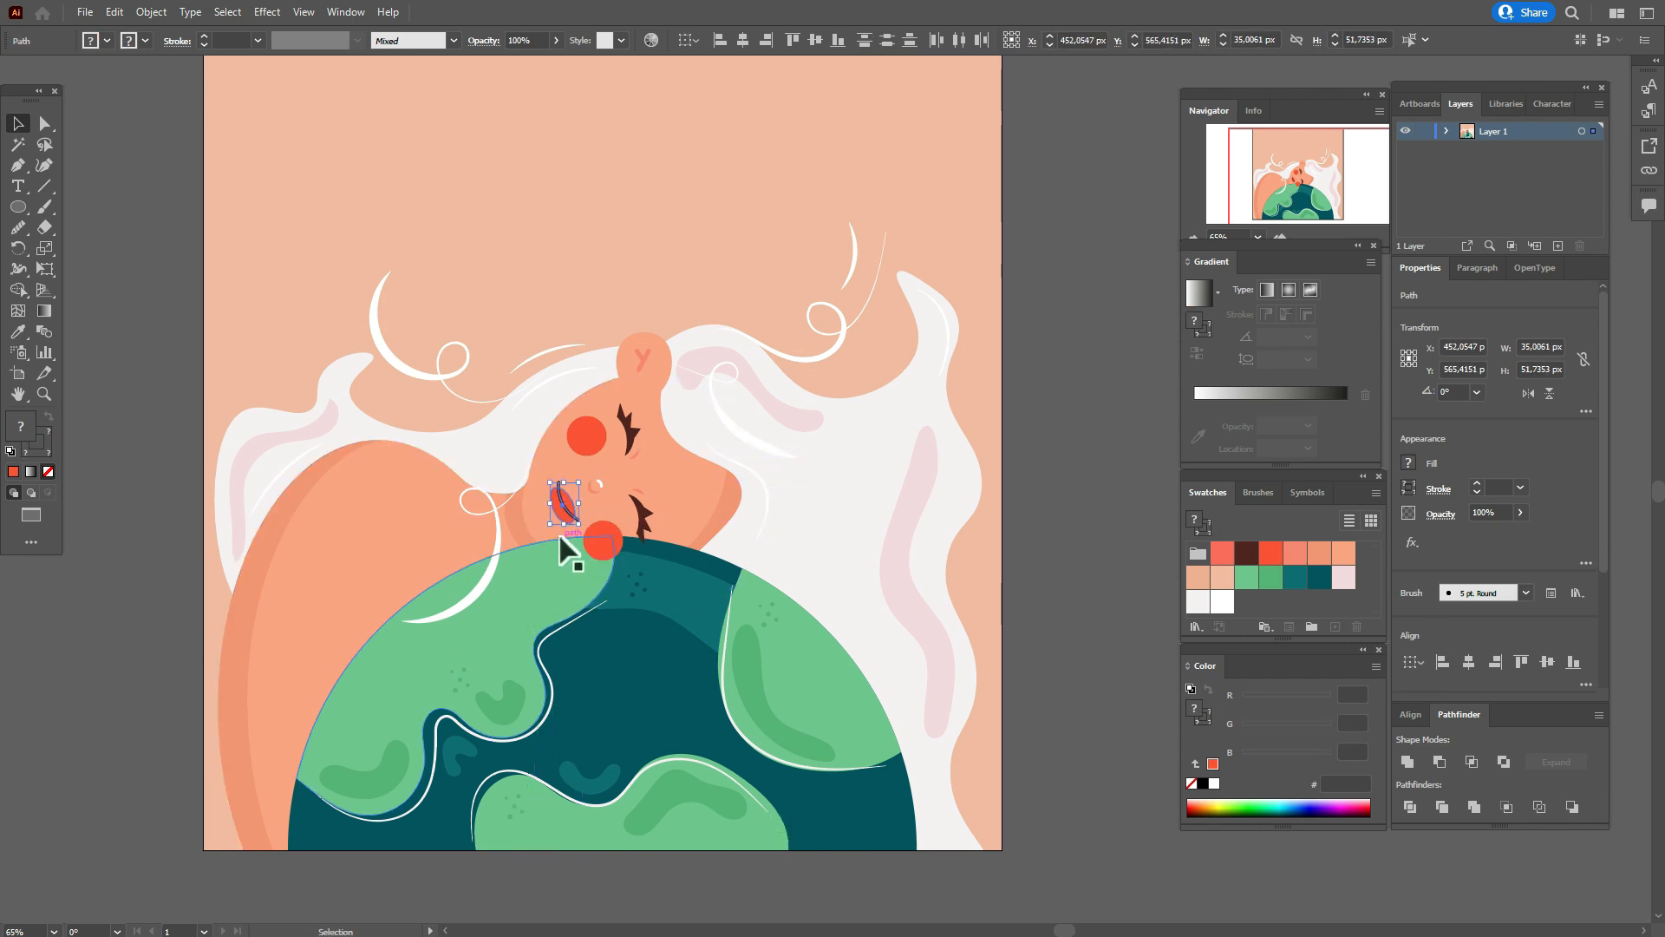
{"action": "left_click", "coordinate": [1053, 522]}
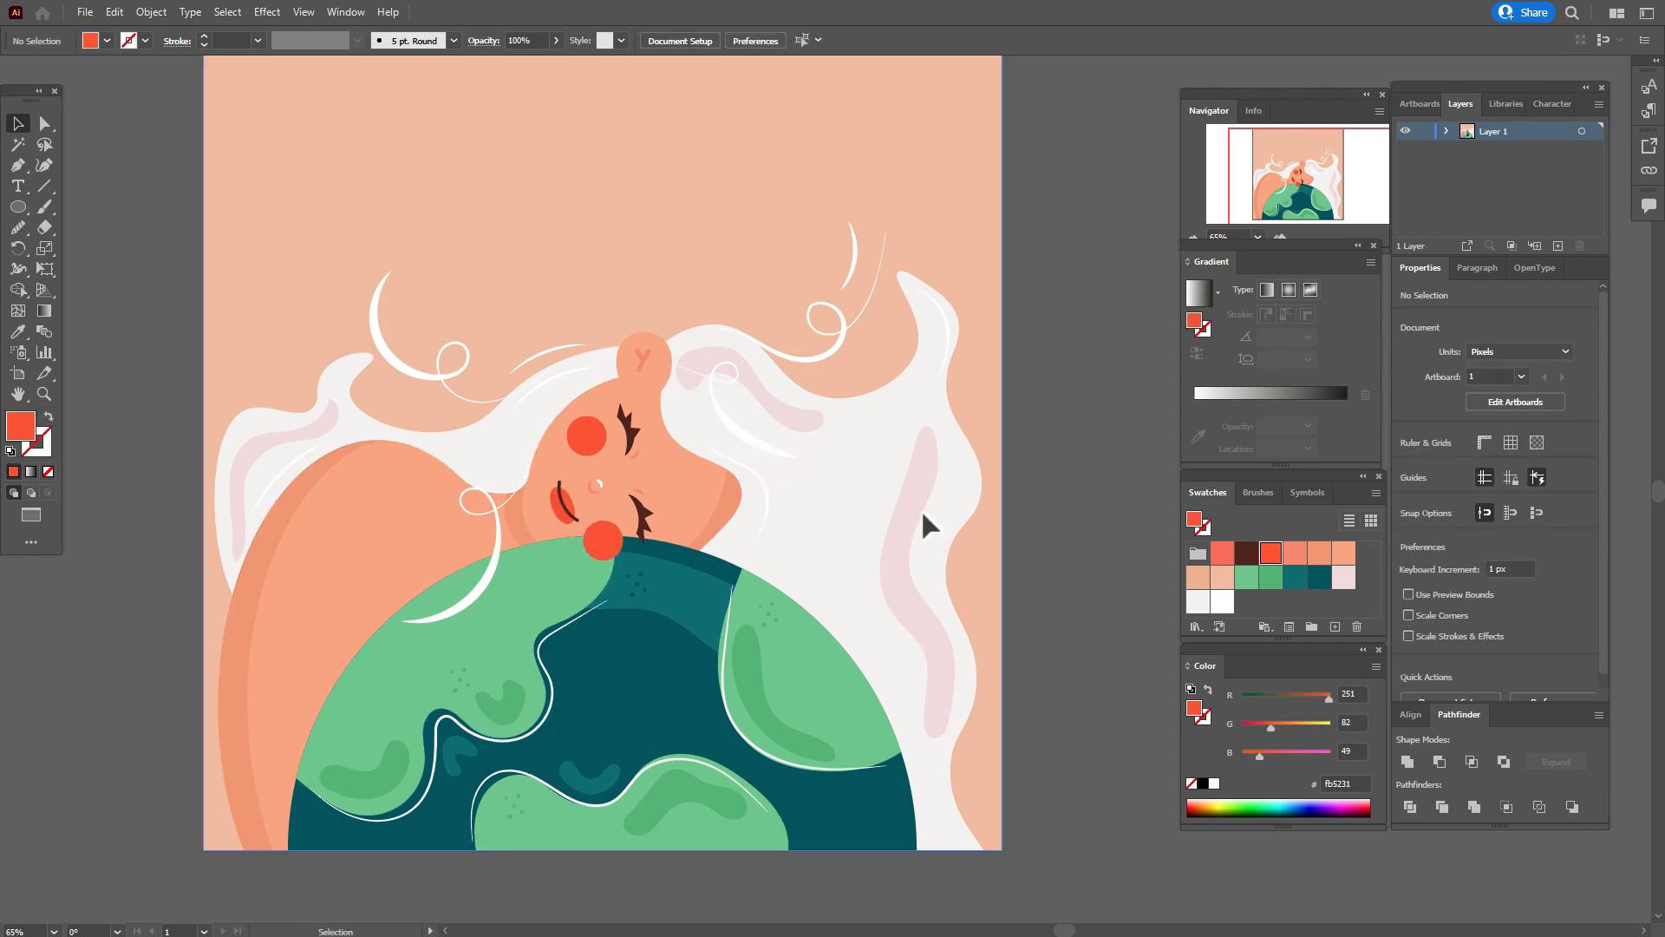
Rotate the lower eye group slightly on the face above the globe.
{"action": "left_click", "coordinate": [643, 519]}
{"action": "left_click_drag", "start_coordinate": [670, 549], "coordinate": [729, 565]}
{"action": "left_click", "coordinate": [1038, 568]}
{"action": "left_click_drag", "start_coordinate": [997, 525], "coordinate": [998, 526]}
Rearrange the stacking order so that the globe covers the lower part of the lower cheek.
{"action": "left_click", "coordinate": [465, 608], "text": "shift"}
{"action": "right_click", "coordinate": [805, 508]}
{"action": "mouse_move", "coordinate": [910, 709]}
{"action": "left_click", "coordinate": [1032, 764]}
{"action": "left_click", "coordinate": [1038, 648]}
Refine the lower eye's tilt and position so that its lower end meets the globe's edge.
{"action": "left_click", "coordinate": [650, 520]}
{"action": "left_click_drag", "start_coordinate": [661, 537], "coordinate": [685, 557]}
{"action": "left_click", "coordinate": [1015, 509]}
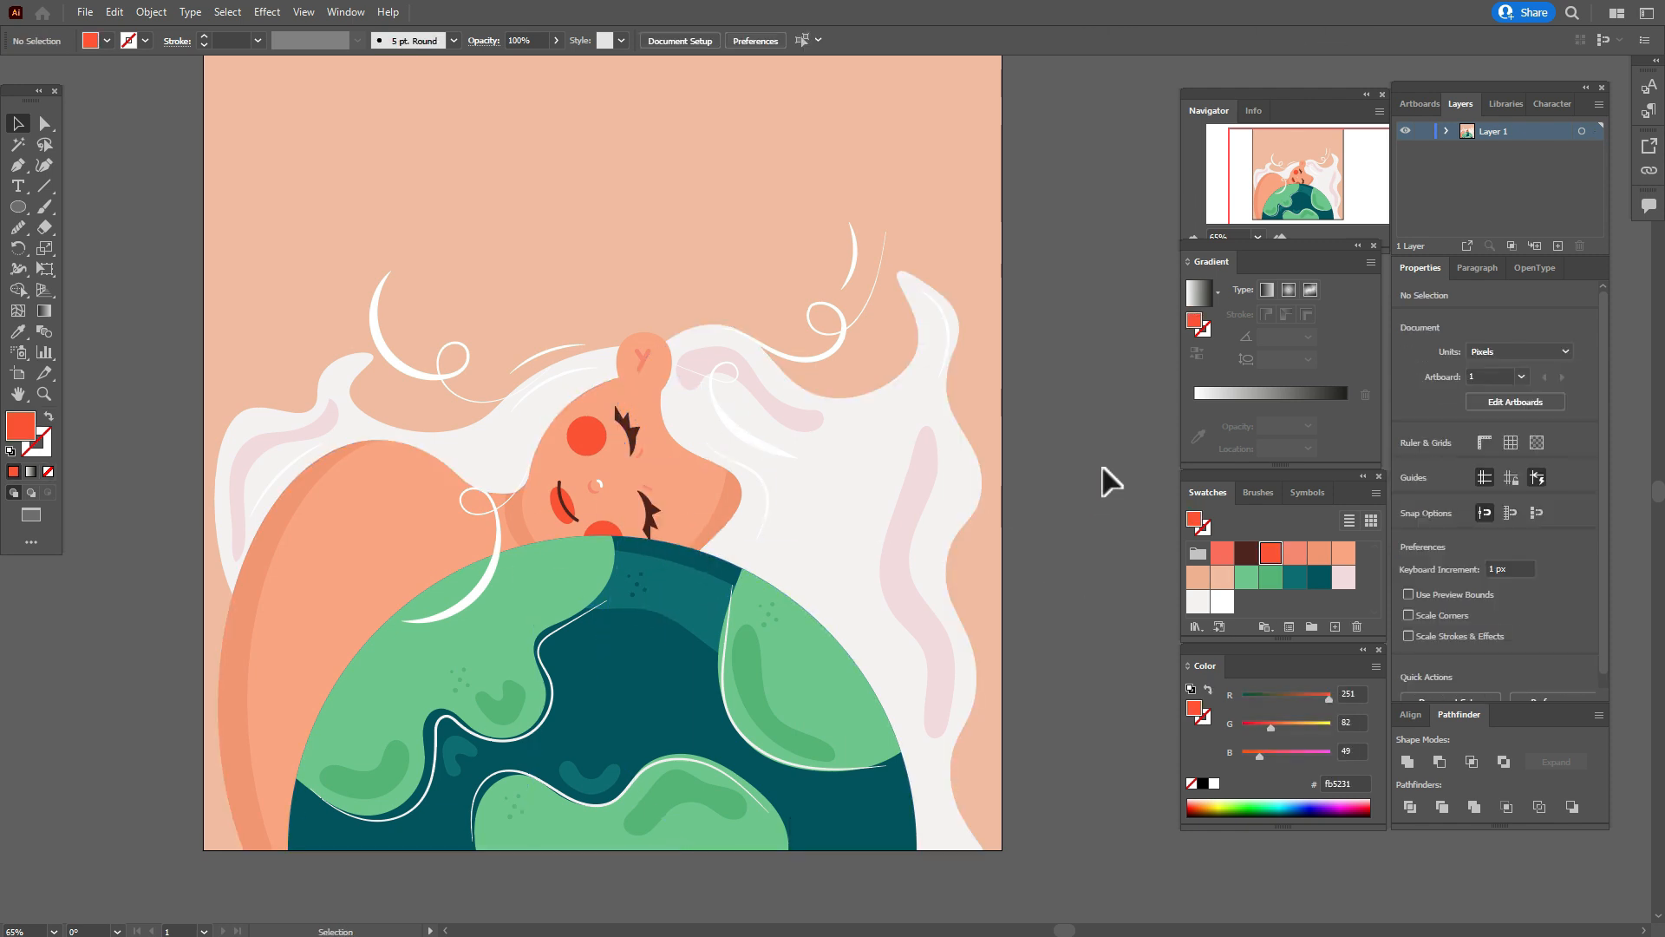
{"action": "left_click", "coordinate": [41, 399]}
{"action": "left_click", "coordinate": [751, 493]}
{"action": "left_click", "coordinate": [751, 493]}
{"action": "left_click", "coordinate": [750, 489]}
{"action": "left_click", "coordinate": [748, 477]}
{"action": "left_click", "coordinate": [18, 123]}
{"action": "left_click", "coordinate": [613, 549]}
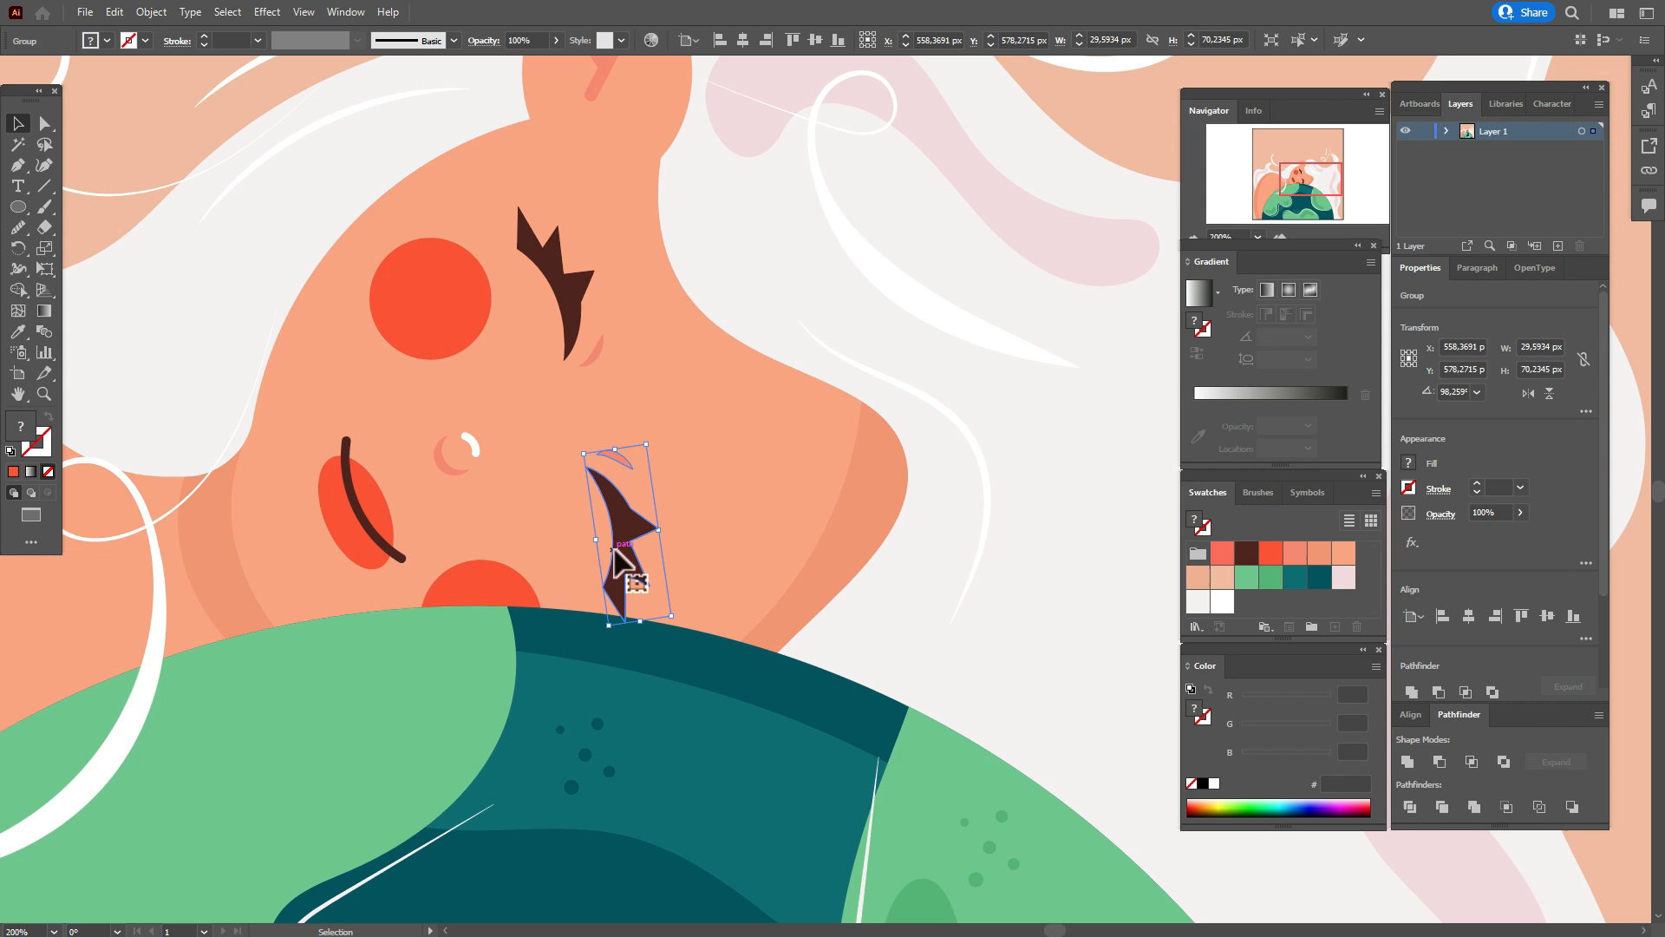
{"action": "left_click_drag", "start_coordinate": [641, 627], "coordinate": [653, 623]}
{"action": "left_click_drag", "start_coordinate": [621, 551], "coordinate": [623, 562]}
Shift the upper eye slightly toward its cheek, and move the lower cheek closer to the lower eye.
{"action": "left_click_drag", "start_coordinate": [568, 299], "coordinate": [559, 296]}
{"action": "left_click_drag", "start_coordinate": [516, 596], "coordinate": [551, 587]}
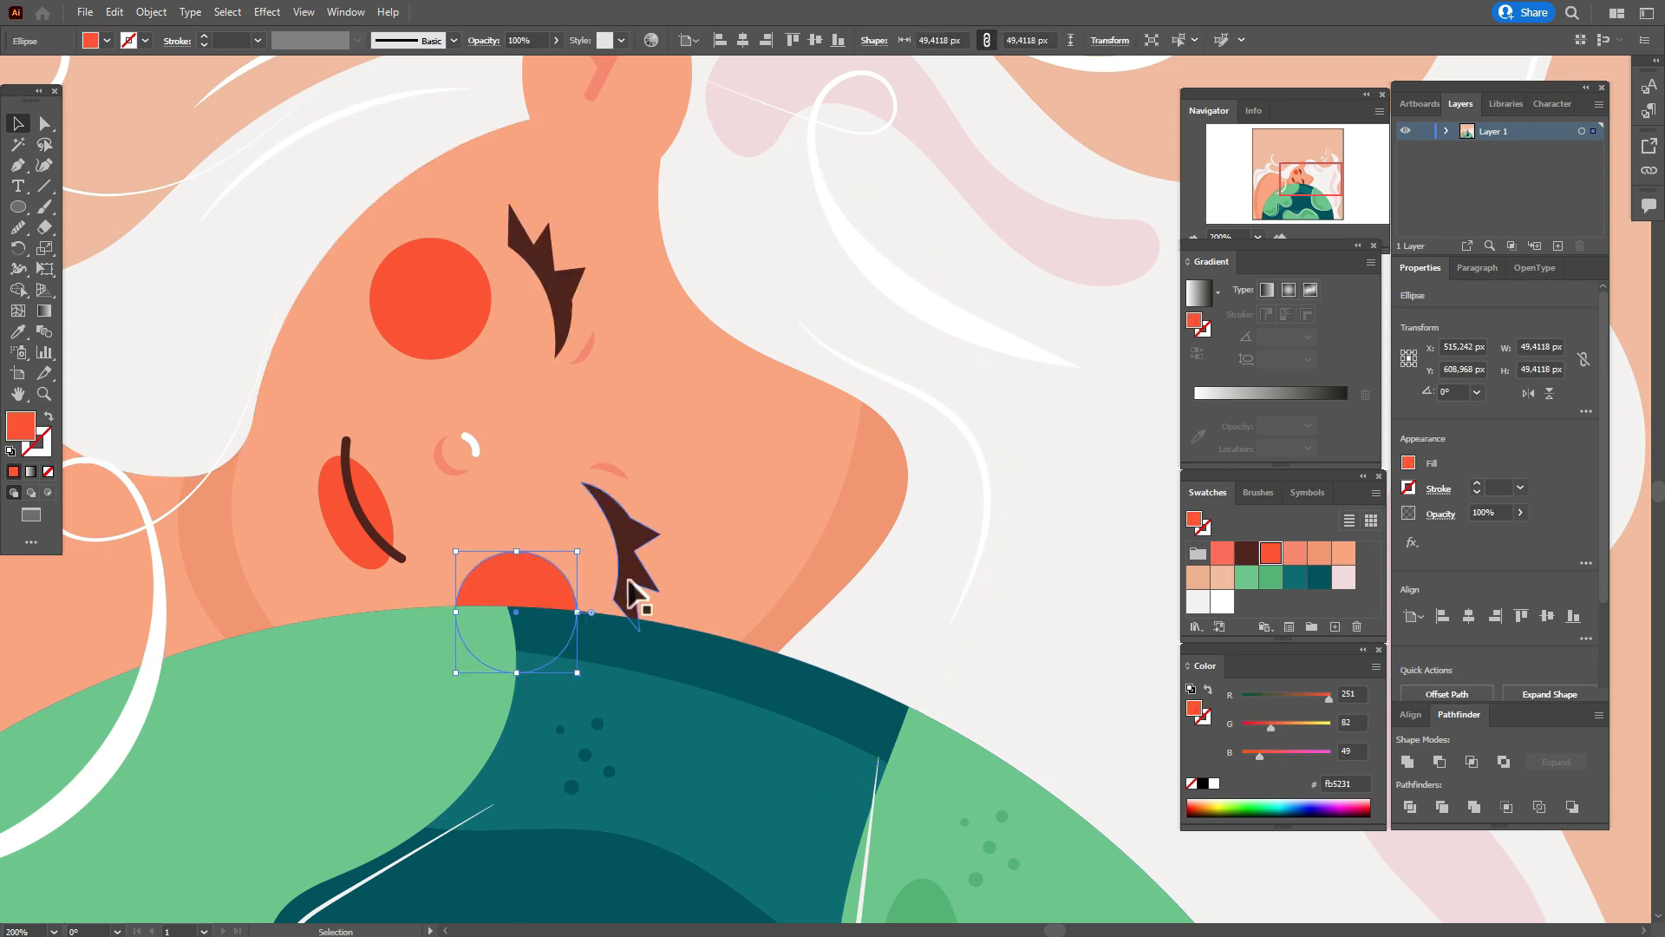
{"action": "left_click", "coordinate": [22, 926]}
{"action": "type", "text": "65"}
{"action": "key", "text": "Return"}
{"action": "left_click", "coordinate": [182, 482]}
Sample the hair's off-white f5f1f2 as the fill color, without stroke.
{"action": "left_click", "coordinate": [18, 394]}
{"action": "left_click_drag", "start_coordinate": [1156, 558], "coordinate": [960, 589]}
{"action": "left_click", "coordinate": [45, 393]}
{"action": "left_click", "coordinate": [522, 476]}
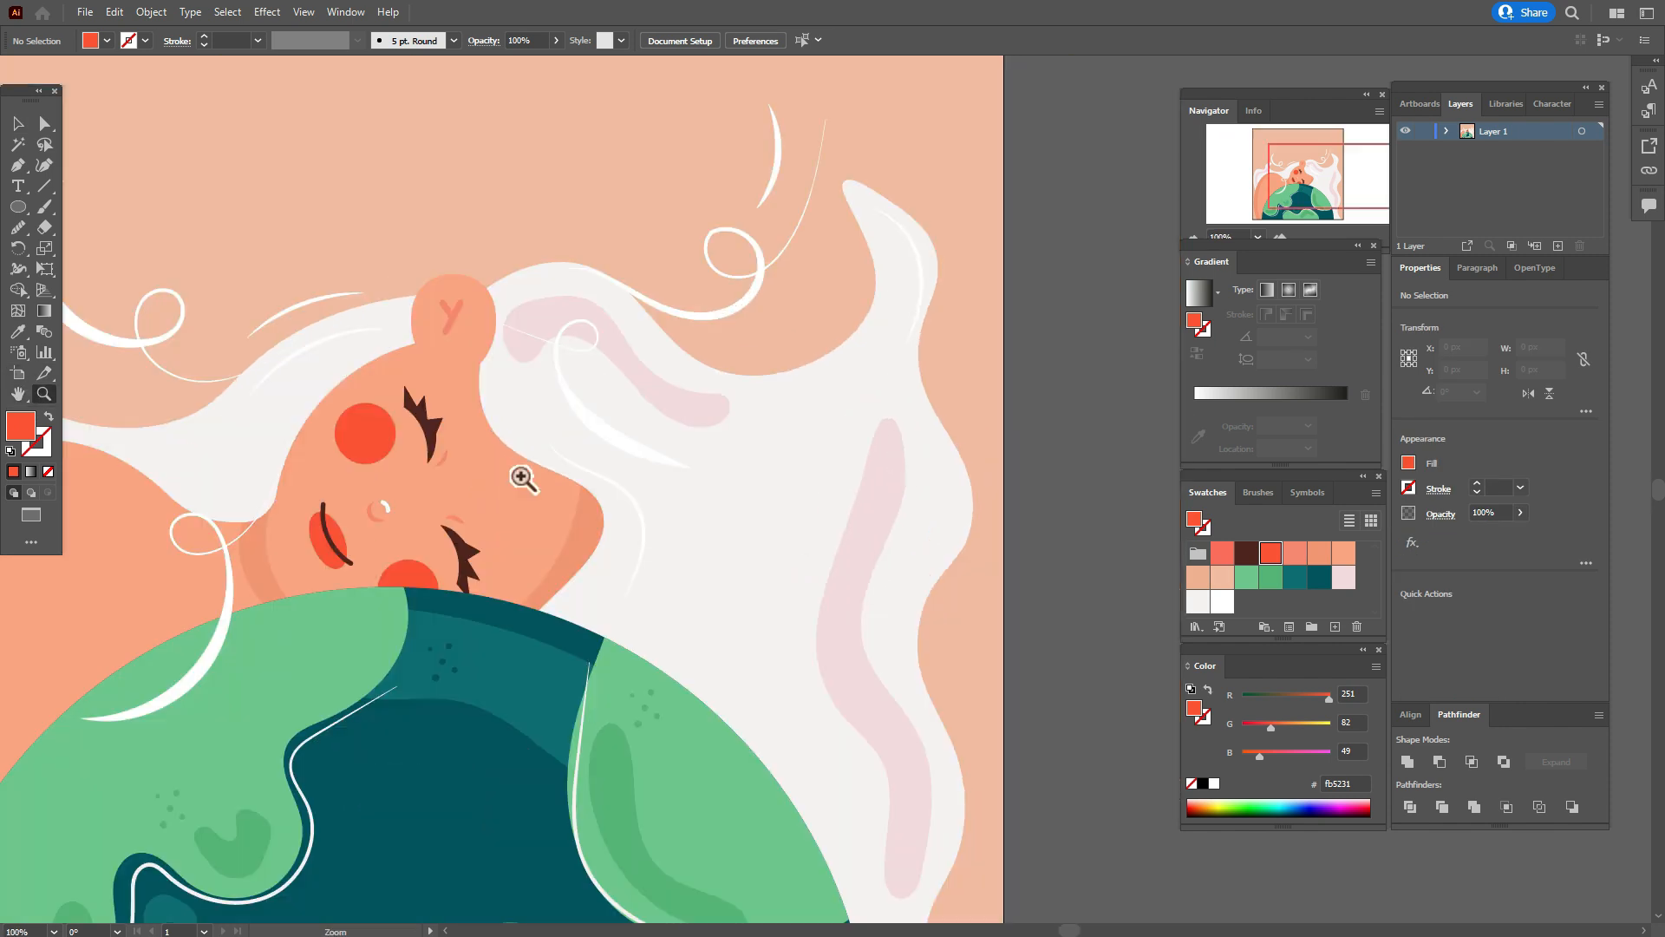
{"action": "left_click", "coordinate": [522, 476]}
{"action": "left_click", "coordinate": [18, 331]}
{"action": "left_click", "coordinate": [676, 384]}
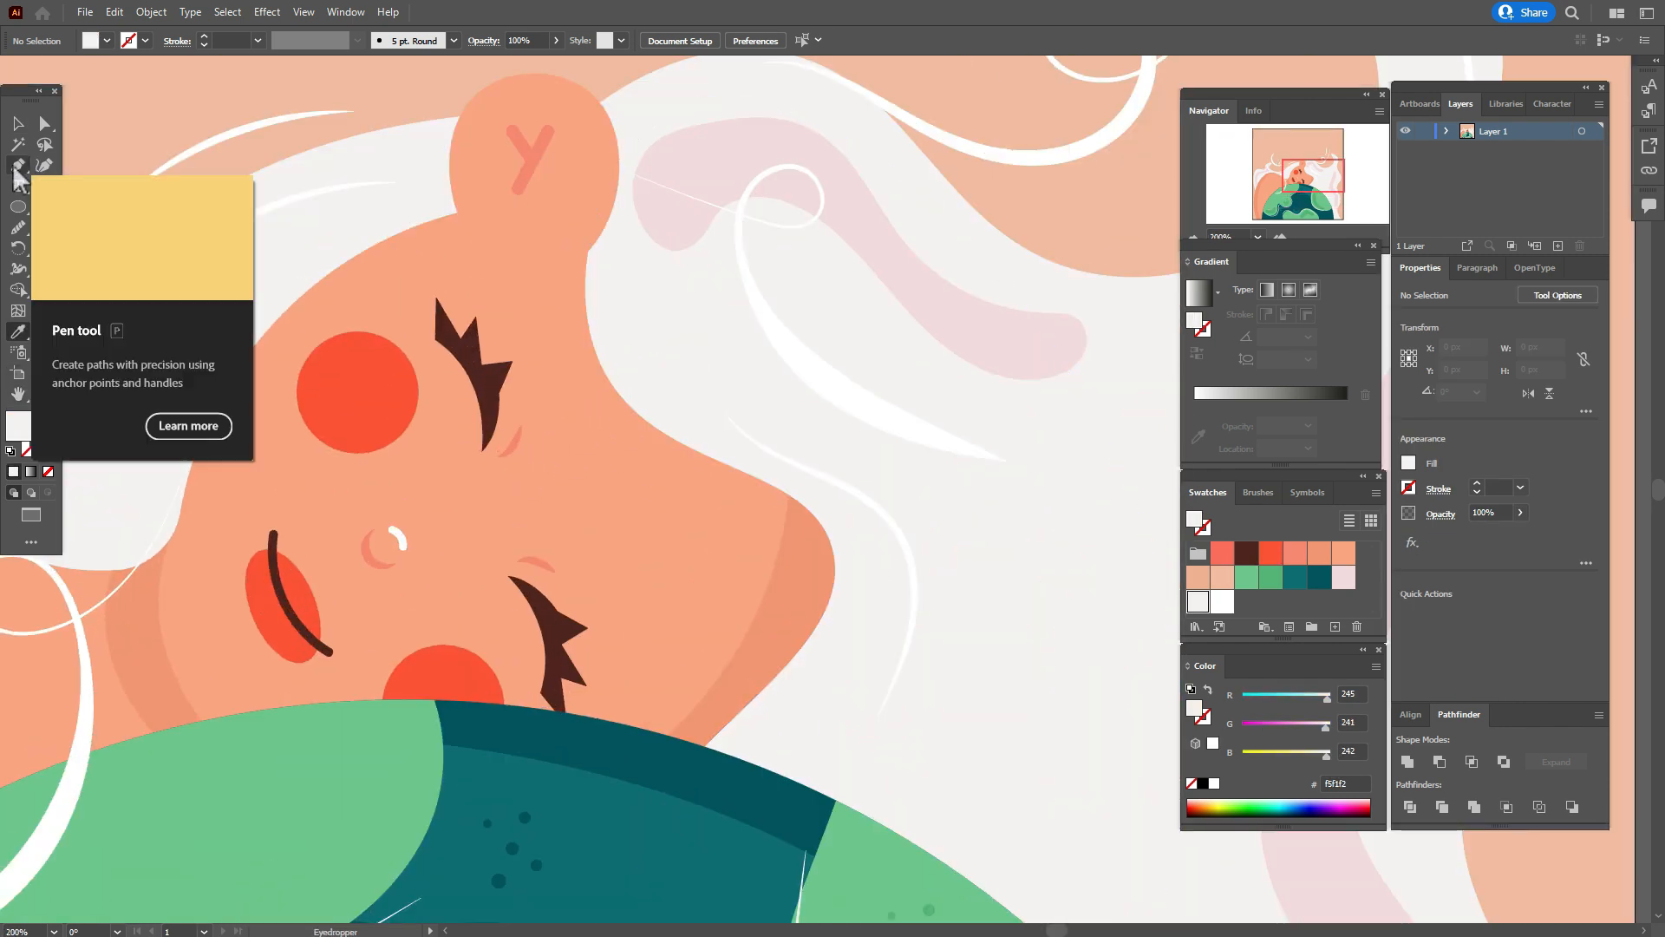
Draw a closed, bent eyebrow shape about 73 px wide between the two eyes with the Pen tool.
{"action": "left_click", "coordinate": [17, 167]}
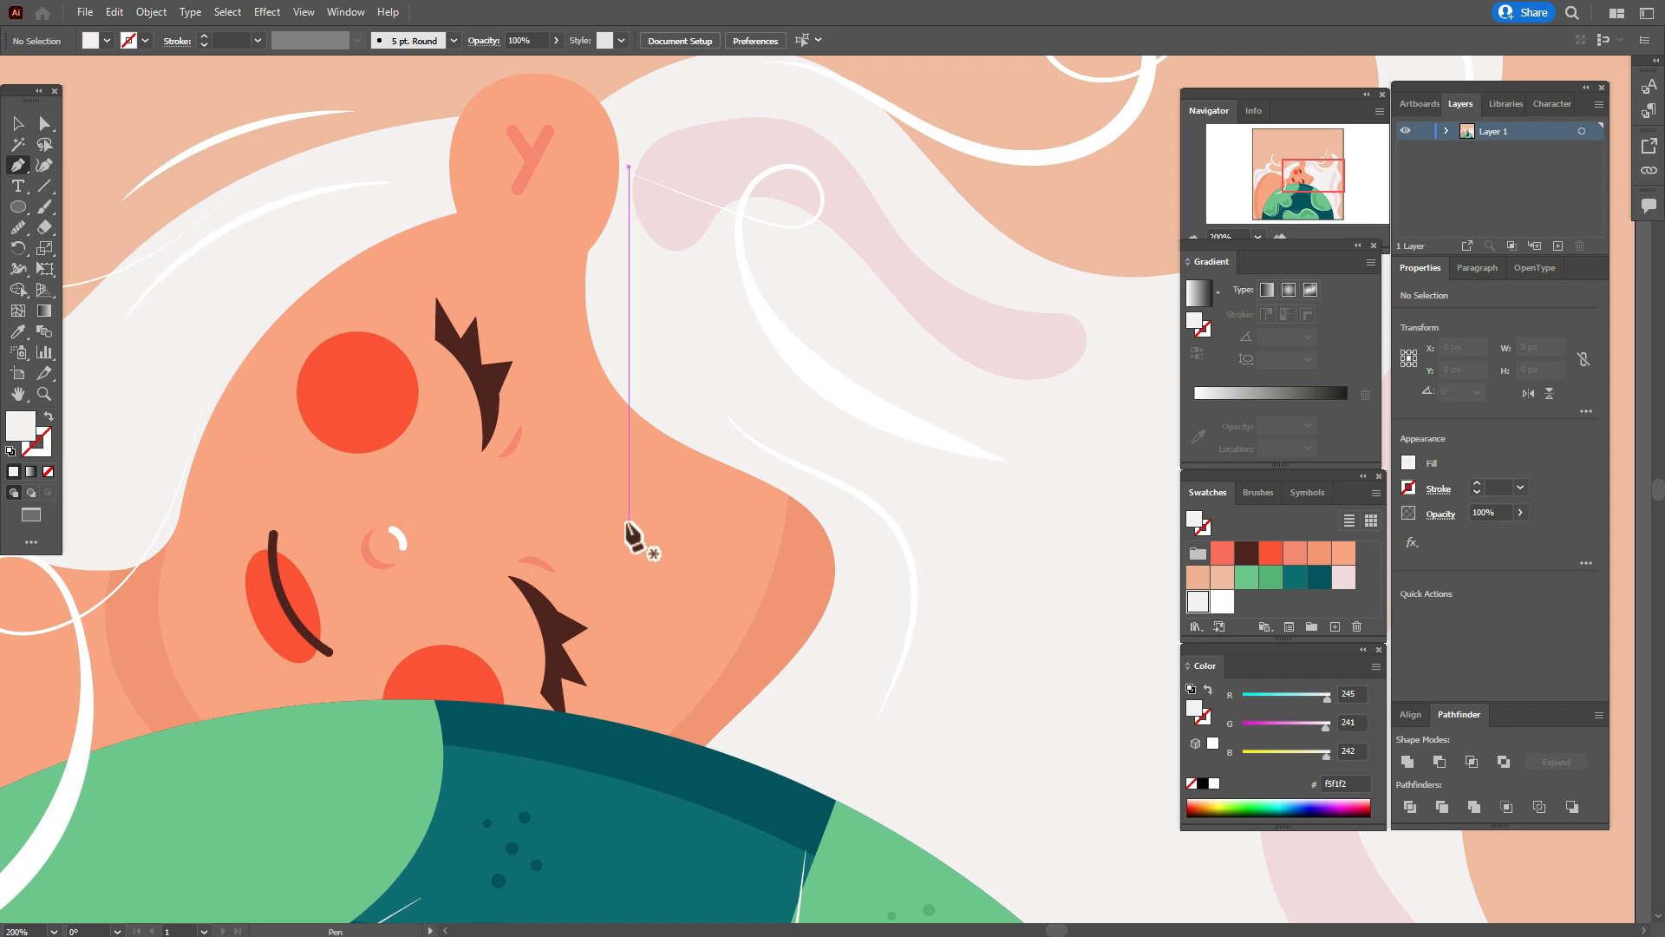
{"action": "left_click_drag", "start_coordinate": [628, 522], "coordinate": [628, 490]}
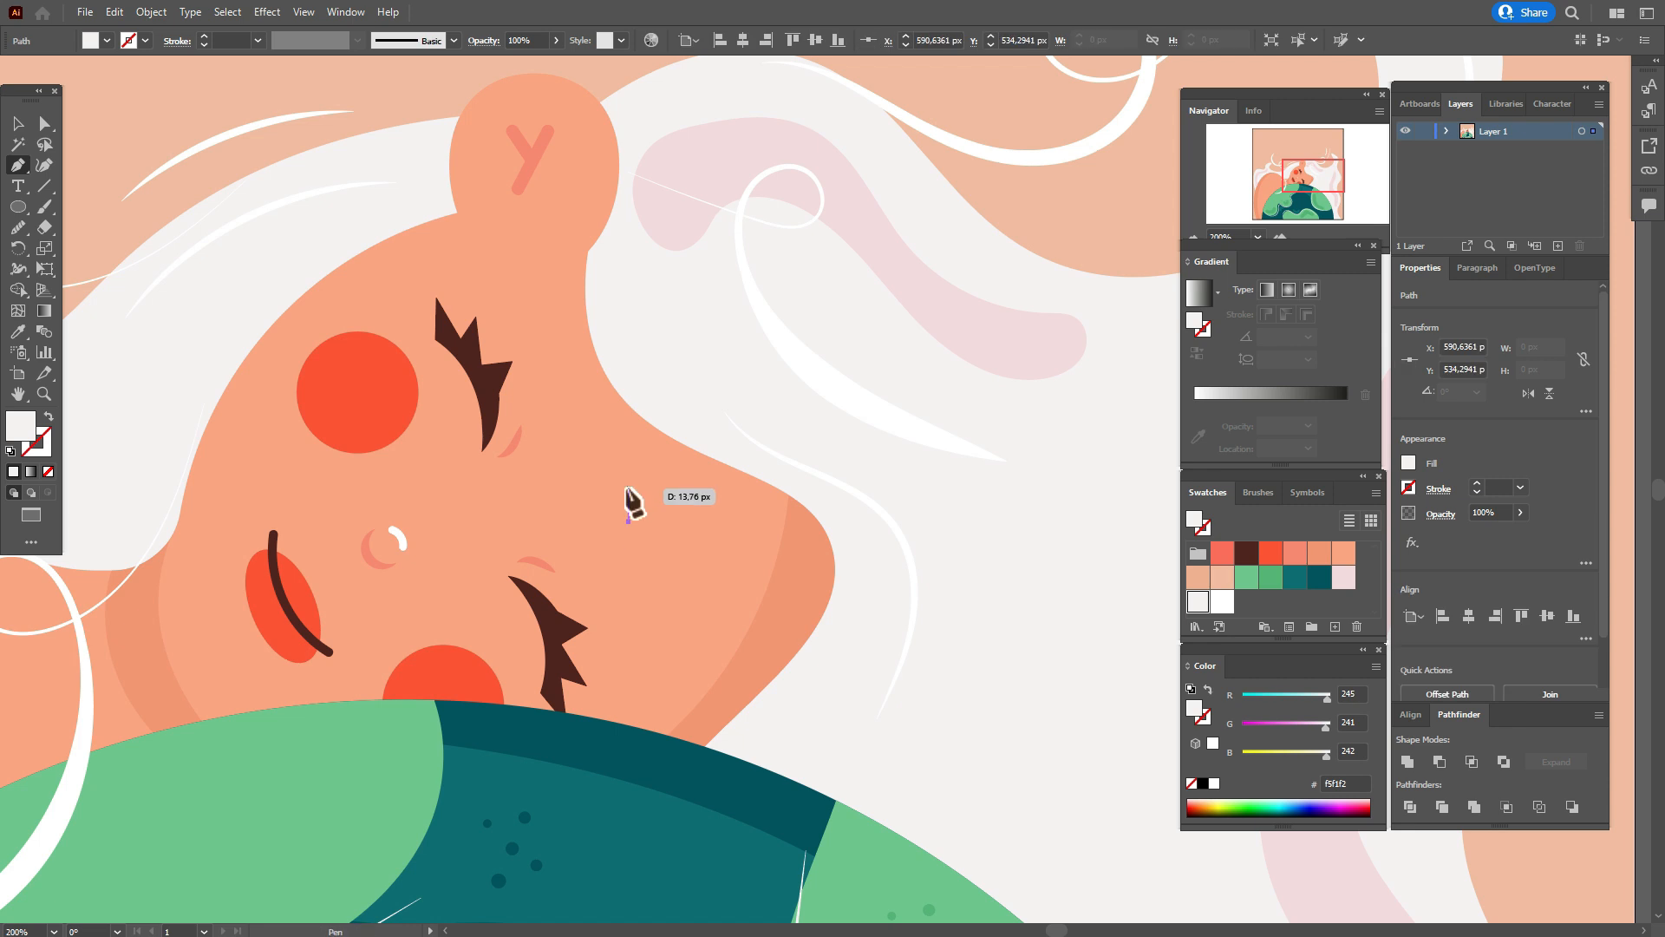
{"action": "left_click", "coordinate": [628, 488]}
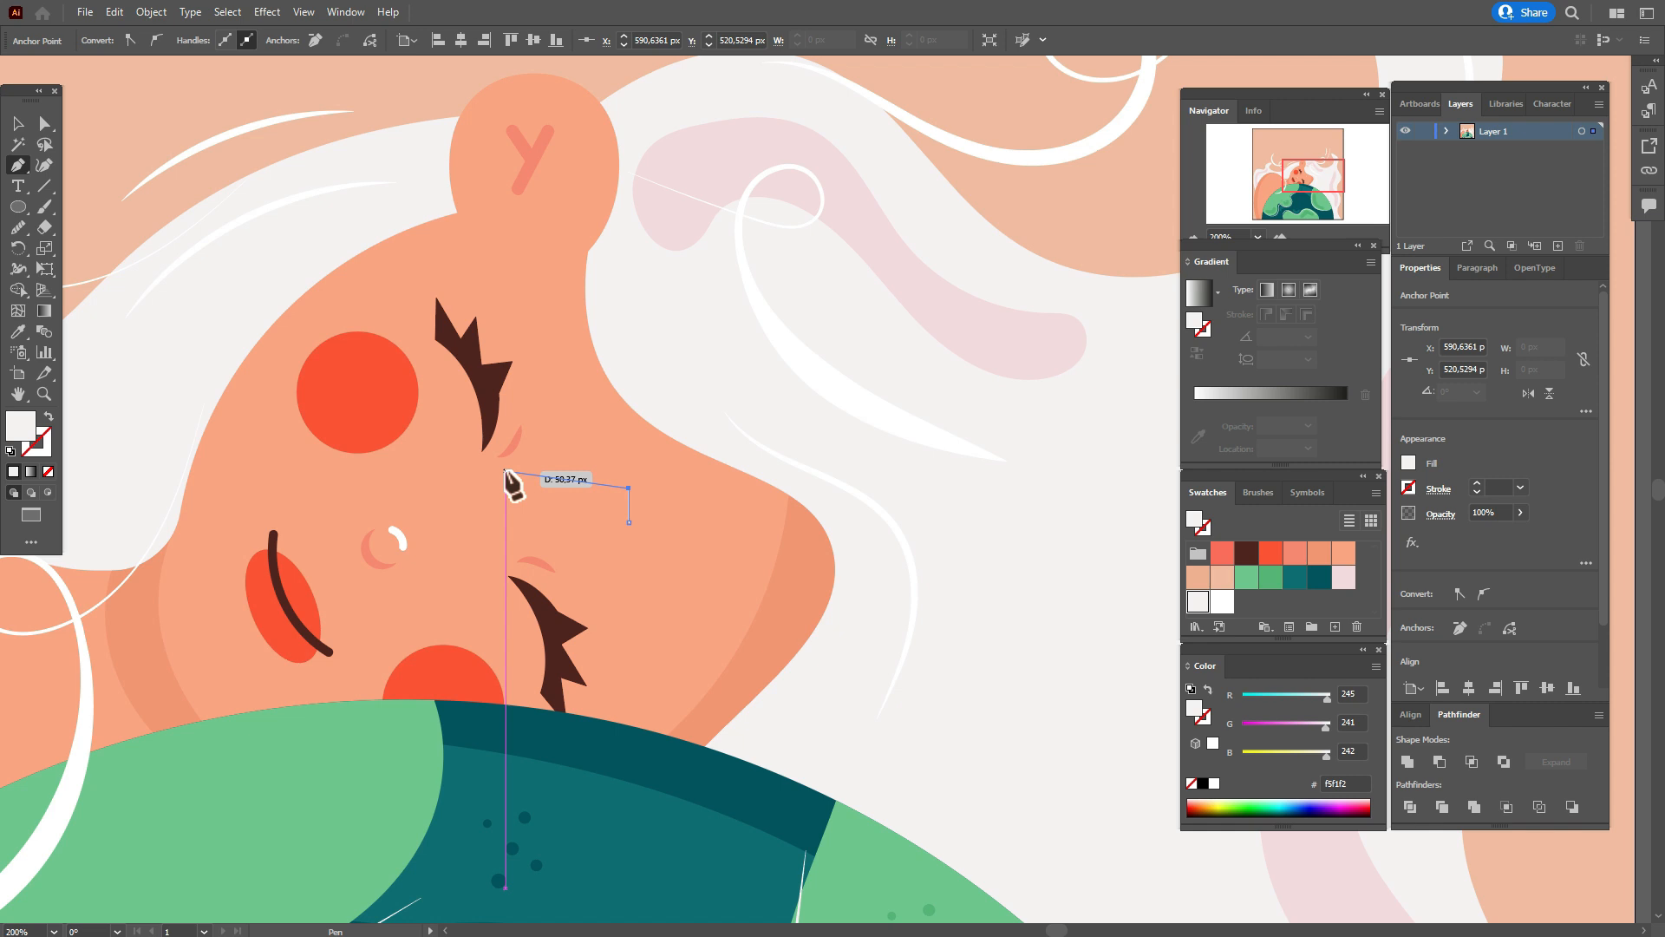
{"action": "left_click", "coordinate": [506, 472]}
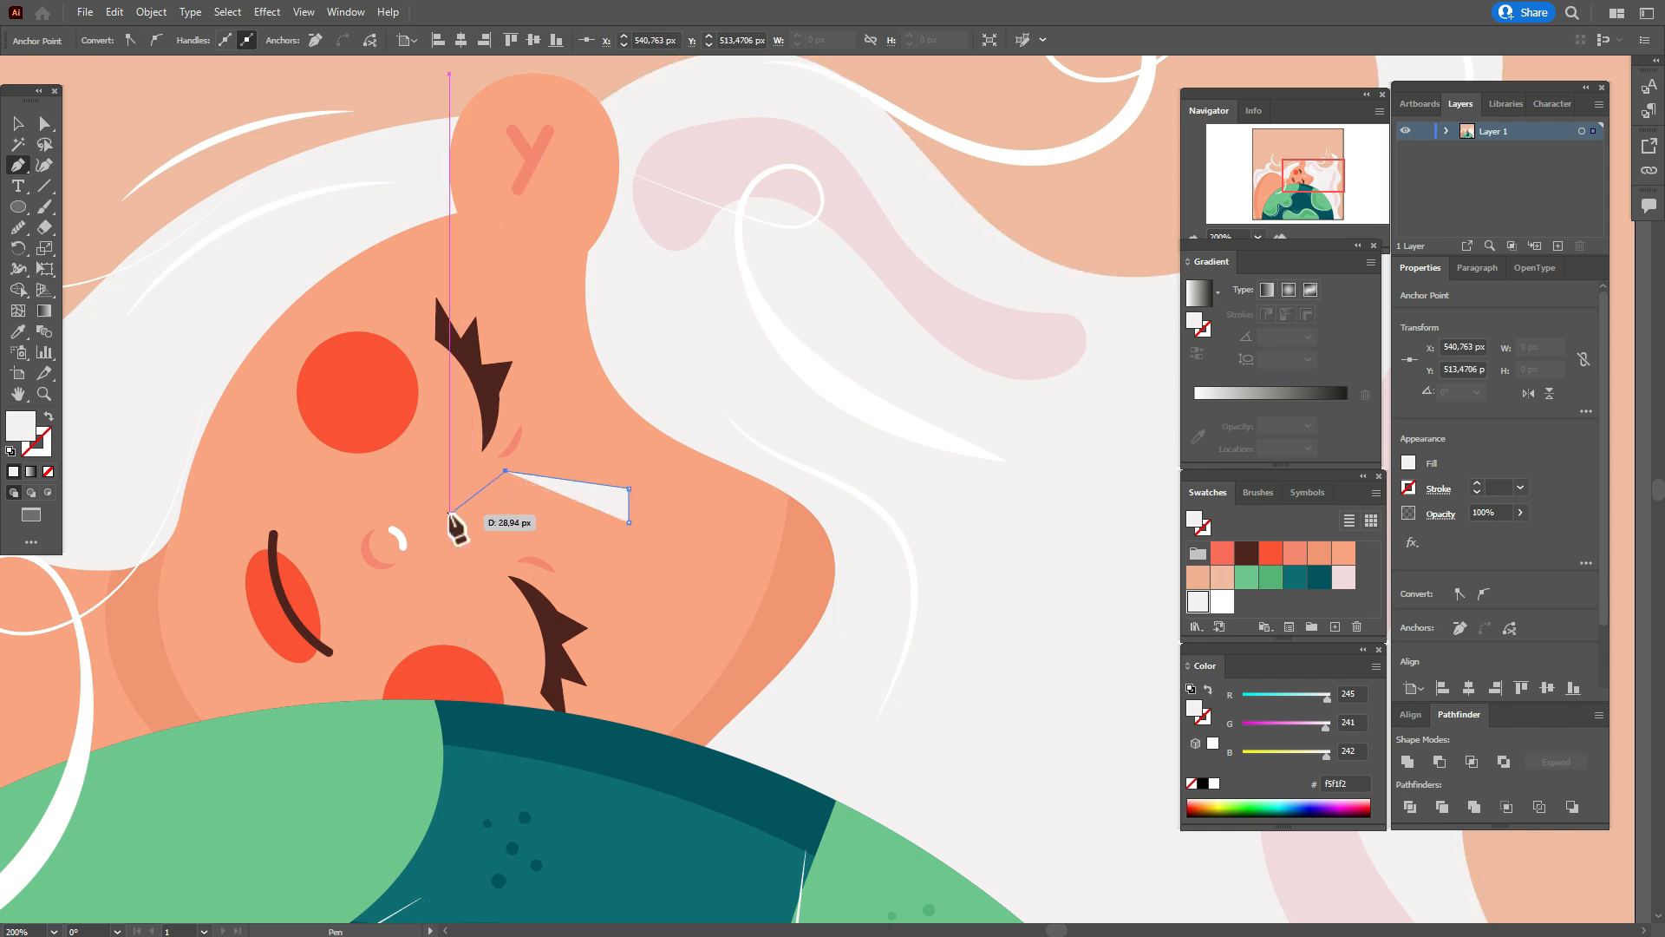
{"action": "left_click", "coordinate": [450, 514]}
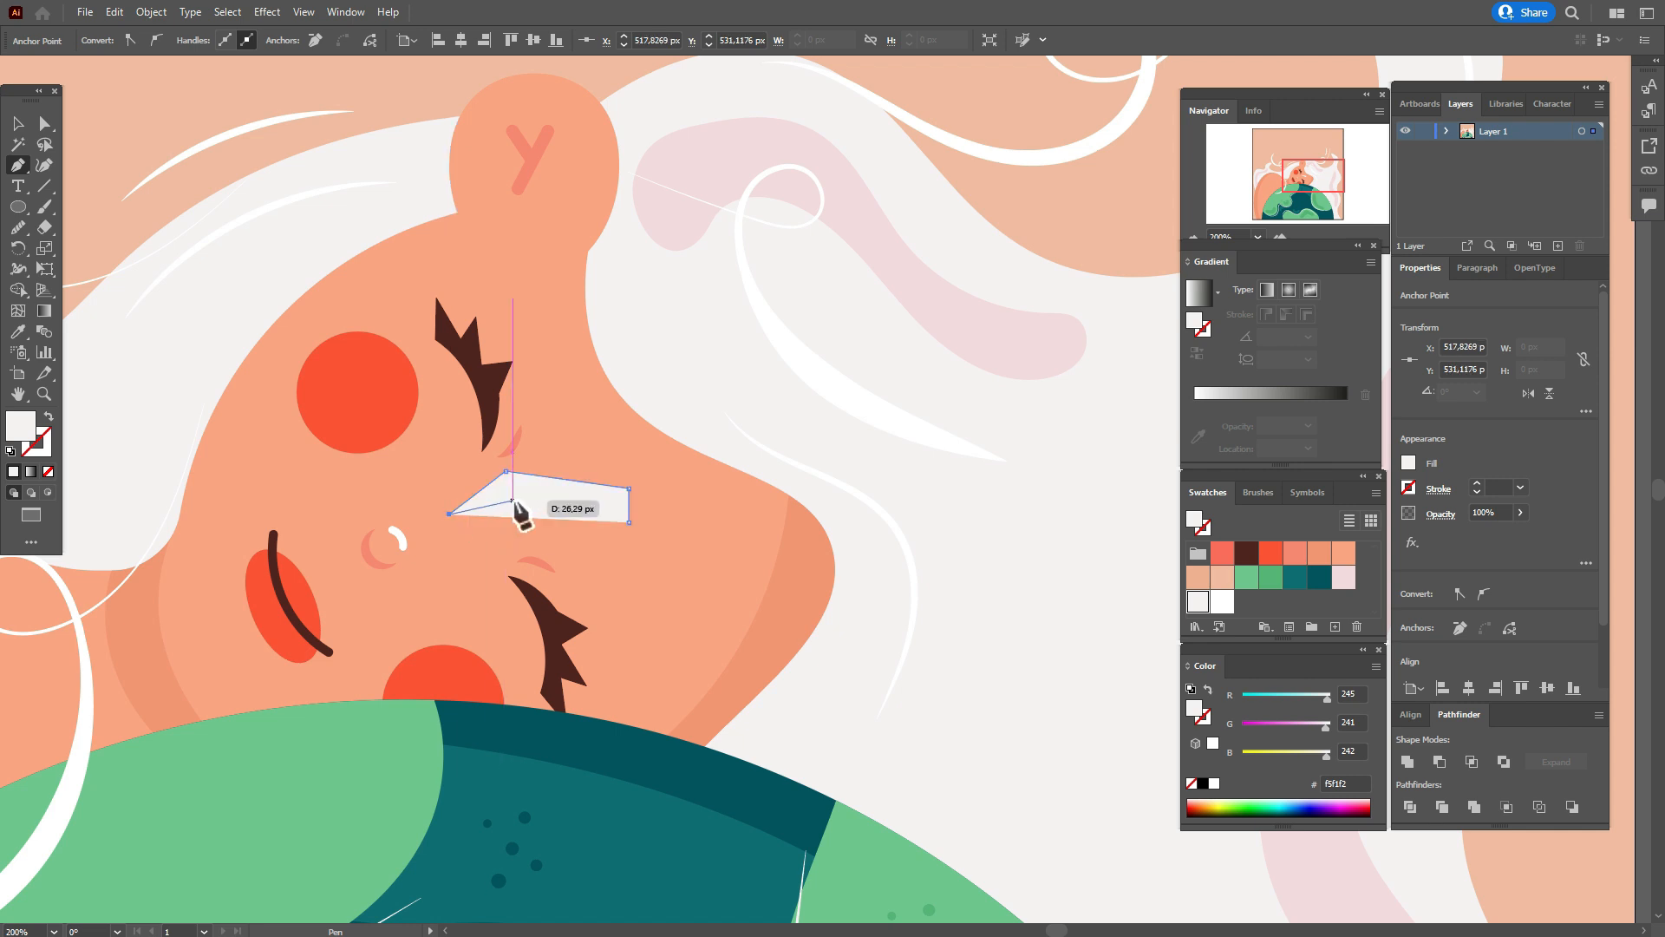
{"action": "left_click", "coordinate": [512, 501]}
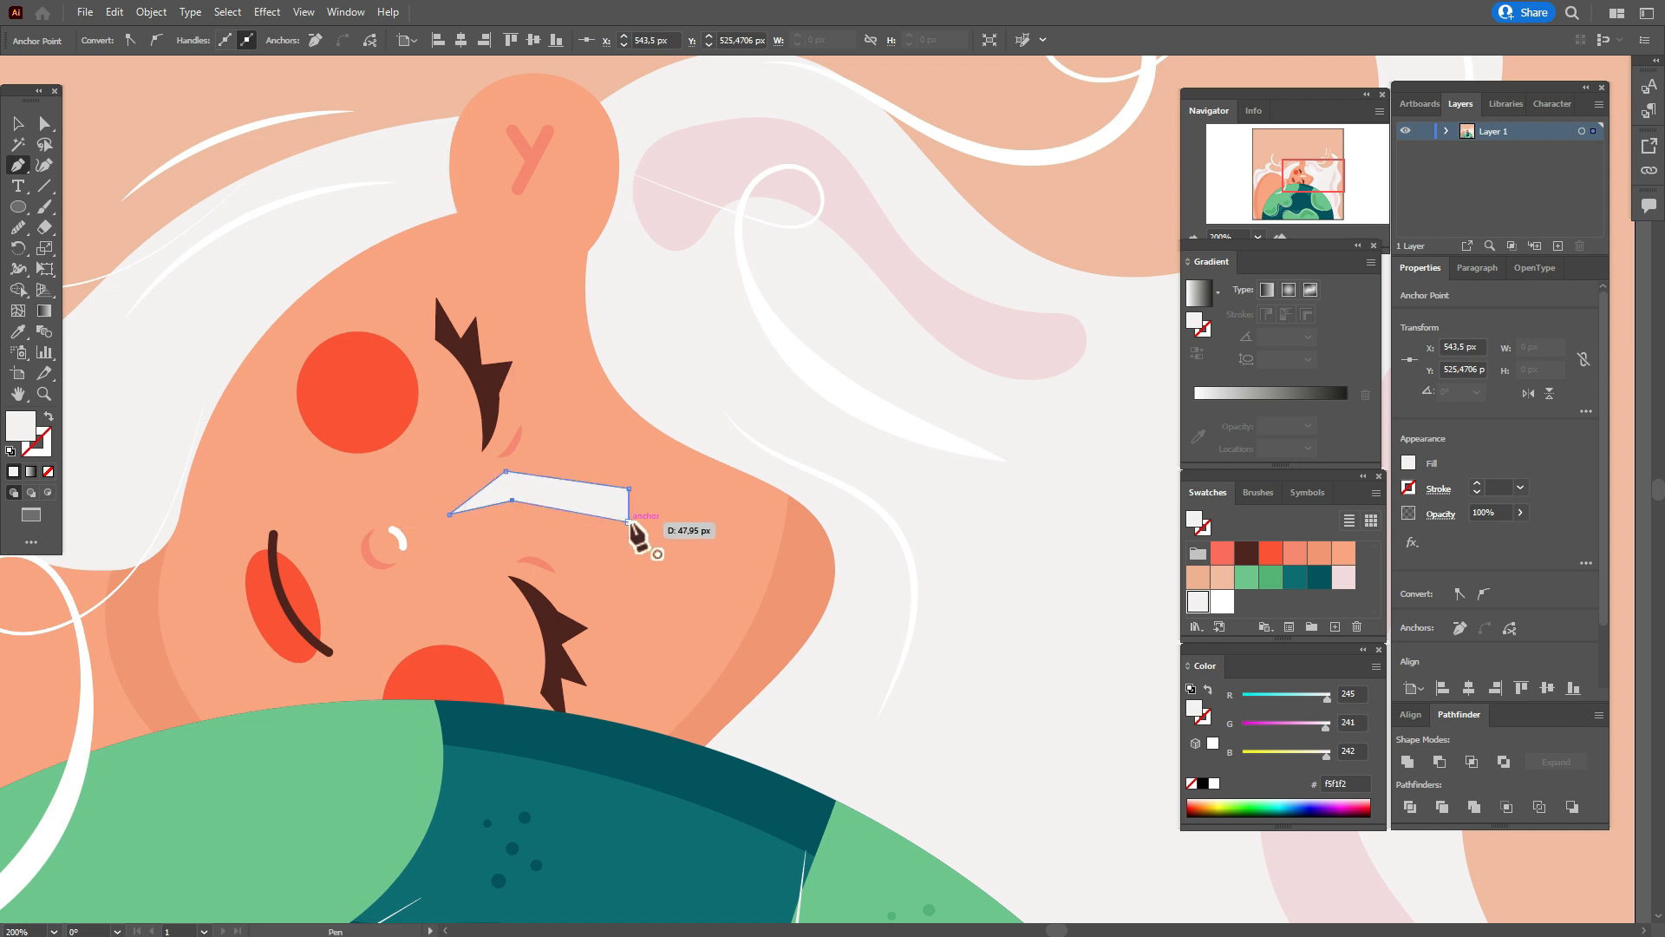
{"action": "left_click", "coordinate": [629, 520]}
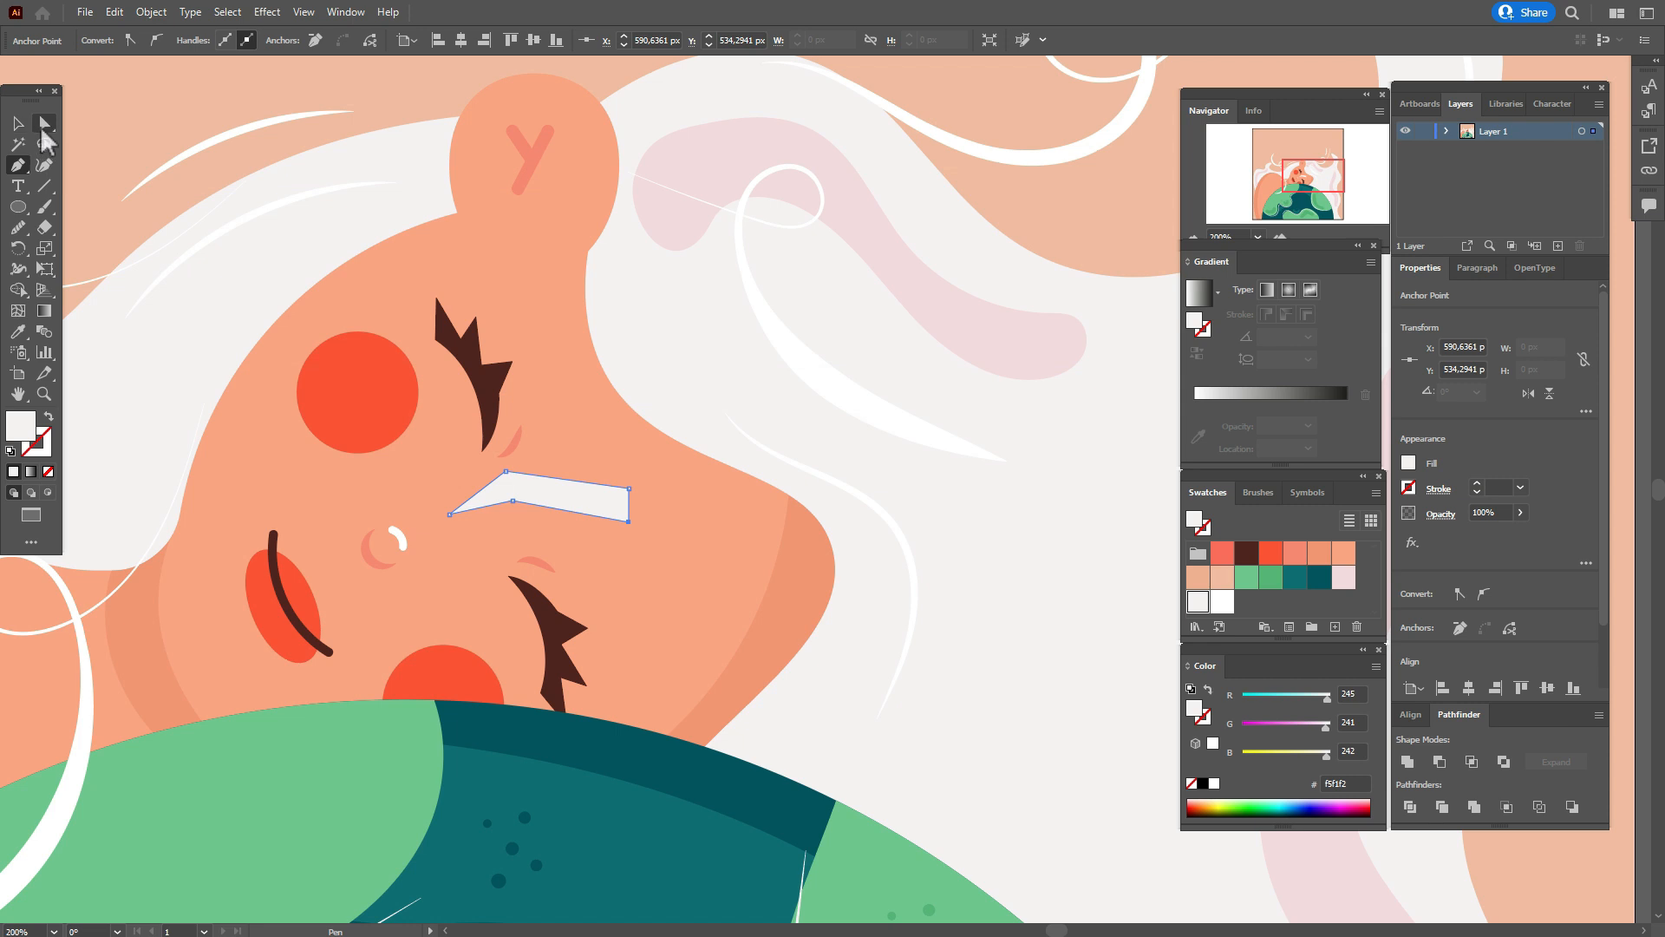
Round the eyebrow's corners at its wide end, its bend and its pointed tip.
{"action": "left_click", "coordinate": [45, 123]}
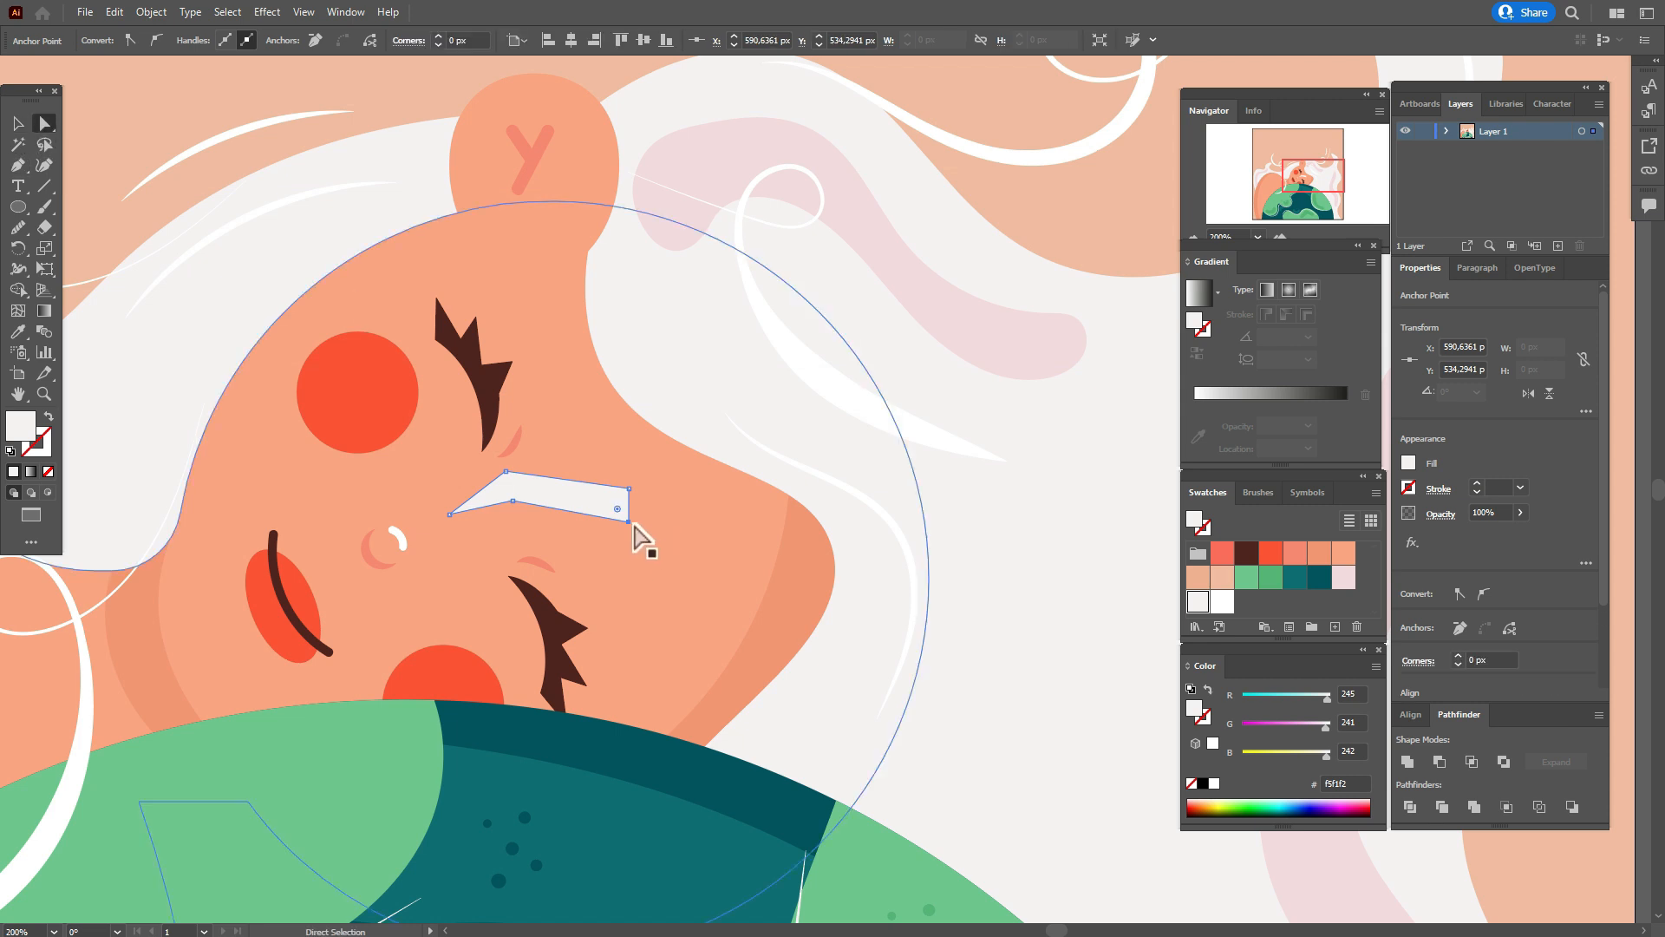
{"action": "mouse_move", "coordinate": [616, 508]}
{"action": "left_mouse_down"}
{"action": "mouse_move", "coordinate": [622, 494]}
{"action": "mouse_move", "coordinate": [620, 510]}
{"action": "left_mouse_up"}
{"action": "left_click", "coordinate": [513, 501]}
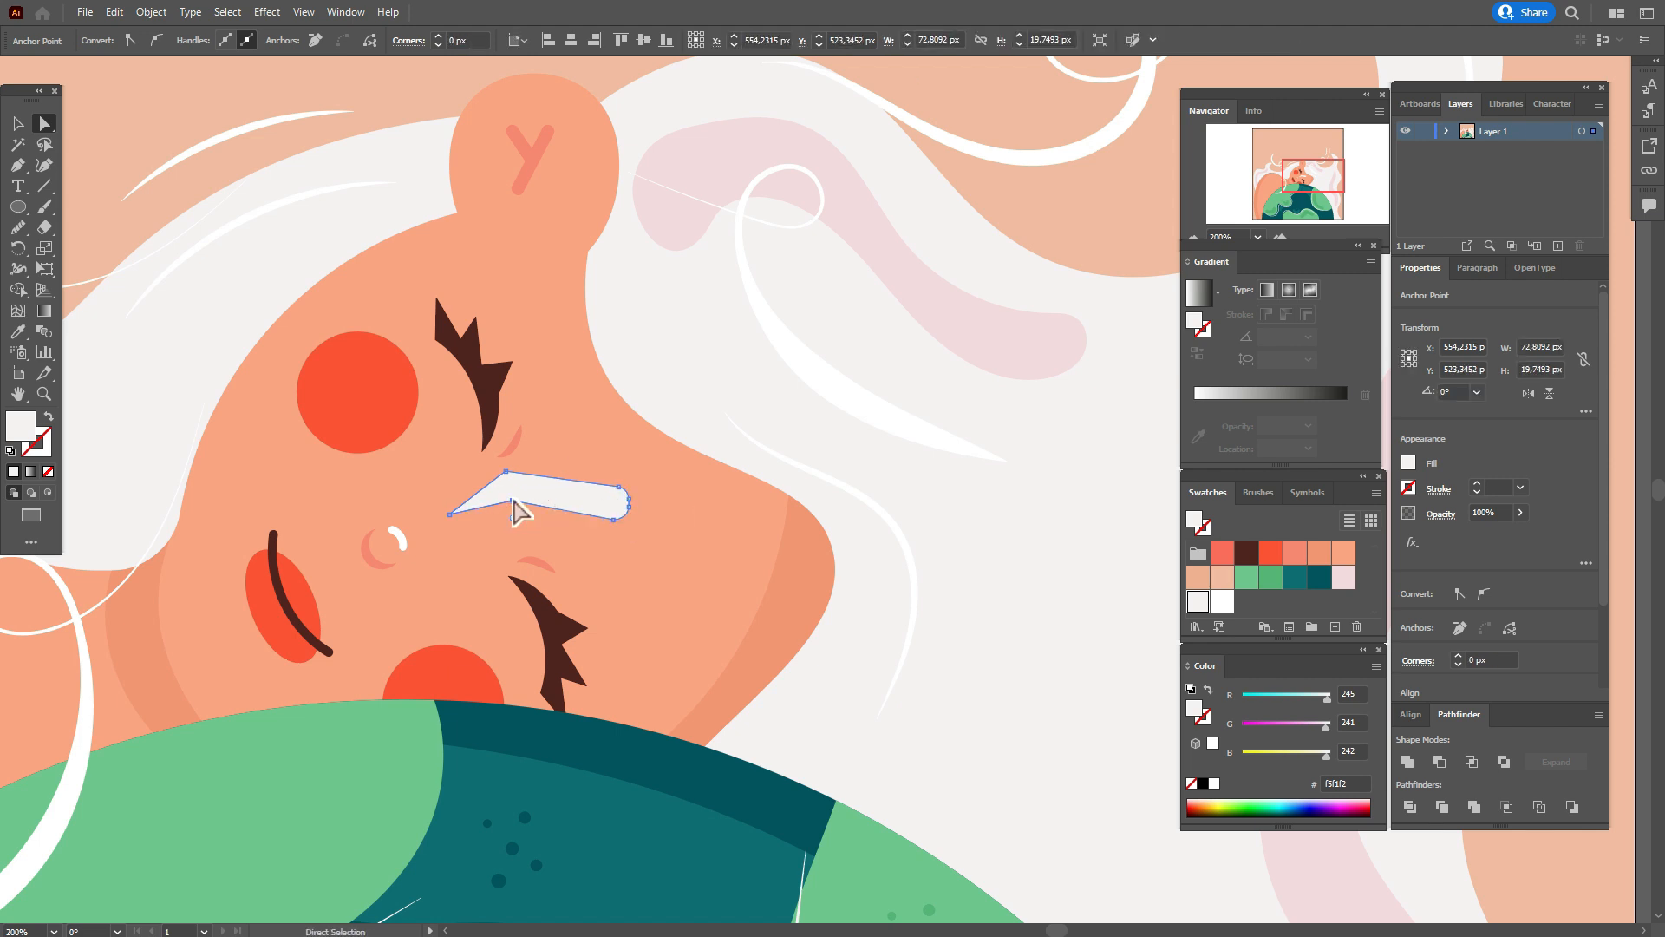
{"action": "left_click_drag", "start_coordinate": [513, 501], "coordinate": [475, 512]}
{"action": "left_click", "coordinate": [450, 512]}
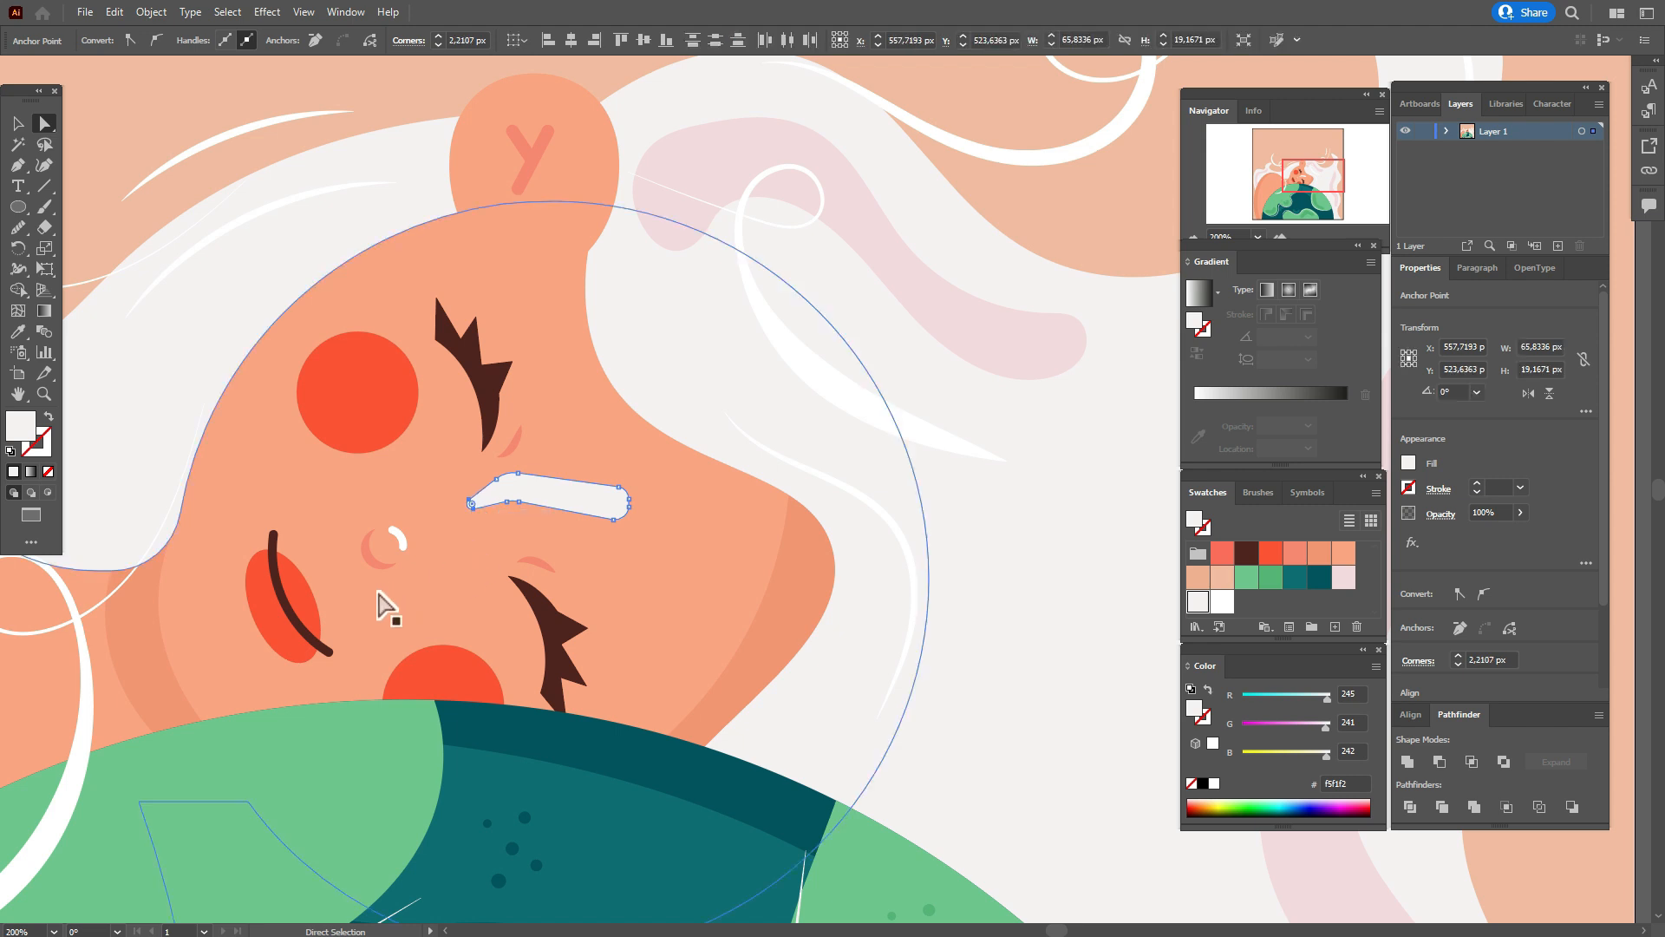
Ungroup the upper eye and place a copy of its small crescent crease beside the eyebrow's wide end.
{"action": "left_click", "coordinate": [44, 393]}
{"action": "left_click", "coordinate": [668, 493]}
{"action": "left_click", "coordinate": [668, 493]}
{"action": "left_click", "coordinate": [1038, 488]}
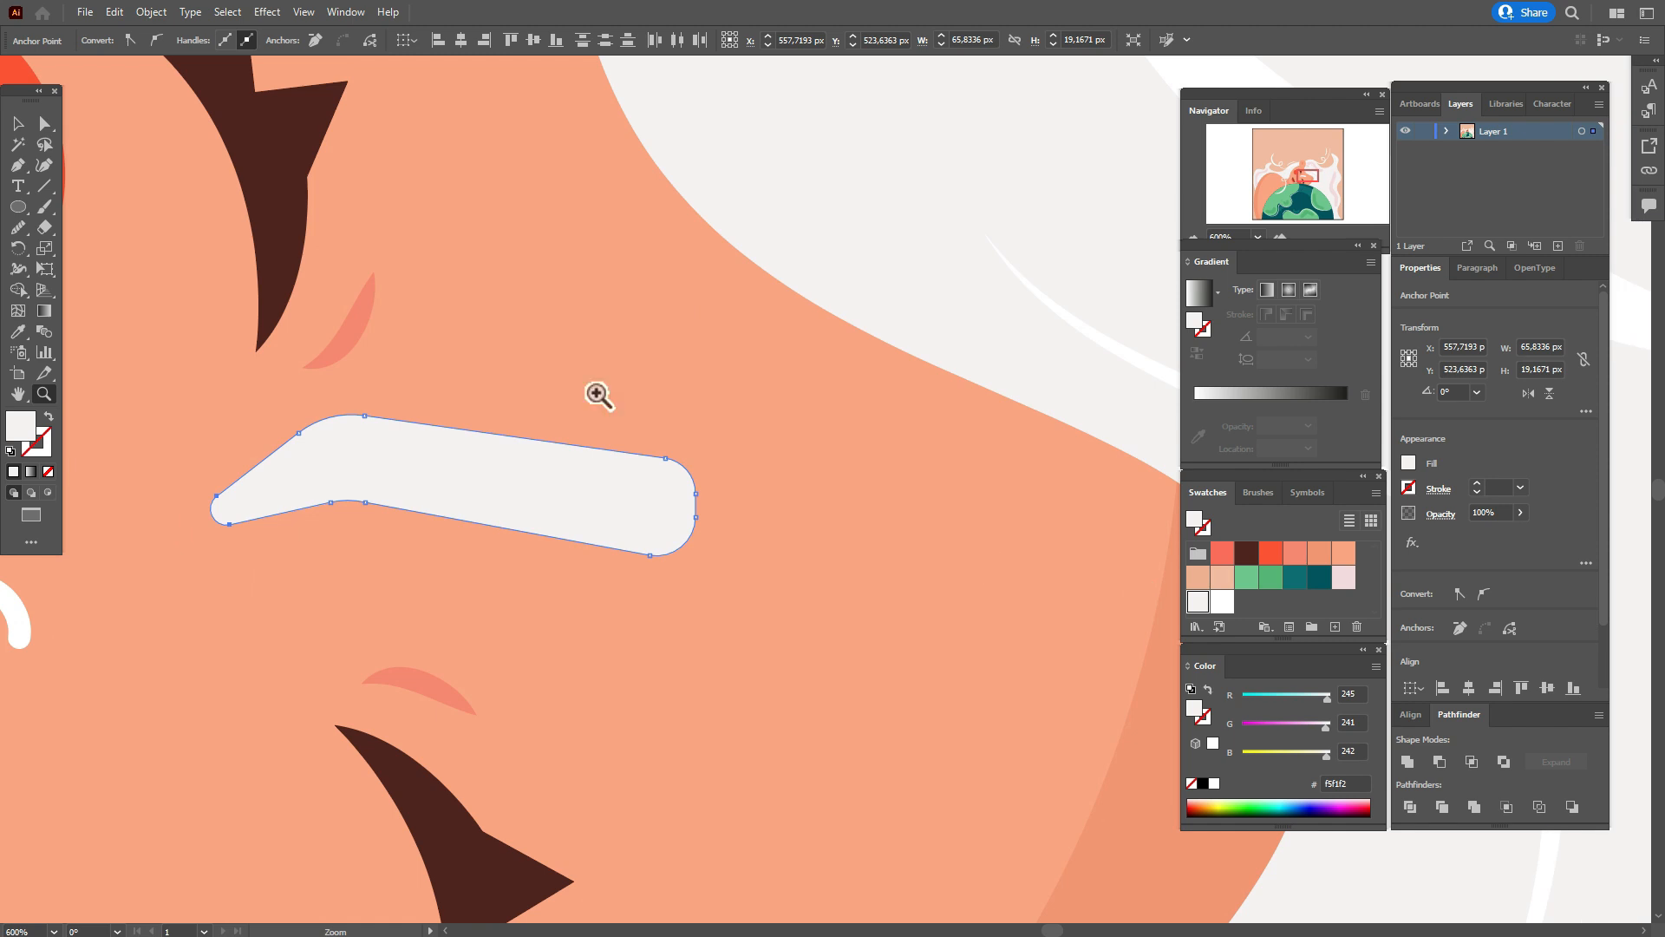
{"action": "left_click", "coordinate": [18, 124]}
{"action": "left_click", "coordinate": [340, 340]}
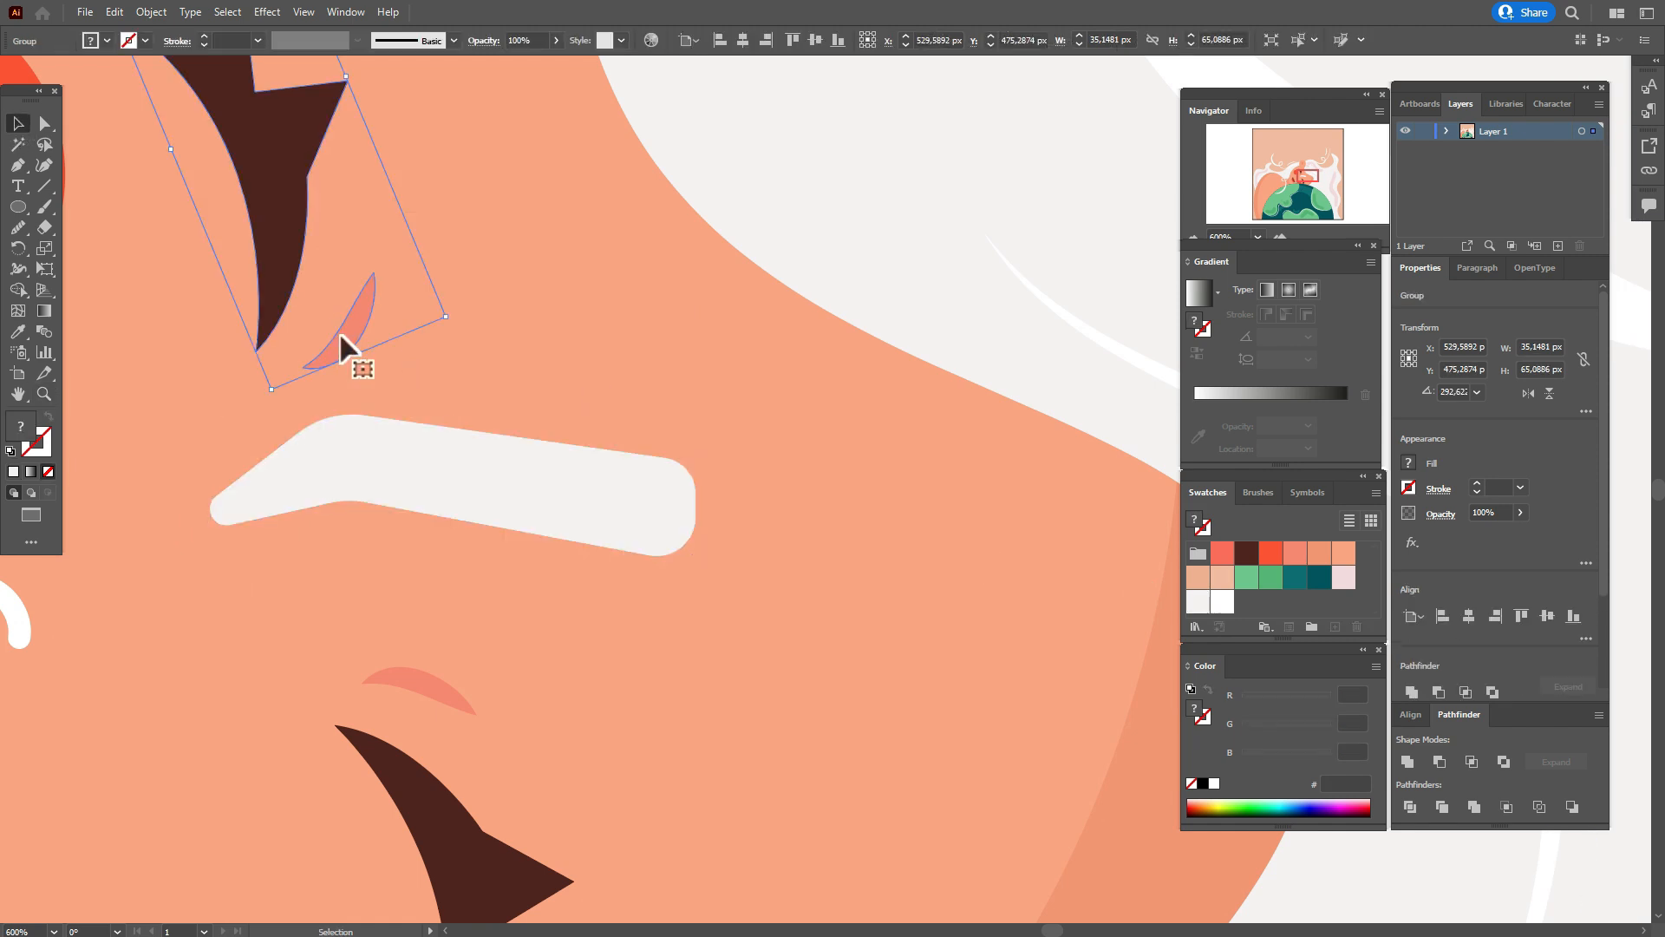
{"action": "right_click", "coordinate": [342, 340]}
{"action": "left_click", "coordinate": [399, 486]}
{"action": "left_click", "coordinate": [354, 314]}
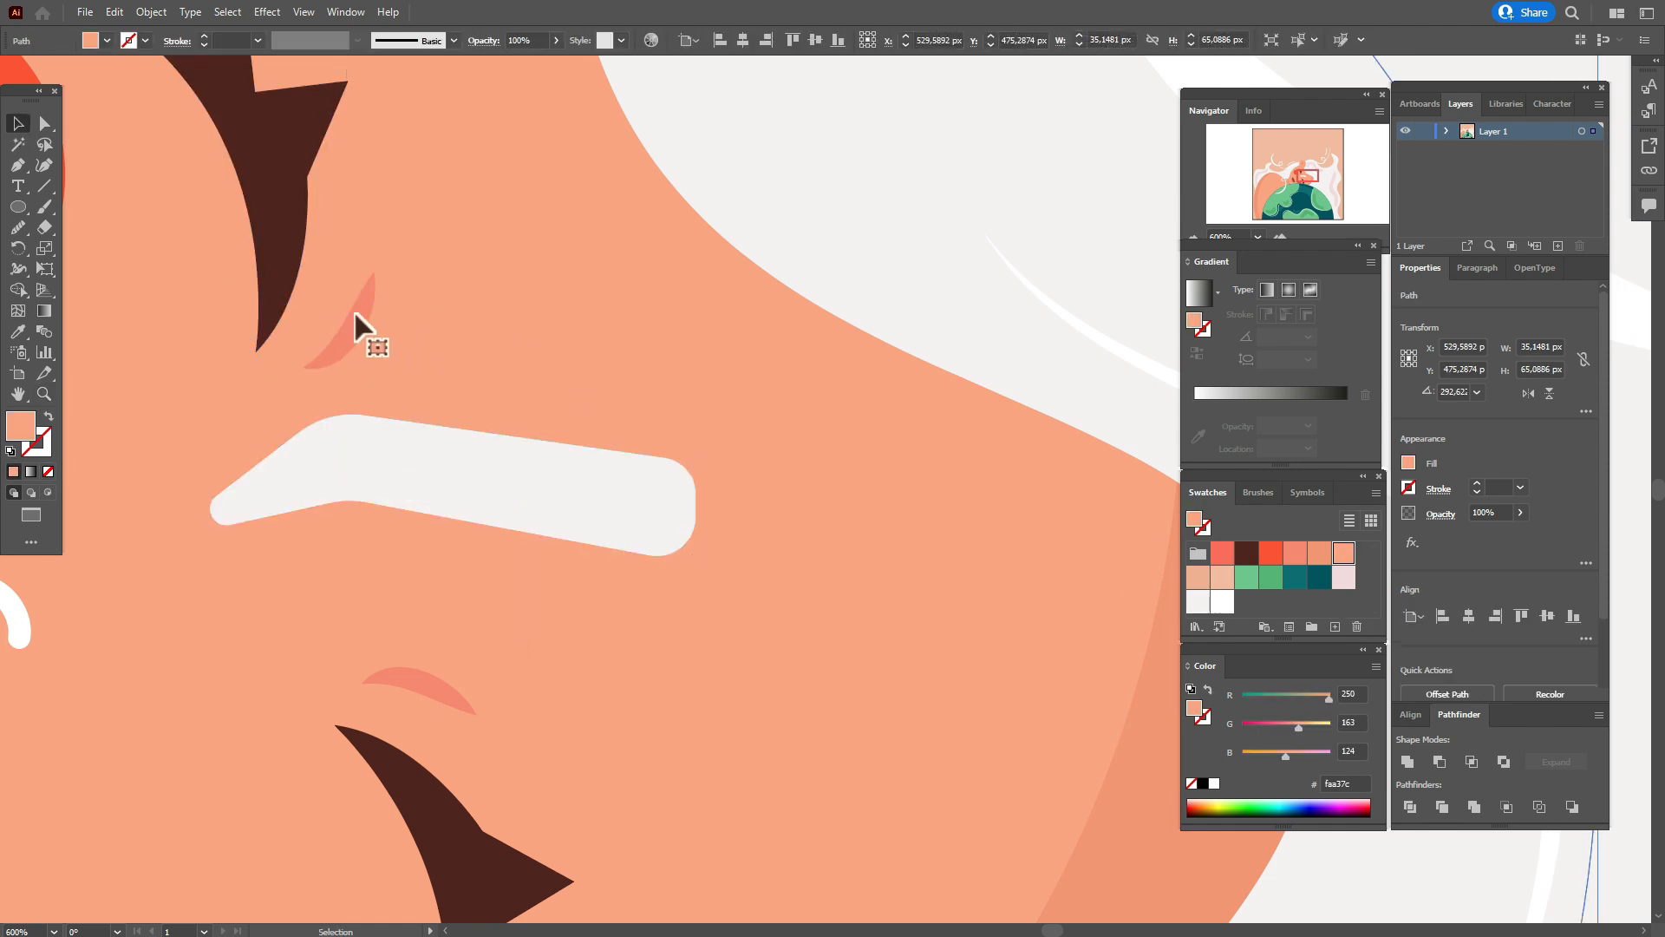
{"action": "key", "text": "ctrl+c"}
{"action": "key", "text": "ctrl+v"}
{"action": "left_click_drag", "start_coordinate": [845, 507], "coordinate": [807, 539]}
Fill the crescent copy with off-white f5f1f2, shrink it to about 9 by 12 px and fit it to the eyebrow's wide end.
{"action": "left_click", "coordinate": [17, 332]}
{"action": "left_click", "coordinate": [375, 462]}
{"action": "left_click", "coordinate": [18, 123]}
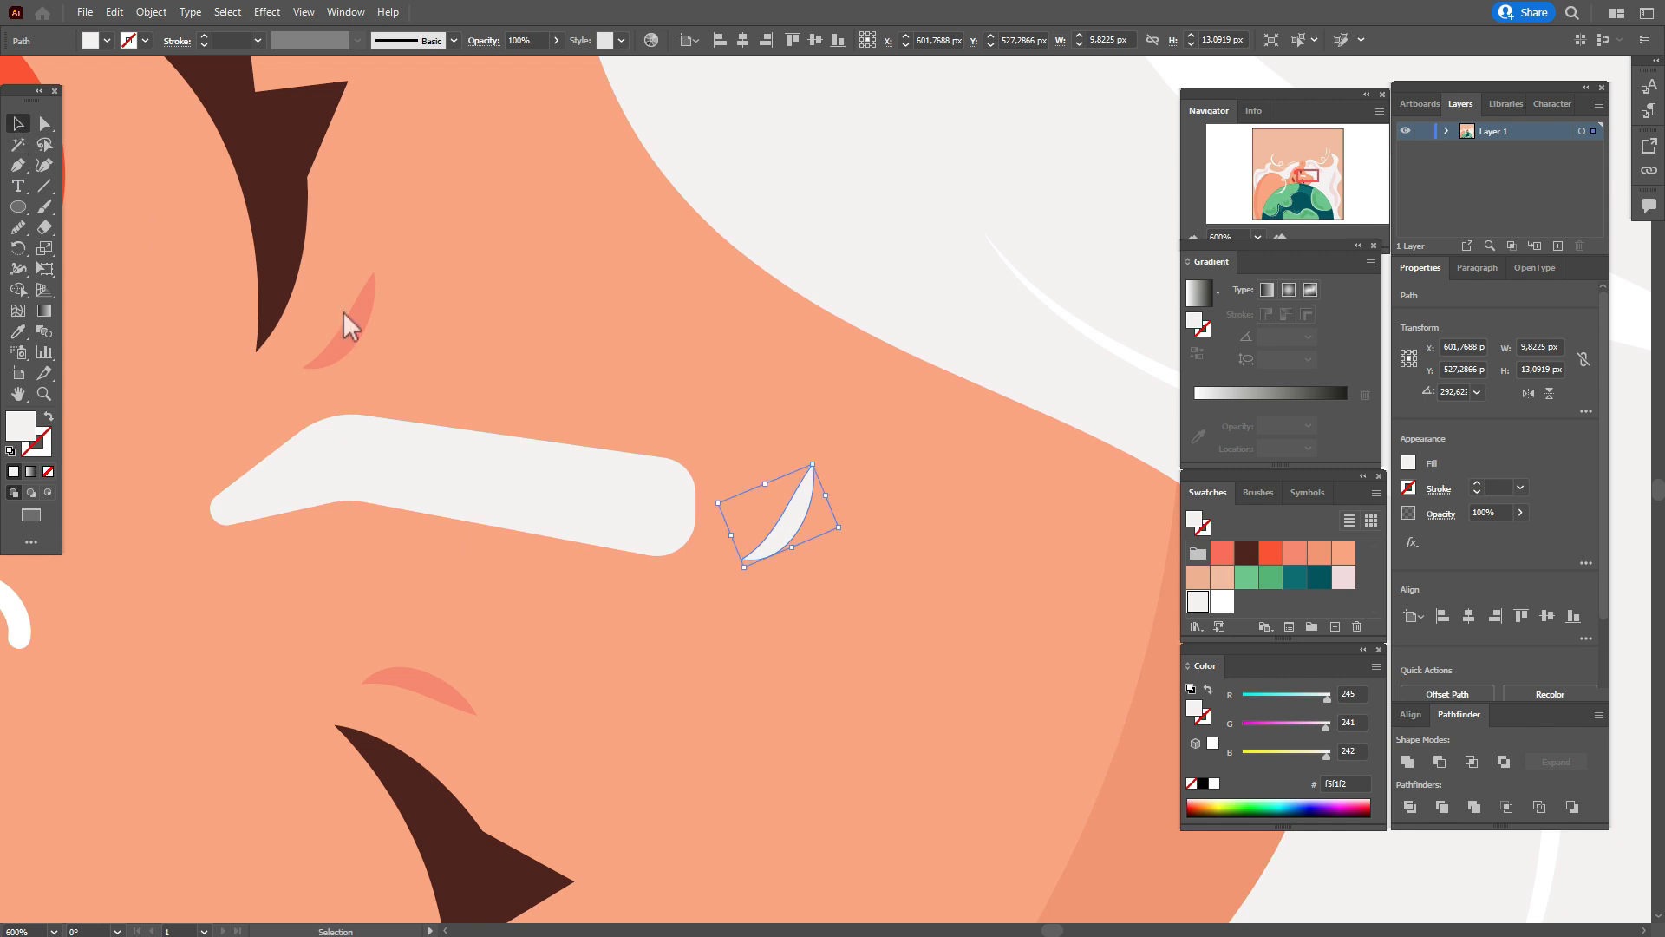
{"action": "left_click_drag", "start_coordinate": [774, 527], "coordinate": [699, 539]}
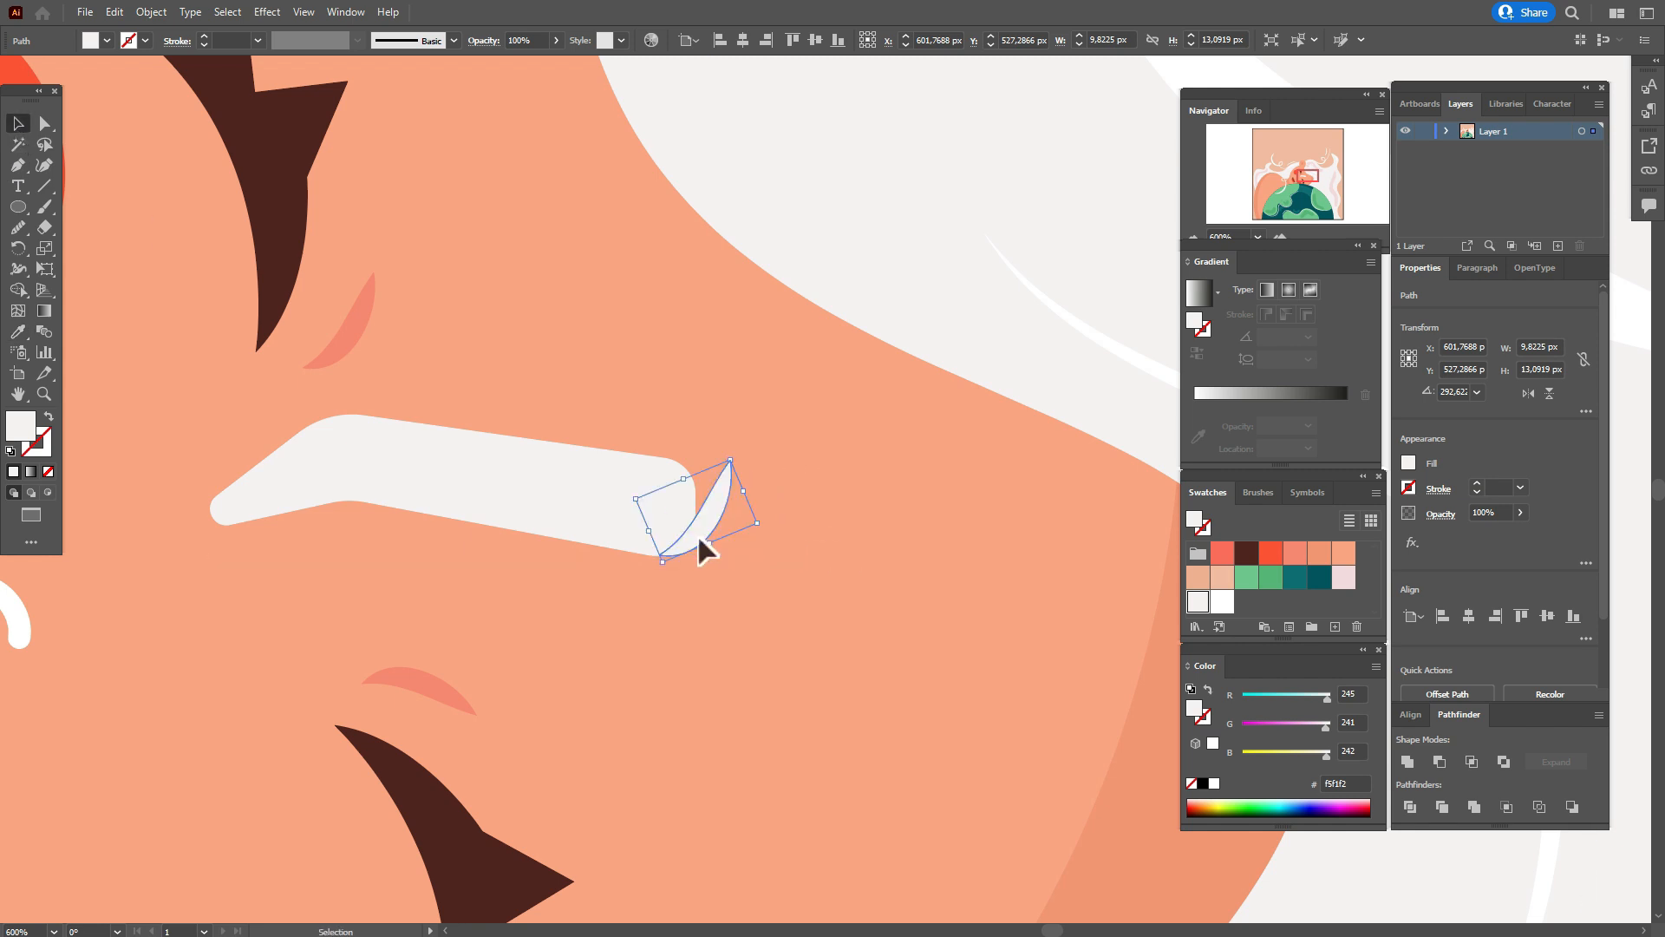
{"action": "left_click_drag", "start_coordinate": [730, 456], "coordinate": [727, 470]}
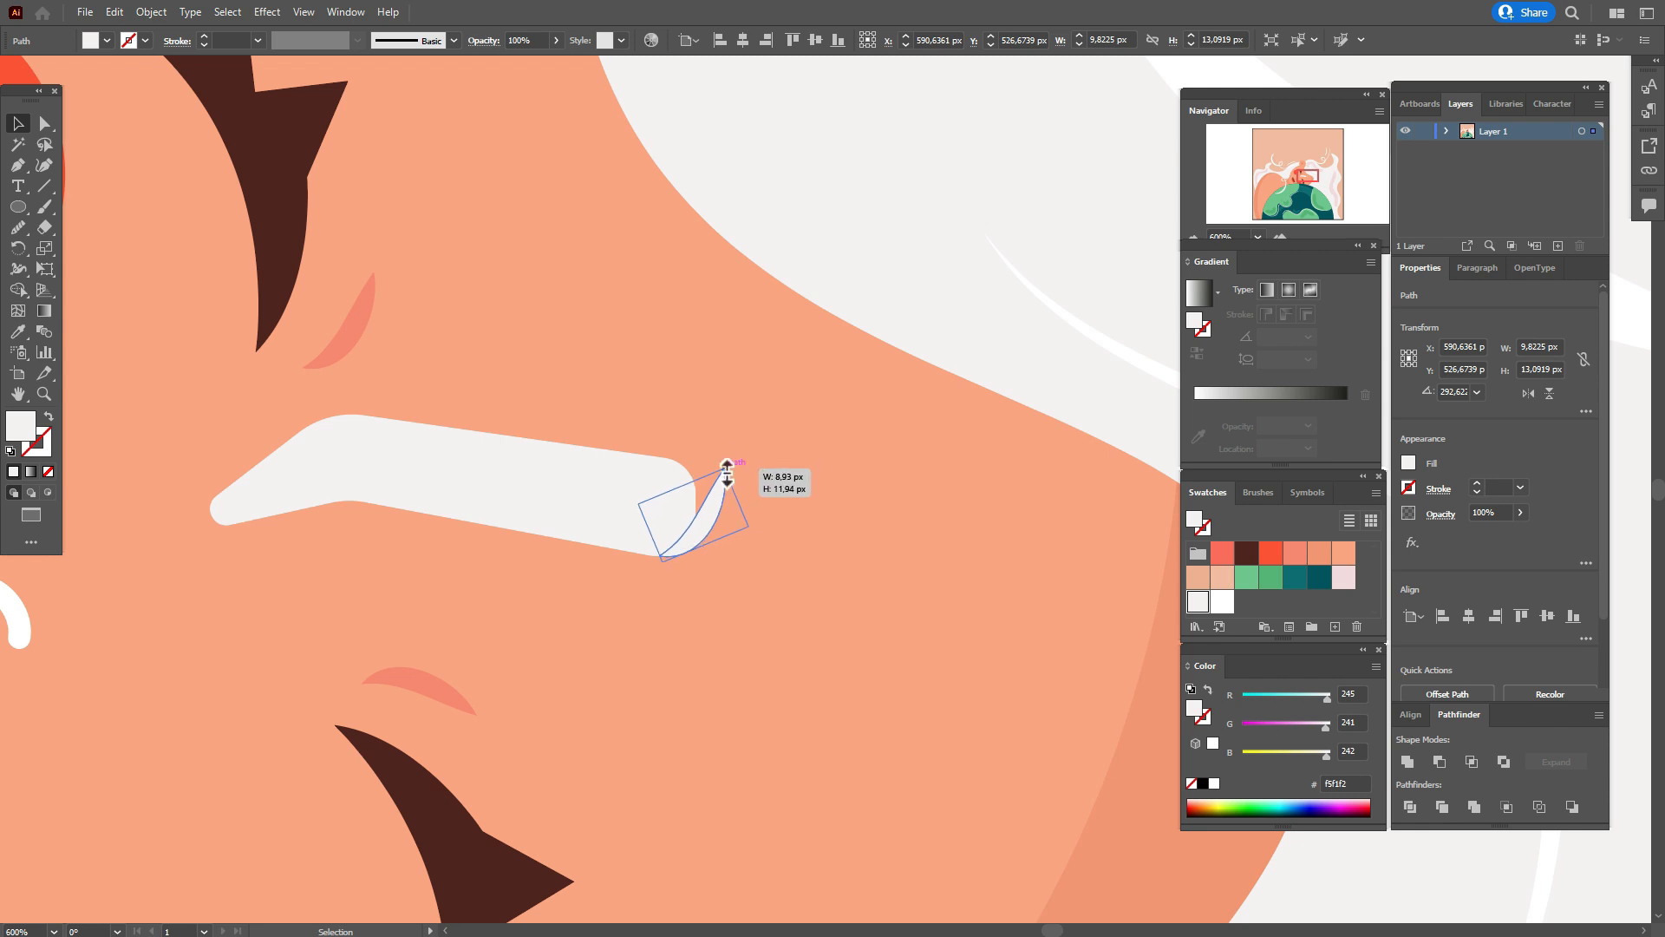
{"action": "left_click", "coordinate": [837, 449]}
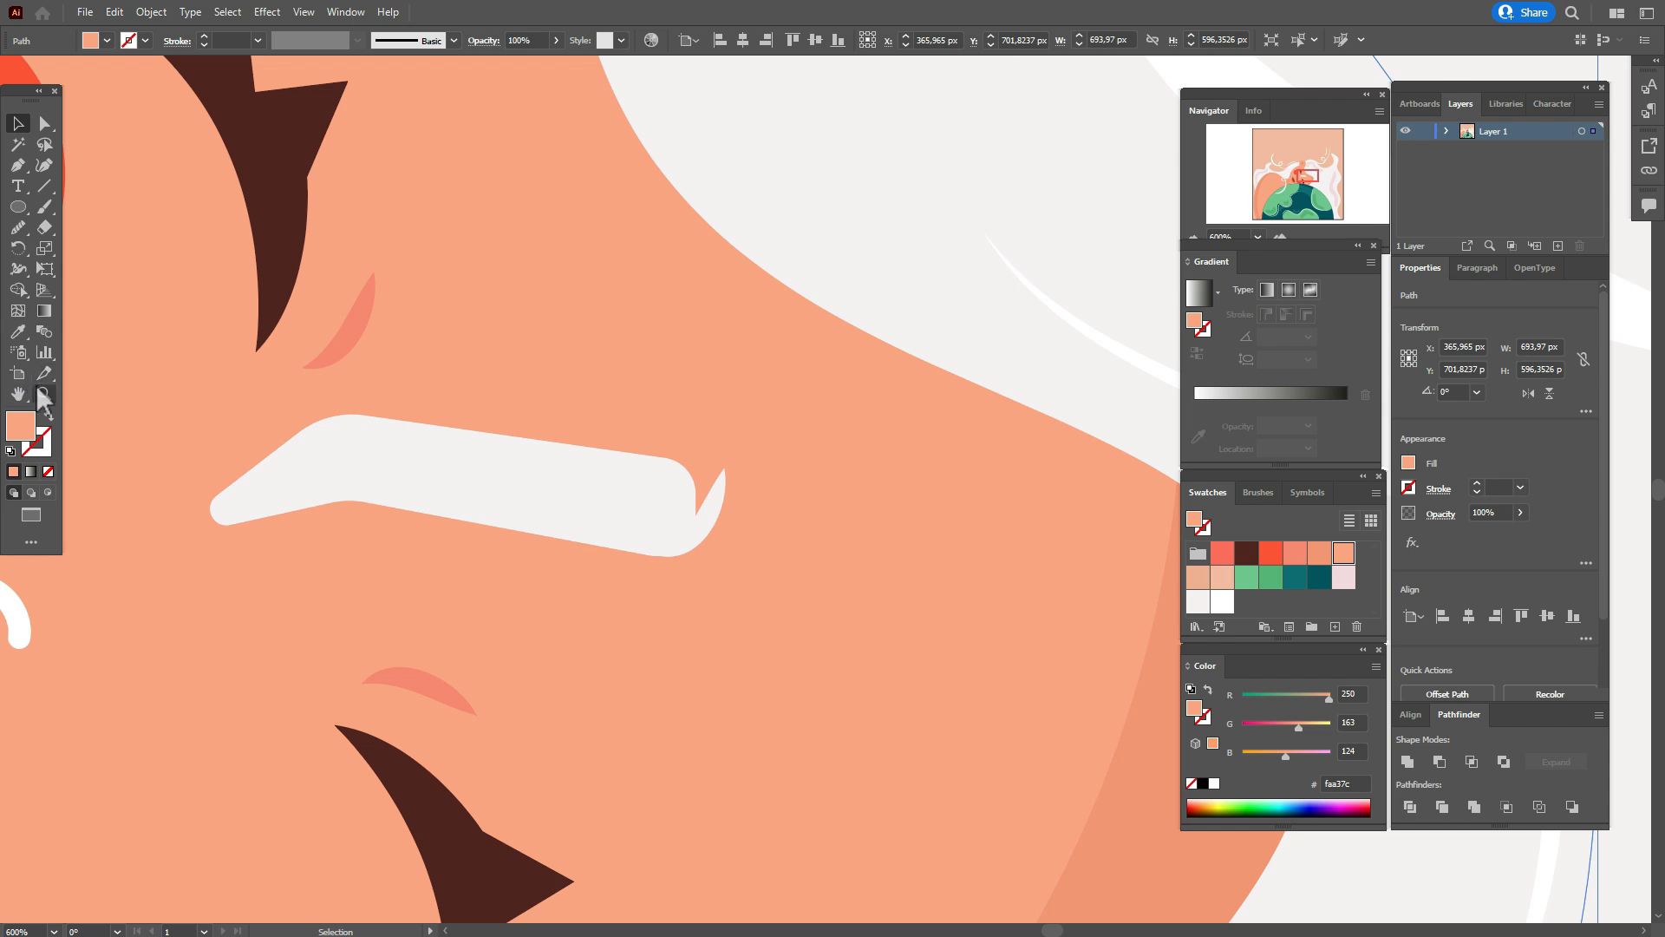
{"action": "left_click_drag", "start_coordinate": [758, 487], "coordinate": [882, 491]}
{"action": "key", "text": "v"}
{"action": "left_click_drag", "start_coordinate": [954, 529], "coordinate": [948, 527]}
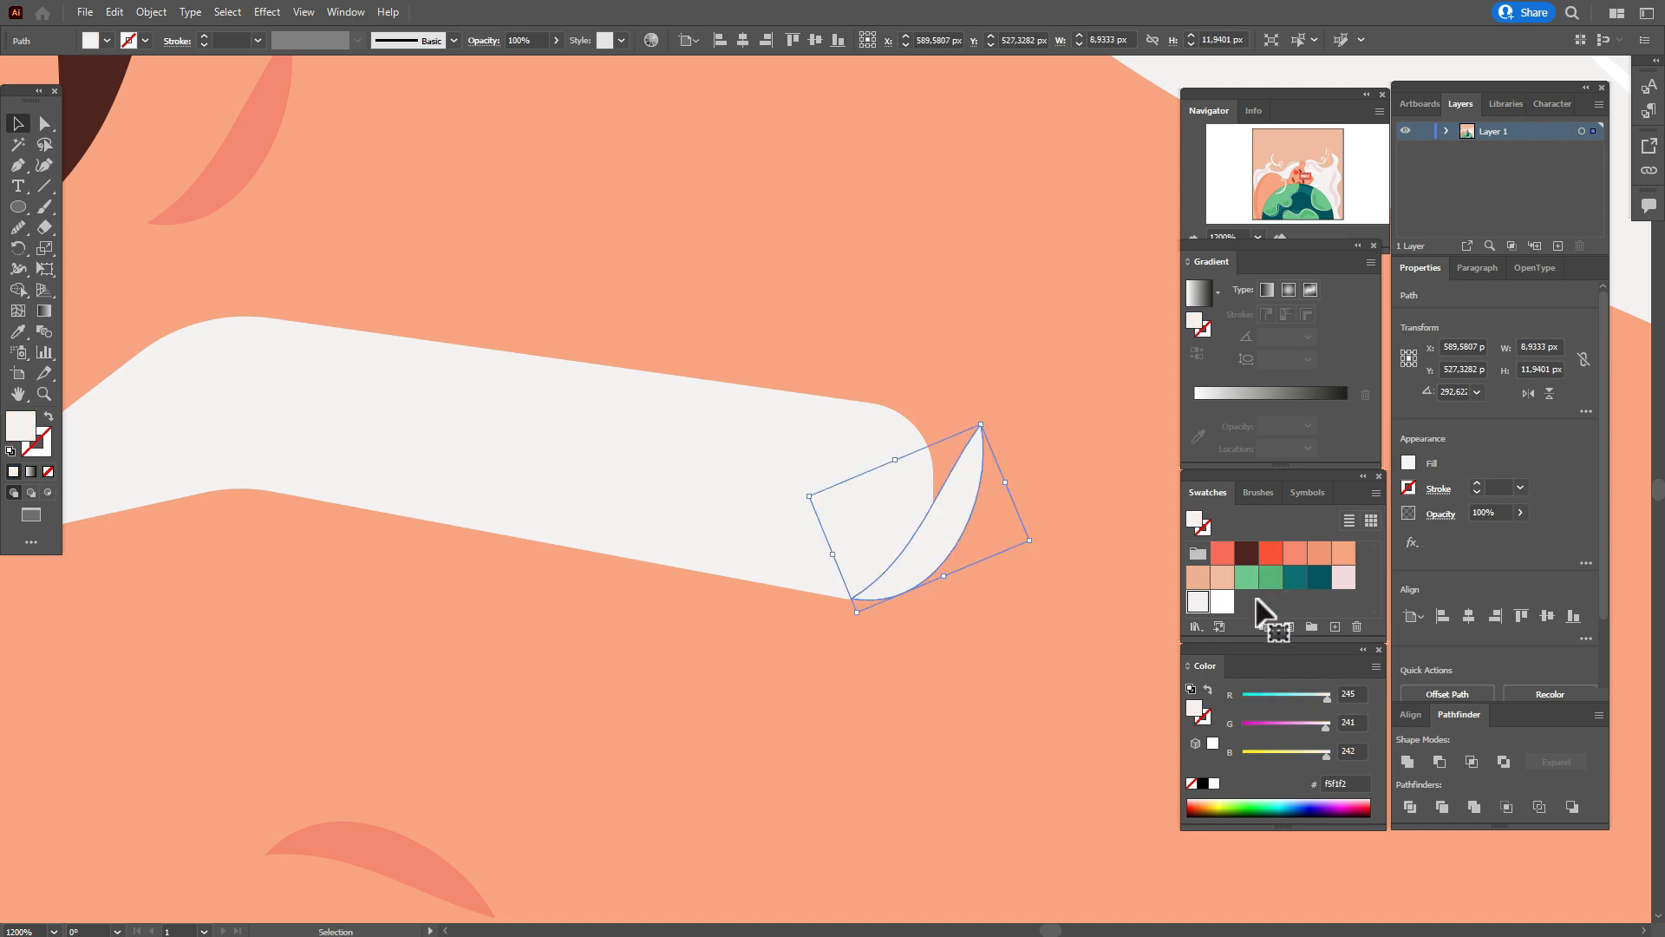
{"action": "left_click", "coordinate": [784, 482]}
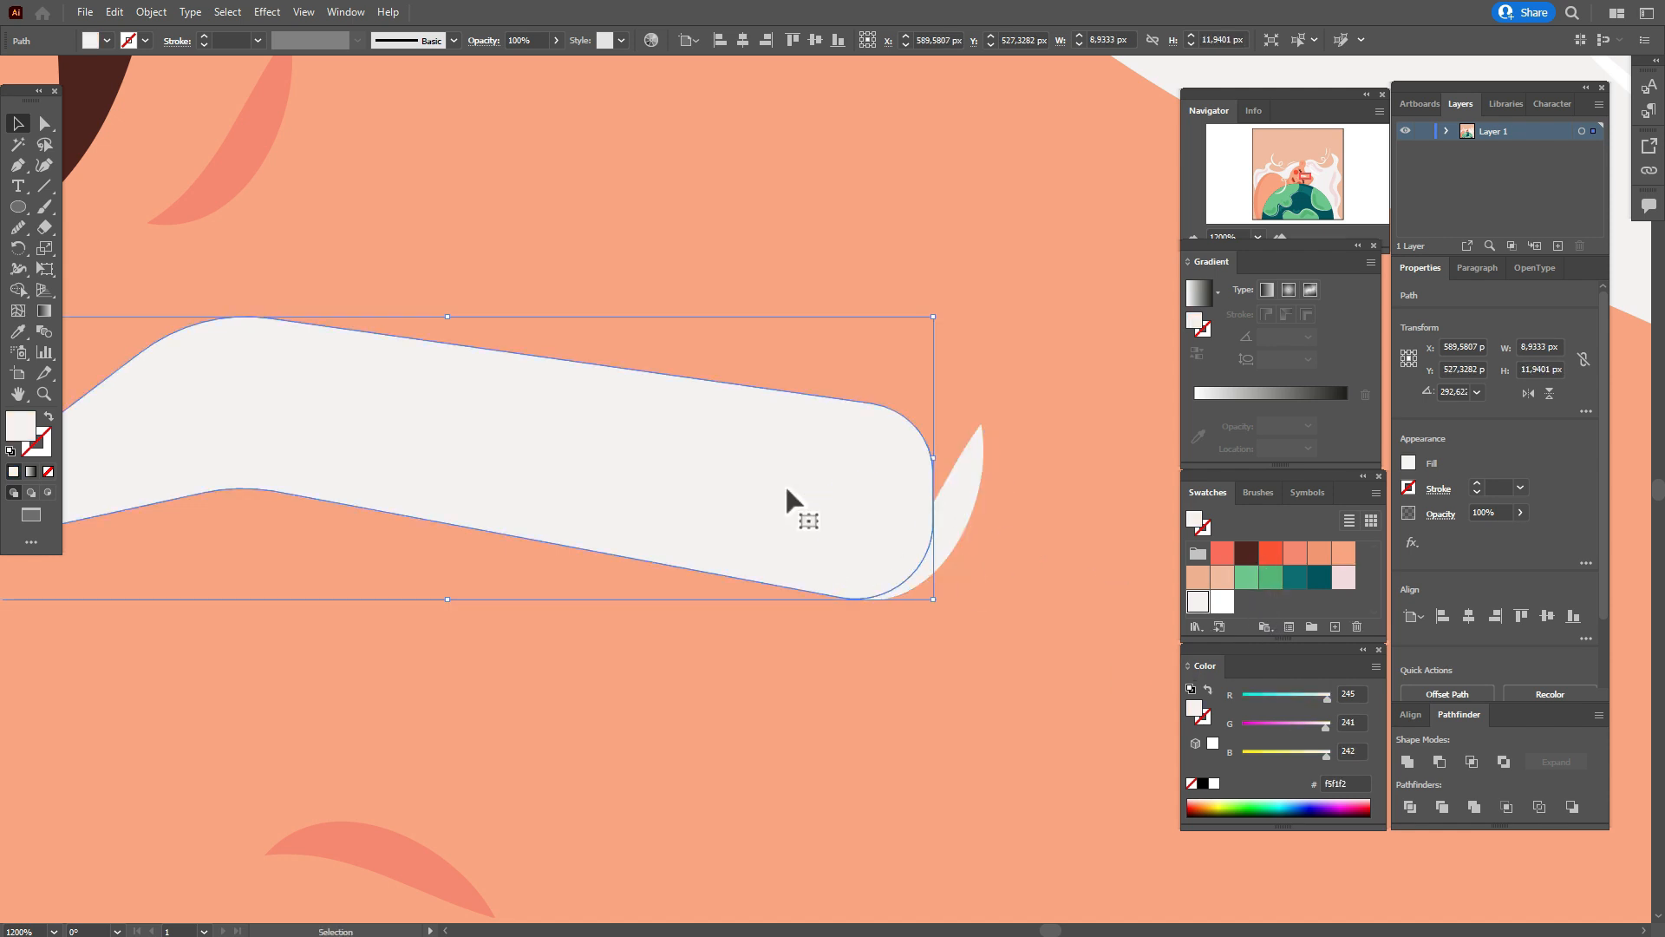
Paint five slanted white strokes across the eyebrow with the Paintbrush, spaced along its length.
{"action": "key", "text": "space"}
{"action": "left_click_drag", "start_coordinate": [783, 482], "coordinate": [943, 481]}
{"action": "left_click", "coordinate": [1413, 861]}
{"action": "key", "text": "space"}
{"action": "left_click", "coordinate": [1222, 601]}
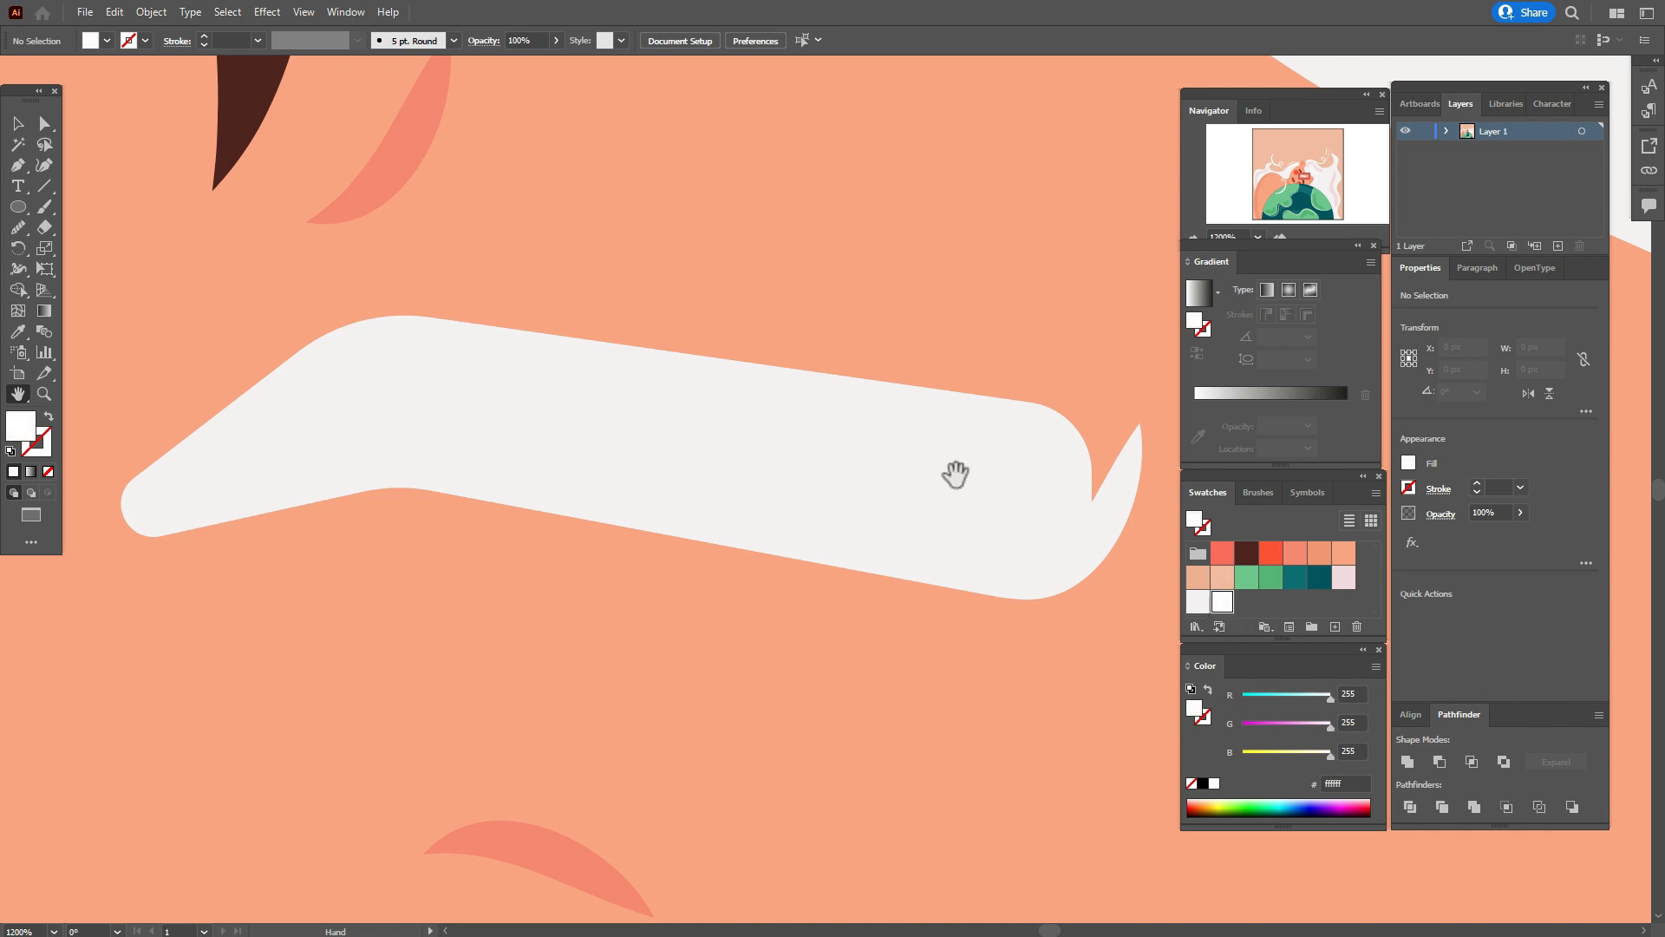
{"action": "left_click", "coordinate": [49, 208]}
{"action": "mouse_move", "coordinate": [997, 555]}
{"action": "left_mouse_down"}
{"action": "mouse_move", "coordinate": [987, 461]}
{"action": "mouse_move", "coordinate": [933, 348]}
{"action": "left_mouse_up"}
{"action": "left_click_drag", "start_coordinate": [872, 524], "coordinate": [770, 331]}
{"action": "left_click_drag", "start_coordinate": [668, 510], "coordinate": [586, 300]}
{"action": "mouse_move", "coordinate": [490, 459]}
{"action": "left_mouse_down"}
{"action": "mouse_move", "coordinate": [461, 361]}
{"action": "mouse_move", "coordinate": [421, 311]}
{"action": "left_mouse_up"}
{"action": "mouse_move", "coordinate": [360, 455]}
{"action": "left_mouse_down"}
{"action": "mouse_move", "coordinate": [248, 331]}
{"action": "mouse_move", "coordinate": [269, 351]}
{"action": "mouse_move", "coordinate": [281, 340]}
{"action": "mouse_move", "coordinate": [308, 403]}
{"action": "left_mouse_up"}
Apply the Basic brush and a width profile tapered at both ends to all five eyebrow strokes.
{"action": "left_click", "coordinate": [21, 126]}
{"action": "left_click", "coordinate": [258, 305]}
{"action": "left_click", "coordinate": [43, 126]}
{"action": "left_click", "coordinate": [19, 125]}
{"action": "left_click", "coordinate": [363, 299]}
{"action": "left_click", "coordinate": [464, 415], "text": "shift"}
{"action": "left_click", "coordinate": [642, 425], "text": "shift"}
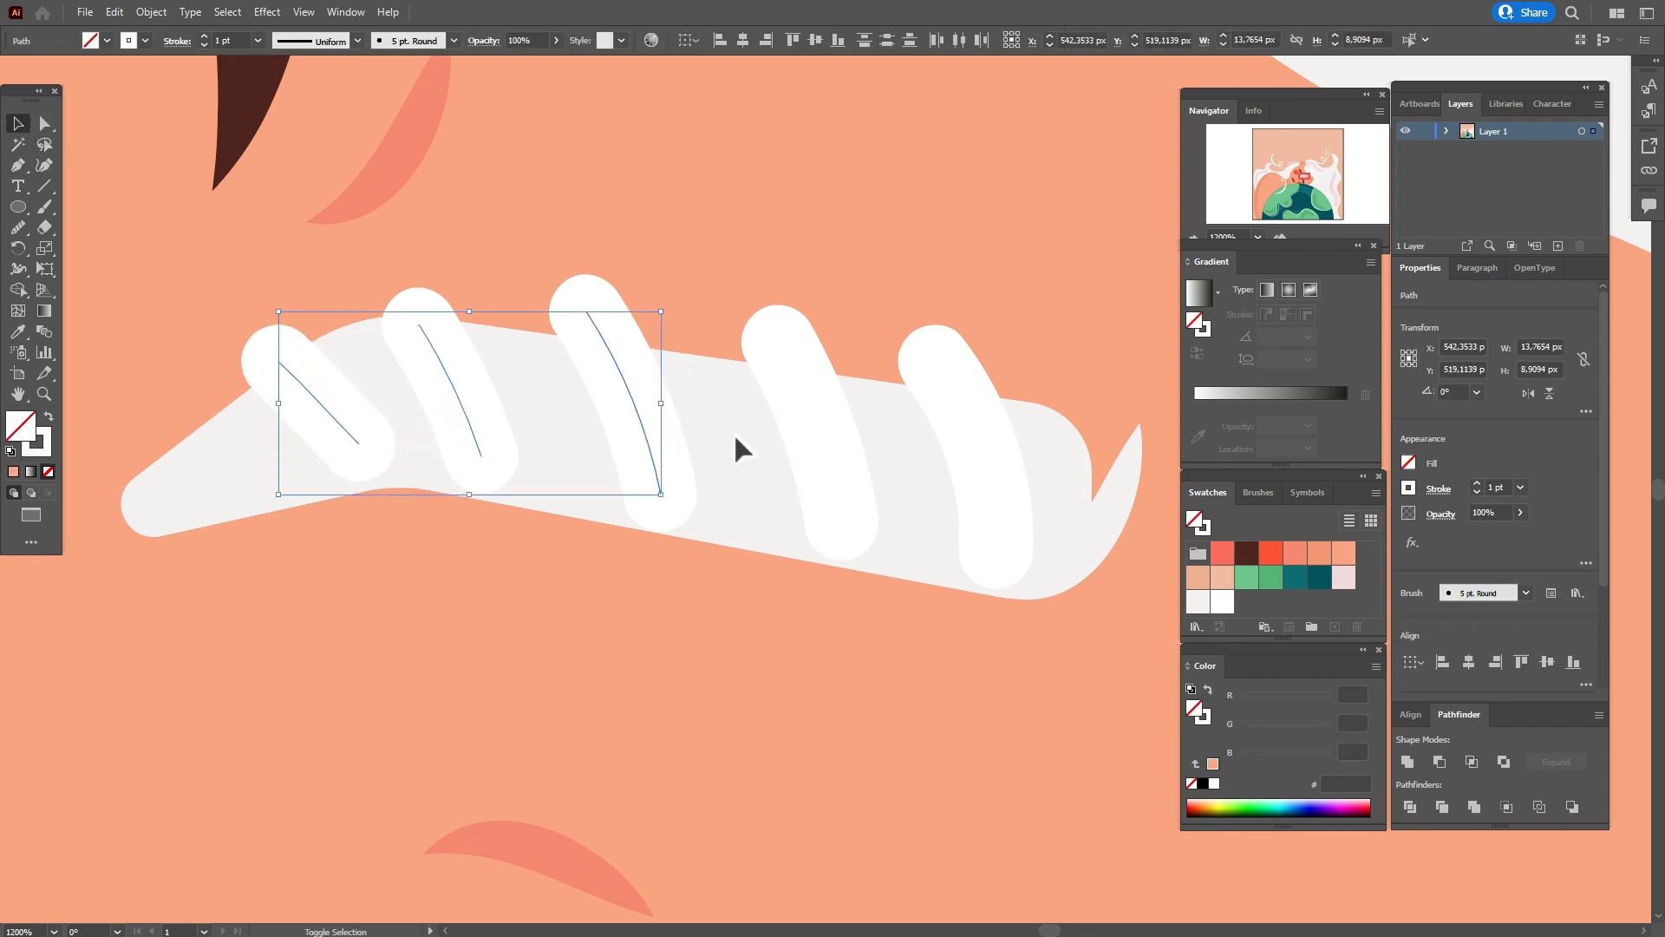
{"action": "left_click", "coordinate": [822, 444], "text": "shift"}
{"action": "left_click", "coordinate": [986, 460], "text": "shift"}
{"action": "left_click", "coordinate": [1258, 493]}
{"action": "left_click", "coordinate": [1266, 555]}
{"action": "left_click", "coordinate": [1439, 490]}
{"action": "left_click", "coordinate": [1399, 758]}
{"action": "left_click", "coordinate": [1342, 575]}
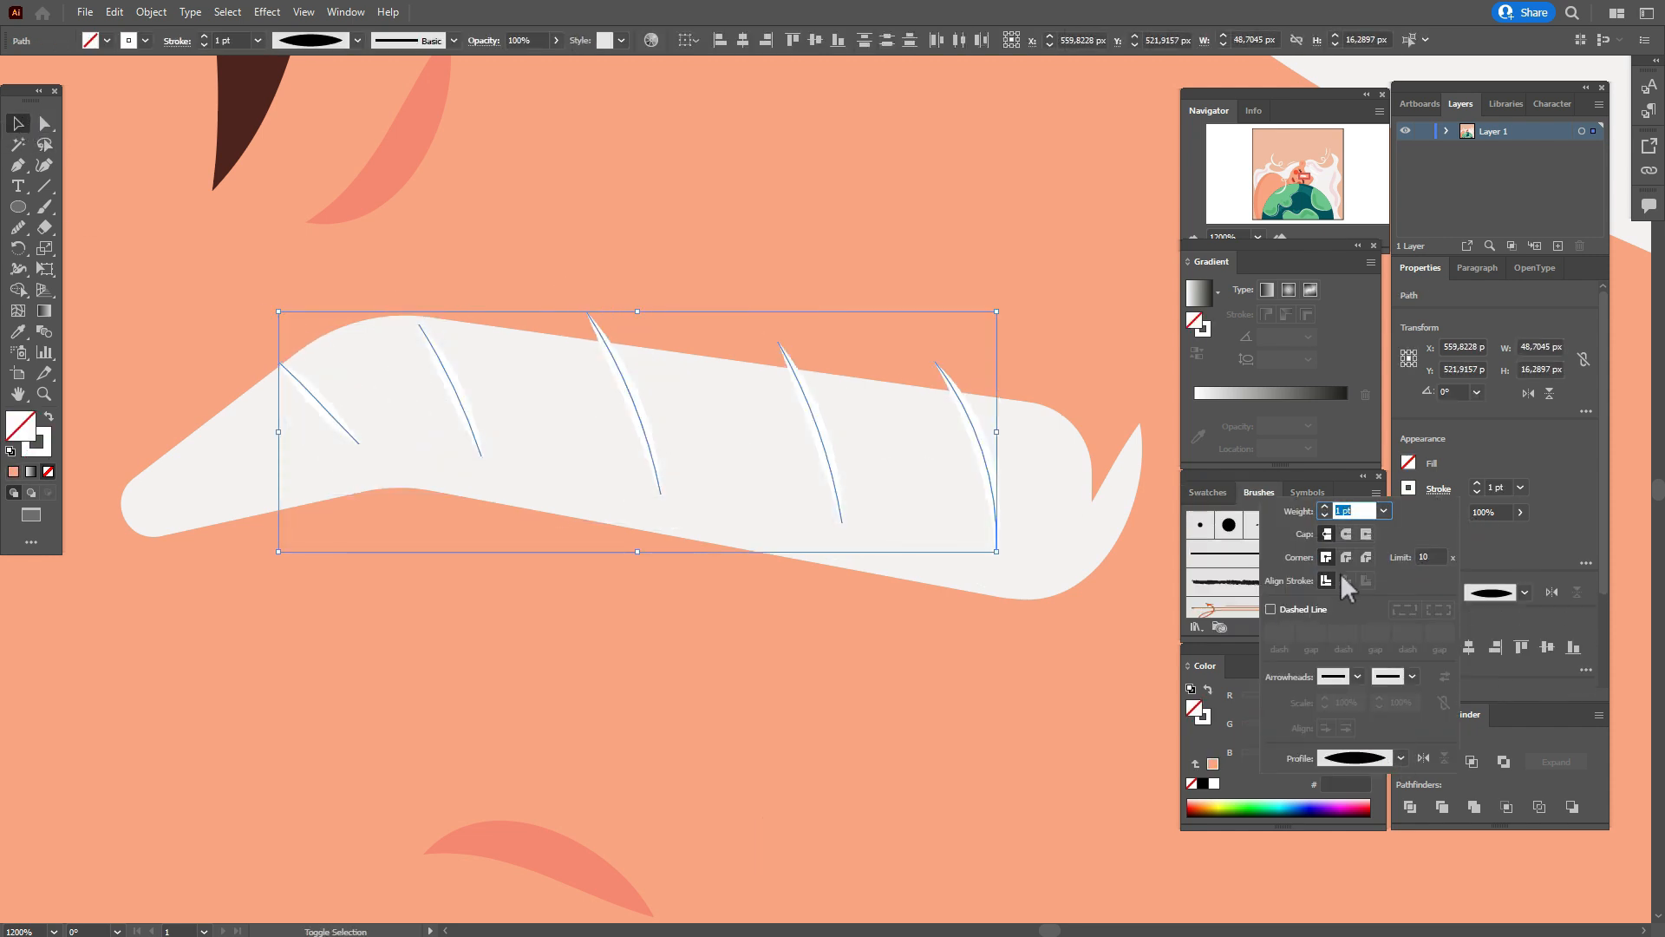
Duplicate one tapered stroke and spread the six strokes evenly along the eyebrow.
{"action": "left_click", "coordinate": [405, 264]}
{"action": "left_click_drag", "start_coordinate": [819, 444], "coordinate": [836, 450]}
{"action": "mouse_move", "coordinate": [649, 433]}
{"action": "left_mouse_down"}
{"action": "mouse_move", "coordinate": [697, 437]}
{"action": "mouse_move", "coordinate": [563, 410]}
{"action": "mouse_move", "coordinate": [405, 413]}
{"action": "left_mouse_up"}
{"action": "left_click_drag", "start_coordinate": [329, 407], "coordinate": [295, 446]}
{"action": "left_click_drag", "start_coordinate": [563, 404], "coordinate": [547, 410]}
{"action": "left_click_drag", "start_coordinate": [696, 434], "coordinate": [689, 434]}
{"action": "left_click_drag", "start_coordinate": [837, 449], "coordinate": [837, 450]}
{"action": "left_click_drag", "start_coordinate": [989, 468], "coordinate": [984, 469]}
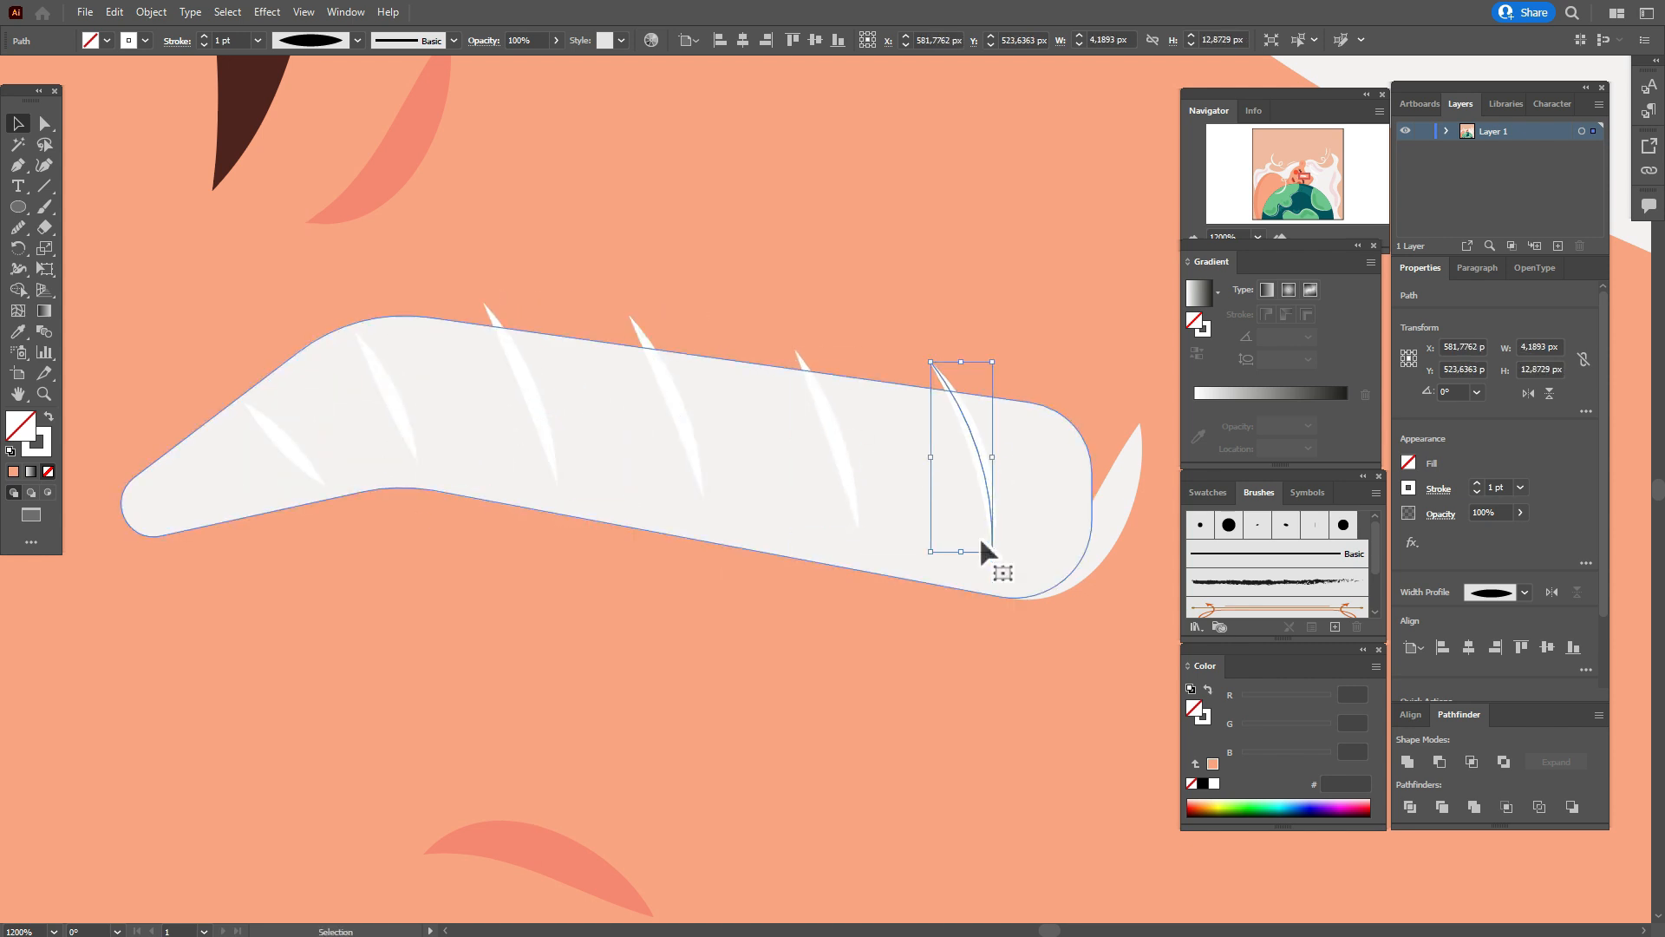
Expand the six tapered eyebrow strokes into white filled shapes.
{"action": "left_click", "coordinate": [391, 399], "text": "shift"}
{"action": "left_click", "coordinate": [291, 445], "text": "shift"}
{"action": "left_click", "coordinate": [529, 399], "text": "shift"}
{"action": "left_click", "coordinate": [674, 410], "text": "shift"}
{"action": "left_click", "coordinate": [839, 429], "text": "shift"}
{"action": "left_click", "coordinate": [148, 12]}
{"action": "left_click", "coordinate": [271, 238]}
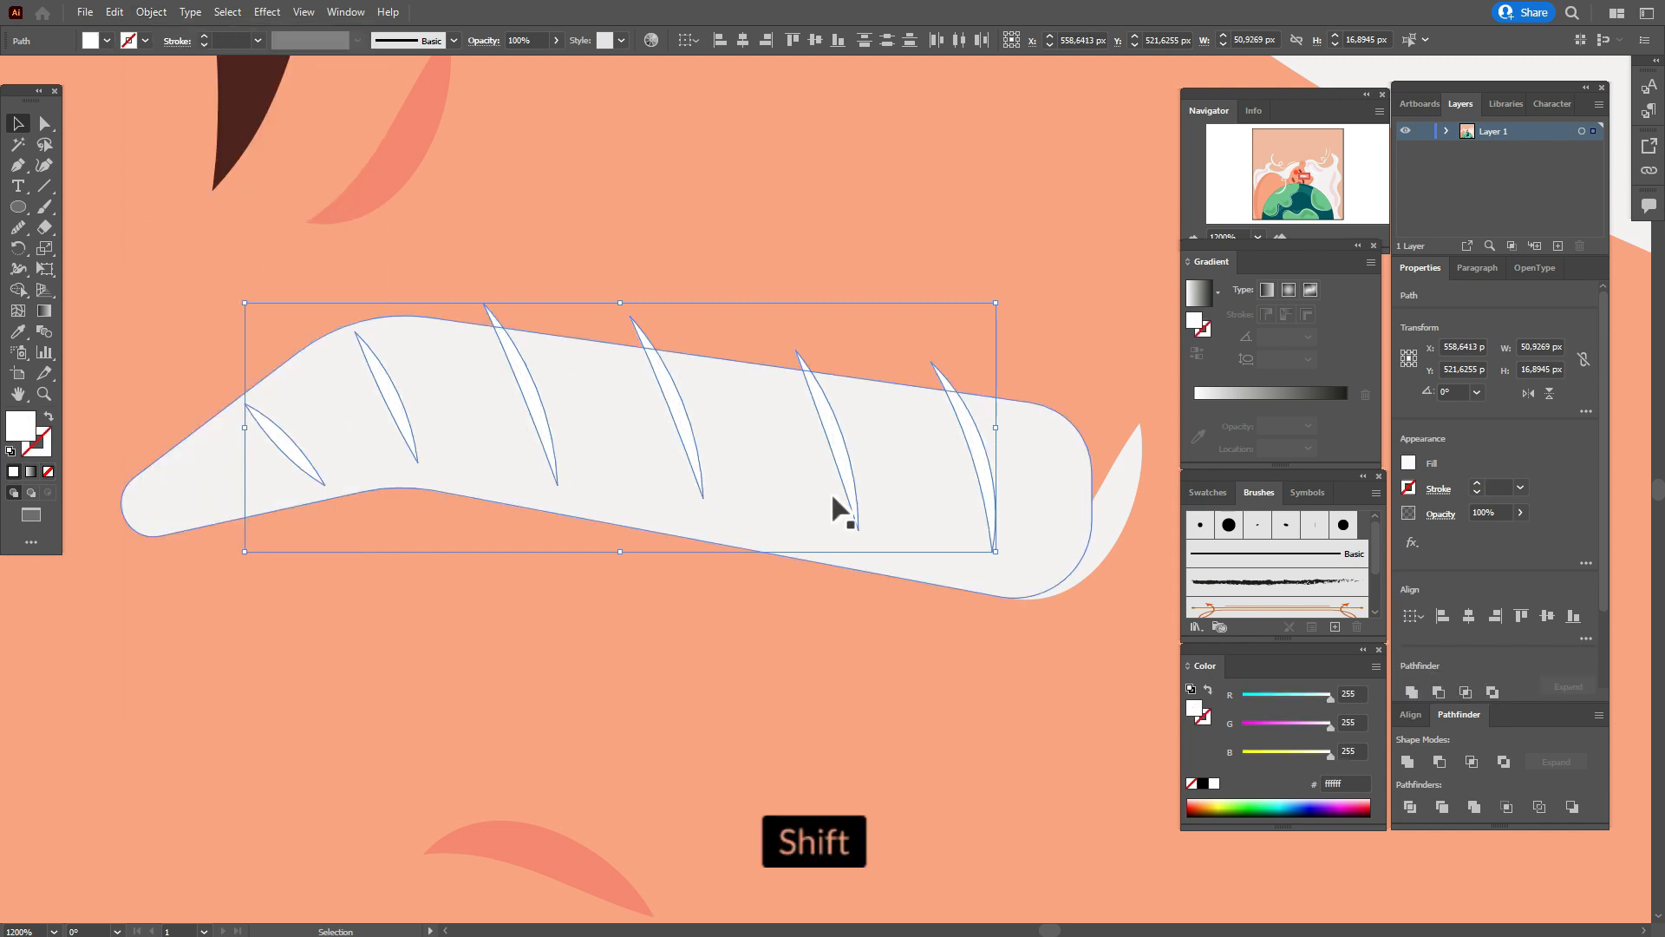
Unite the eyebrow base and the crescent tip into one shape.
{"action": "left_click", "coordinate": [1108, 533]}
{"action": "left_click", "coordinate": [1049, 520], "text": "shift"}
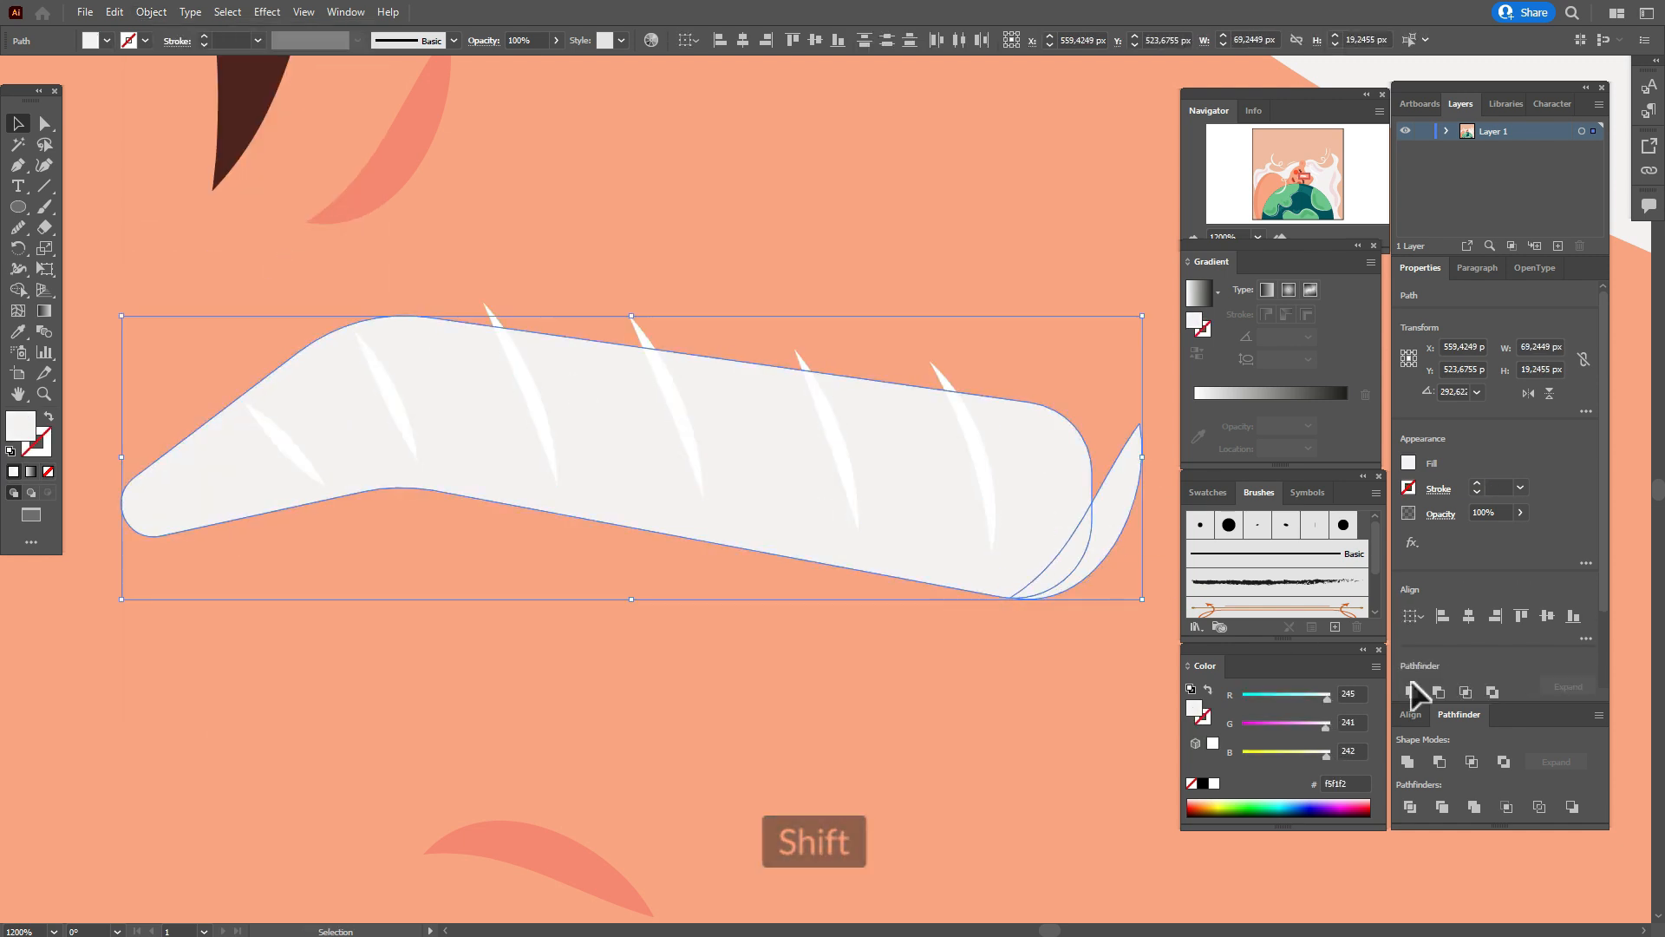
{"action": "left_click", "coordinate": [1407, 761]}
Rotate the eyebrow and its six white strokes together to a steep angle and place them beside the upper eye.
{"action": "left_click", "coordinate": [977, 482], "text": "shift"}
{"action": "left_click", "coordinate": [838, 457], "text": "shift"}
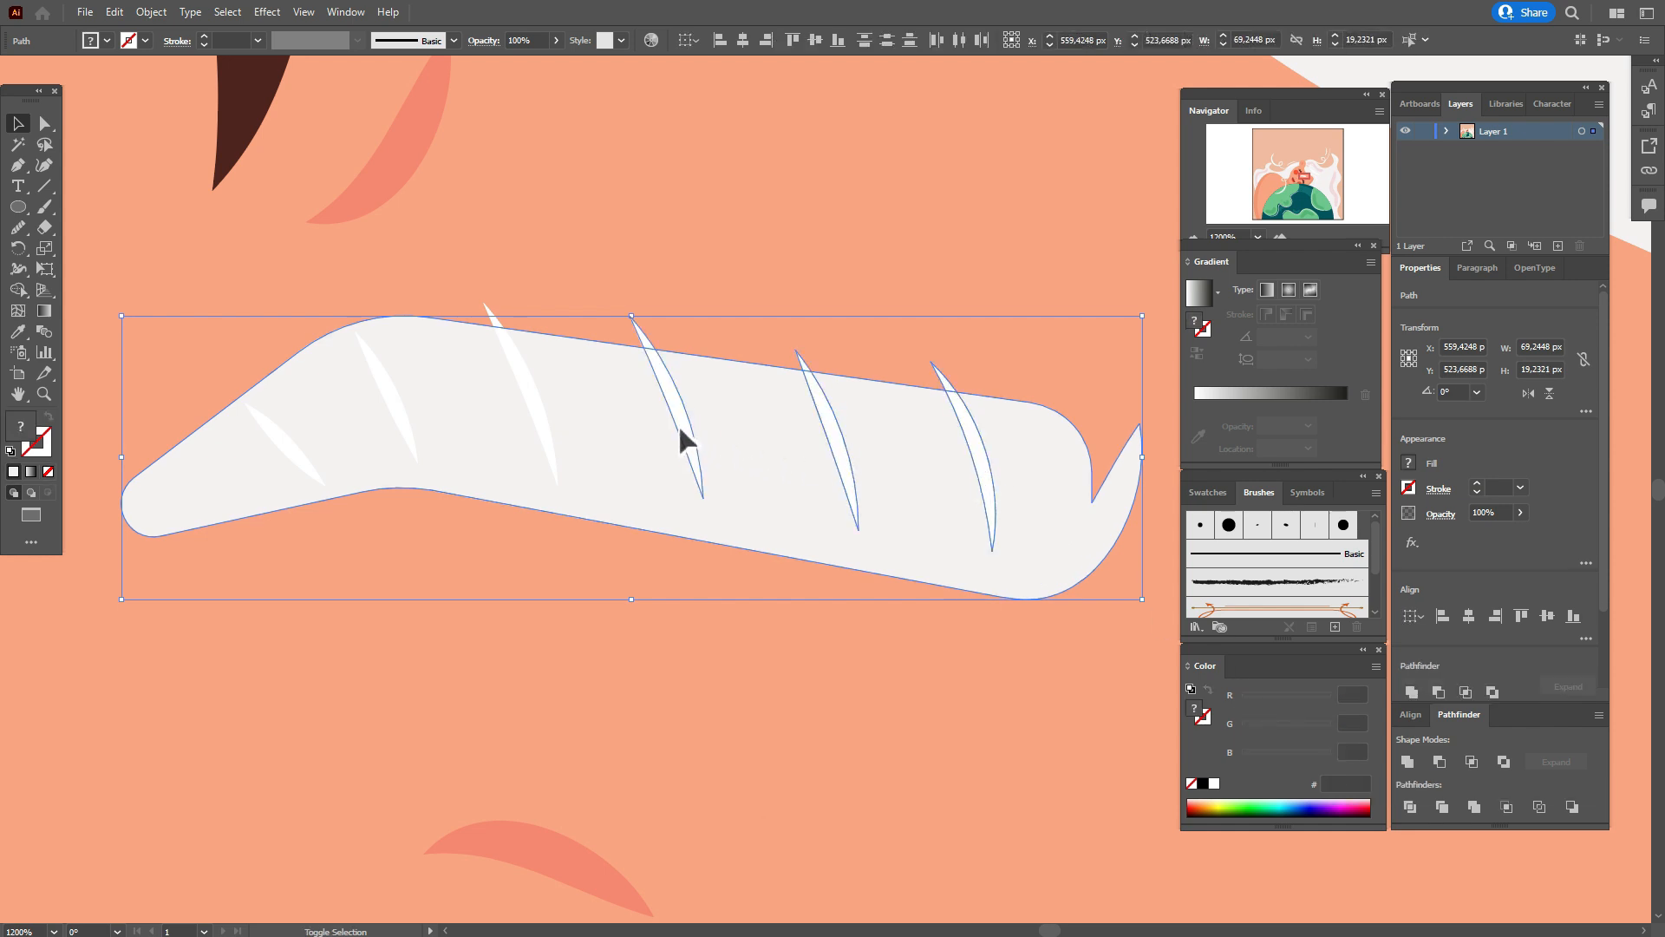
{"action": "left_click", "coordinate": [533, 406], "text": "shift"}
{"action": "left_click", "coordinate": [399, 406], "text": "shift"}
{"action": "left_click", "coordinate": [305, 456], "text": "shift"}
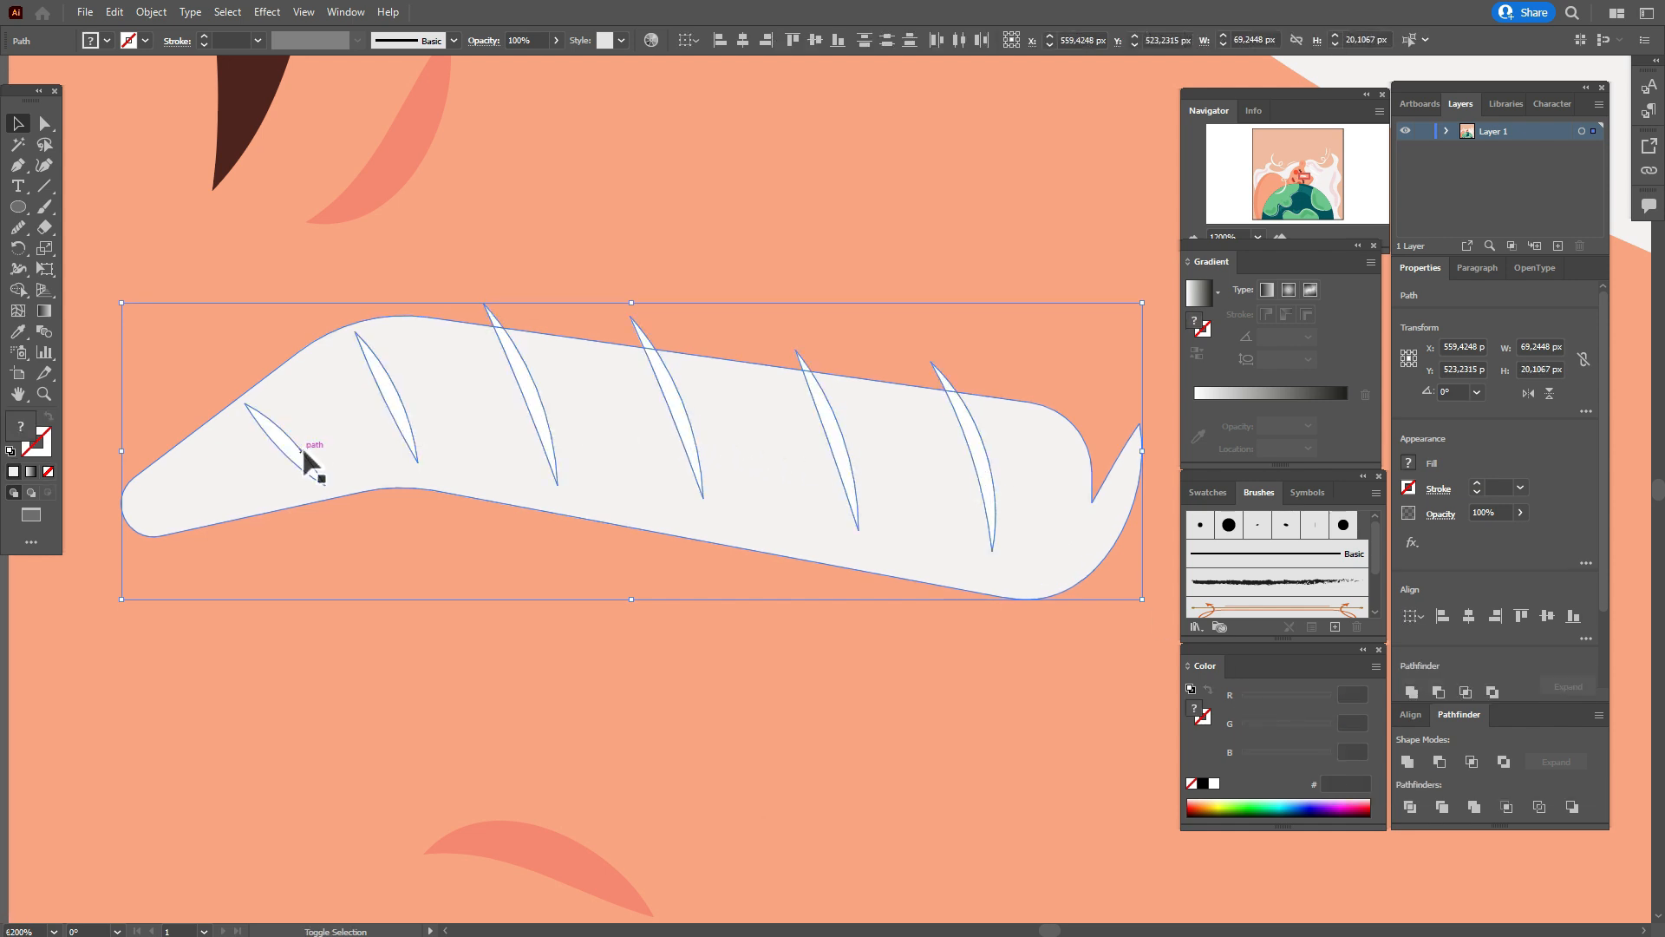
{"action": "key", "text": "ctrl+0"}
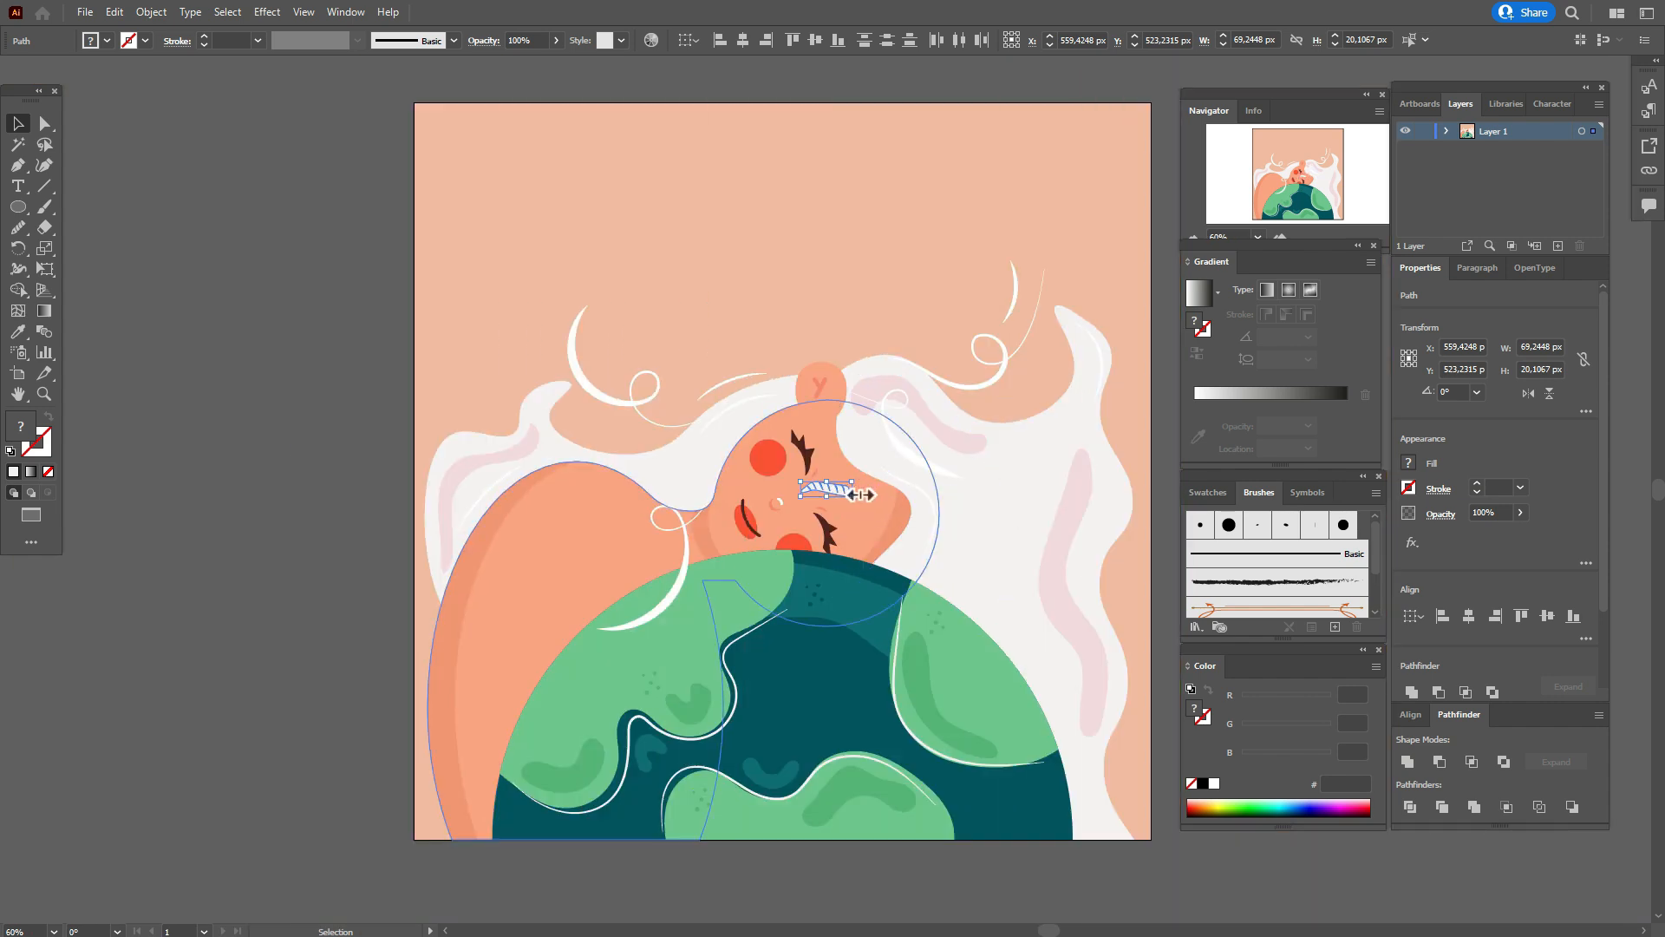
{"action": "left_click_drag", "start_coordinate": [858, 497], "coordinate": [826, 449]}
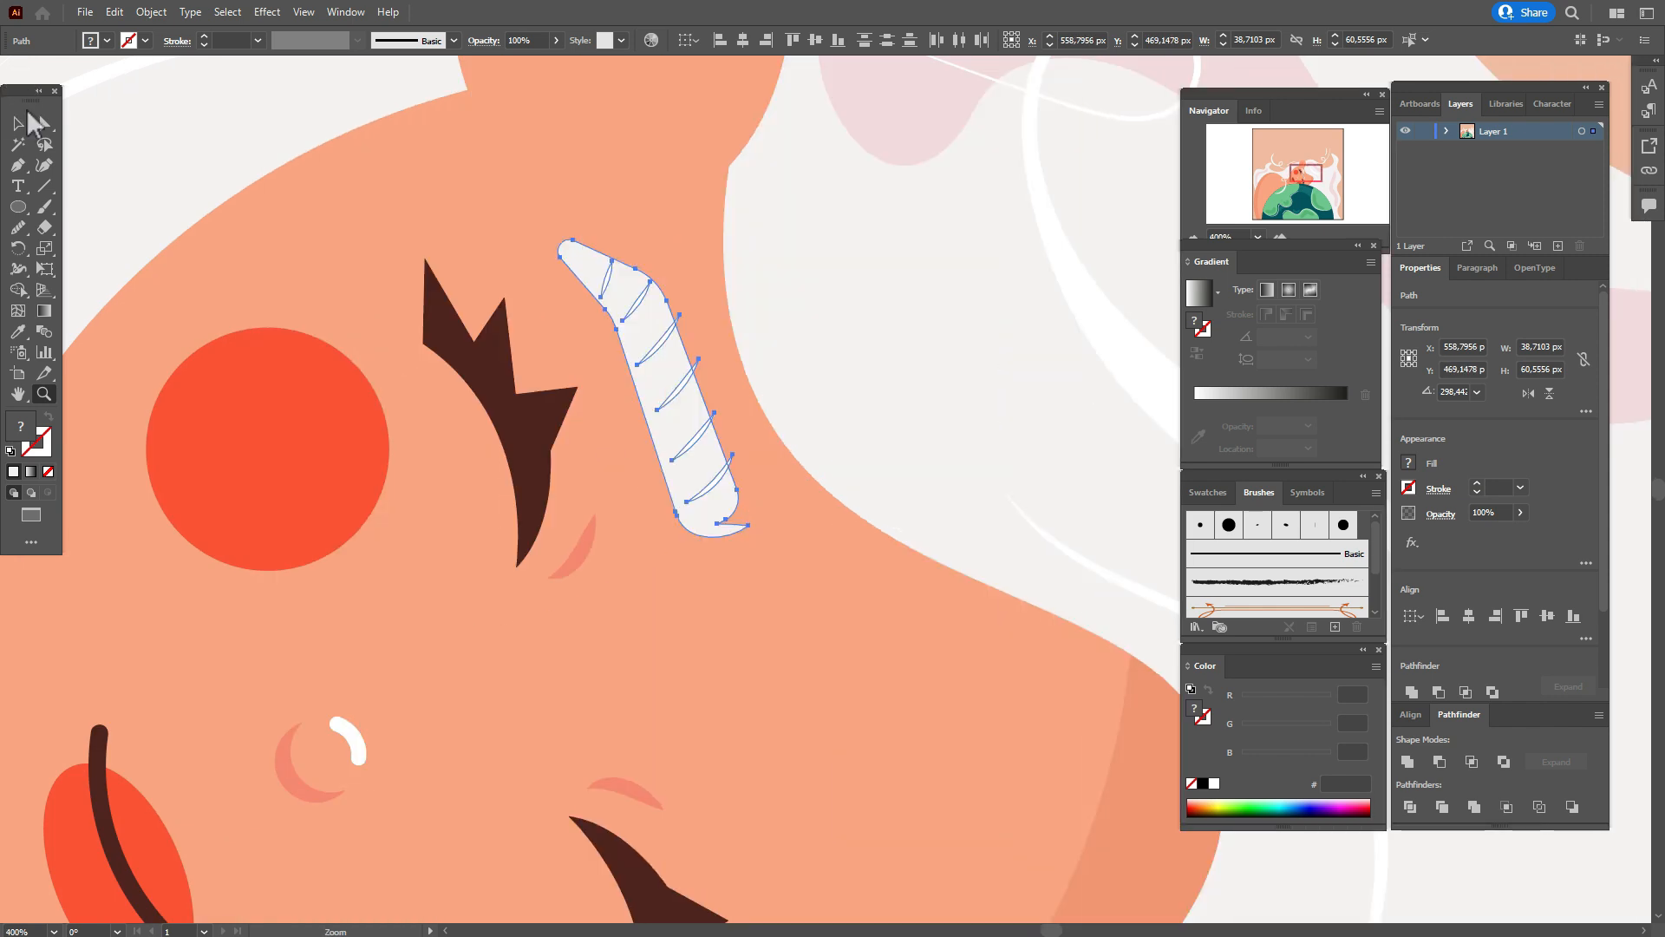
Enlarge the eyebrow with its strokes to about 59 by 67 px, adjusting its tilt and position beside the upper eye.
{"action": "left_click", "coordinate": [17, 125]}
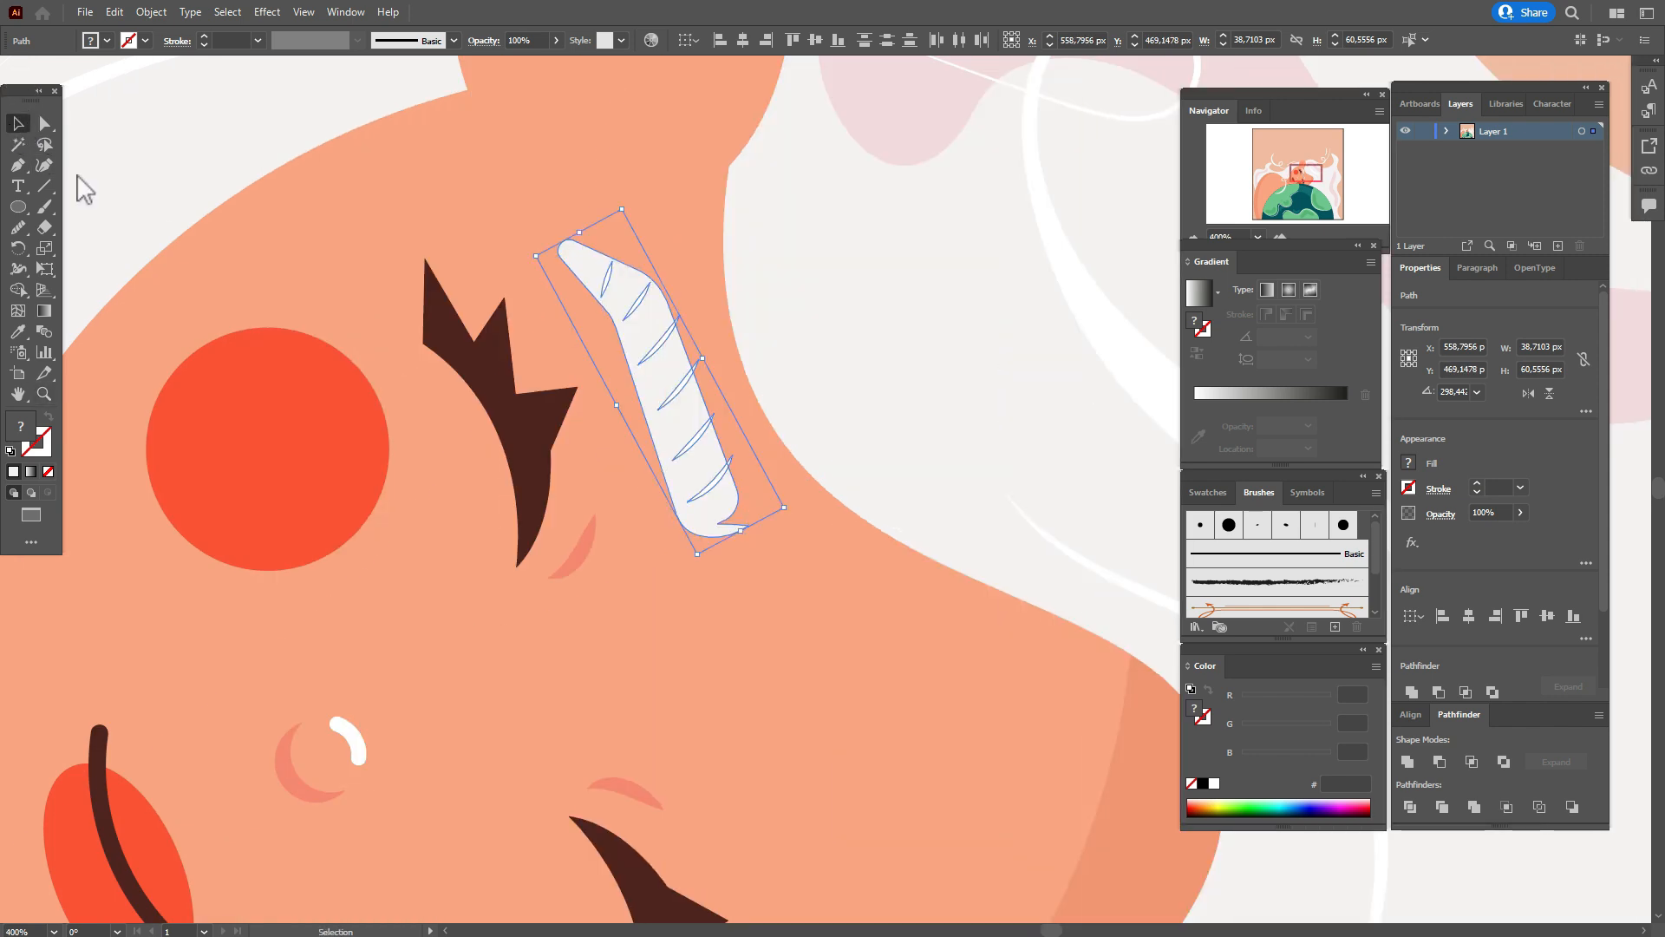
{"action": "left_click_drag", "start_coordinate": [579, 233], "coordinate": [541, 167]}
{"action": "left_click_drag", "start_coordinate": [802, 508], "coordinate": [829, 472]}
{"action": "left_click_drag", "start_coordinate": [707, 446], "coordinate": [711, 443]}
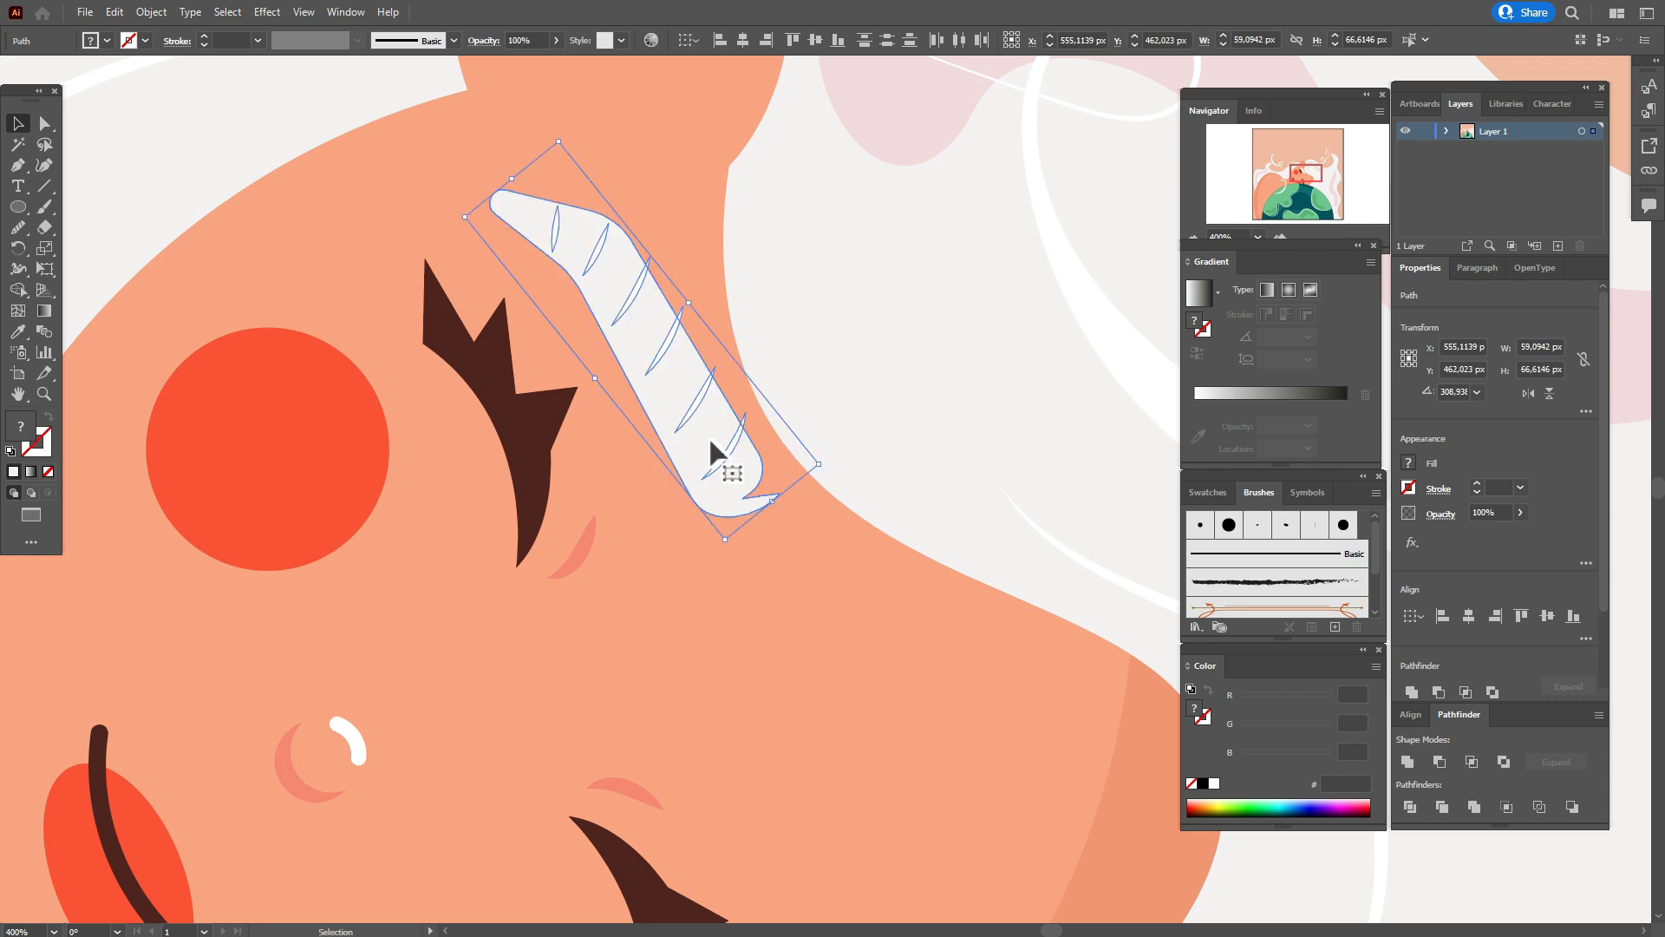
Duplicate the eyebrow base in front, offset the copy slightly toward the eye, and fill it with darker peach (#f3956f).
{"action": "left_click", "coordinate": [829, 426]}
{"action": "left_click", "coordinate": [733, 468]}
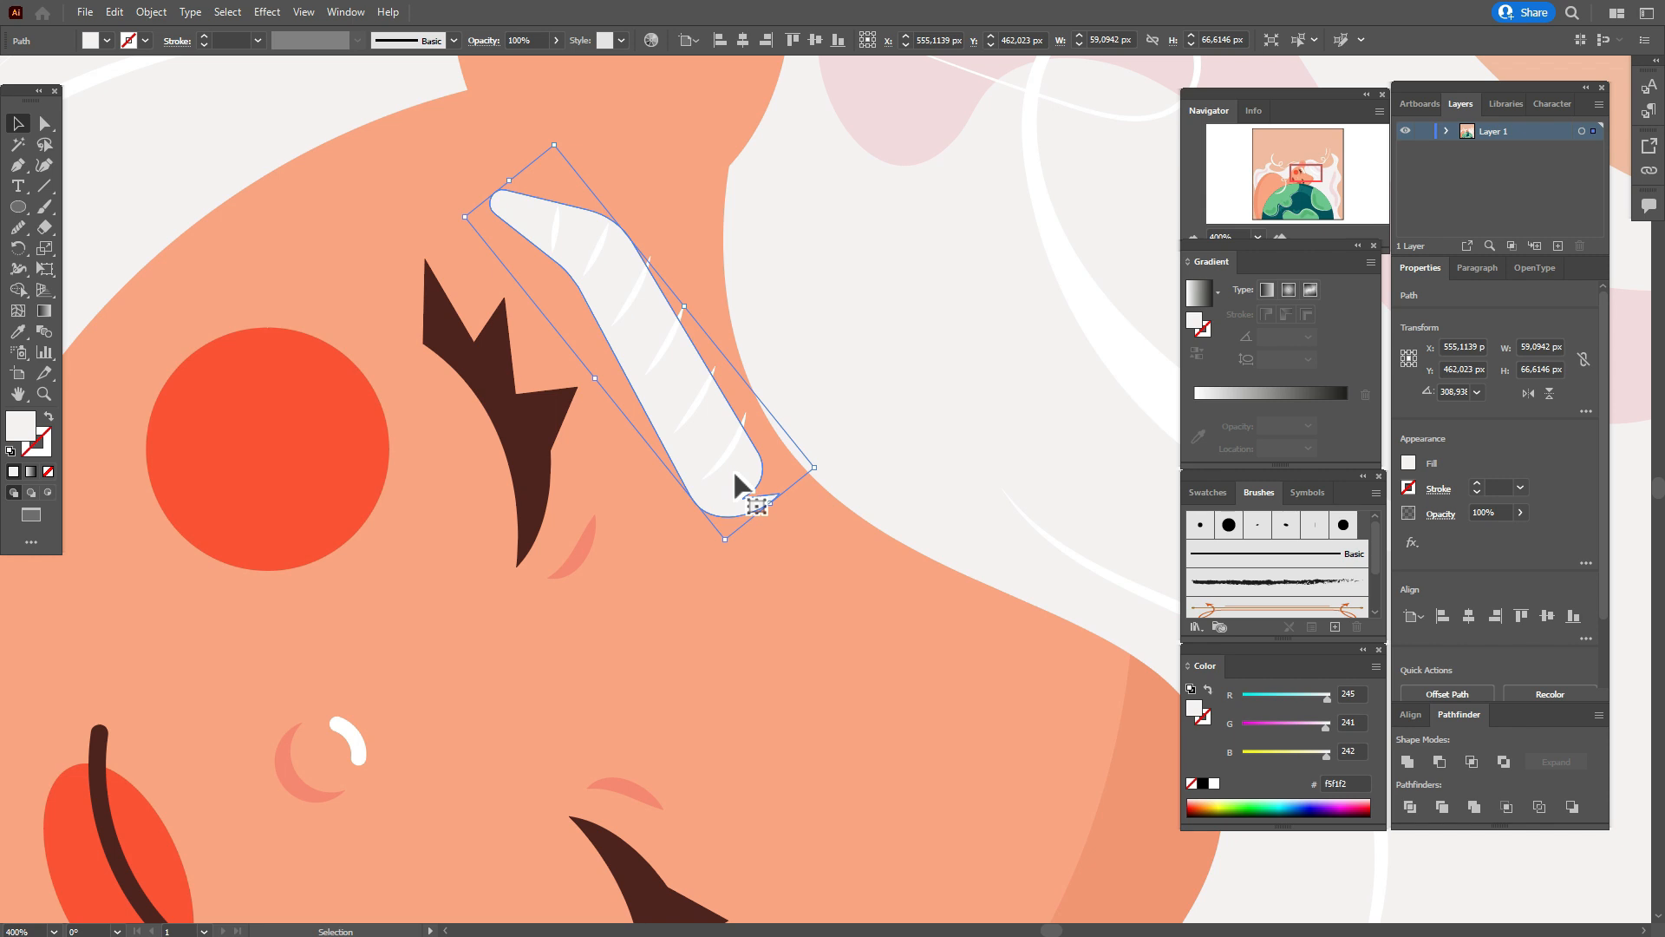
{"action": "key", "text": "ctrl+c"}
{"action": "key", "text": "ctrl+f"}
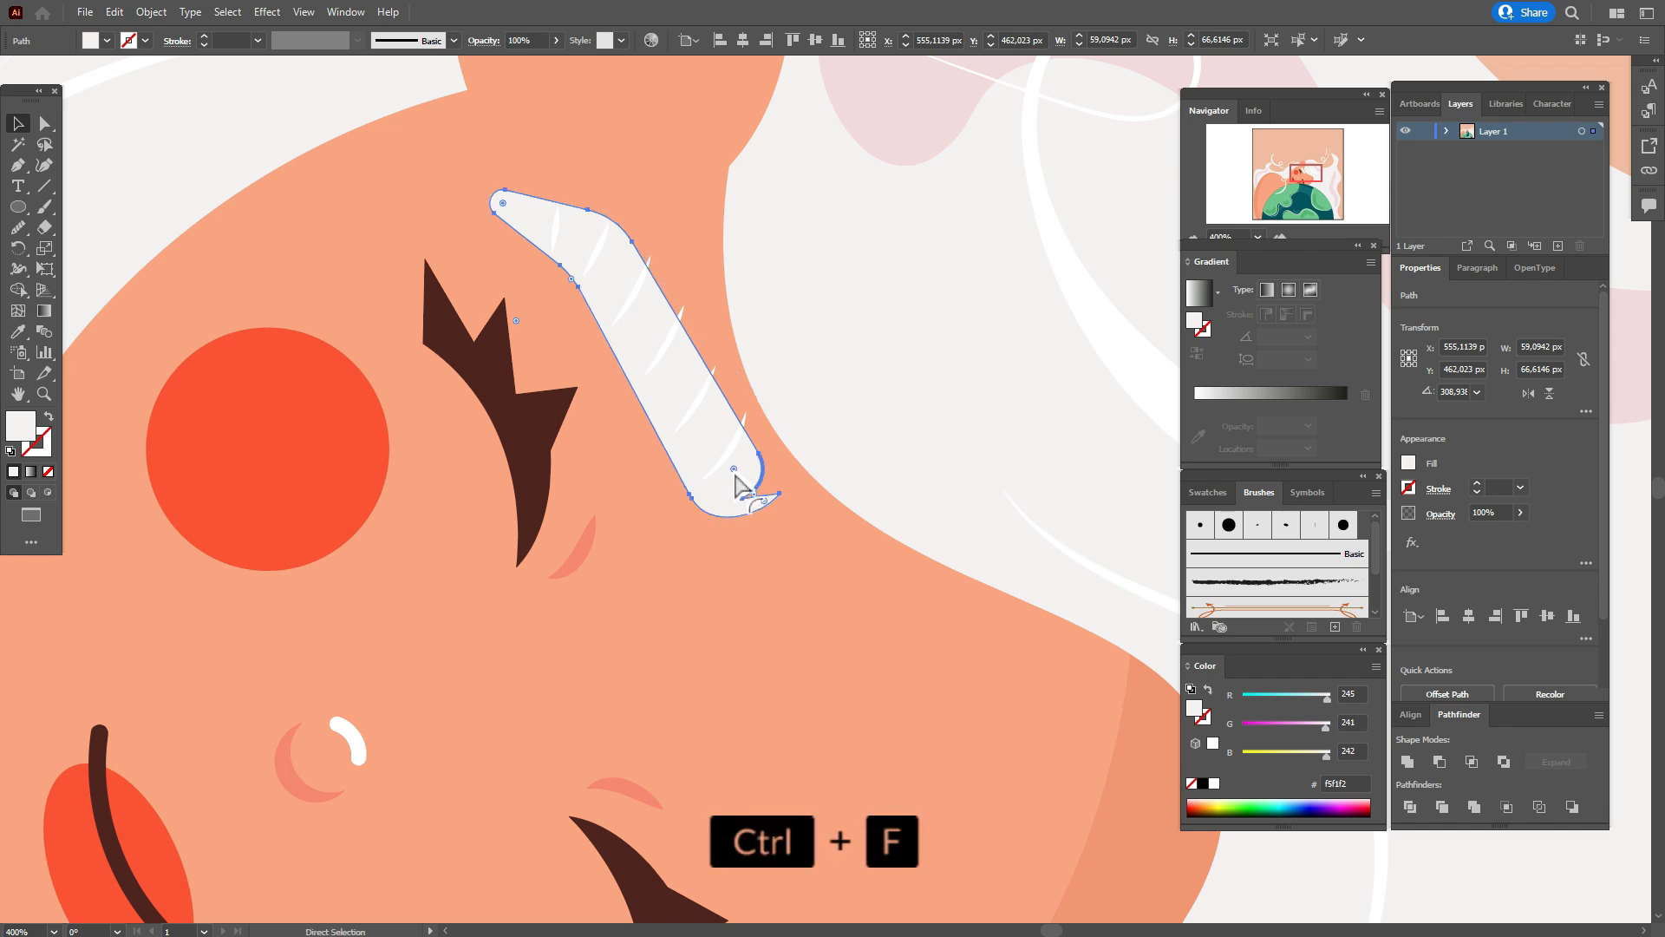
{"action": "left_click_drag", "start_coordinate": [732, 470], "coordinate": [718, 483]}
{"action": "left_click", "coordinate": [19, 331]}
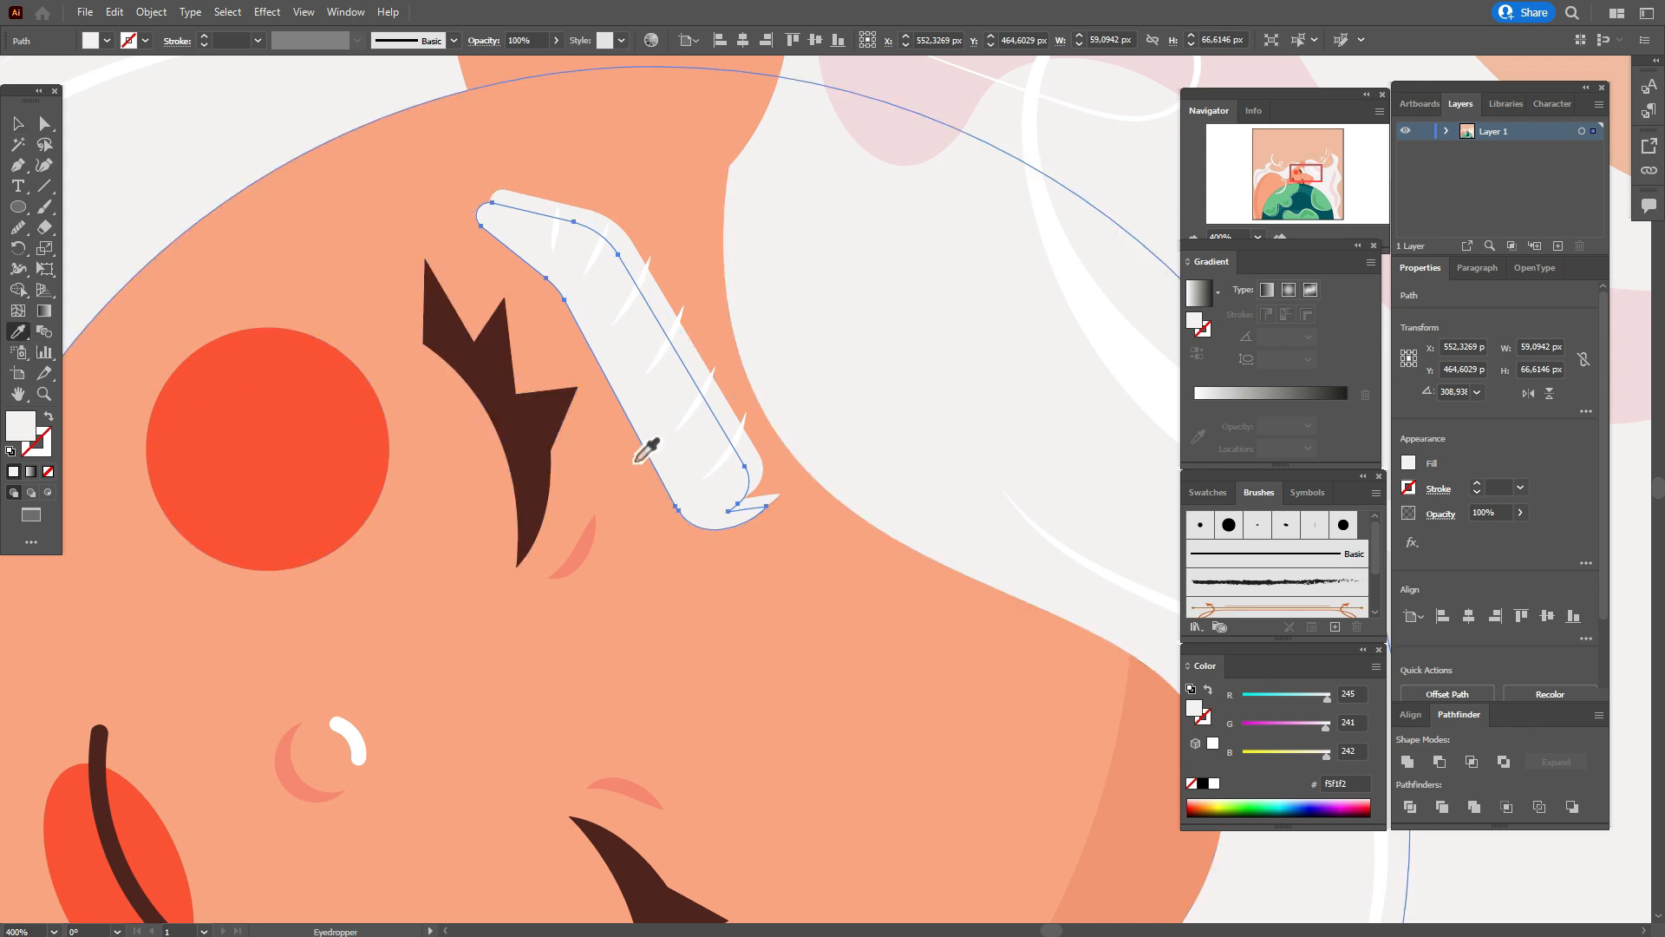
{"action": "left_click", "coordinate": [1208, 492]}
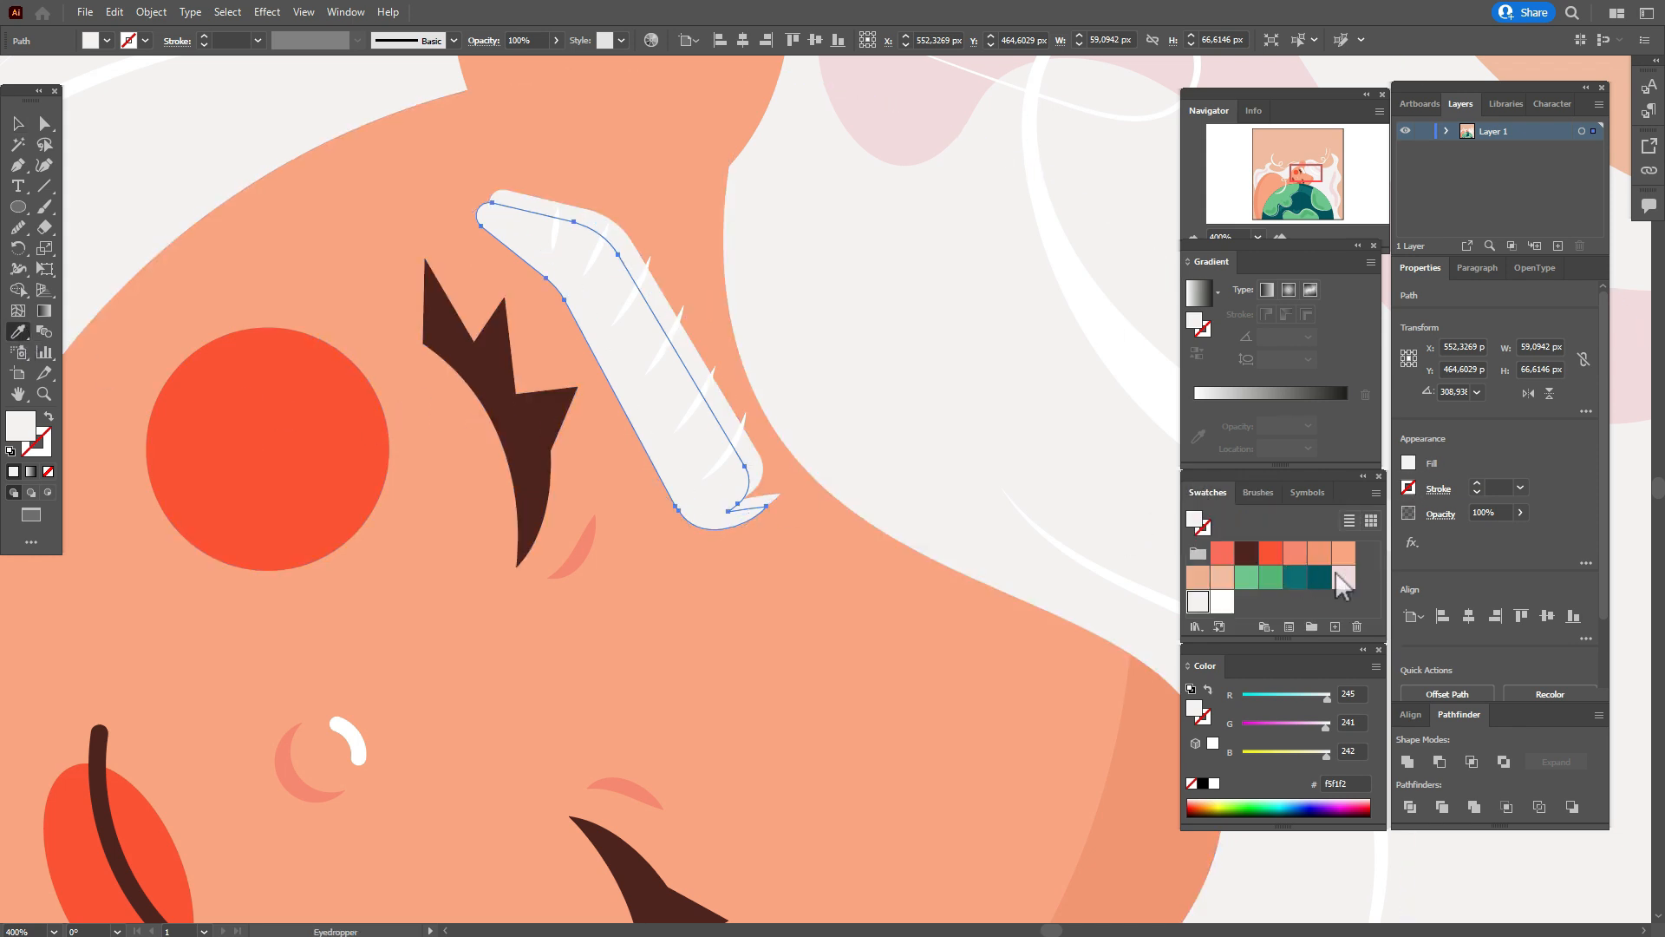
{"action": "left_click", "coordinate": [1318, 555]}
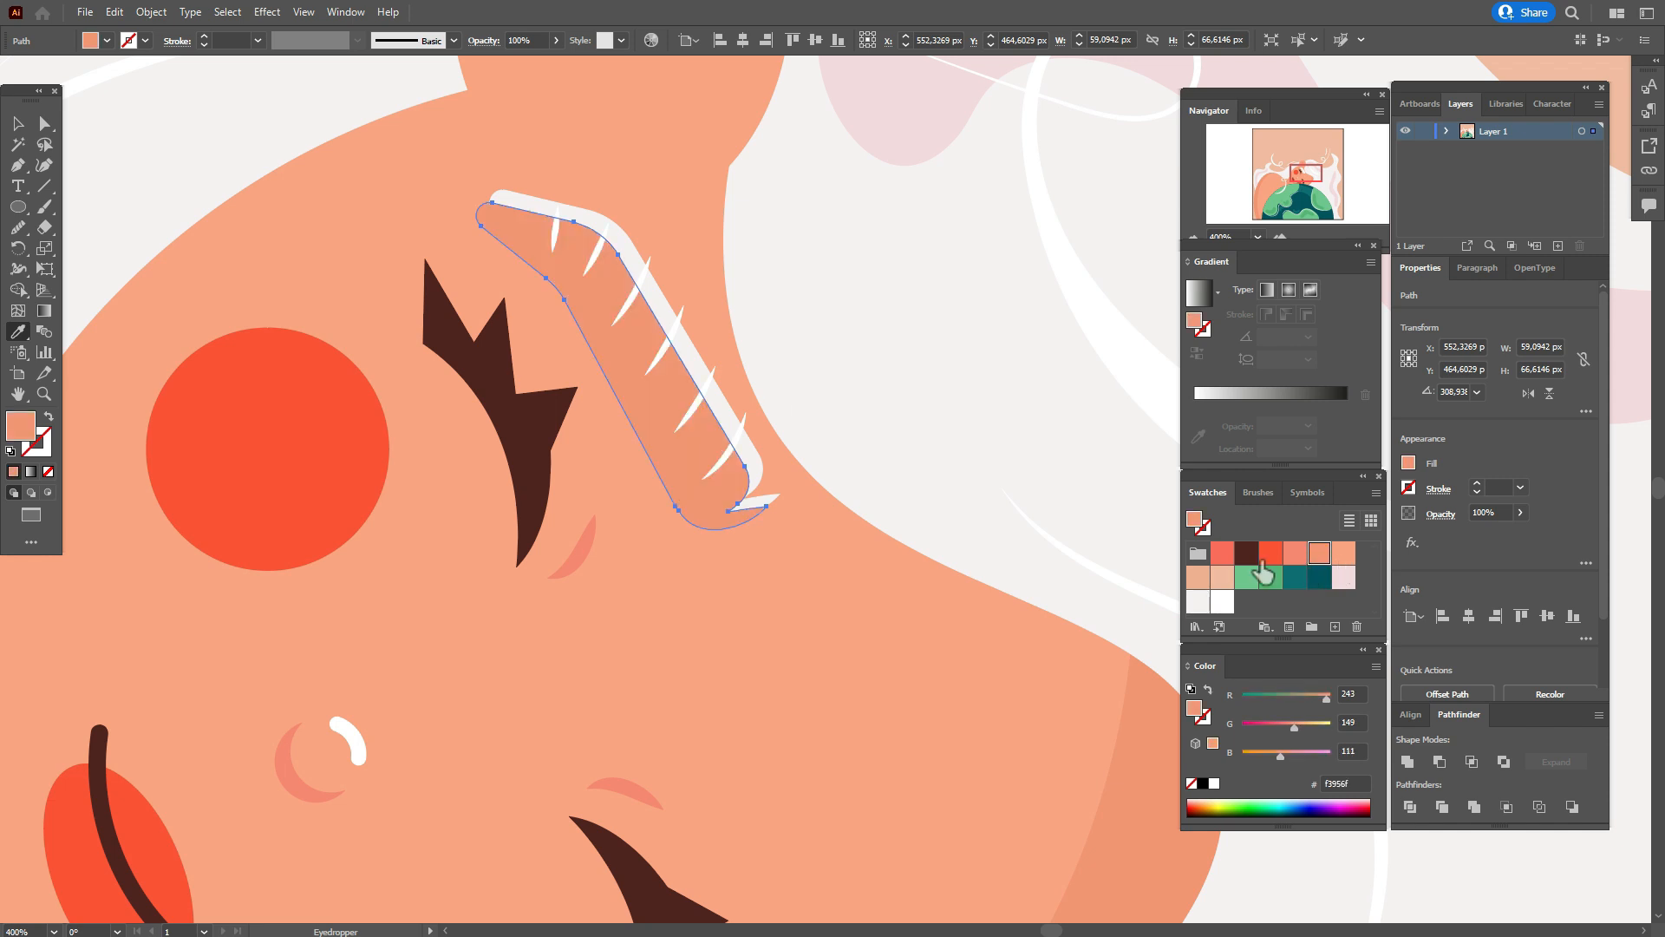
Send the darker eyebrow copy backward behind the white eyebrow and adjust its position and tilt as a shadow.
{"action": "left_click", "coordinate": [16, 124]}
{"action": "right_click", "coordinate": [680, 384]}
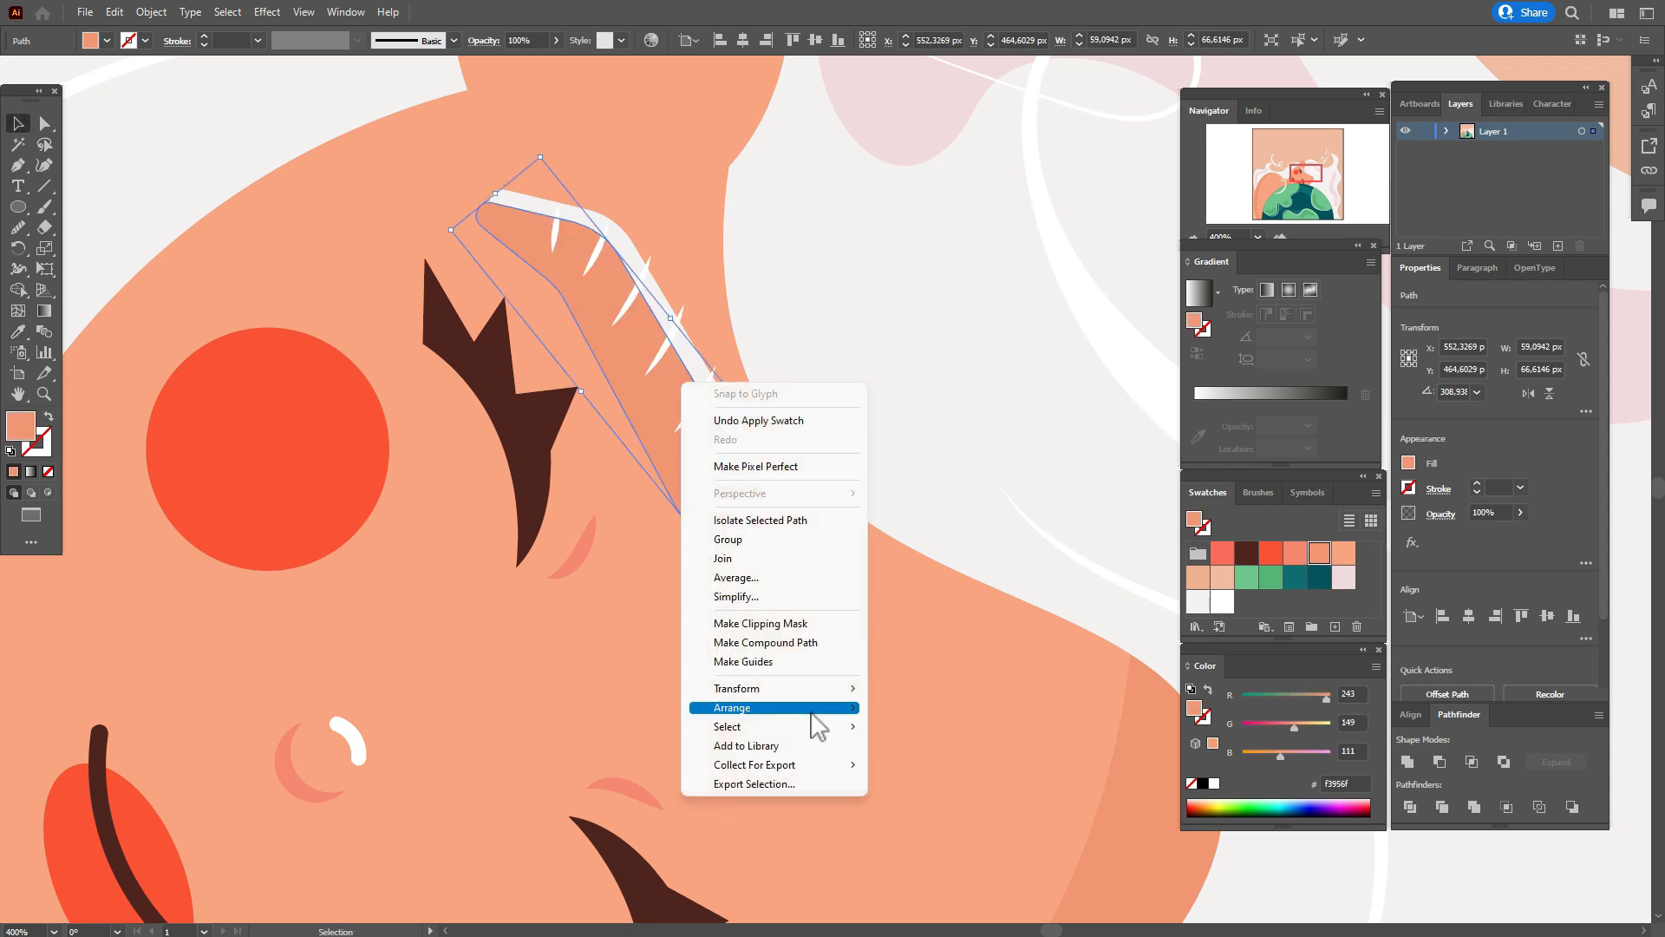
{"action": "mouse_move", "coordinate": [837, 707]}
{"action": "left_click", "coordinate": [906, 746]}
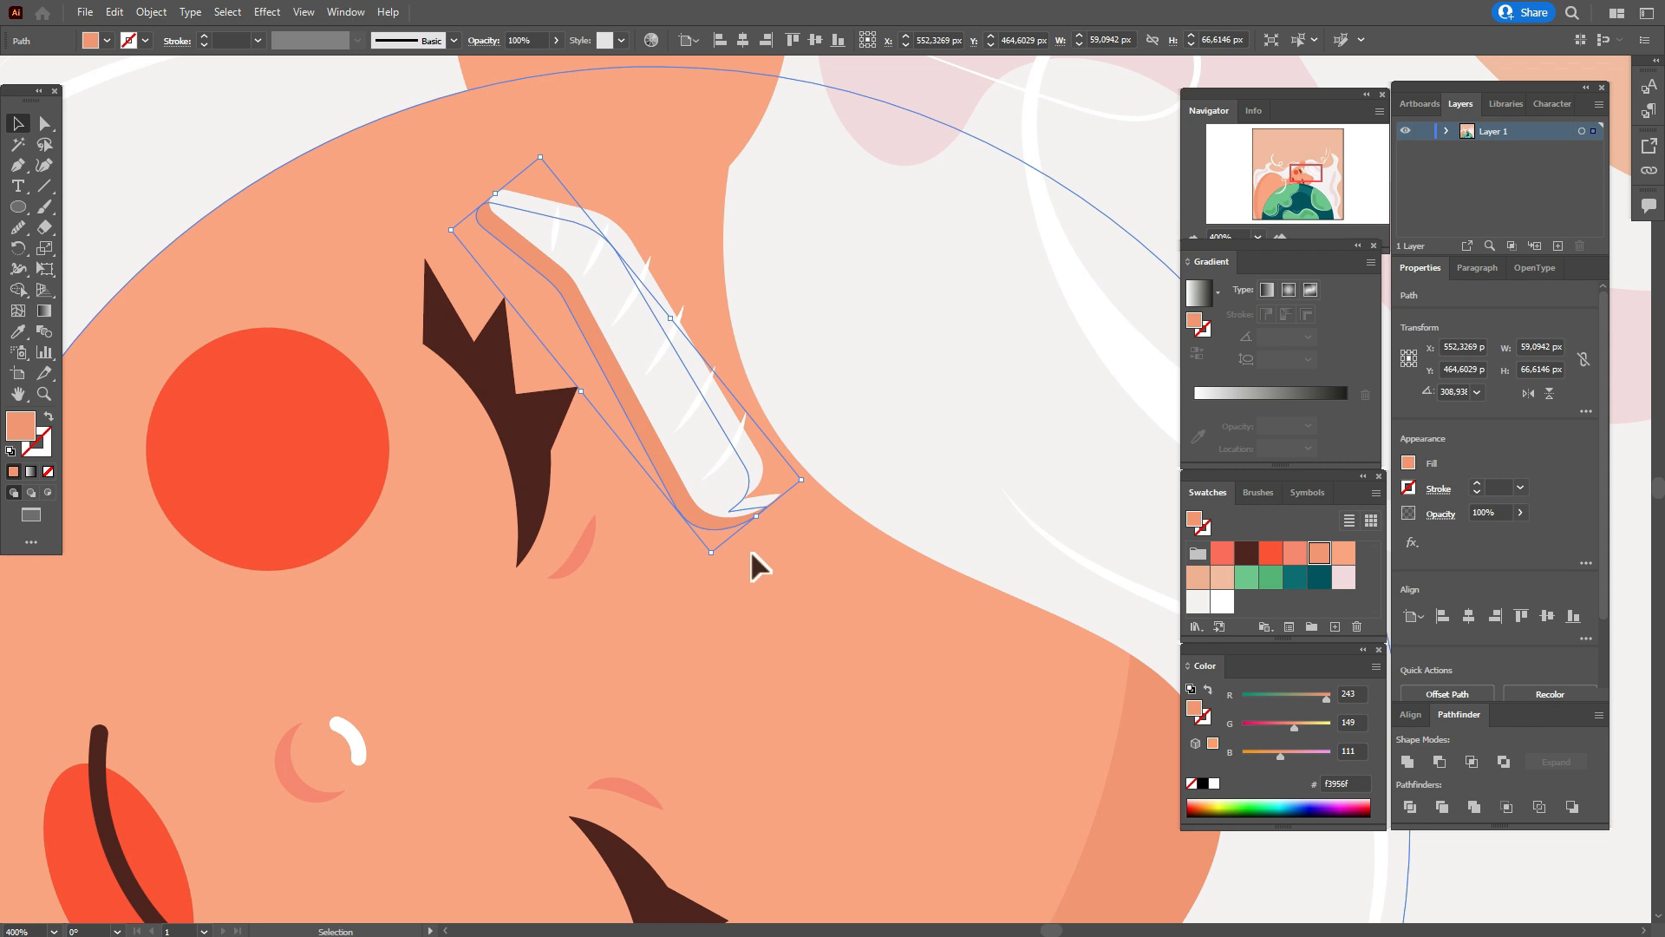
{"action": "left_click_drag", "start_coordinate": [762, 522], "coordinate": [778, 512]}
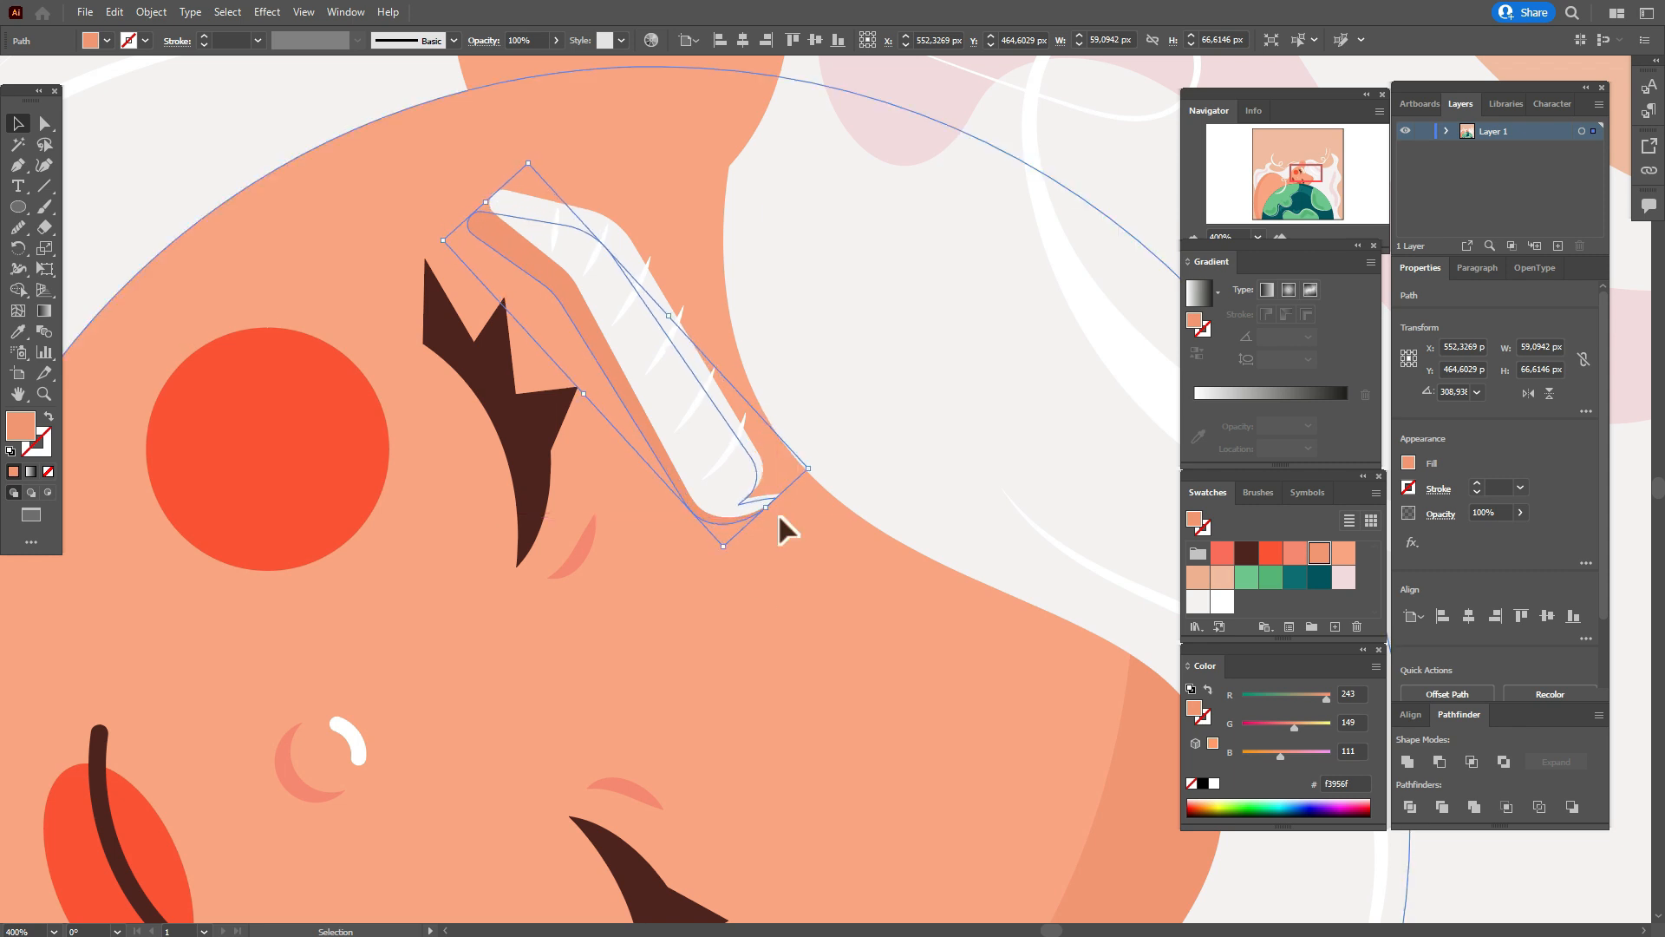
Group the eyebrow base, its six white strokes and the peach shadow.
{"action": "left_click", "coordinate": [554, 246], "text": "shift"}
{"action": "left_click", "coordinate": [589, 265], "text": "shift"}
{"action": "left_click", "coordinate": [625, 305], "text": "shift"}
{"action": "left_click", "coordinate": [656, 354], "text": "shift"}
{"action": "left_click", "coordinate": [692, 409], "text": "shift"}
{"action": "left_click", "coordinate": [724, 455], "text": "shift"}
{"action": "left_click", "coordinate": [694, 455], "text": "shift"}
{"action": "key", "text": "ctrl+g"}
Reflect a copy of the eyebrow group and place it beside the lower eye, adjusting its tilt.
{"action": "left_click", "coordinate": [21, 931]}
{"action": "type", "text": "100"}
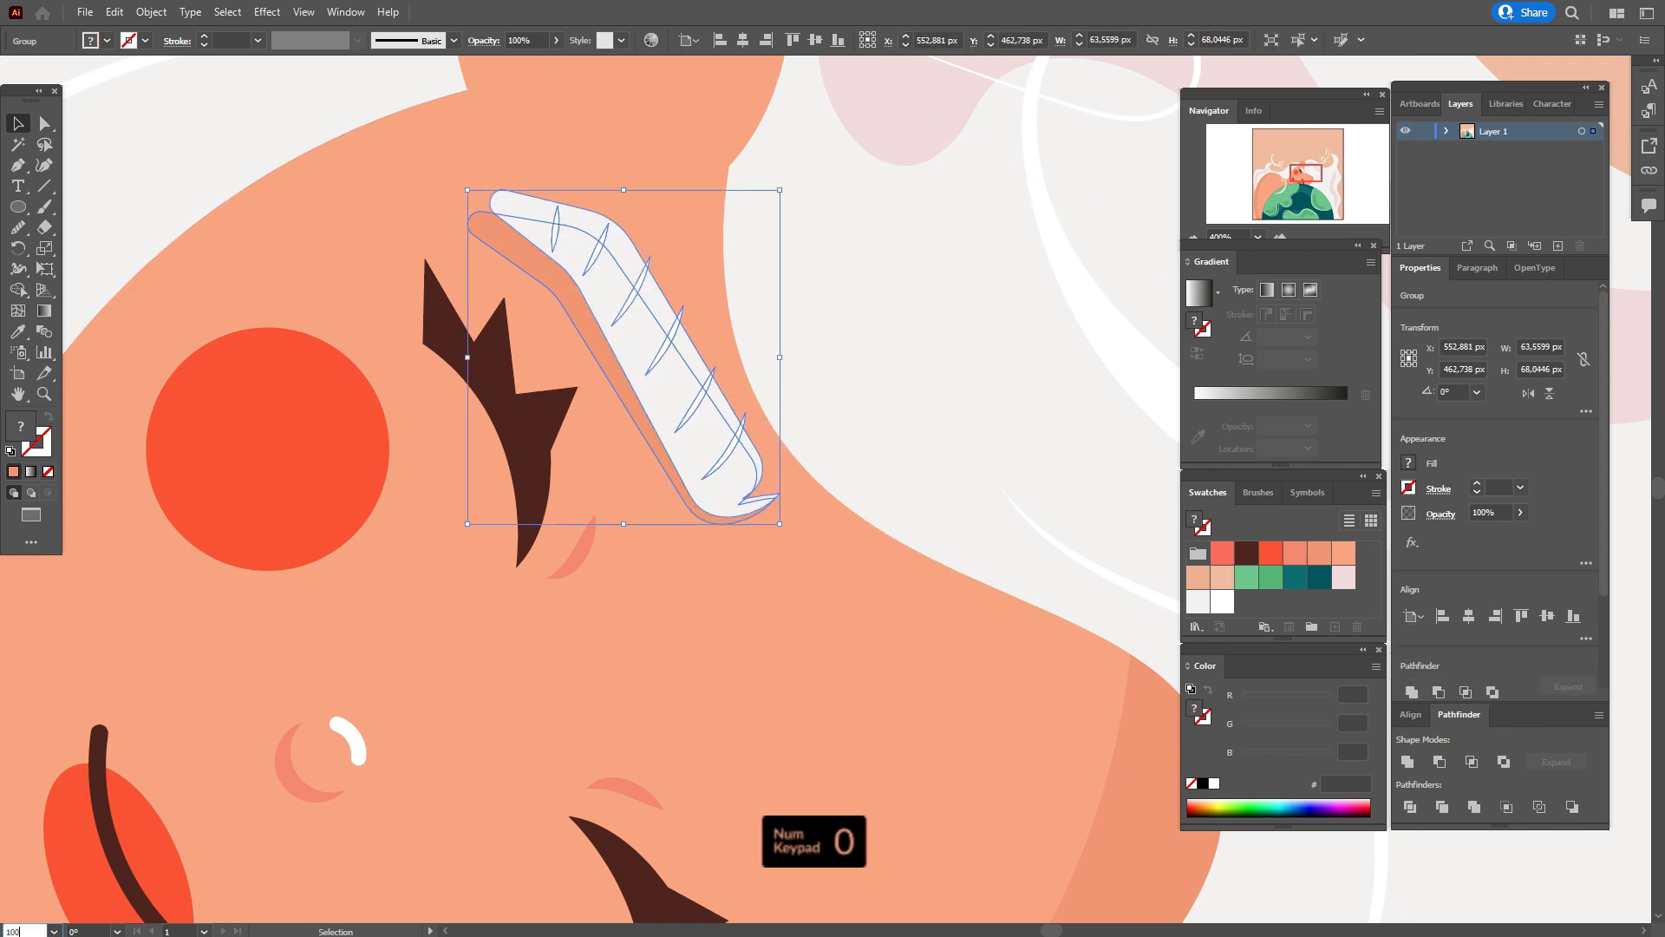
{"action": "key", "text": "Return"}
{"action": "left_click_drag", "start_coordinate": [749, 555], "coordinate": [469, 438]}
{"action": "right_click", "coordinate": [651, 468]}
{"action": "mouse_move", "coordinate": [765, 672]}
{"action": "left_click_drag", "start_coordinate": [565, 385], "coordinate": [747, 423], "text": "alt"}
{"action": "left_click", "coordinate": [882, 736]}
{"action": "left_click", "coordinate": [838, 565]}
{"action": "left_click_drag", "start_coordinate": [632, 460], "coordinate": [635, 549]}
{"action": "left_click", "coordinate": [615, 507]}
Paint coral strokes with the 5 pt. Round brush: one on the lips, three across the upper cheek and one across the lower cheek.
{"action": "left_click", "coordinate": [20, 932]}
{"action": "type", "text": "65"}
{"action": "key", "text": "Return"}
{"action": "left_click", "coordinate": [1158, 598]}
{"action": "left_click_drag", "start_coordinate": [1120, 598], "coordinate": [896, 624]}
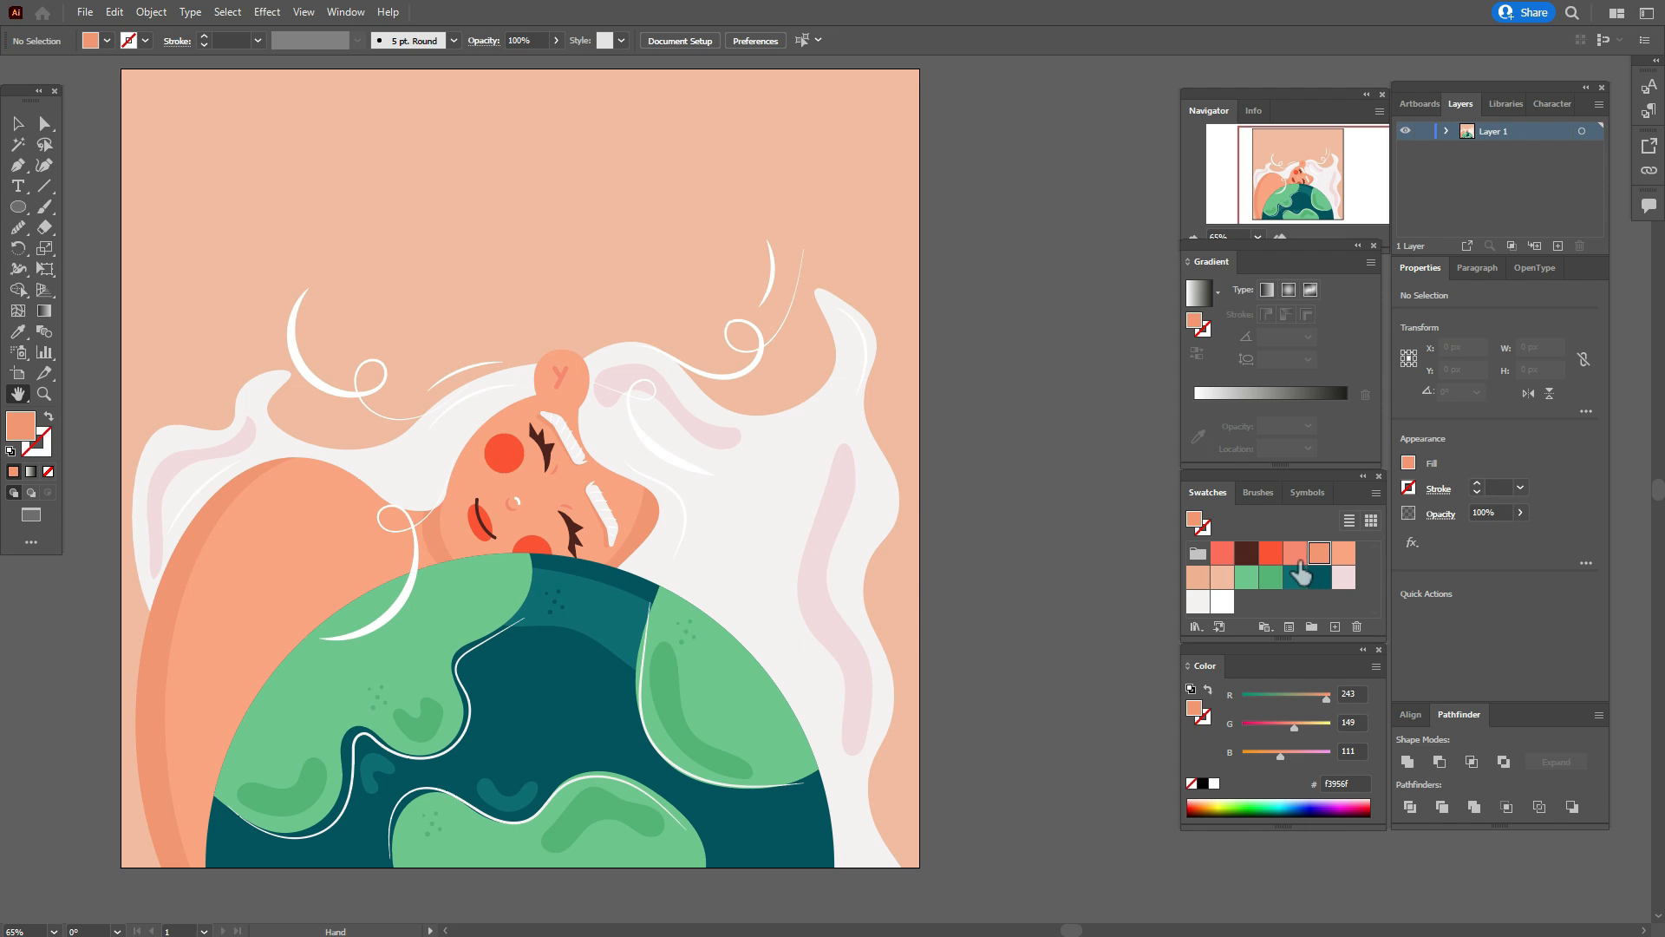
{"action": "left_click", "coordinate": [1221, 555]}
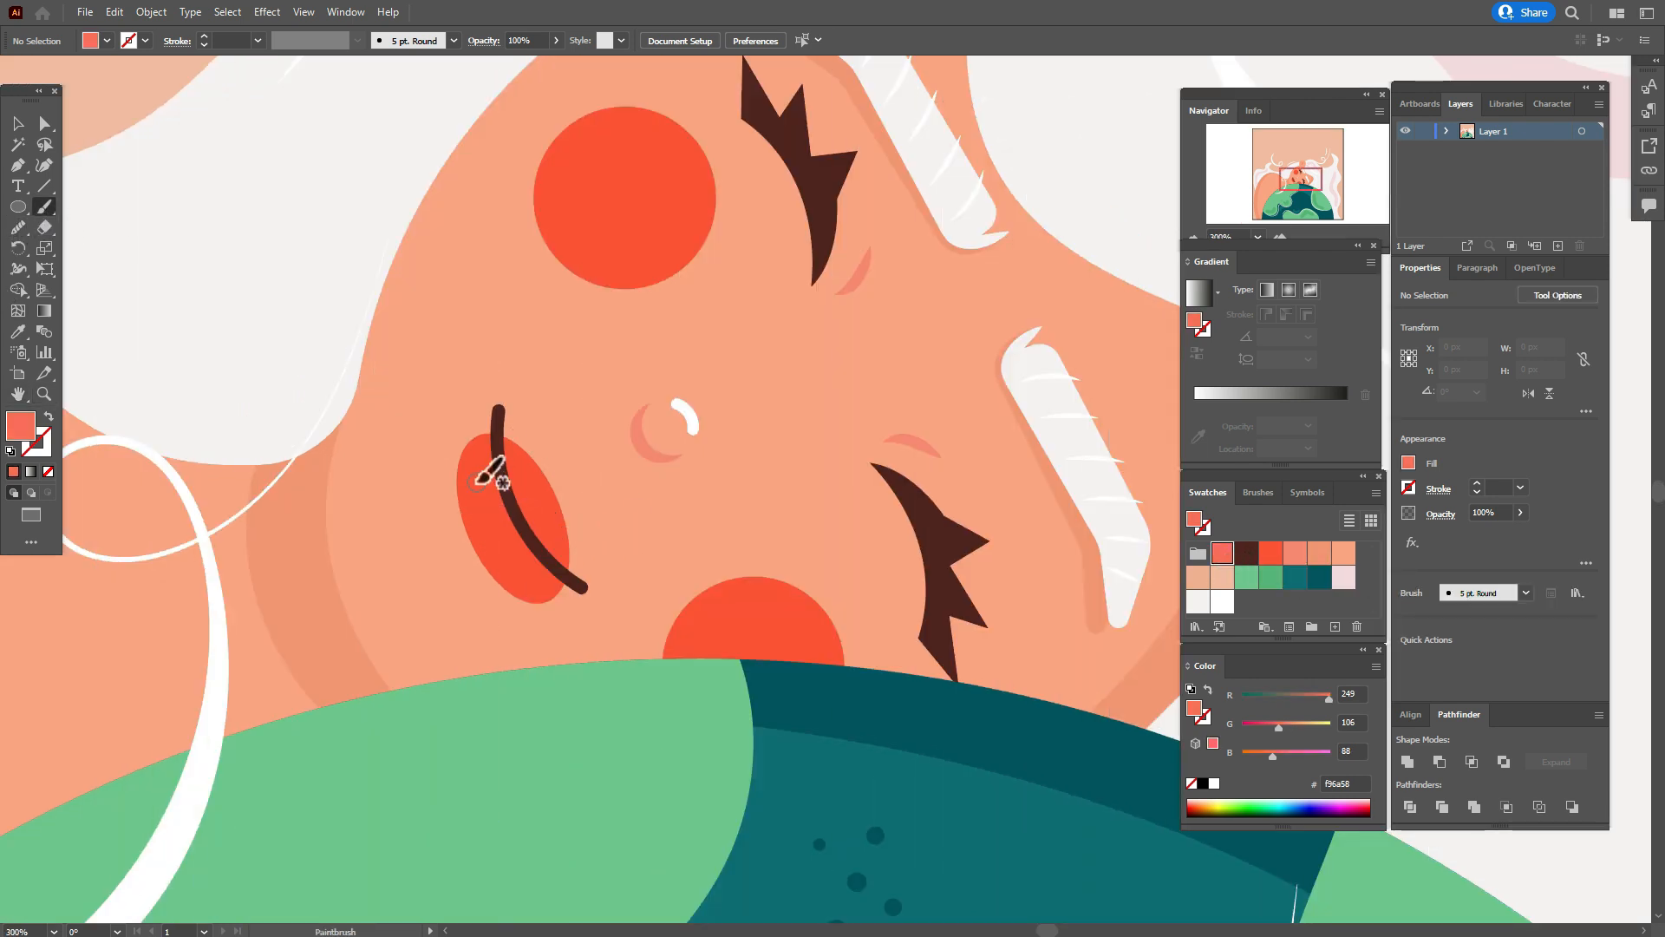
{"action": "left_click_drag", "start_coordinate": [502, 525], "coordinate": [511, 536]}
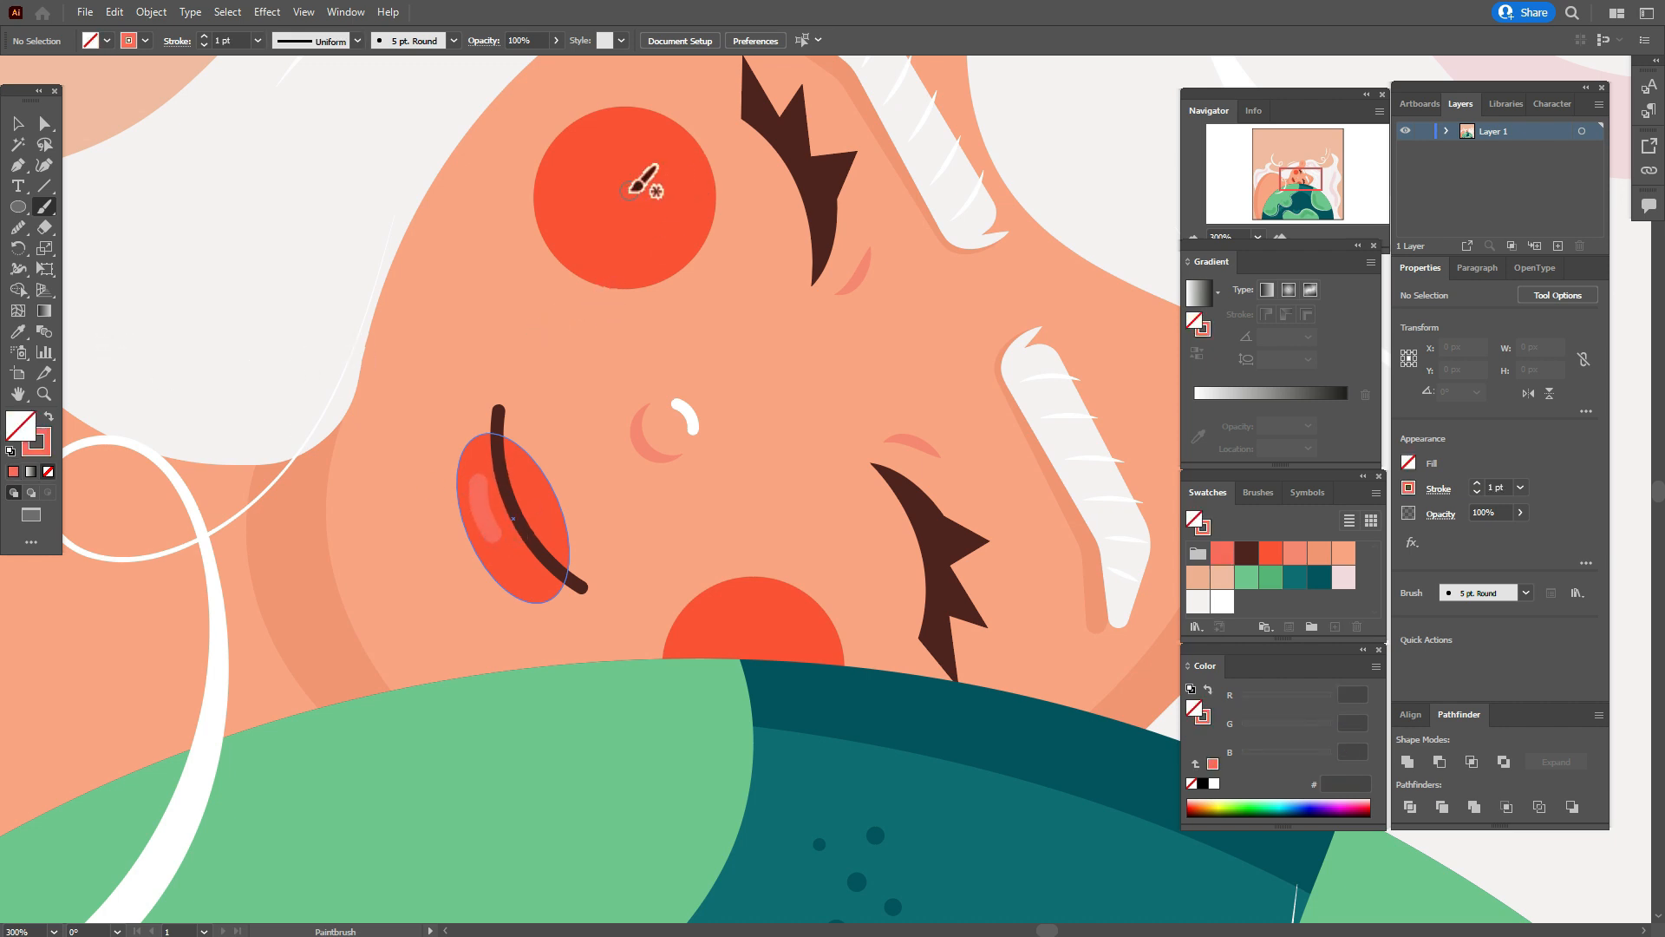
{"action": "left_click_drag", "start_coordinate": [564, 170], "coordinate": [652, 163]}
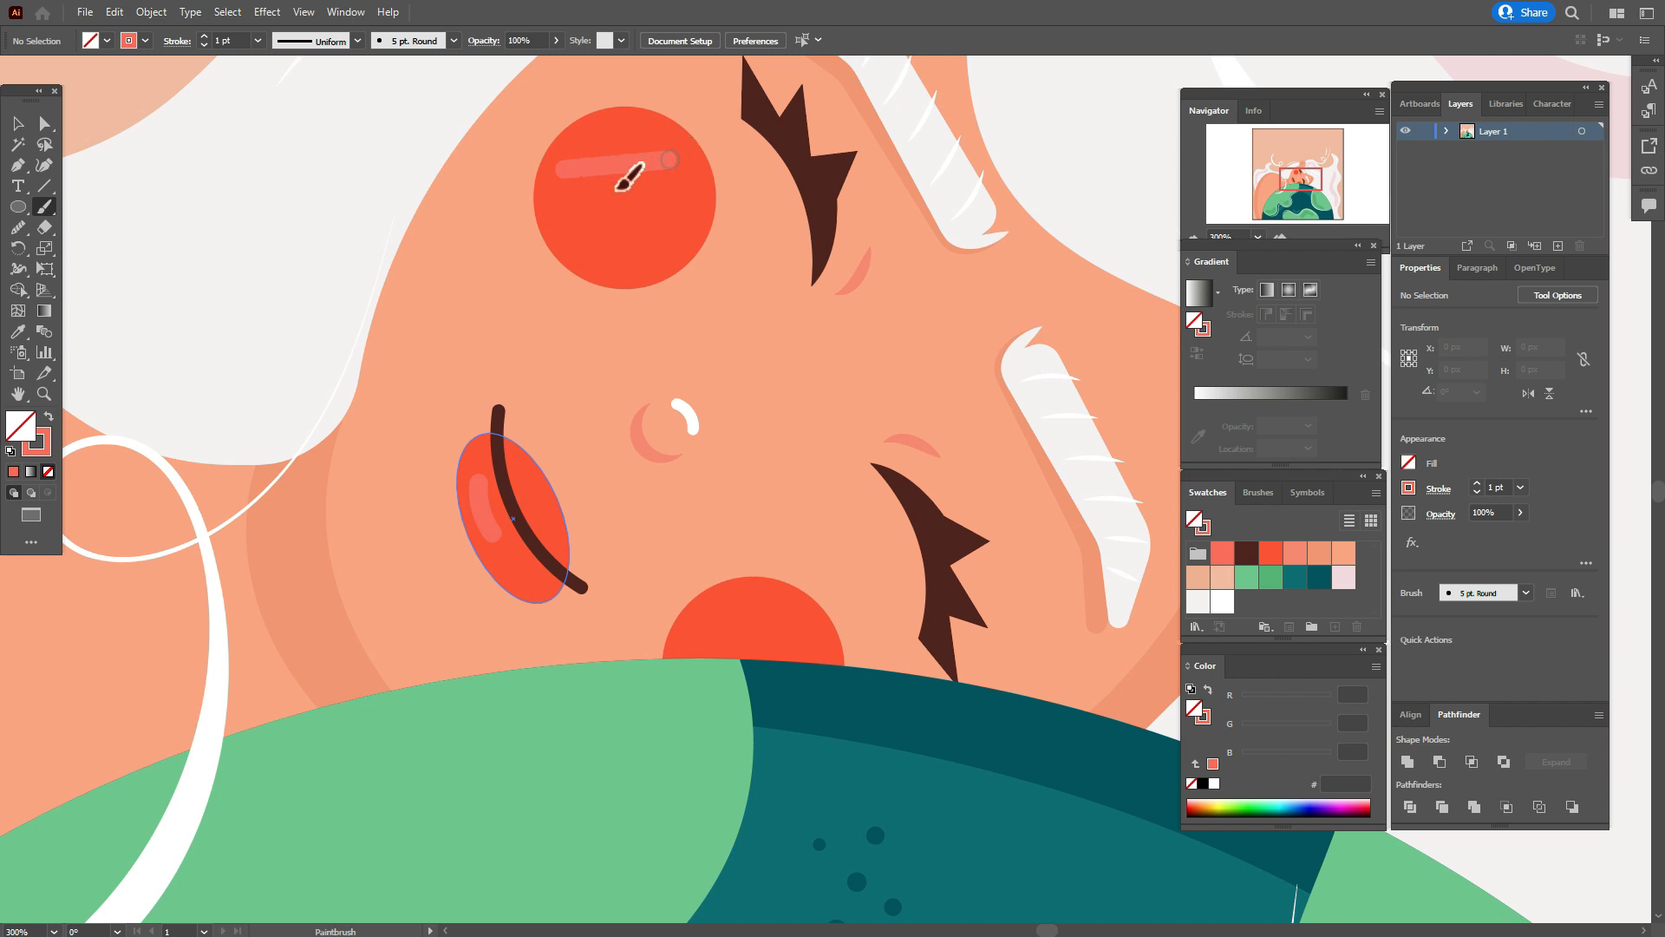
{"action": "mouse_move", "coordinate": [564, 211]}
{"action": "left_mouse_down"}
{"action": "mouse_move", "coordinate": [657, 209]}
{"action": "mouse_move", "coordinate": [668, 248]}
{"action": "left_mouse_up"}
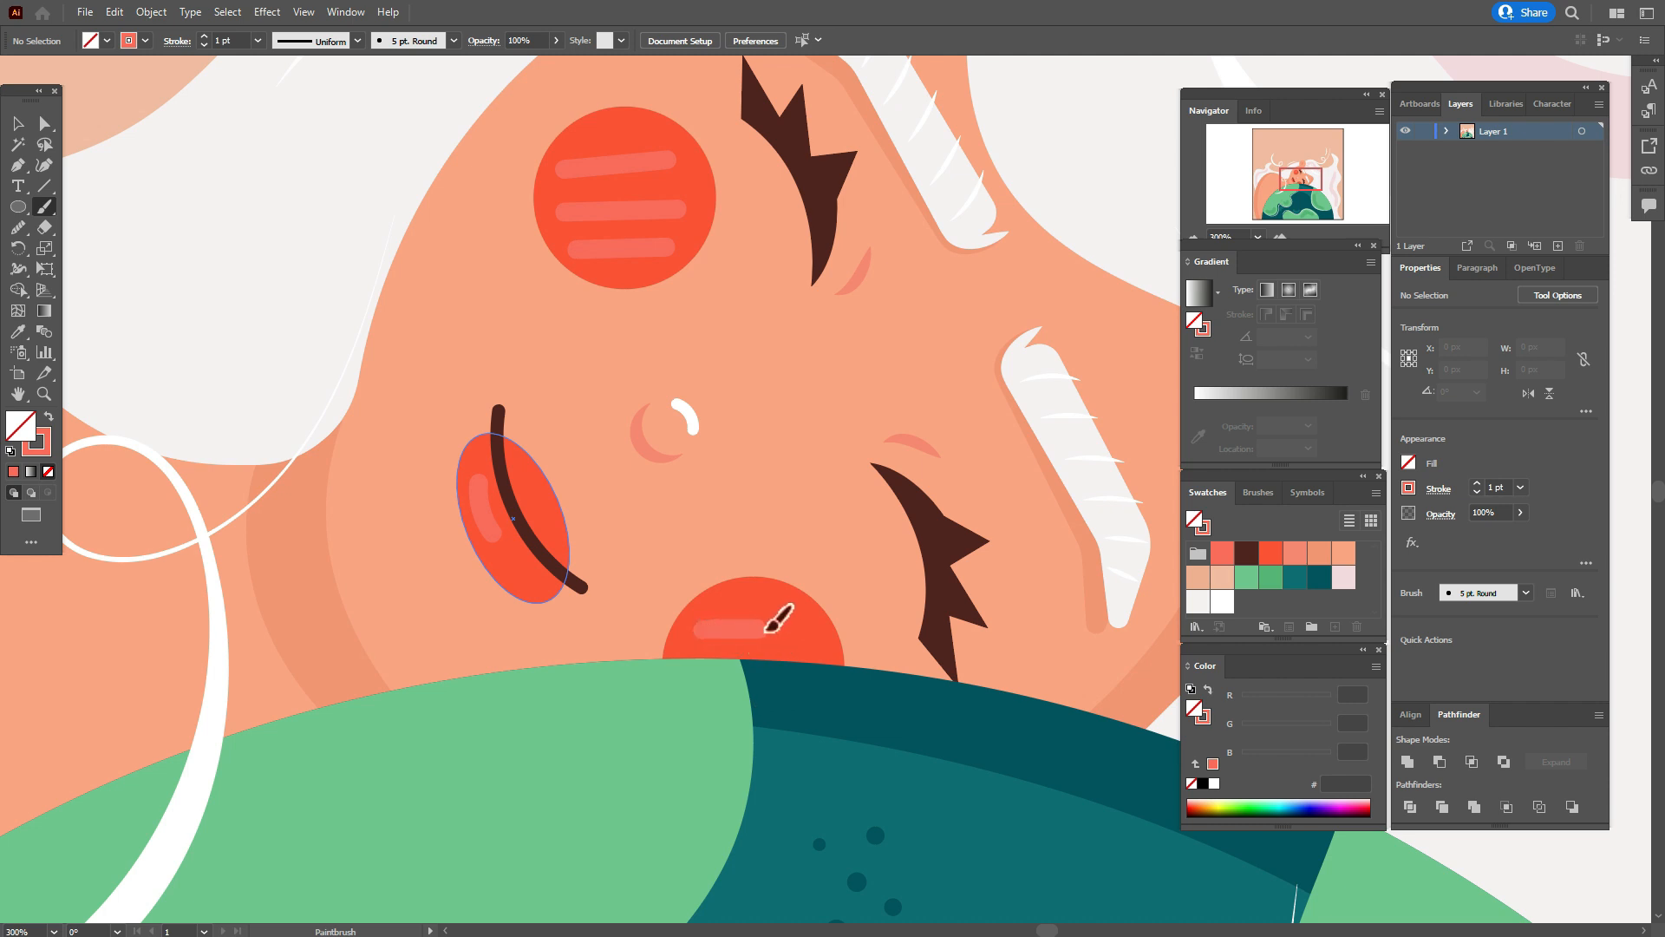
Give the four coral cheek stripes a tapered width profile and the Basic brush.
{"action": "left_click", "coordinate": [17, 123]}
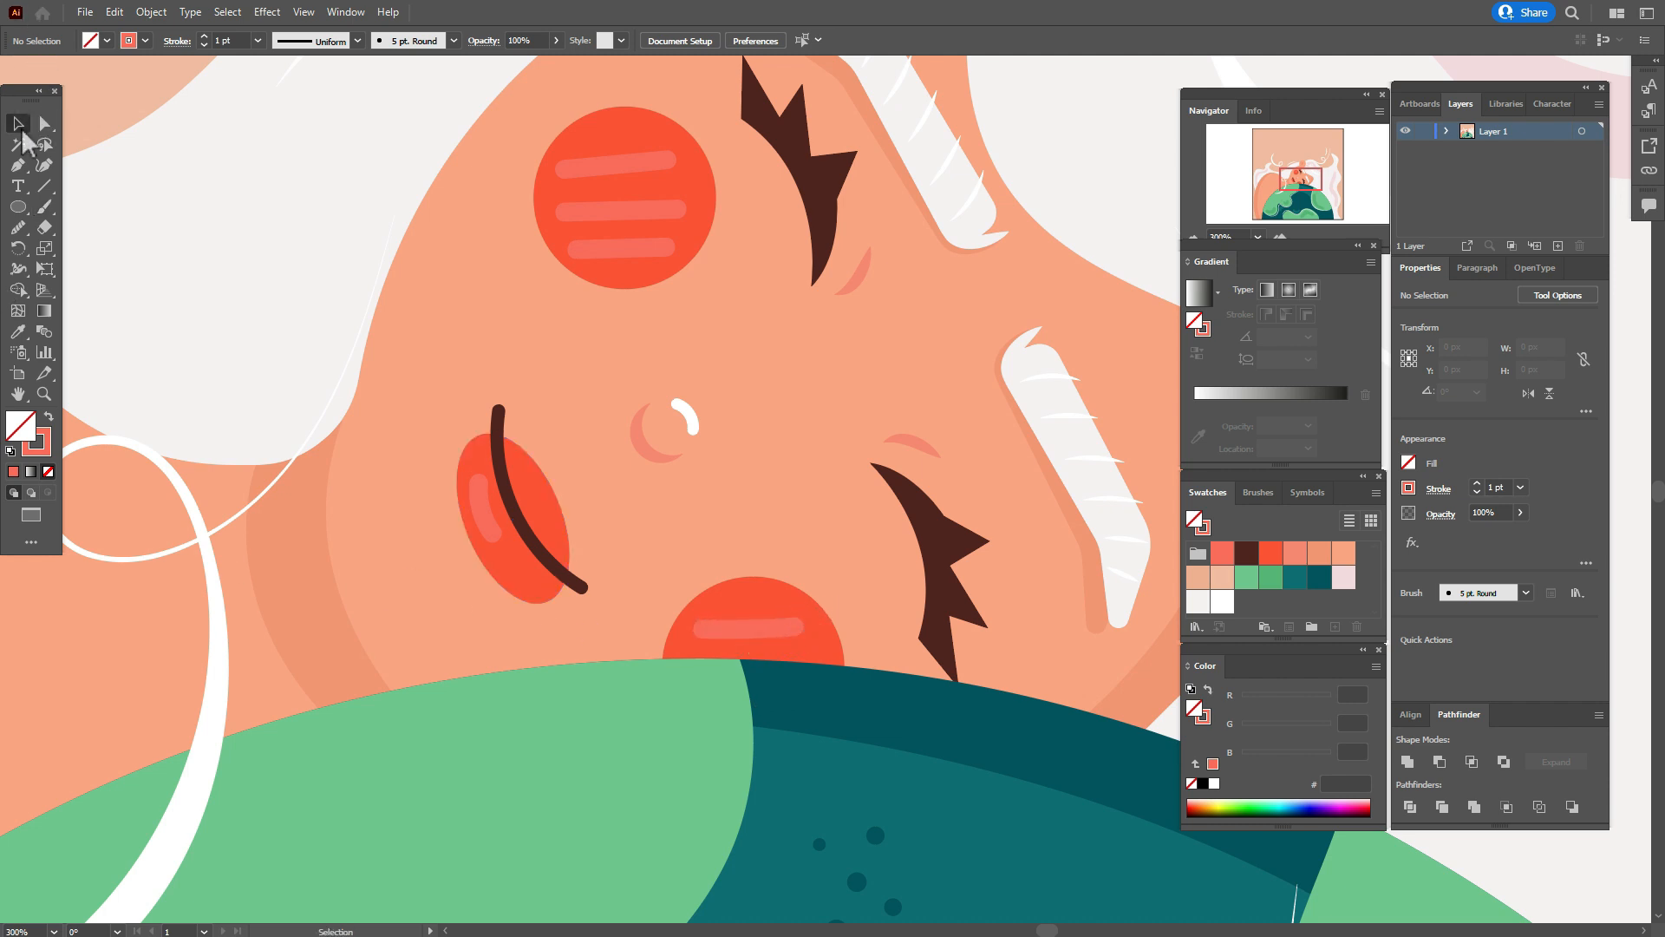
{"action": "left_click", "coordinate": [628, 156]}
{"action": "left_click", "coordinate": [640, 206]}
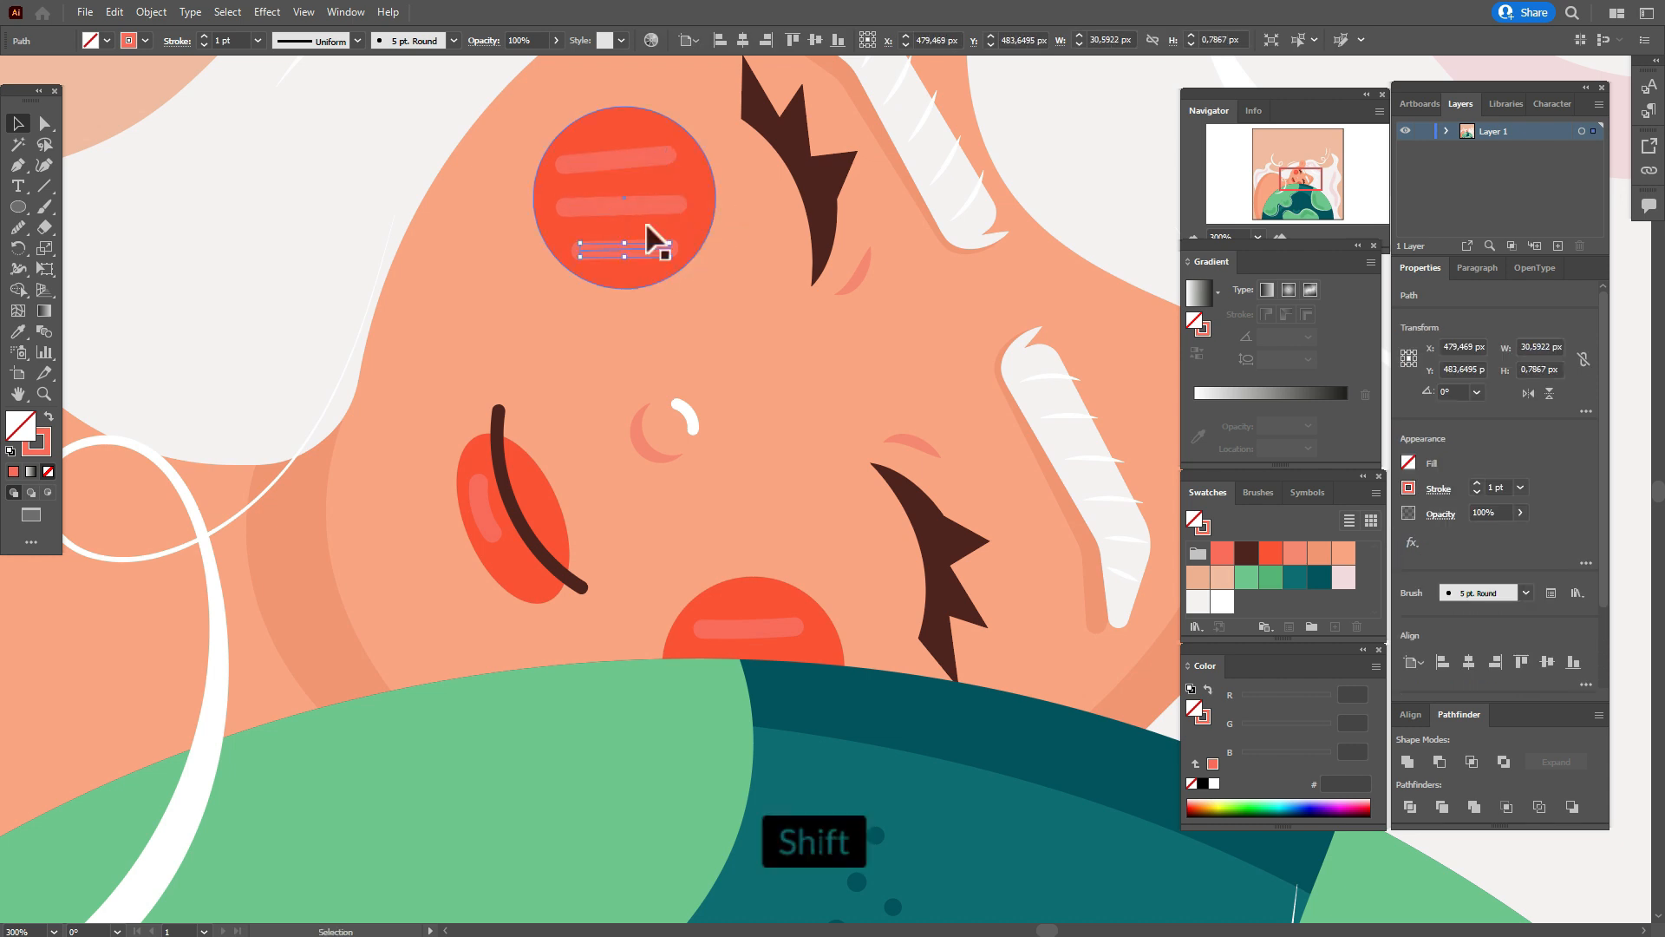
{"action": "left_click", "coordinate": [649, 246], "text": "shift"}
{"action": "left_click", "coordinate": [647, 155], "text": "shift"}
{"action": "left_click", "coordinate": [766, 631], "text": "shift"}
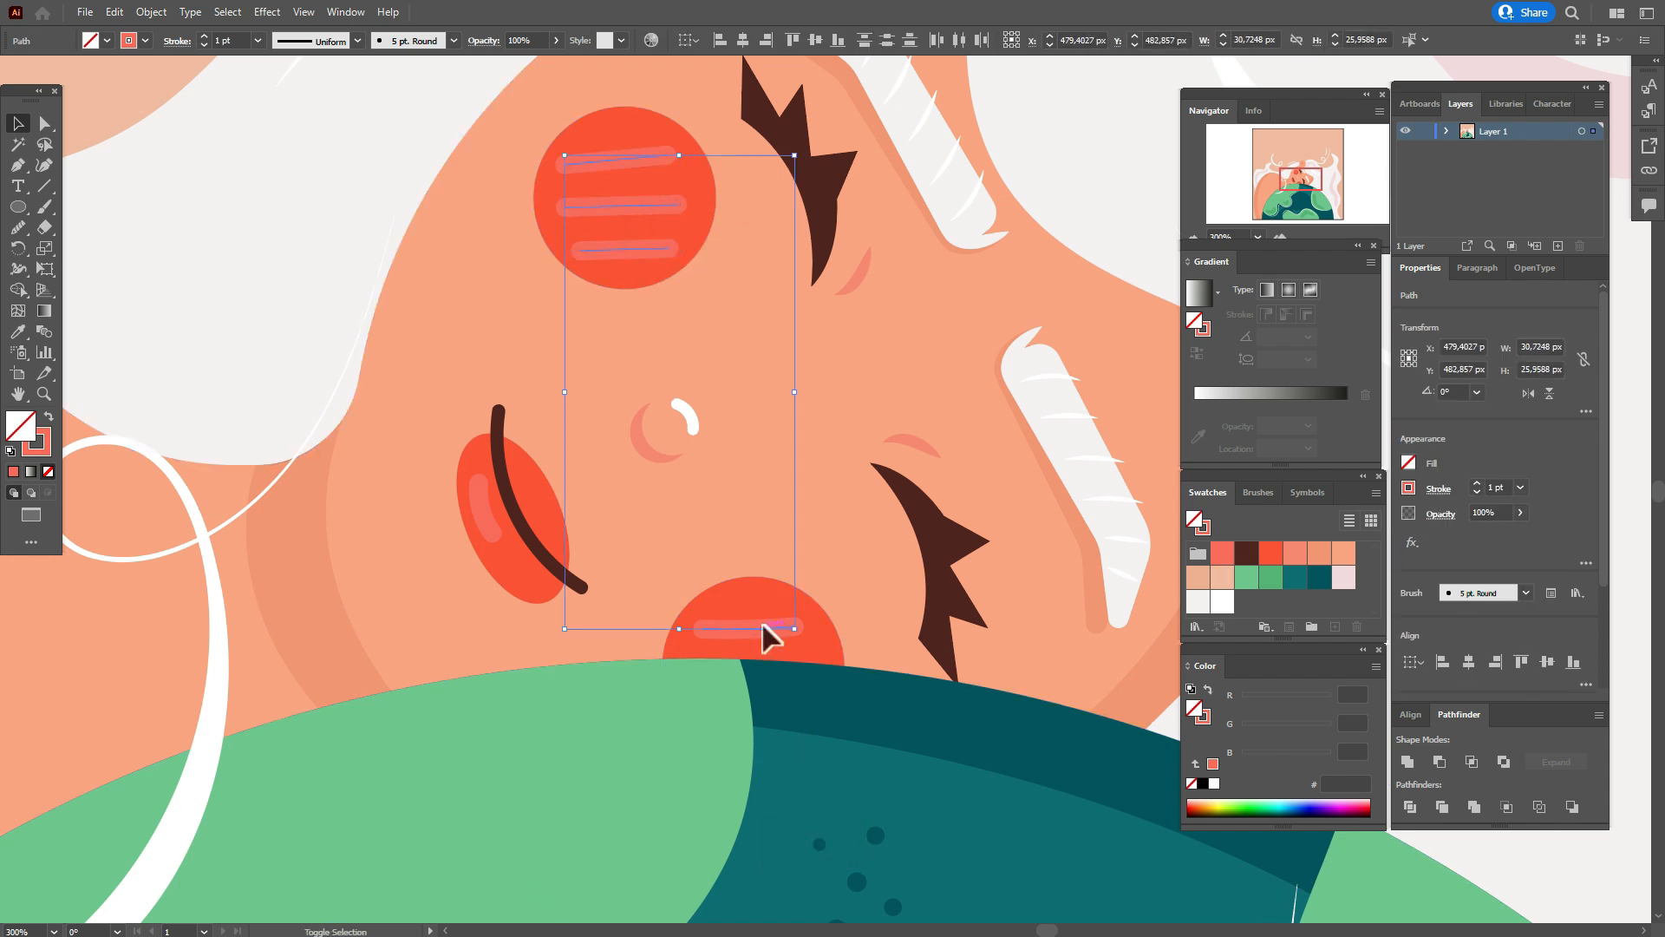
{"action": "left_click", "coordinate": [1439, 489]}
{"action": "left_click", "coordinate": [1400, 758]}
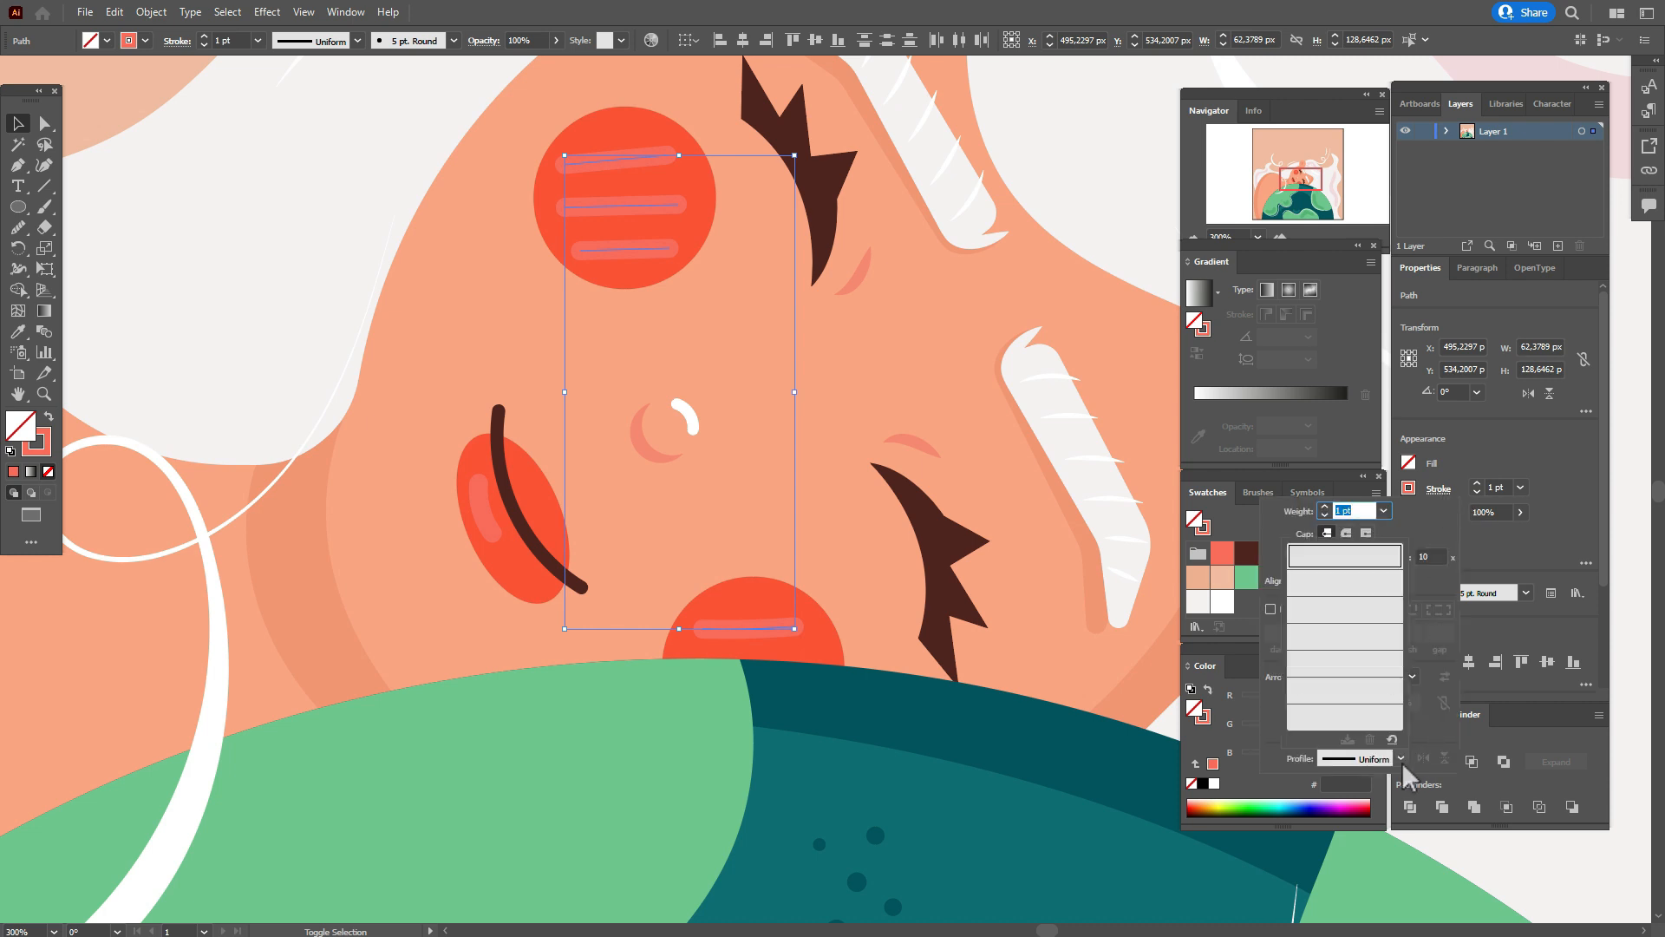
{"action": "left_click", "coordinate": [1374, 561]}
{"action": "left_click", "coordinate": [1495, 487]}
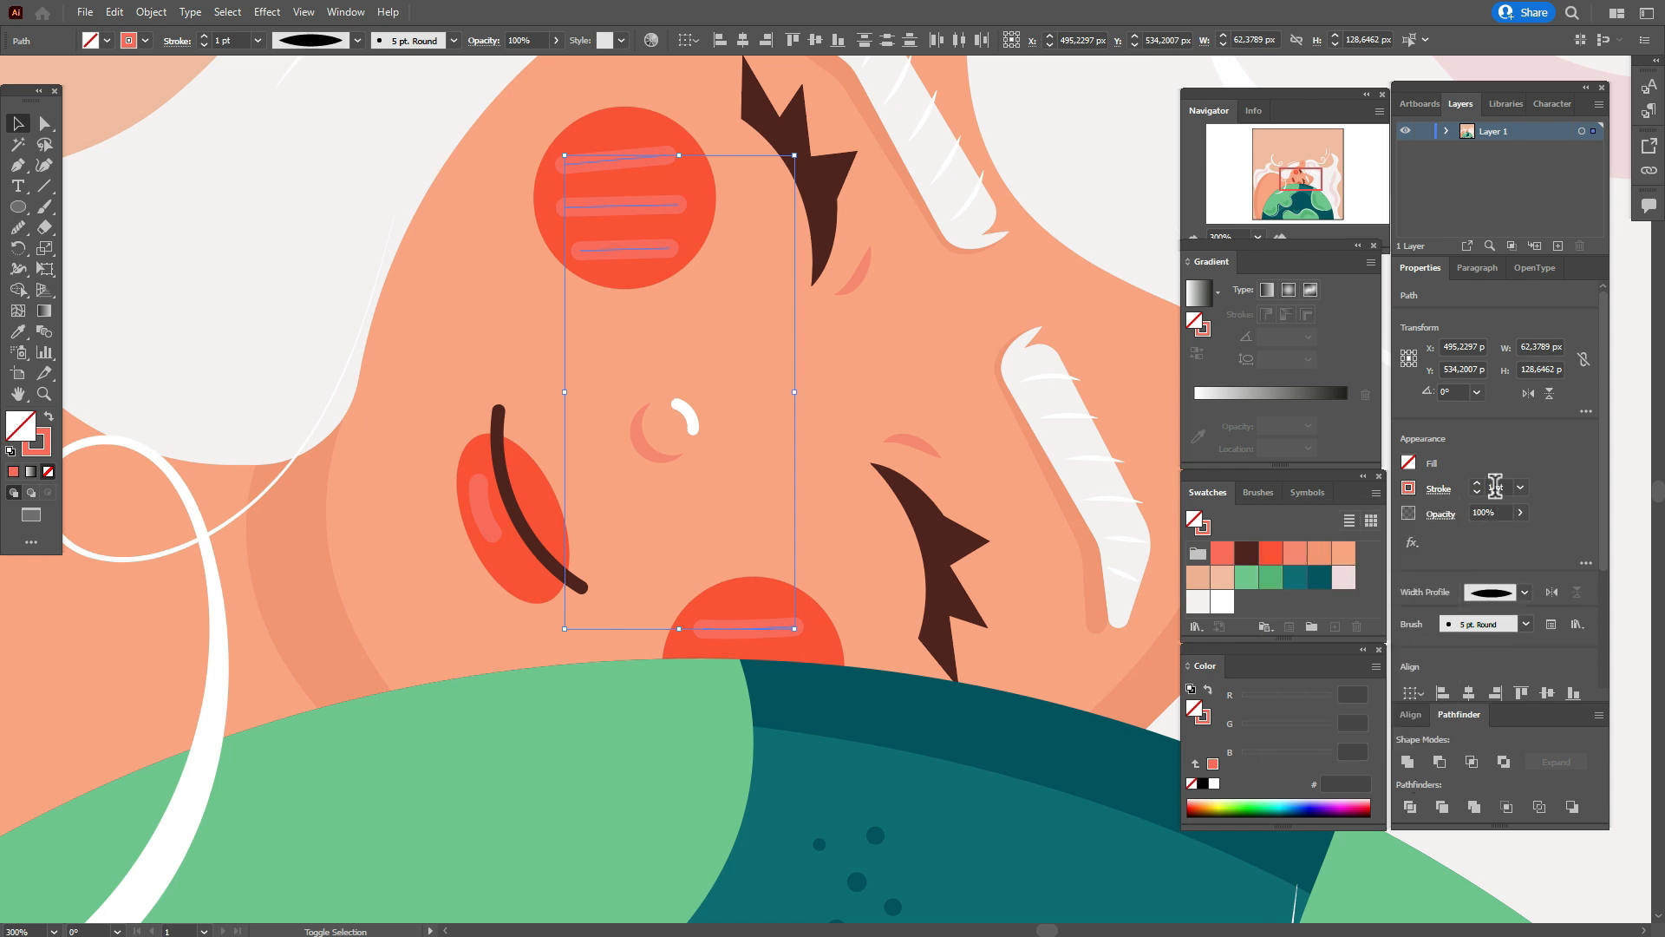
{"action": "left_click", "coordinate": [1259, 493]}
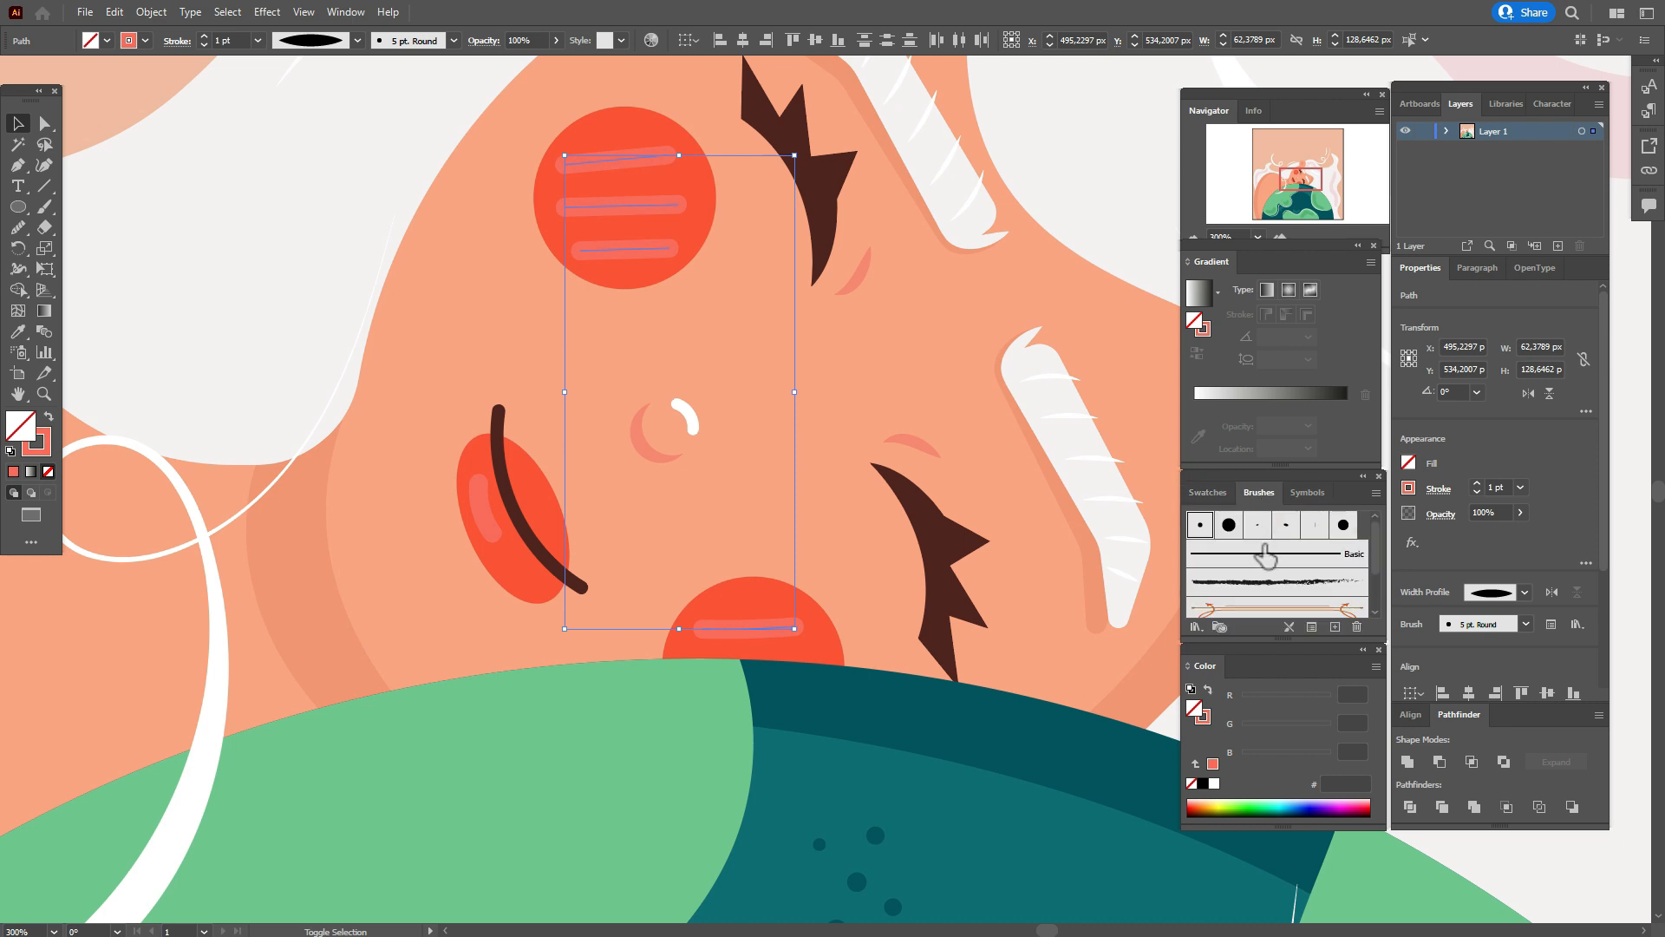
{"action": "left_click", "coordinate": [1266, 553]}
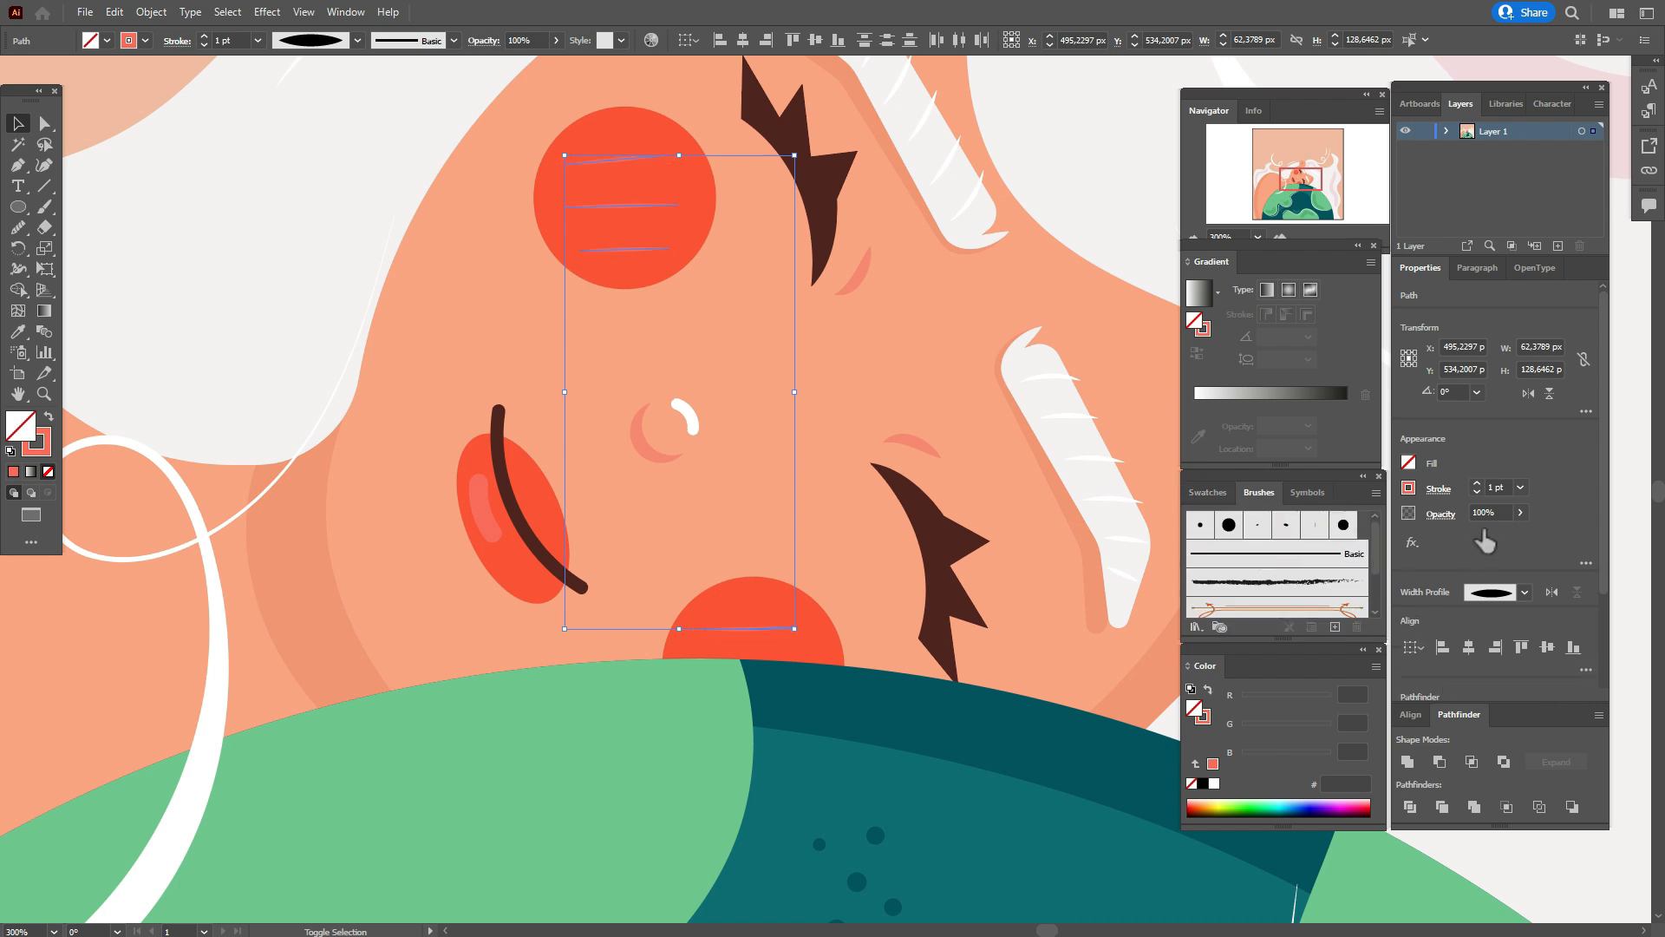
{"action": "left_click", "coordinate": [1035, 490]}
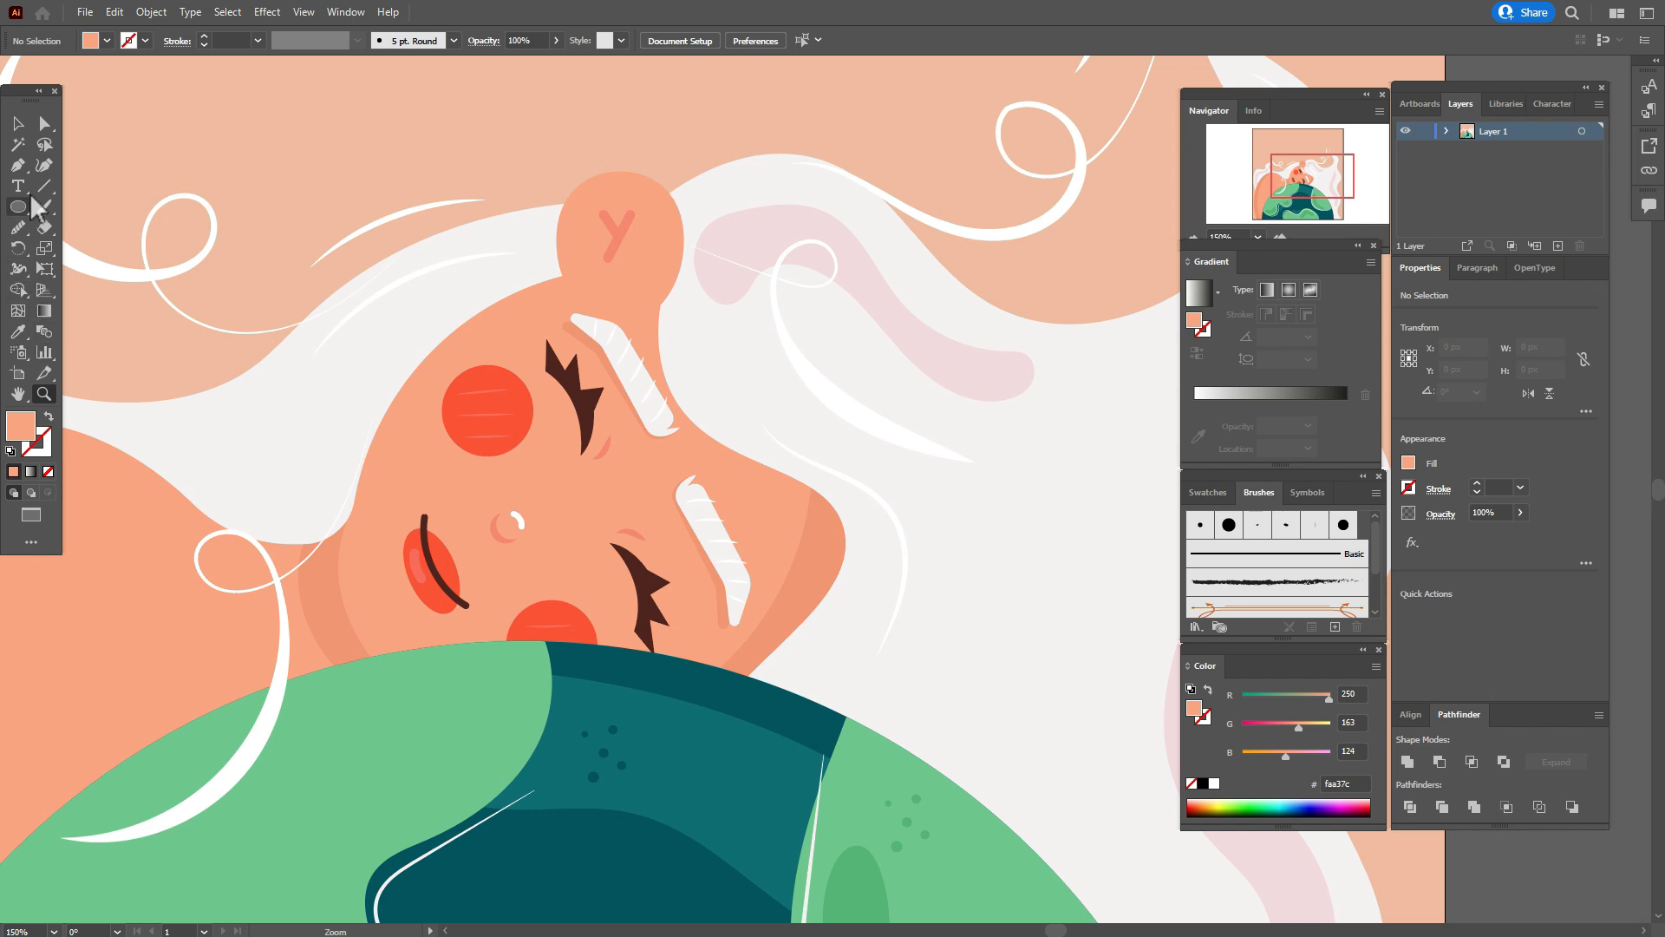
Draw a curved line along the upper edge of the head with a 3 pt salmon stroke (#f6886e) and no fill.
{"action": "left_click", "coordinate": [18, 165]}
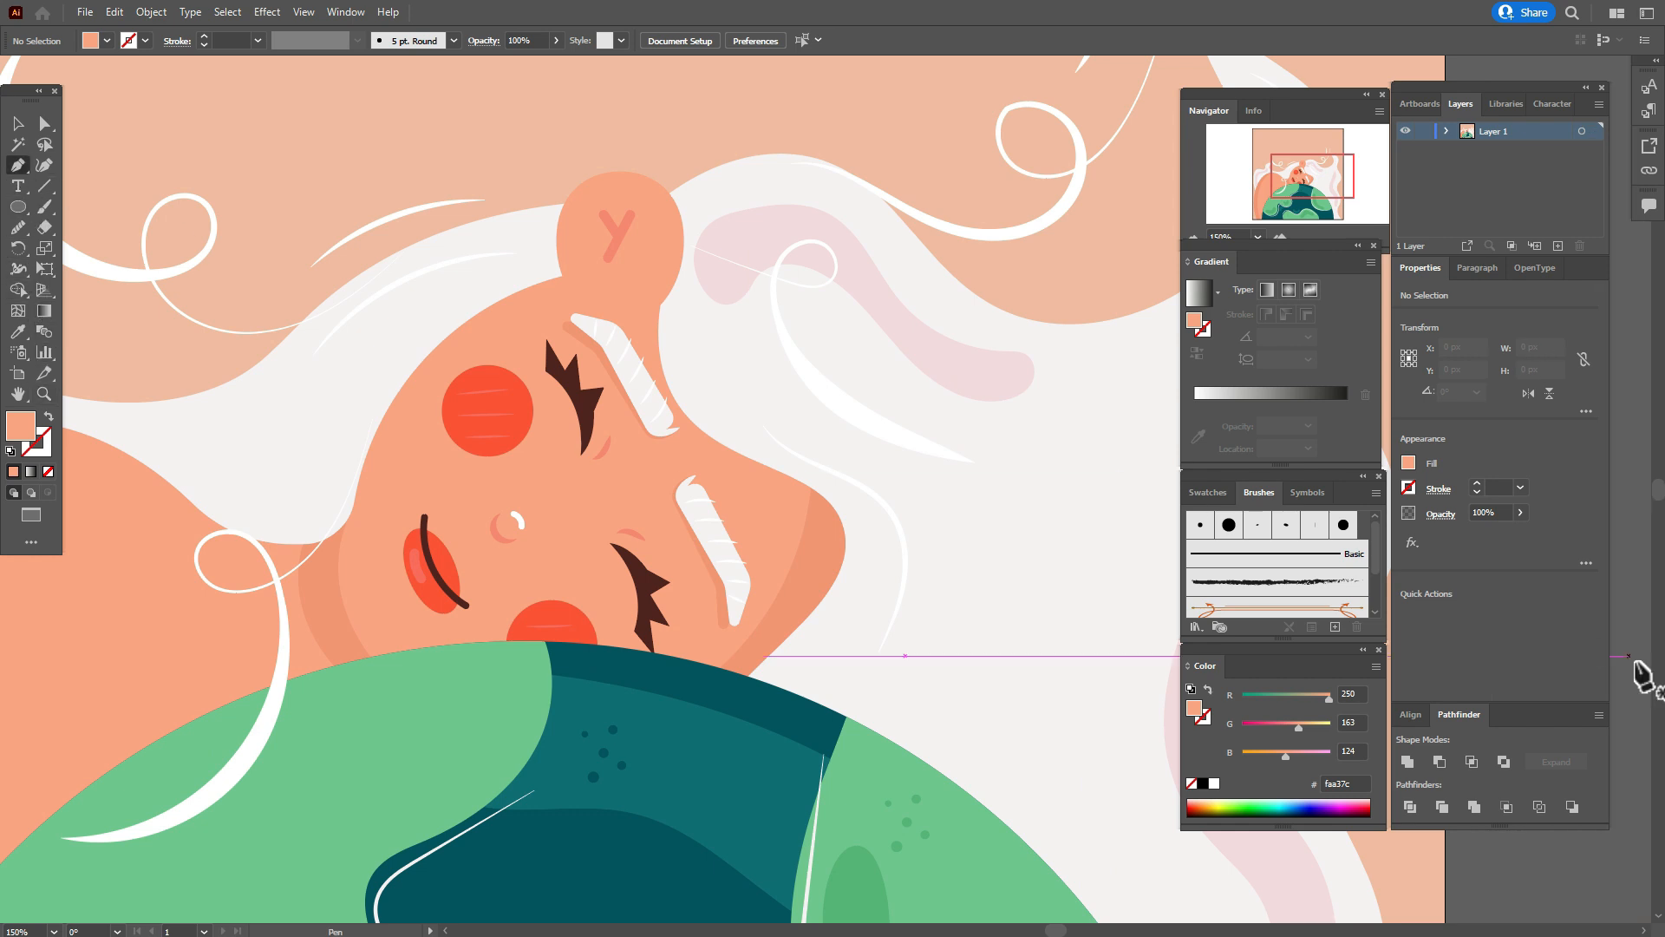
{"action": "left_click", "coordinate": [1207, 494]}
{"action": "left_click", "coordinate": [1297, 555]}
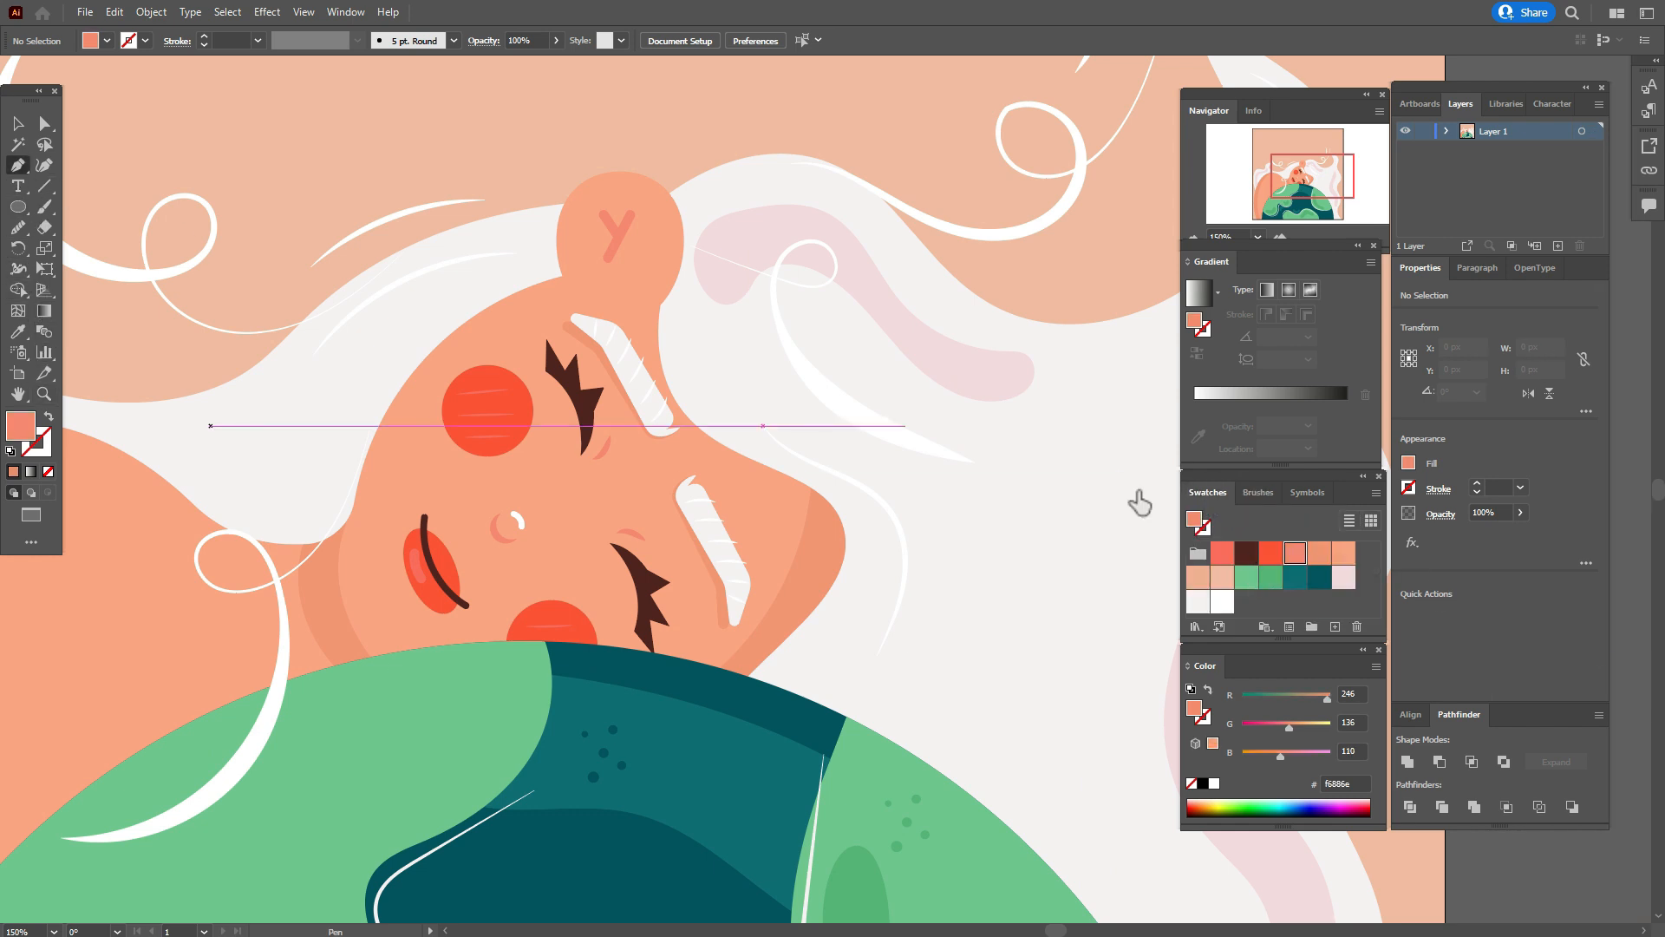
{"action": "left_click", "coordinate": [538, 283]}
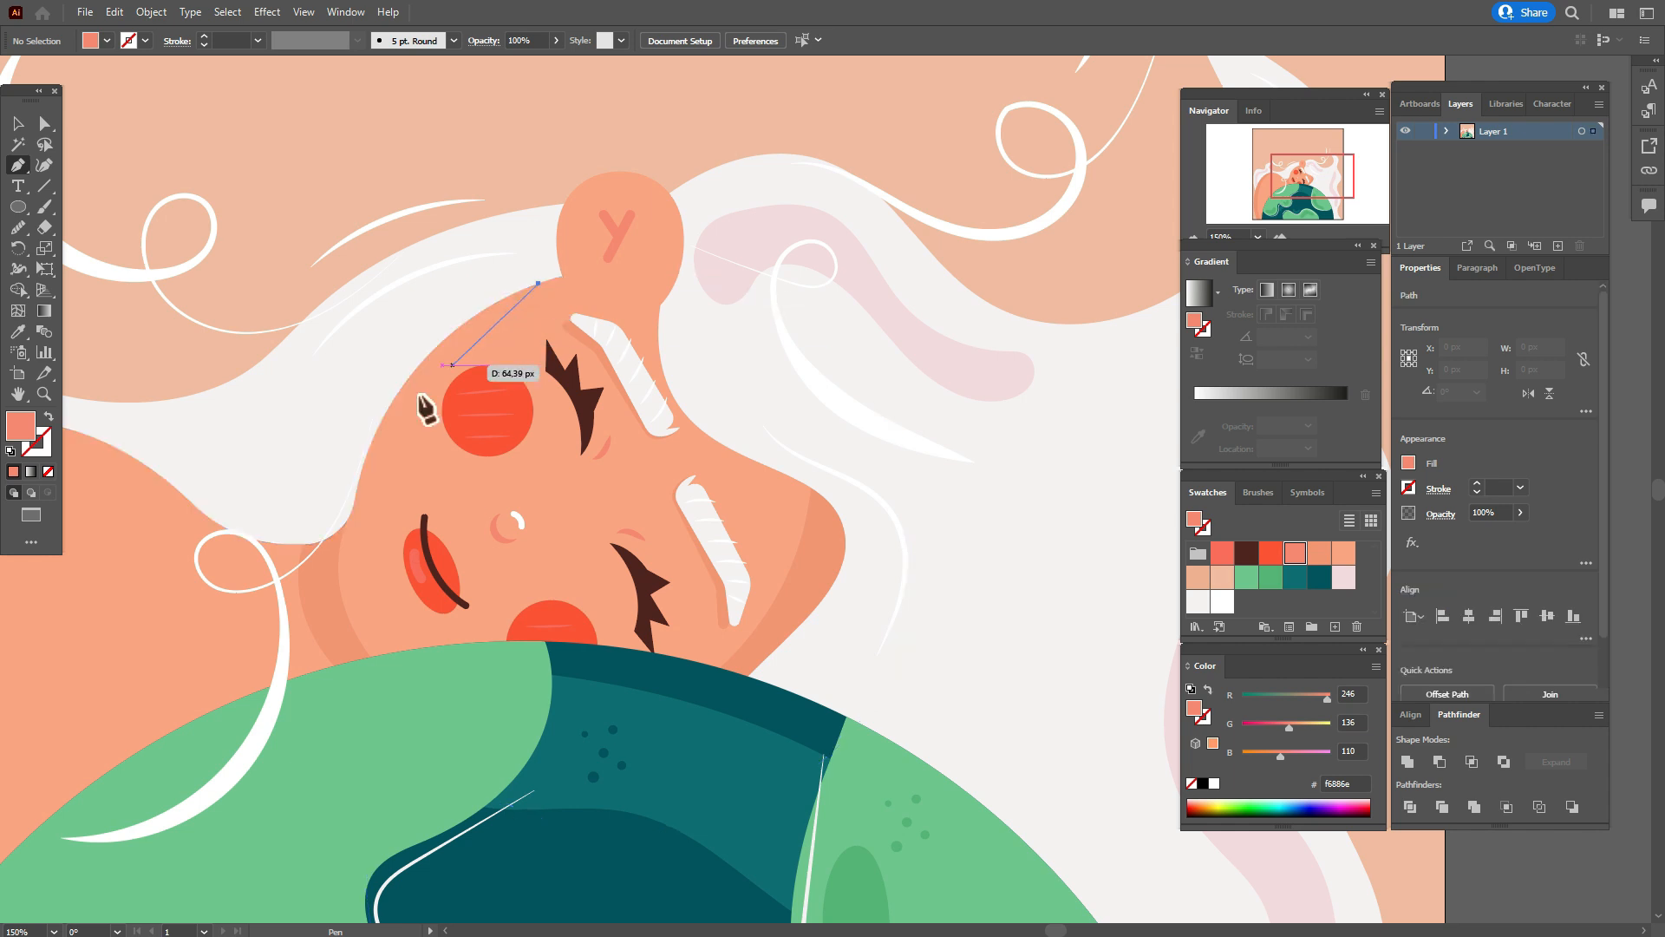
{"action": "left_click_drag", "start_coordinate": [359, 474], "coordinate": [322, 621]}
{"action": "left_click", "coordinate": [49, 418]}
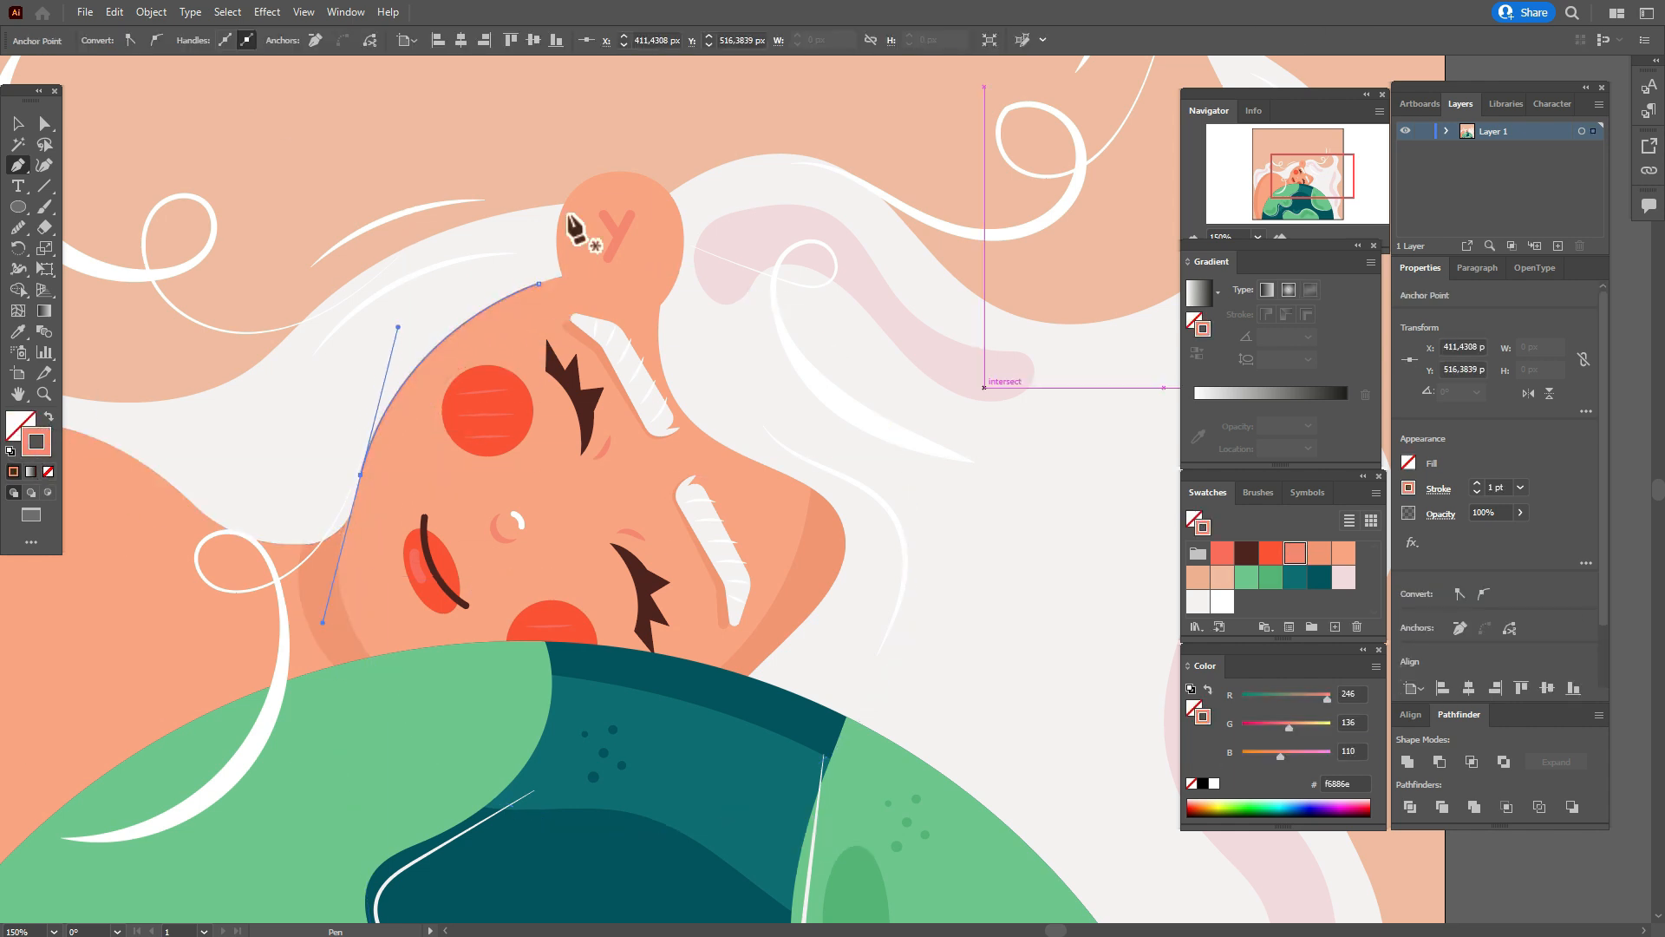
{"action": "type", "text": "2"}
{"action": "key", "text": "Return"}
{"action": "double_click", "coordinate": [1490, 486]}
{"action": "type", "text": "3"}
{"action": "key", "text": "Return"}
Draw a curved salmon line along the upper outer edge of the arm and give it a tapered width profile.
{"action": "mouse_move", "coordinate": [316, 584]}
{"action": "left_mouse_down"}
{"action": "mouse_move", "coordinate": [405, 535]}
{"action": "mouse_move", "coordinate": [693, 458]}
{"action": "left_mouse_up"}
{"action": "left_click", "coordinate": [64, 606]}
{"action": "left_click_drag", "start_coordinate": [368, 296], "coordinate": [579, 280]}
{"action": "left_click", "coordinate": [1439, 488]}
{"action": "left_click", "coordinate": [1399, 758]}
{"action": "left_click", "coordinate": [1340, 642]}
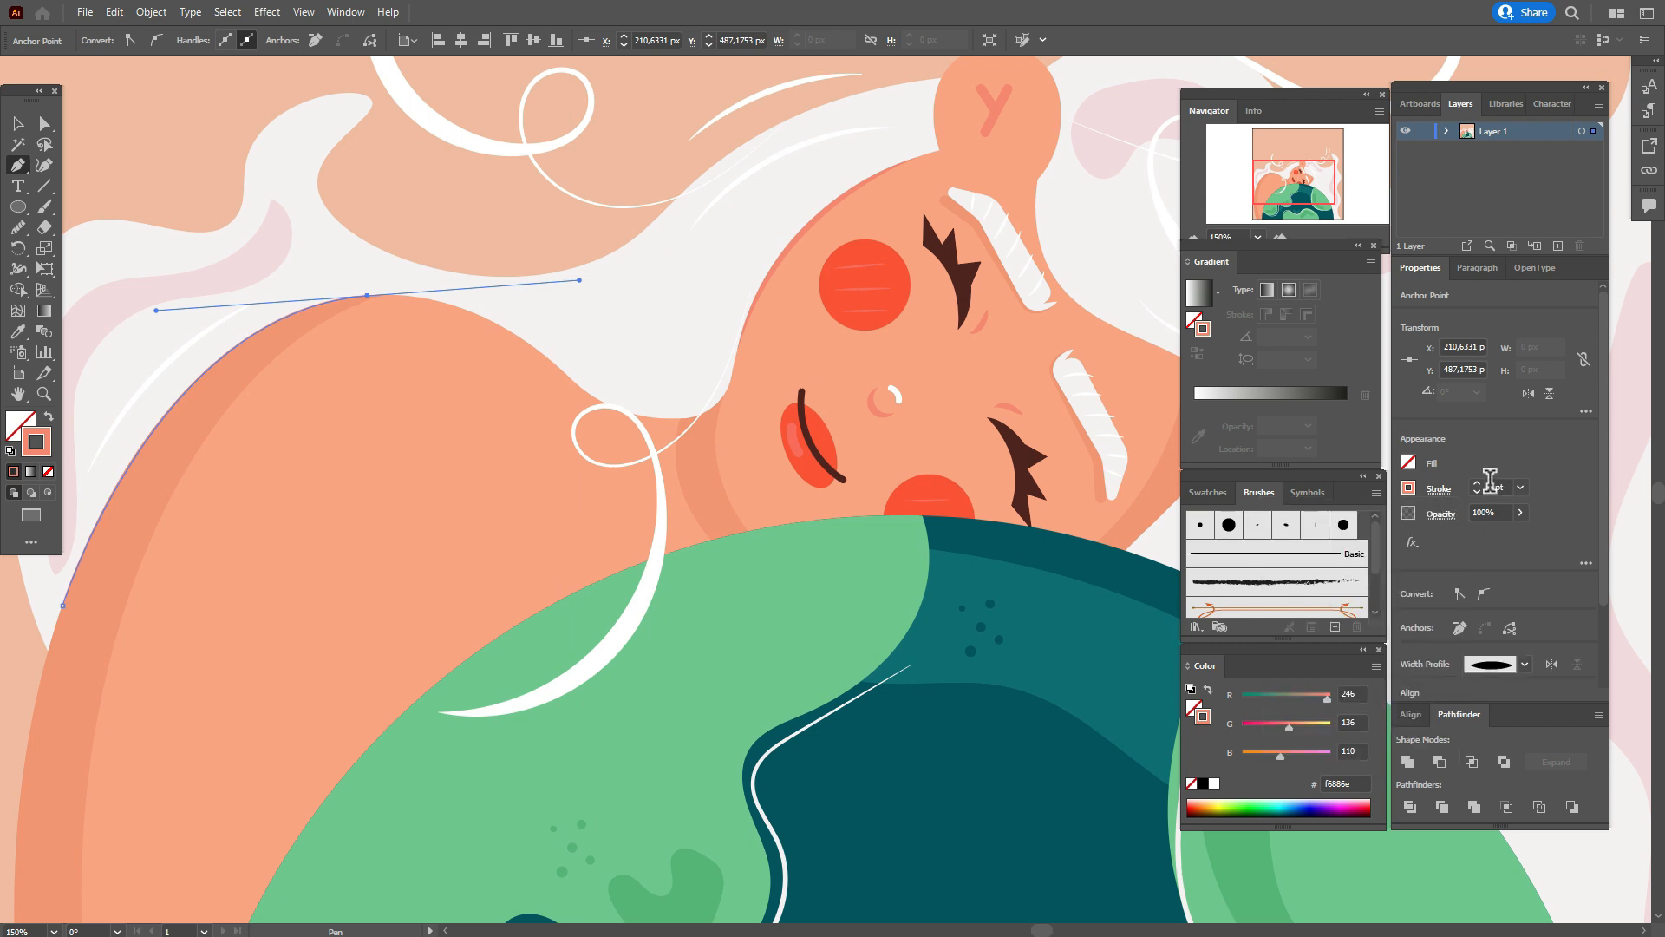
Draw a curved salmon crease on the arm beside the globe with a 5 pt stroke and a tapered width profile.
{"action": "left_click_drag", "start_coordinate": [466, 646], "coordinate": [532, 505]}
{"action": "key", "text": "p"}
{"action": "left_click", "coordinate": [358, 435]}
{"action": "left_click_drag", "start_coordinate": [395, 672], "coordinate": [472, 787]}
{"action": "double_click", "coordinate": [1494, 488]}
{"action": "type", "text": "3"}
{"action": "key", "text": "Return"}
{"action": "left_click", "coordinate": [1439, 488]}
{"action": "left_click", "coordinate": [1357, 758]}
{"action": "left_click", "coordinate": [1340, 576]}
{"action": "left_click_drag", "start_coordinate": [1503, 487], "coordinate": [1467, 483]}
{"action": "type", "text": "5v"}
Add a slightly smaller white copy of the arm crease along the original line.
{"action": "left_click_drag", "start_coordinate": [346, 518], "coordinate": [369, 539]}
{"action": "left_click", "coordinate": [1207, 492]}
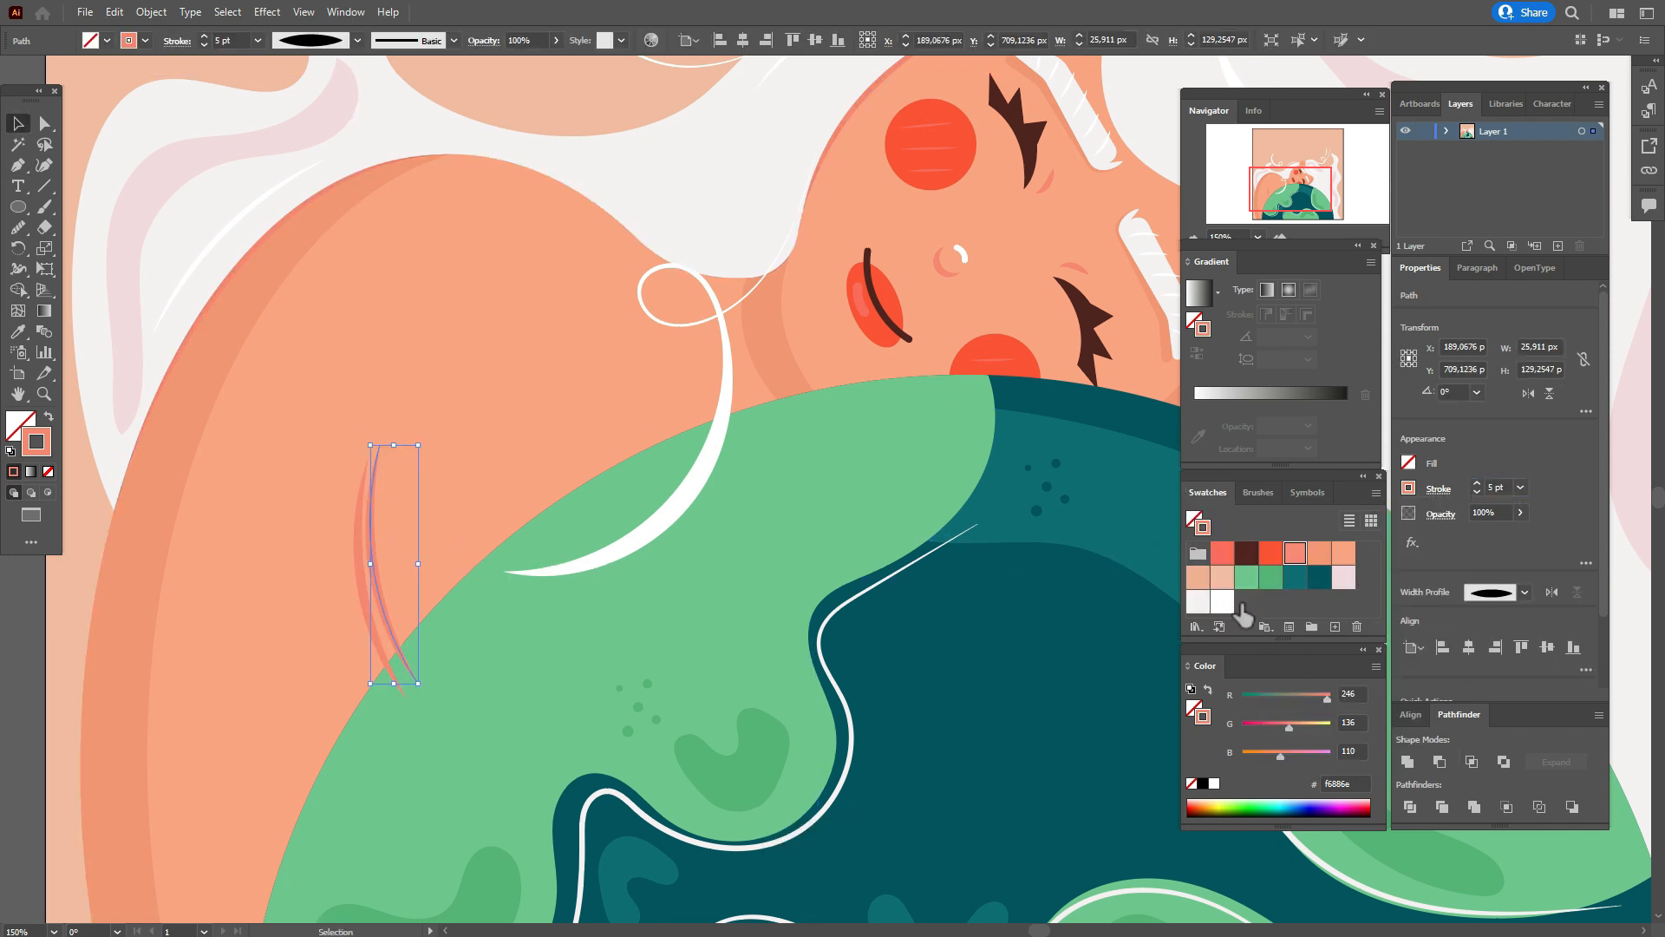
{"action": "left_click", "coordinate": [1223, 602]}
{"action": "left_click_drag", "start_coordinate": [417, 680], "coordinate": [401, 645]}
{"action": "left_click_drag", "start_coordinate": [375, 533], "coordinate": [385, 643]}
Copy the group of small dots from the green land onto the arm and recolor it with the arm's shadow color.
{"action": "left_click", "coordinate": [584, 599]}
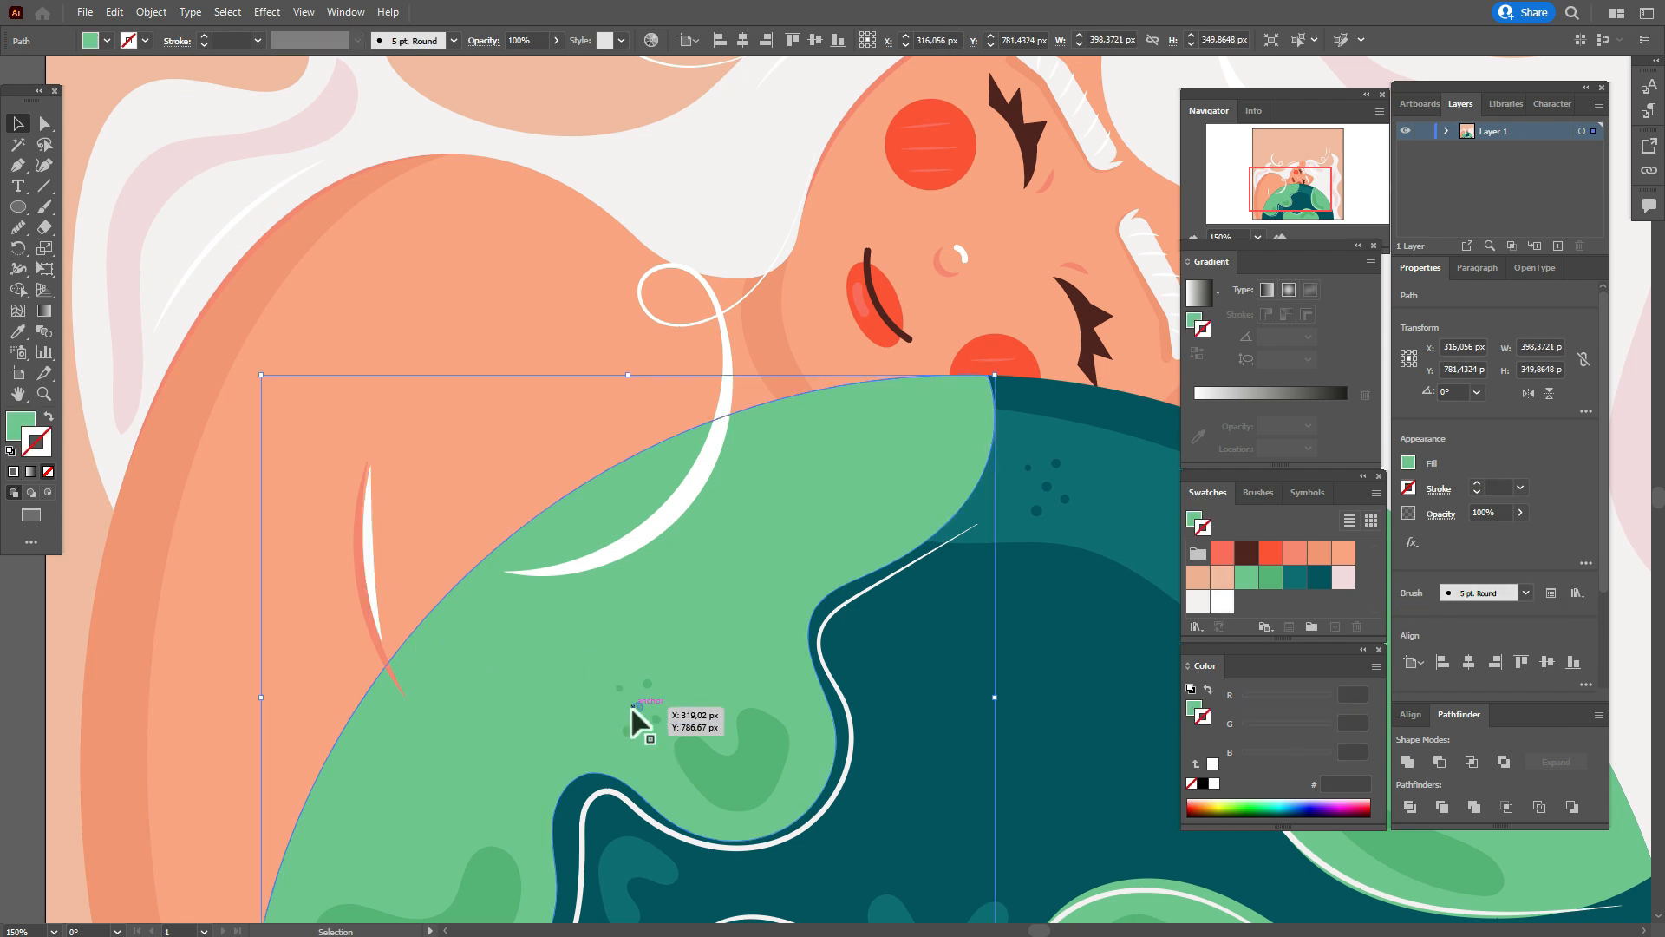
{"action": "left_click_drag", "start_coordinate": [637, 707], "coordinate": [330, 465]}
{"action": "left_click", "coordinate": [18, 333]}
{"action": "left_click", "coordinate": [198, 379]}
Place a second copy of the peach dots lower on the arm.
{"action": "key", "text": "v"}
{"action": "left_click", "coordinate": [18, 396]}
{"action": "left_click_drag", "start_coordinate": [382, 555], "coordinate": [431, 333]}
{"action": "left_click_drag", "start_coordinate": [380, 243], "coordinate": [249, 731]}
{"action": "left_click", "coordinate": [18, 395]}
{"action": "left_click_drag", "start_coordinate": [555, 295], "coordinate": [266, 658]}
Draw a white curved highlight along the upper edge of the head with a 3 pt tapered stroke.
{"action": "left_click", "coordinate": [18, 124]}
{"action": "left_click", "coordinate": [129, 685]}
{"action": "left_click", "coordinate": [18, 167]}
{"action": "left_click", "coordinate": [688, 200]}
{"action": "left_click_drag", "start_coordinate": [594, 319], "coordinate": [575, 391]}
{"action": "key", "text": "Escape"}
{"action": "left_click", "coordinate": [1439, 489]}
{"action": "left_click", "coordinate": [1356, 756]}
{"action": "left_click", "coordinate": [1345, 585]}
{"action": "double_click", "coordinate": [1494, 487]}
{"action": "key", "text": "Escape"}
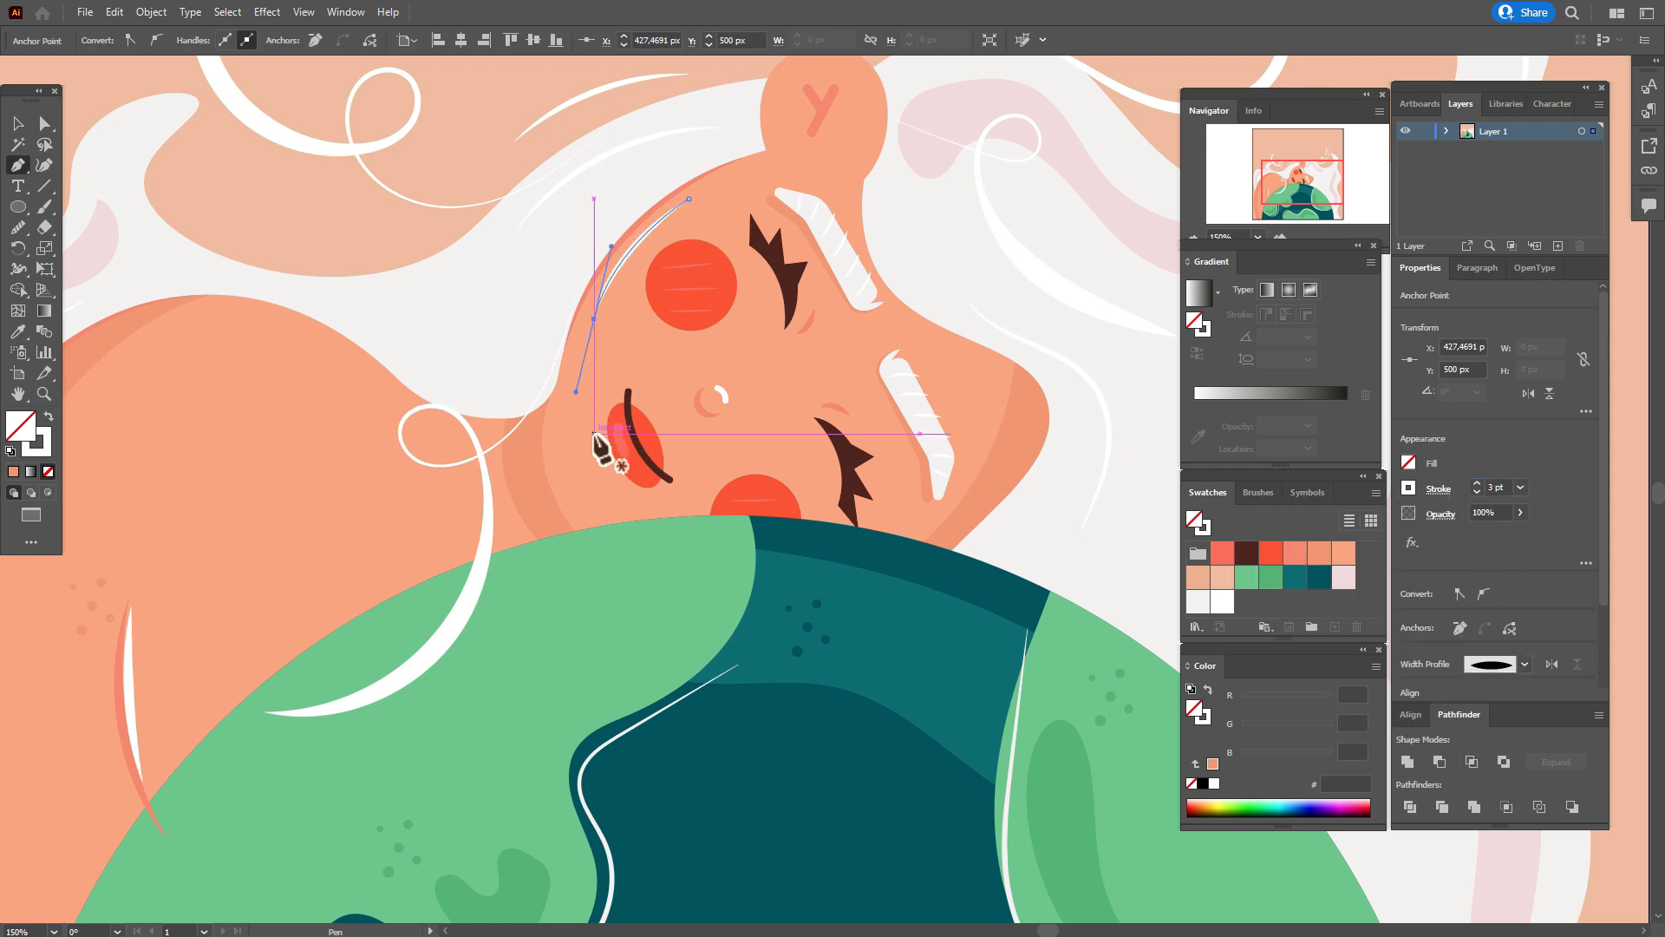
Draw a curved line along the lower edge of the face near the mouth with a 3 pt tapered stroke.
{"action": "left_click", "coordinate": [564, 383]}
{"action": "left_click_drag", "start_coordinate": [584, 515], "coordinate": [641, 559]}
{"action": "key", "text": "Escape"}
{"action": "left_click", "coordinate": [1257, 492]}
{"action": "double_click", "coordinate": [1493, 486]}
{"action": "type", "text": "3"}
{"action": "key", "text": "Return"}
{"action": "left_click", "coordinate": [1439, 490]}
{"action": "left_click", "coordinate": [1356, 756]}
{"action": "left_click", "coordinate": [1345, 585]}
{"action": "key", "text": "Escape"}
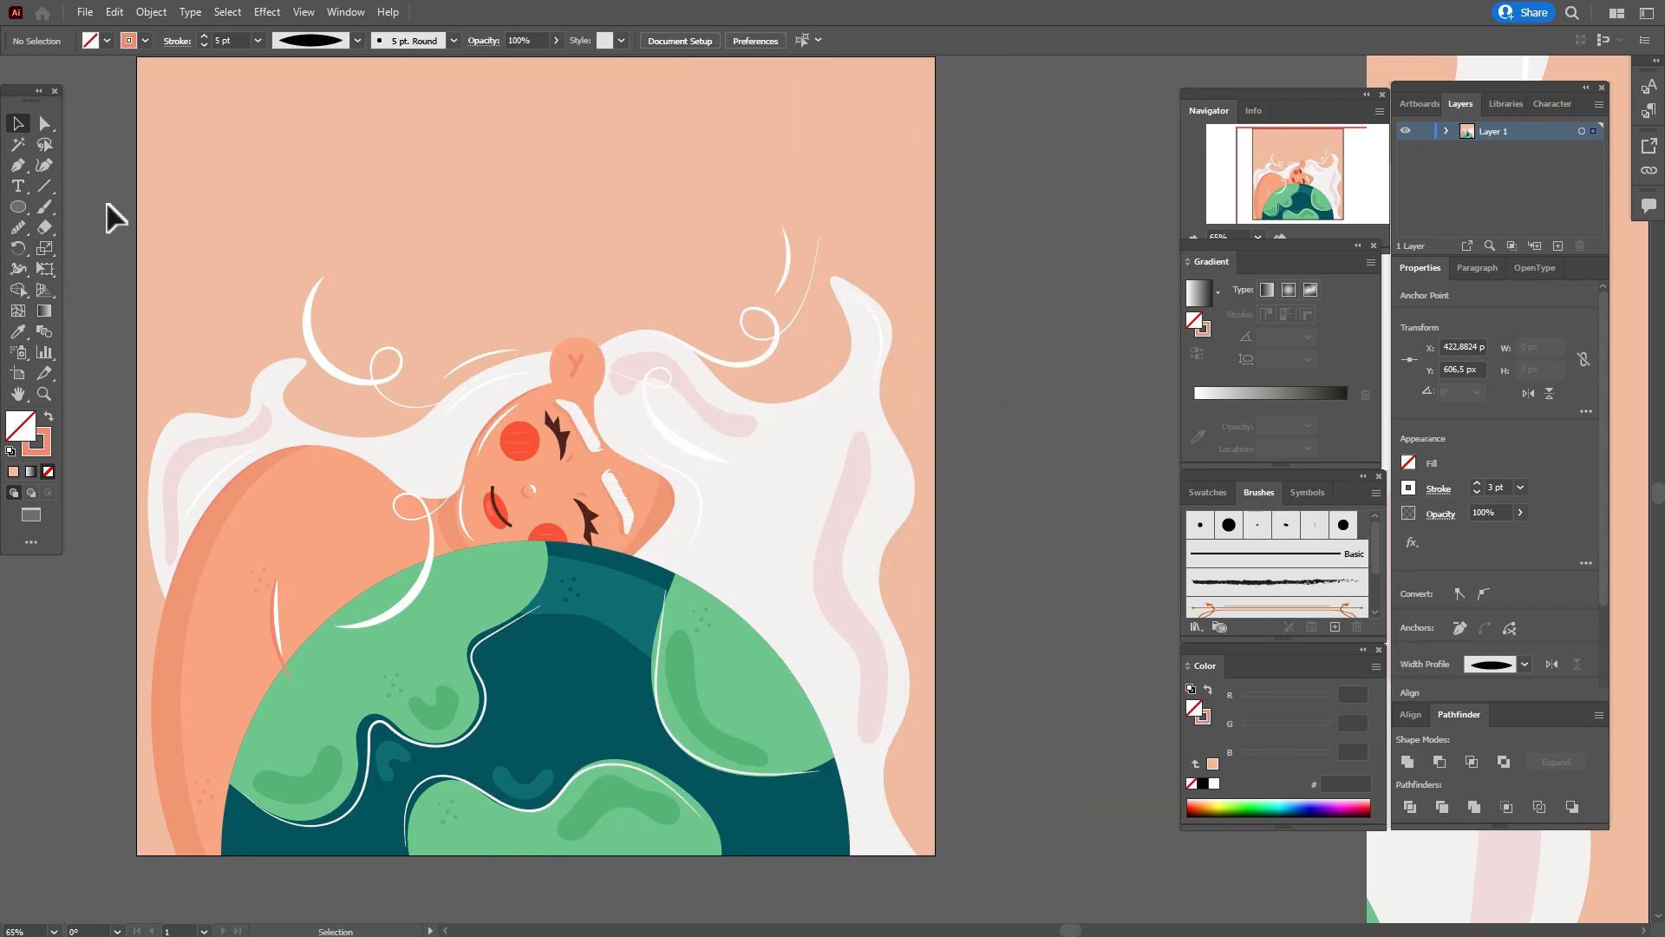
Select the artwork together with the white arm highlight and send the selection to the back.
{"action": "left_click_drag", "start_coordinate": [108, 189], "coordinate": [844, 469]}
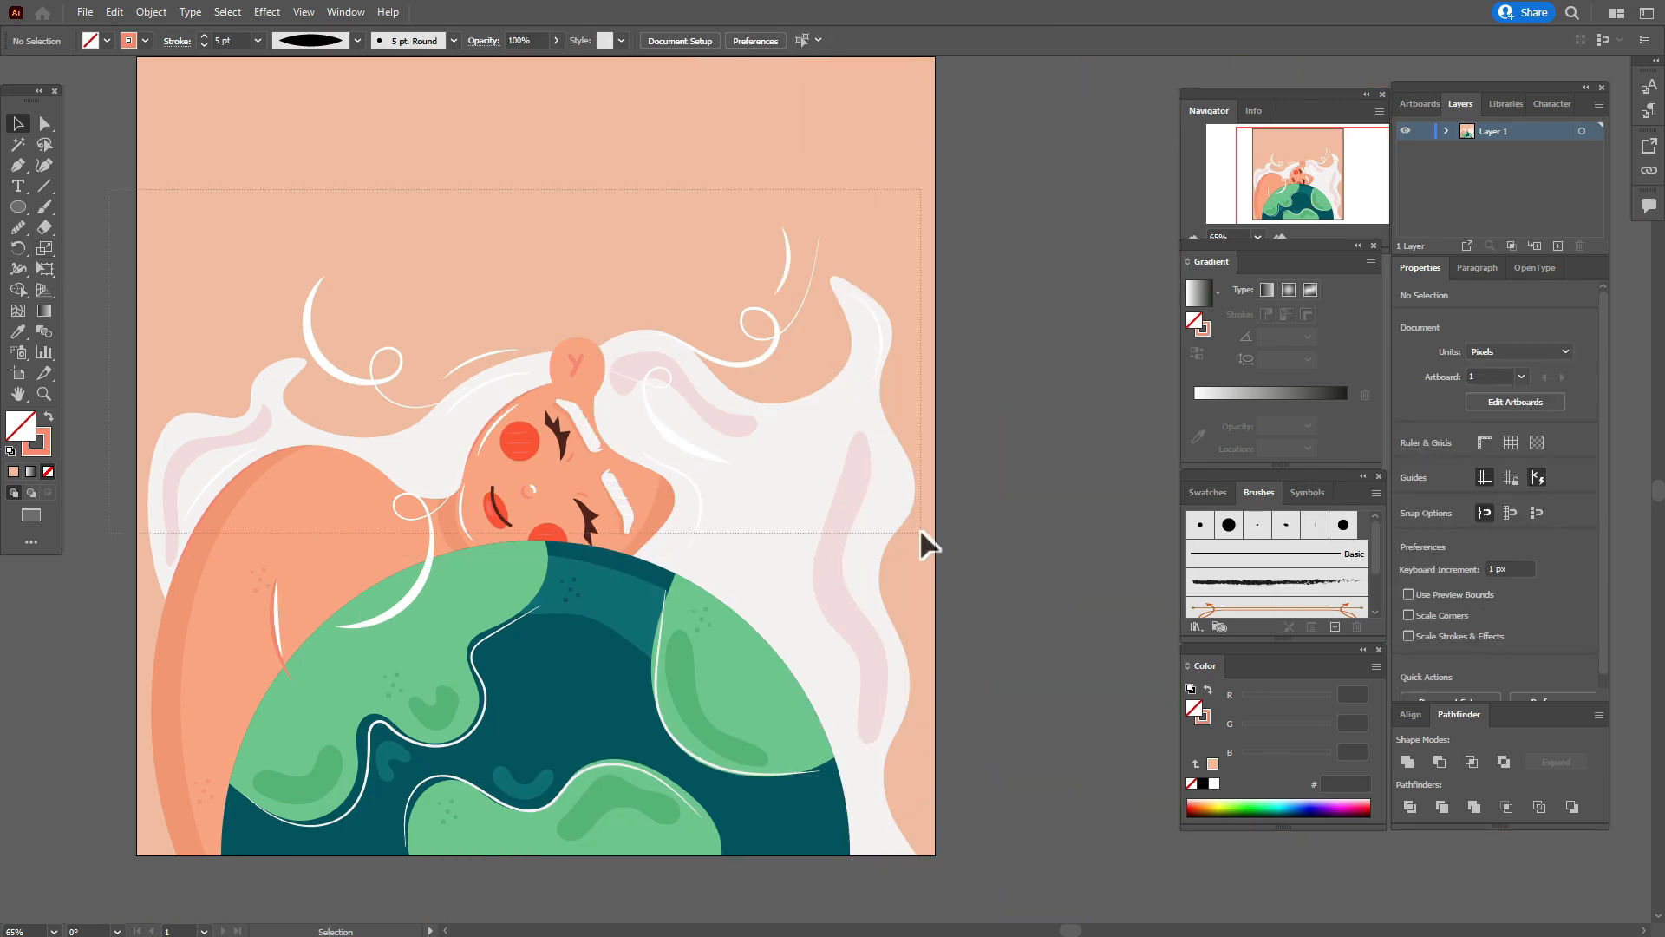
{"action": "left_click_drag", "start_coordinate": [921, 532], "coordinate": [921, 535]}
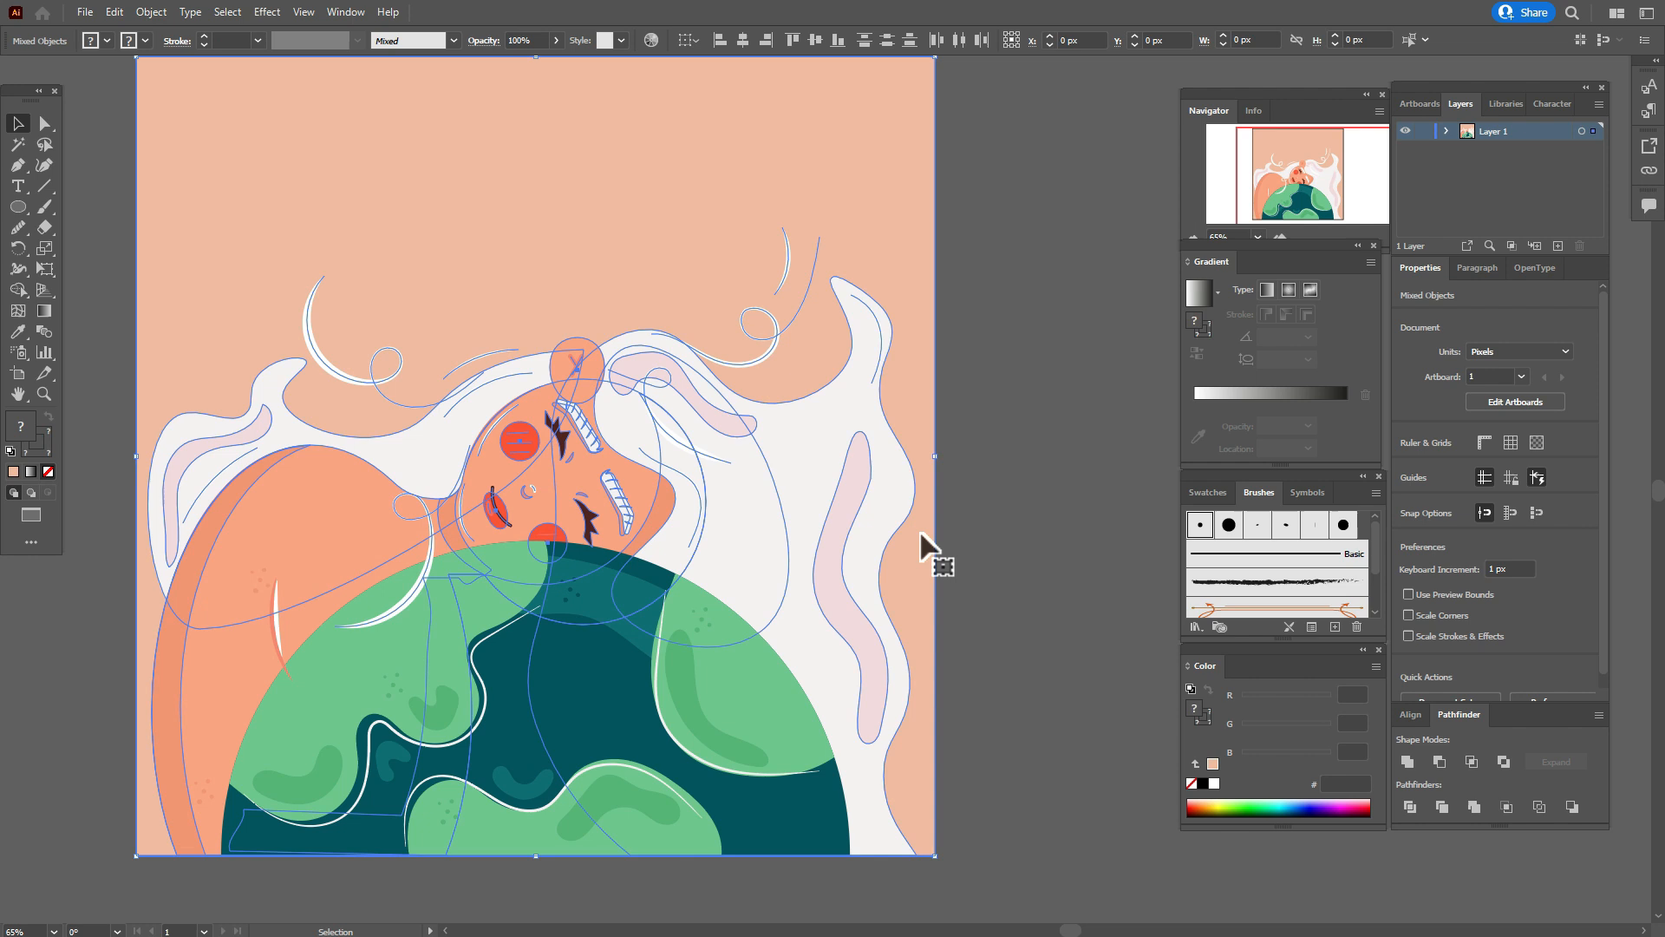
{"action": "left_click", "coordinate": [279, 637], "text": "shift"}
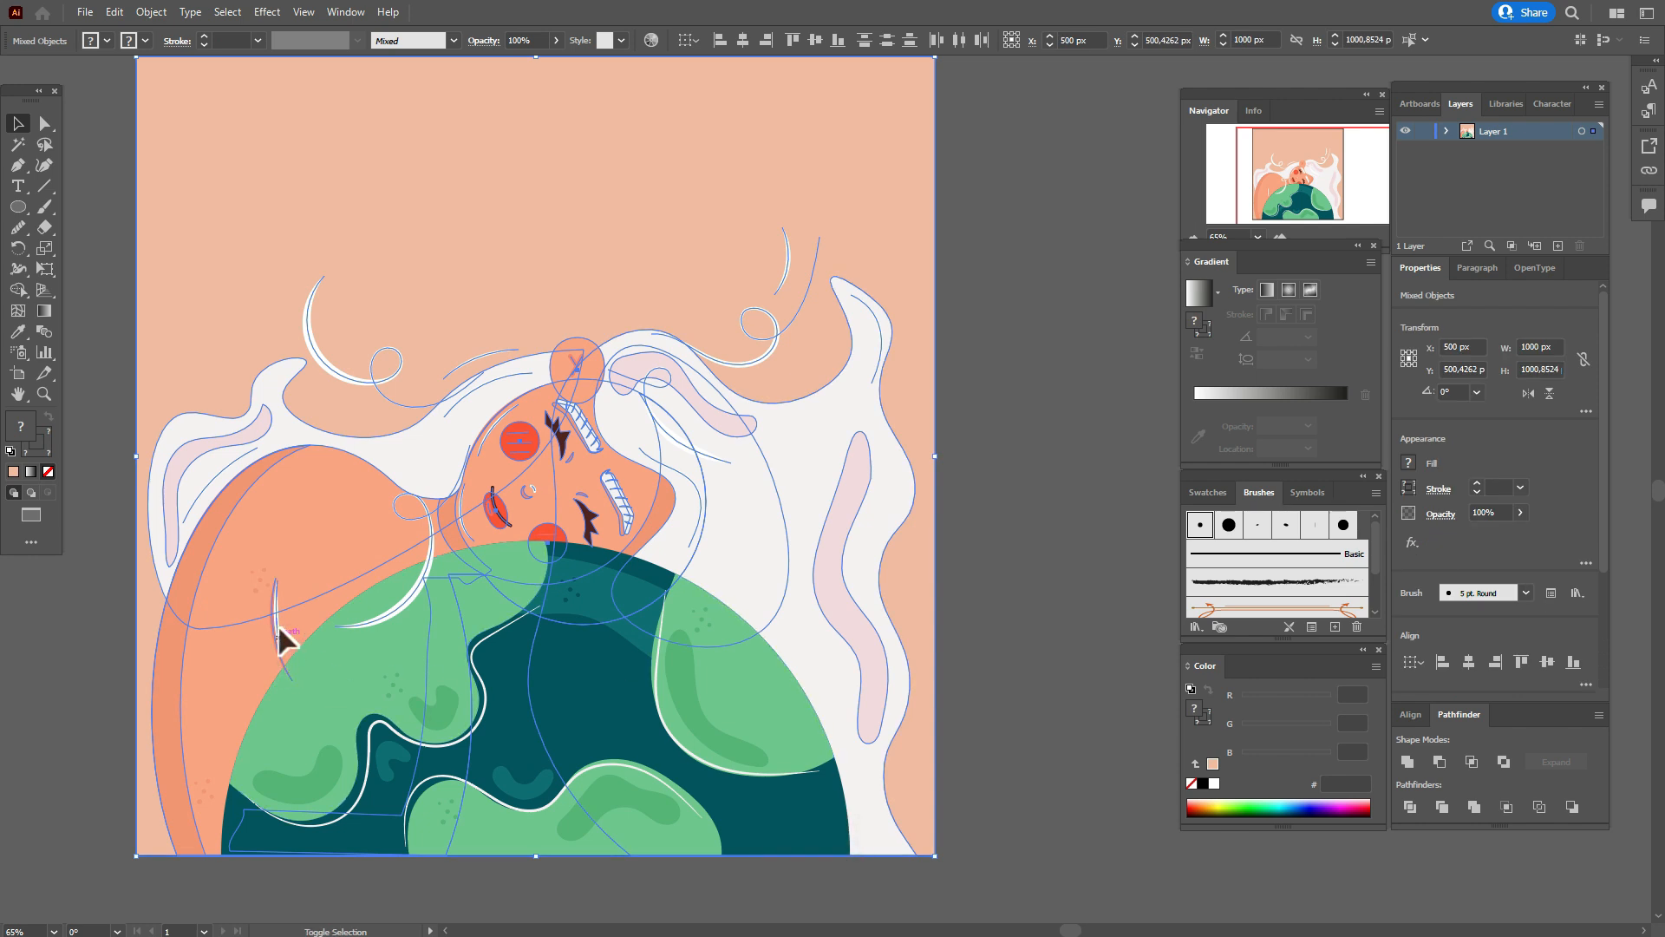
{"action": "right_click", "coordinate": [902, 505]}
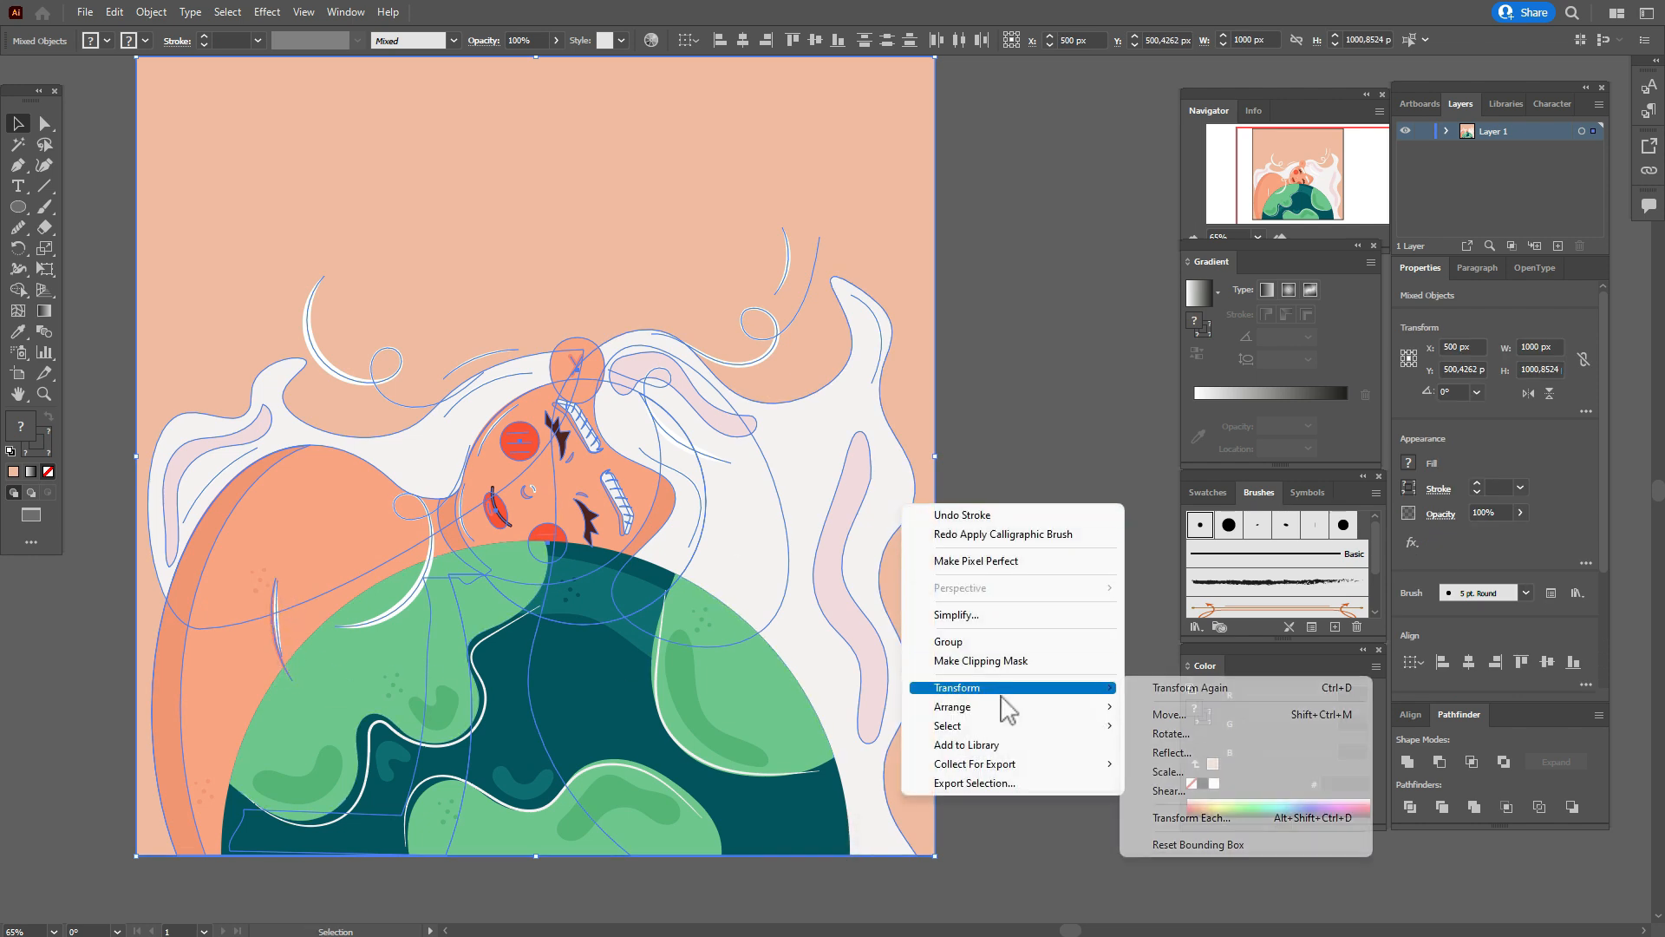
{"action": "mouse_move", "coordinate": [1041, 707]}
{"action": "left_click", "coordinate": [1181, 764]}
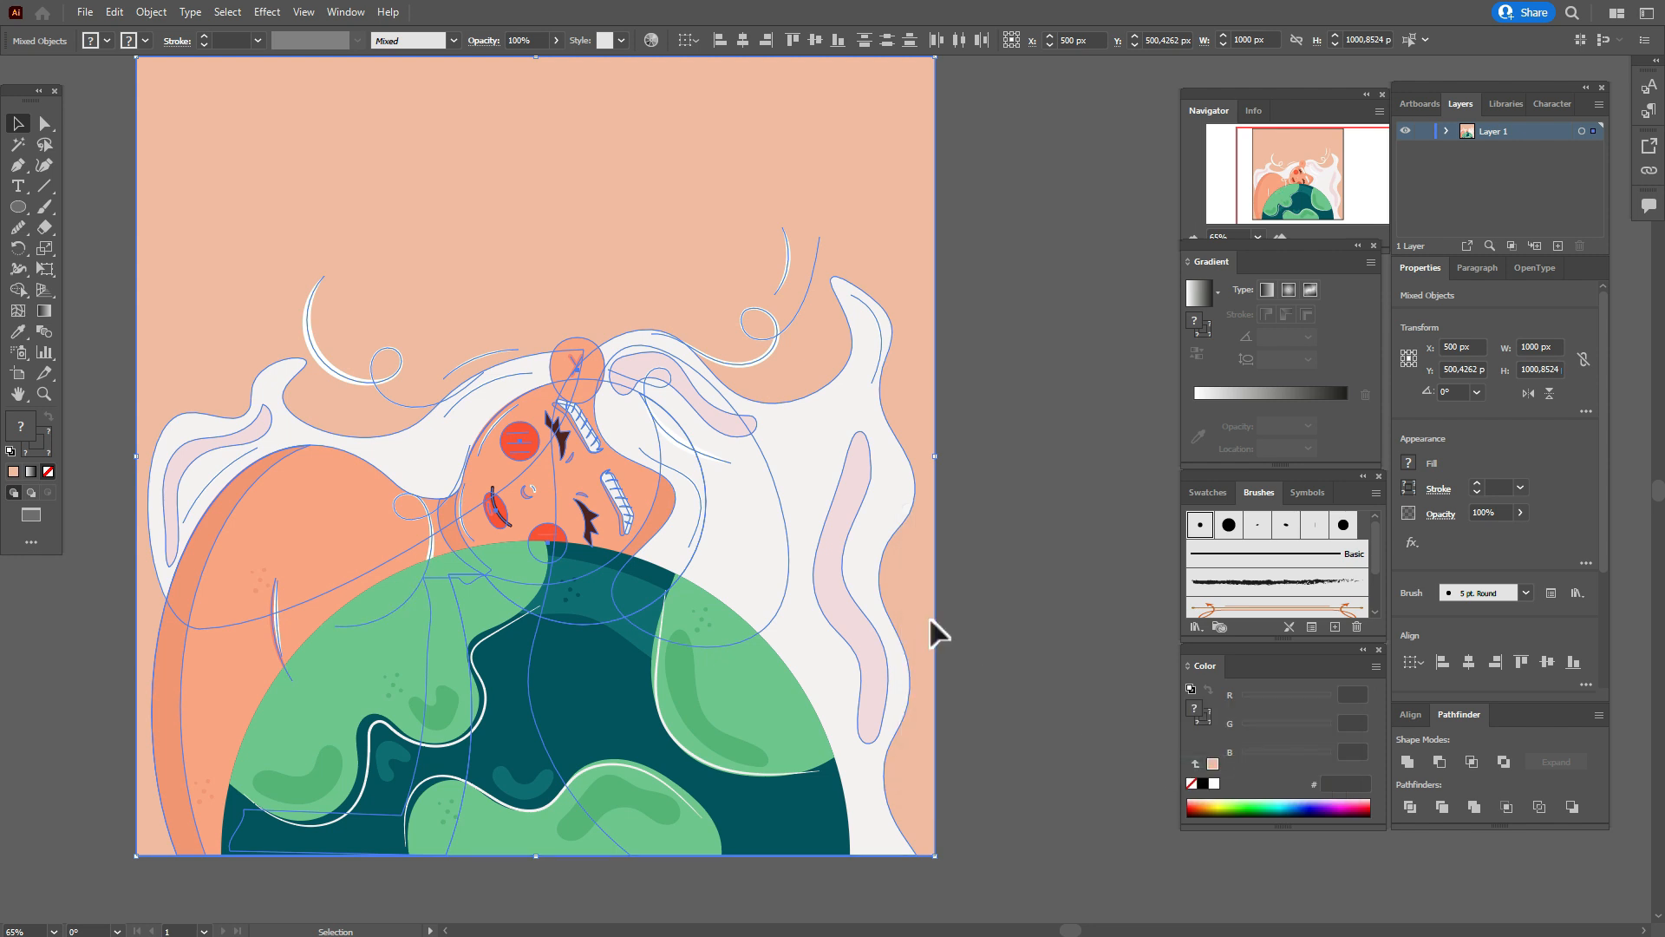
Bring the looped white hair strand beside the shoulder to the front of the artwork.
{"action": "left_click", "coordinate": [1005, 624]}
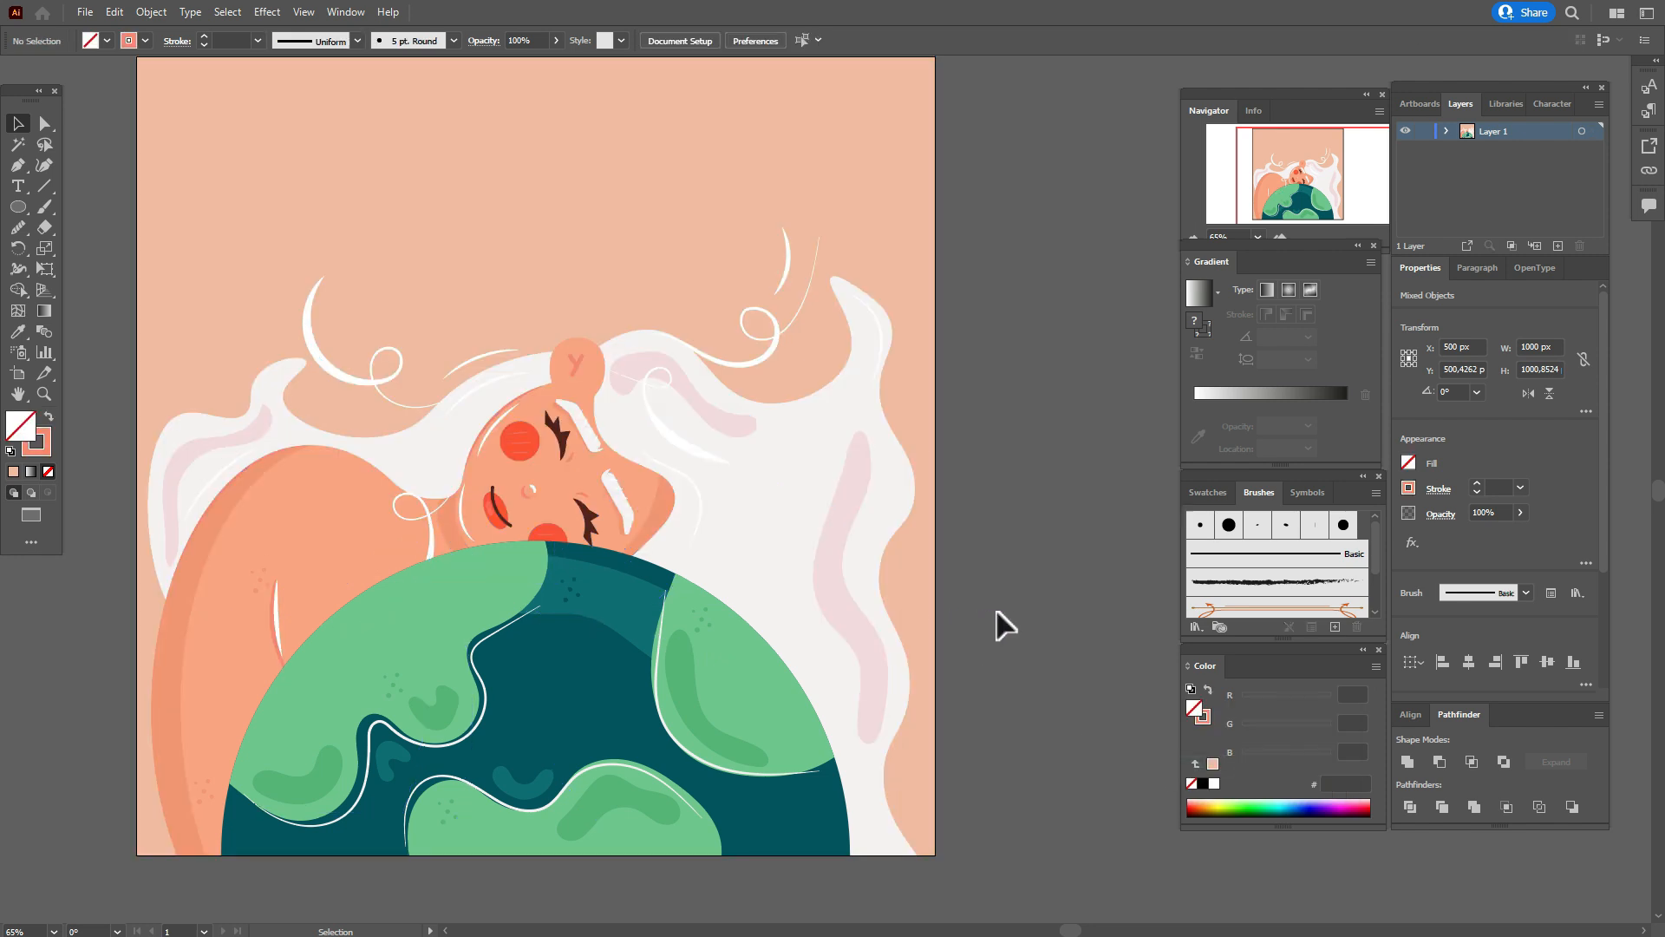
{"action": "left_click", "coordinate": [433, 549]}
{"action": "right_click", "coordinate": [433, 550]}
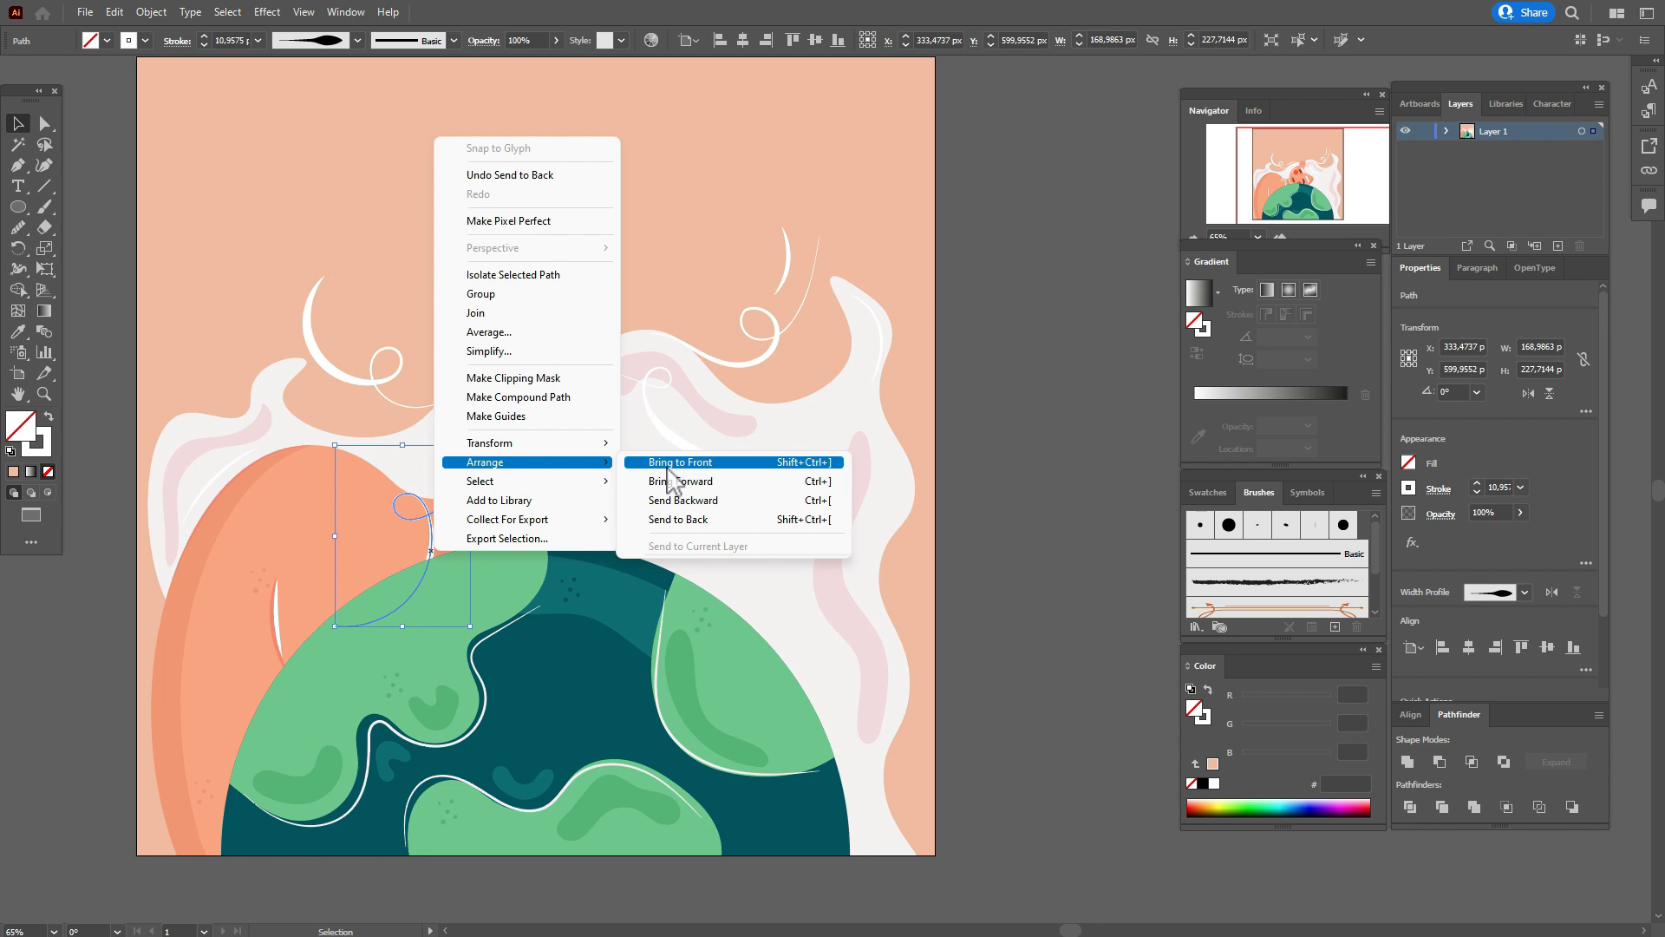
{"action": "left_click", "coordinate": [671, 464]}
{"action": "left_click", "coordinate": [1077, 534]}
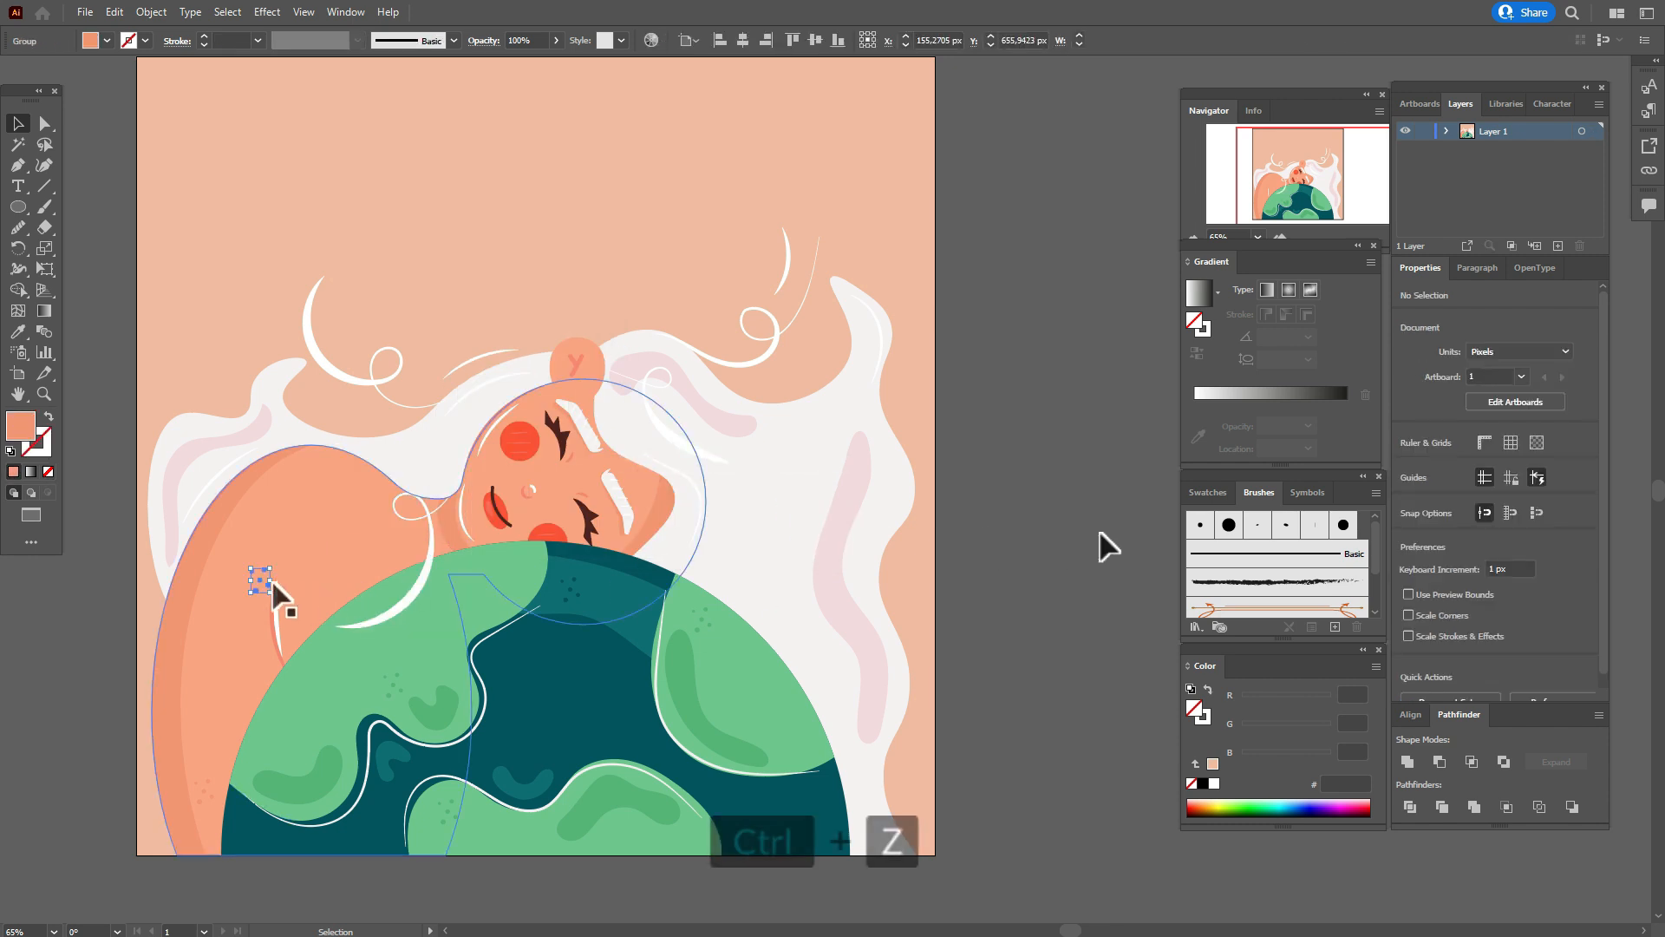
Copy the arm's skin dots onto the hair beside the face in pale pink f3dade, and duplicate them on the hair right of the globe.
{"action": "left_click_drag", "start_coordinate": [273, 582], "coordinate": [427, 469]}
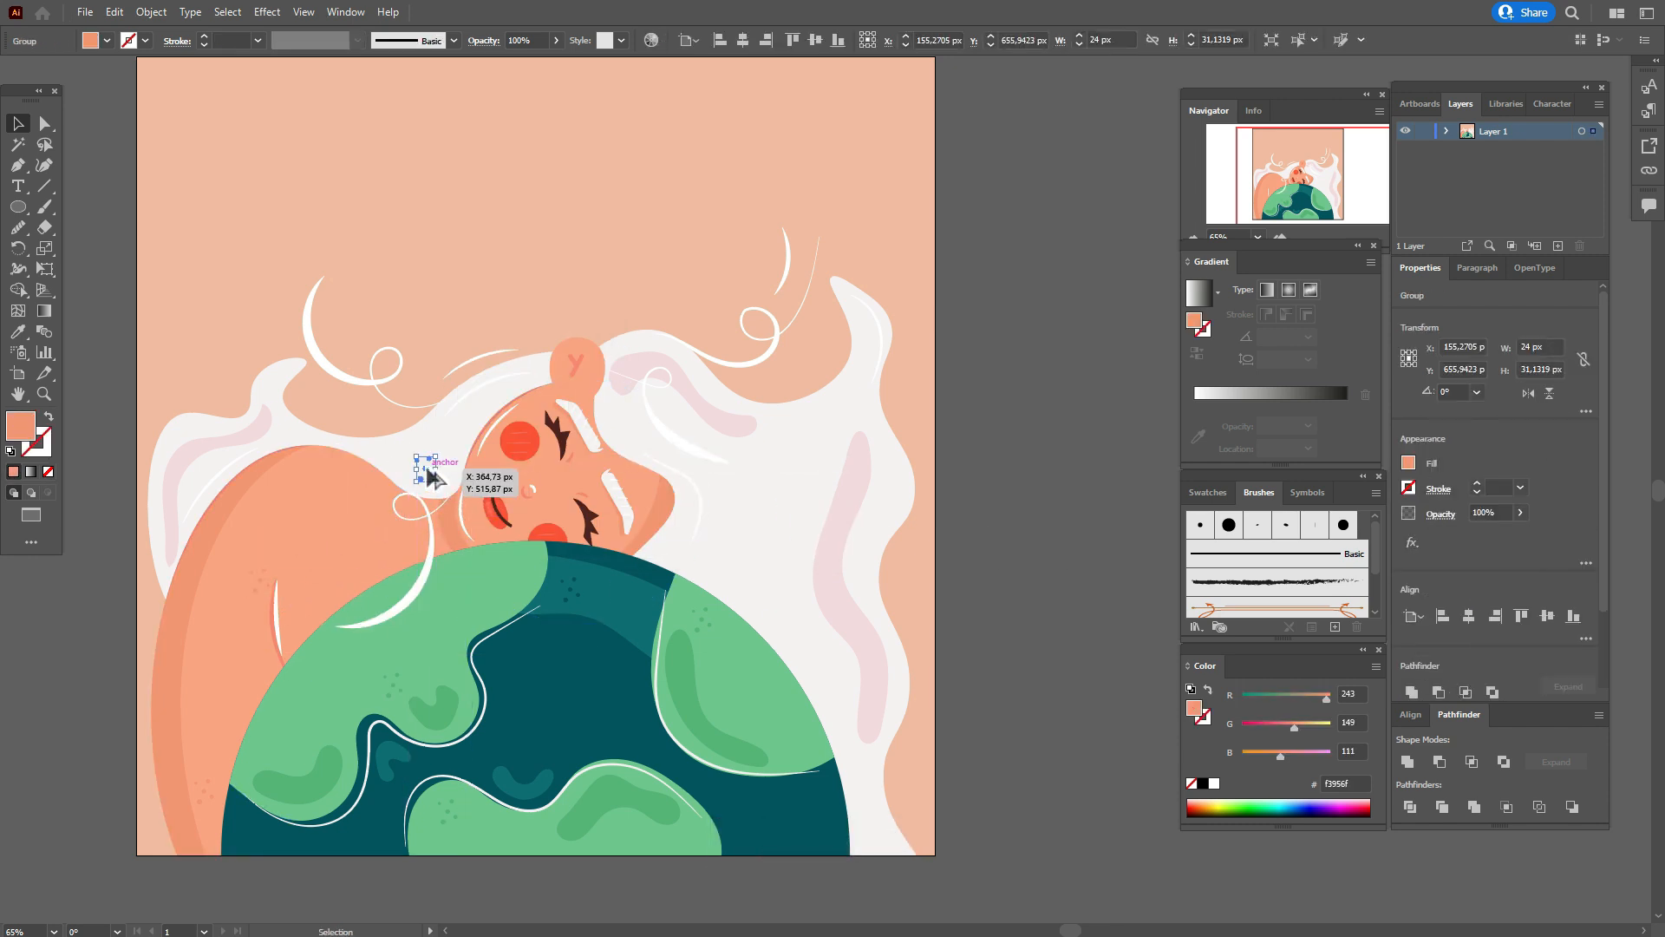
{"action": "left_click", "coordinate": [1208, 492]}
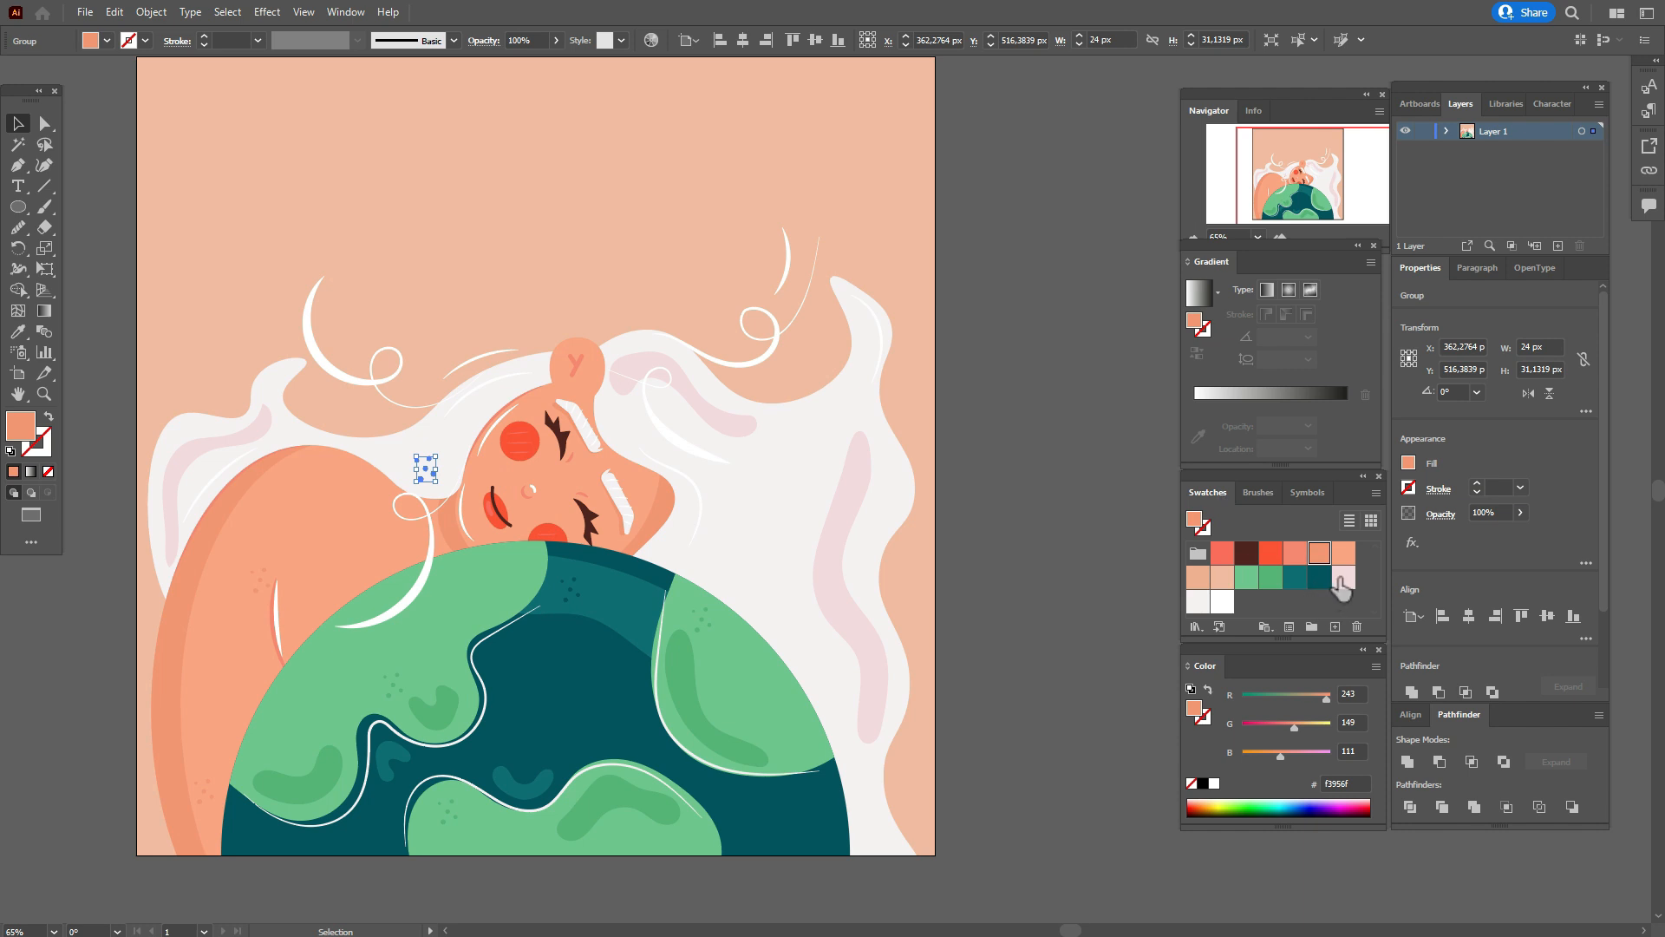
{"action": "left_click", "coordinate": [1344, 577]}
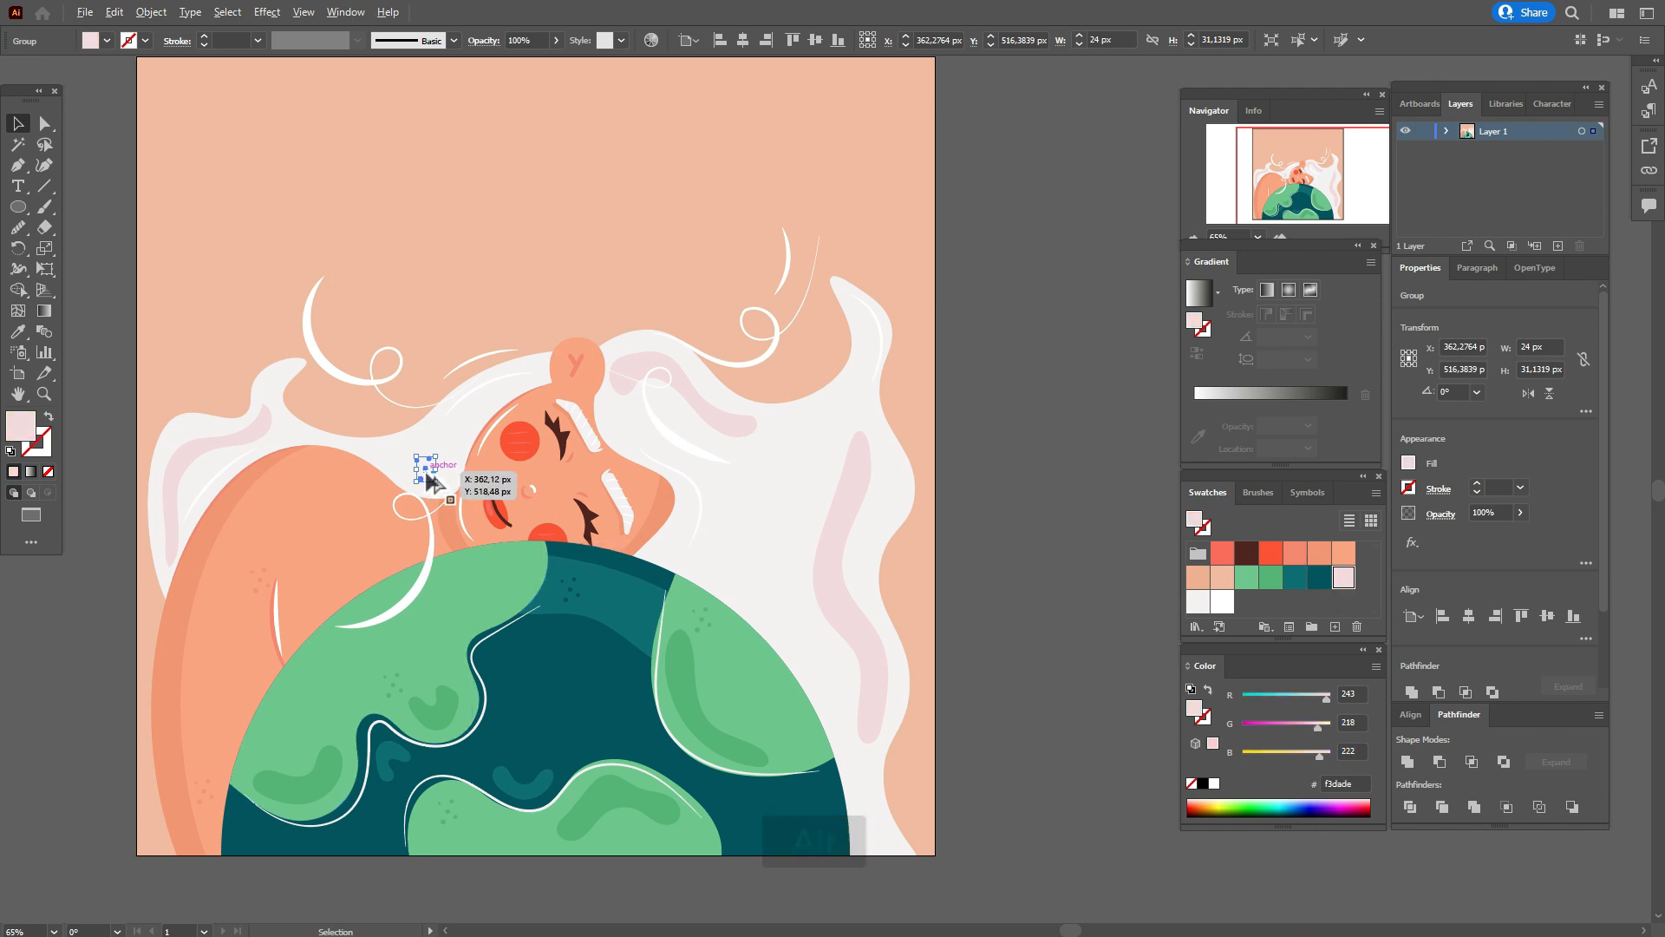
{"action": "left_click_drag", "start_coordinate": [428, 480], "coordinate": [808, 640]}
{"action": "left_click", "coordinate": [997, 613]}
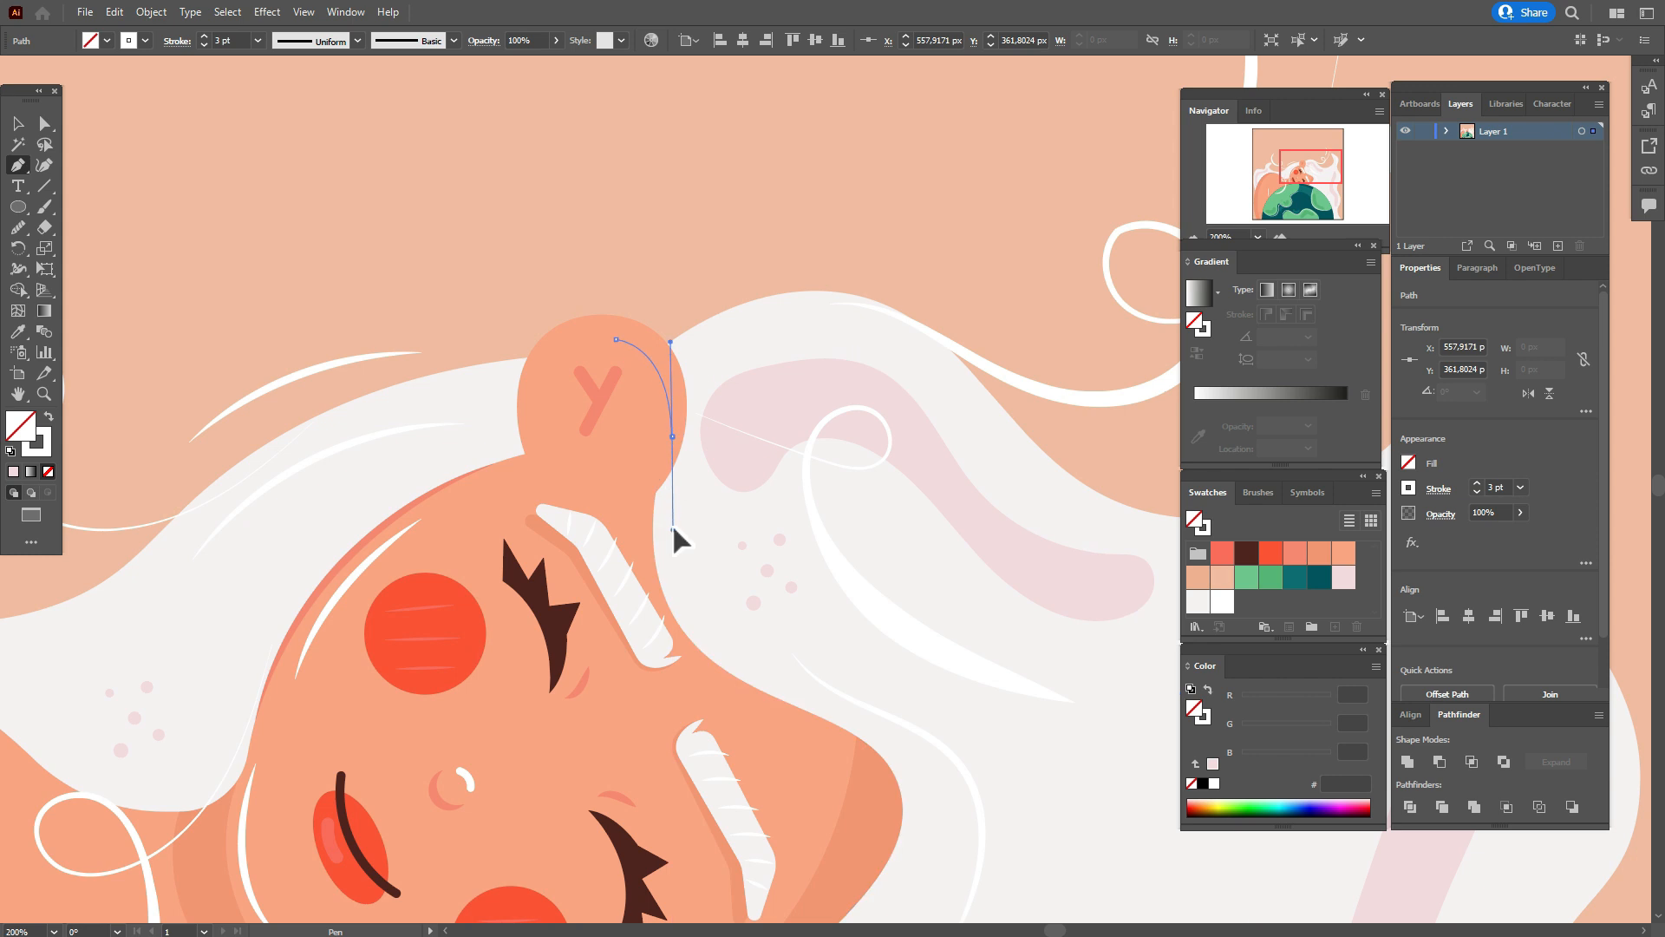
Draw a white curved highlight inside the ear's right edge with a 3 pt tapered stroke.
{"action": "left_click_drag", "start_coordinate": [673, 526], "coordinate": [673, 531]}
{"action": "left_click", "coordinate": [1437, 489]}
{"action": "left_click", "coordinate": [1390, 766]}
{"action": "left_click", "coordinate": [1354, 802]}
{"action": "key", "text": "v"}
{"action": "left_click", "coordinate": [602, 425]}
{"action": "left_click", "coordinate": [602, 425]}
{"action": "left_click", "coordinate": [664, 395], "text": "shift"}
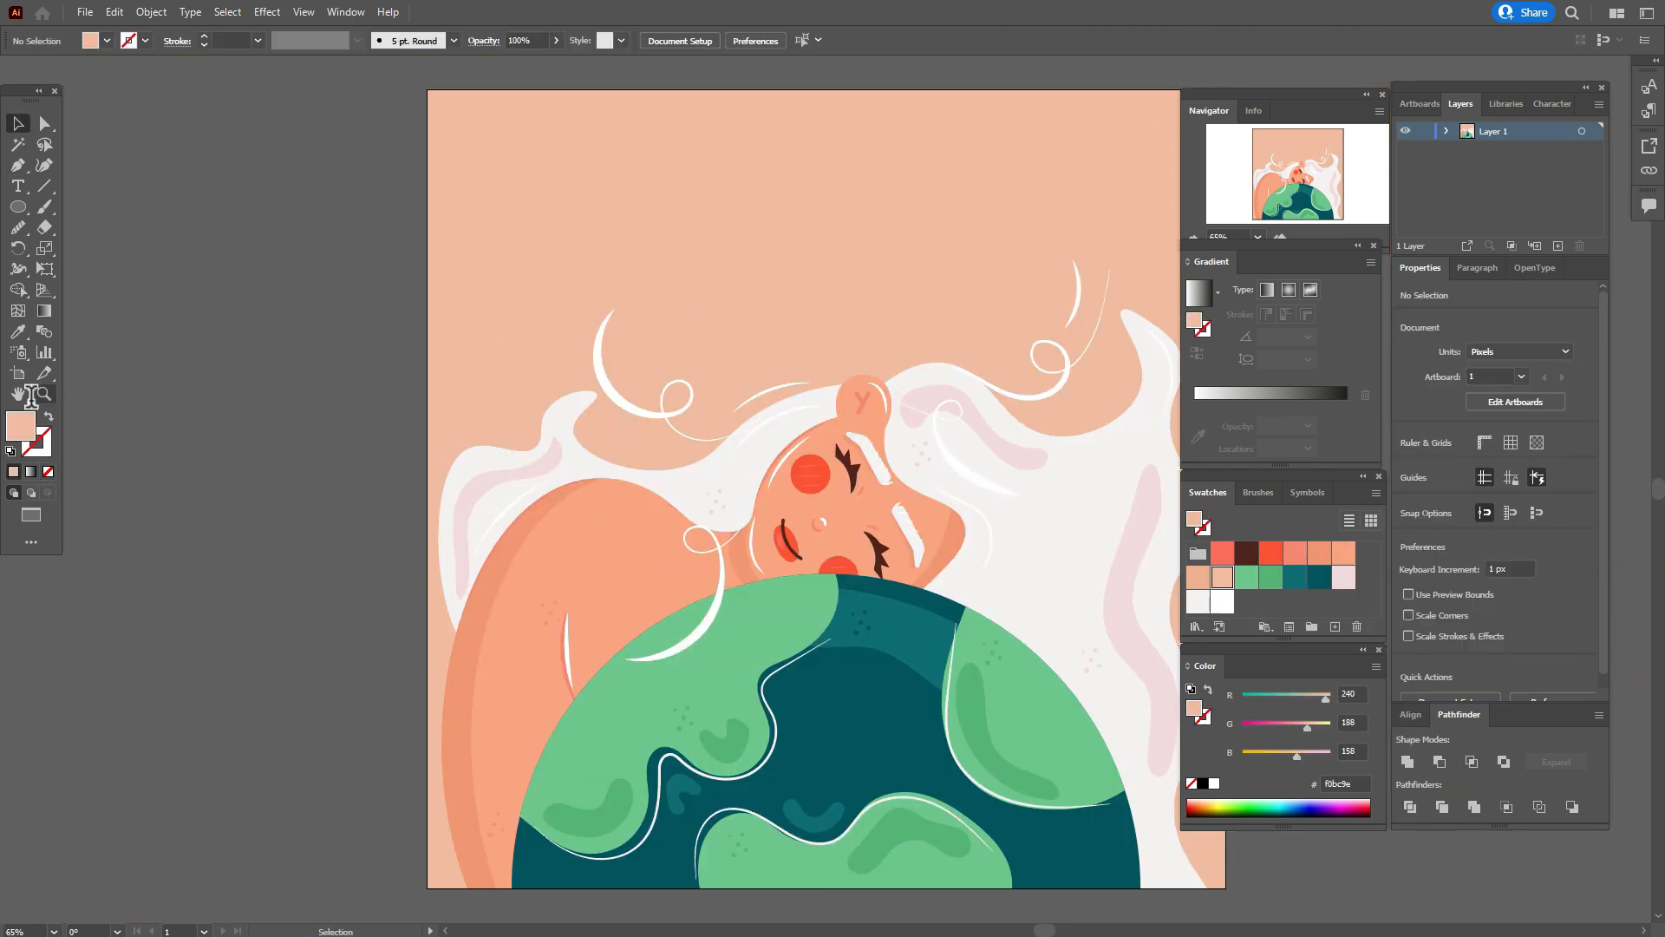
Draw a circle about 788 px across over the middle of the artwork, filled with peach edaf8f.
{"action": "double_click", "coordinate": [21, 394]}
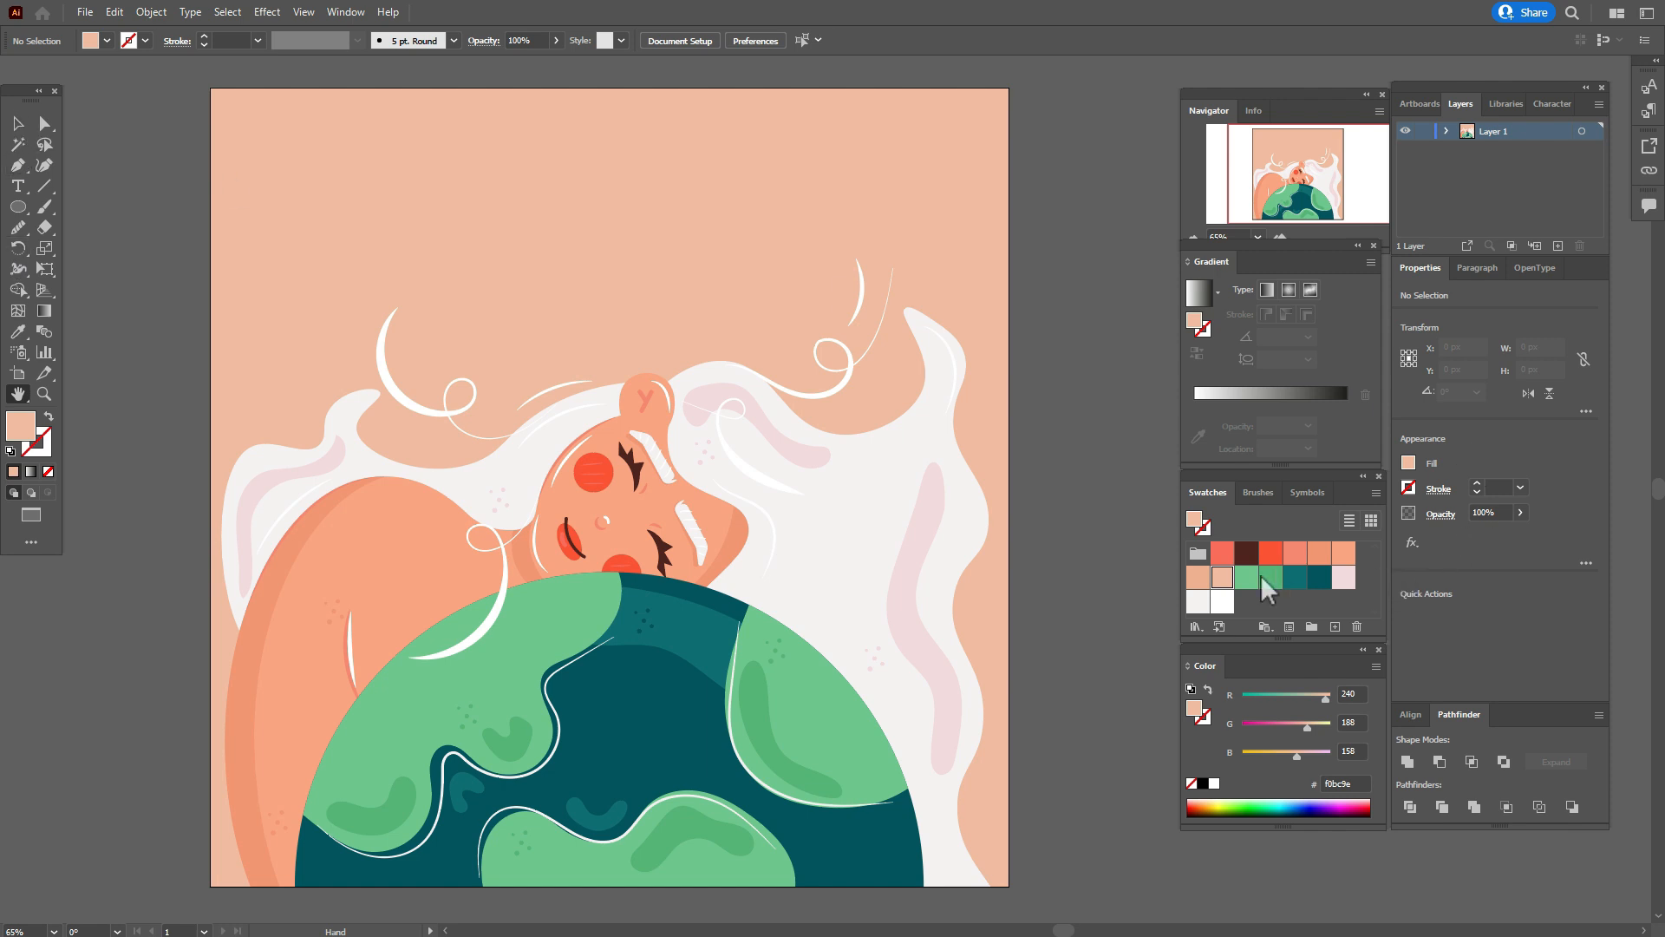
{"action": "left_click", "coordinate": [1198, 577]}
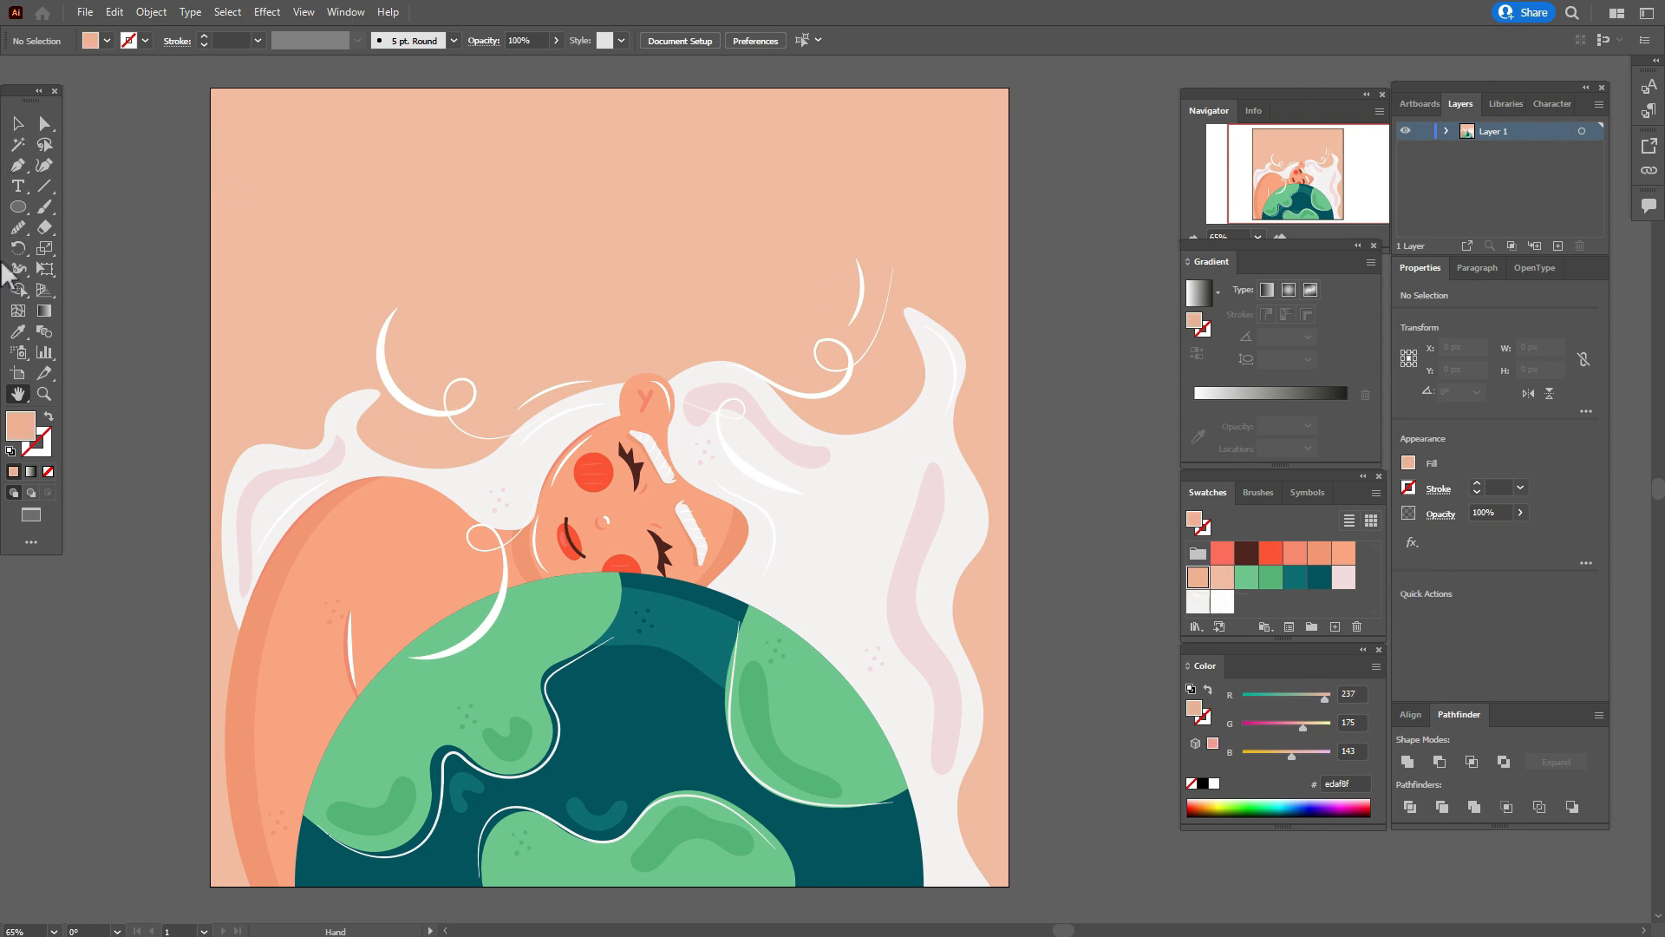
{"action": "left_click", "coordinate": [17, 207]}
{"action": "mouse_move", "coordinate": [284, 198]}
{"action": "left_mouse_down"}
{"action": "mouse_move", "coordinate": [755, 728]}
{"action": "mouse_move", "coordinate": [862, 824]}
{"action": "mouse_move", "coordinate": [913, 826]}
{"action": "left_mouse_up"}
Select the large peach circle together with the background square and send both to the back.
{"action": "key", "text": "v"}
{"action": "left_click", "coordinate": [361, 159], "text": "shift"}
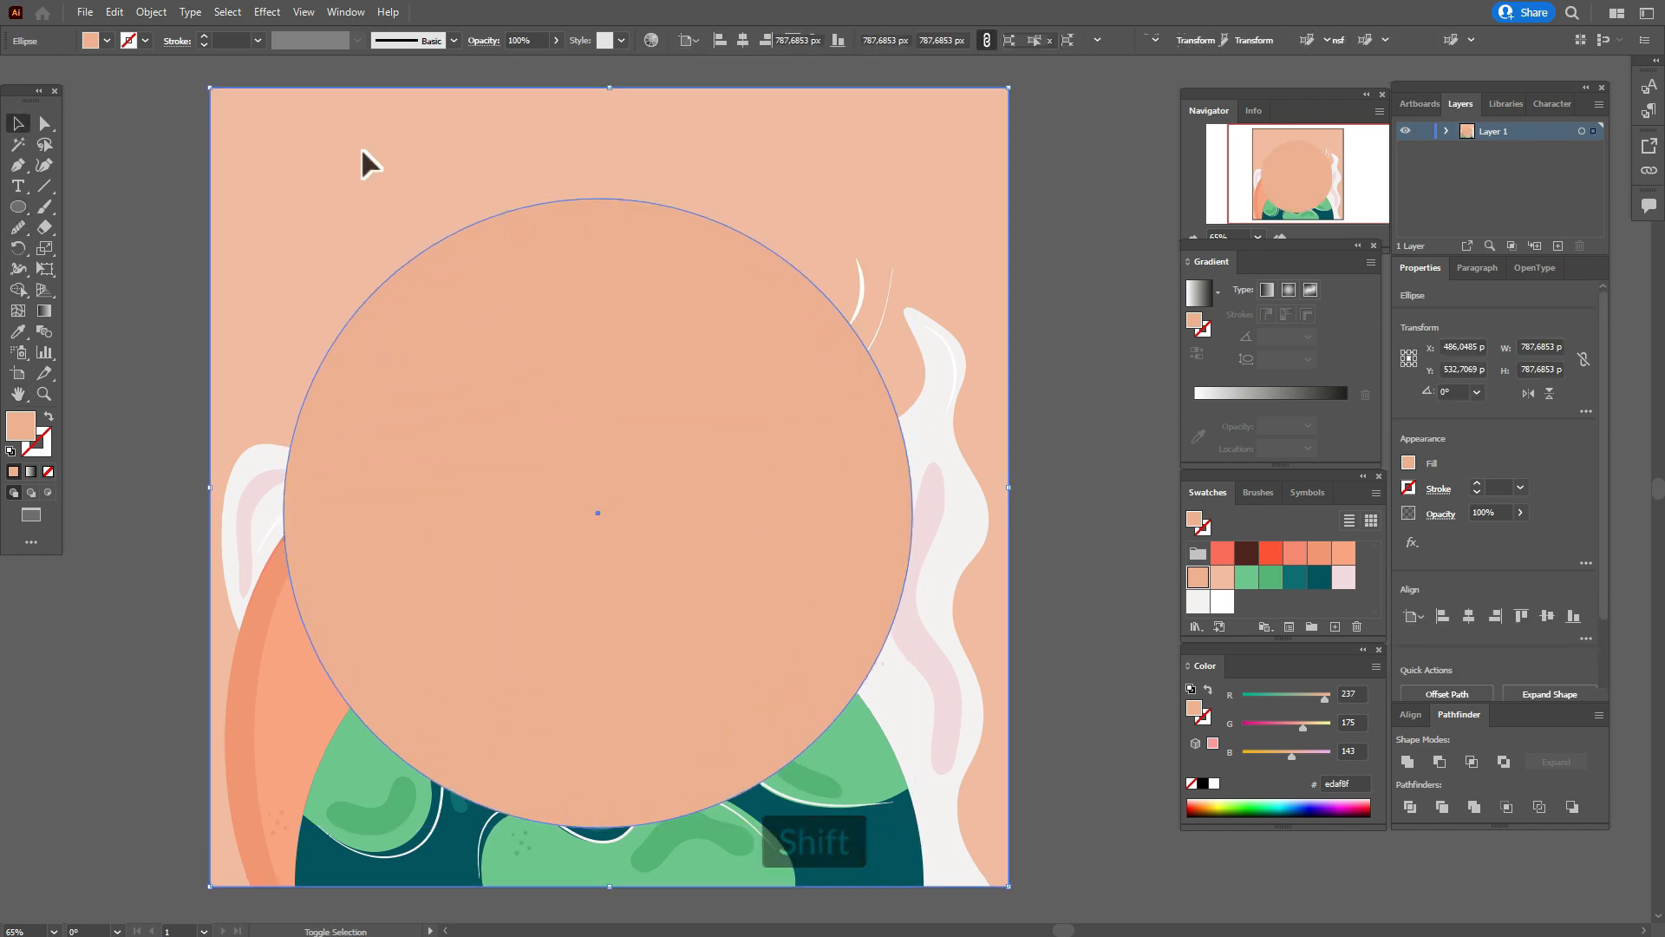
{"action": "right_click", "coordinate": [362, 156]}
{"action": "left_click", "coordinate": [676, 487]}
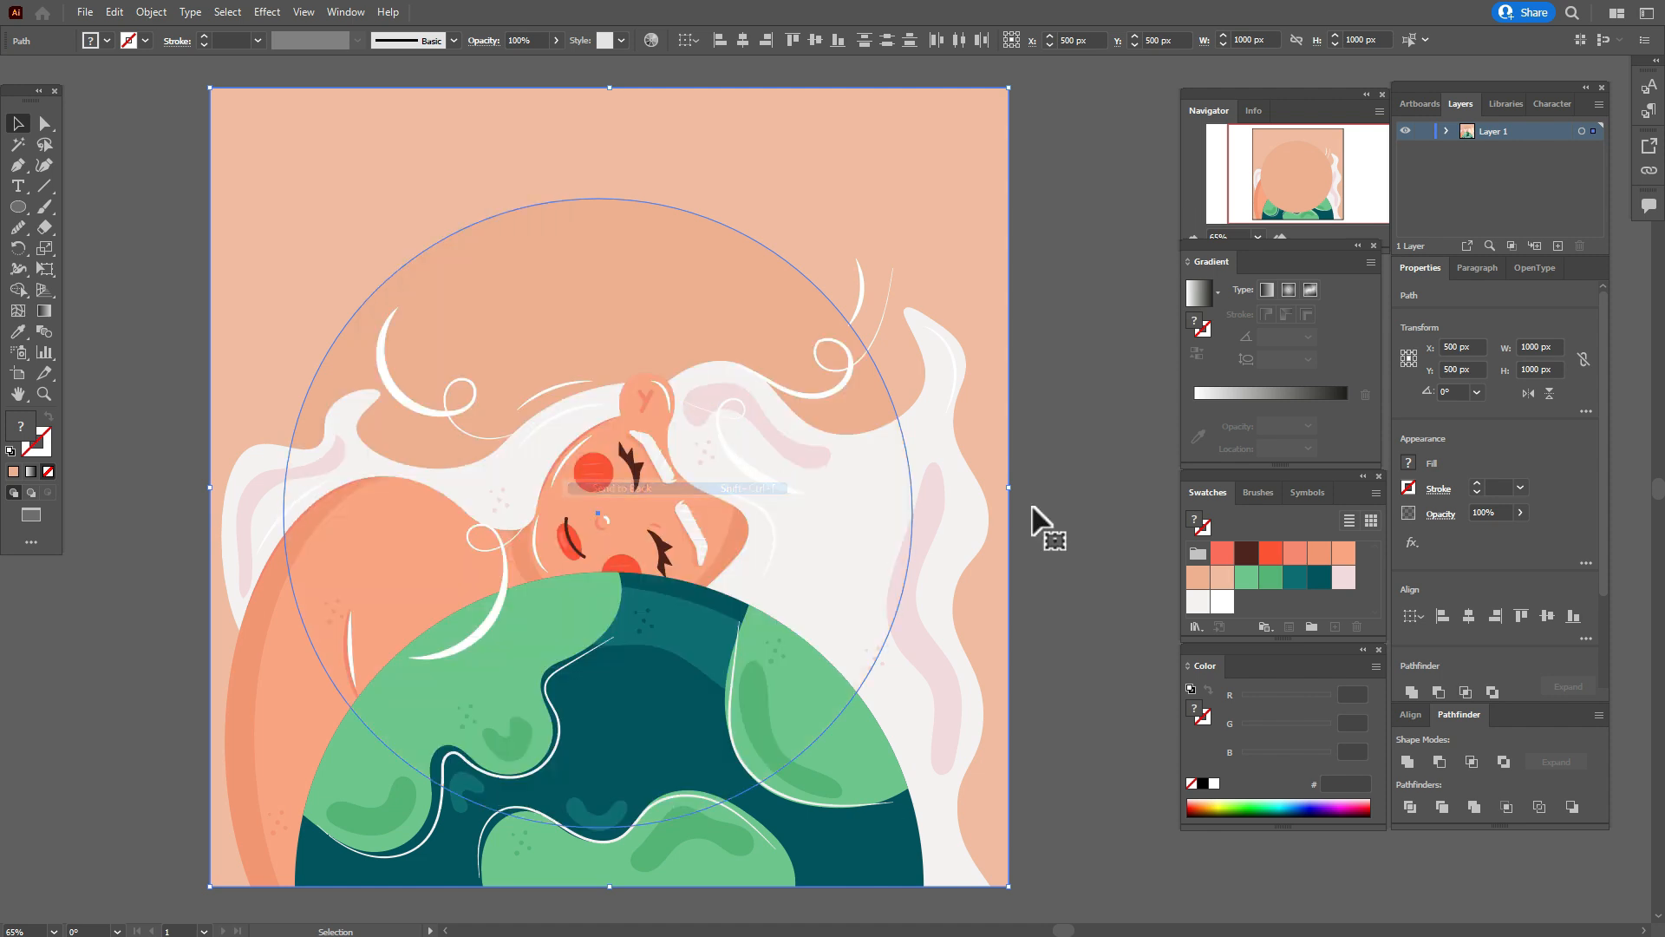
{"action": "left_click", "coordinate": [1093, 486]}
Reshape the background circle by moving its top anchor to about X 453, Y 168 px and pulling its side anchors outward.
{"action": "left_click", "coordinate": [699, 327]}
{"action": "key", "text": "a"}
{"action": "left_click_drag", "start_coordinate": [576, 220], "coordinate": [514, 204]}
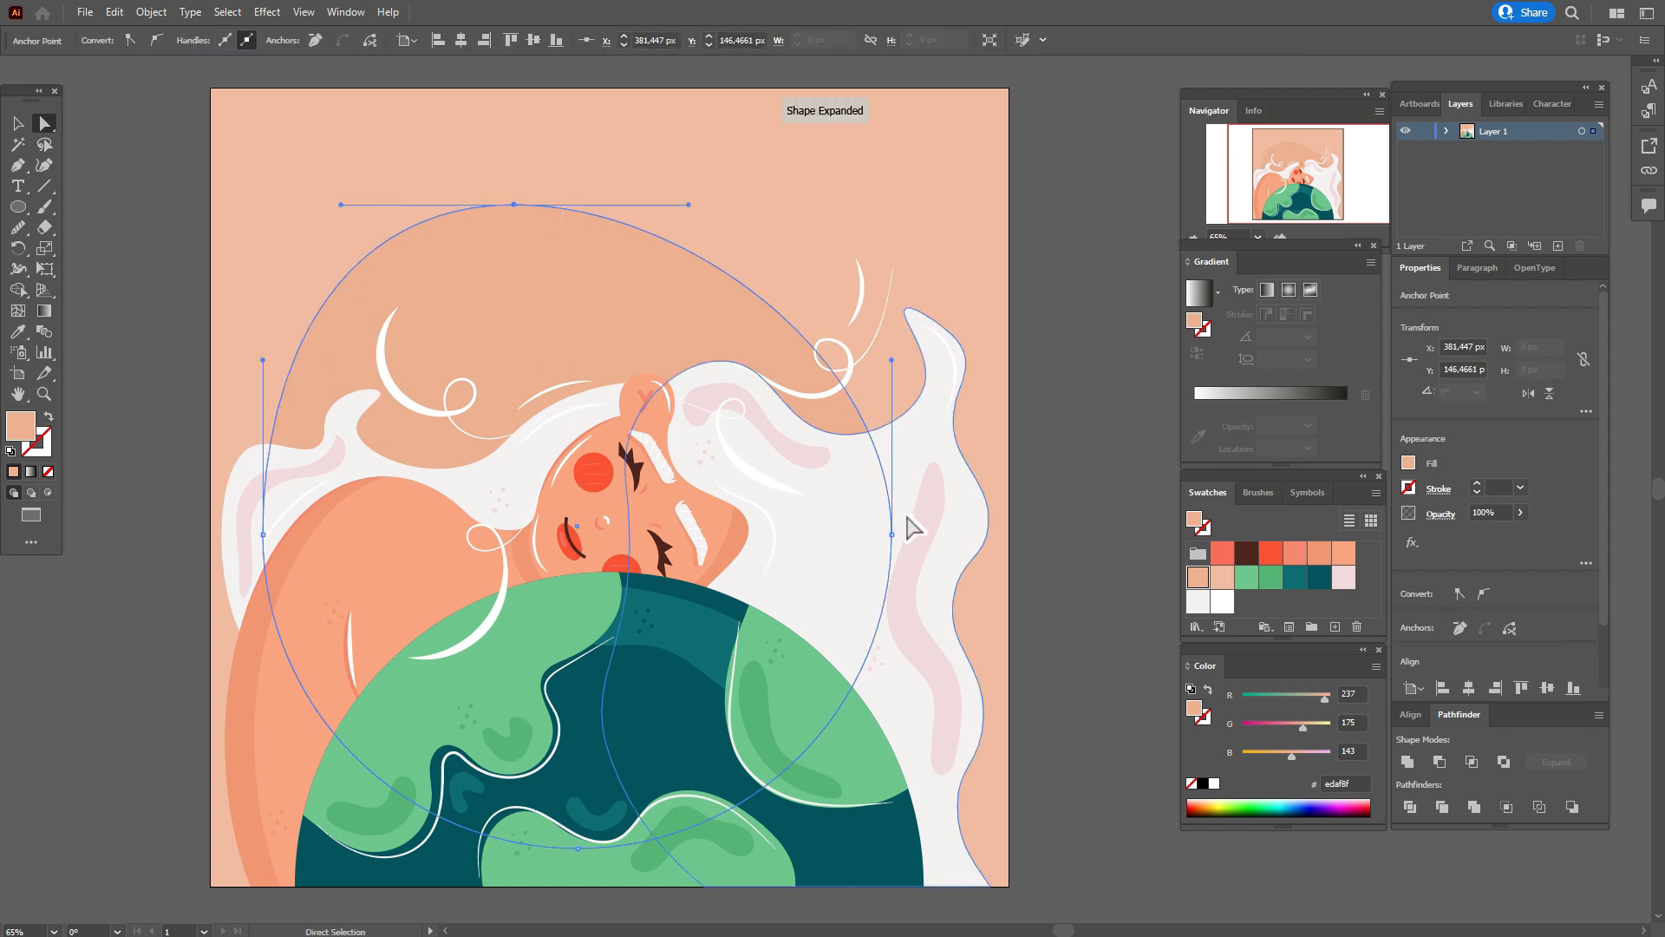
{"action": "left_click_drag", "start_coordinate": [896, 533], "coordinate": [935, 540]}
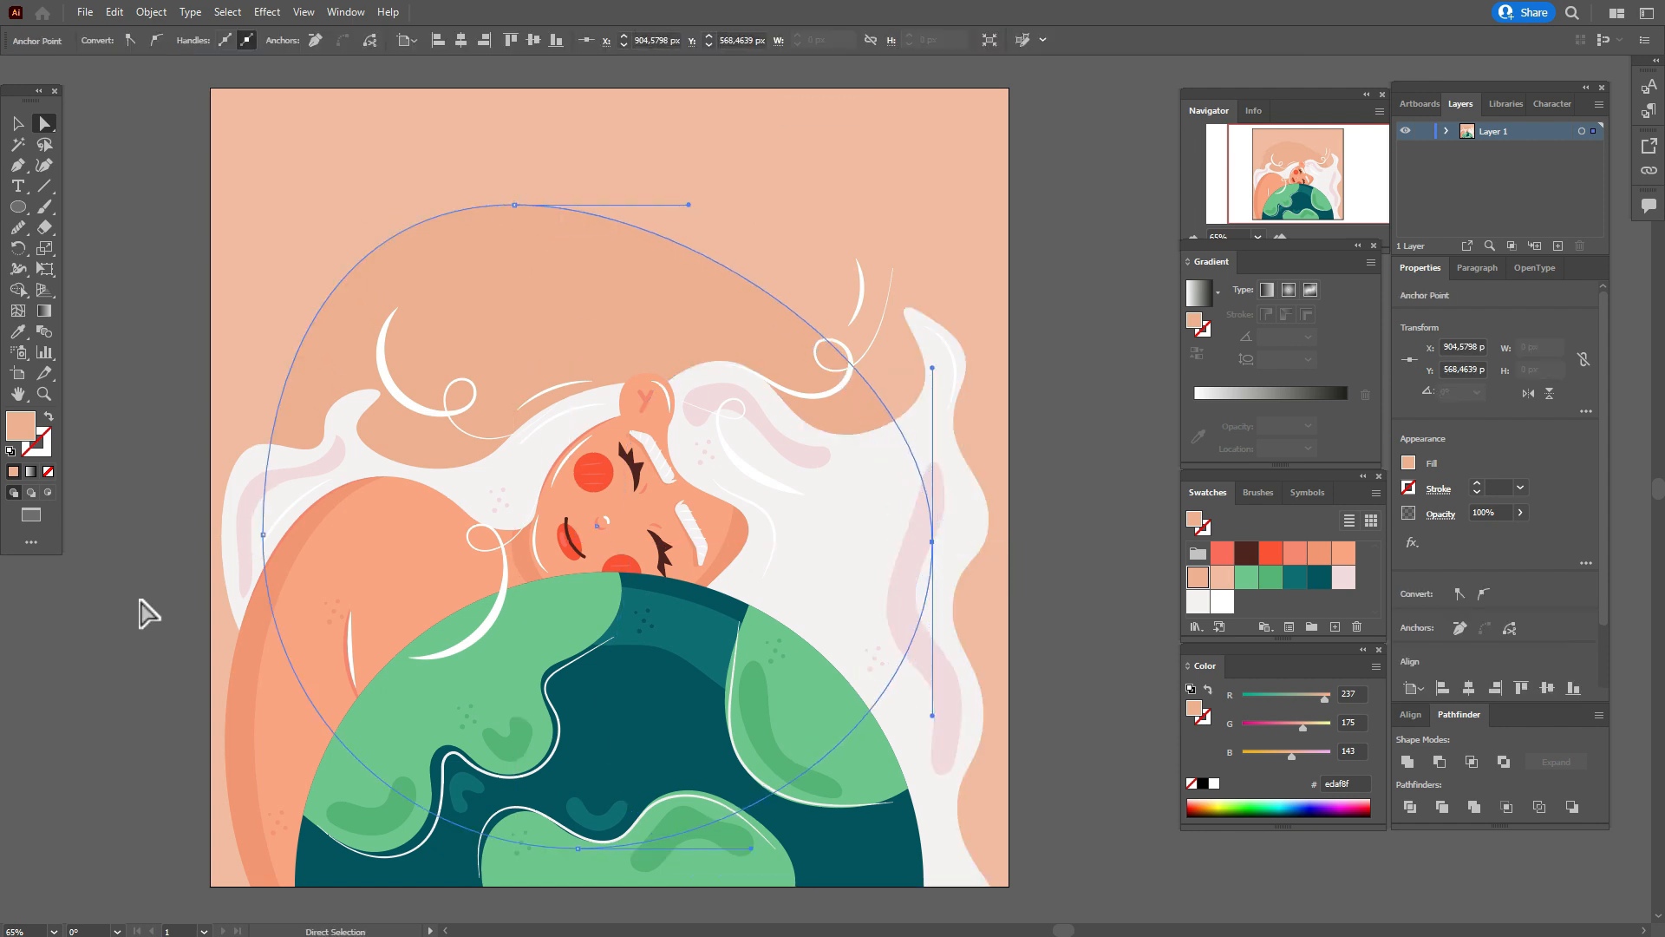
{"action": "left_click_drag", "start_coordinate": [262, 535], "coordinate": [222, 539]}
{"action": "left_click_drag", "start_coordinate": [515, 205], "coordinate": [571, 222]}
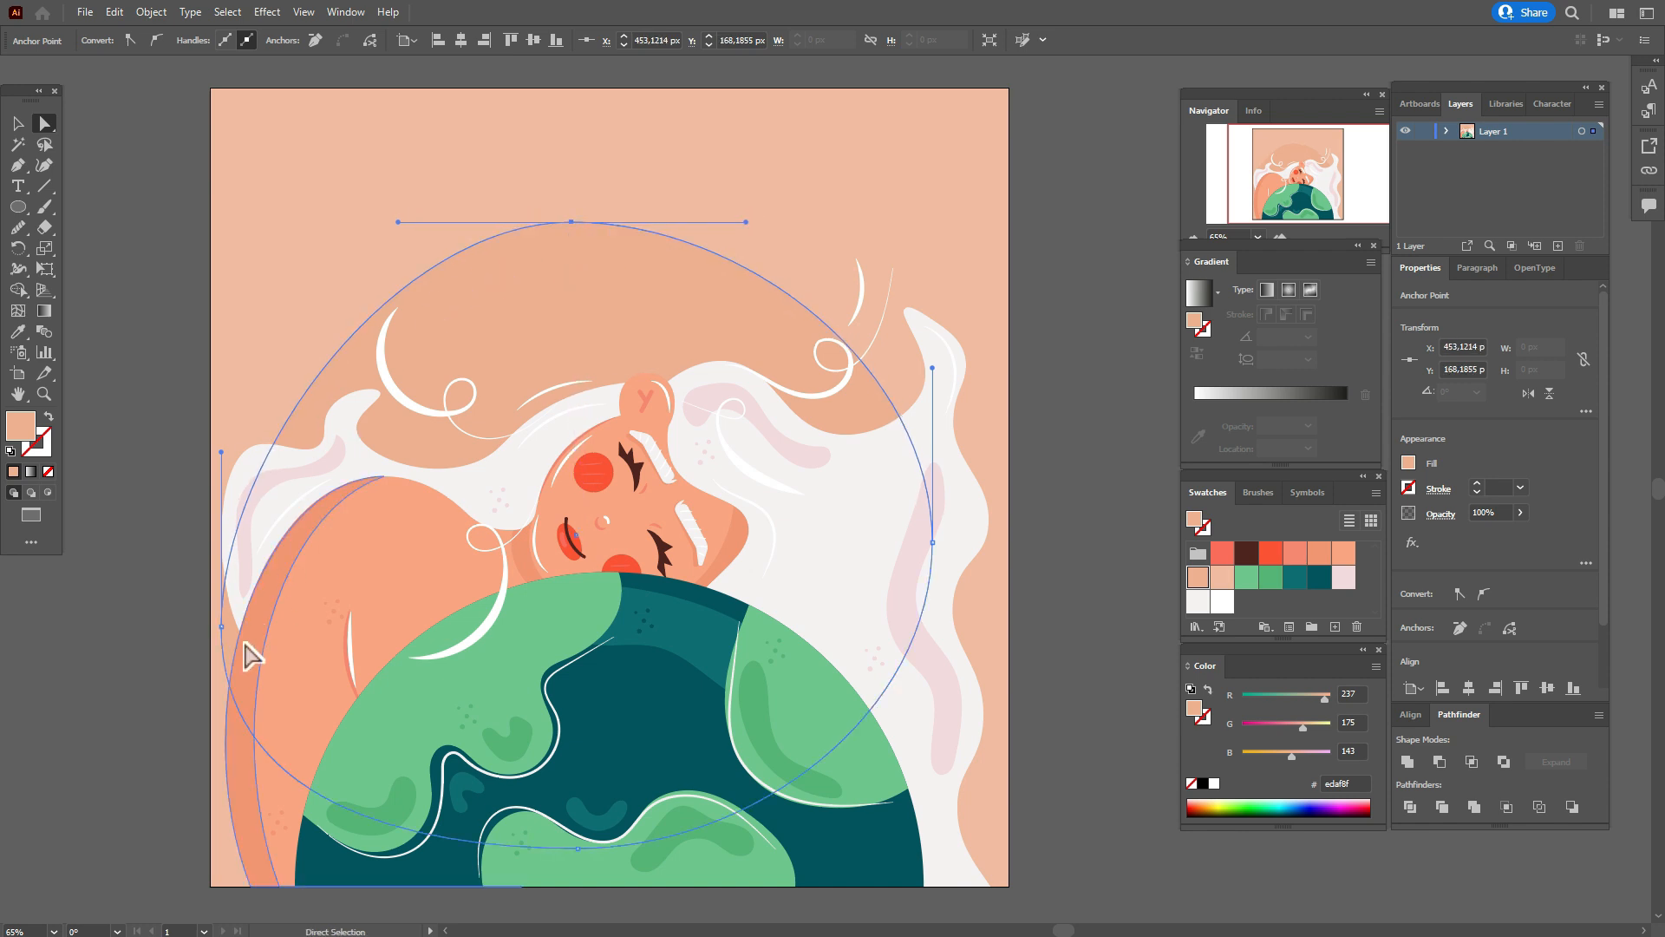
{"action": "left_click_drag", "start_coordinate": [221, 631], "coordinate": [215, 578]}
{"action": "left_click", "coordinate": [20, 123]}
{"action": "left_click", "coordinate": [103, 215]}
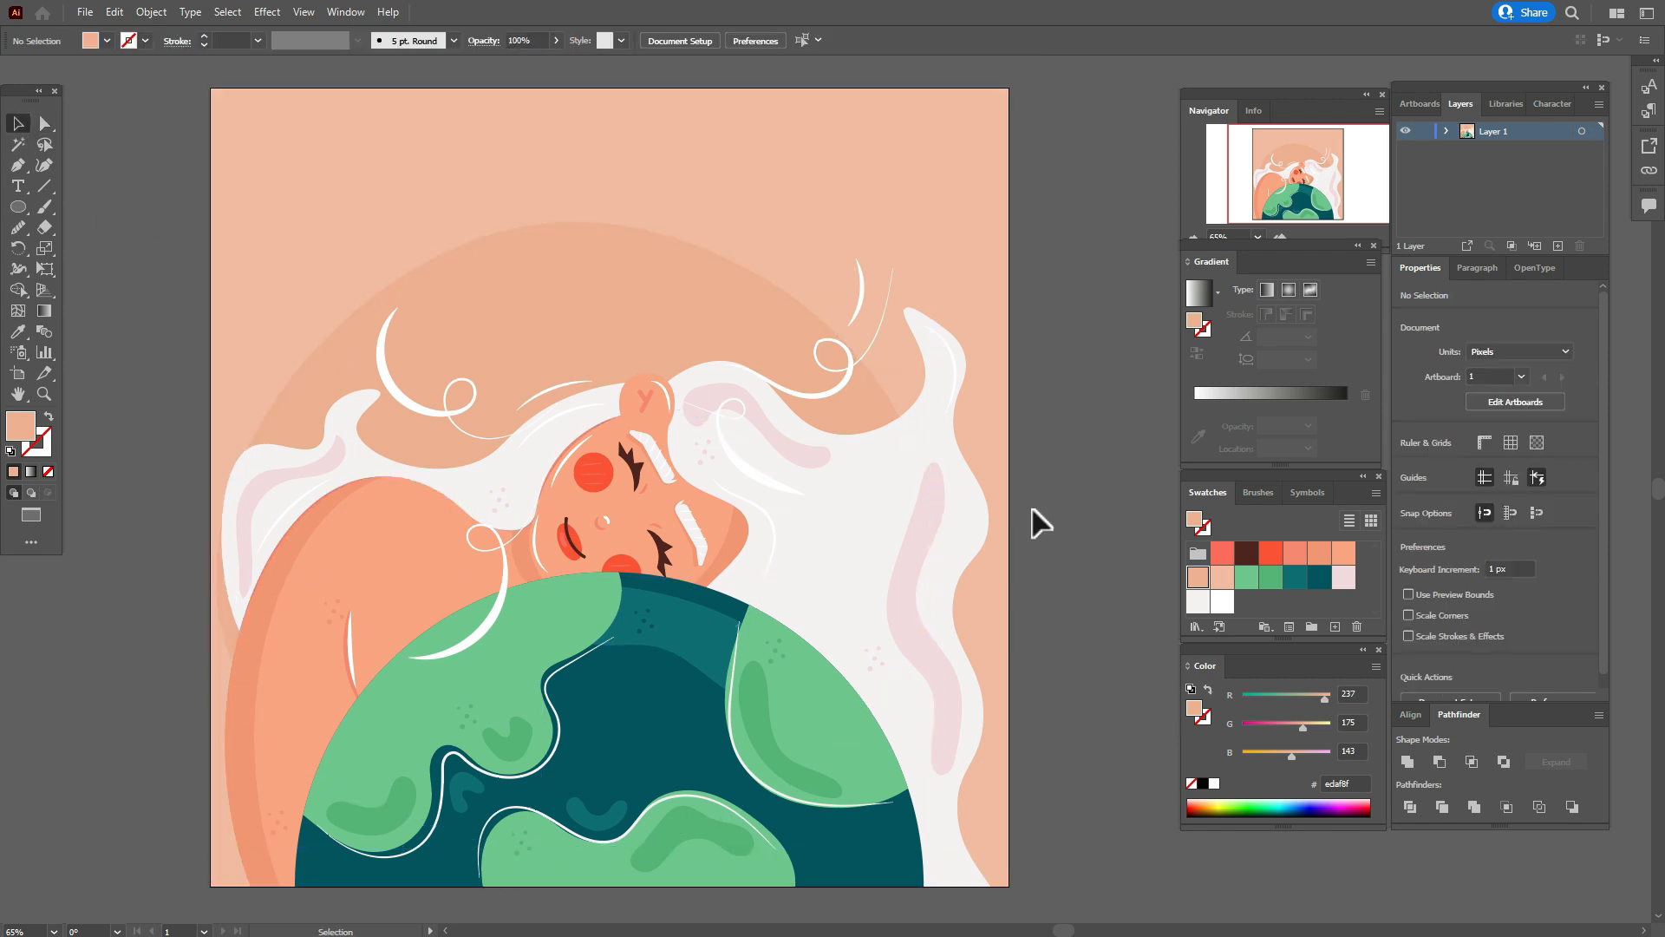